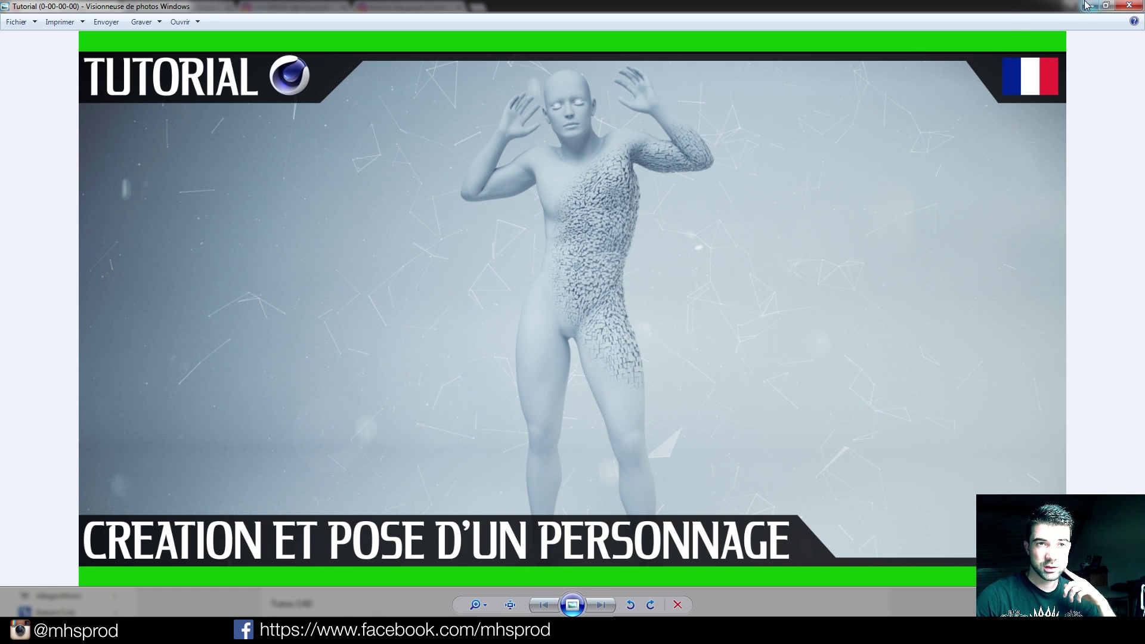
# Close the tutorial image in the photo viewer and browse the uploaded videos on the MHSTuts YouTube channel.
pyautogui.click(1129, 6)
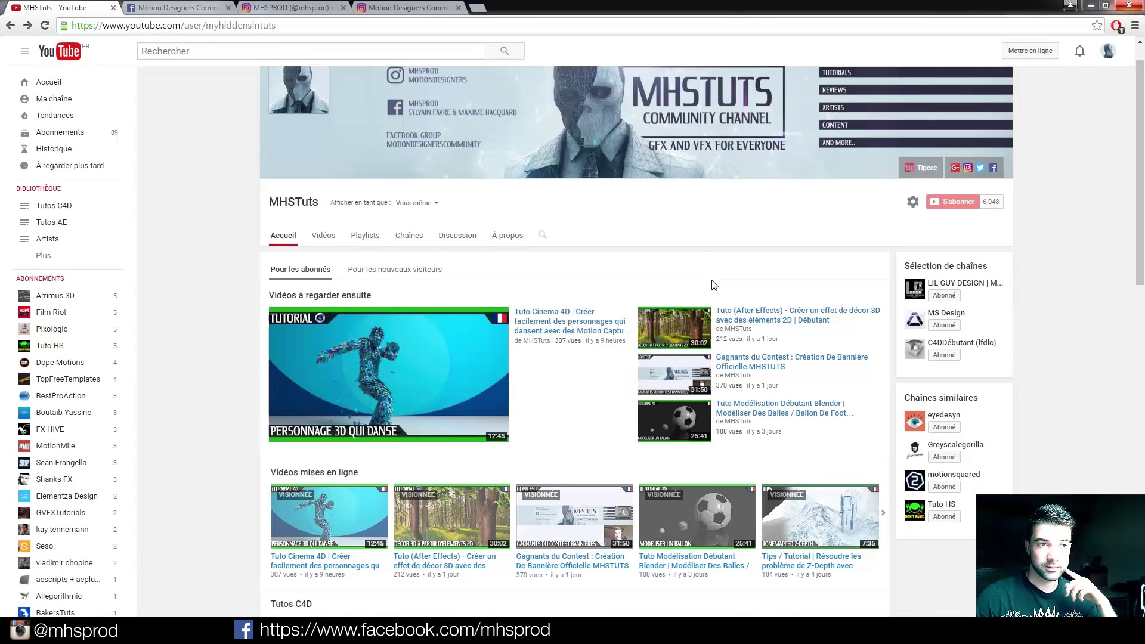
pyautogui.scroll(1, 733, 209)
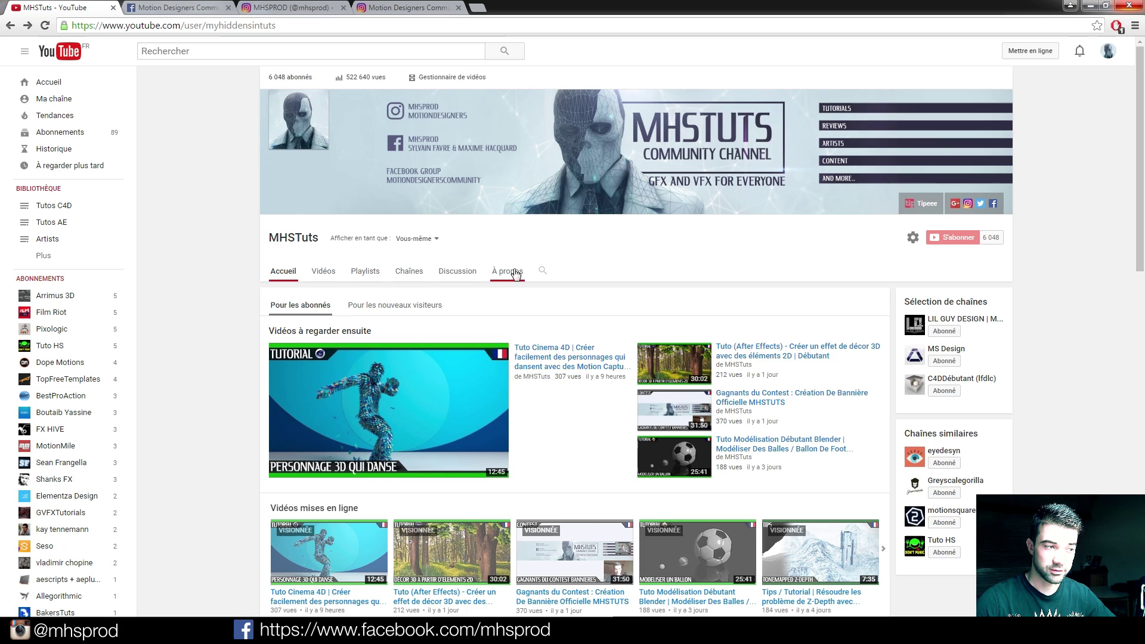
pyautogui.scroll(-1, 541, 322)
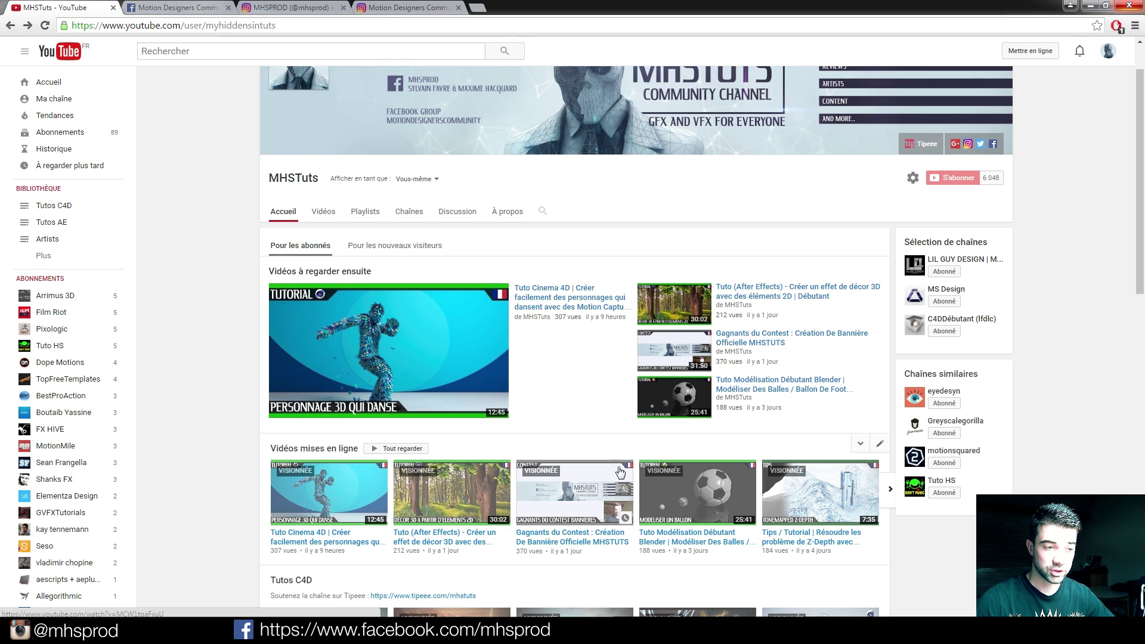
pyautogui.click(329, 217)
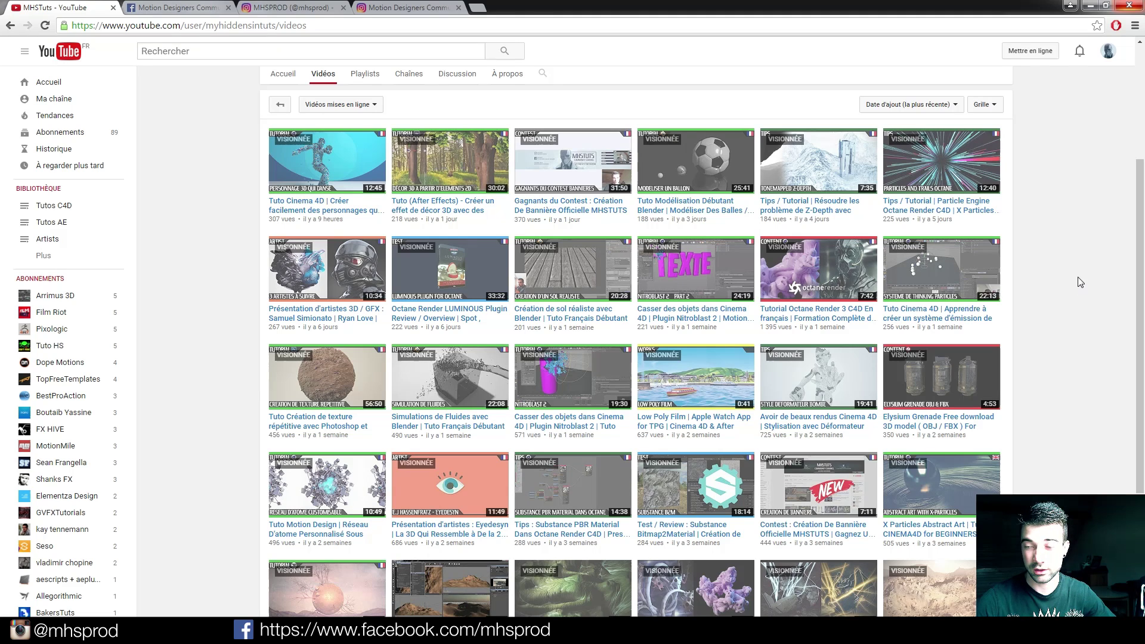
pyautogui.scroll(-3, 1100, 238)
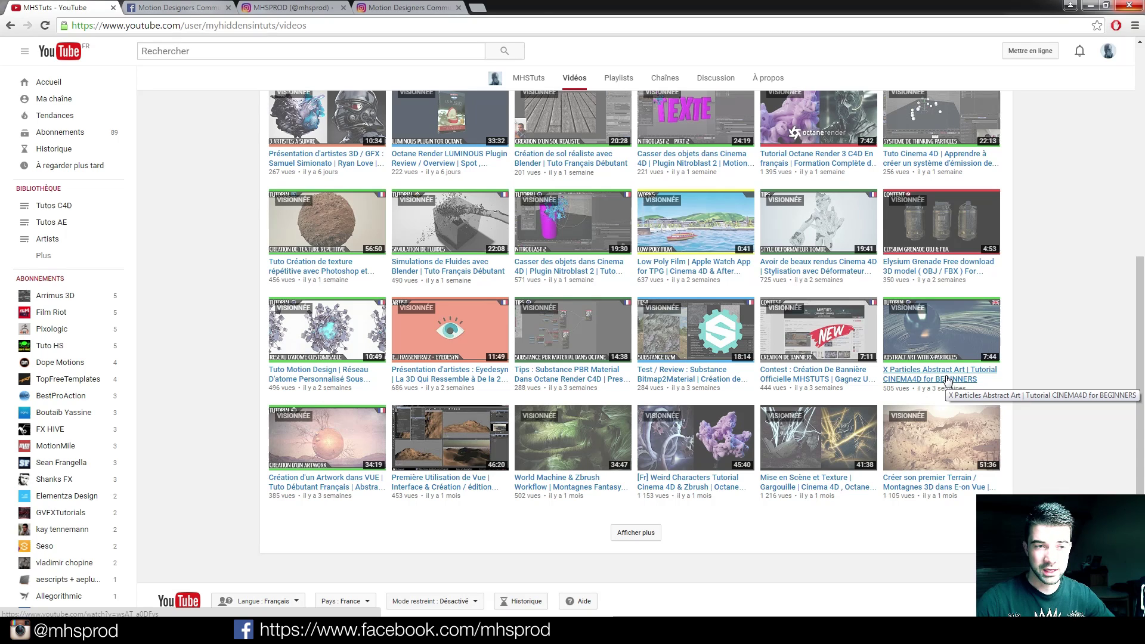
pyautogui.scroll(4, 207, 283)
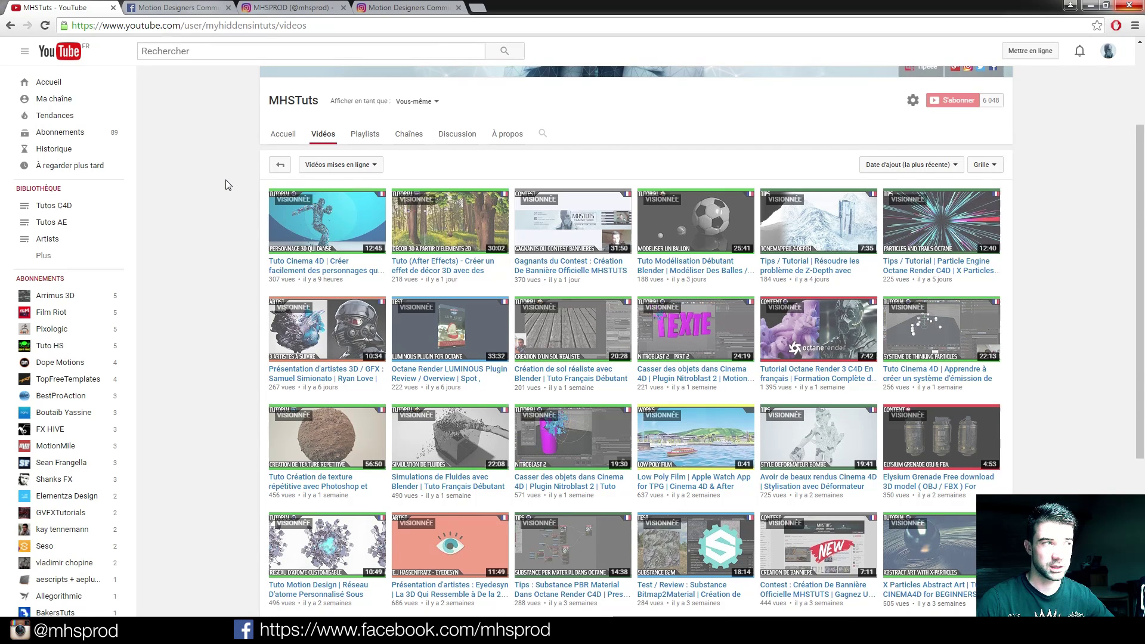
pyautogui.scroll(3, 226, 183)
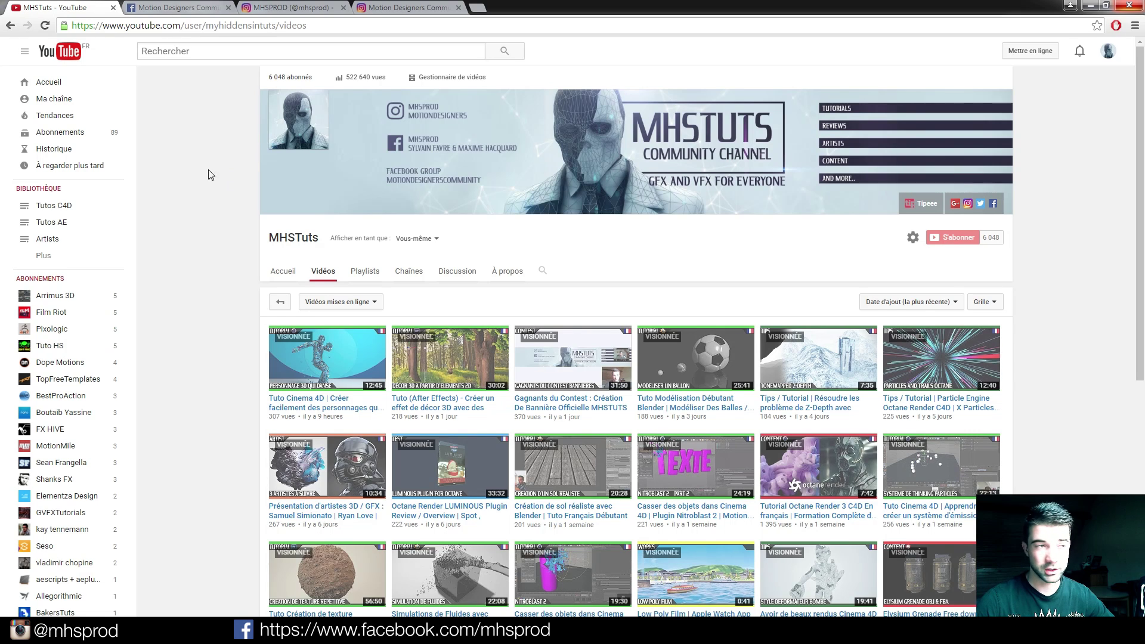
# View the Polyman post on the mhsprod Instagram profile in the browser and close it.
pyautogui.click(308, 13)
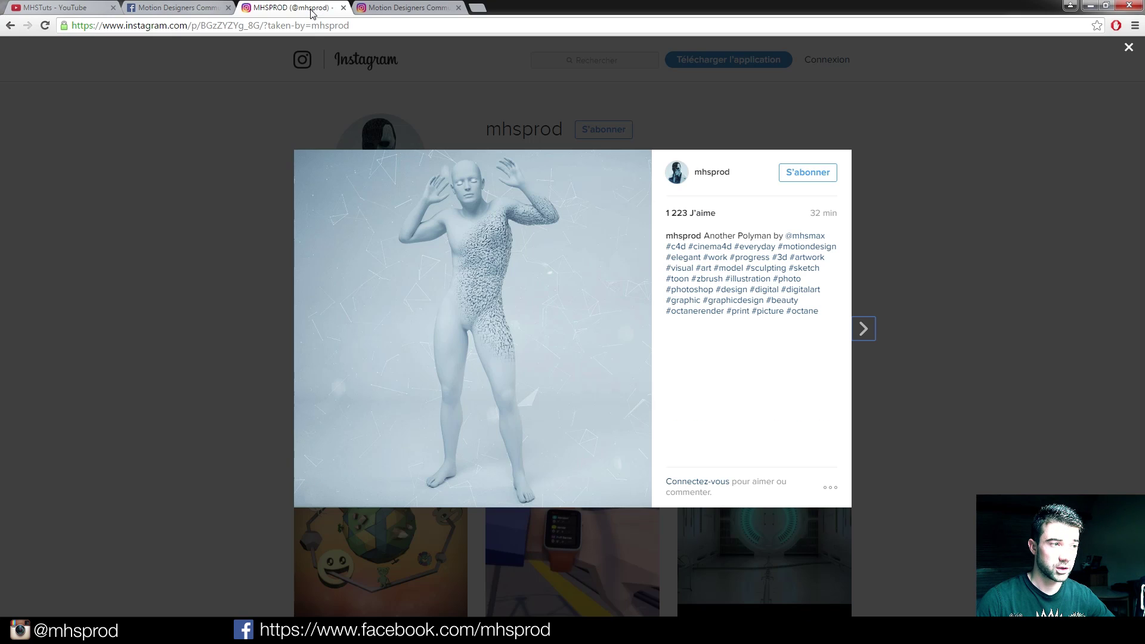
pyautogui.click(216, 267)
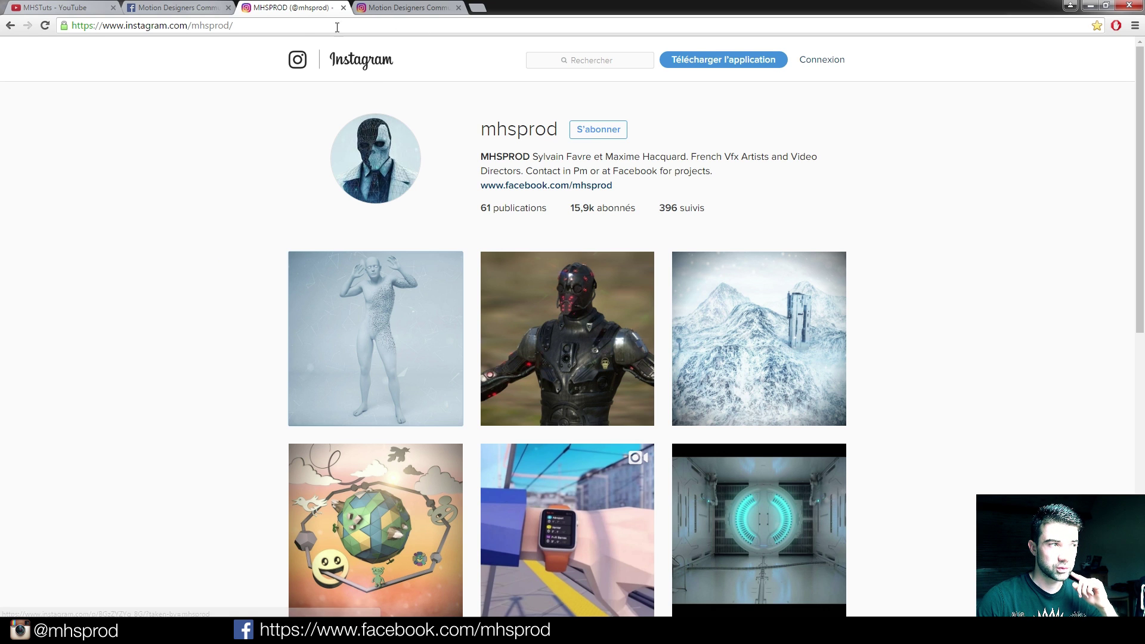
# Search the web for "dazstudio" and open the DAZ Studio download page on daz3d.com.
pyautogui.click(244, 29)
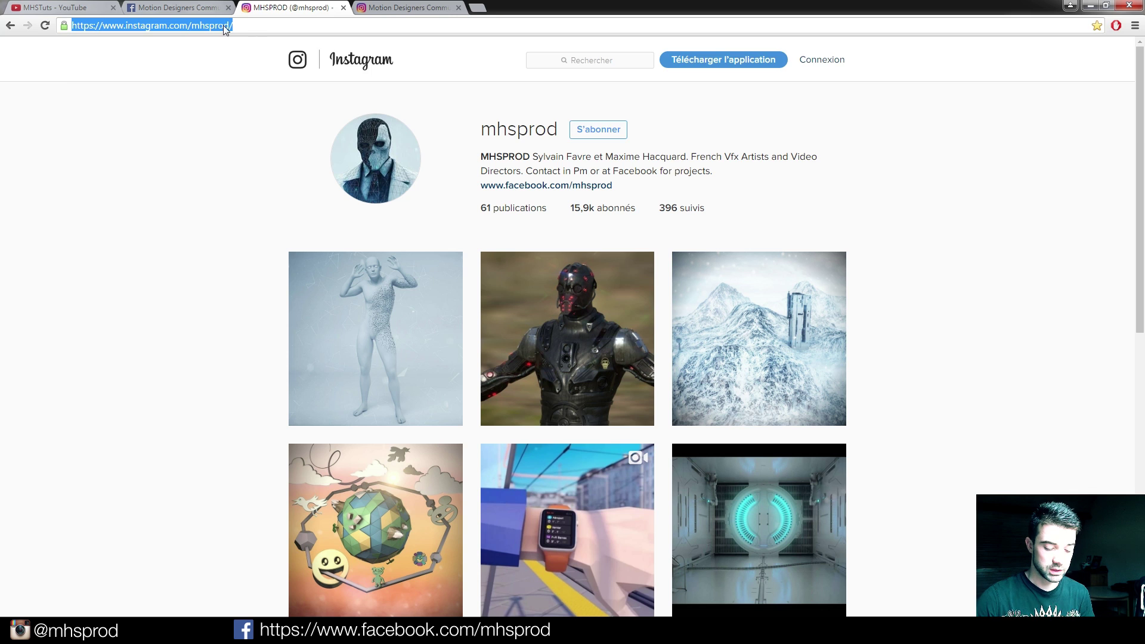
pyautogui.write('dazst')
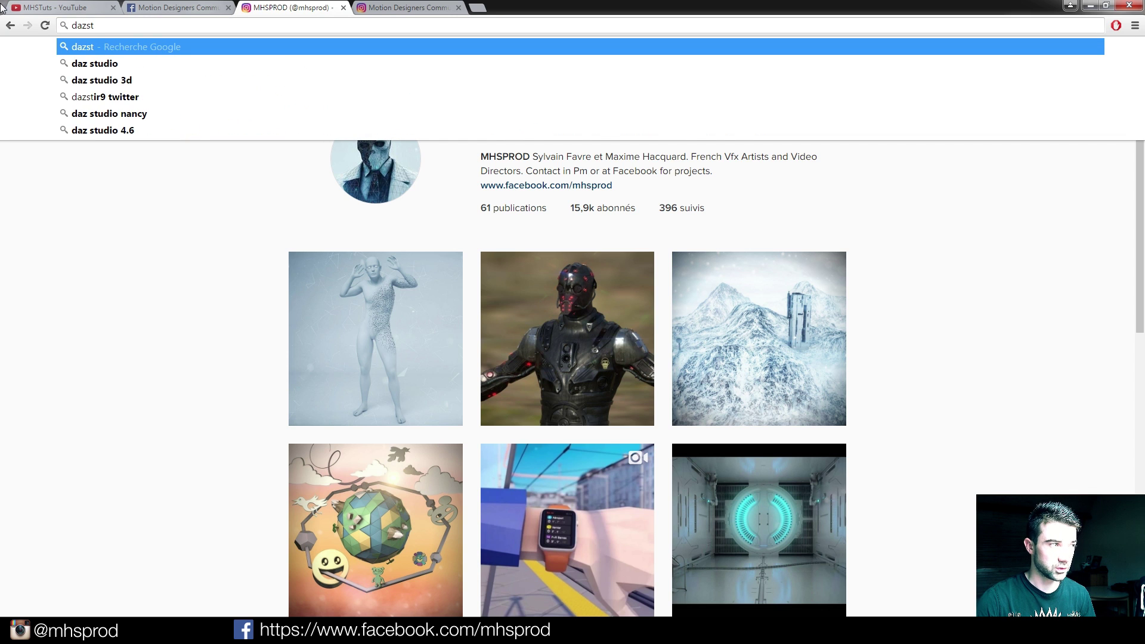
pyautogui.press('BackSpace')
pyautogui.press('BackSpace')
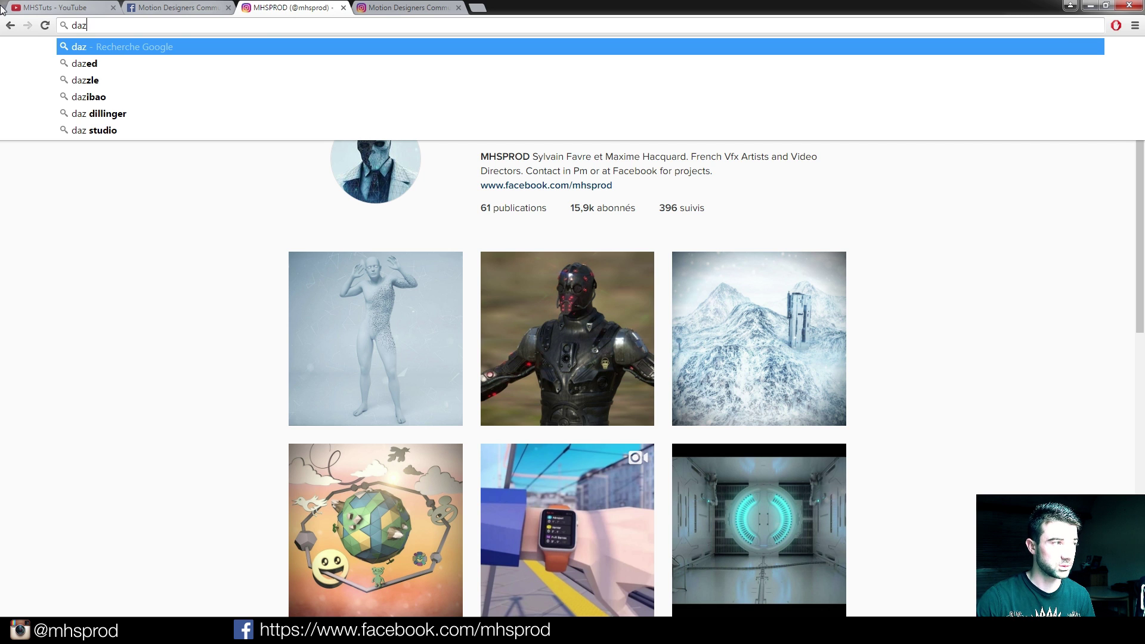
pyautogui.write('studio')
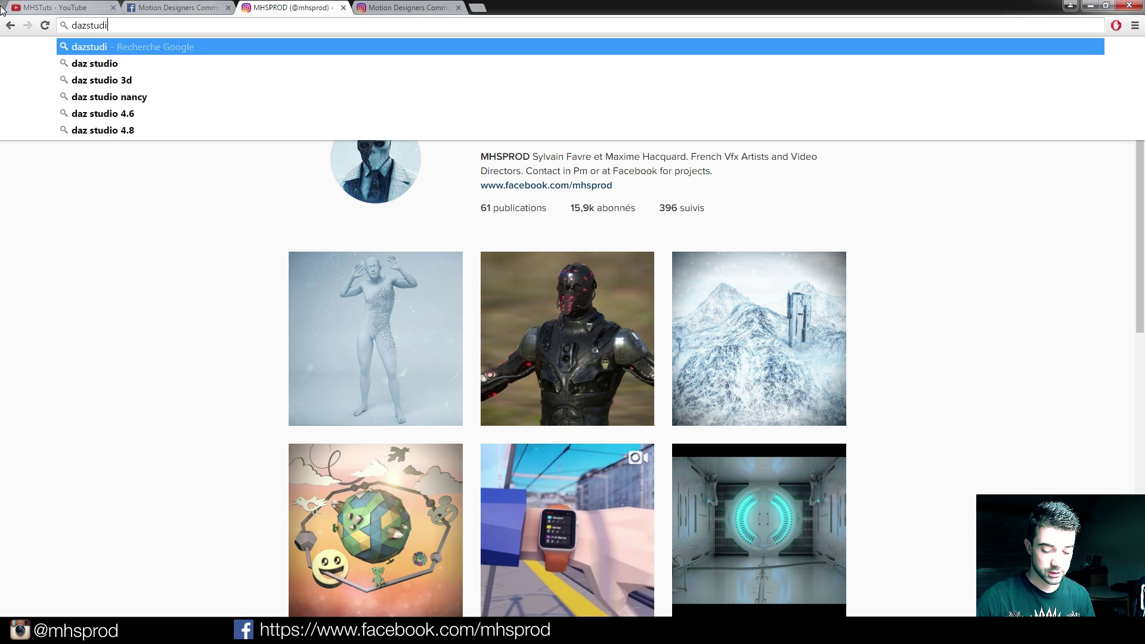
pyautogui.press('Return')
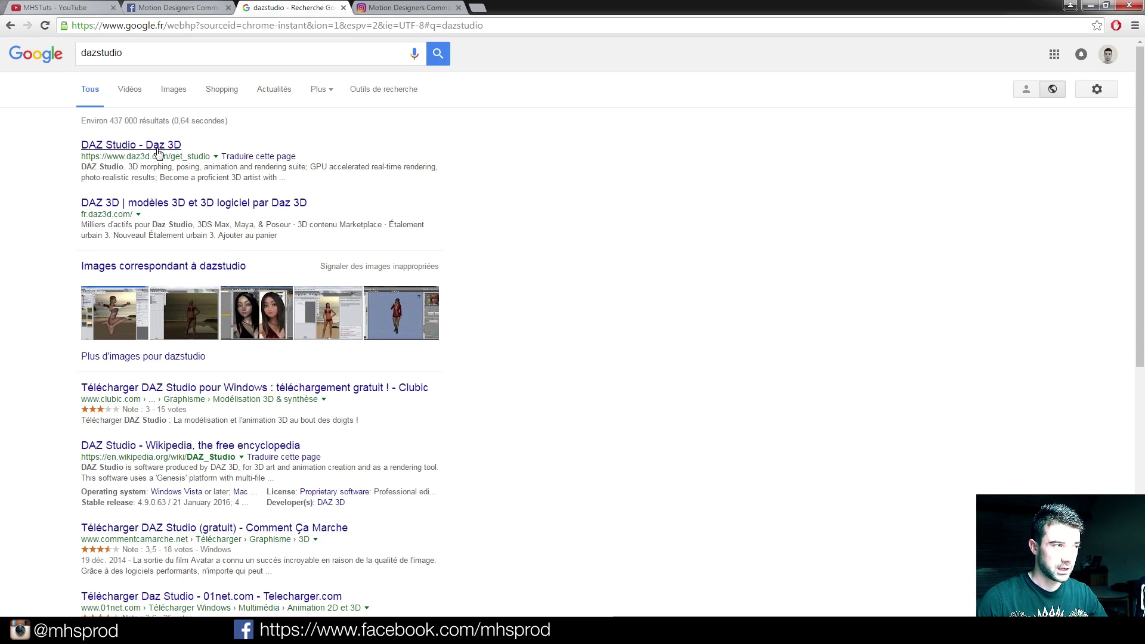
pyautogui.click(156, 149)
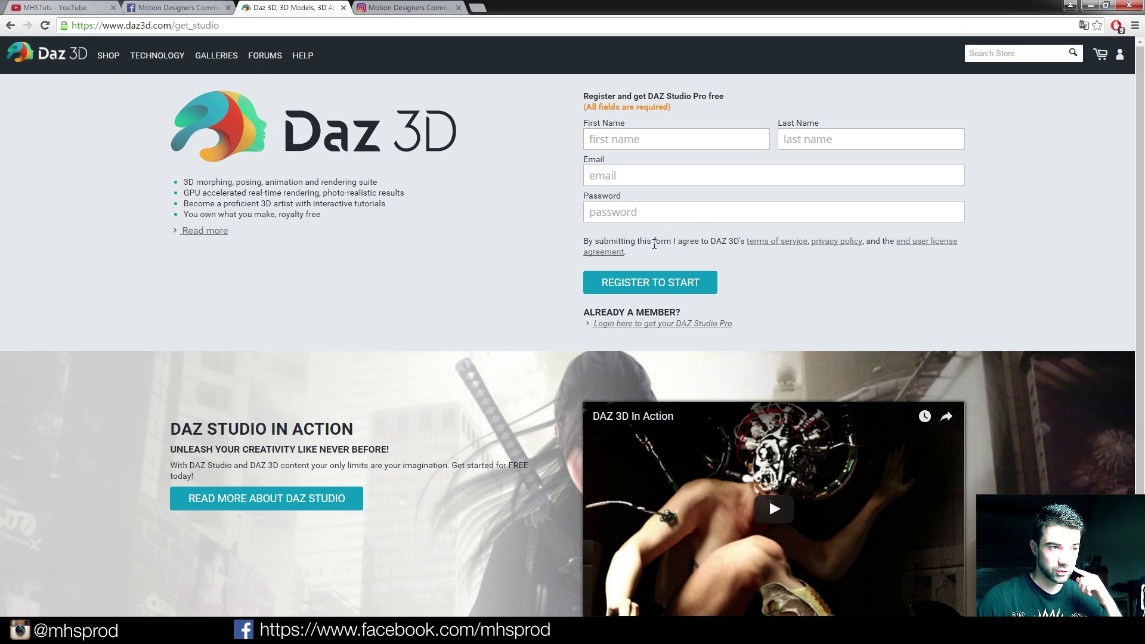
# View the female figure artwork on the motiondesigners Instagram profile and close the post.
pyautogui.click(408, 8)
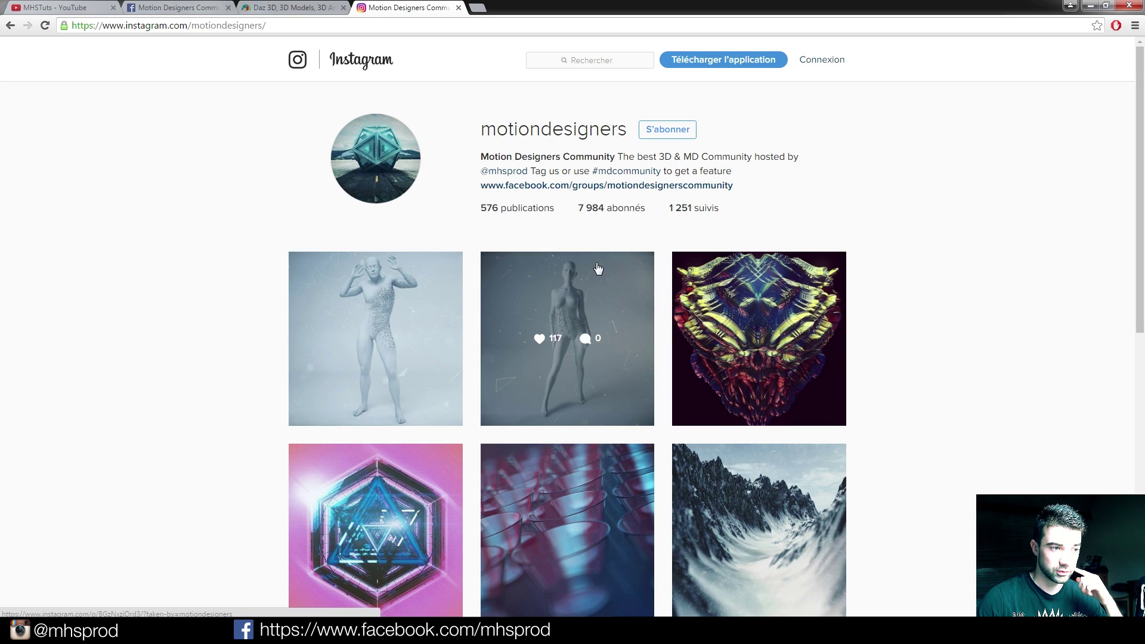
pyautogui.click(598, 269)
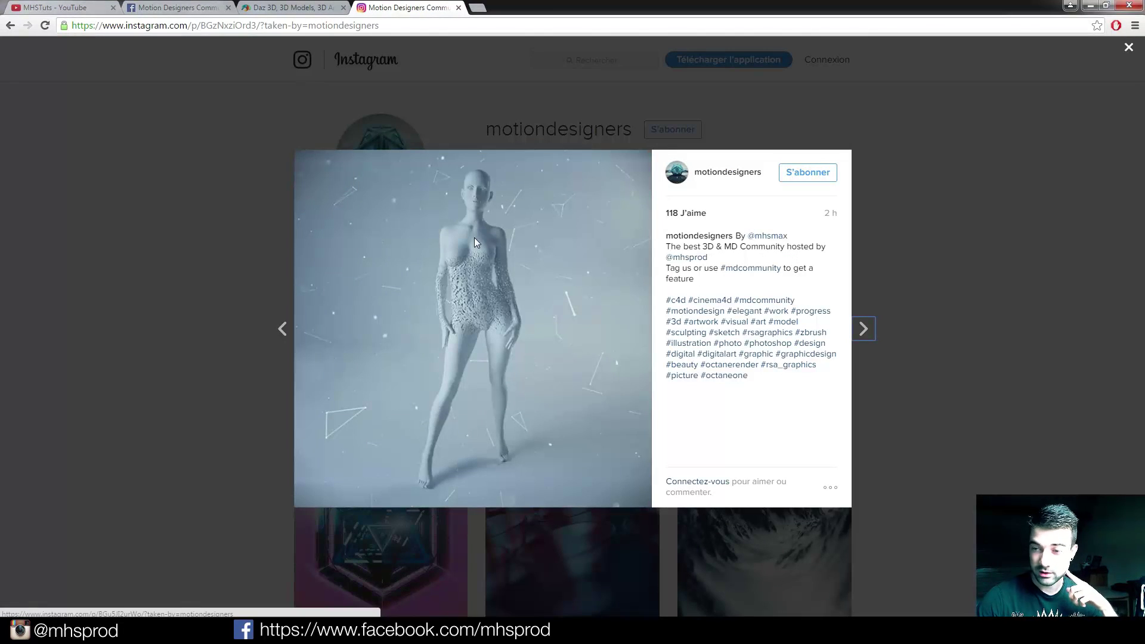
pyautogui.click(105, 203)
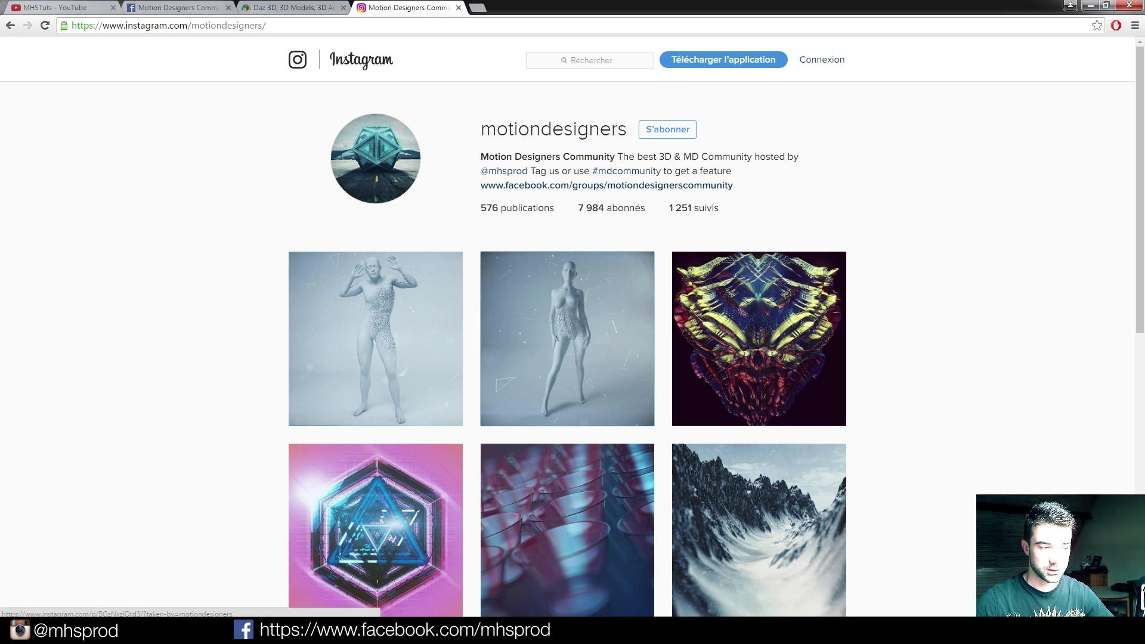
# Switch to the empty Cinema 4D project, return to the Daz 3D page in the browser and launch DAZ Studio.
pyautogui.moveTo(311, 631)
pyautogui.click(305, 570)
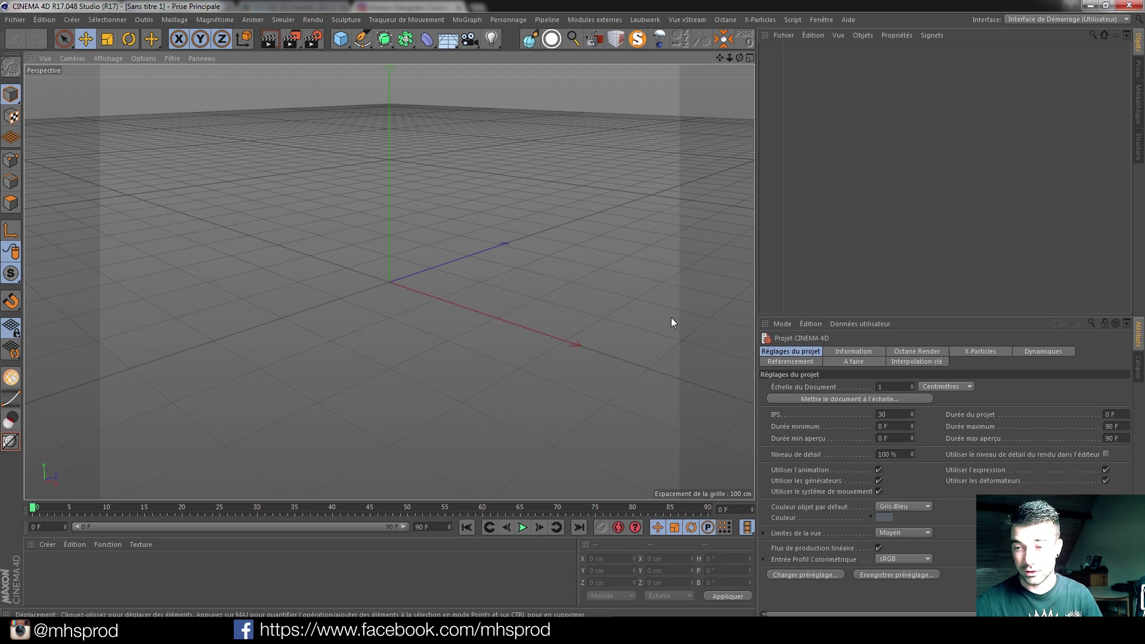
pyautogui.click(155, 631)
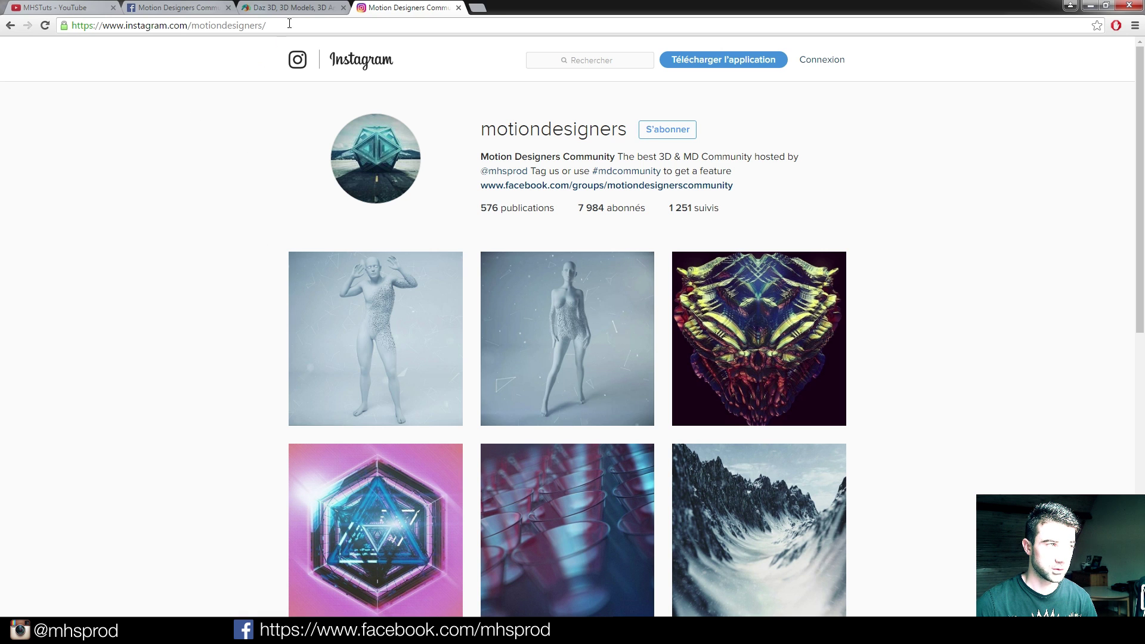
pyautogui.click(307, 12)
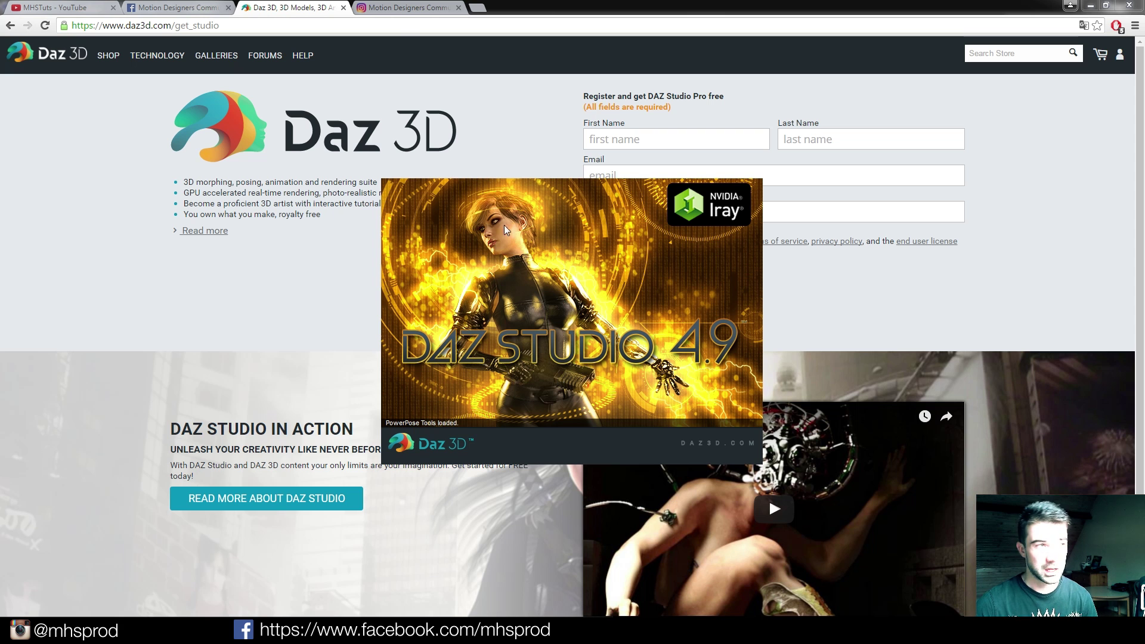
# Search Instagram for "beeple" and open the beeple_crap profile.
pyautogui.click(403, 8)
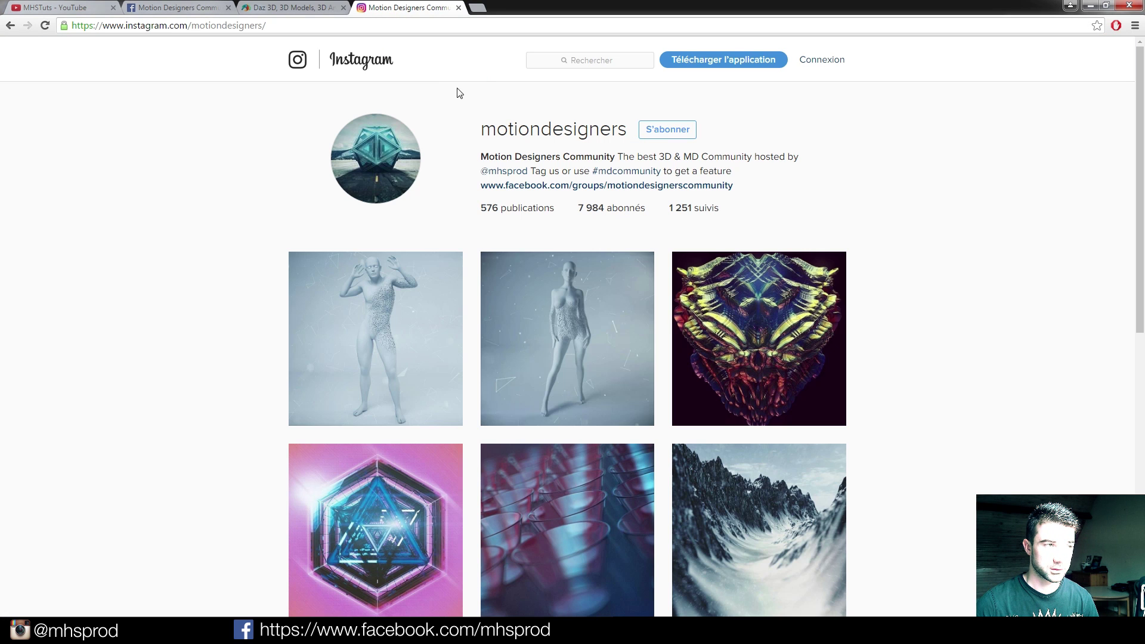
pyautogui.click(587, 58)
pyautogui.write('beeple')
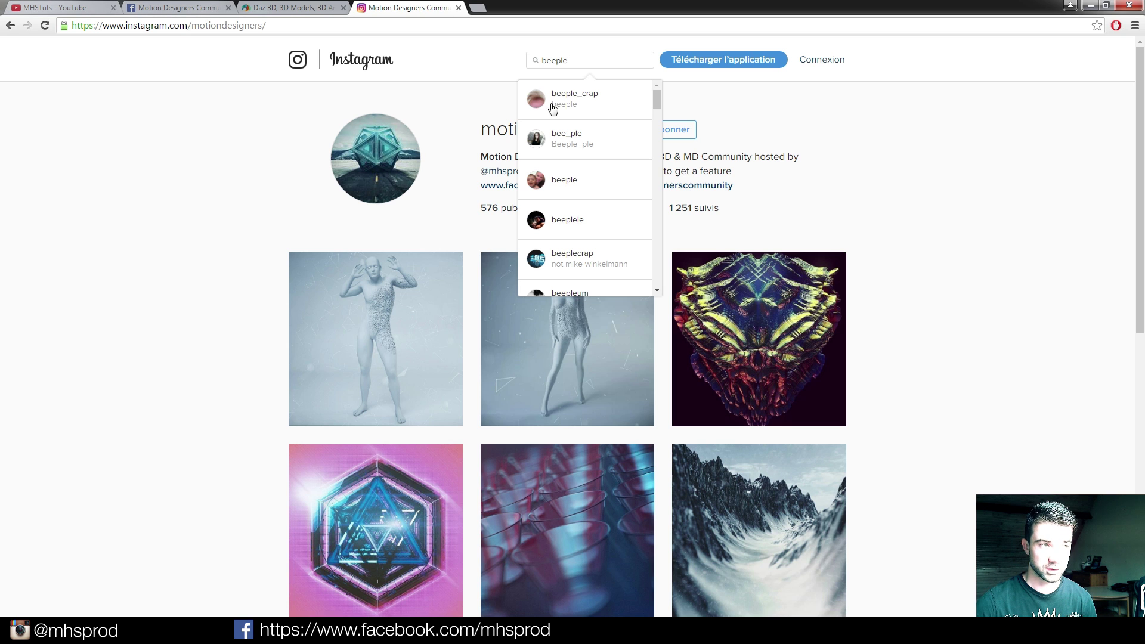
pyautogui.click(550, 104)
# Load more beeple_crap posts, view the CHEMICAL.WARM post with the crouching figure and close it.
pyautogui.scroll(-9, 847, 406)
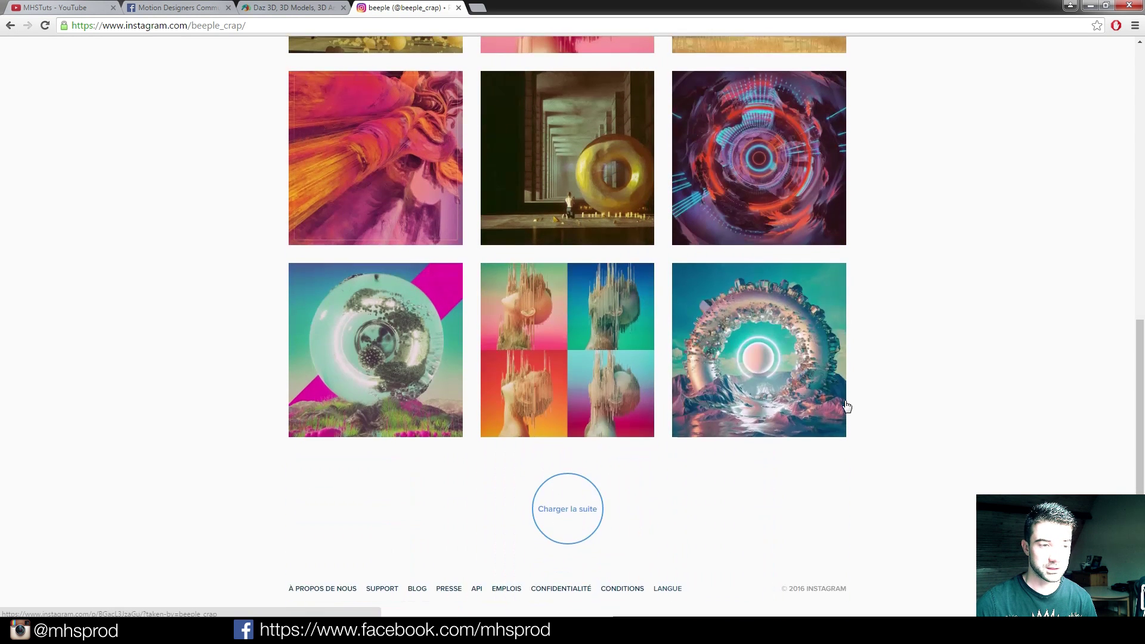
pyautogui.click(596, 524)
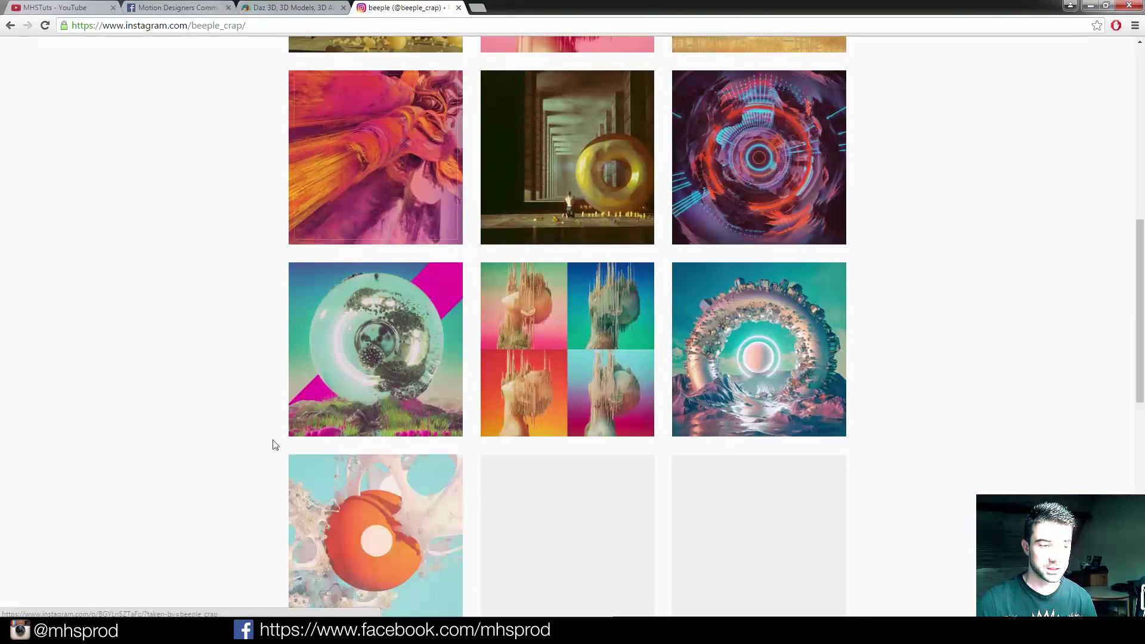
pyautogui.scroll(-6, 179, 358)
pyautogui.scroll(-4, 137, 298)
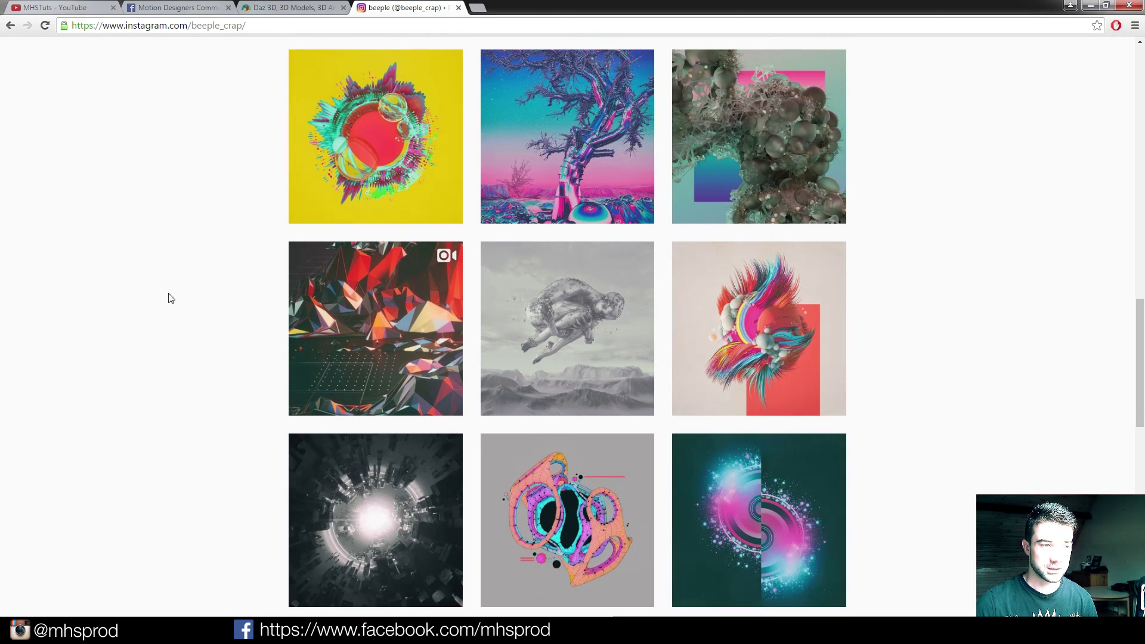
pyautogui.click(583, 284)
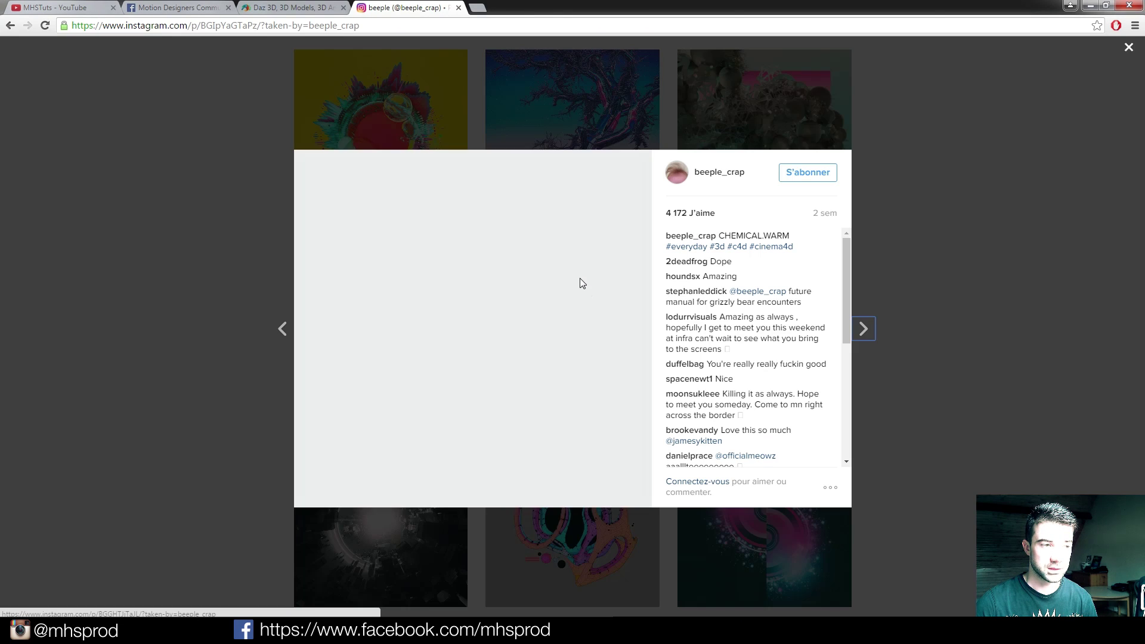
pyautogui.click(148, 224)
# Look through older beeple_crap artworks, view the CONFLICT.1992 post with the two giant figures and close it.
pyautogui.scroll(-12, 235, 255)
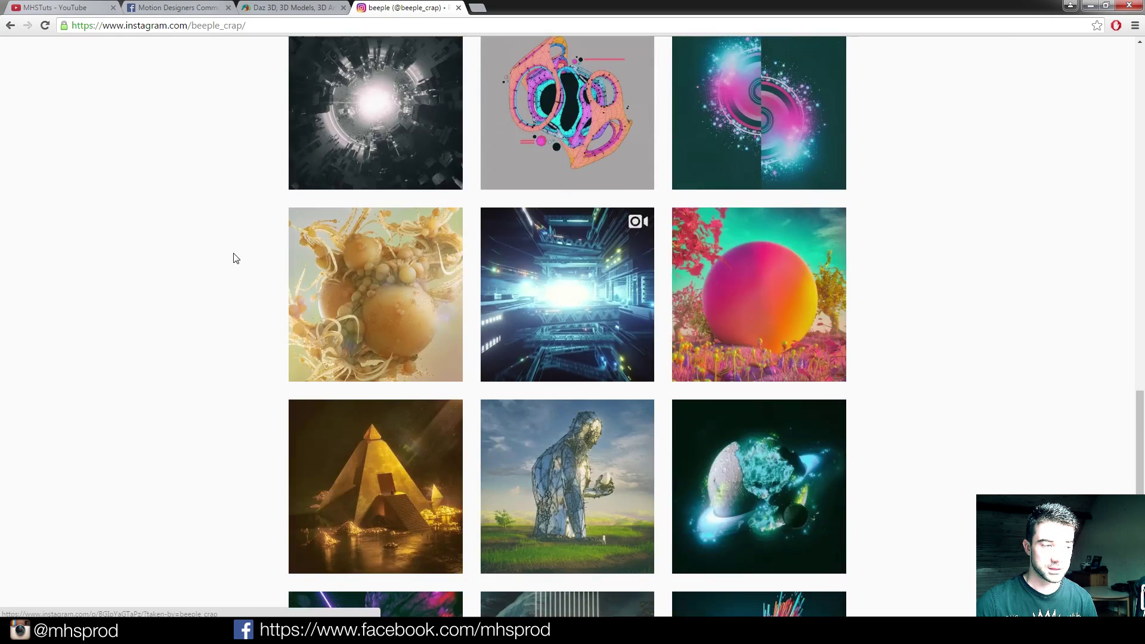
pyautogui.scroll(-11, 607, 205)
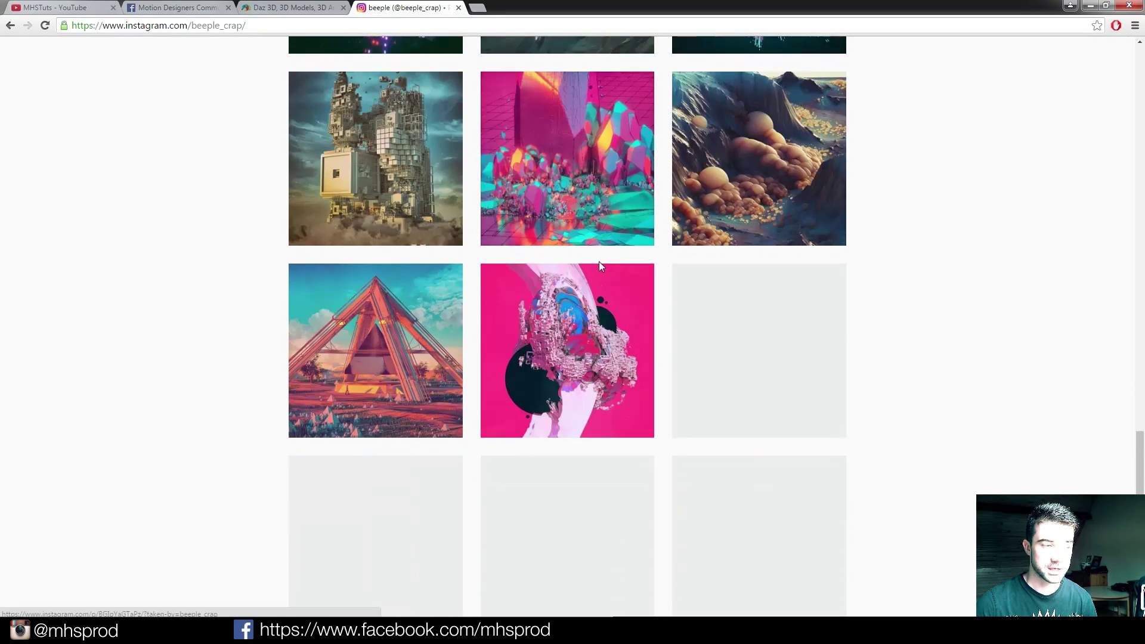
pyautogui.scroll(-6, 863, 341)
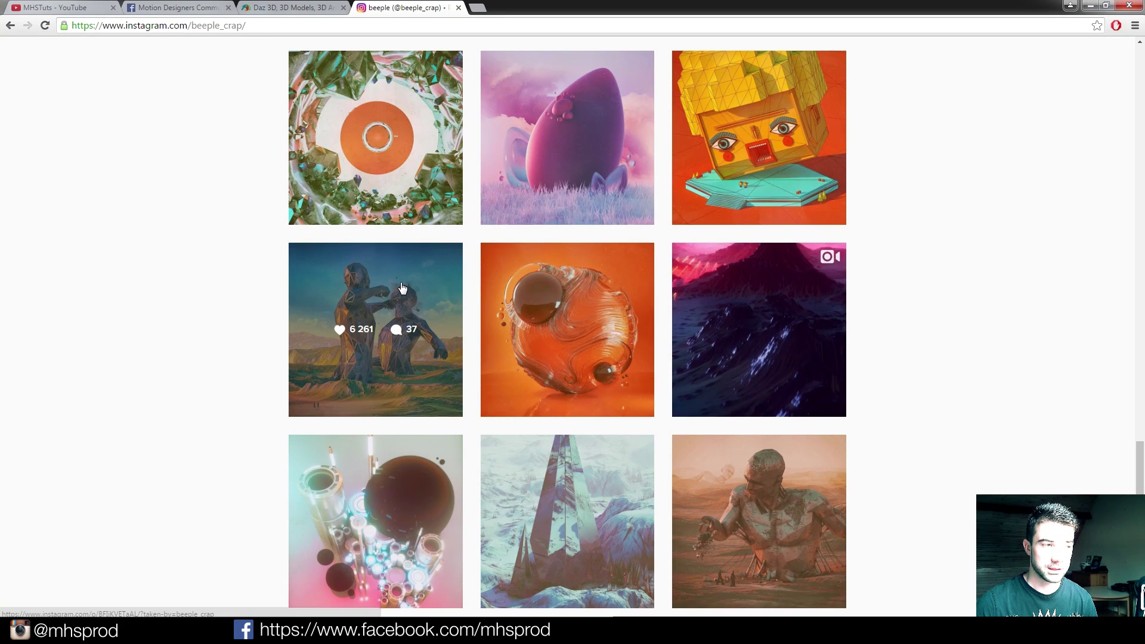
pyautogui.click(401, 287)
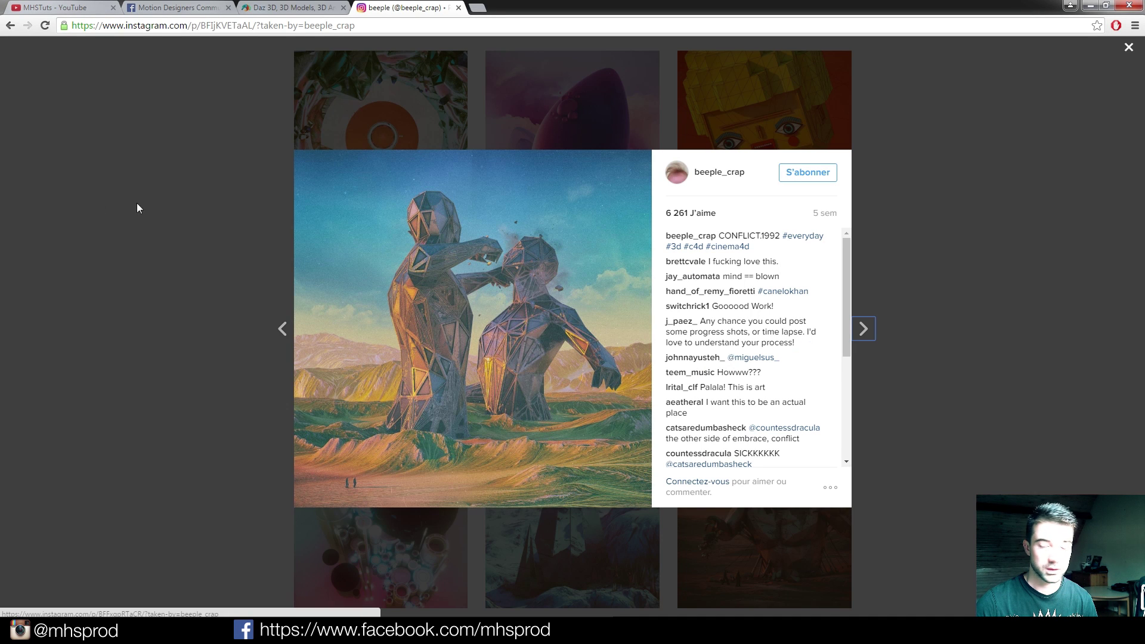
pyautogui.click(150, 197)
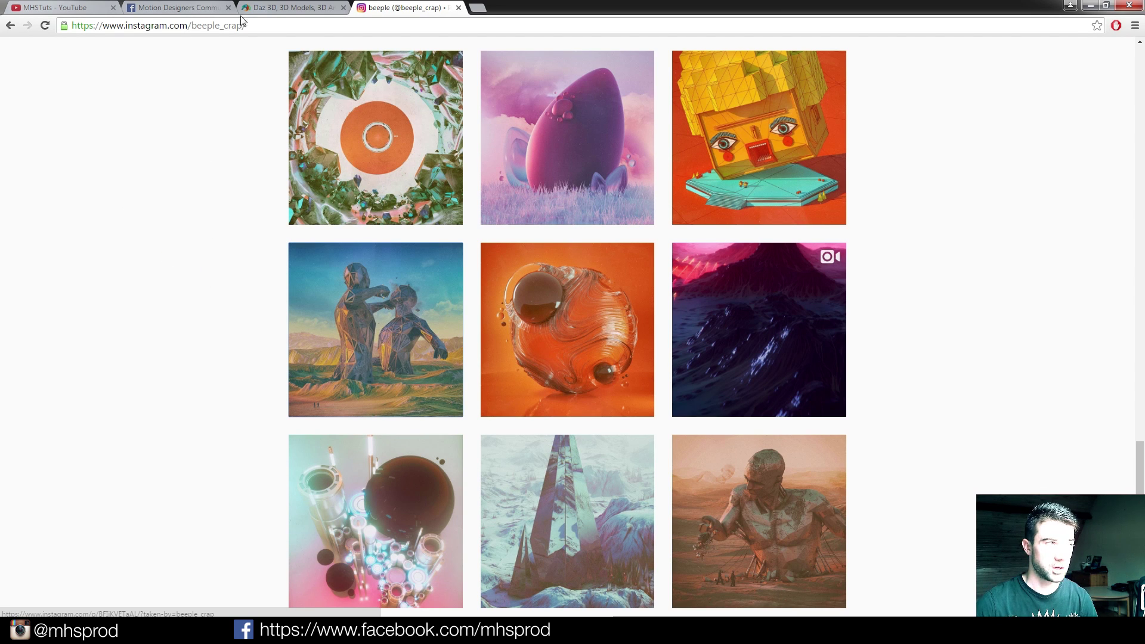
pyautogui.scroll(20, 232, 242)
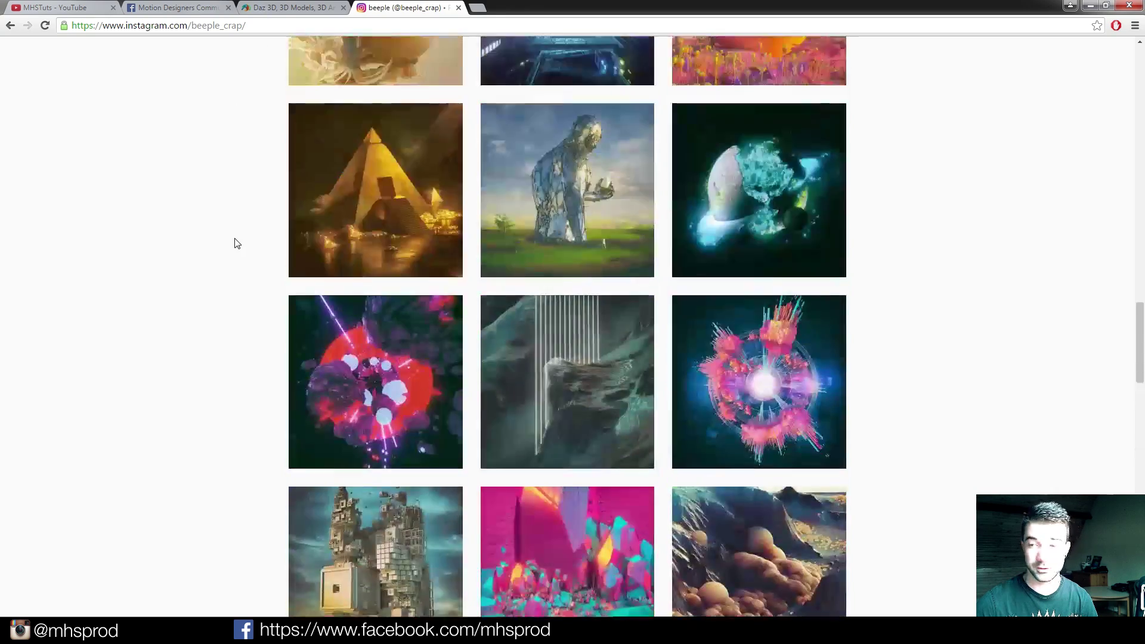
pyautogui.scroll(10, 232, 242)
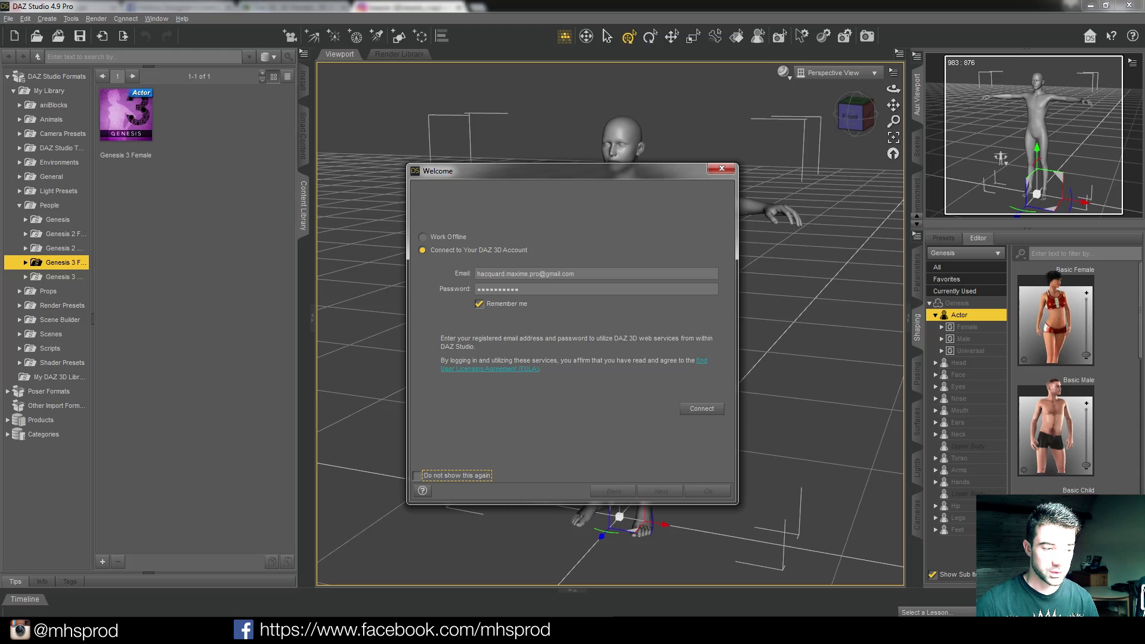
# Switch to DAZ Studio and connect to the DAZ 3D account with the remembered credentials in the Welcome dialog.
pyautogui.click(714, 409)
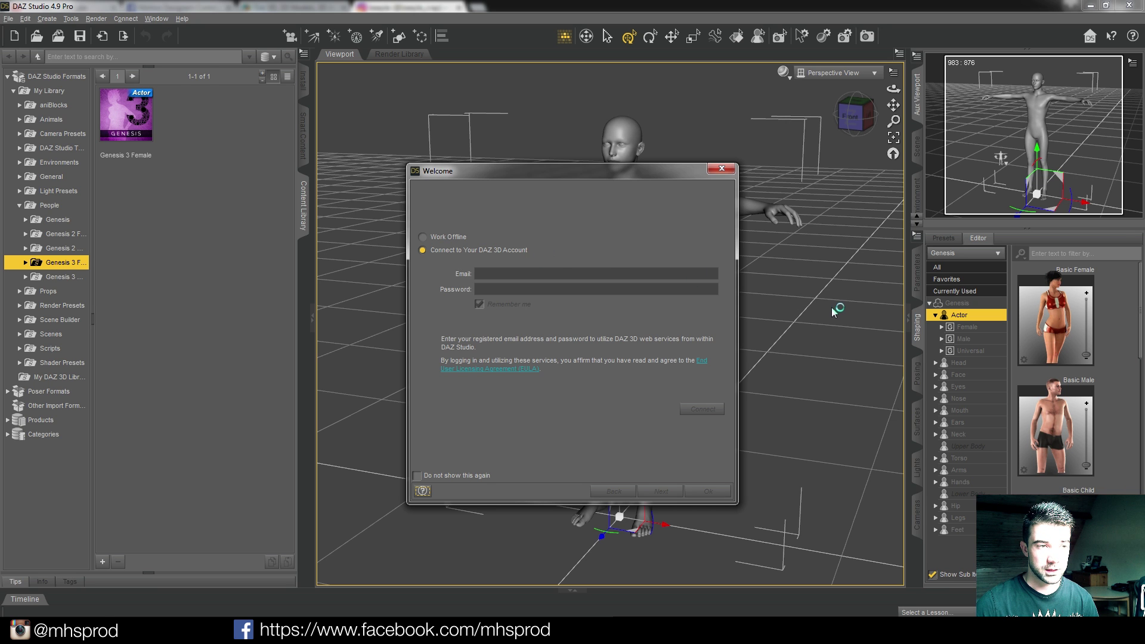
# Dismiss the Welcome dialog and turn the view to face the front of the Genesis figure.
pyautogui.click(668, 488)
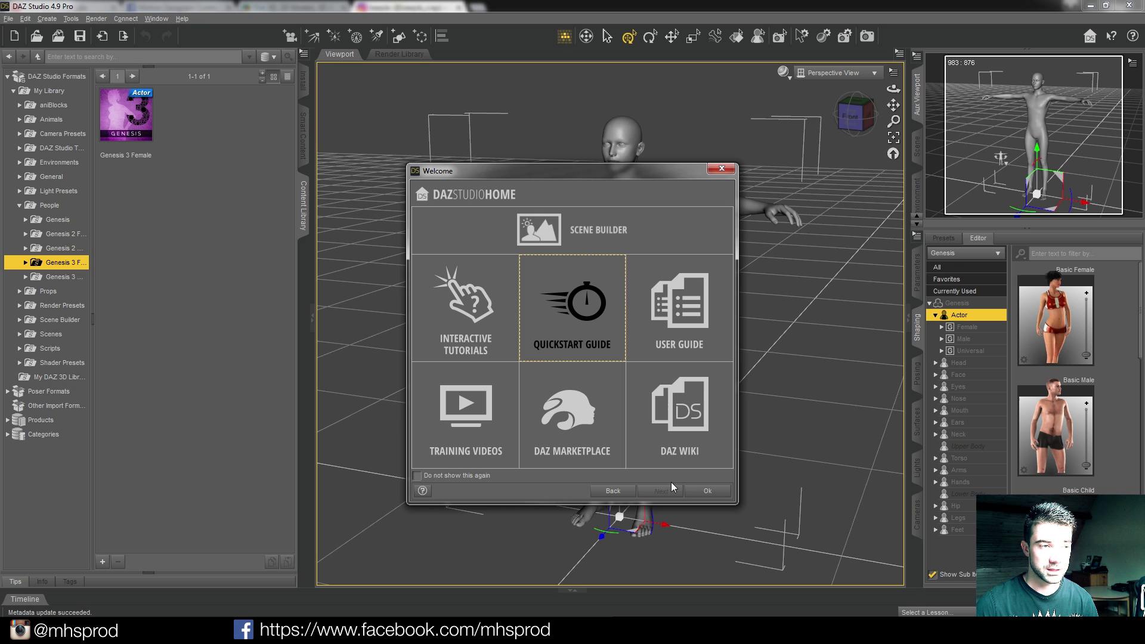
pyautogui.click(722, 171)
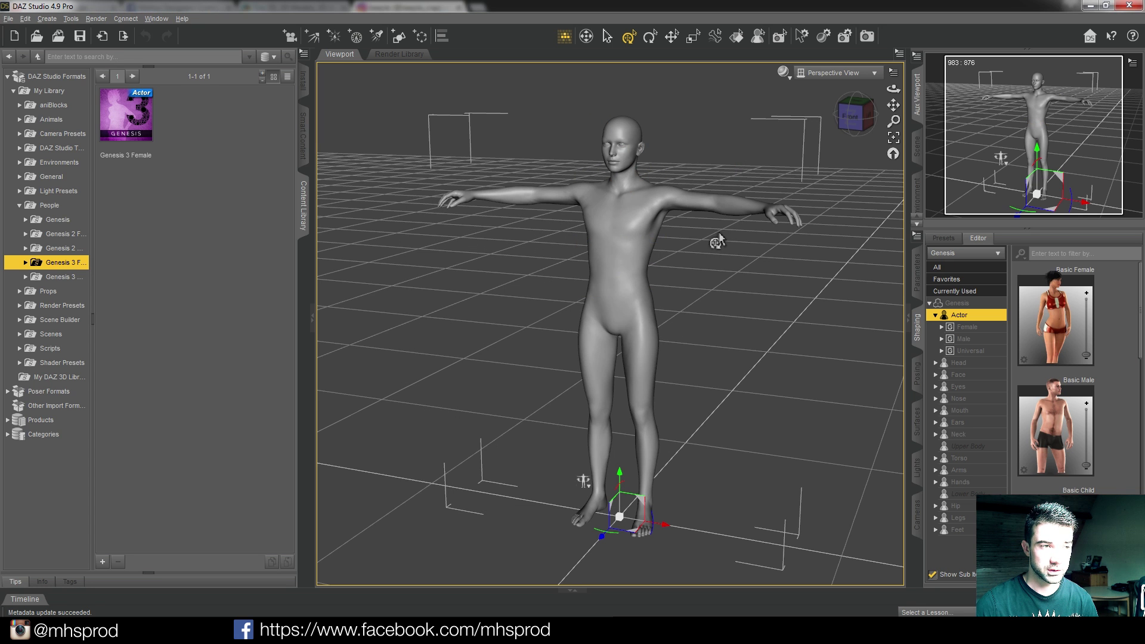
pyautogui.click(620, 157)
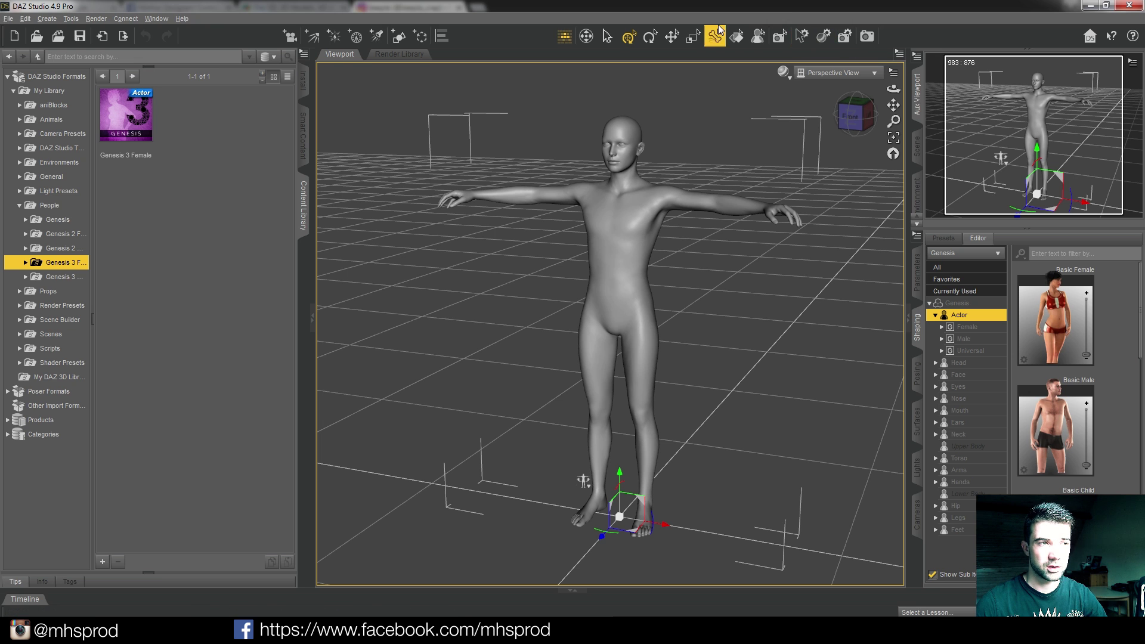
pyautogui.click(630, 37)
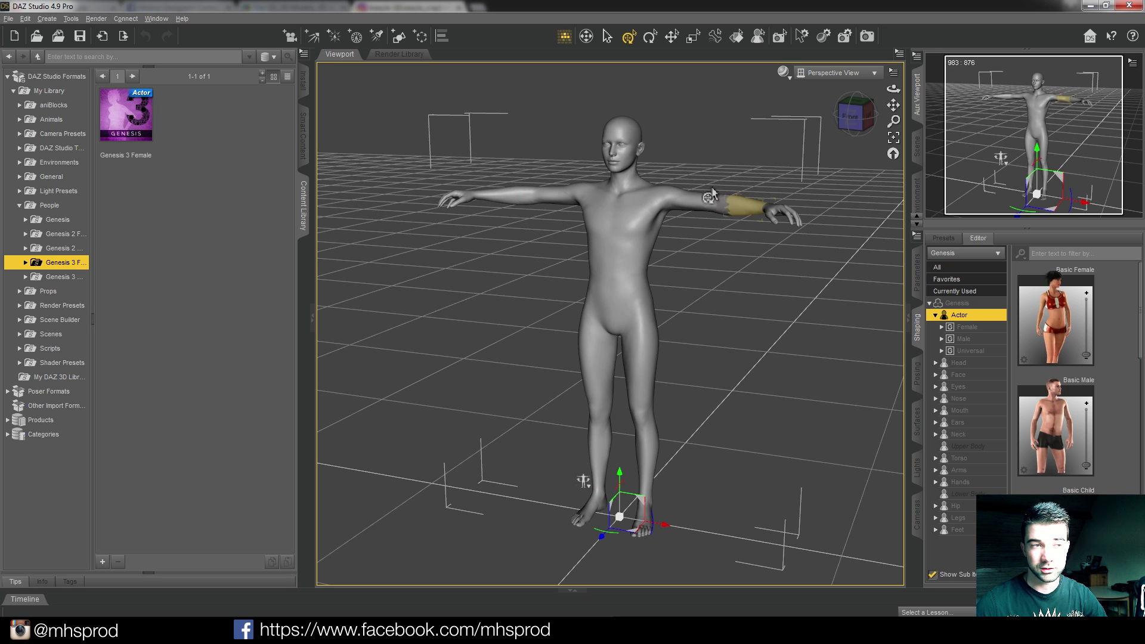
pyautogui.click(854, 116)
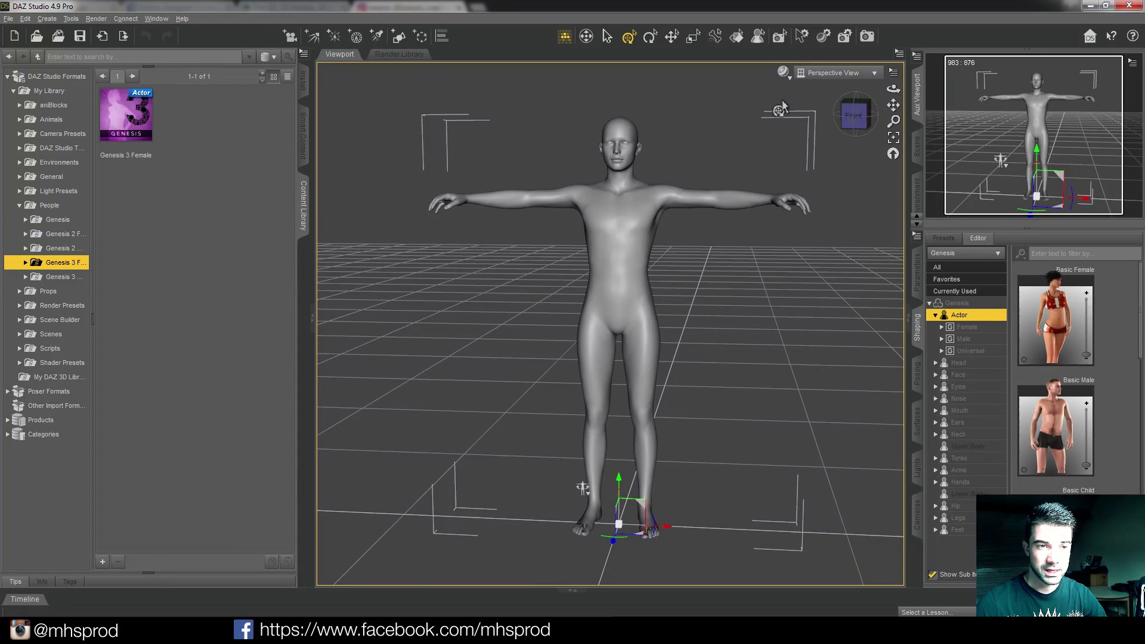
pyautogui.scroll(-1, 1037, 472)
pyautogui.scroll(1, 1037, 472)
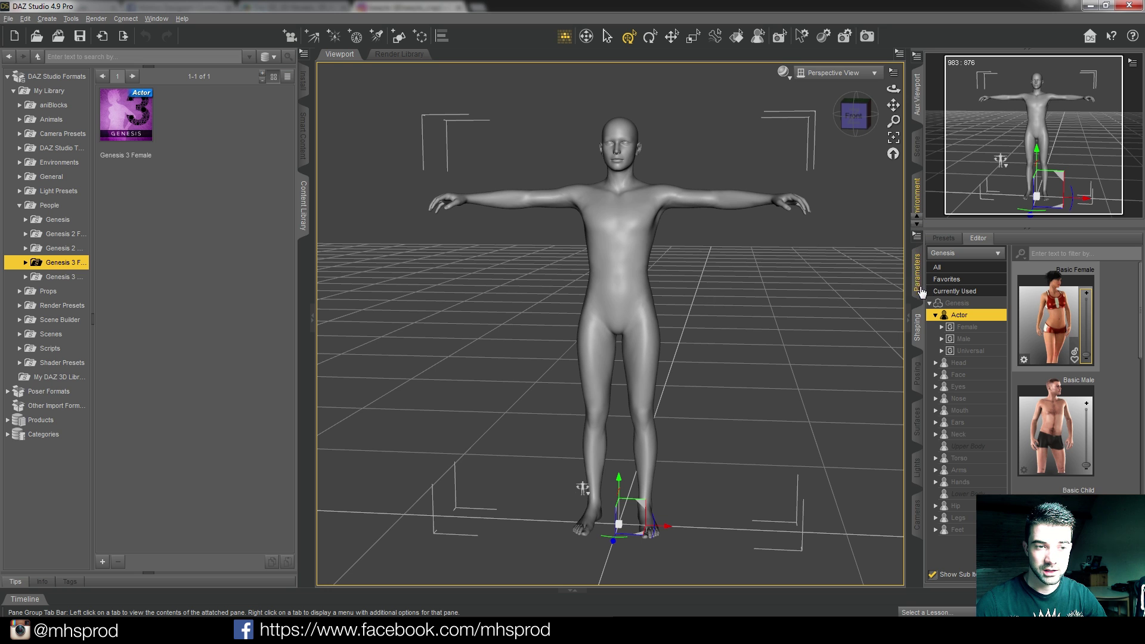
# Look over the posing and shaping controls available for the Genesis figure.
pyautogui.click(916, 372)
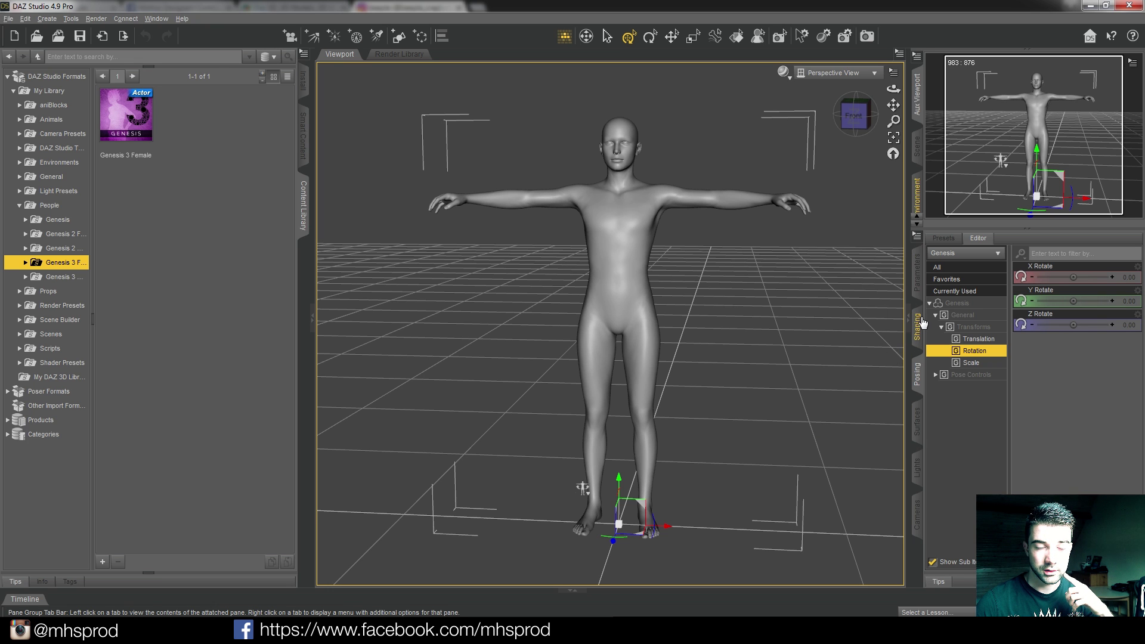
pyautogui.click(918, 375)
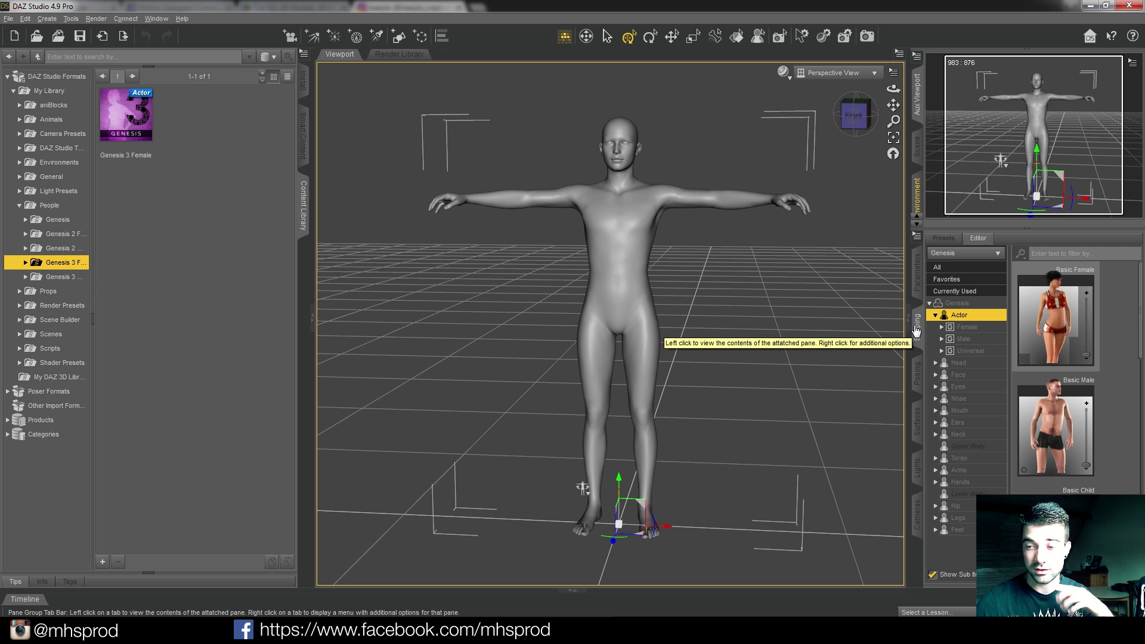
pyautogui.click(918, 375)
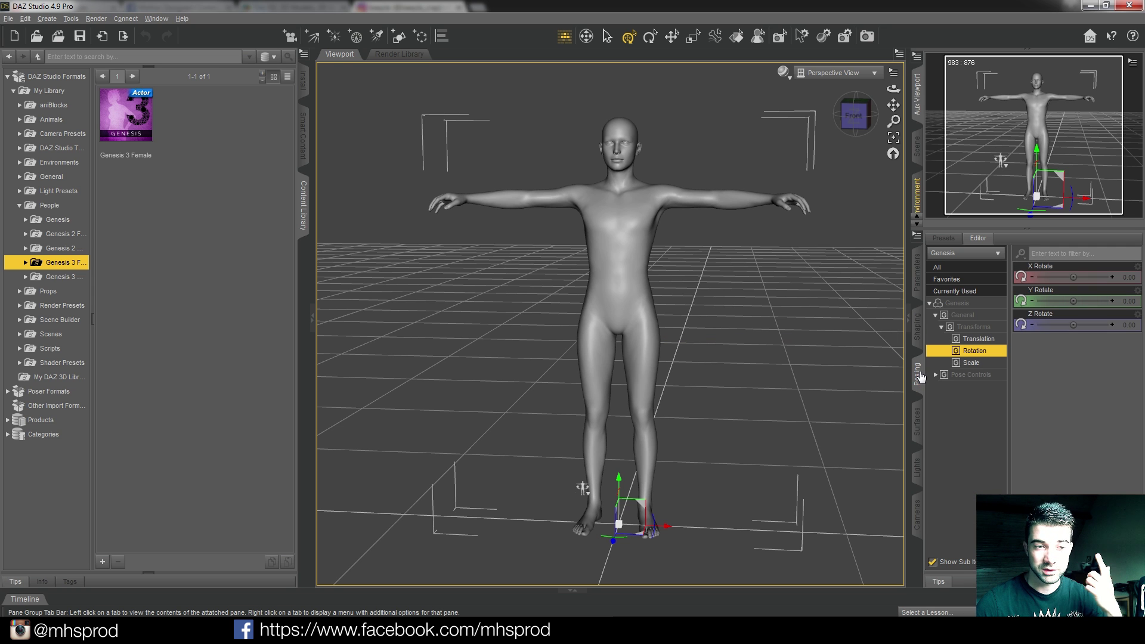
# Shape the whole Genesis actor with the Bodybuilder morph at 0.57.
pyautogui.click(918, 326)
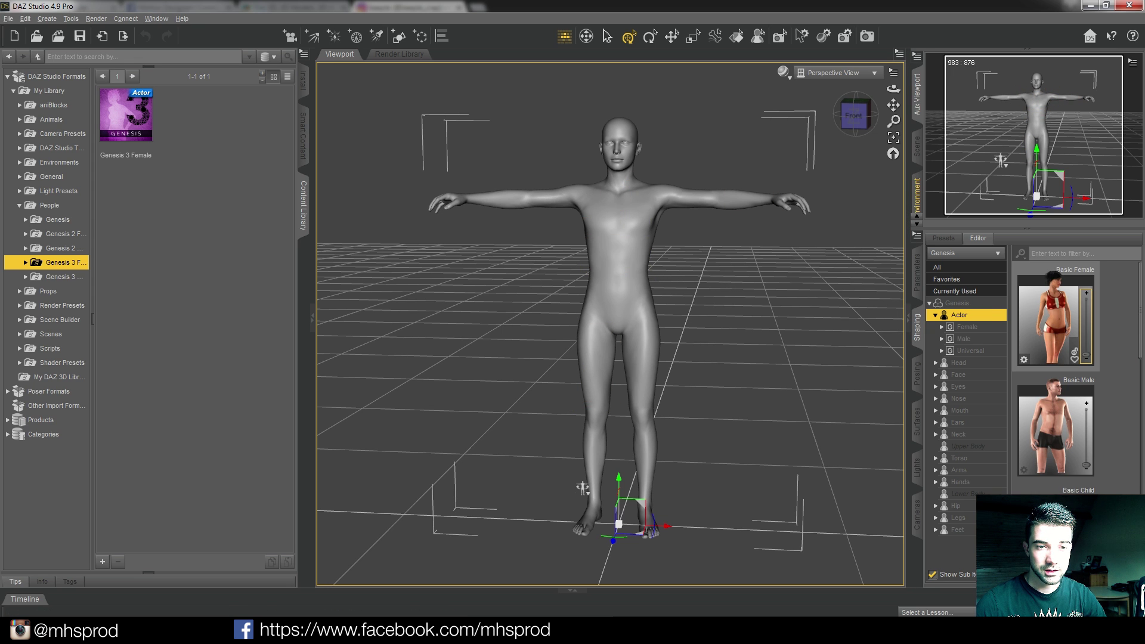
pyautogui.moveTo(1141, 309); pyautogui.dragTo(1132, 405)
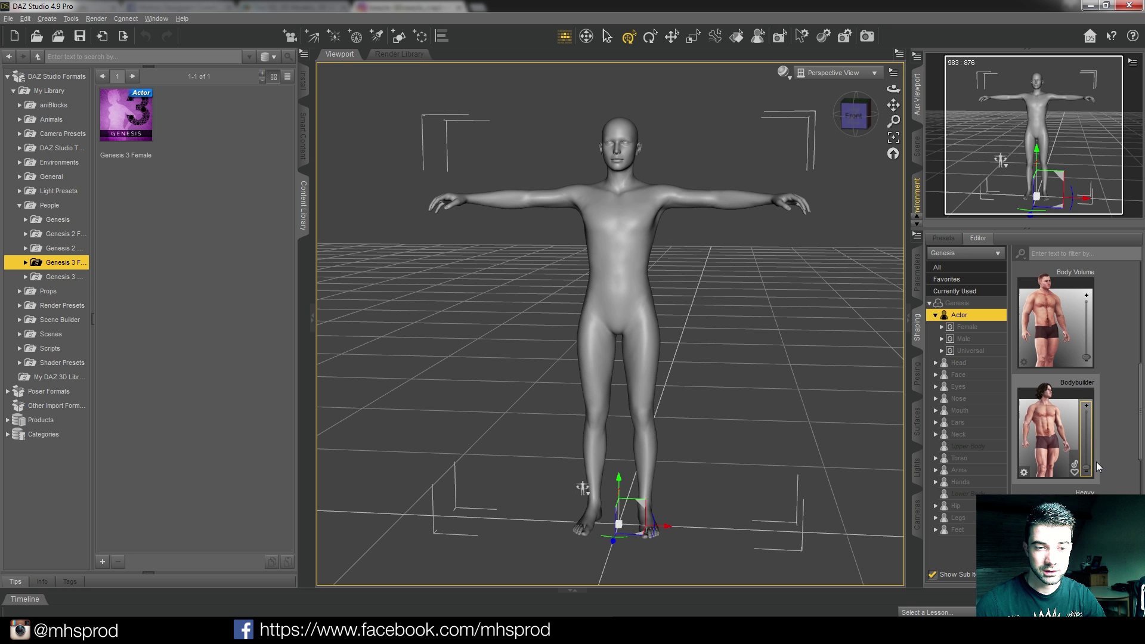
pyautogui.moveTo(1087, 468); pyautogui.dragTo(1087, 435)
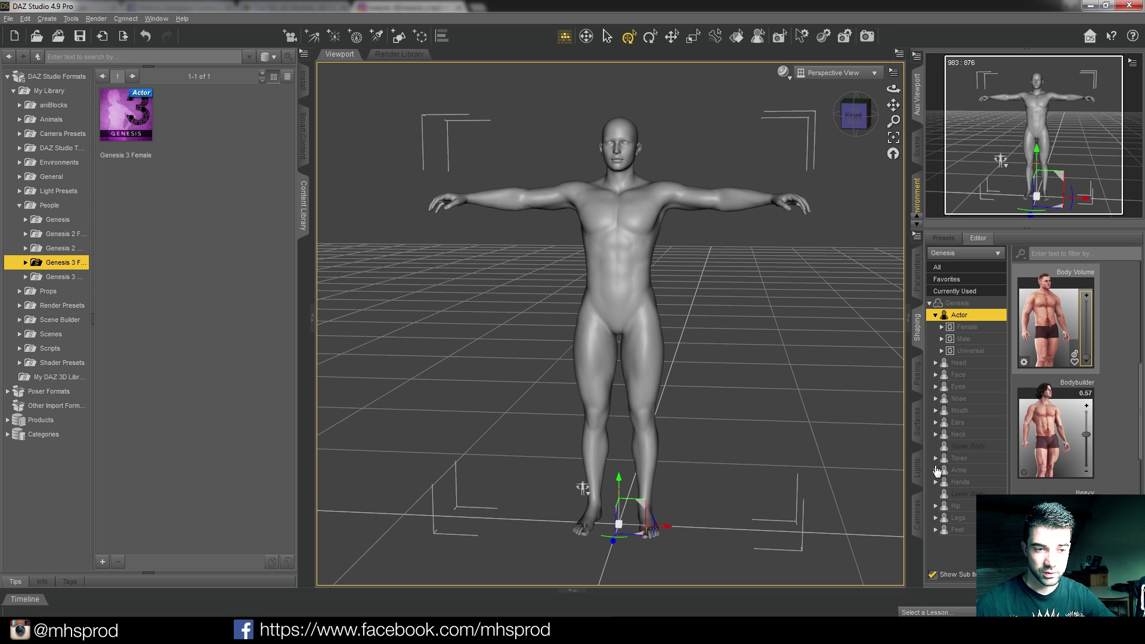
# Set the male head morph Basic Male Head to 1.00.
pyautogui.click(934, 364)
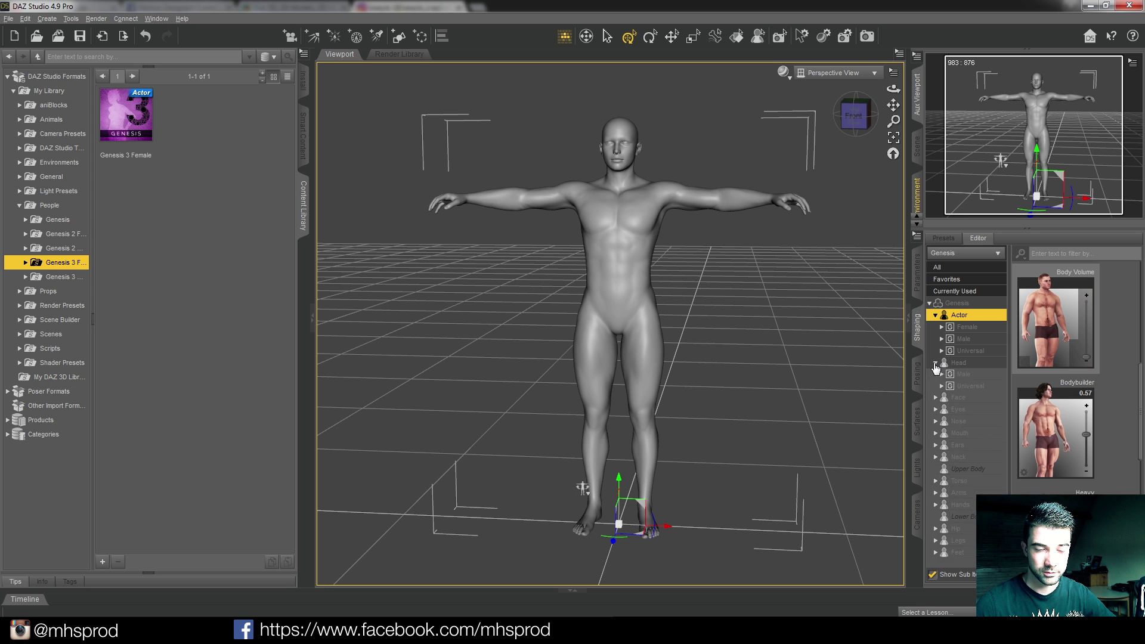
pyautogui.click(970, 387)
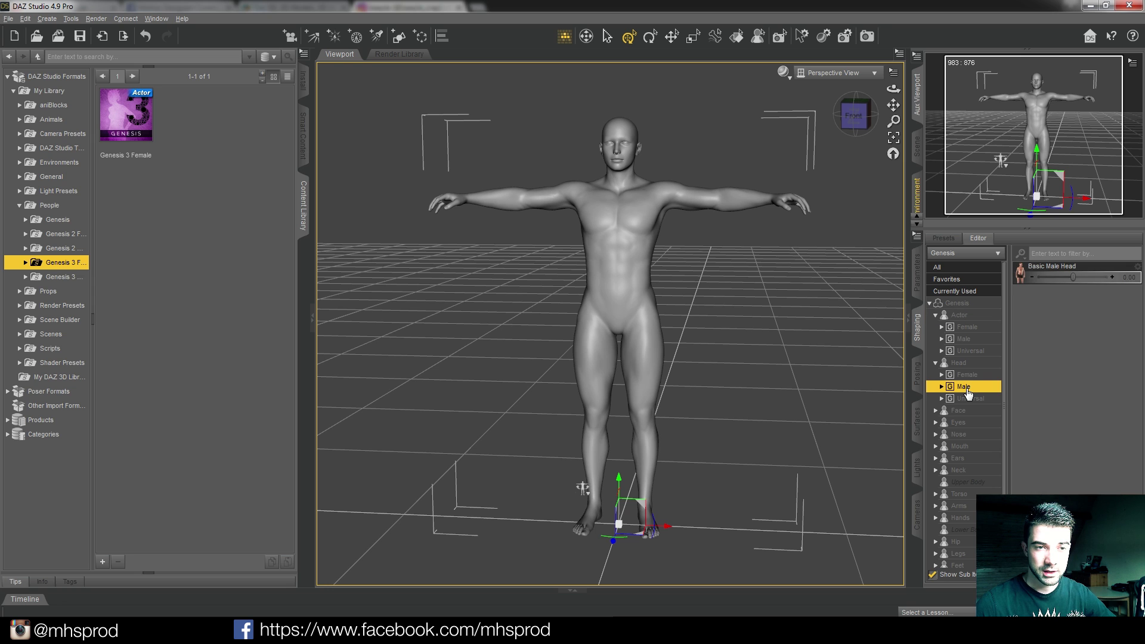
pyautogui.moveTo(1074, 274); pyautogui.dragTo(1100, 274)
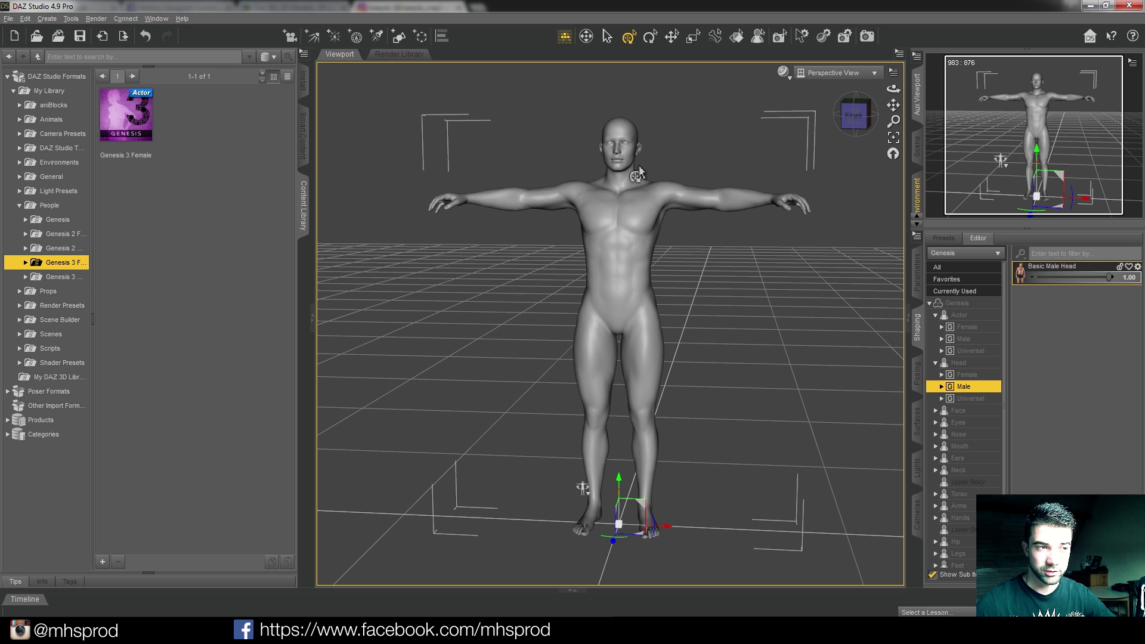
# Try the universal head morph Alien Humanoid at 1.00, reset it to 0, and set Head Propagating Scale to 0.14%.
pyautogui.click(966, 399)
pyautogui.moveTo(1038, 274); pyautogui.dragTo(1099, 274)
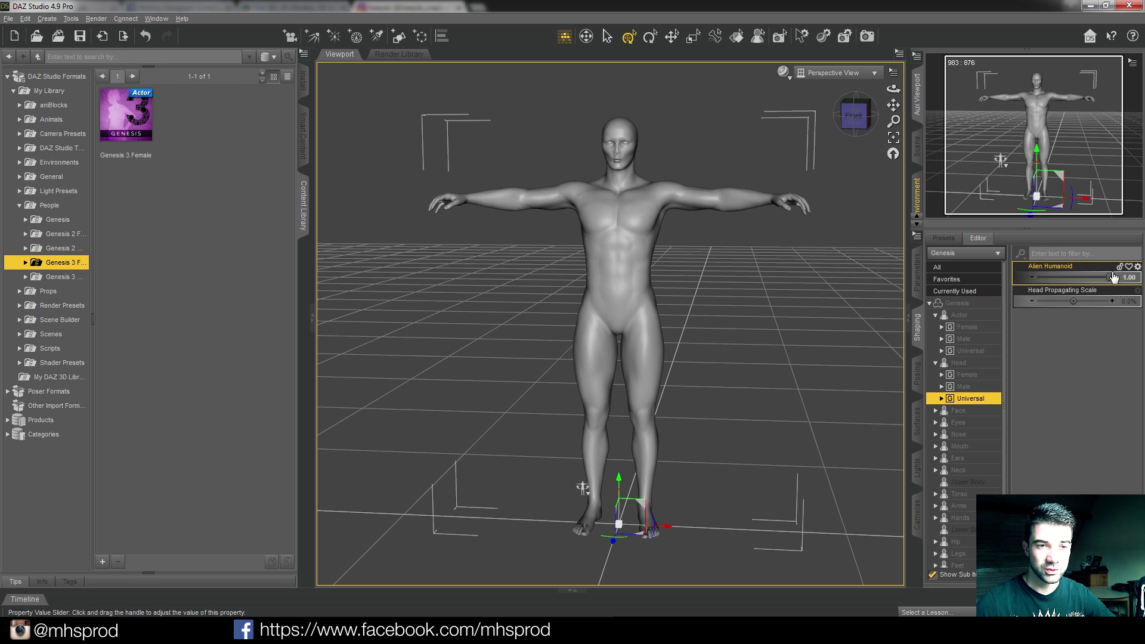
pyautogui.moveTo(1082, 273); pyautogui.dragTo(954, 268)
pyautogui.moveTo(1073, 301)
pyautogui.mouseDown()
pyautogui.moveTo(1092, 301)
pyautogui.moveTo(1070, 301)
pyautogui.mouseUp()
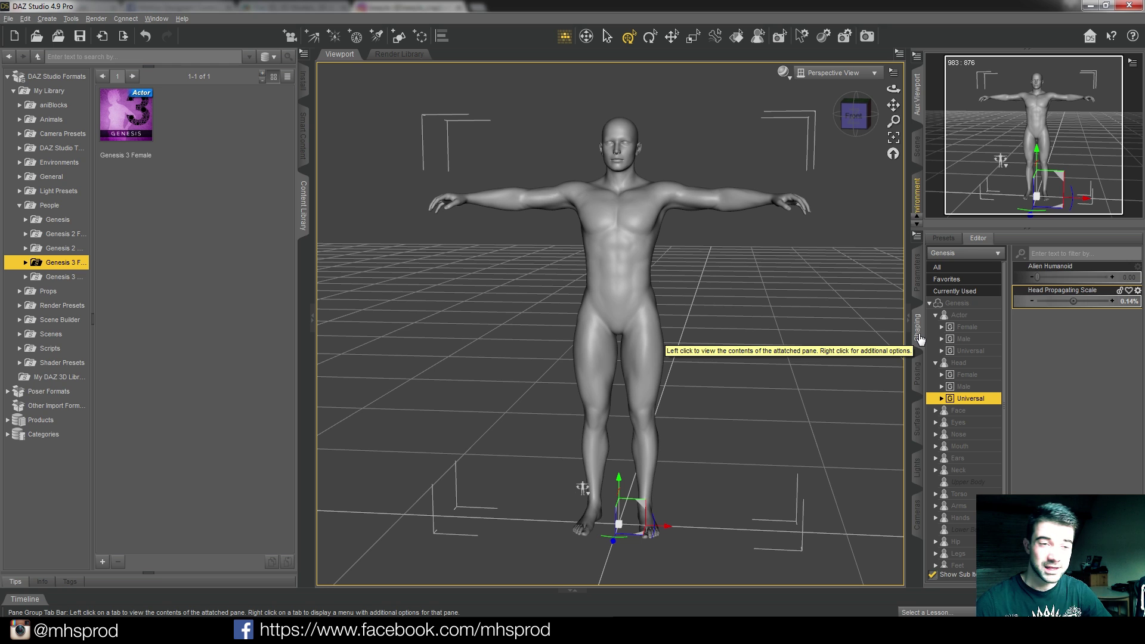
# Show the Full Body pose presets by region for the Genesis figure.
pyautogui.click(915, 383)
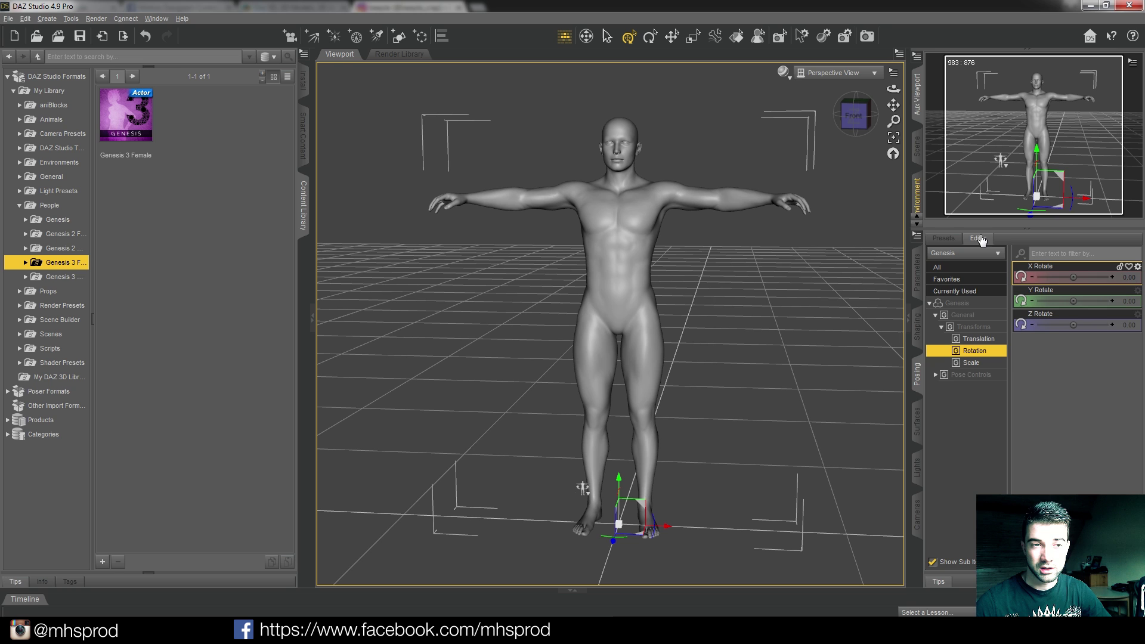
pyautogui.click(943, 237)
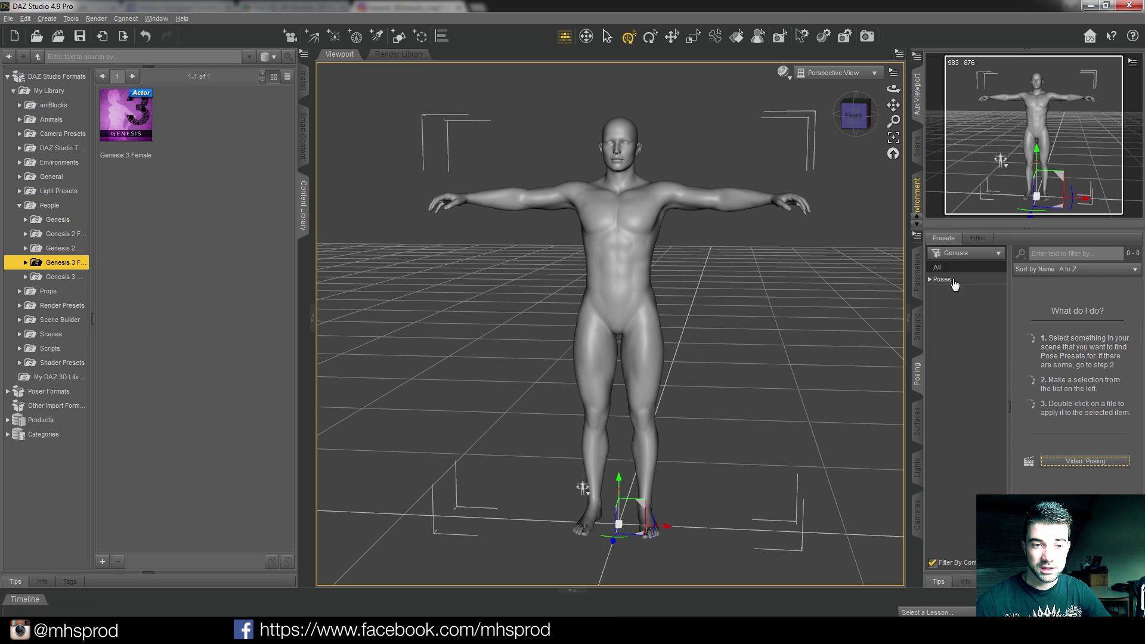
pyautogui.click(993, 251)
pyautogui.click(953, 260)
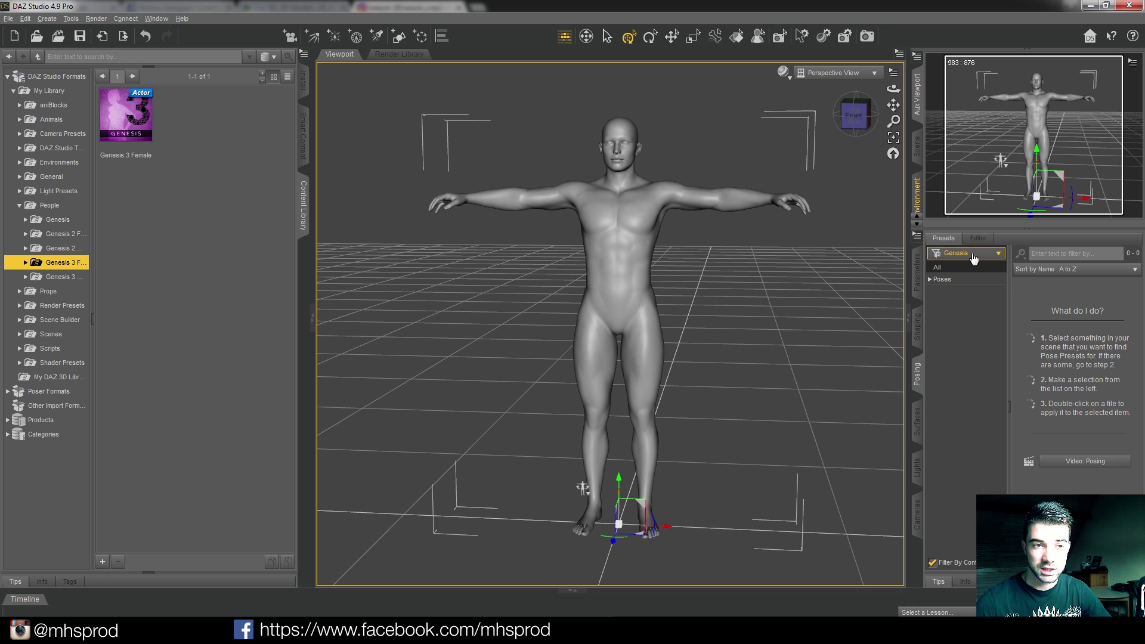
pyautogui.click(932, 280)
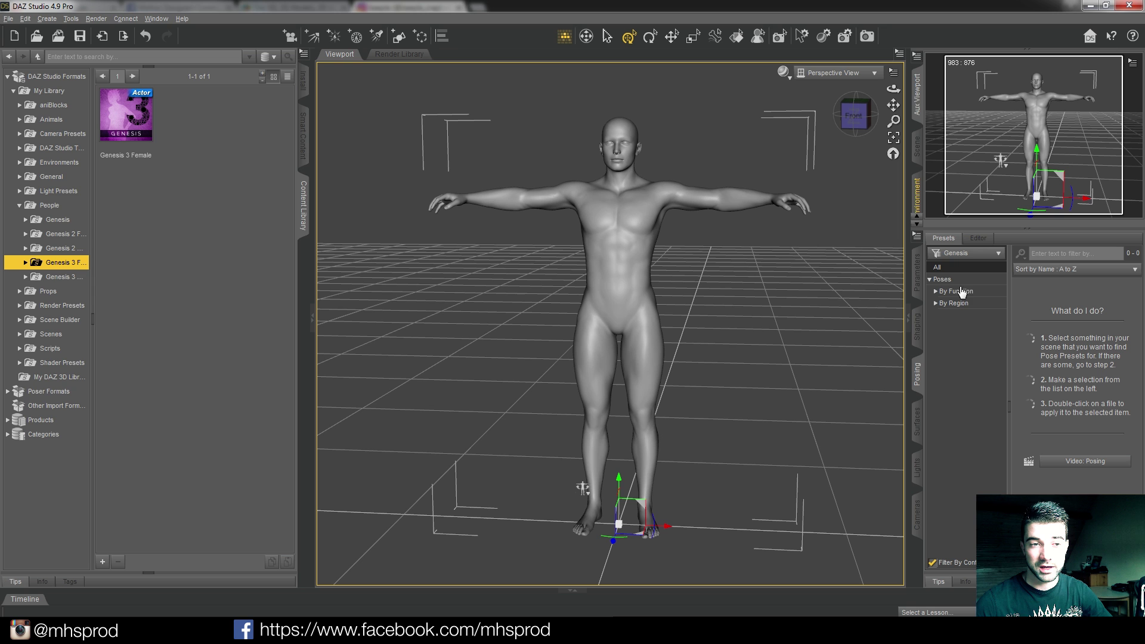
pyautogui.click(937, 304)
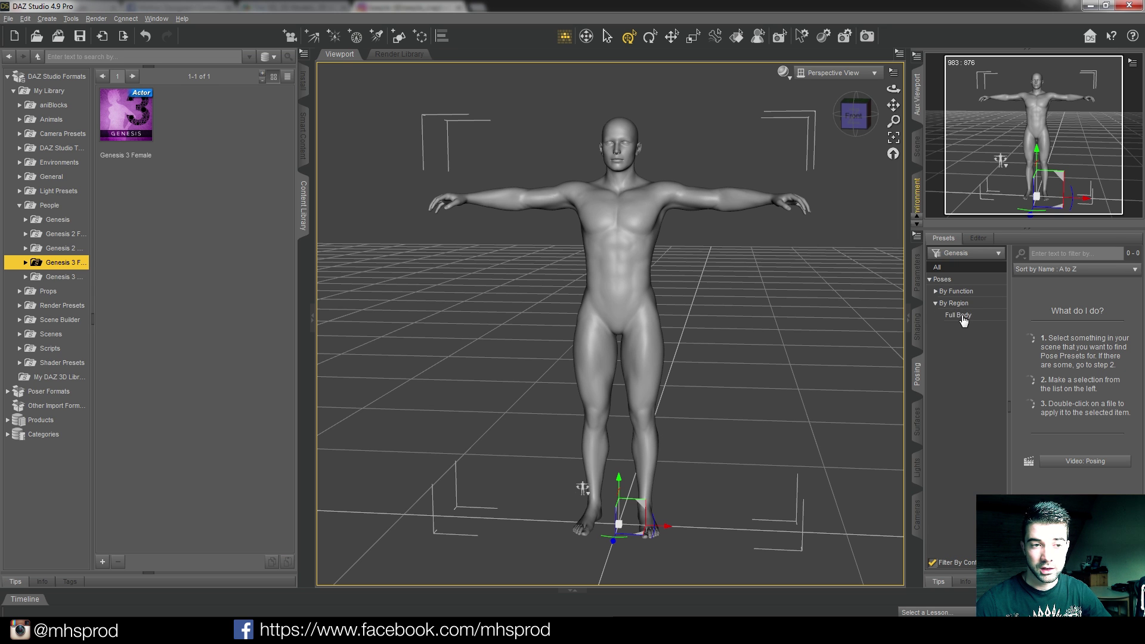
pyautogui.click(955, 315)
# Find the Male Boxer 01 preset among the full-body poses and apply it to the figure.
pyautogui.moveTo(1140, 291); pyautogui.dragTo(1140, 513)
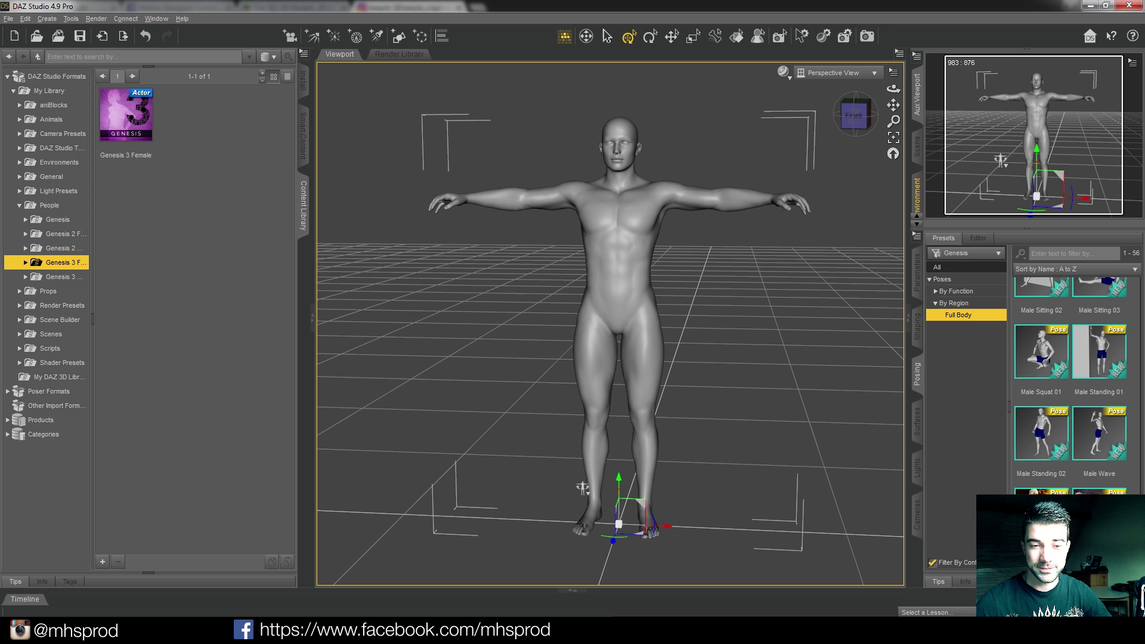
pyautogui.moveTo(1140, 513); pyautogui.dragTo(1141, 446)
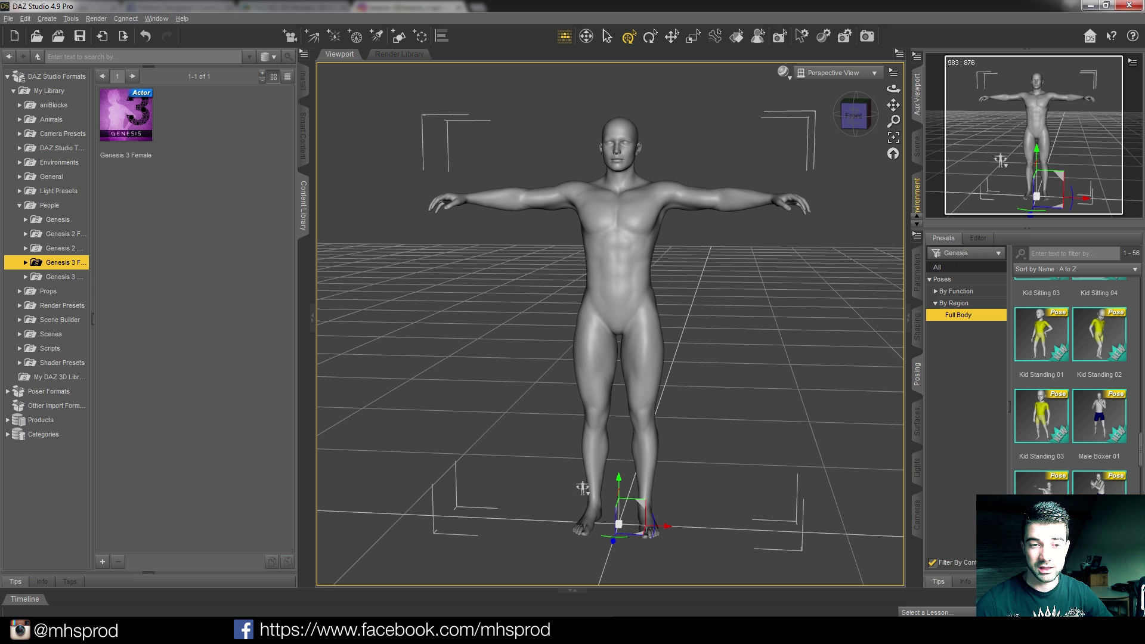
pyautogui.moveTo(1141, 455); pyautogui.dragTo(1141, 454)
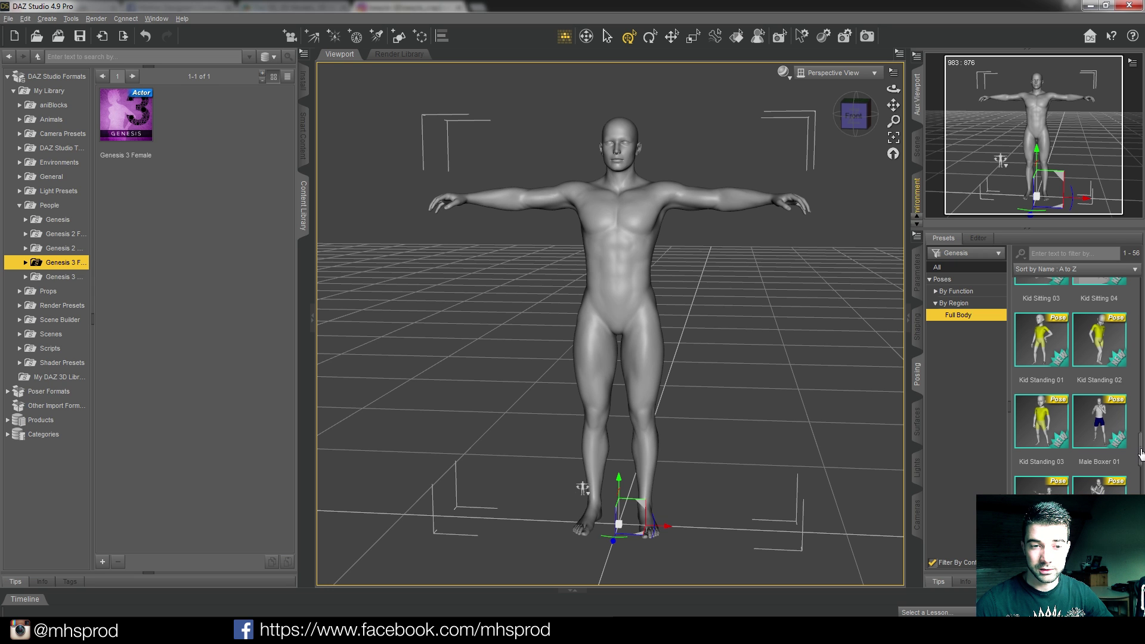
pyautogui.doubleClick(1106, 421)
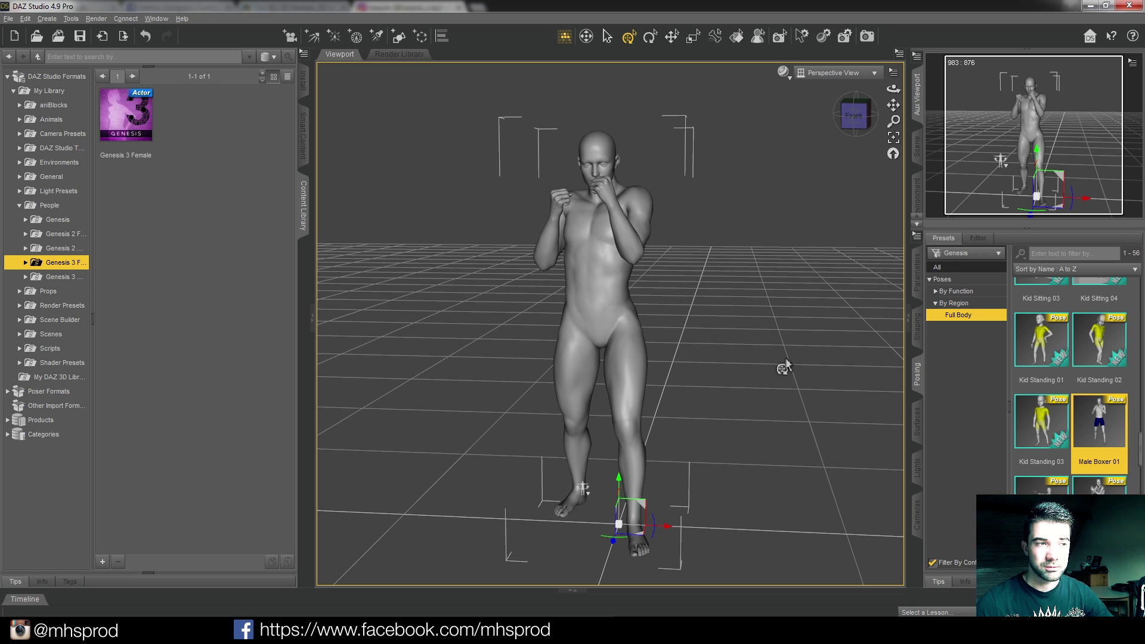
pyautogui.moveTo(854, 113)
pyautogui.mouseDown()
pyautogui.moveTo(909, 132)
pyautogui.moveTo(862, 113)
pyautogui.mouseUp()
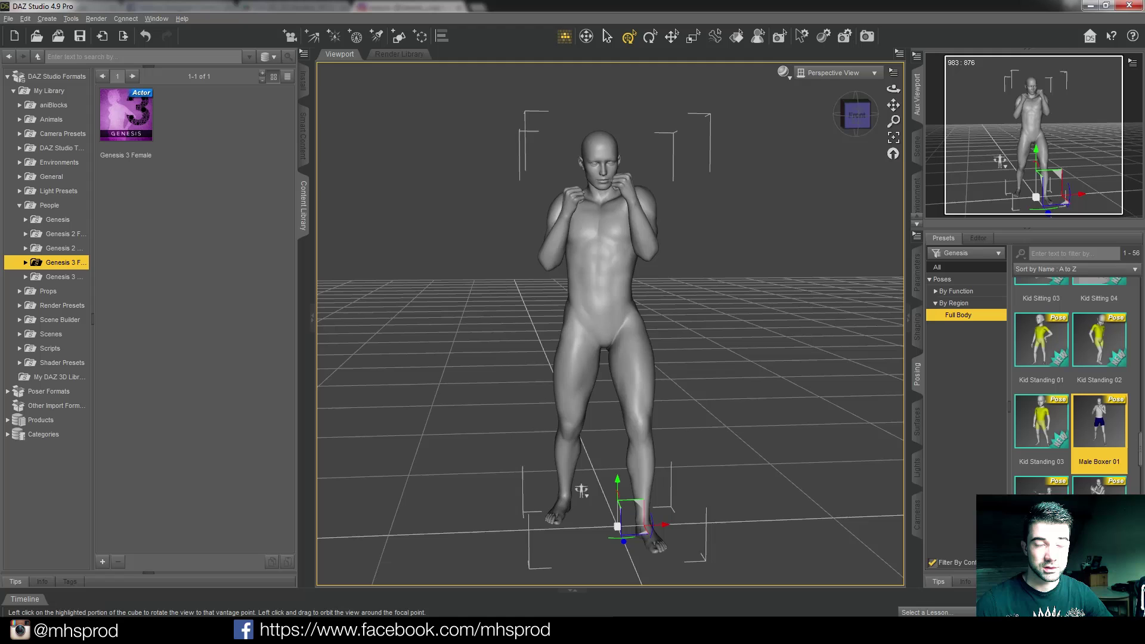
# In the Arms pose controls, set Arms Front-Back to -0.32 and Arms Front-Back Left to -0.43.
pyautogui.click(977, 238)
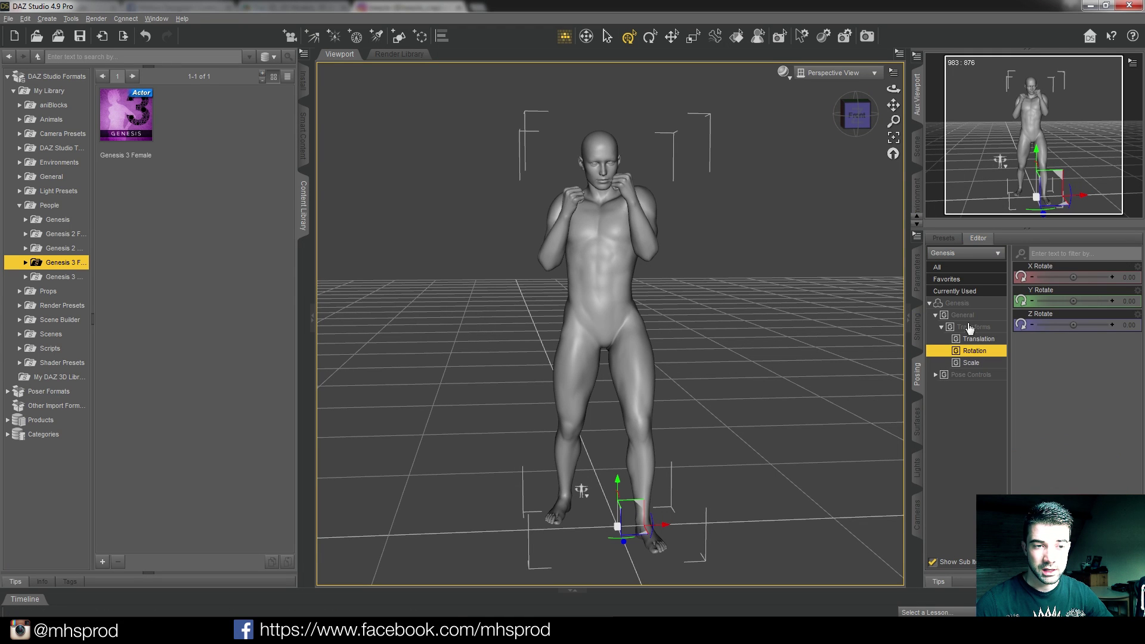
pyautogui.click(935, 375)
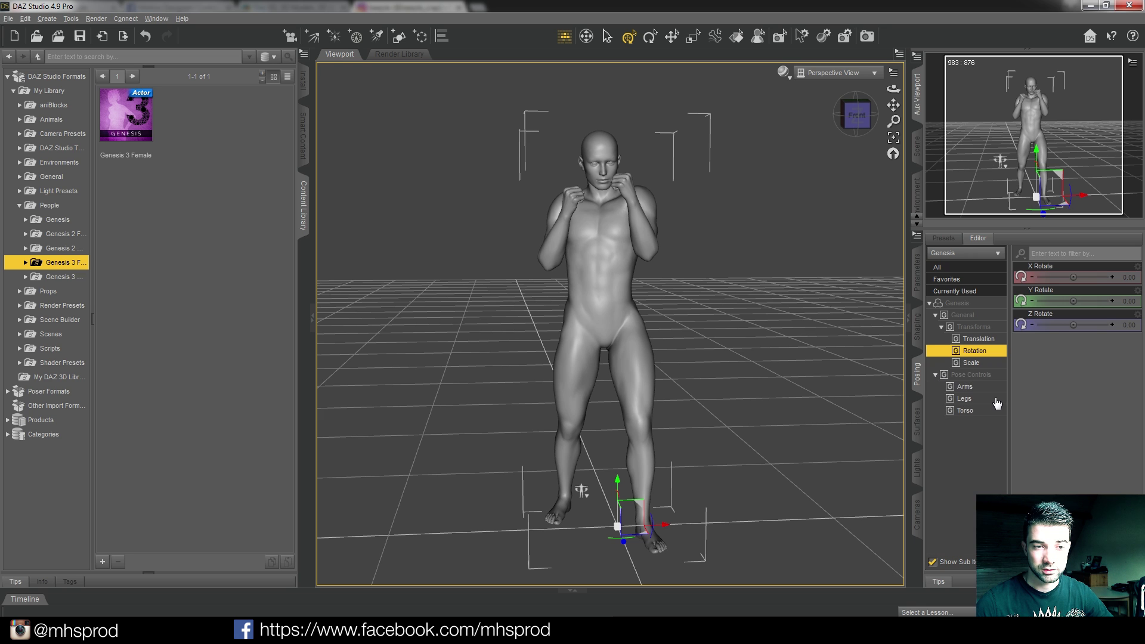
pyautogui.click(975, 391)
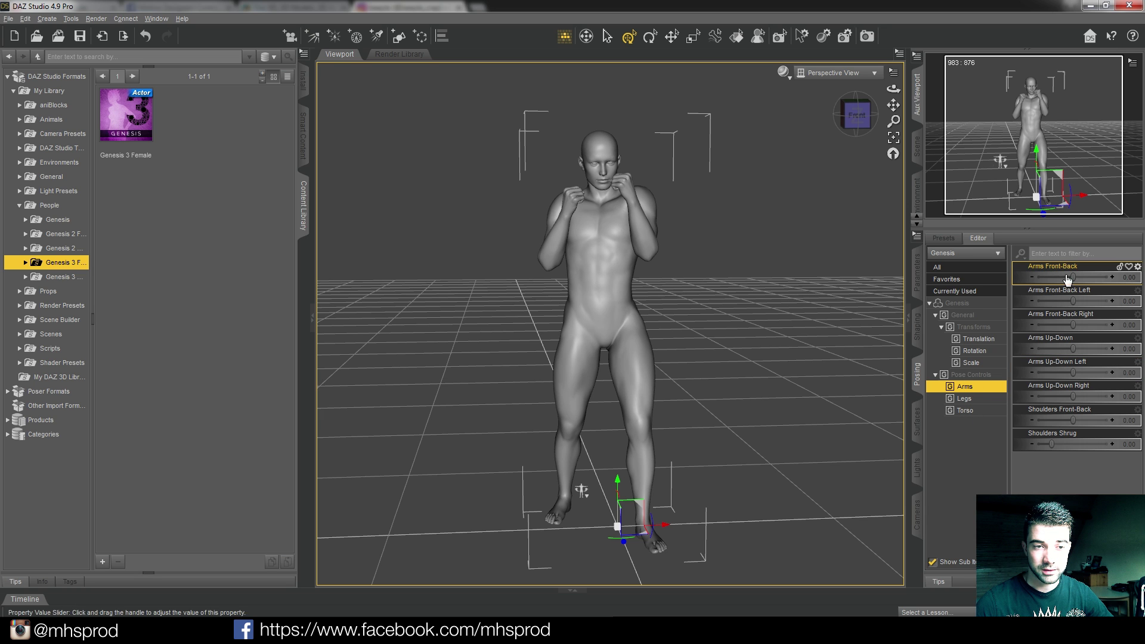
pyautogui.moveTo(1073, 275); pyautogui.dragTo(1056, 300)
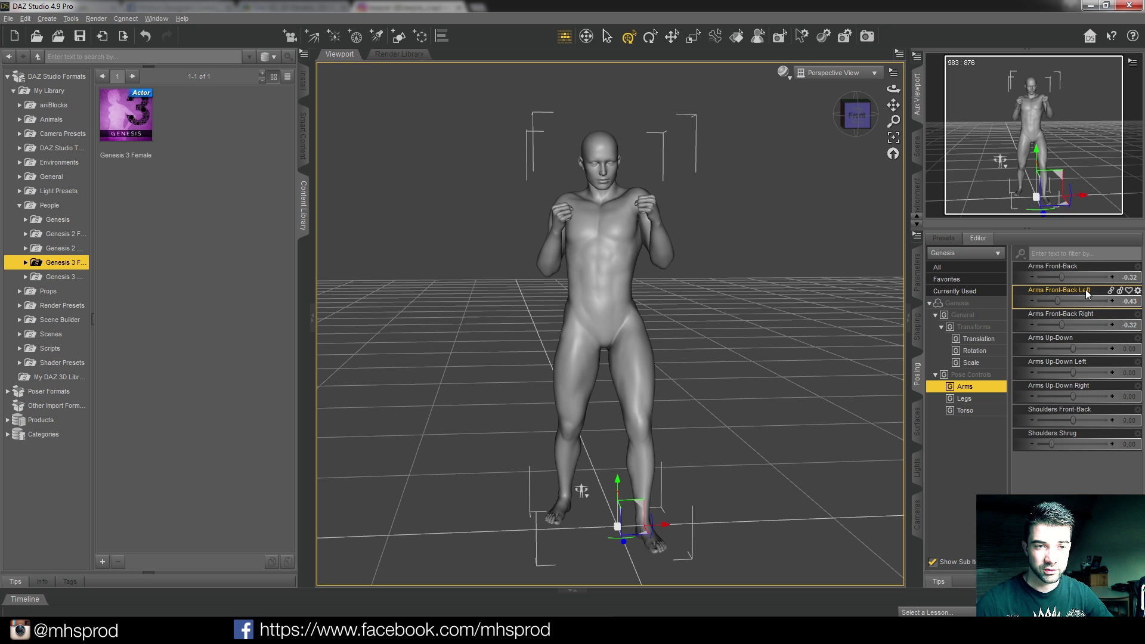
# Set Arms Up-Down to -0.27, Shoulders Shrug to -0.24 and Shoulders Front-Back to -0.12.
pyautogui.moveTo(1073, 348); pyautogui.dragTo(1062, 348)
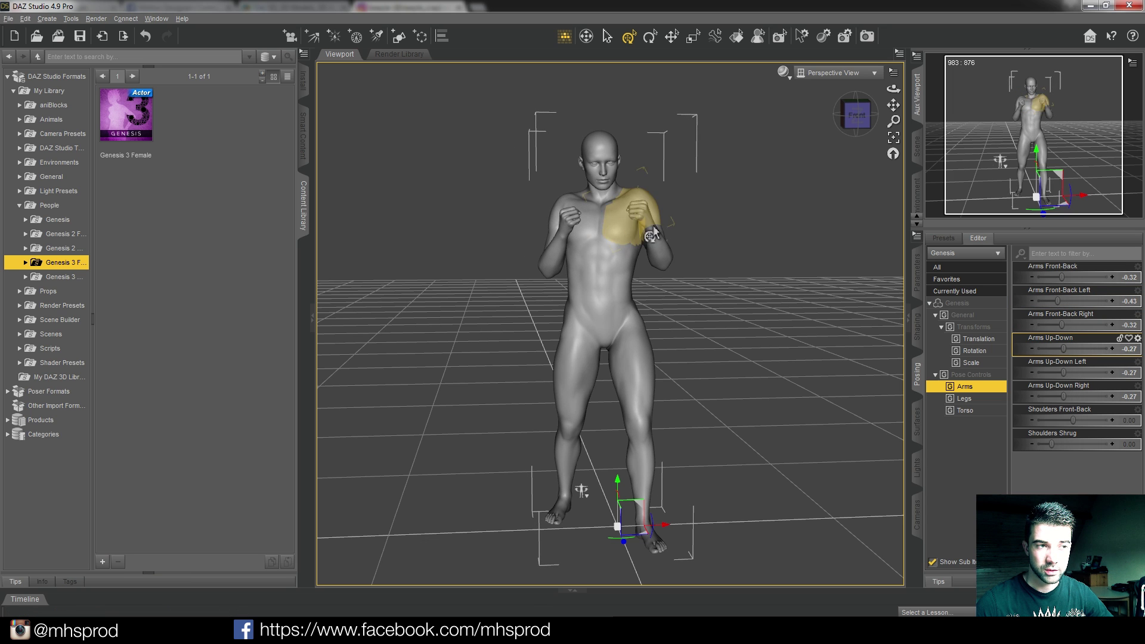
pyautogui.moveTo(1051, 445); pyautogui.dragTo(1068, 419)
# View the boxer from the side and set Arms Front-Back Right to 0.10.
pyautogui.moveTo(862, 114)
pyautogui.mouseDown()
pyautogui.moveTo(802, 120)
pyautogui.moveTo(812, 132)
pyautogui.moveTo(872, 121)
pyautogui.moveTo(861, 112)
pyautogui.mouseUp()
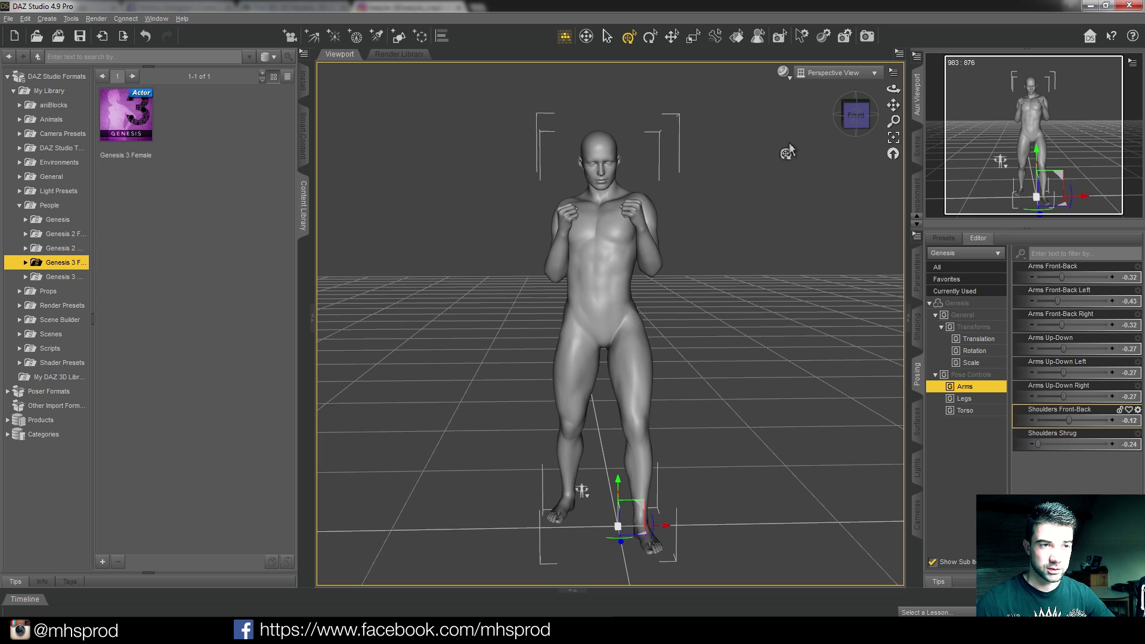
pyautogui.moveTo(858, 121); pyautogui.dragTo(817, 114)
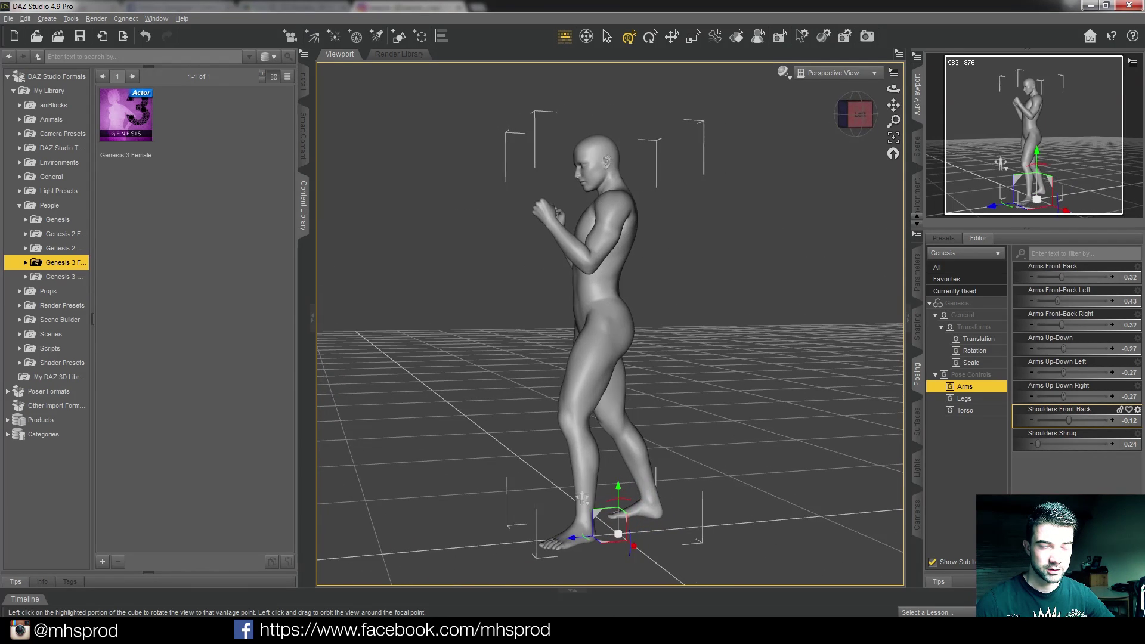
pyautogui.moveTo(1061, 325); pyautogui.dragTo(1076, 320)
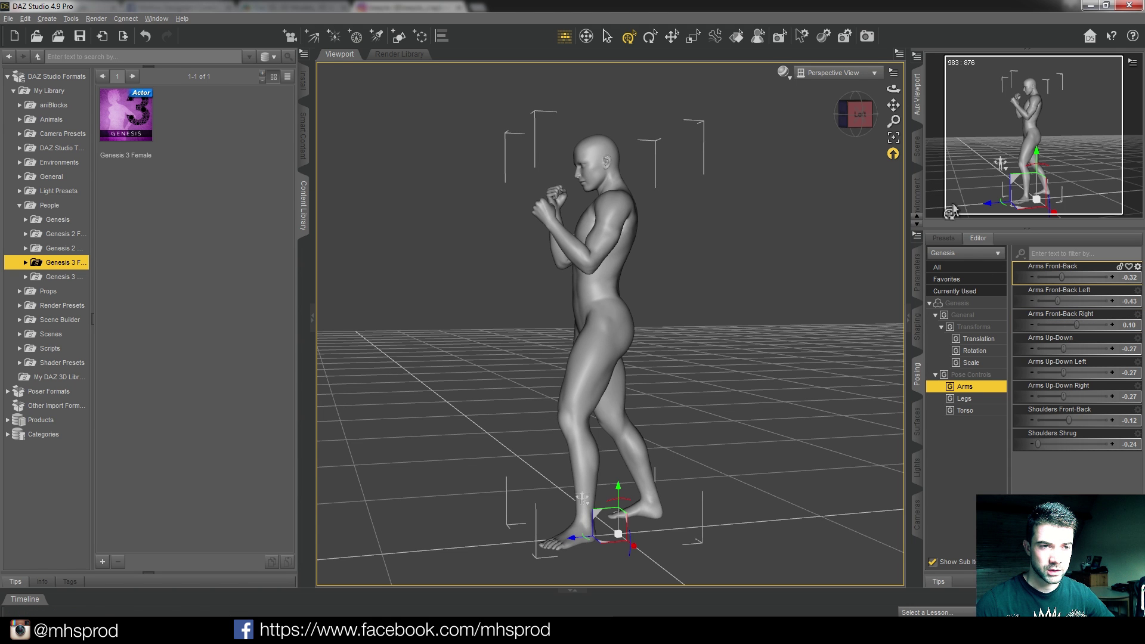
# Export the boxer as a Wavefront OBJ named tutorial fighter in the 3D models folder, using the Cinema 4D (1 unit = 1m) preset.
pyautogui.moveTo(858, 117); pyautogui.dragTo(899, 122)
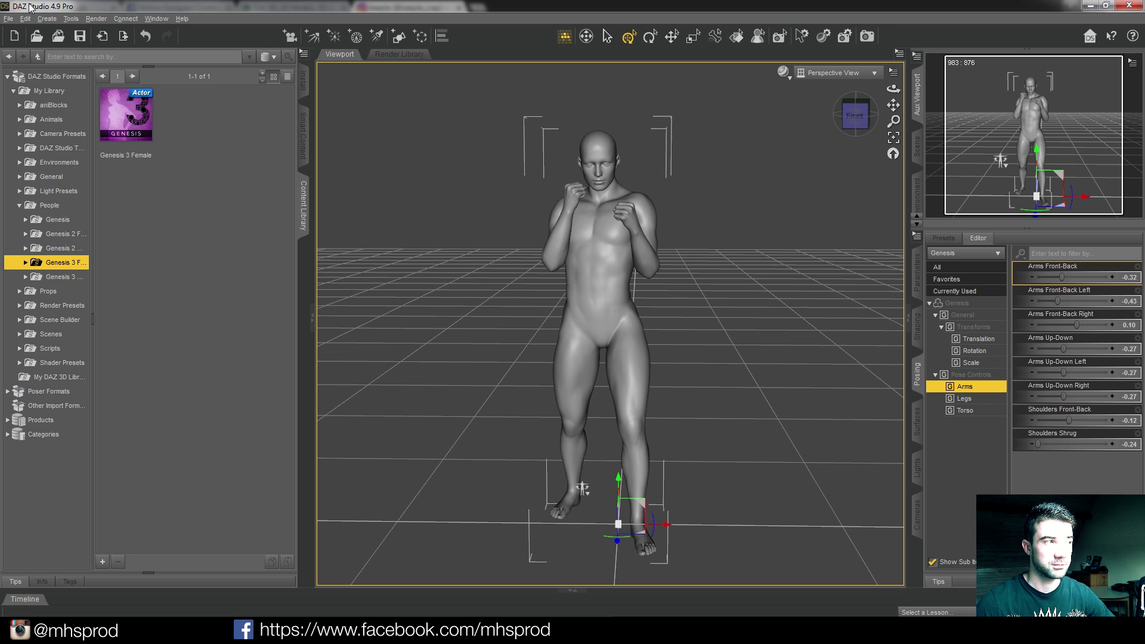
pyautogui.click(8, 19)
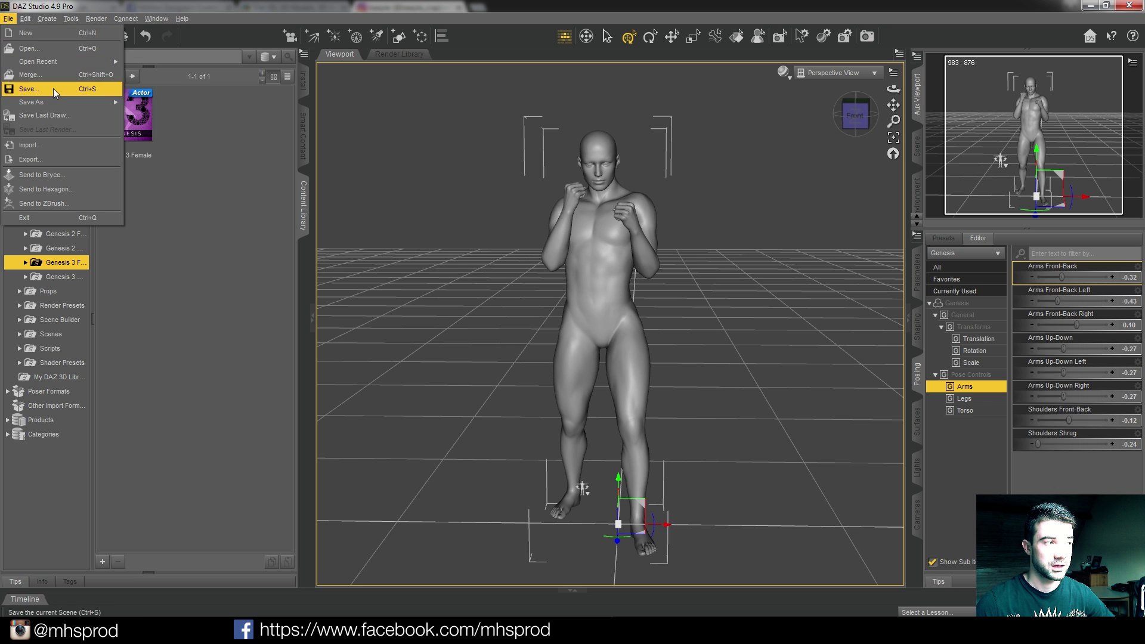
pyautogui.click(27, 160)
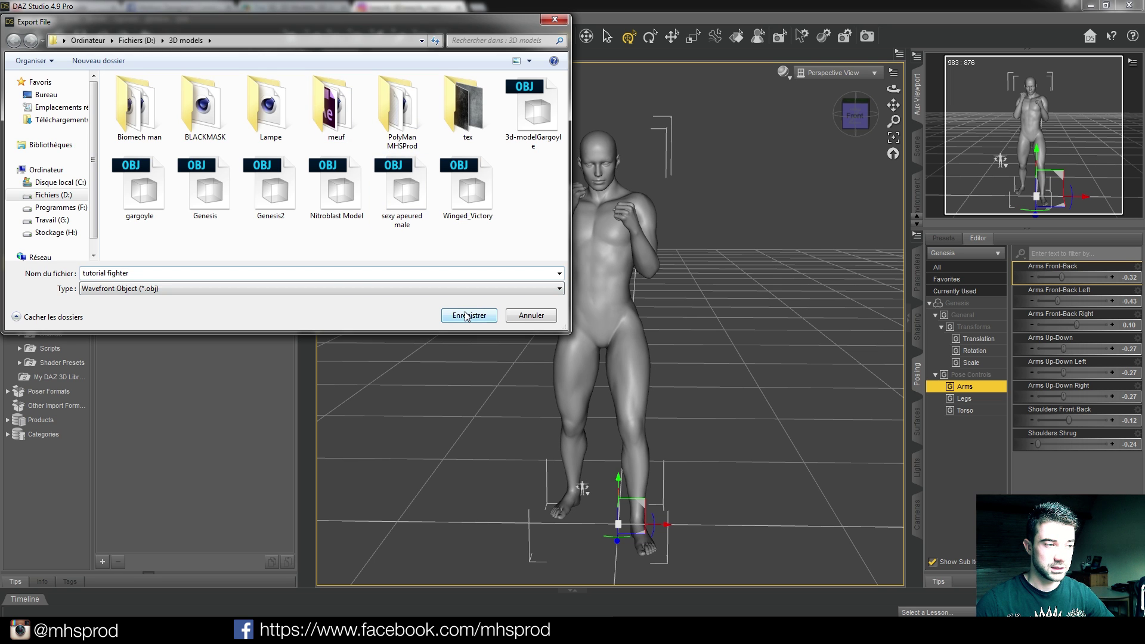
pyautogui.click(245, 289)
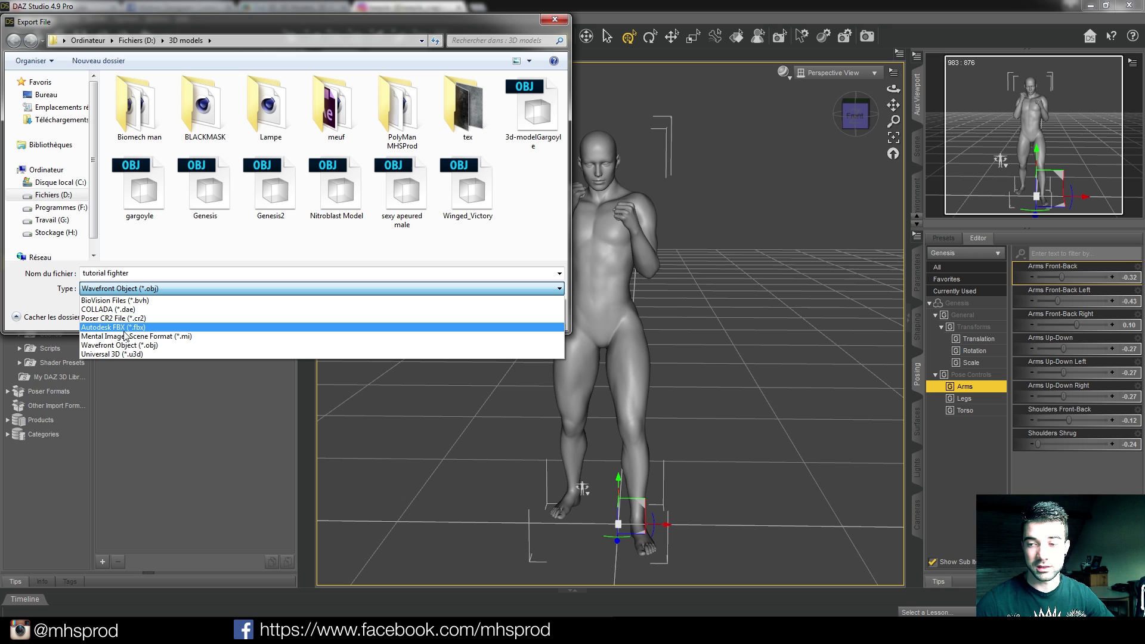
pyautogui.click(152, 345)
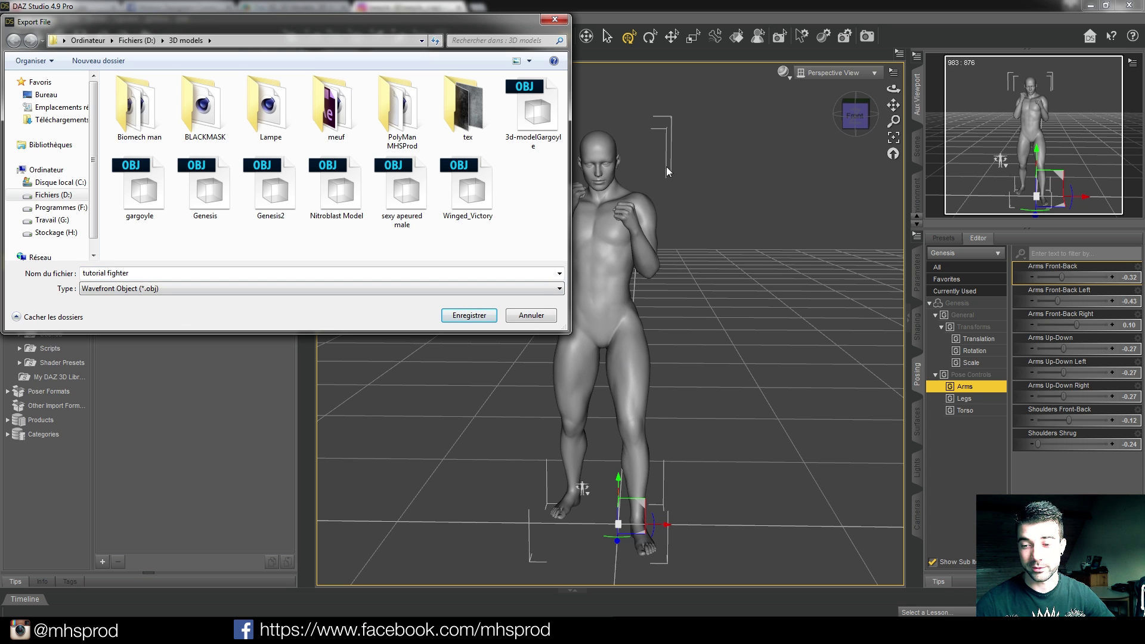
pyautogui.click(470, 316)
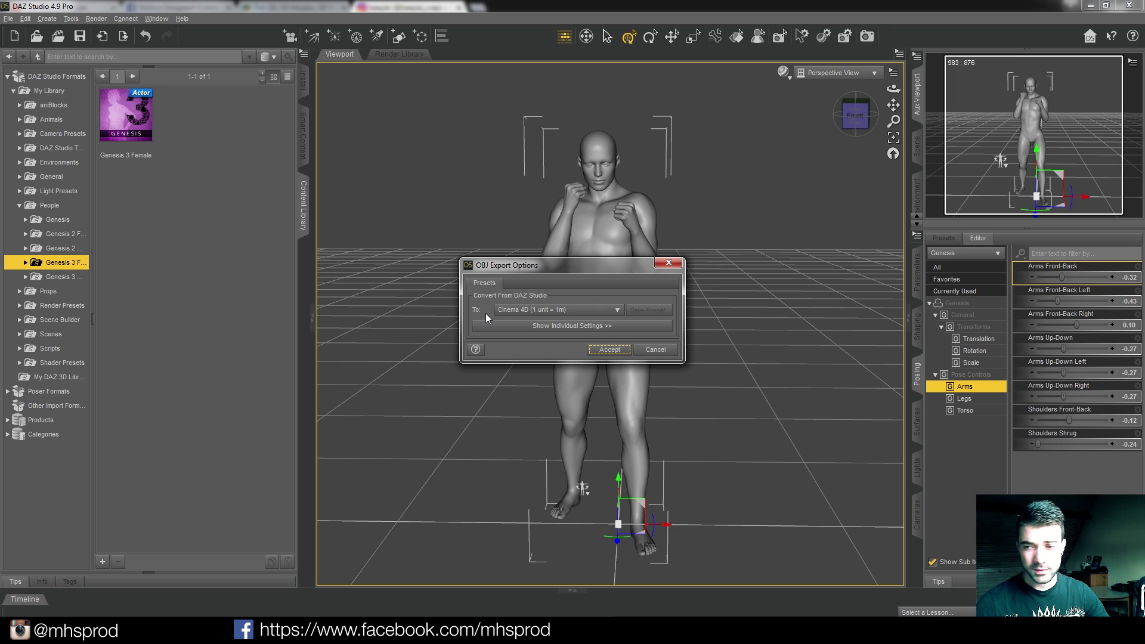
pyautogui.click(606, 352)
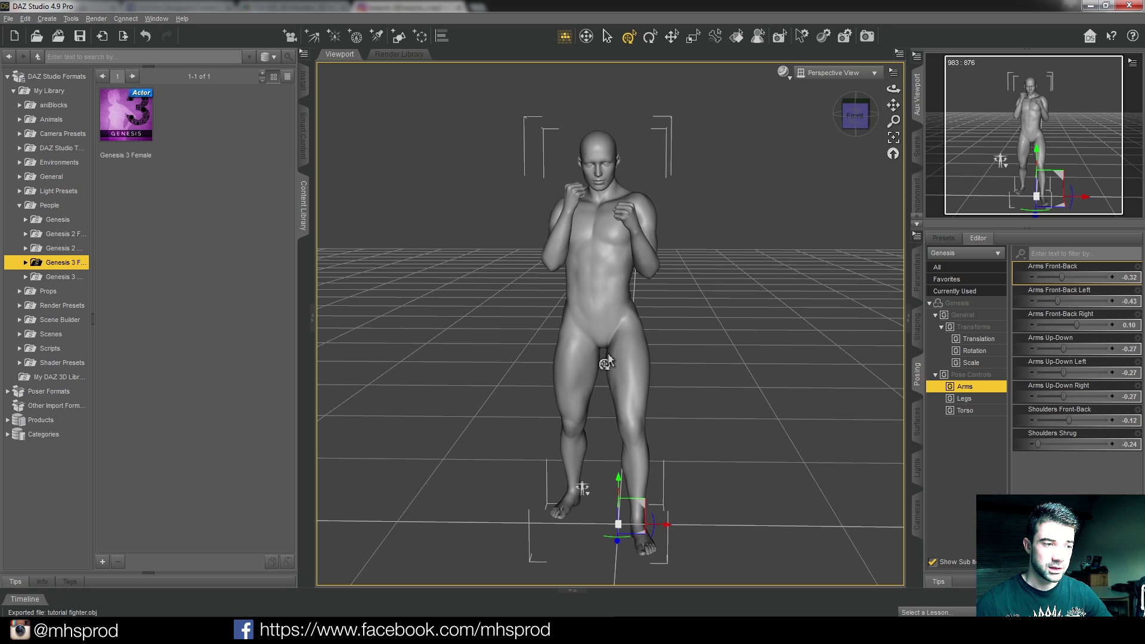
# Switch to Cinema 4D and merge tutorial fighter.obj from the 3D models folder on drive D into the empty scene.
pyautogui.click(320, 630)
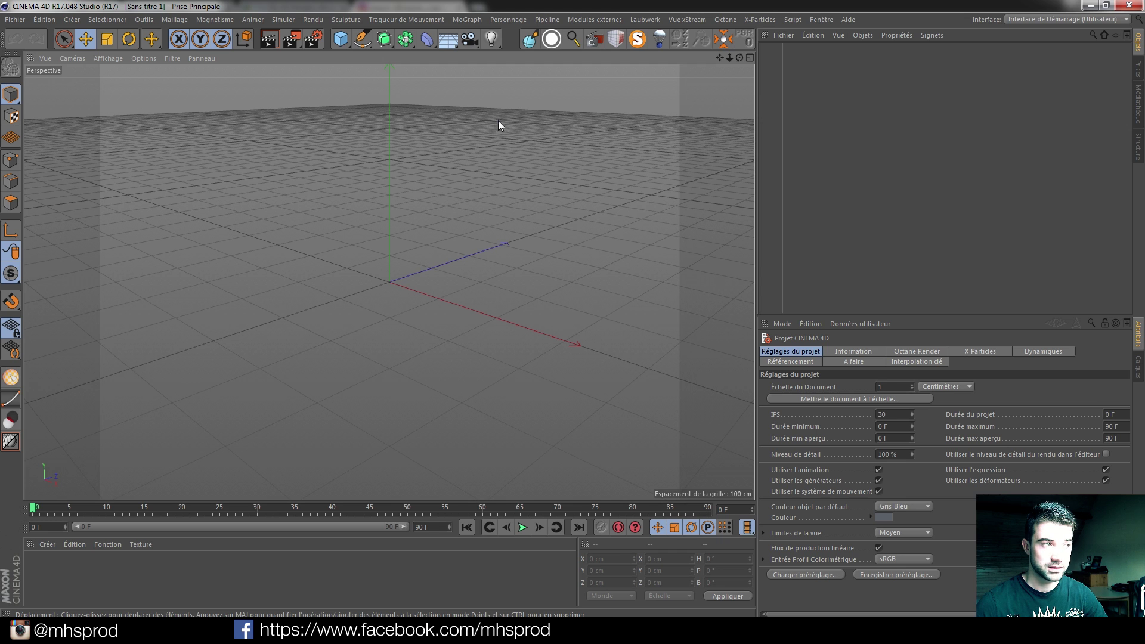
pyautogui.click(15, 21)
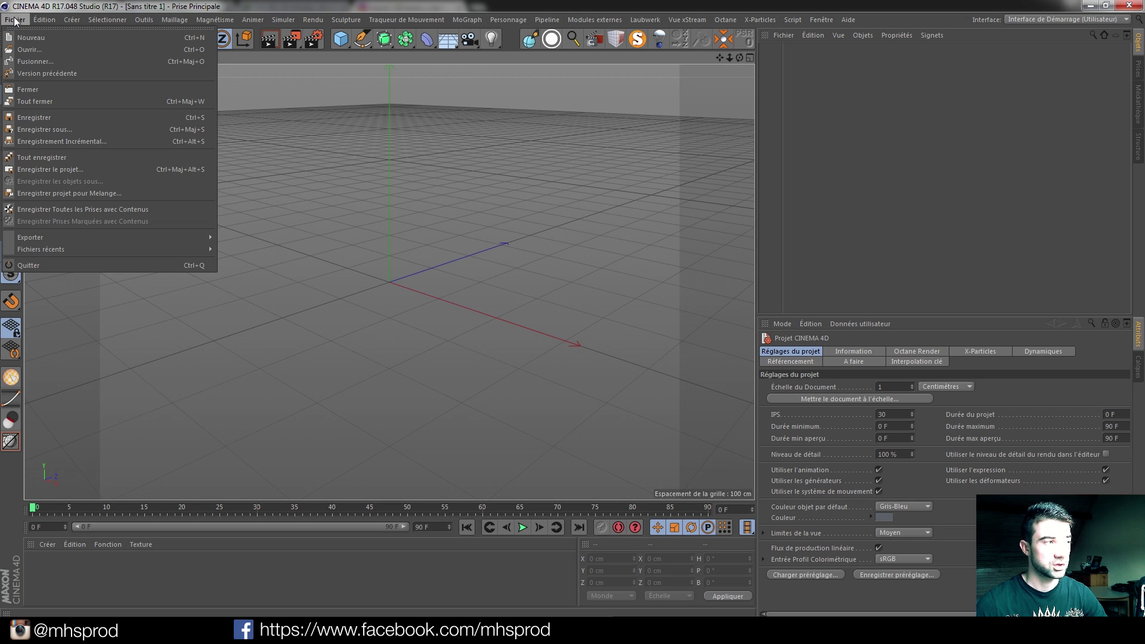
pyautogui.click(37, 61)
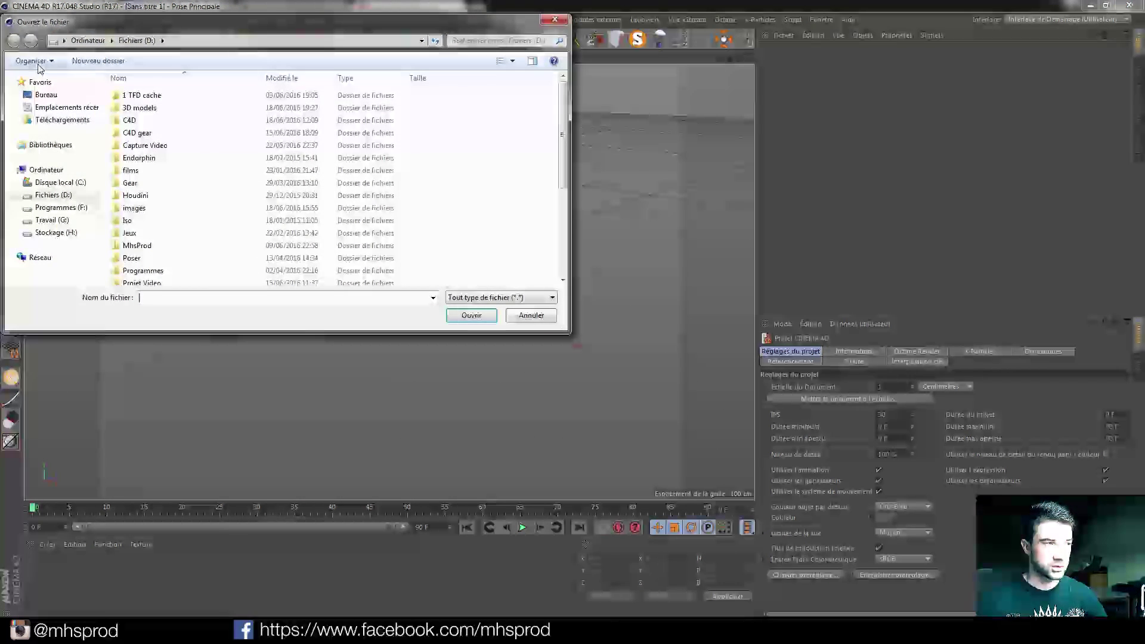
pyautogui.doubleClick(146, 97)
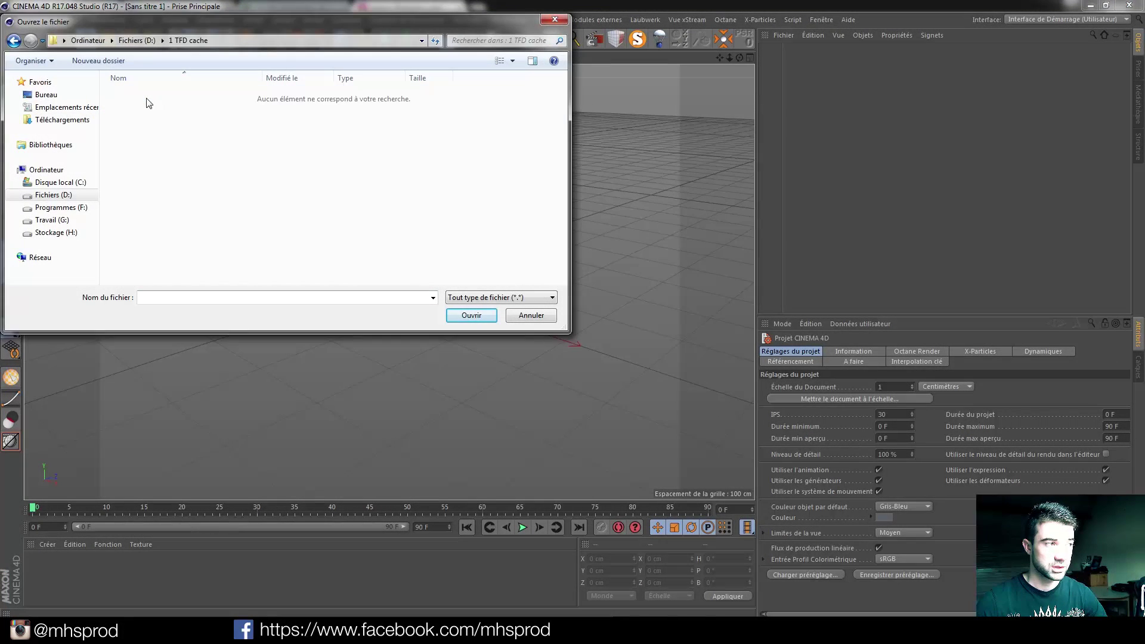
pyautogui.click(13, 40)
pyautogui.doubleClick(143, 107)
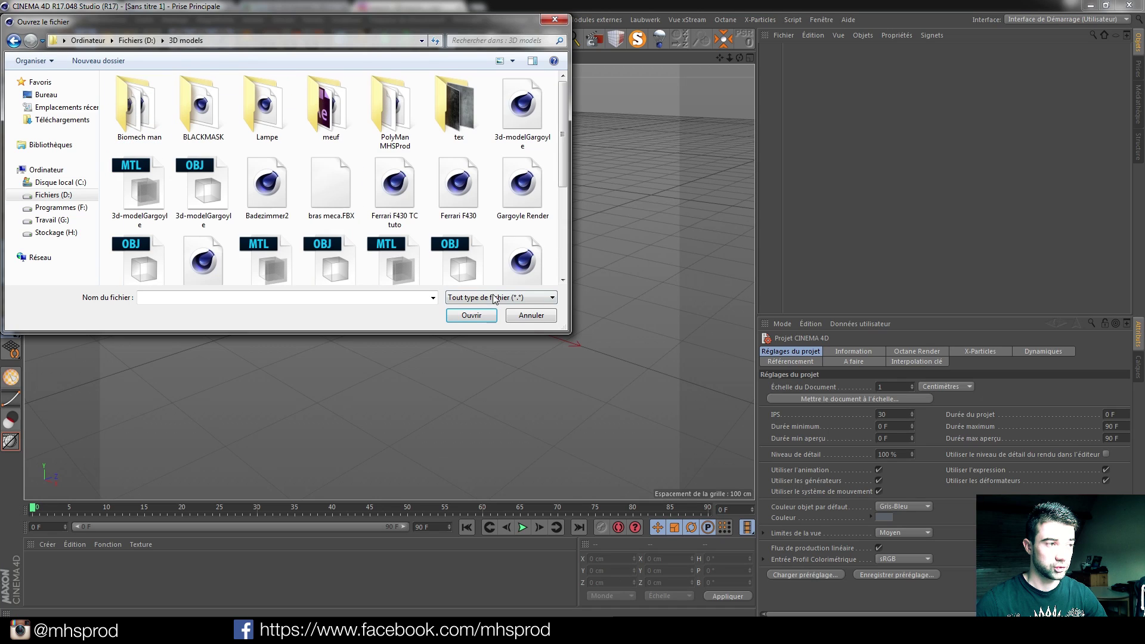
pyautogui.moveTo(555, 326); pyautogui.dragTo(717, 451)
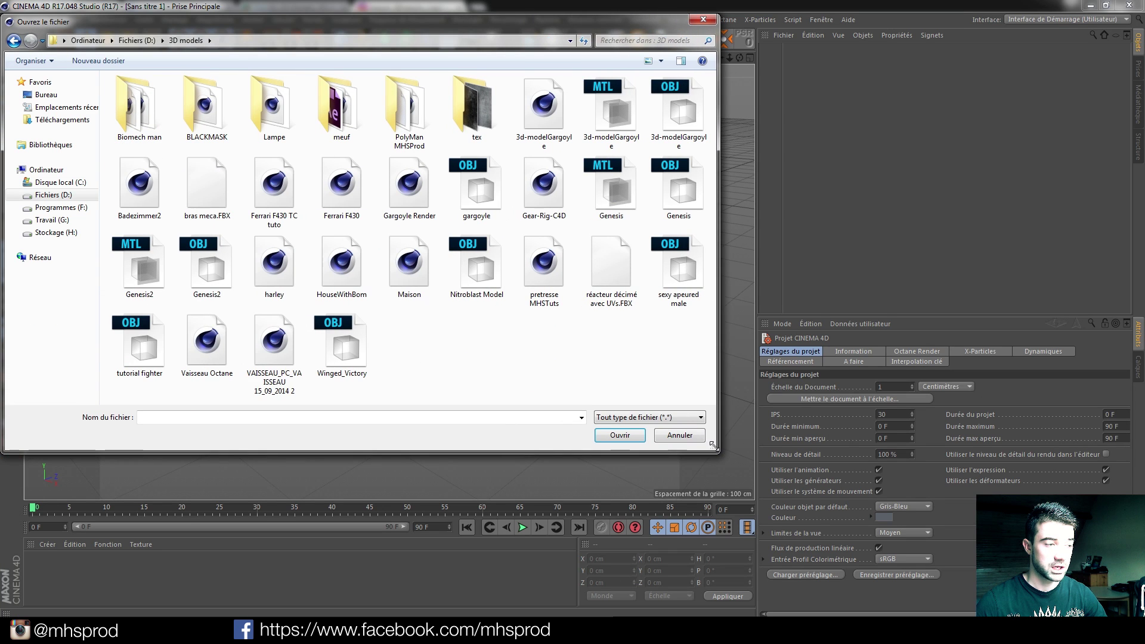
pyautogui.doubleClick(143, 344)
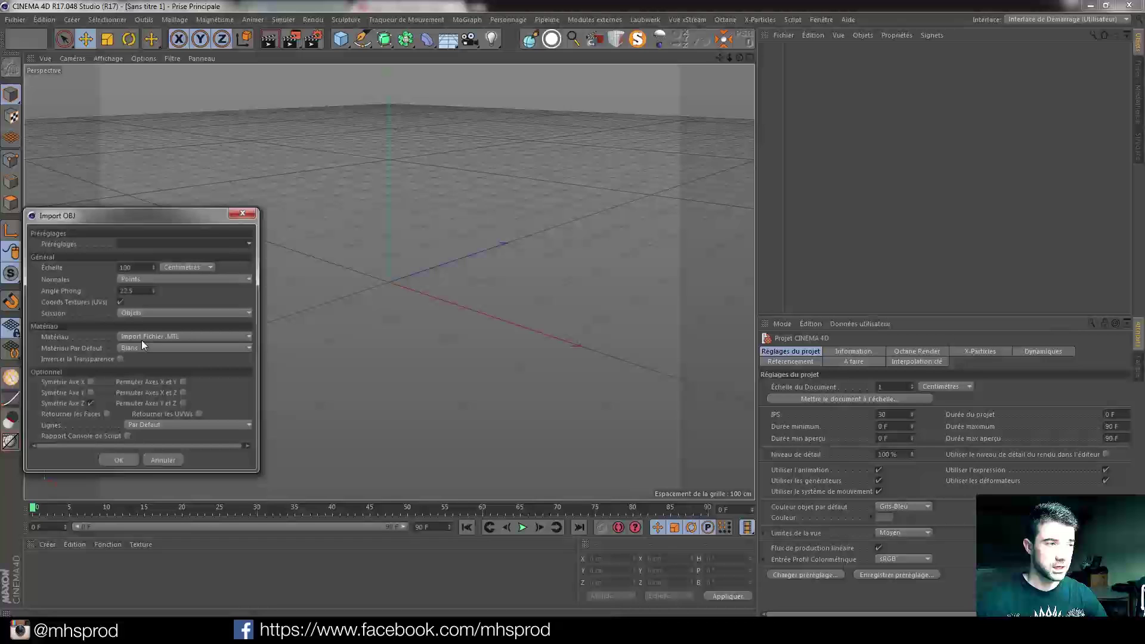
# Accept the OBJ import settings with the scale at 100 centimetres.
pyautogui.moveTo(137, 212); pyautogui.dragTo(460, 148)
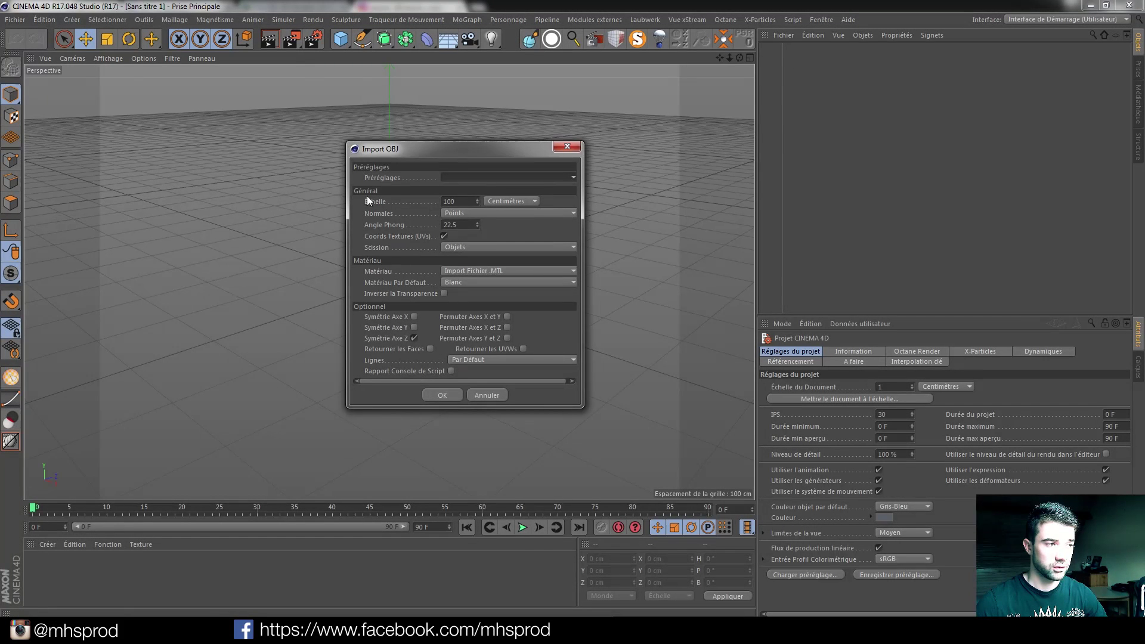
pyautogui.doubleClick(449, 200)
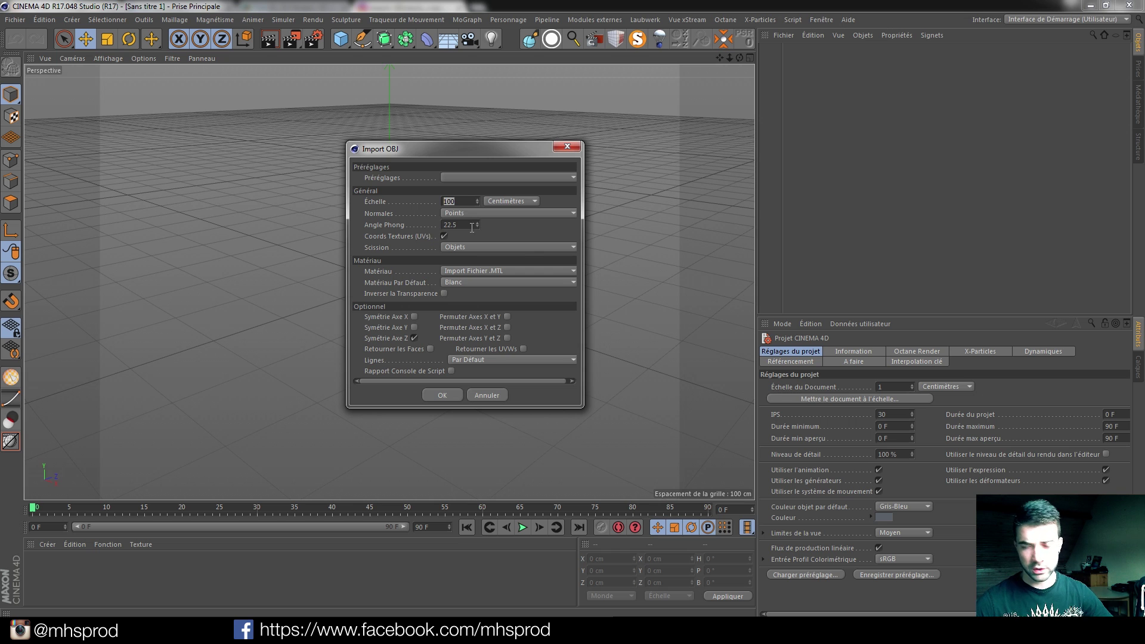
pyautogui.click(440, 395)
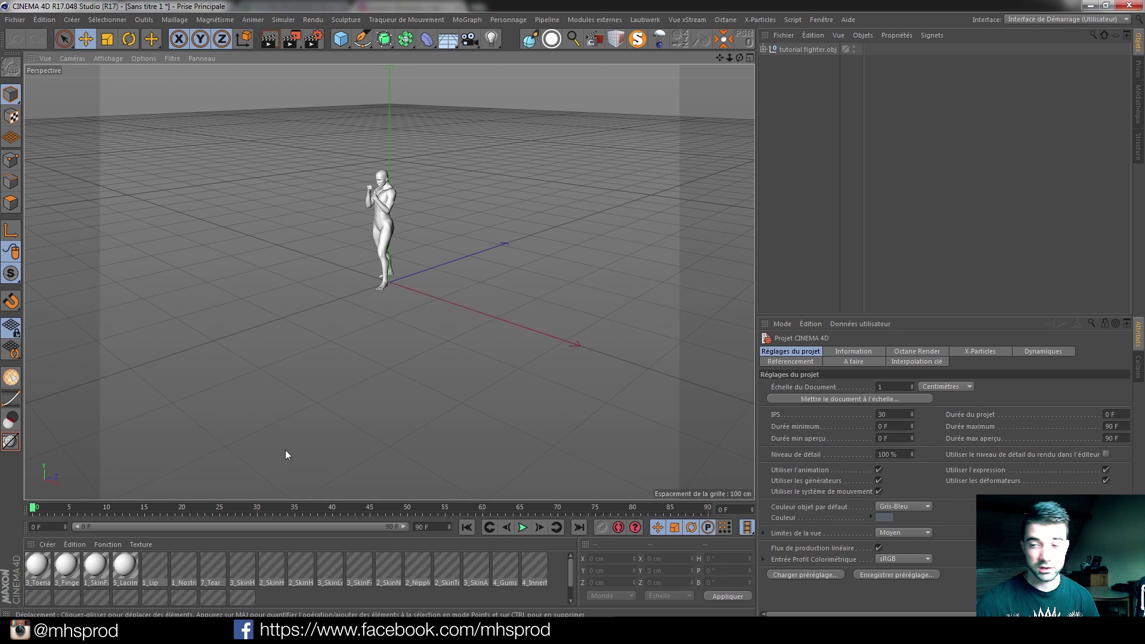
# Examine the imported boxer's face, fists, torso and full body from several angles.
pyautogui.scroll(8, 381, 227)
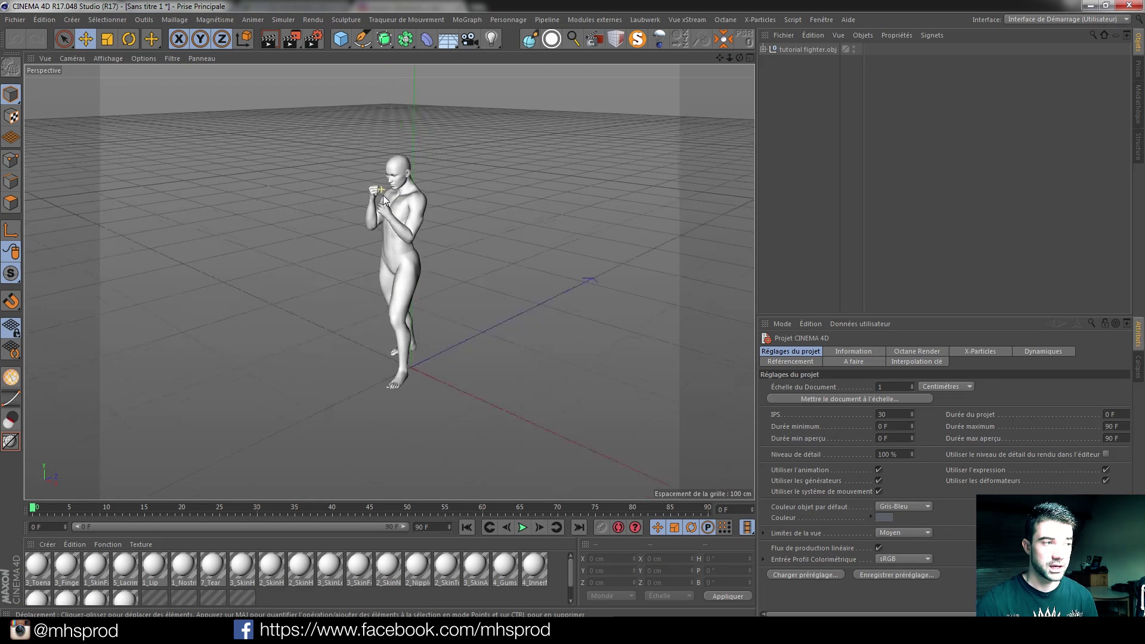
pyautogui.keyDown('alt'); pyautogui.moveTo(377, 224); pyautogui.dragTo(410, 187); pyautogui.keyUp('alt')
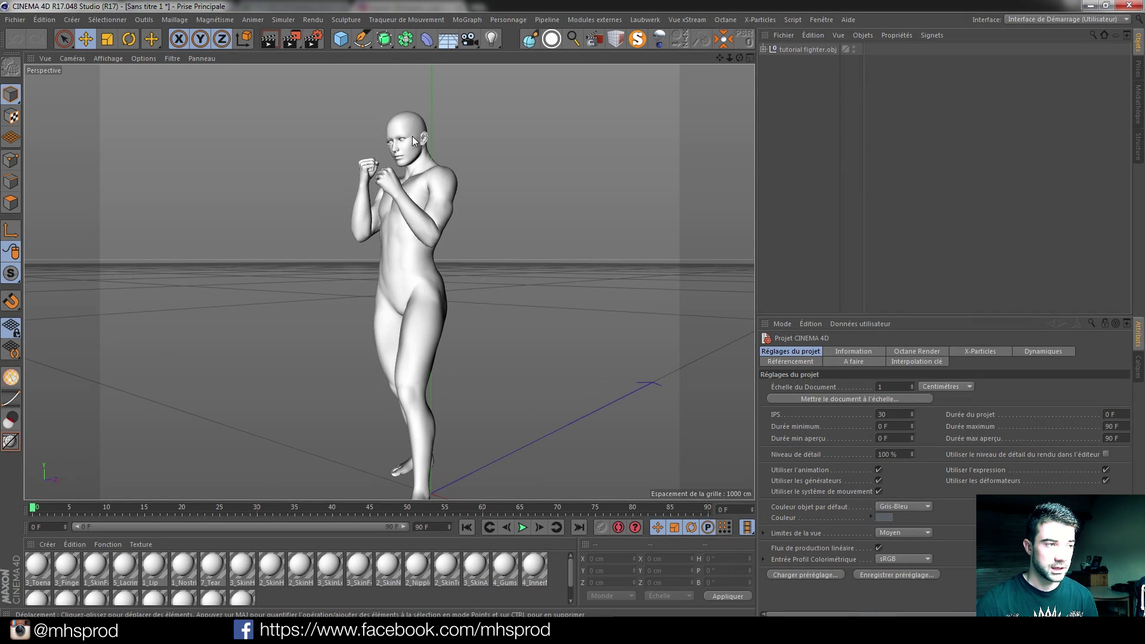
pyautogui.scroll(5, 412, 135)
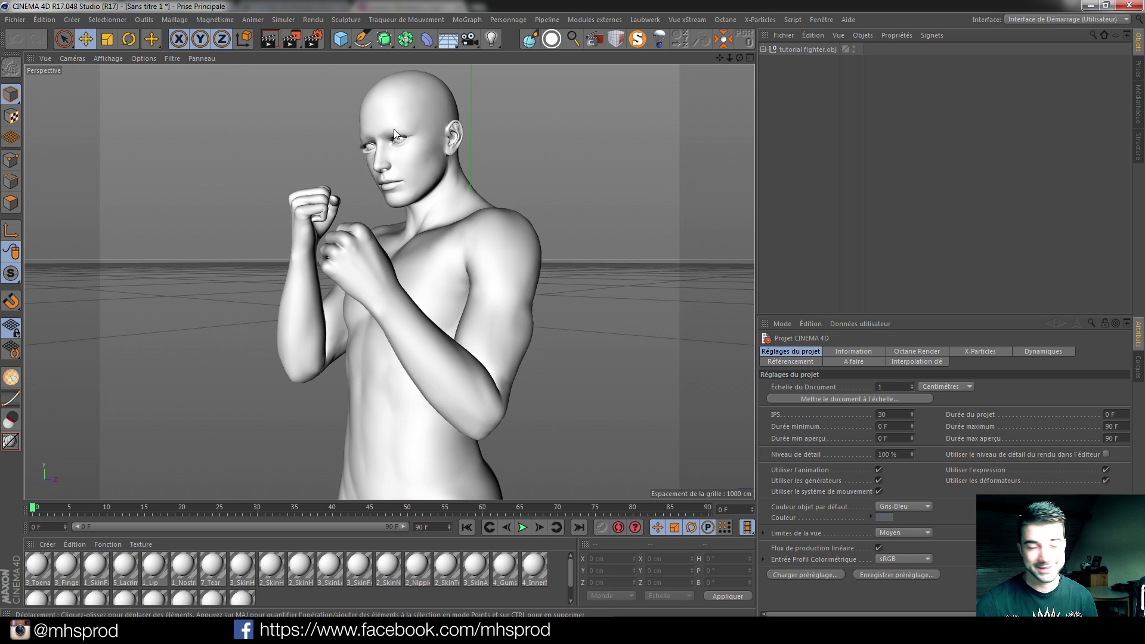
pyautogui.scroll(5, 386, 146)
pyautogui.keyDown('alt'); pyautogui.moveTo(369, 153); pyautogui.dragTo(410, 149); pyautogui.keyUp('alt')
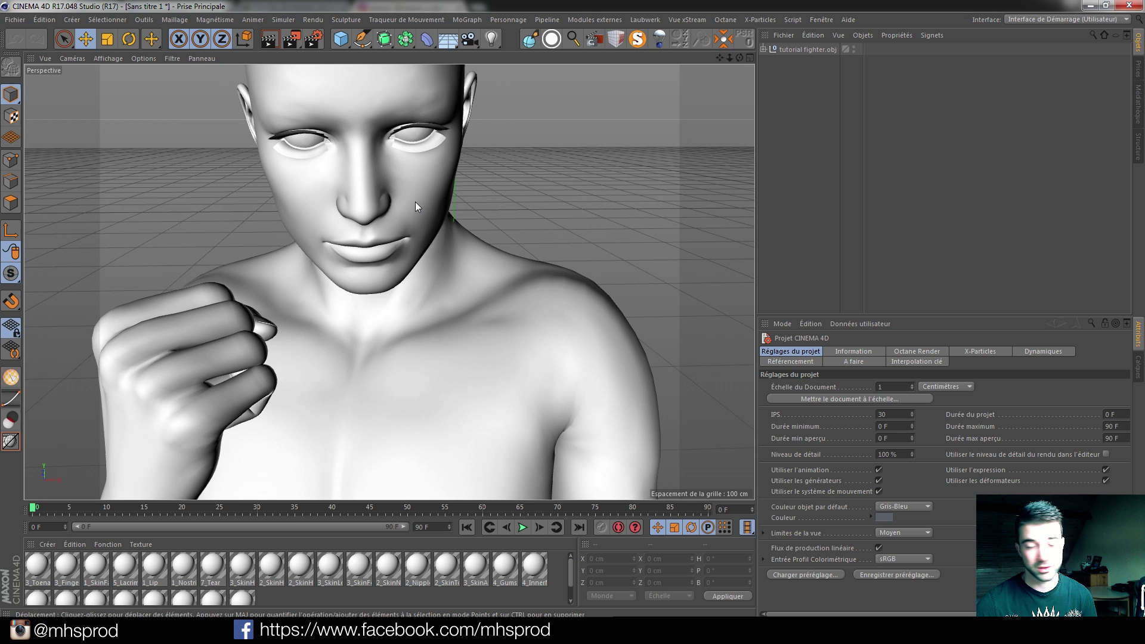
pyautogui.scroll(-10, 428, 253)
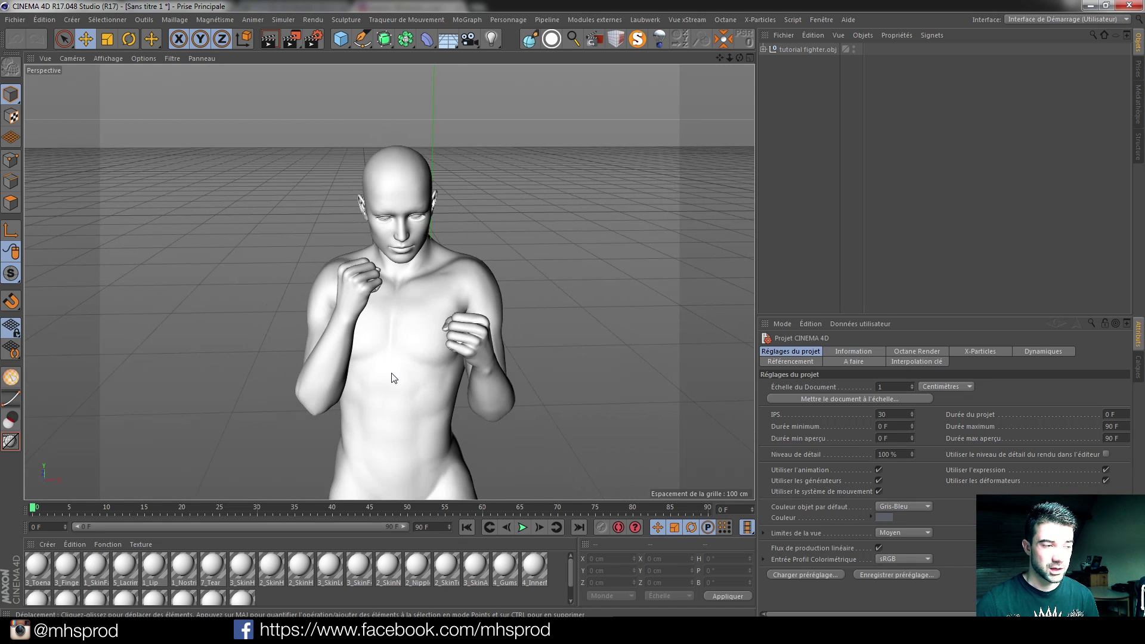
pyautogui.scroll(-6, 392, 374)
pyautogui.keyDown('alt'); pyautogui.moveTo(392, 394); pyautogui.dragTo(388, 289, button='middle'); pyautogui.keyUp('alt')
pyautogui.keyDown('alt'); pyautogui.moveTo(388, 292); pyautogui.dragTo(356, 256); pyautogui.keyUp('alt')
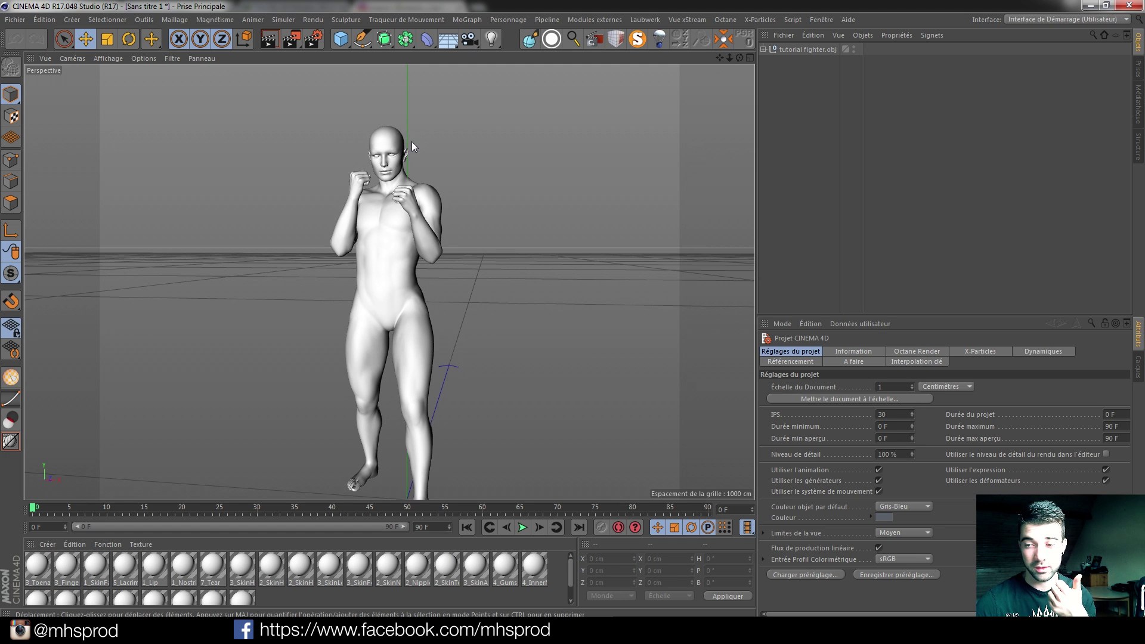
# Delete all the materials imported with the boxer, from 3_Toenail through 3_SkinFoot.
pyautogui.click(243, 602)
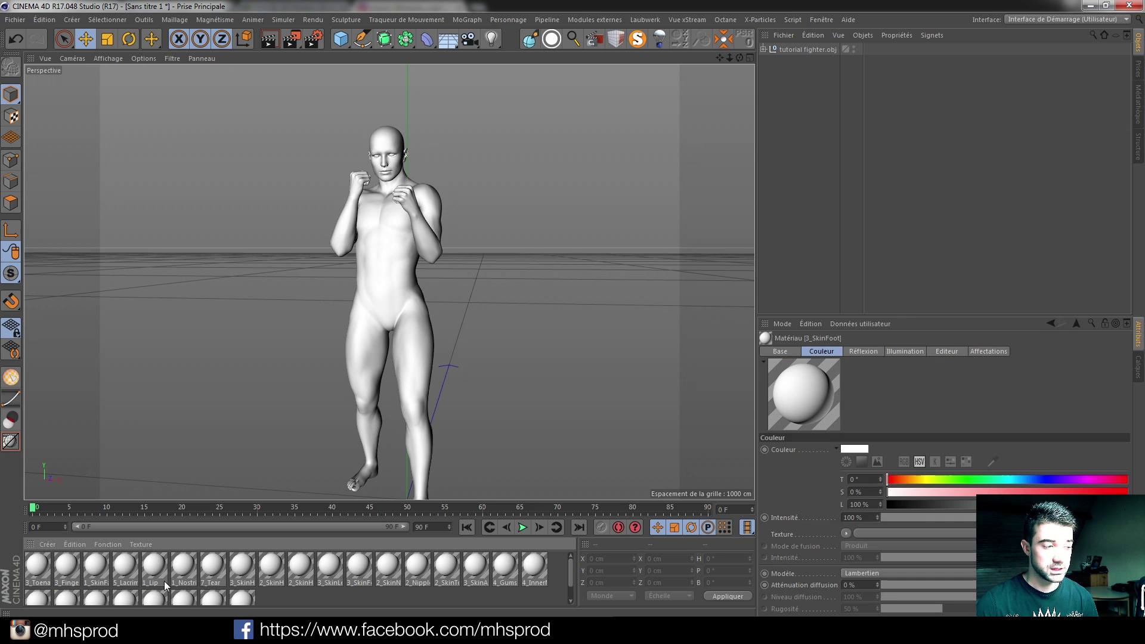
pyautogui.keyDown('shift'); pyautogui.click(37, 565); pyautogui.keyUp('shift')
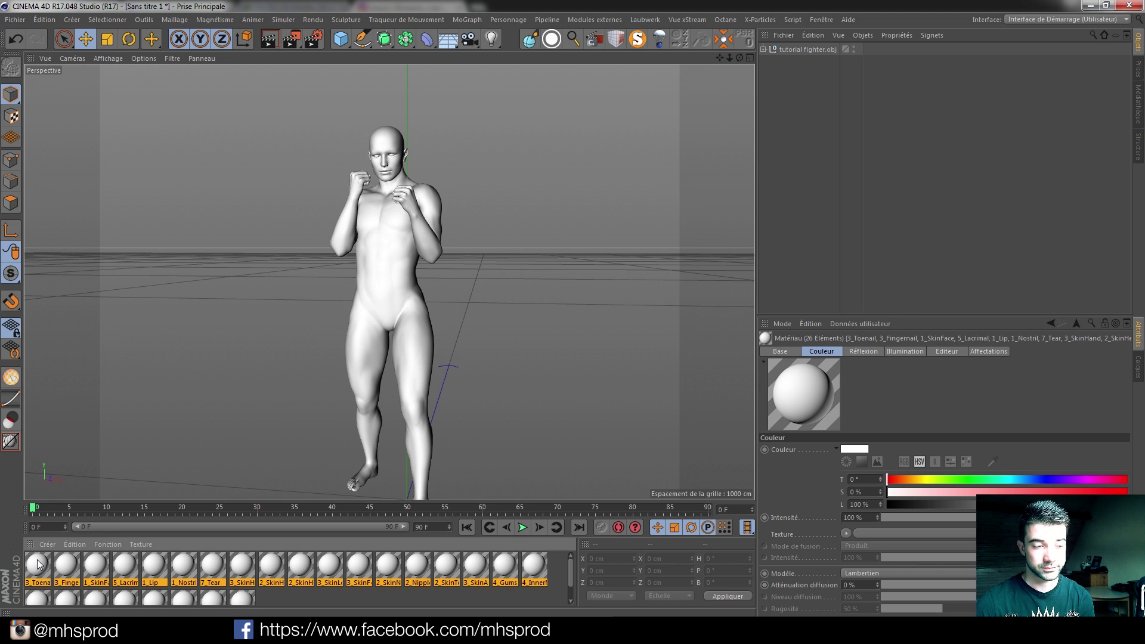
pyautogui.press('Delete')
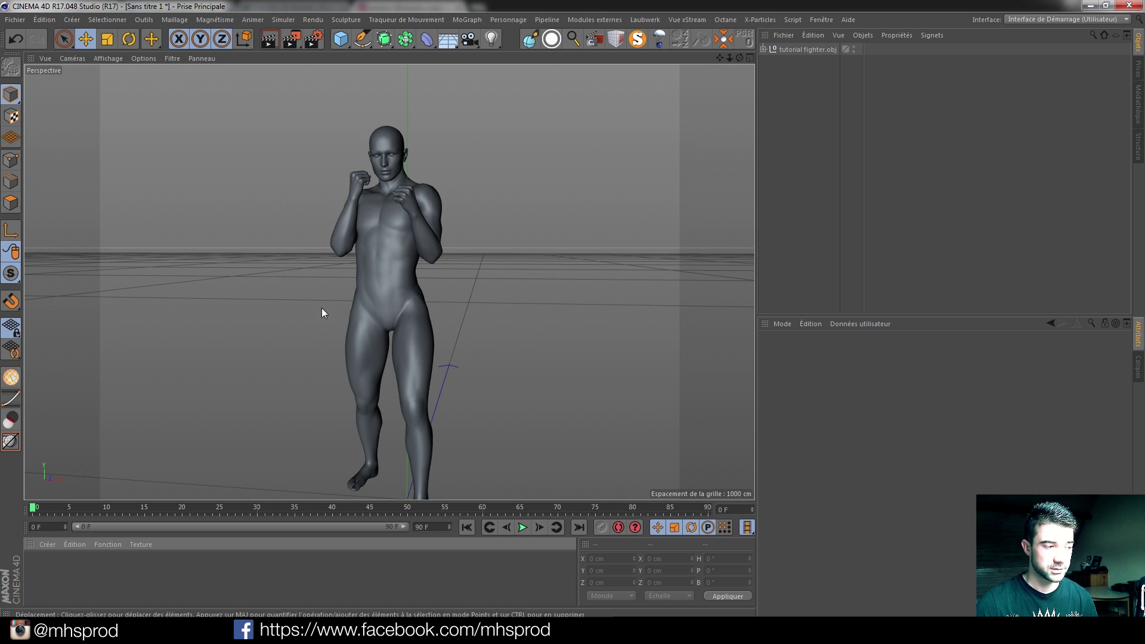
# Switch to the browser and look at the CONFLICT.1992 artwork on the beeple_crap Instagram profile, then close the post.
pyautogui.moveTo(89, 629)
pyautogui.click(90, 589)
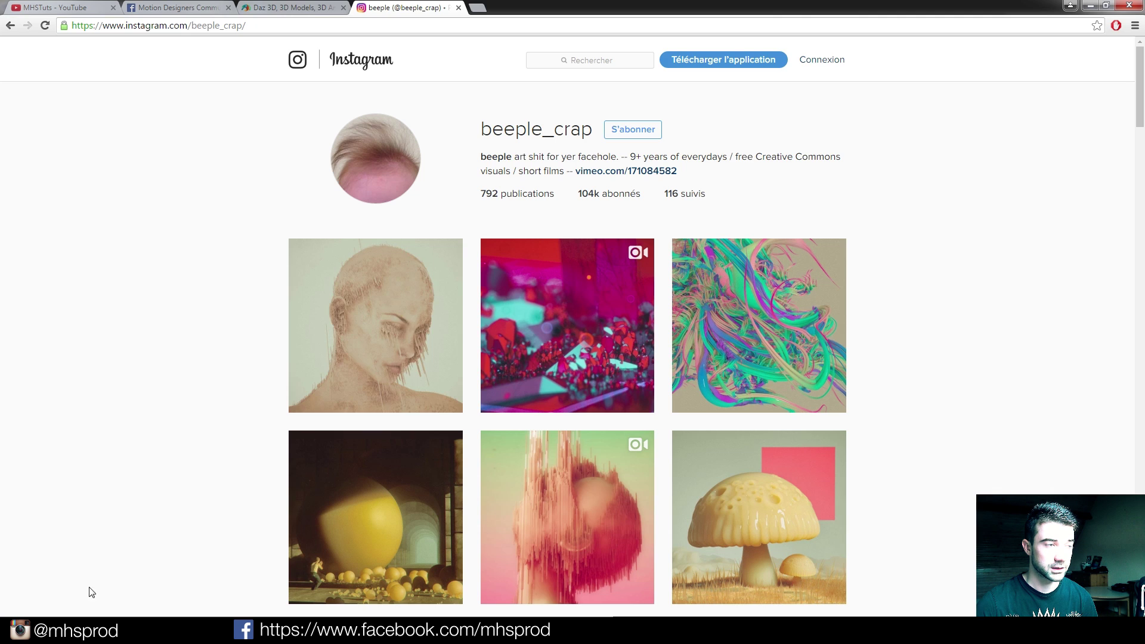
pyautogui.click(10, 26)
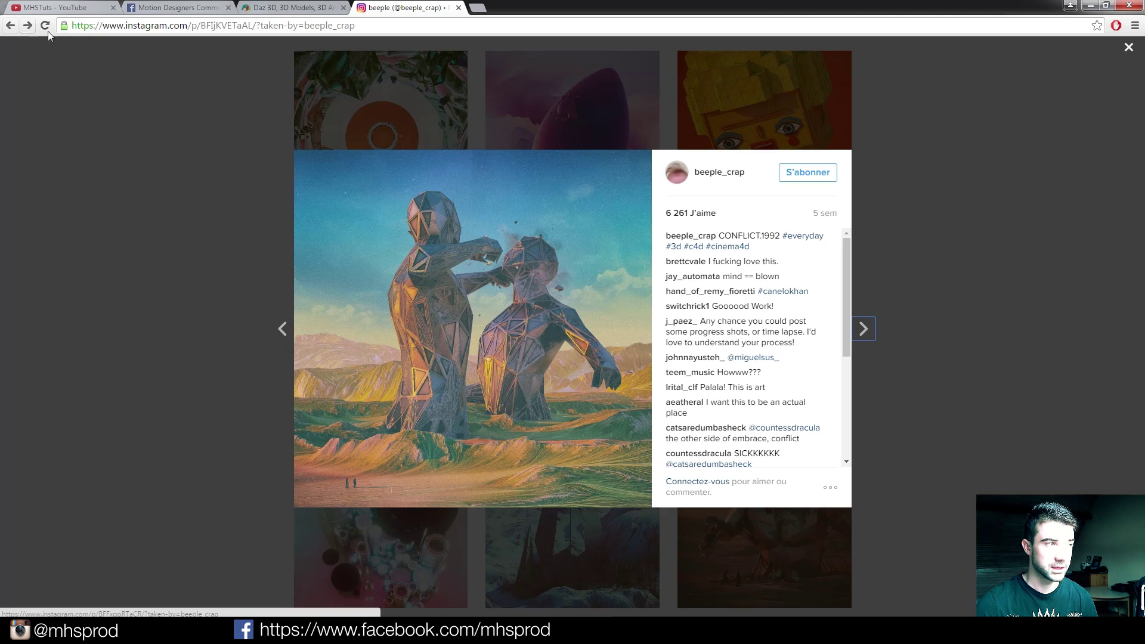
pyautogui.click(141, 71)
# Go to the mhsprod Instagram profile and open its Another Polyman post as a reference.
pyautogui.moveTo(192, 27); pyautogui.dragTo(269, 32)
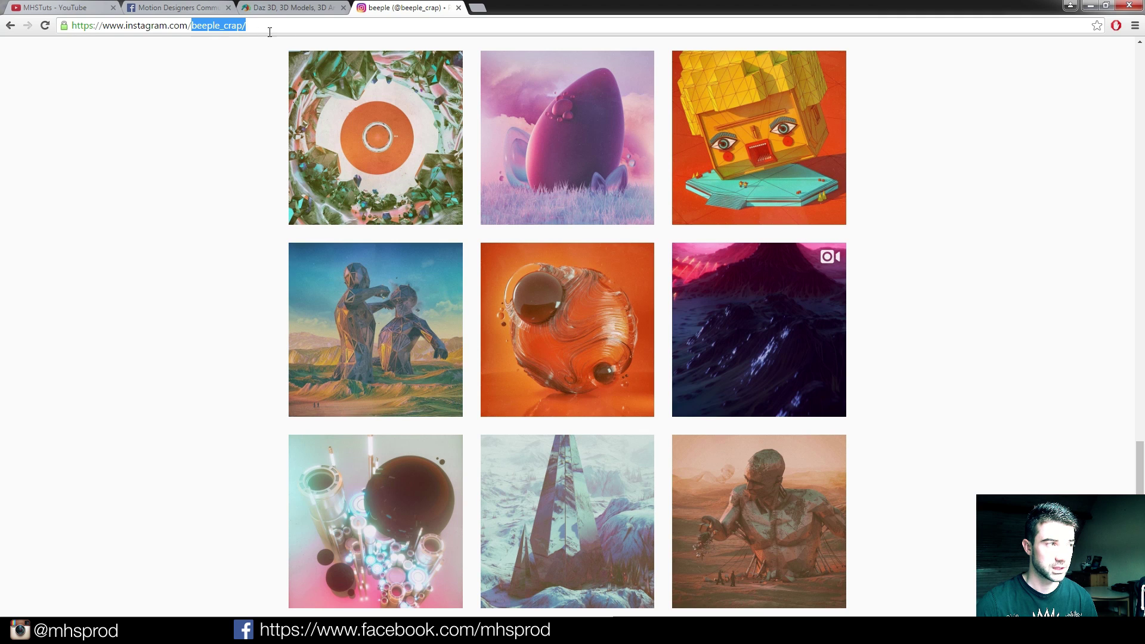
pyautogui.write('mhsprod')
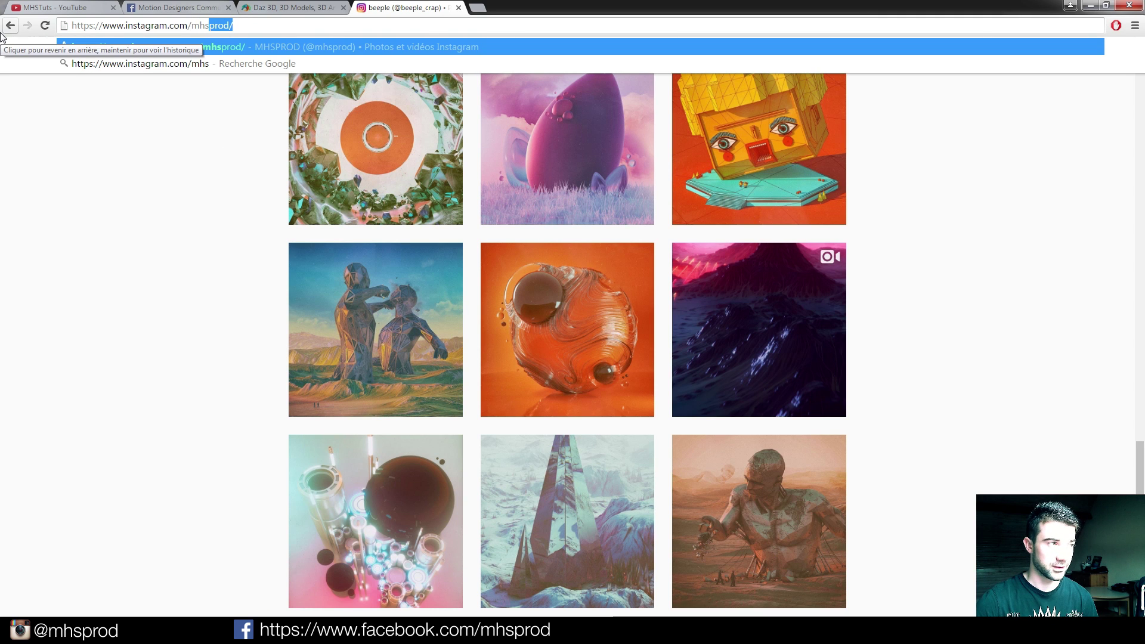
pyautogui.click(222, 50)
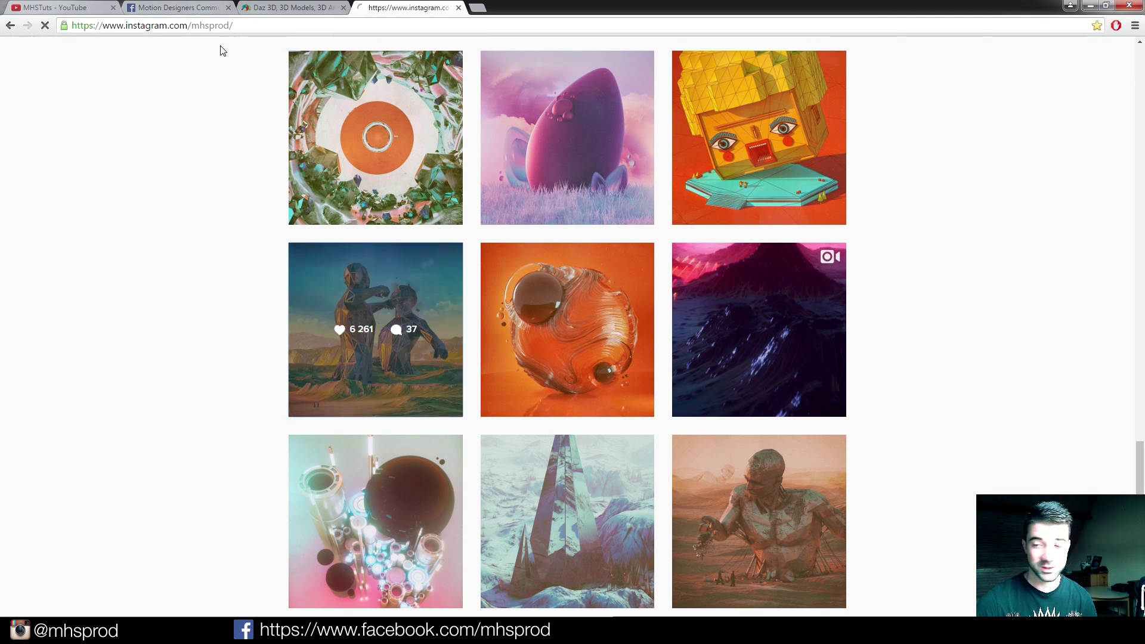
pyautogui.click(433, 322)
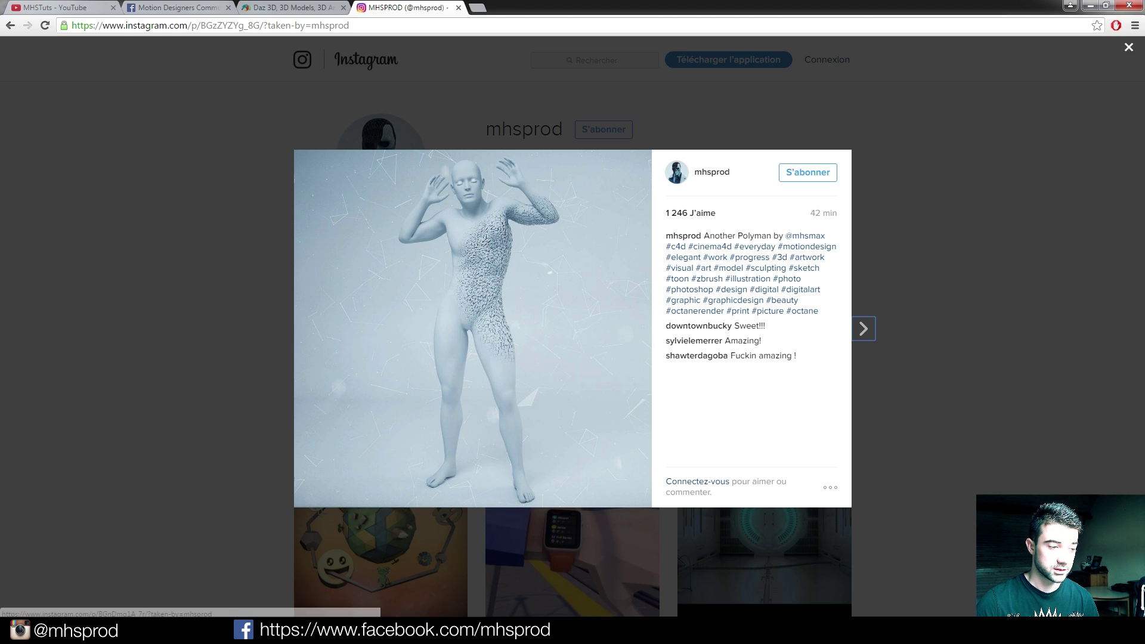
# Switch to Cinema 4D and merge tutorial fighter.obj with all its child objects into one mesh, deleting the originals.
pyautogui.click(298, 631)
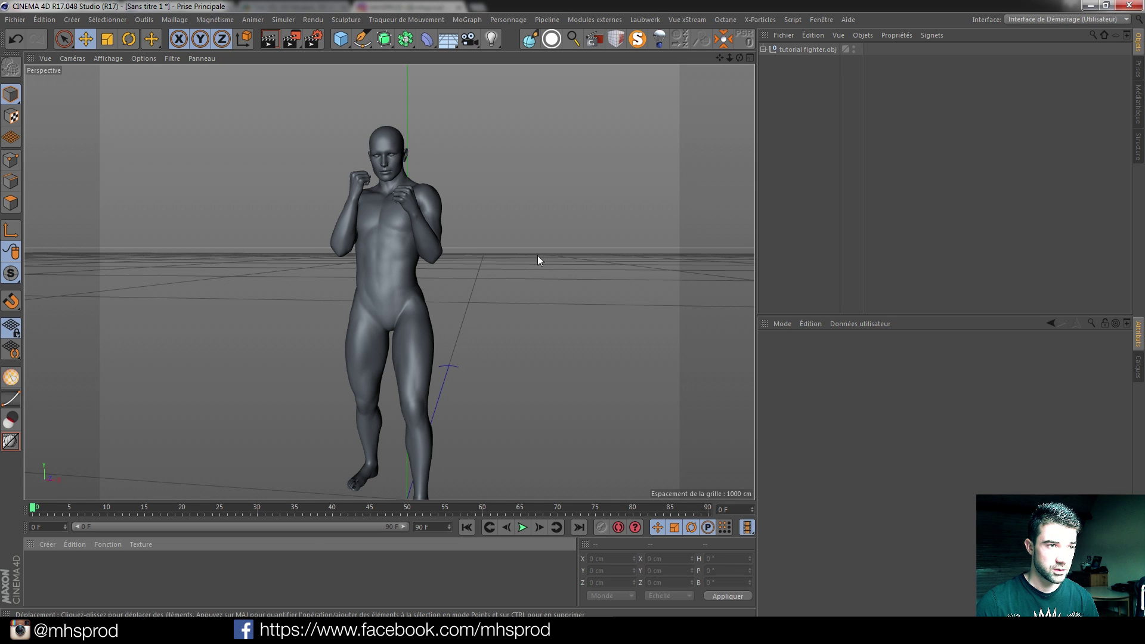
pyautogui.click(762, 49)
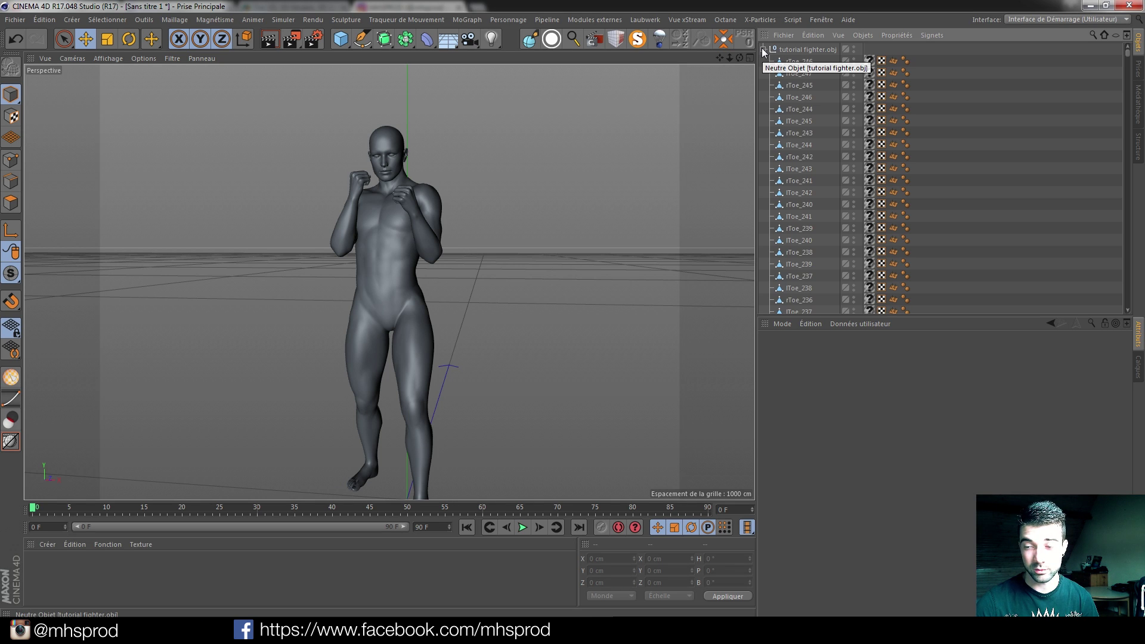
pyautogui.click(762, 50)
pyautogui.click(795, 50)
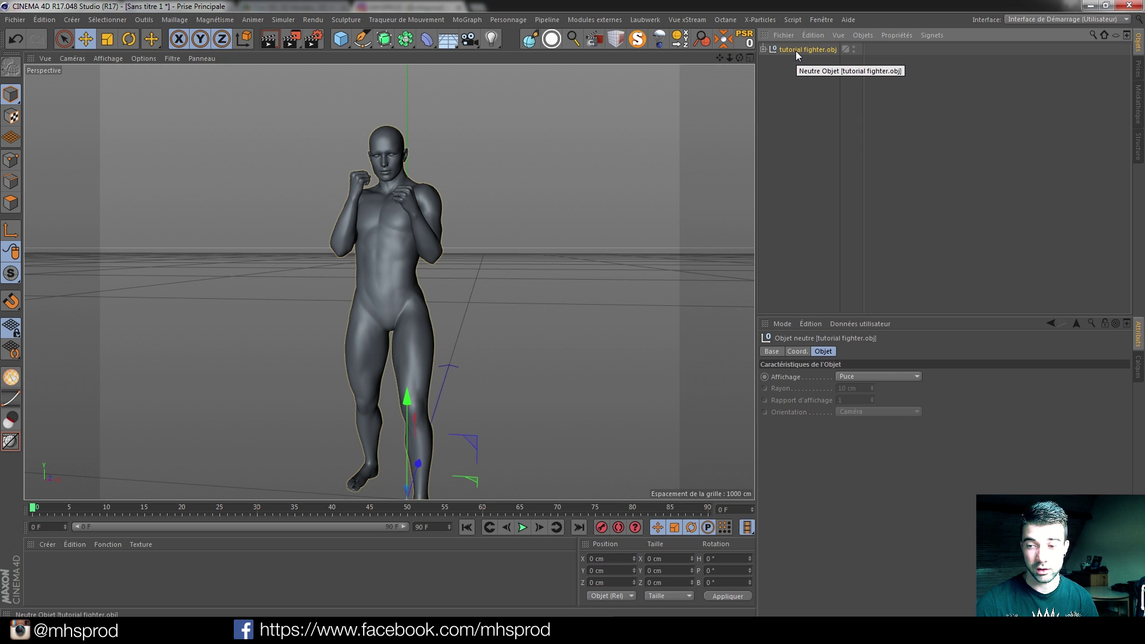
pyautogui.rightClick(795, 51)
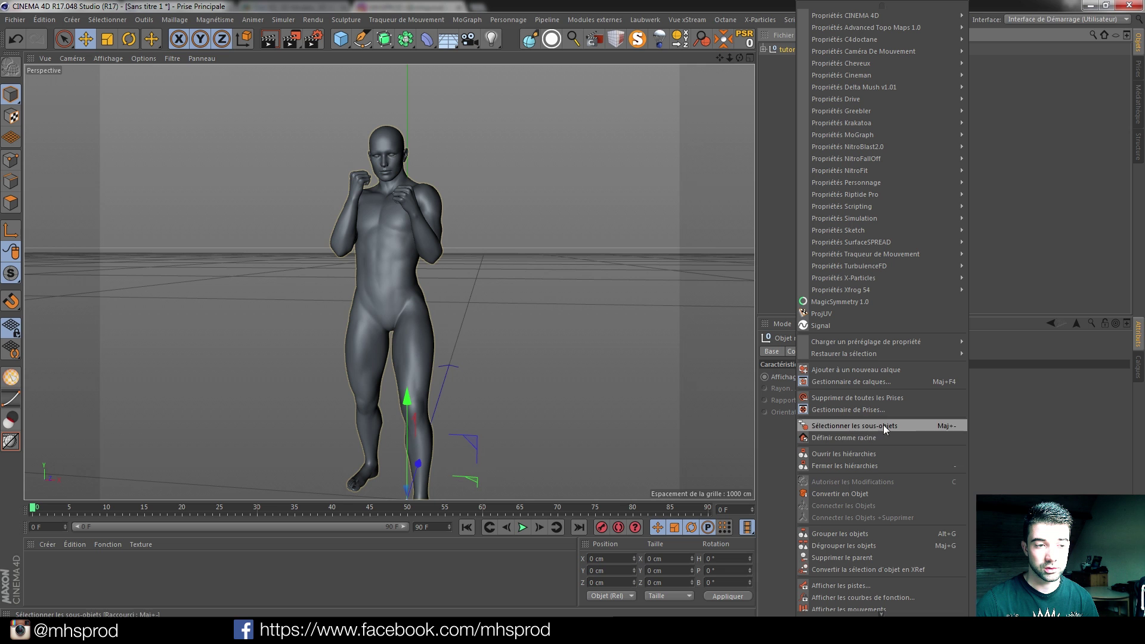
pyautogui.click(818, 427)
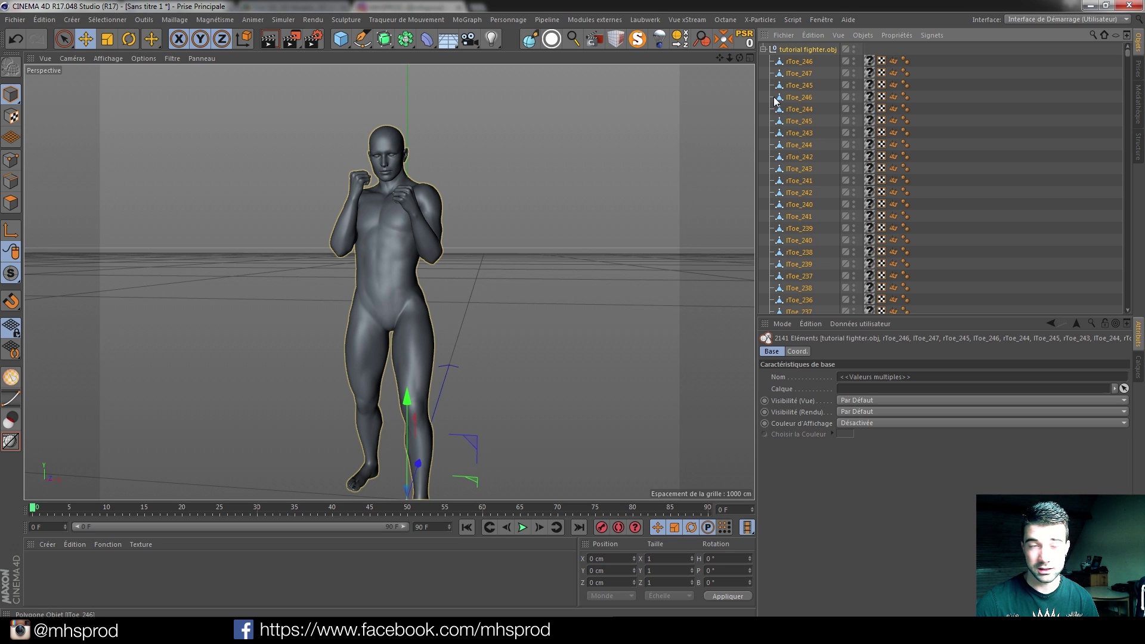
pyautogui.click(764, 49)
pyautogui.rightClick(793, 53)
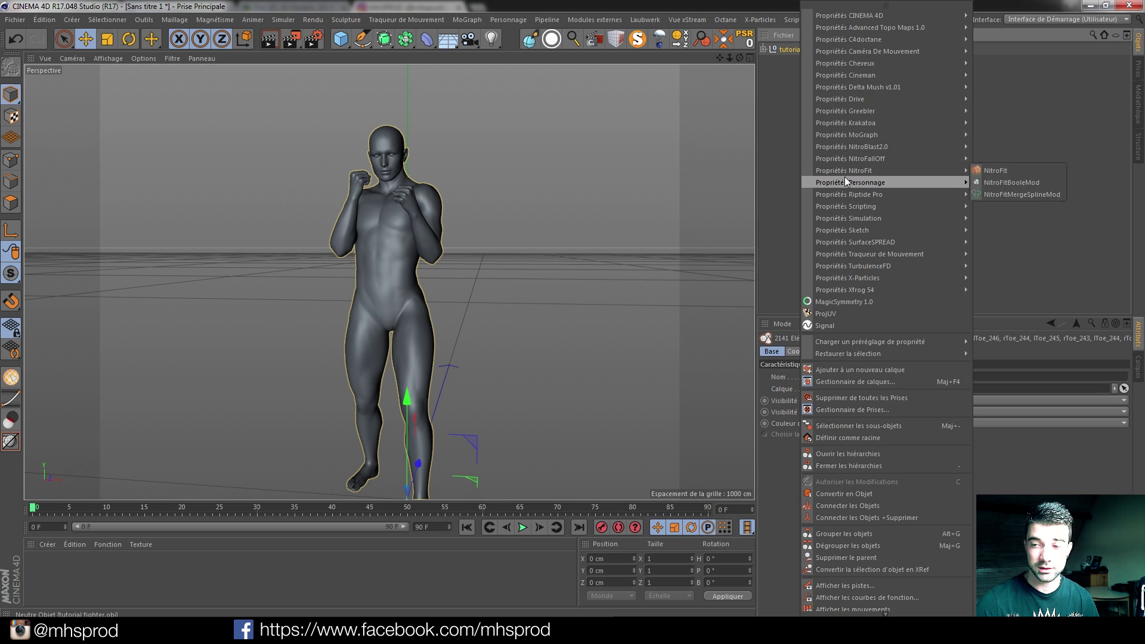
pyautogui.click(856, 518)
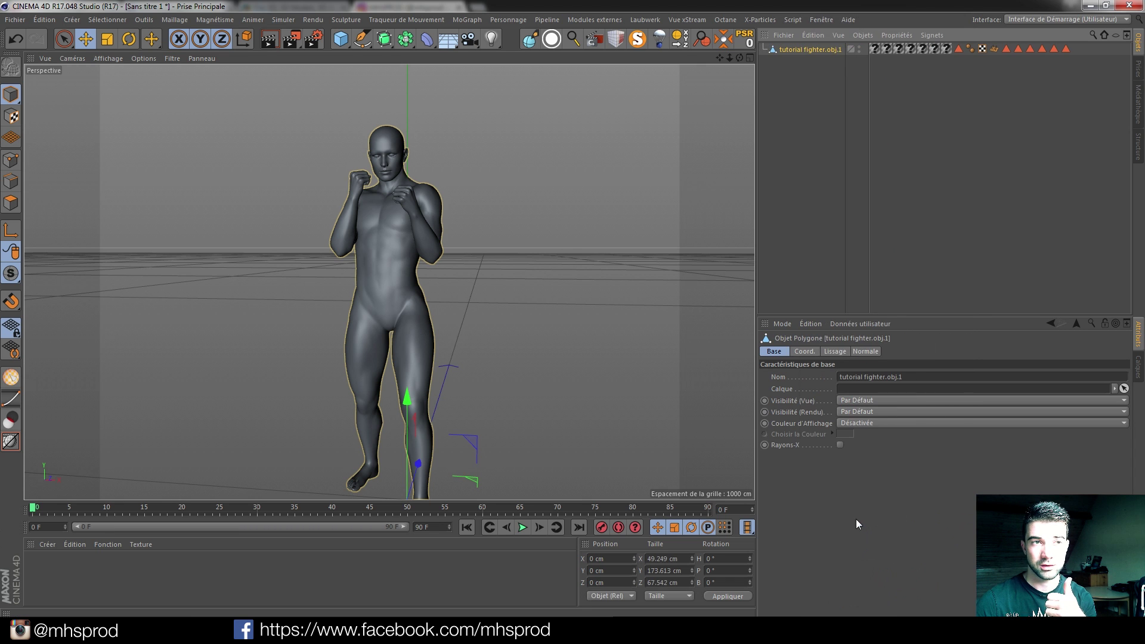
# Delete all the texture tags and polygon selection tags from the merged fighter object.
pyautogui.click(874, 48)
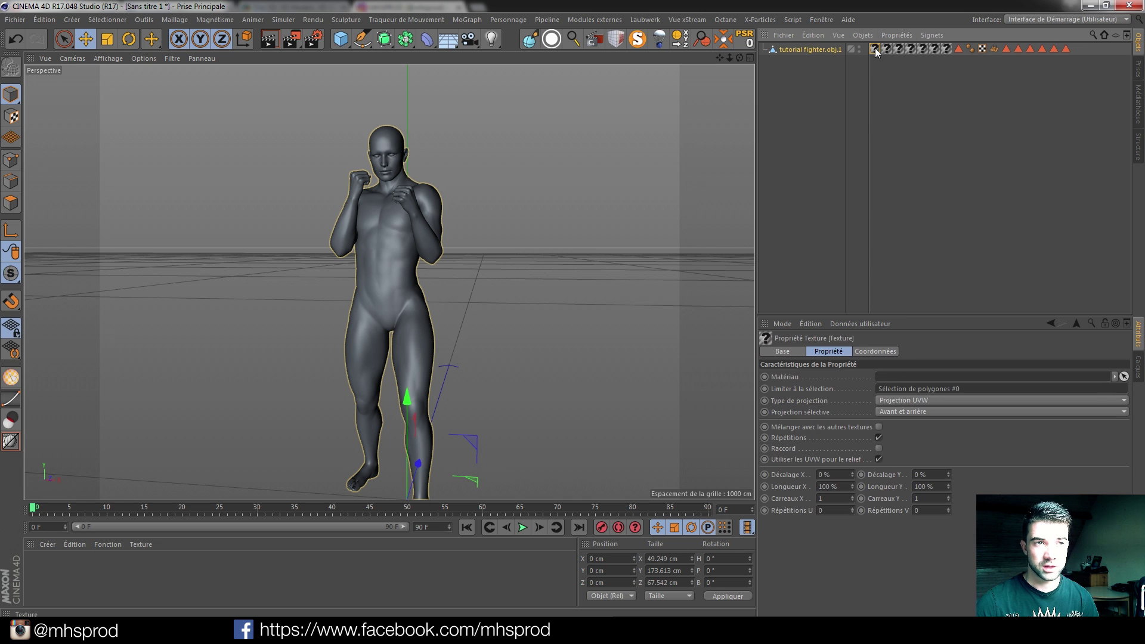
pyautogui.keyDown('shift'); pyautogui.click(947, 49); pyautogui.keyUp('shift')
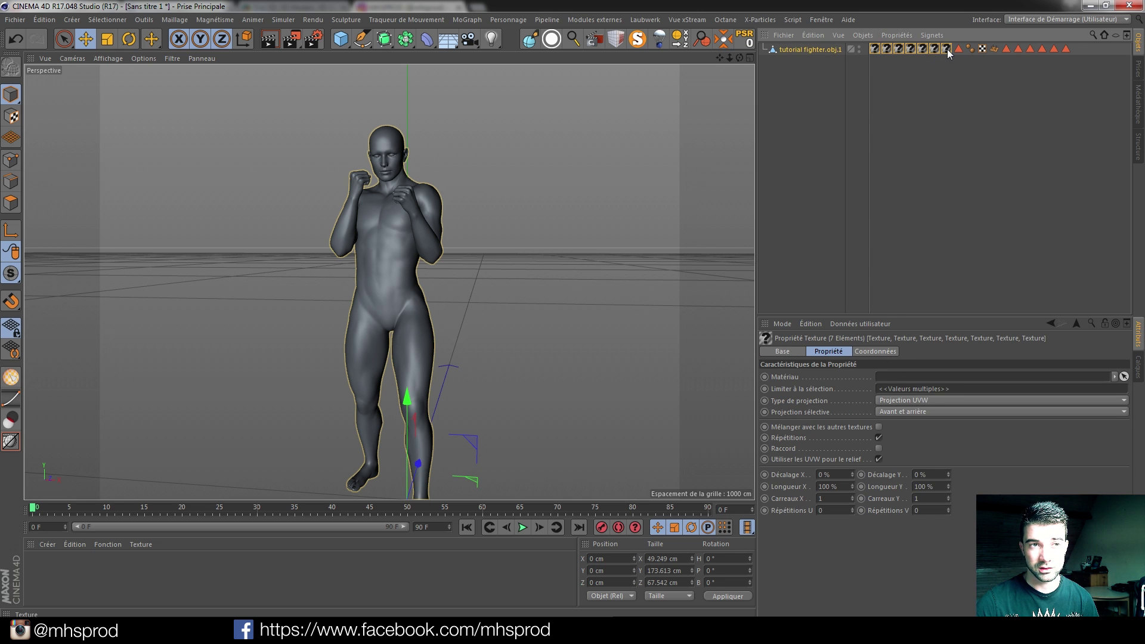
pyautogui.press('Delete')
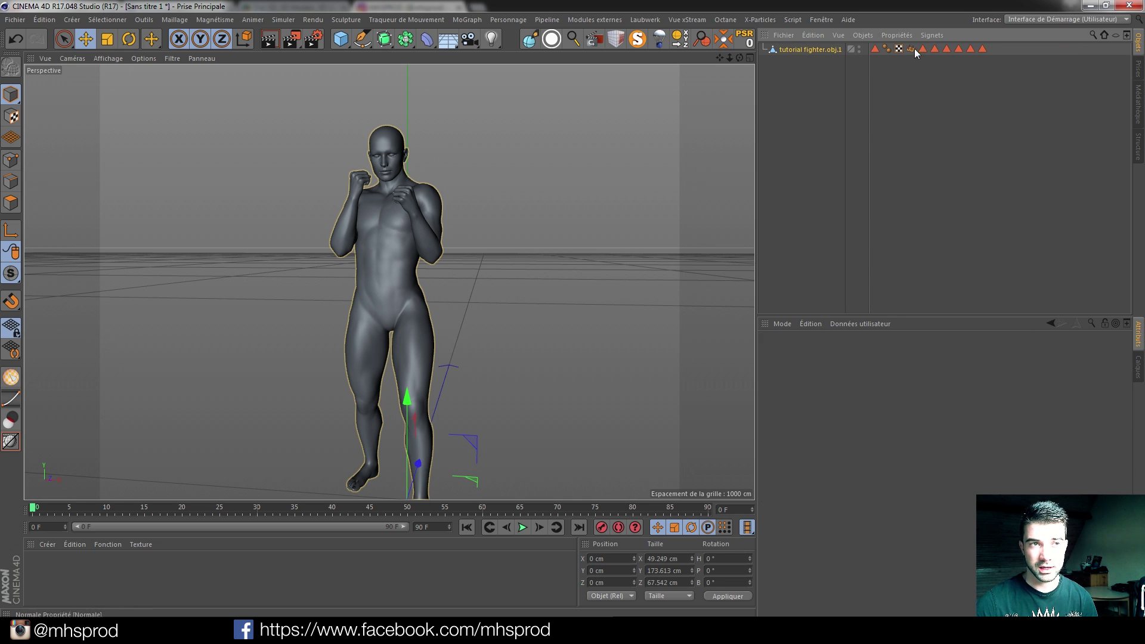
pyautogui.click(874, 49)
pyautogui.press('Delete')
pyautogui.click(910, 49)
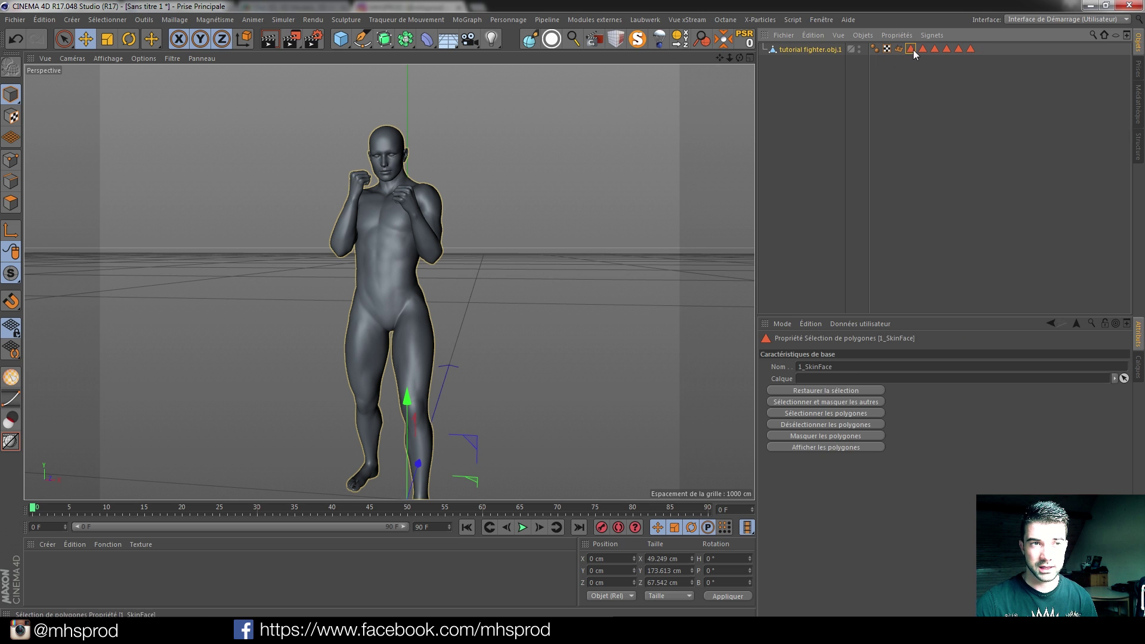
pyautogui.keyDown('shift'); pyautogui.click(971, 49); pyautogui.keyUp('shift')
pyautogui.press('Delete')
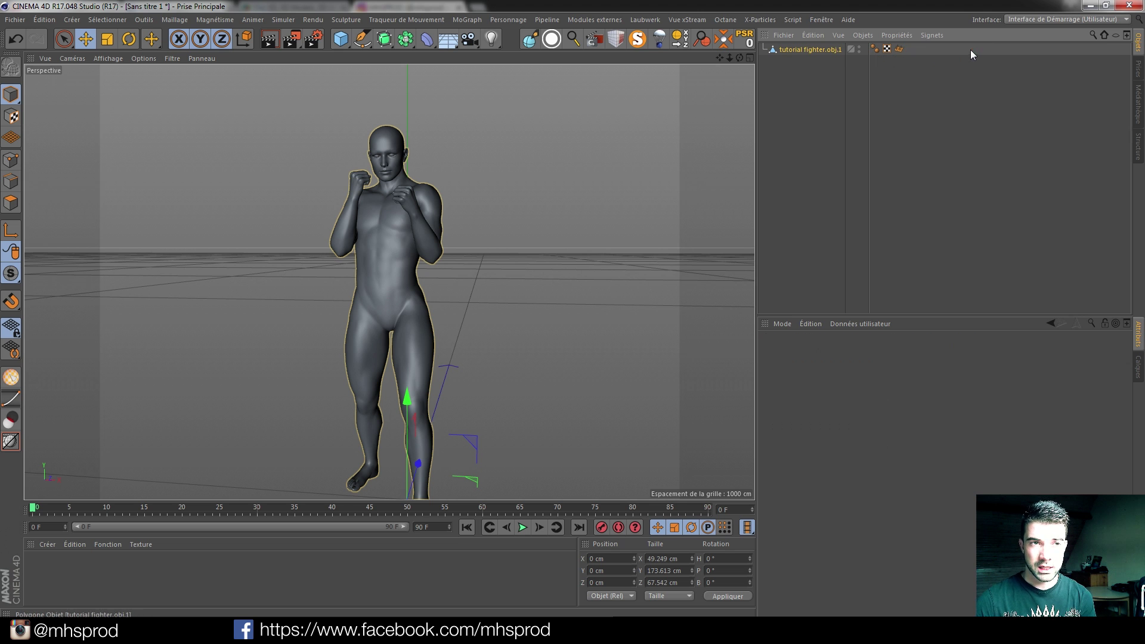
# Set the smoothing angle of the fighter's Phong tag to 80°.
pyautogui.click(875, 49)
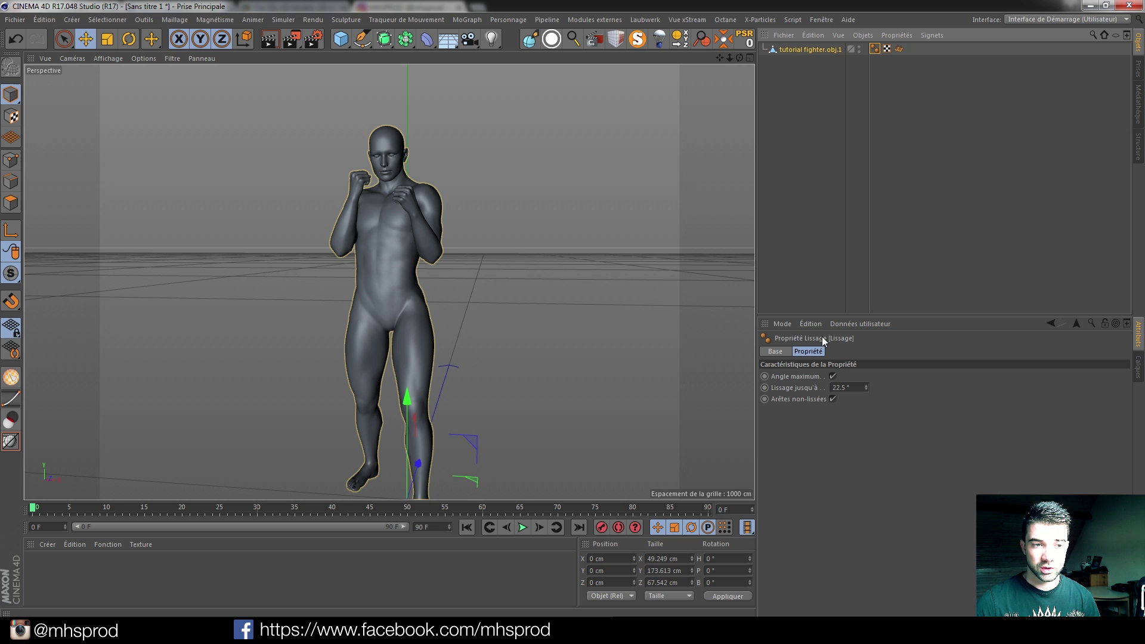
pyautogui.click(856, 389)
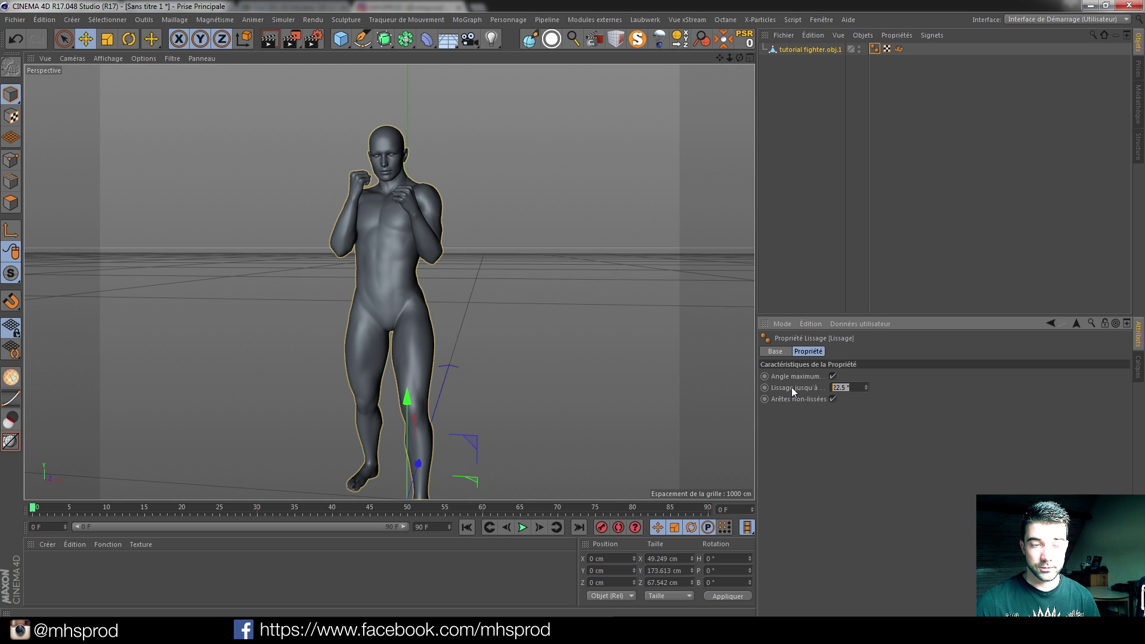
pyautogui.write('80')
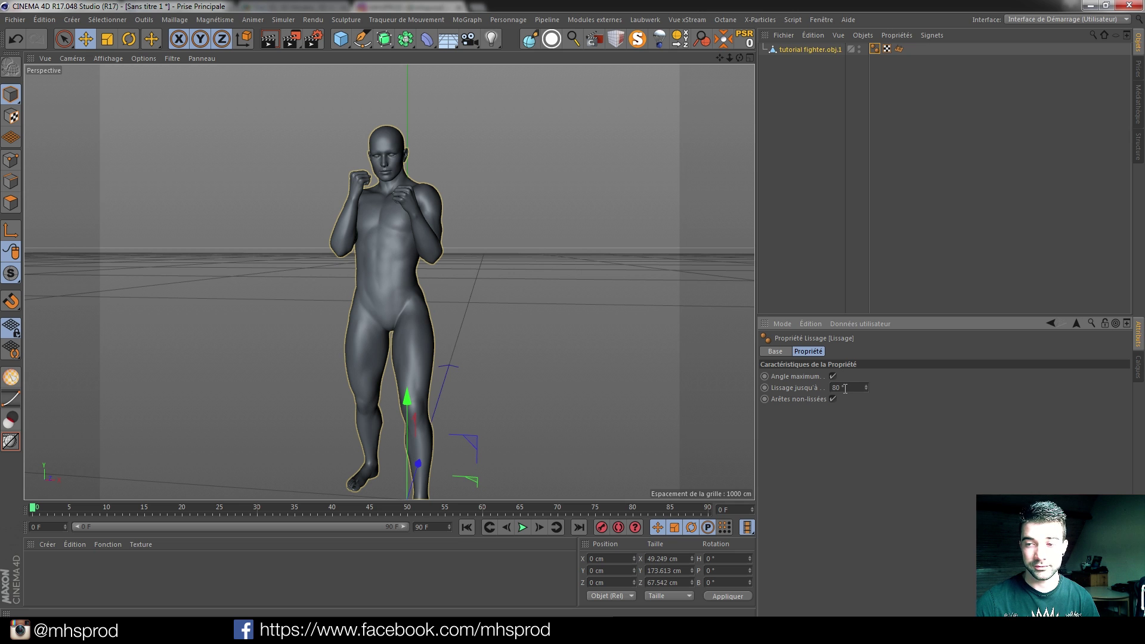
pyautogui.keyDown('alt'); pyautogui.moveTo(340, 287); pyautogui.dragTo(355, 262, button='middle'); pyautogui.keyUp('alt')
pyautogui.scroll(-4, 364, 258)
pyautogui.moveTo(376, 263)
pyautogui.keyDown('alt'); pyautogui.mouseDown()
pyautogui.moveTo(516, 287)
pyautogui.moveTo(460, 308)
pyautogui.moveTo(375, 274)
pyautogui.mouseUp(); pyautogui.keyUp('alt')
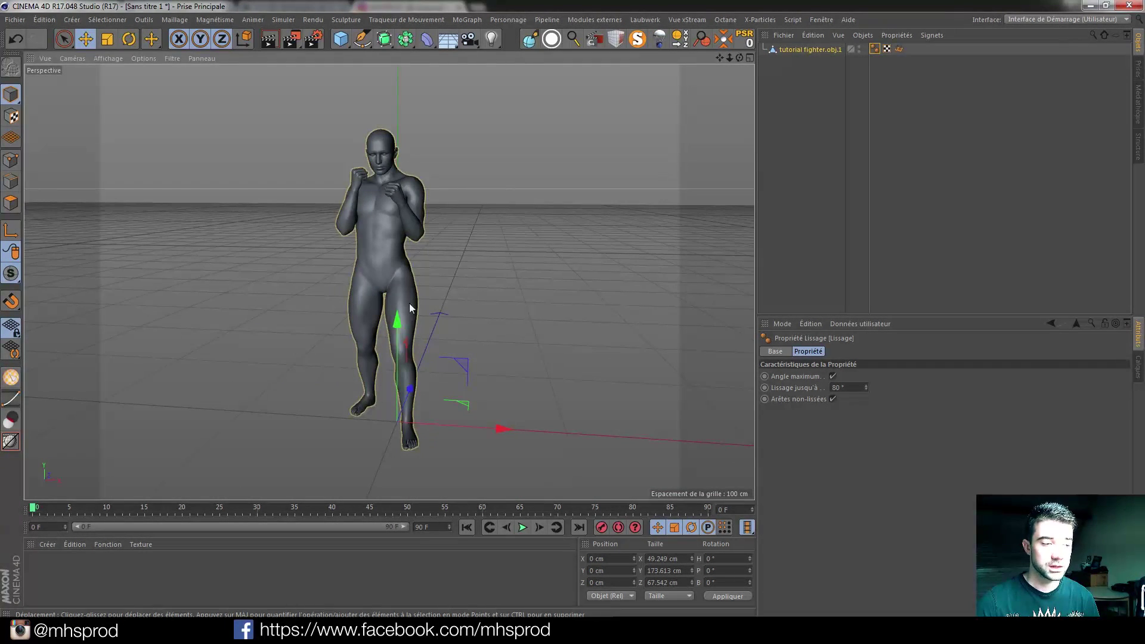
# Switch to DAZ Studio and close the program.
pyautogui.click(616, 631)
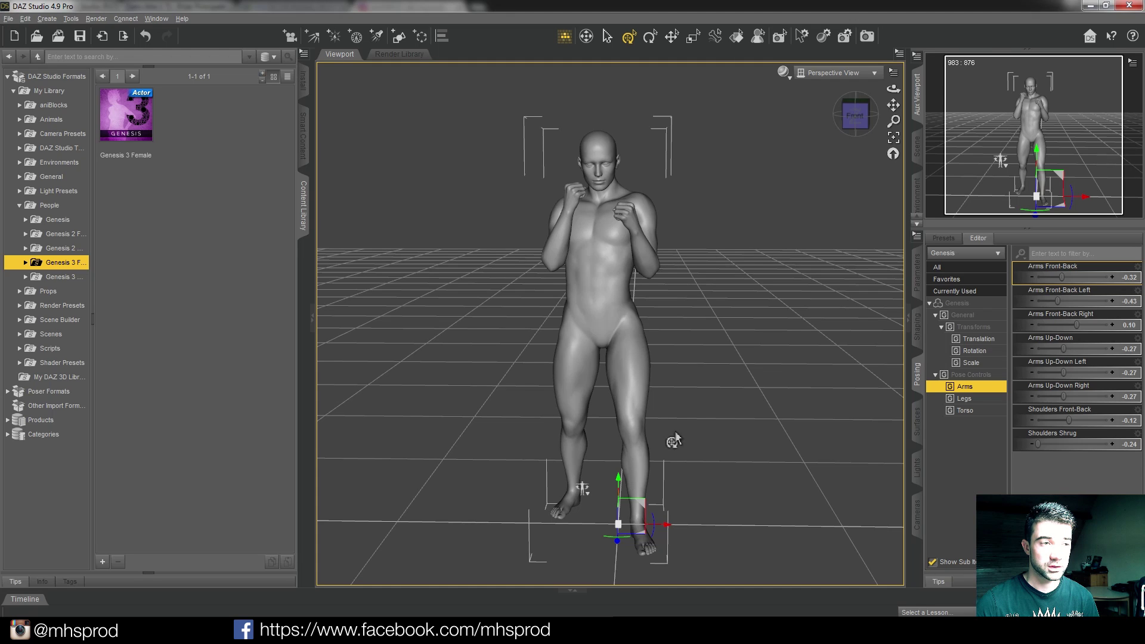
pyautogui.click(1127, 6)
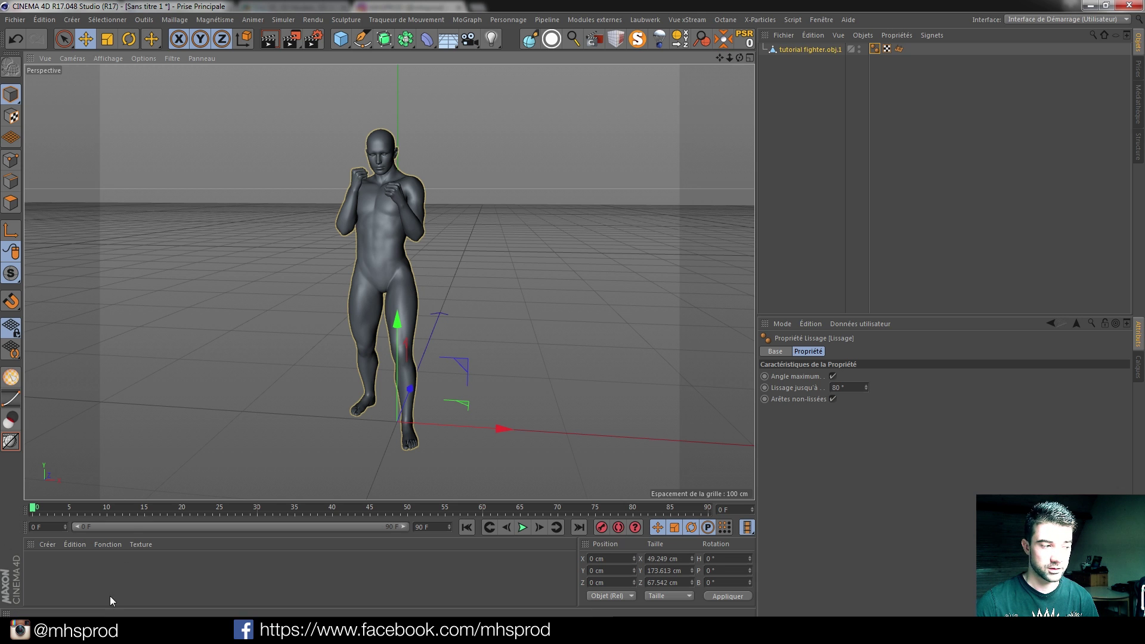
# Switch to the browser, search for "brograph luminous" and look over the Luminous plugin page on brograph.com.
pyautogui.click(103, 629)
pyautogui.click(308, 6)
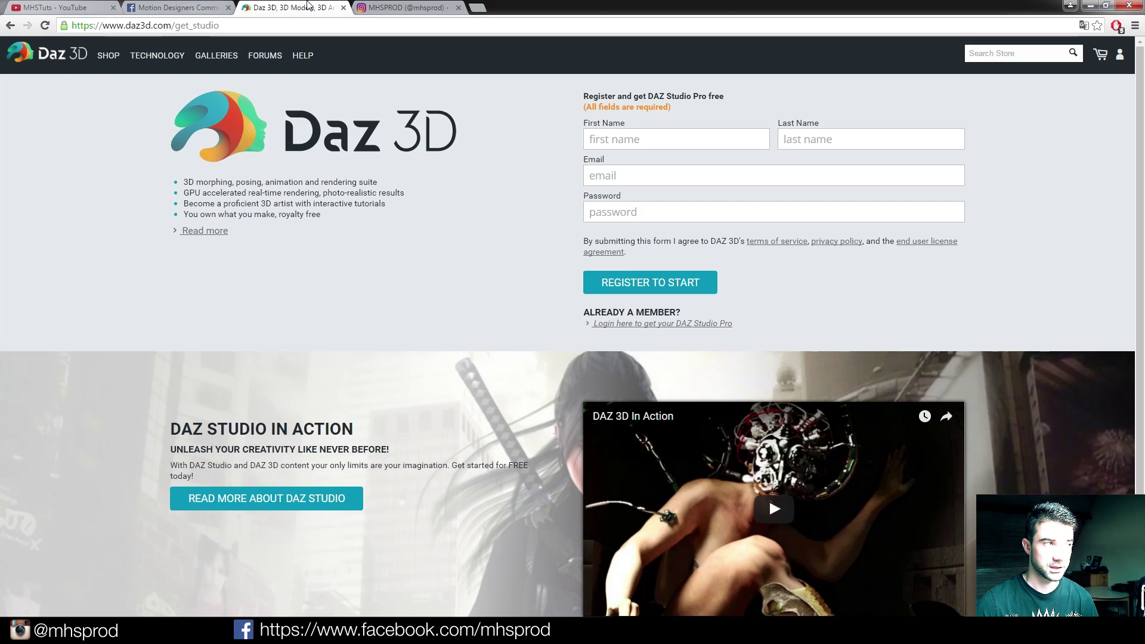
pyautogui.hotkey('ctrl', 'l')
pyautogui.write('brograph luminous')
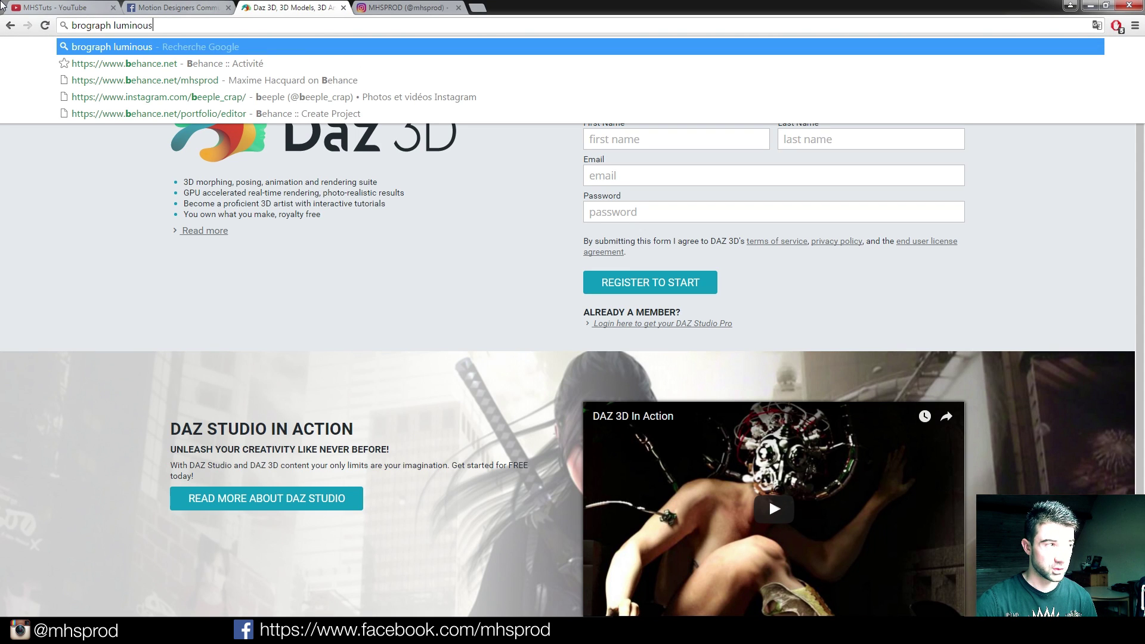
pyautogui.press('Return')
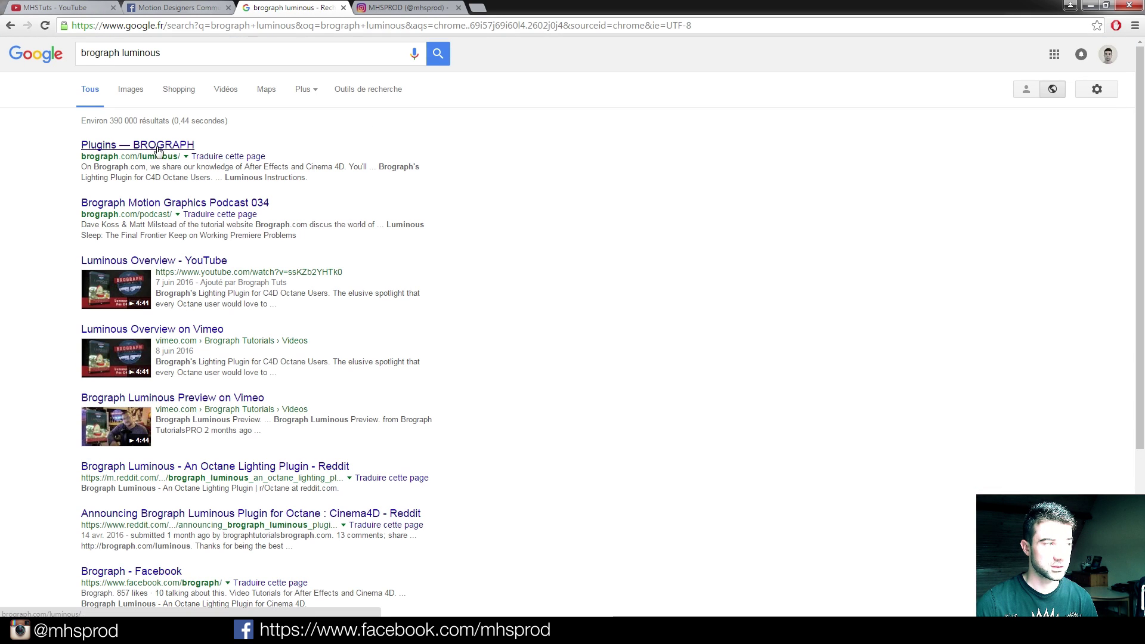
pyautogui.click(157, 149)
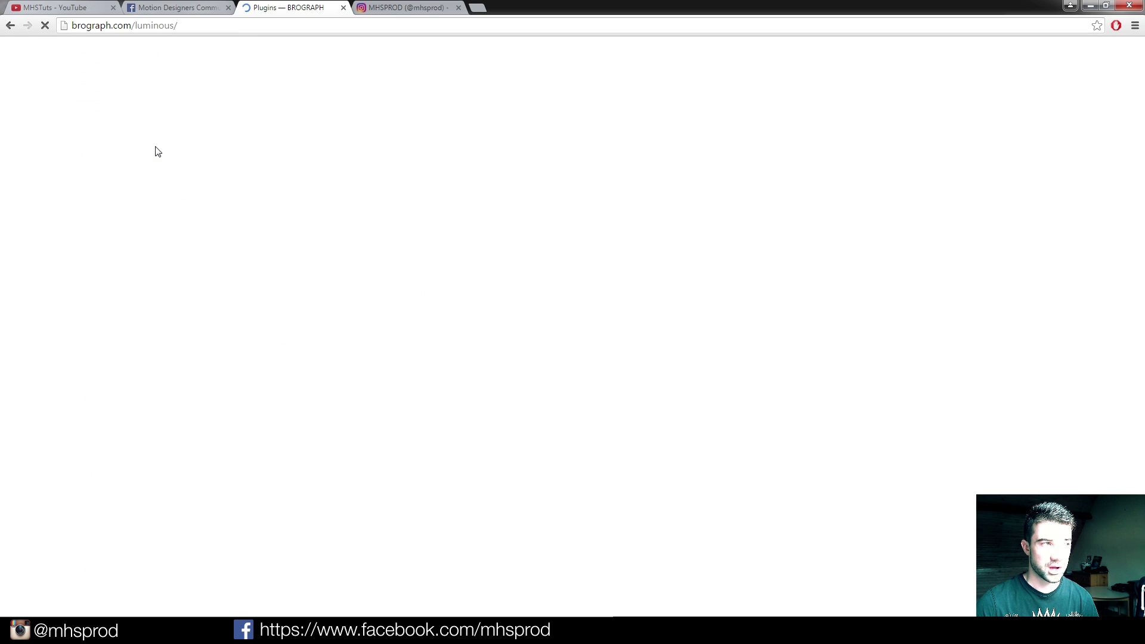
pyautogui.scroll(-4, 196, 163)
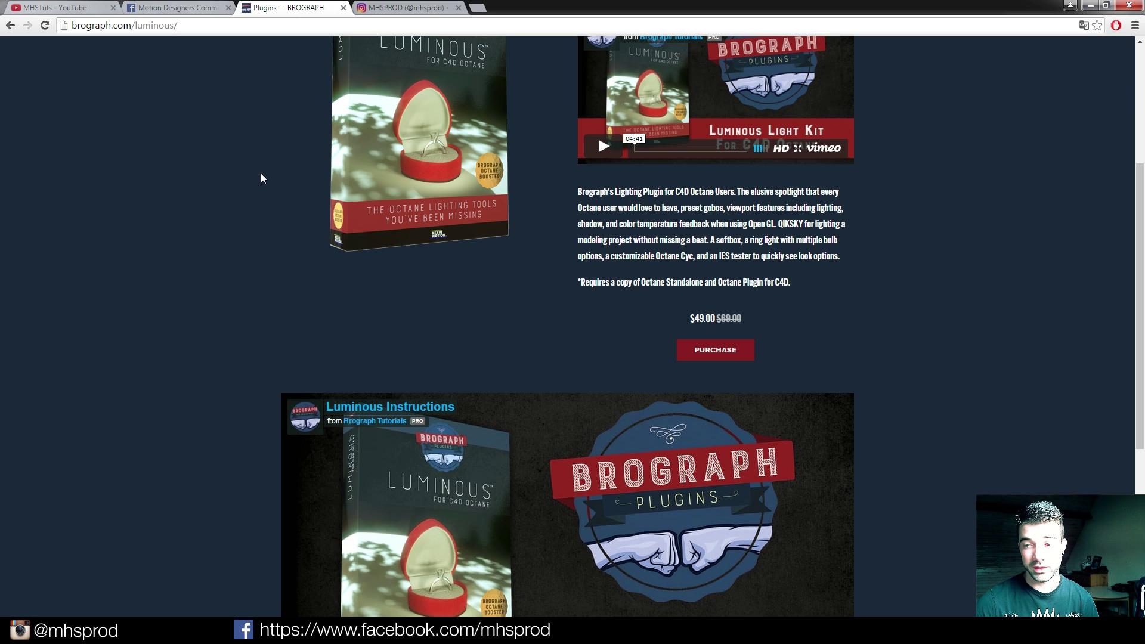
pyautogui.scroll(3, 261, 178)
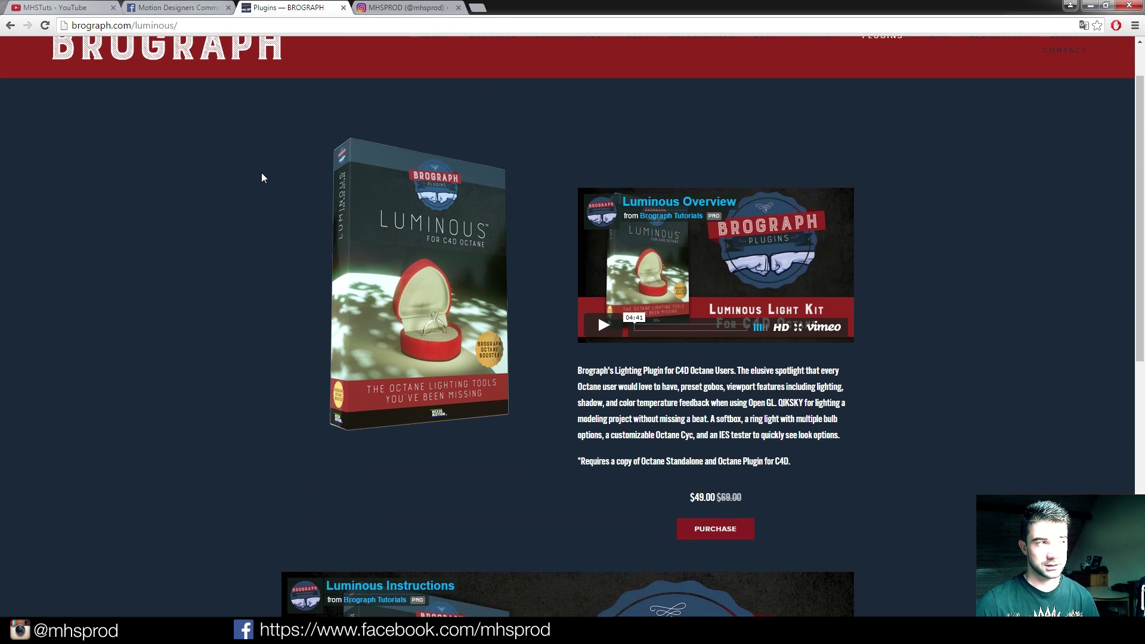
# Return to Cinema 4D and open the Brograph Octane Luminous preset folder in the content library.
pyautogui.click(342, 631)
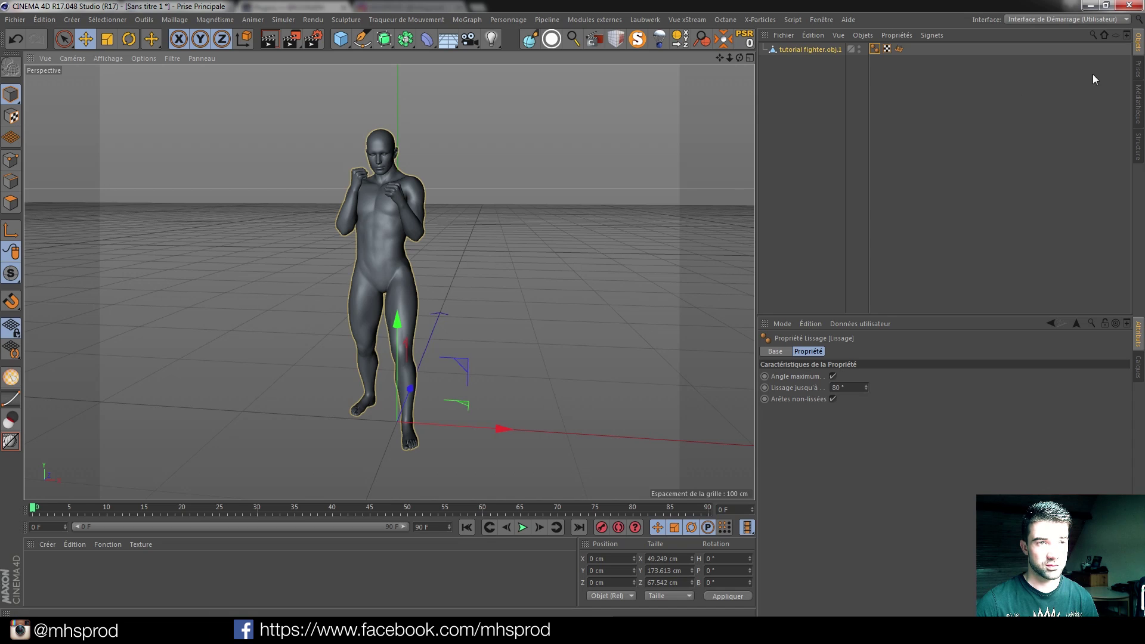
pyautogui.click(1137, 95)
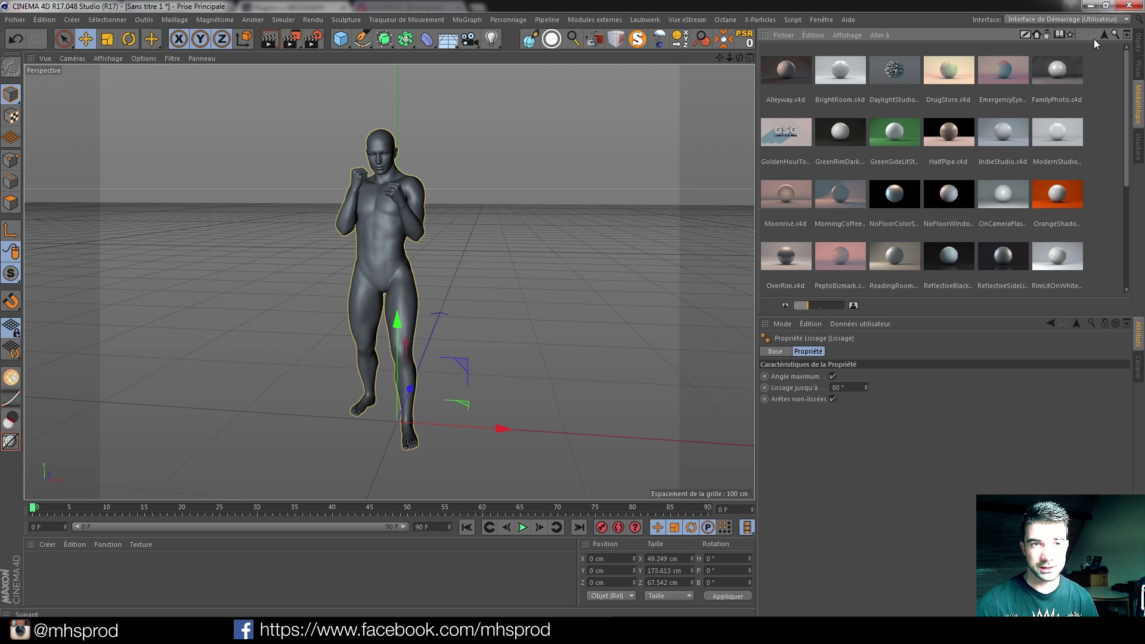
pyautogui.click(1104, 35)
pyautogui.click(1104, 35)
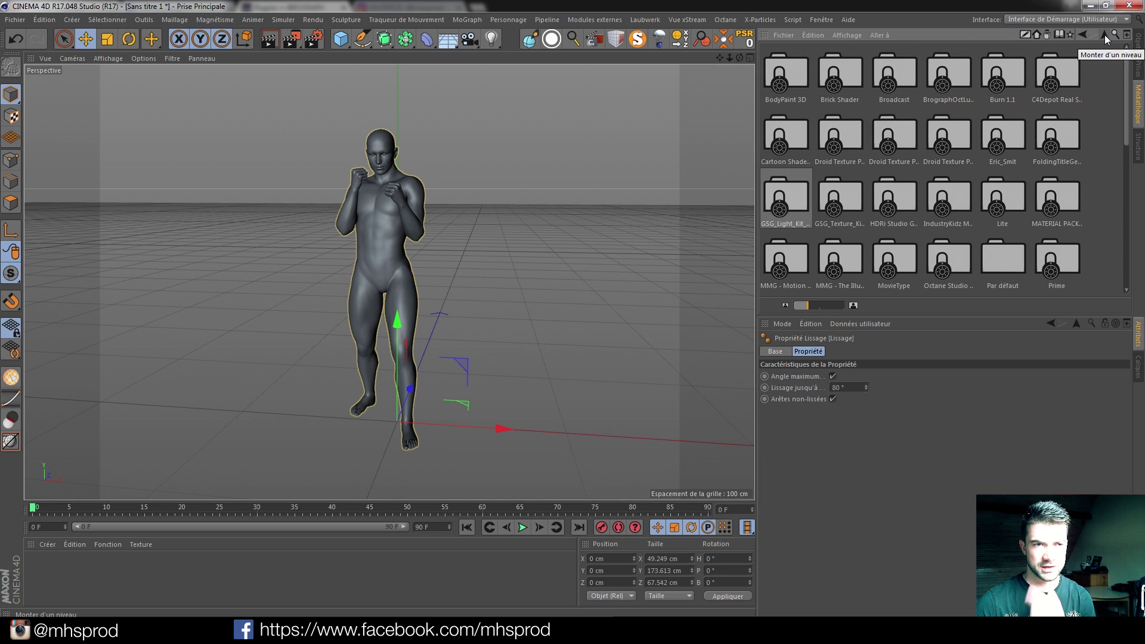
pyautogui.doubleClick(947, 87)
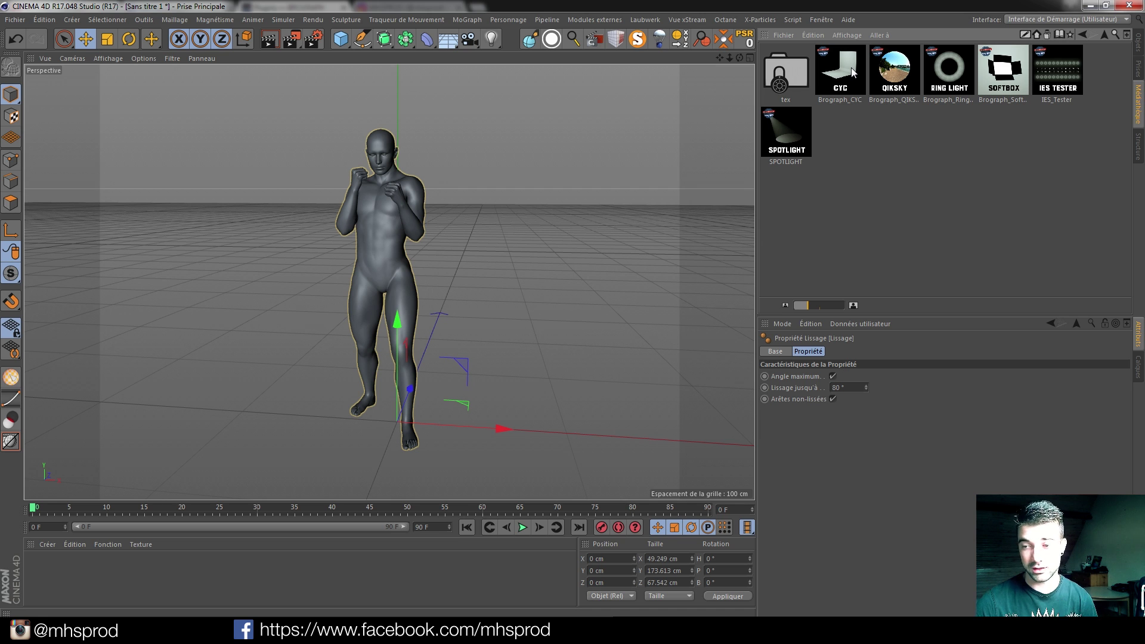
# Add a plane as a floor under the boxer and bring the scene's object list back into view.
pyautogui.click(340, 39)
pyautogui.click(480, 87)
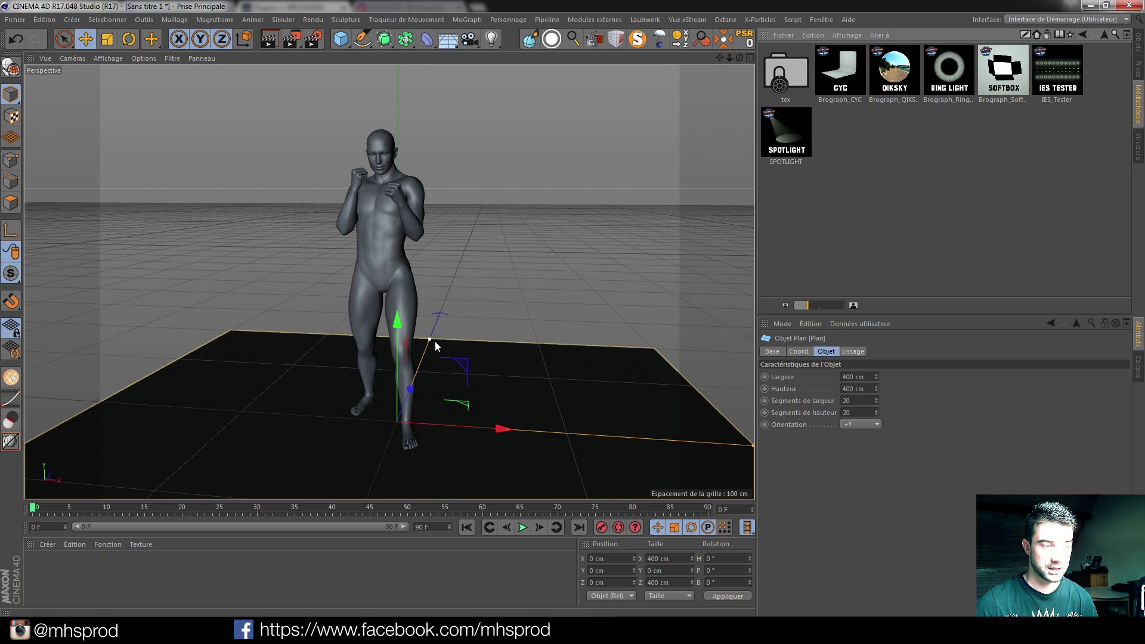
pyautogui.click(1137, 43)
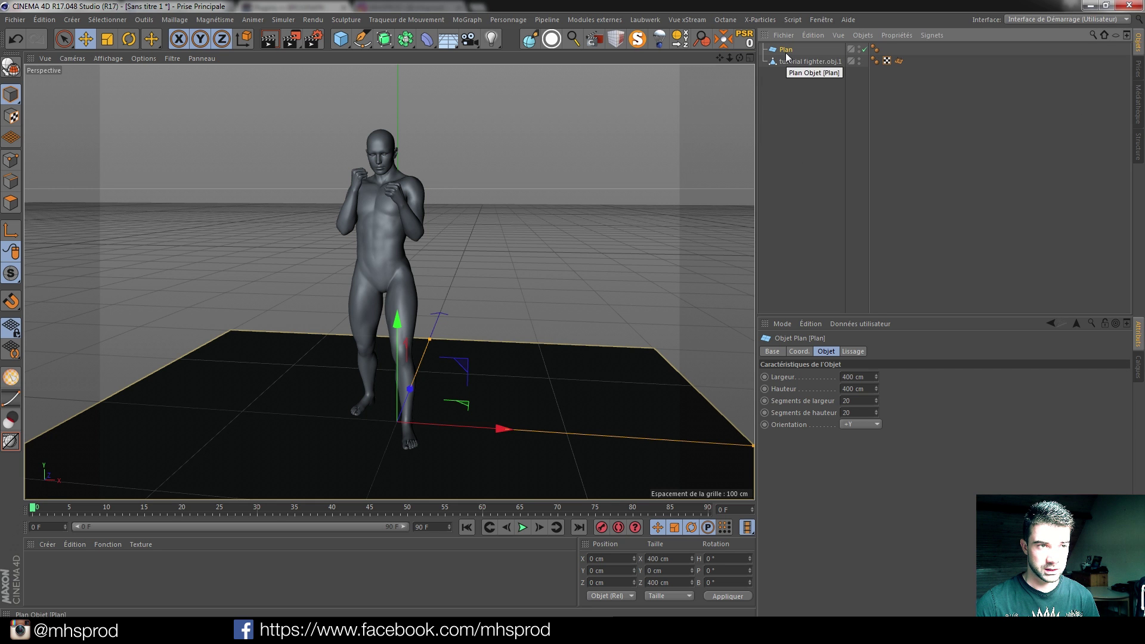
pyautogui.press('c')
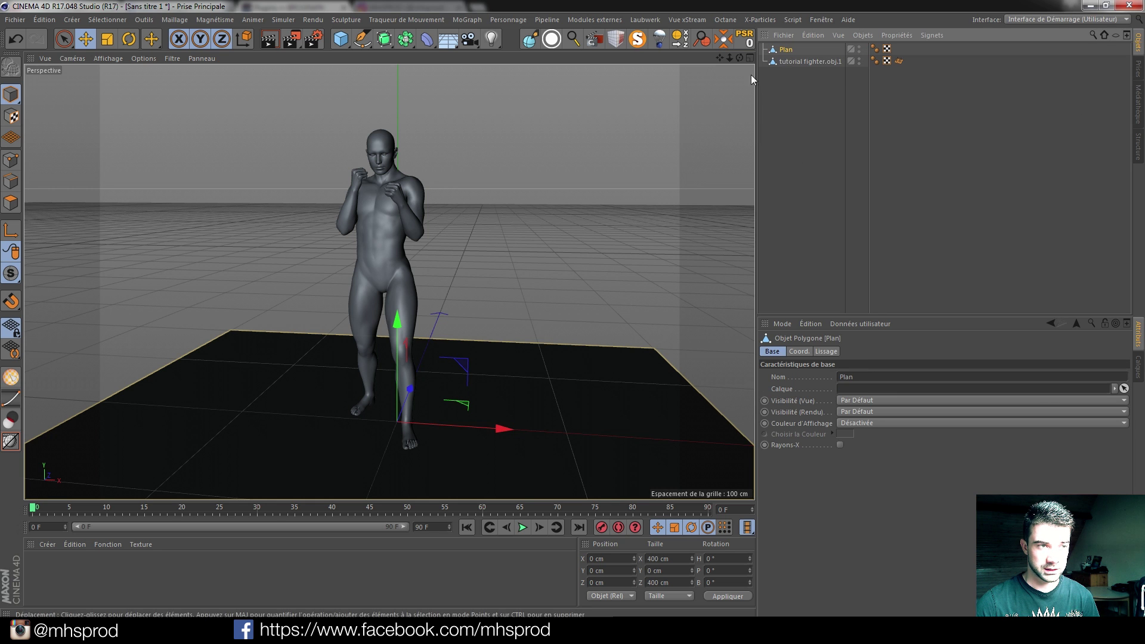
pyautogui.click(10, 182)
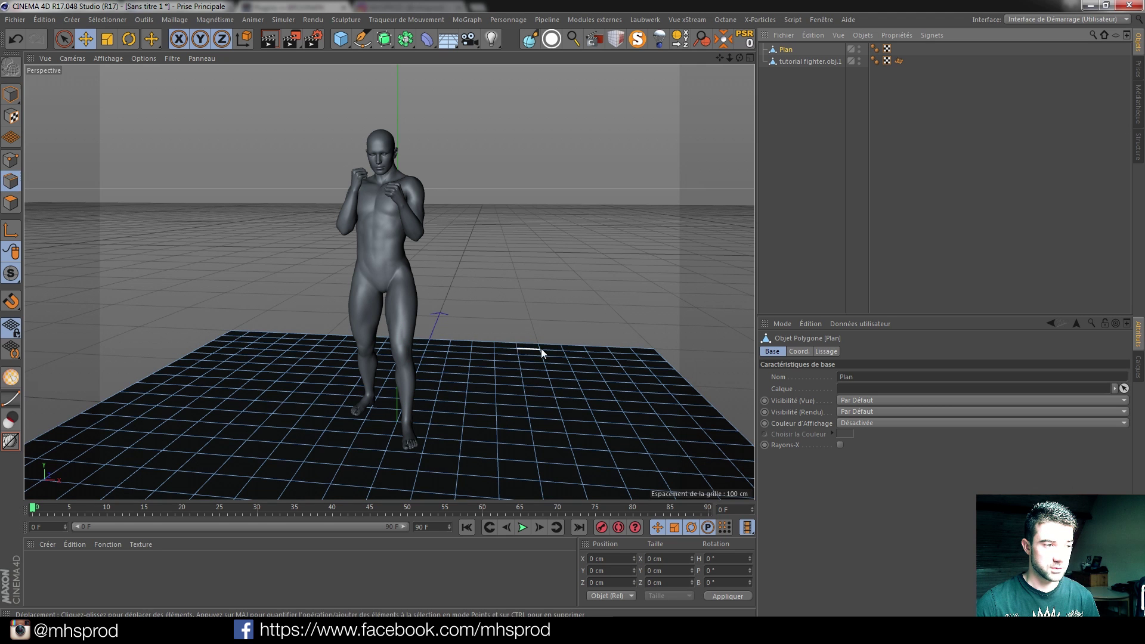
pyautogui.hotkey('ctrl', 'z')
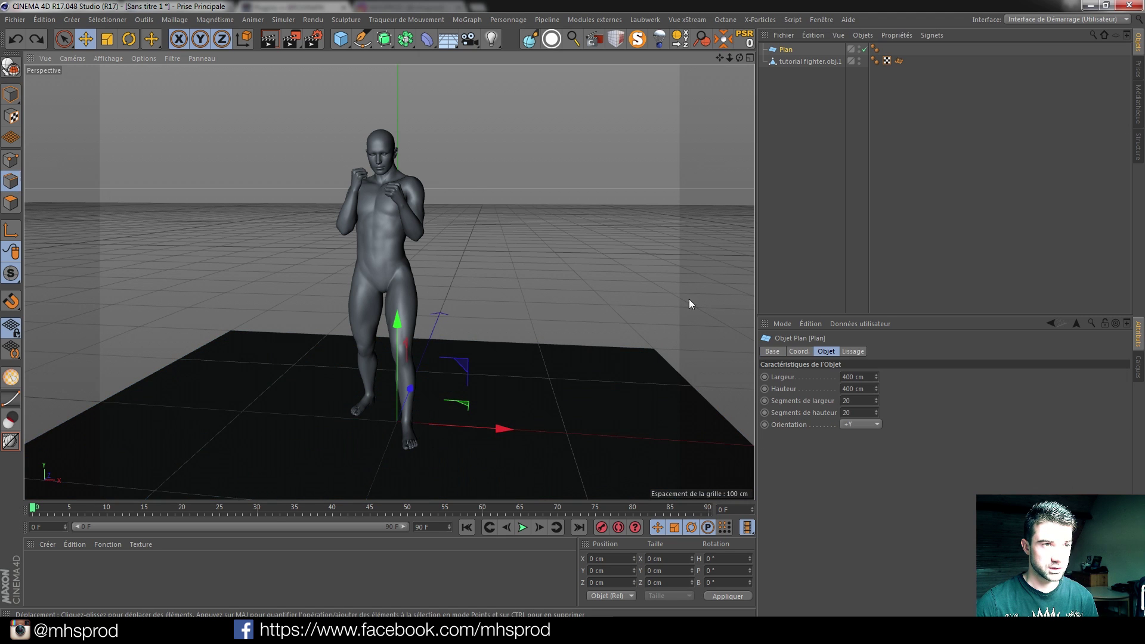
# Set the plane's width and height segments to 1 each and switch to polygon mode.
pyautogui.moveTo(856, 401); pyautogui.dragTo(800, 398)
pyautogui.doubleClick(849, 412)
pyautogui.write('1')
pyautogui.press('Return')
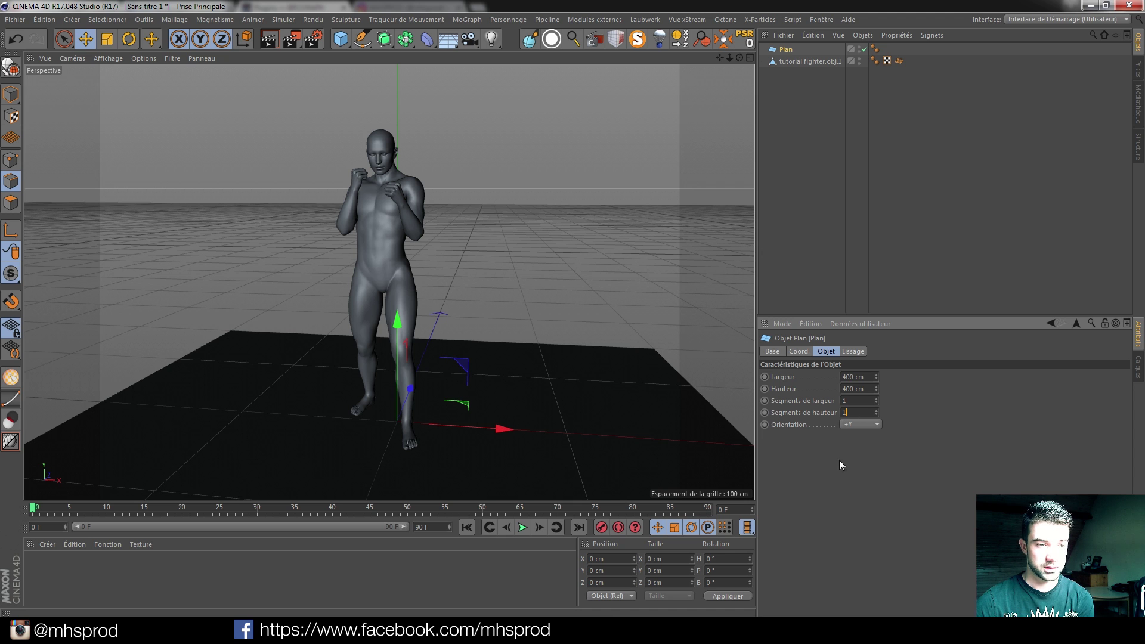
pyautogui.click(11, 203)
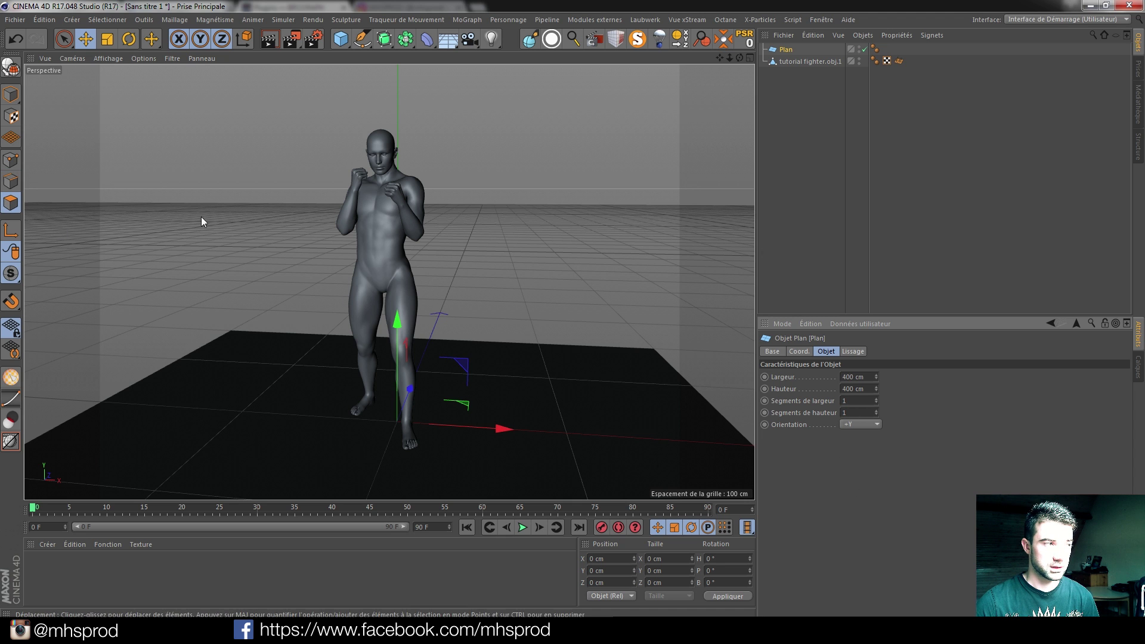
# Make the plane editable and extrude its back edge 240 cm straight up to form a back wall behind the boxer.
pyautogui.click(785, 50)
pyautogui.press('c')
pyautogui.click(10, 181)
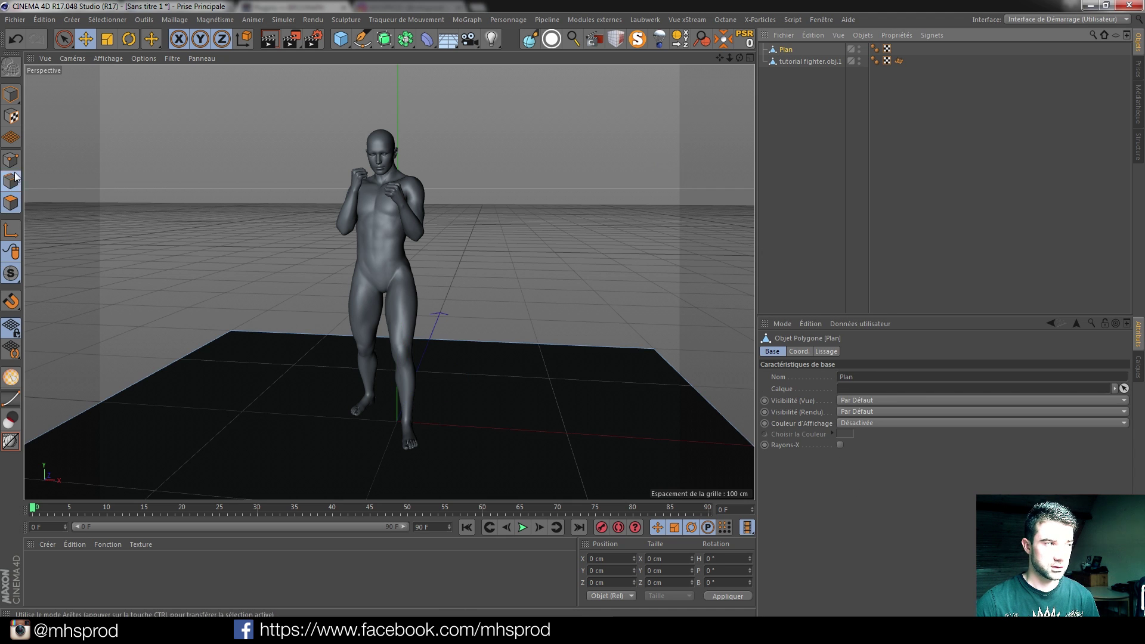
pyautogui.click(478, 345)
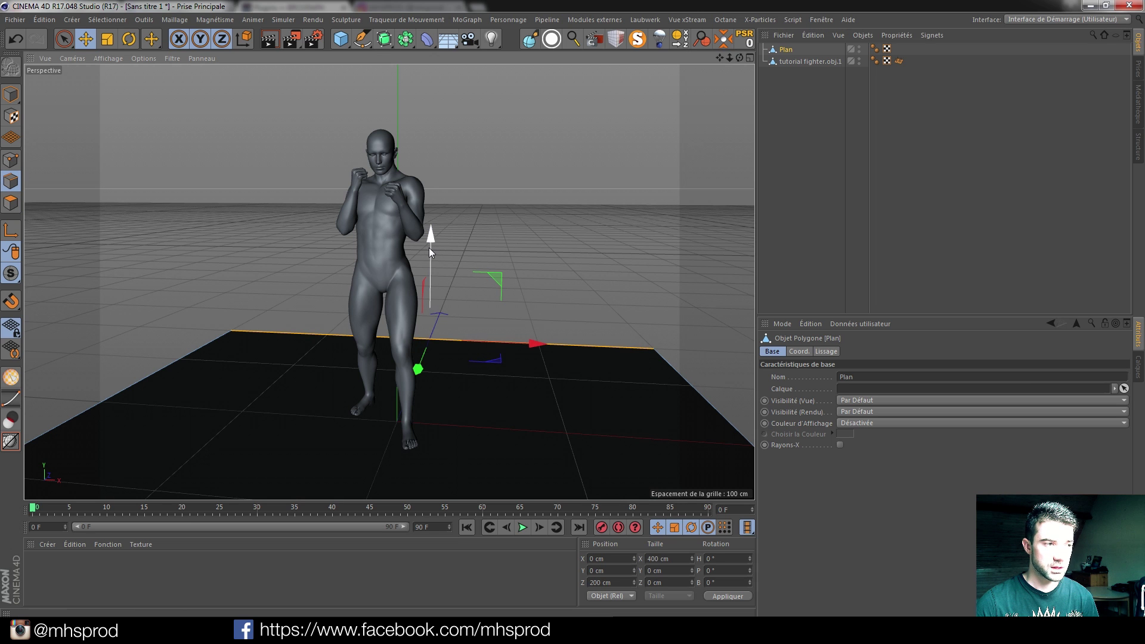
pyautogui.moveTo(428, 248); pyautogui.dragTo(441, 191)
pyautogui.hotkey('ctrl', 'z')
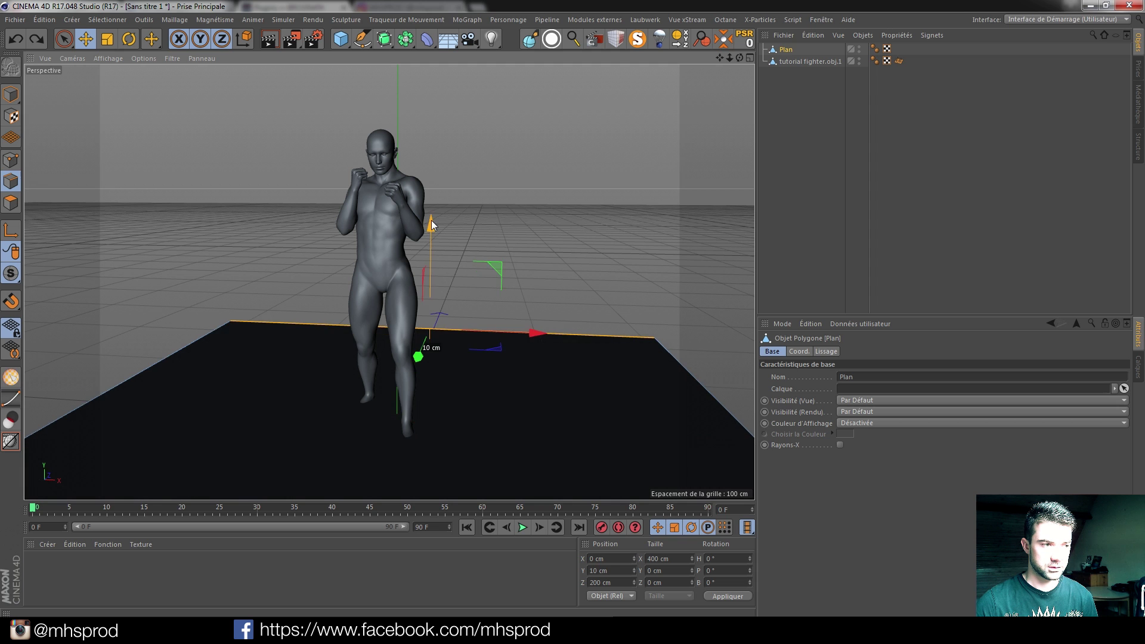
pyautogui.click(477, 268)
pyautogui.click(441, 337)
pyautogui.moveTo(432, 248); pyautogui.dragTo(434, 69)
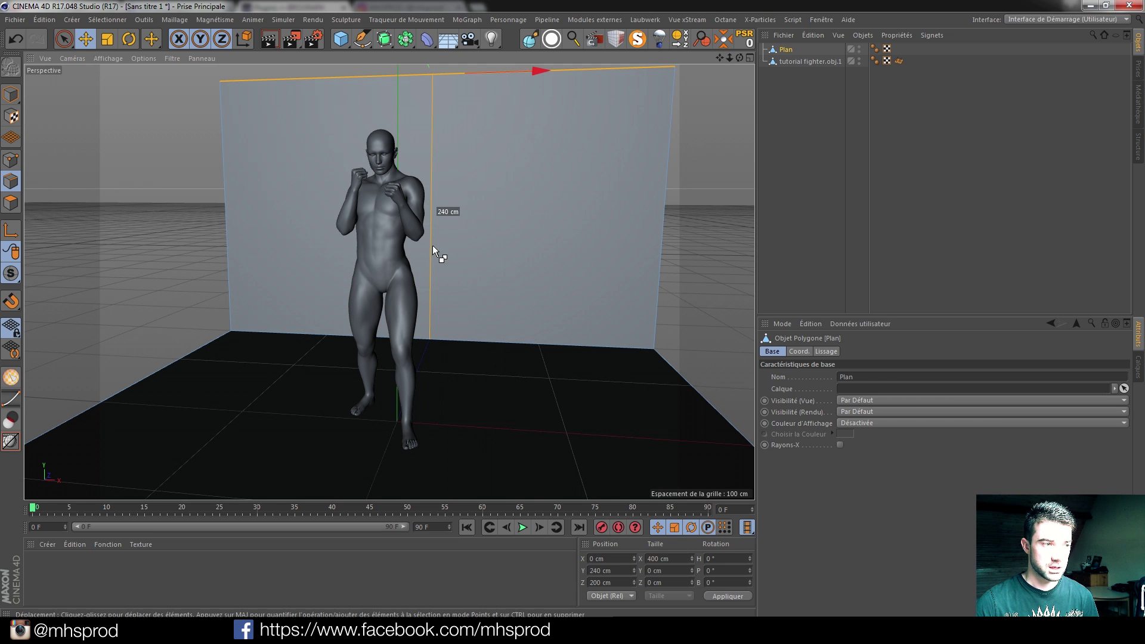
# Bevel the edge between floor and back wall with an offset of about 49 cm and 12 subdivisions.
pyautogui.click(485, 340)
pyautogui.rightClick(569, 350)
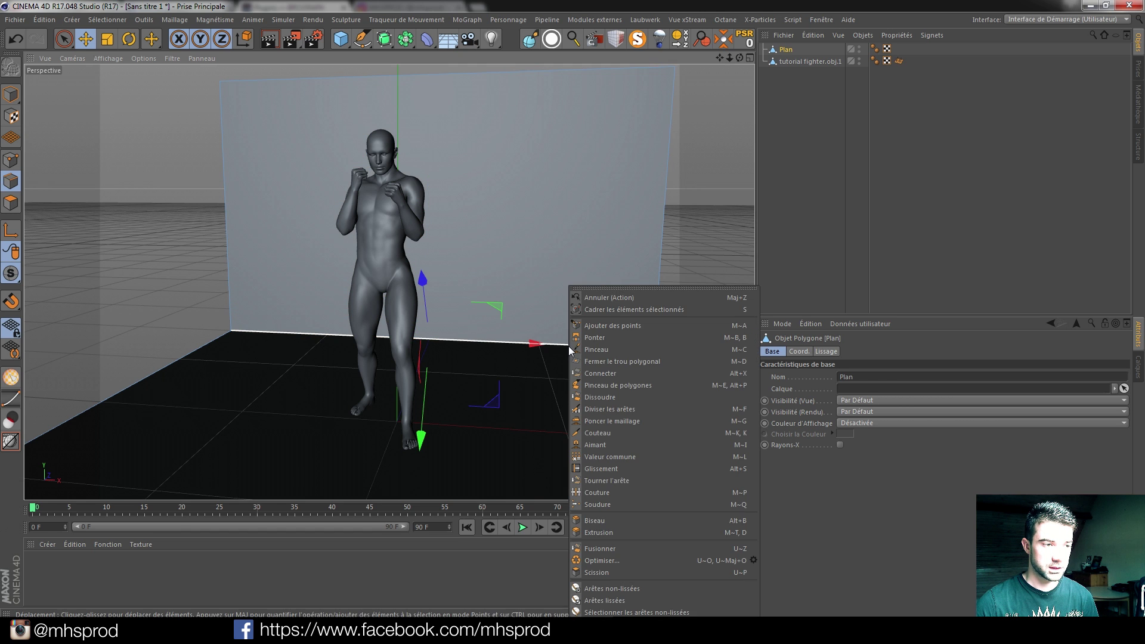
pyautogui.click(598, 522)
pyautogui.moveTo(574, 344); pyautogui.dragTo(665, 344)
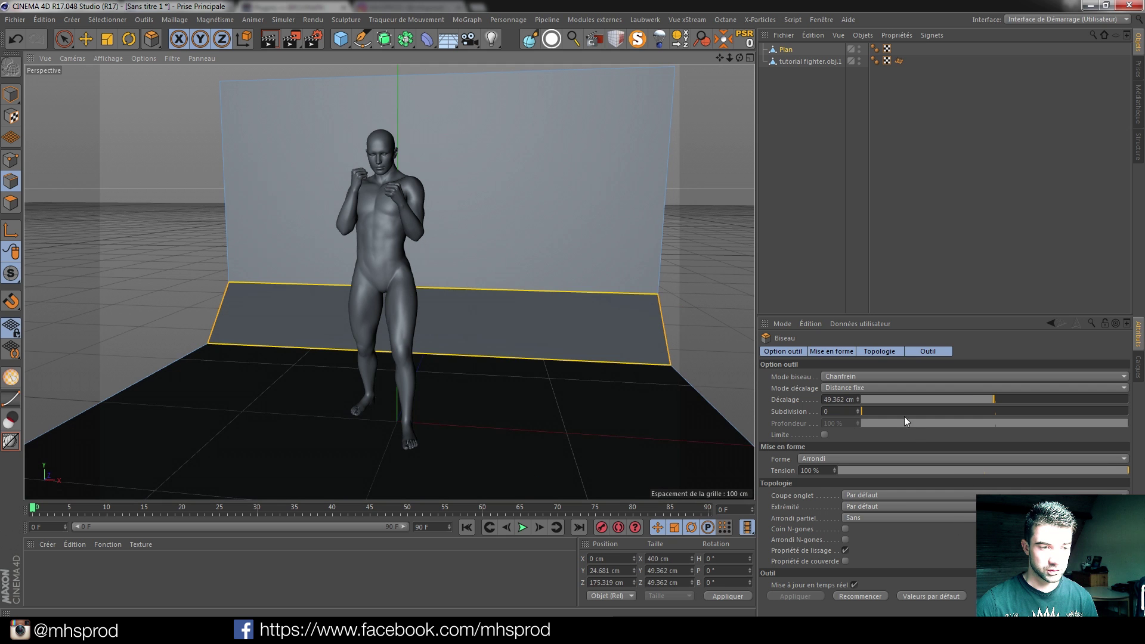
pyautogui.moveTo(873, 406); pyautogui.dragTo(1022, 410)
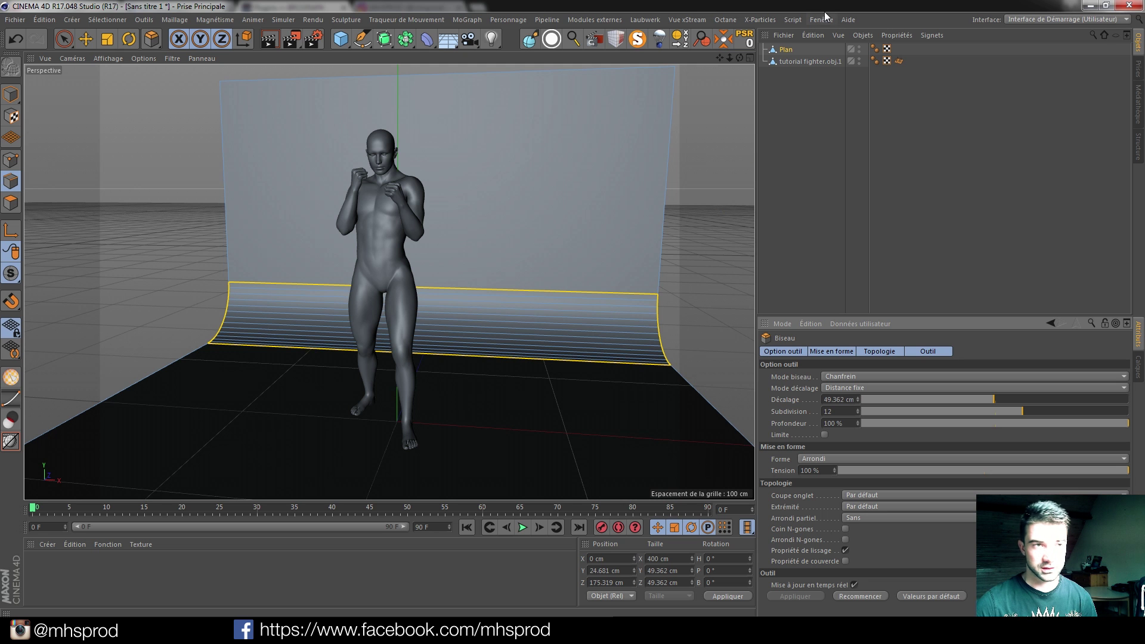
# Delete the plane and add the Brograph_CYC backdrop from the content library in its place.
pyautogui.click(781, 53)
pyautogui.press('Delete')
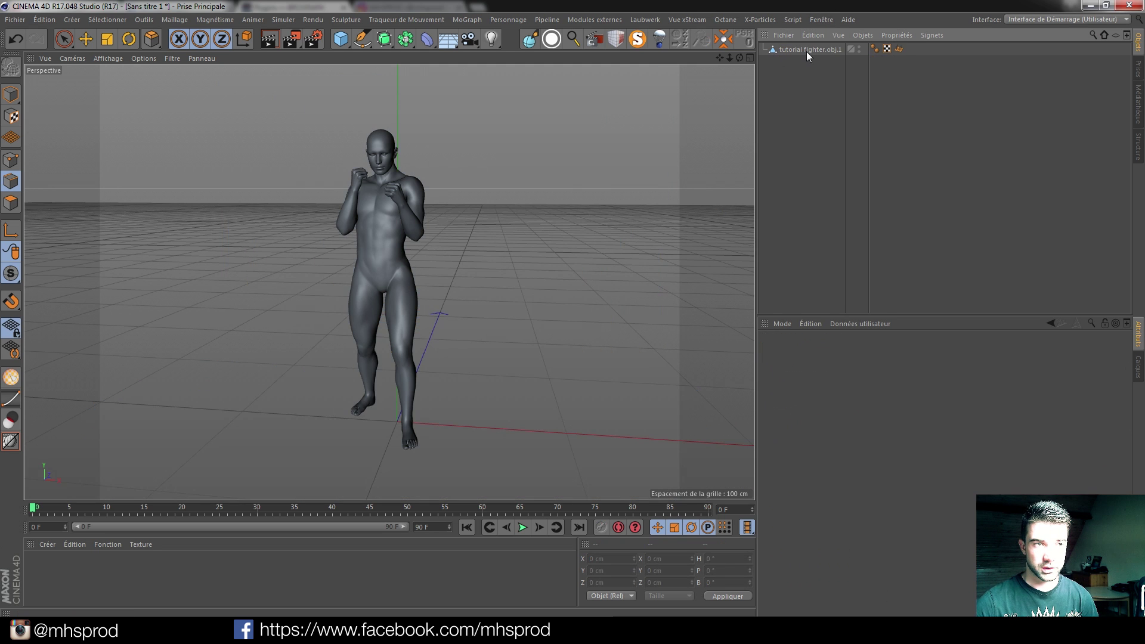
pyautogui.click(806, 50)
pyautogui.click(1137, 105)
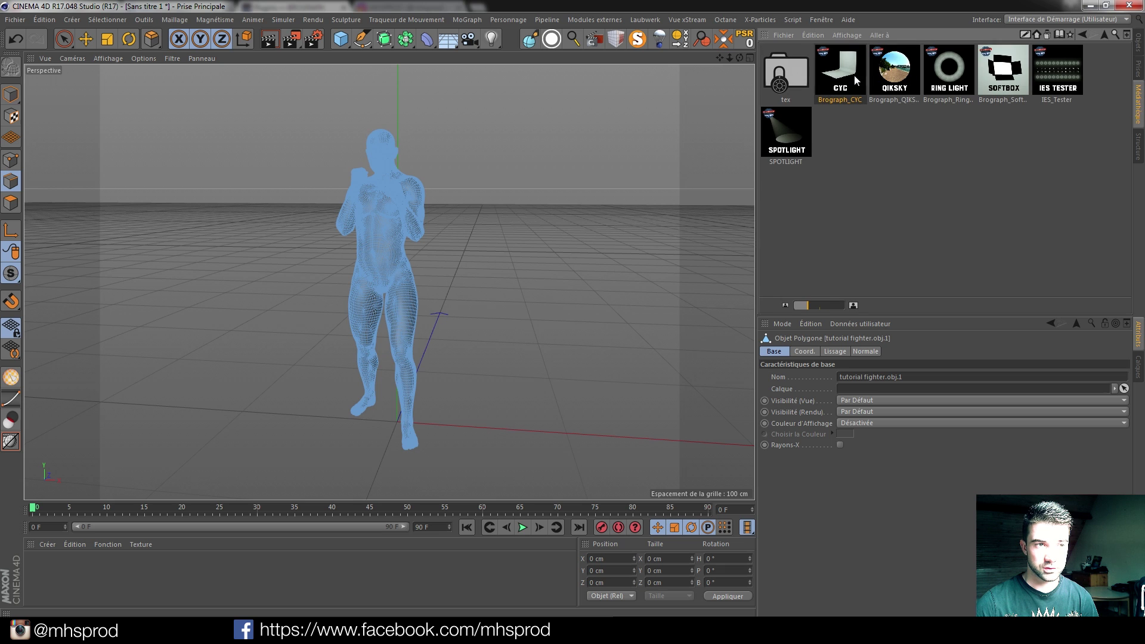
pyautogui.moveTo(840, 69); pyautogui.dragTo(726, 139)
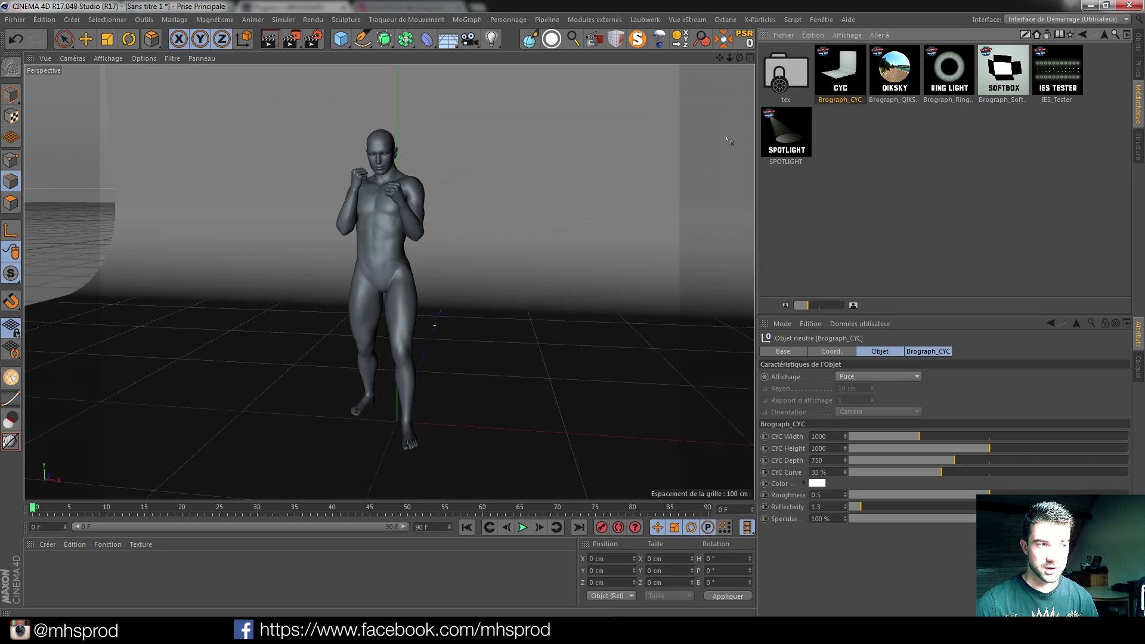
pyautogui.click(1138, 49)
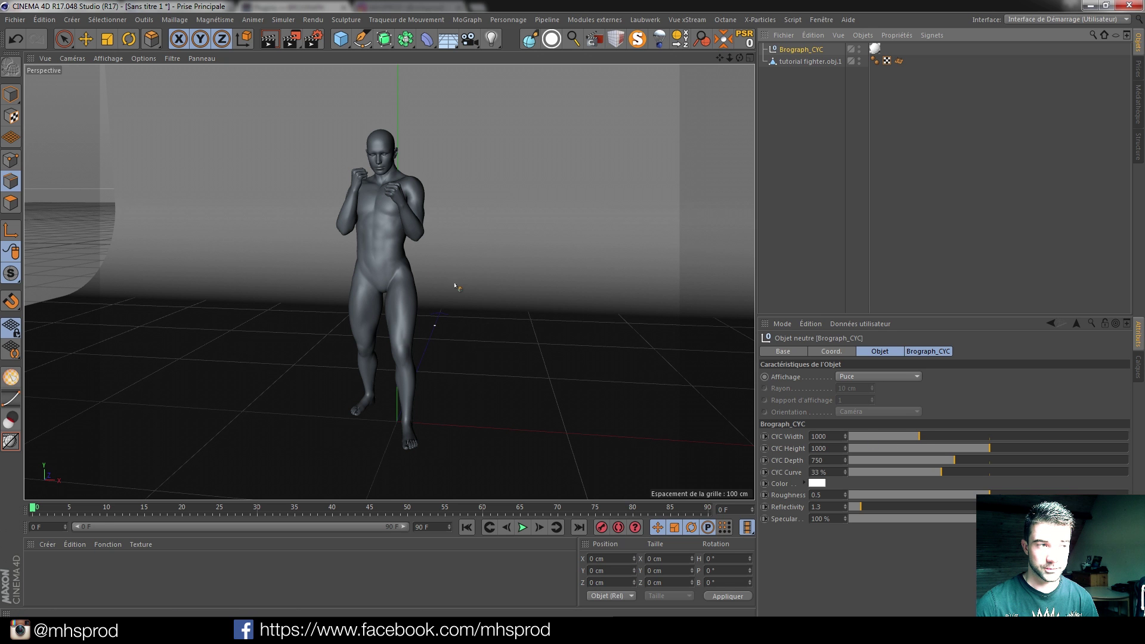
# Set the backdrop's CYC width to about 837, height to 673, depth to 452, curve to 19 % and reflectivity to 1.69.
pyautogui.scroll(-5, 455, 284)
pyautogui.keyDown('alt'); pyautogui.moveTo(322, 267); pyautogui.dragTo(368, 271); pyautogui.keyUp('alt')
pyautogui.moveTo(907, 435)
pyautogui.mouseDown()
pyautogui.moveTo(883, 434)
pyautogui.moveTo(907, 436)
pyautogui.mouseUp()
pyautogui.moveTo(981, 448); pyautogui.dragTo(902, 470)
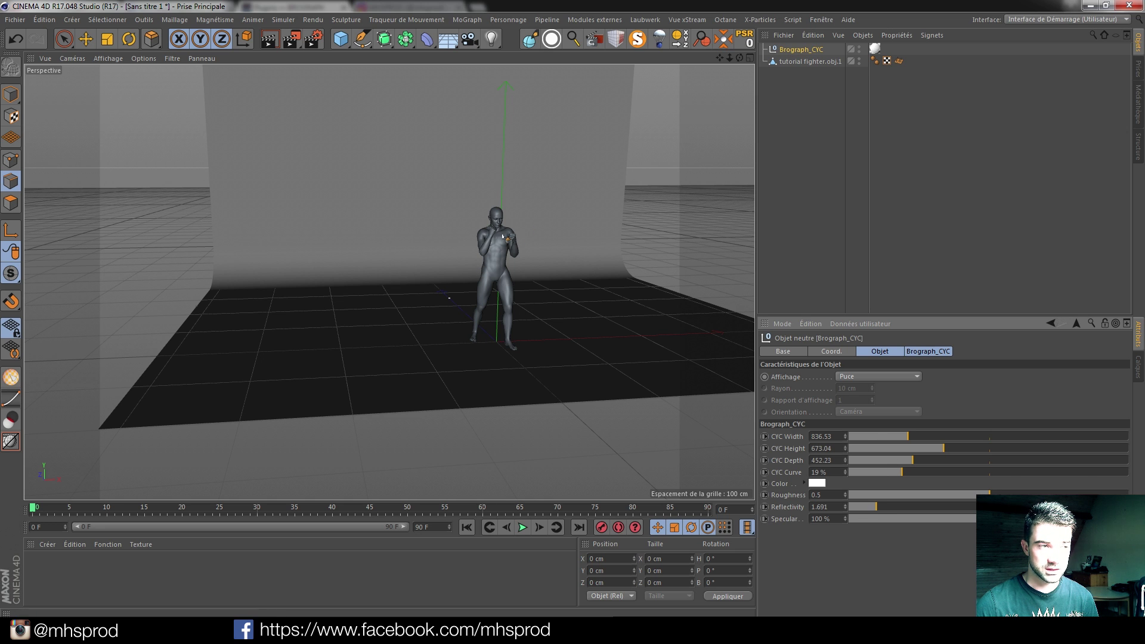
# Move the fighter mesh back toward the curved wall, to about Z 189 cm.
pyautogui.click(809, 62)
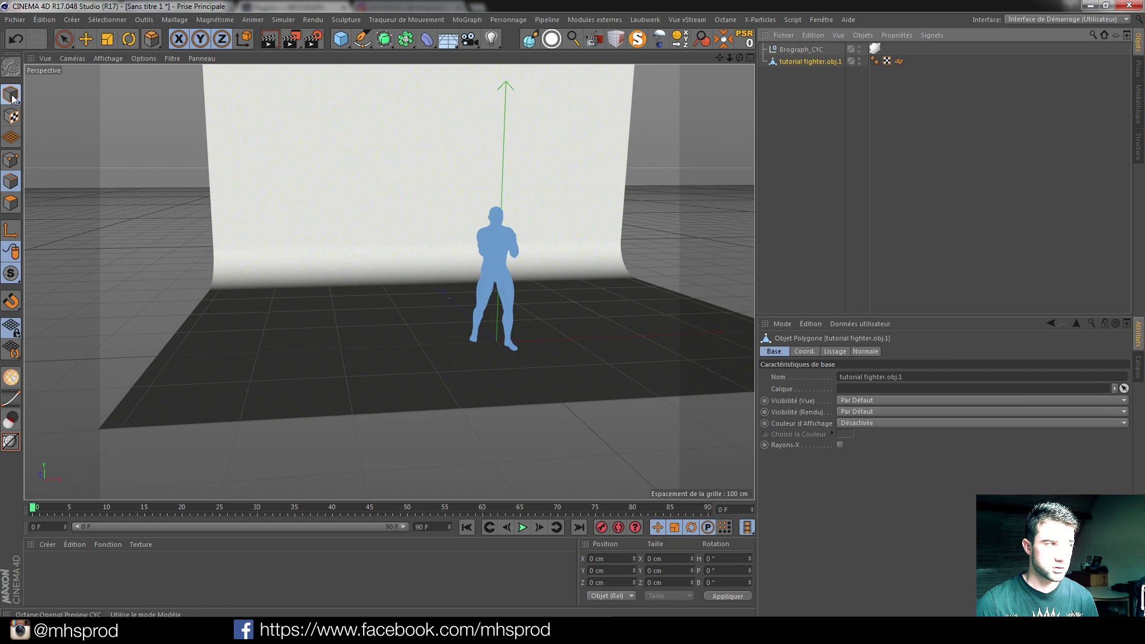
pyautogui.press('e')
pyautogui.keyDown('alt'); pyautogui.moveTo(358, 246); pyautogui.dragTo(440, 259); pyautogui.keyUp('alt')
pyautogui.moveTo(526, 305); pyautogui.dragTo(445, 232)
pyautogui.scroll(5, 518, 241)
pyautogui.scroll(5, 517, 241)
pyautogui.scroll(-2, 442, 229)
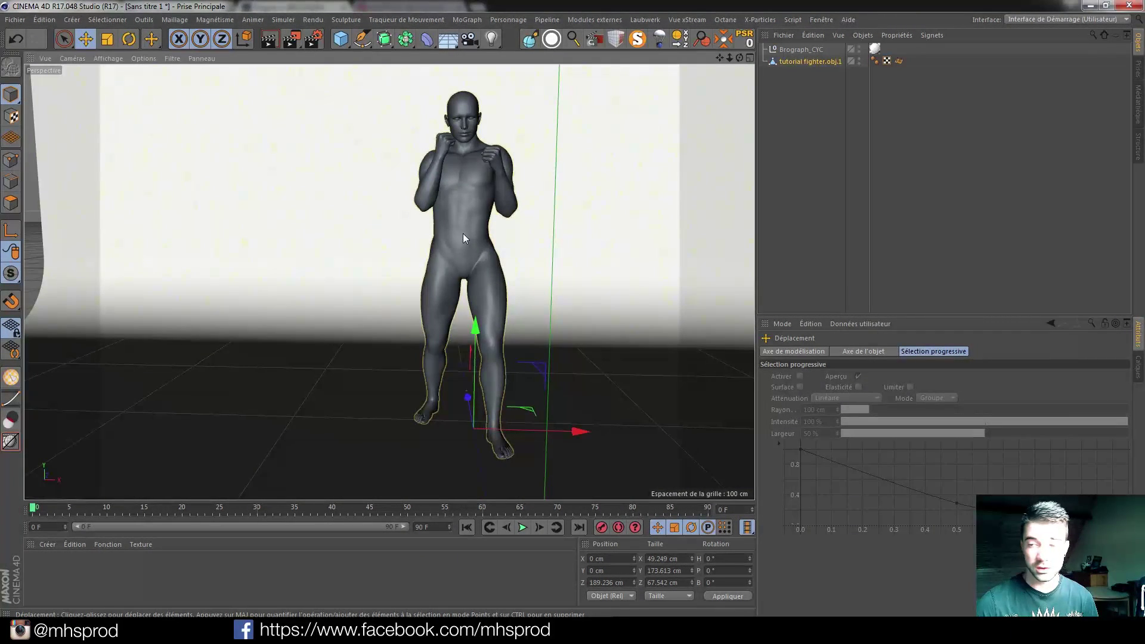
# Move only the fighter's object axis up into its torso, to about X -6.6 cm and Y 116.1 cm.
pyautogui.click(11, 234)
pyautogui.moveTo(478, 338); pyautogui.dragTo(467, 112)
pyautogui.moveTo(587, 211); pyautogui.dragTo(573, 212)
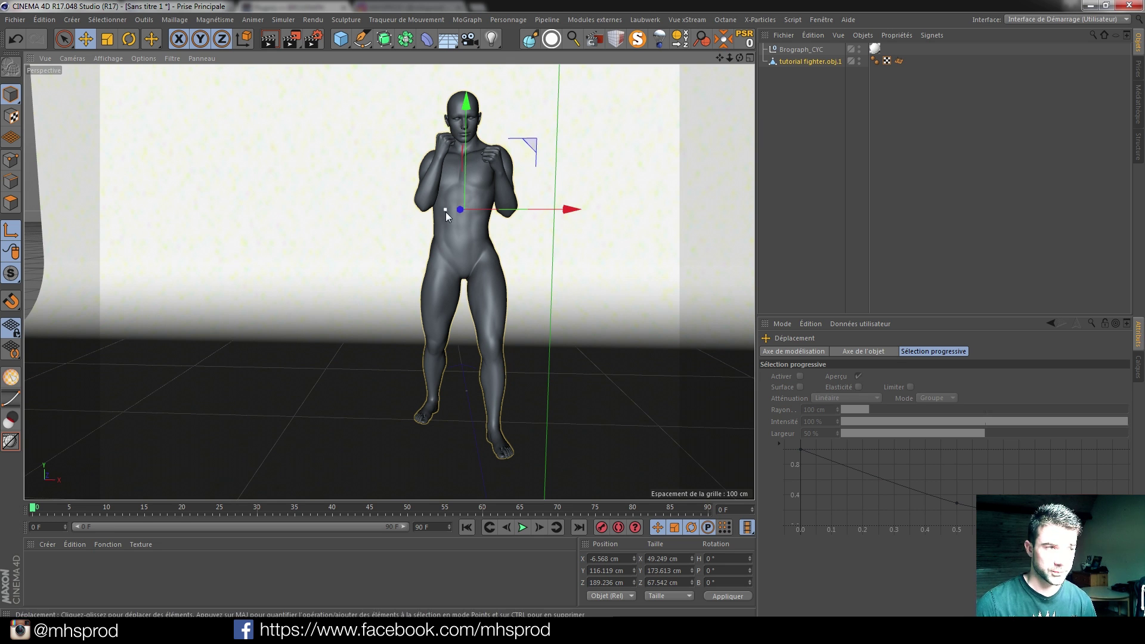
pyautogui.scroll(-3, 446, 212)
pyautogui.keyDown('alt'); pyautogui.moveTo(460, 227); pyautogui.dragTo(431, 231, button='middle'); pyautogui.keyUp('alt')
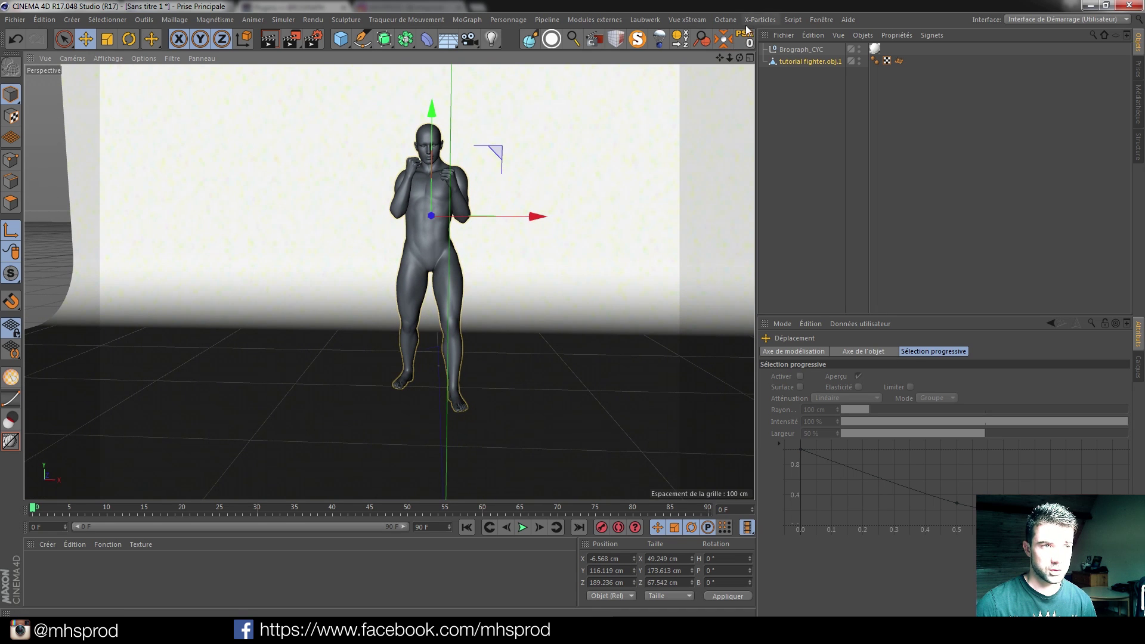
# Set the render output size to 1920 x 1080 pixels in the render settings.
pyautogui.click(724, 21)
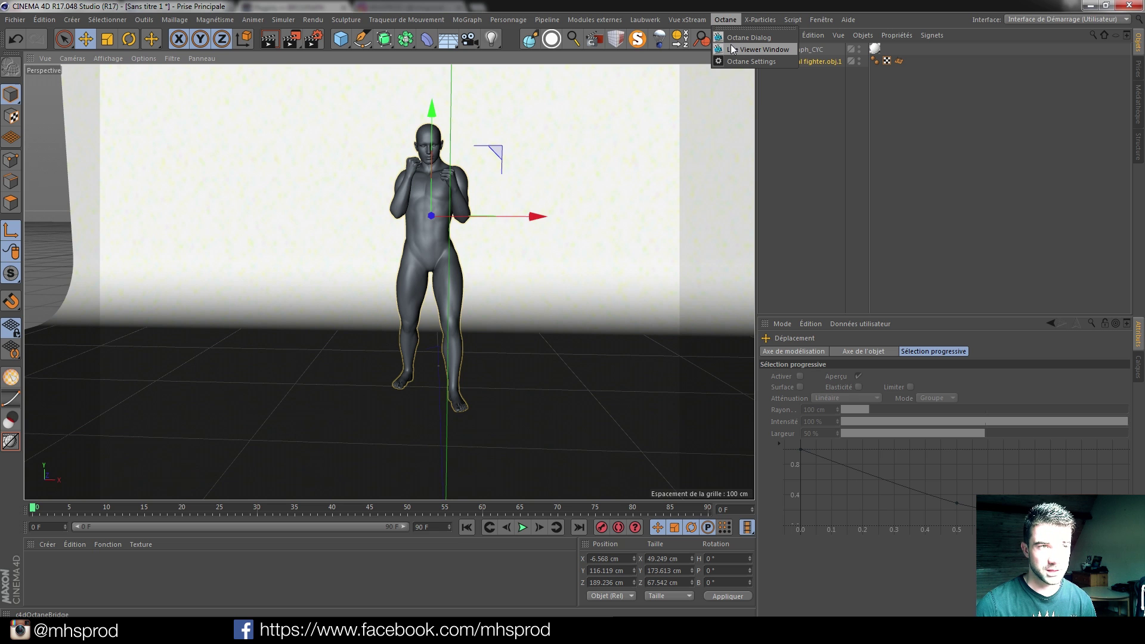
pyautogui.click(318, 43)
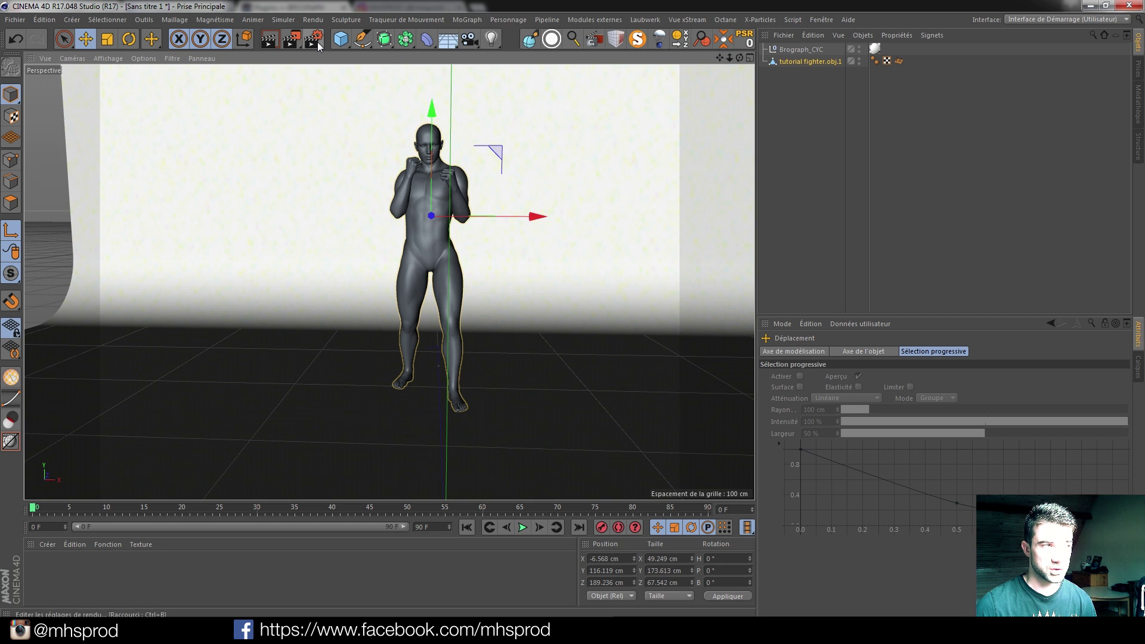
pyautogui.click(176, 39)
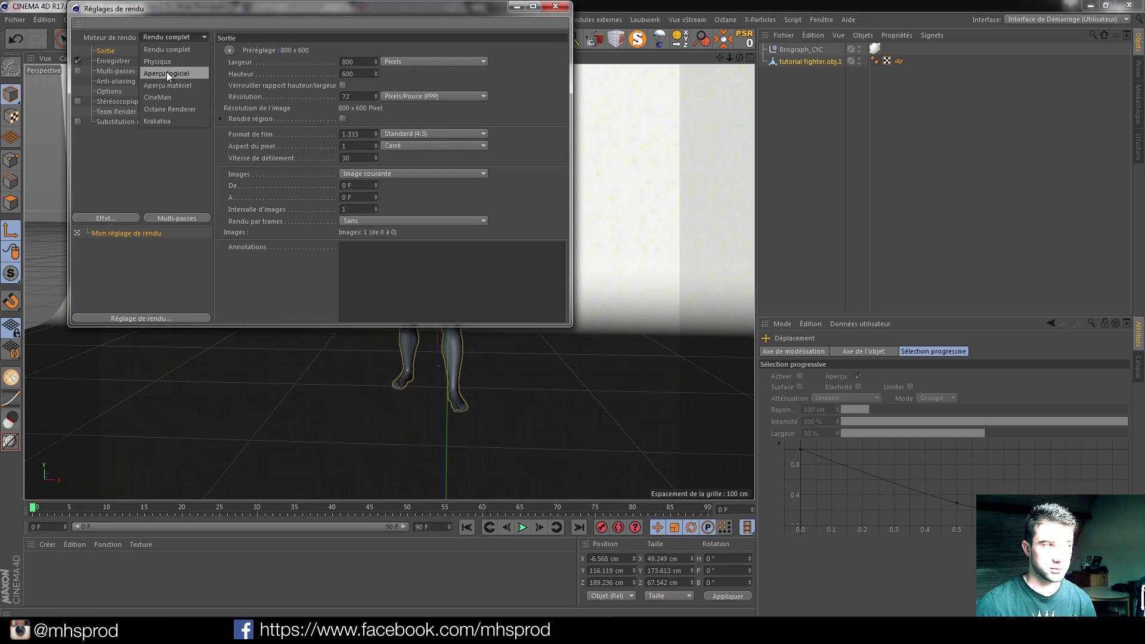
pyautogui.click(146, 169)
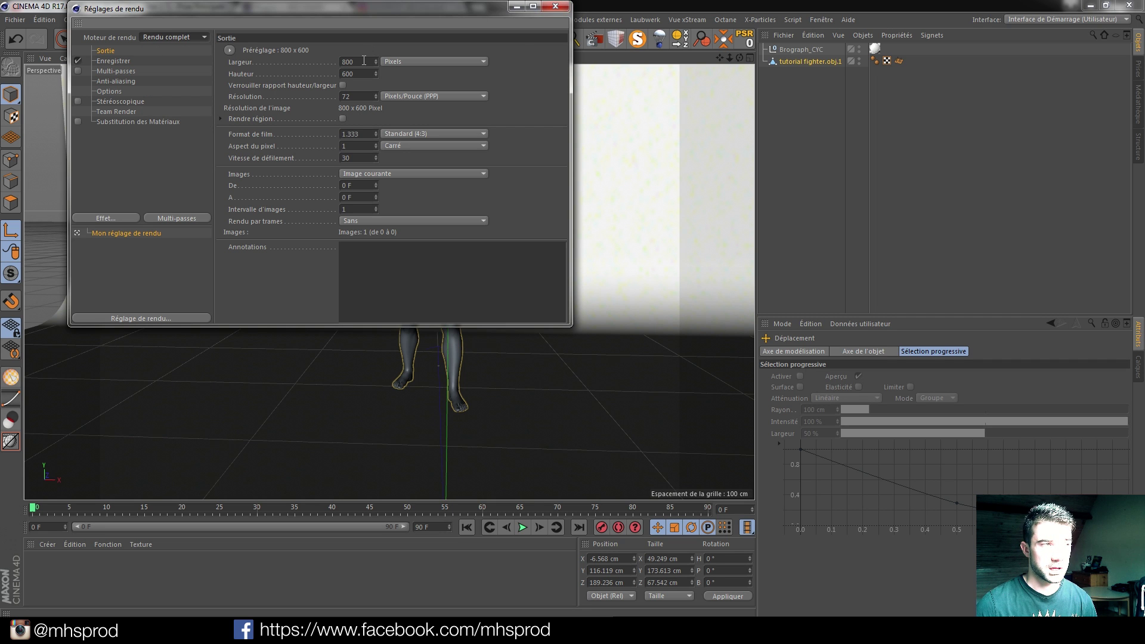
pyautogui.moveTo(364, 60); pyautogui.dragTo(341, 56)
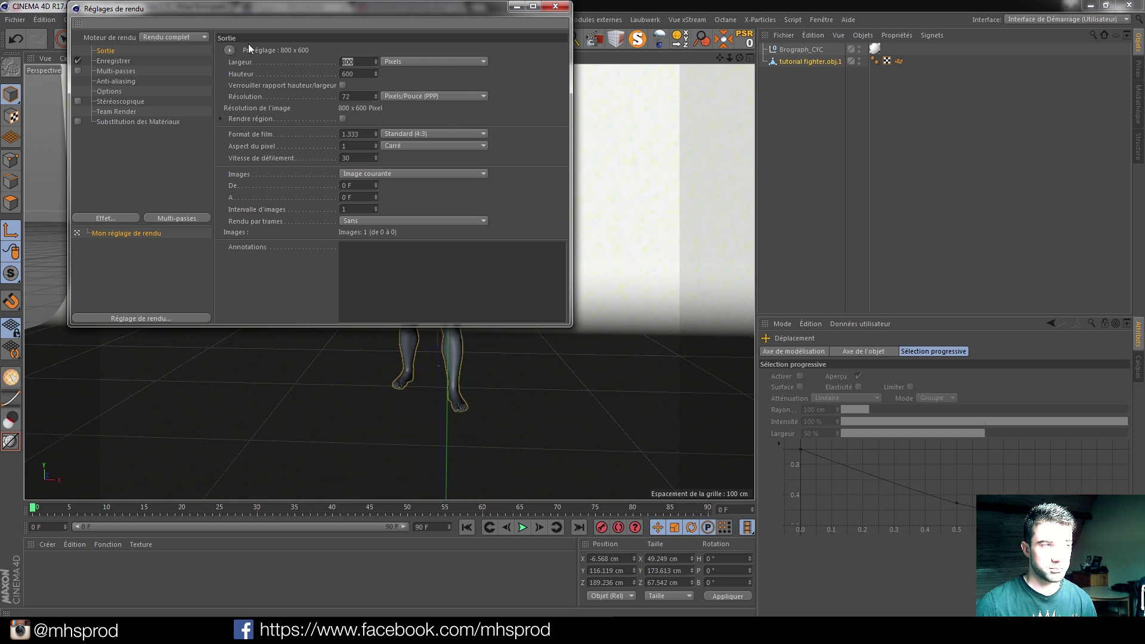
pyautogui.write('1920')
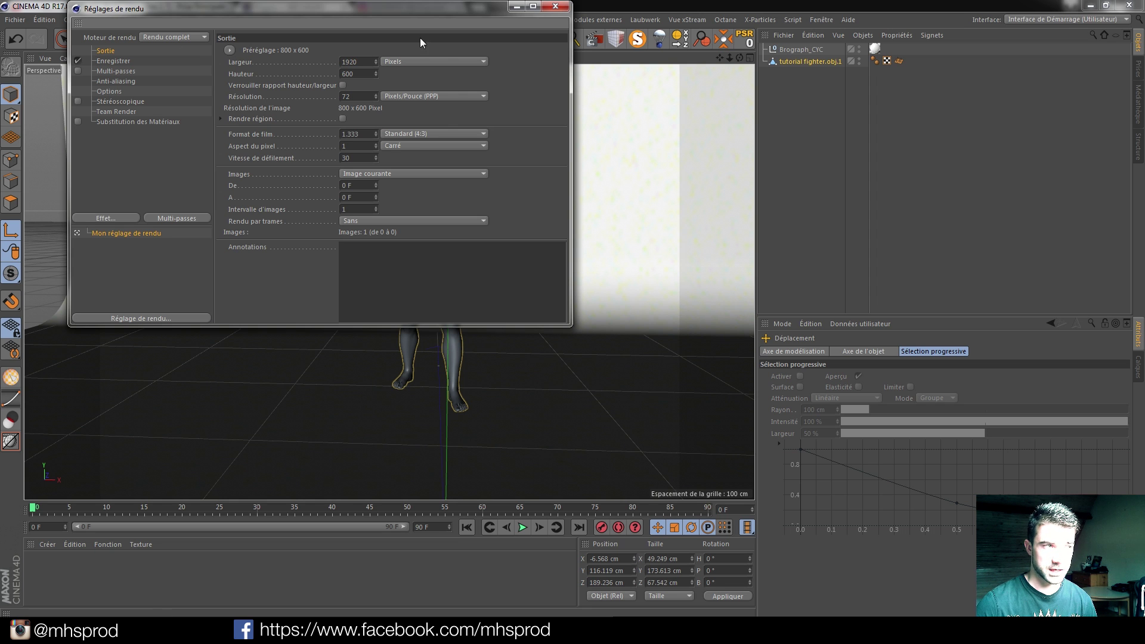
pyautogui.moveTo(359, 74); pyautogui.dragTo(340, 74)
pyautogui.write('1080')
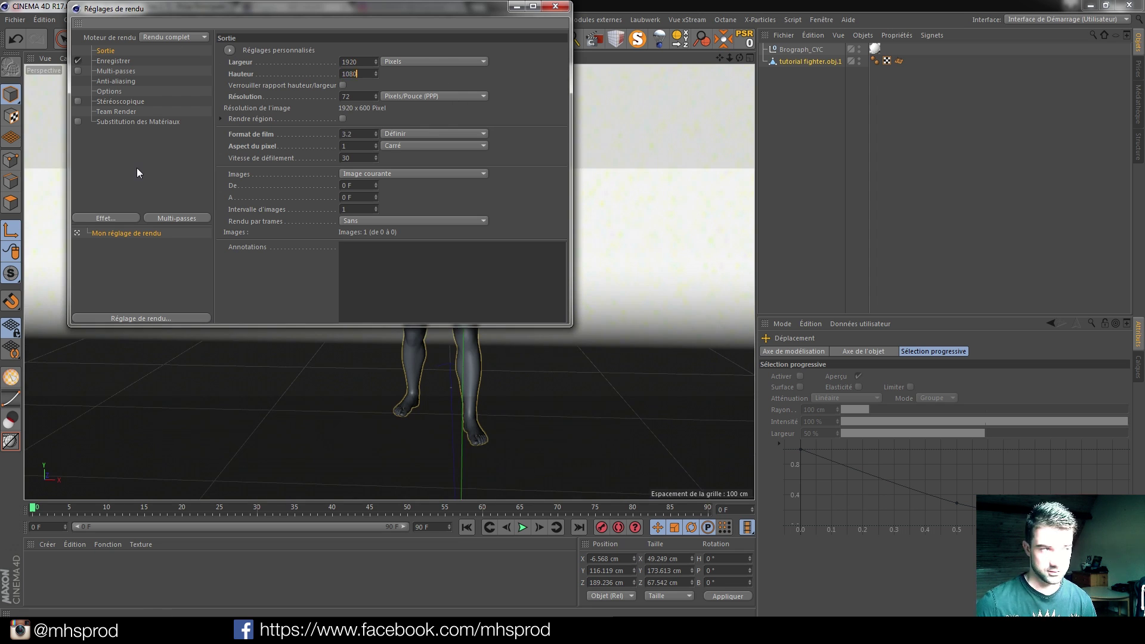
pyautogui.click(405, 82)
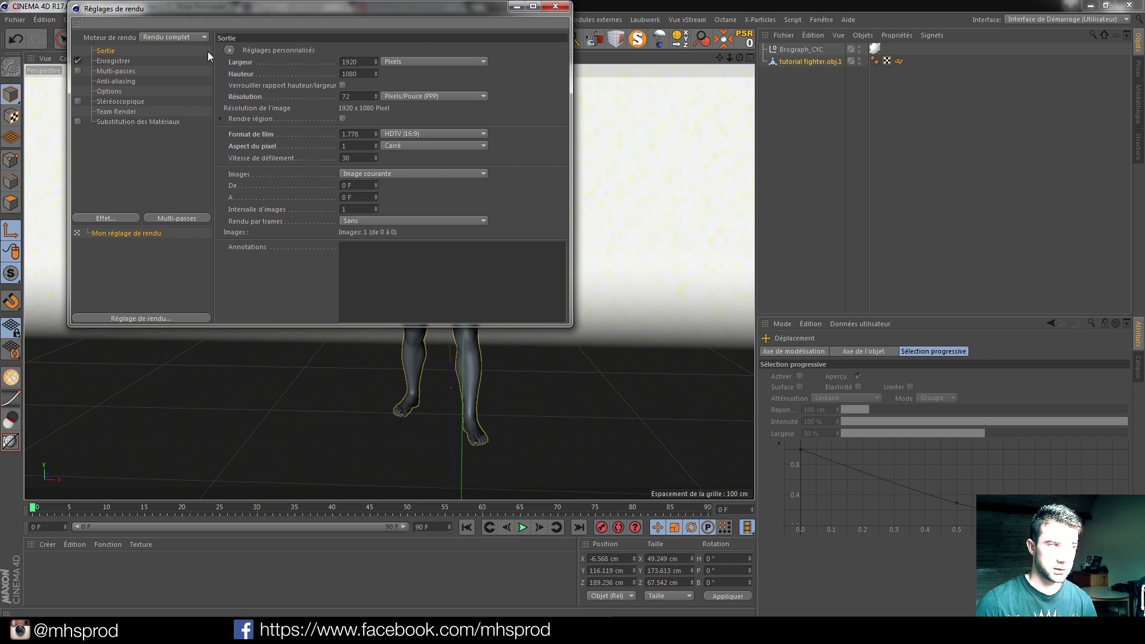
# Choose Octane Renderer as the render engine and close the render settings.
pyautogui.click(180, 34)
pyautogui.click(178, 80)
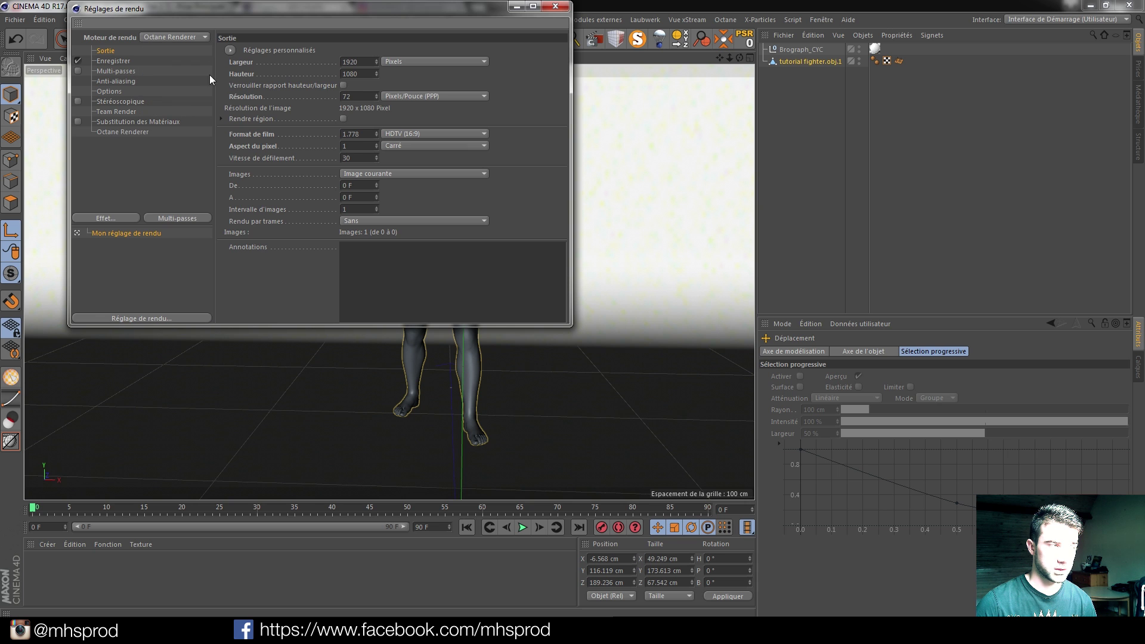
pyautogui.click(555, 6)
# Open the Octane Live Viewer, start a live render of the scene and fit its window beside the boxer.
pyautogui.click(725, 19)
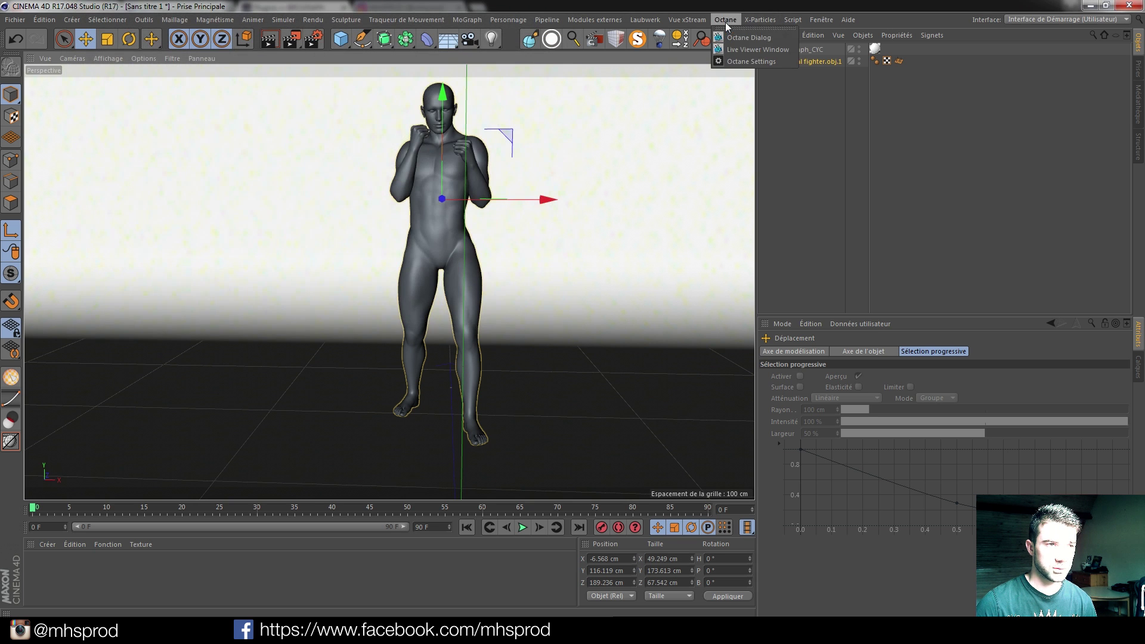
pyautogui.click(747, 50)
pyautogui.moveTo(6, 4); pyautogui.dragTo(678, 341)
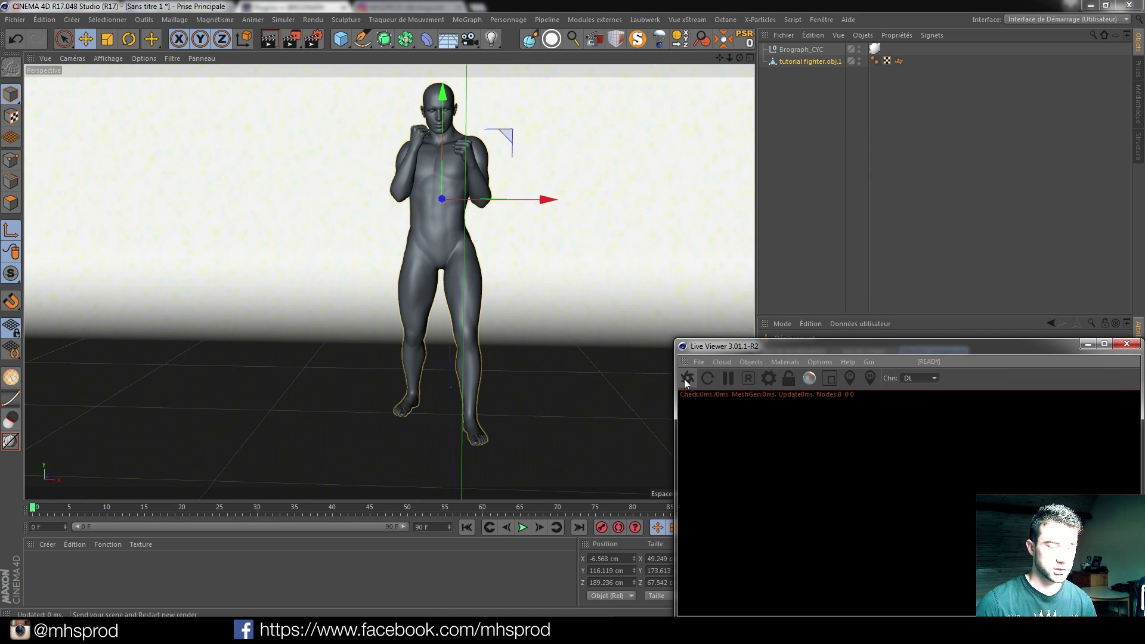
pyautogui.click(686, 378)
pyautogui.moveTo(810, 352); pyautogui.dragTo(679, 153)
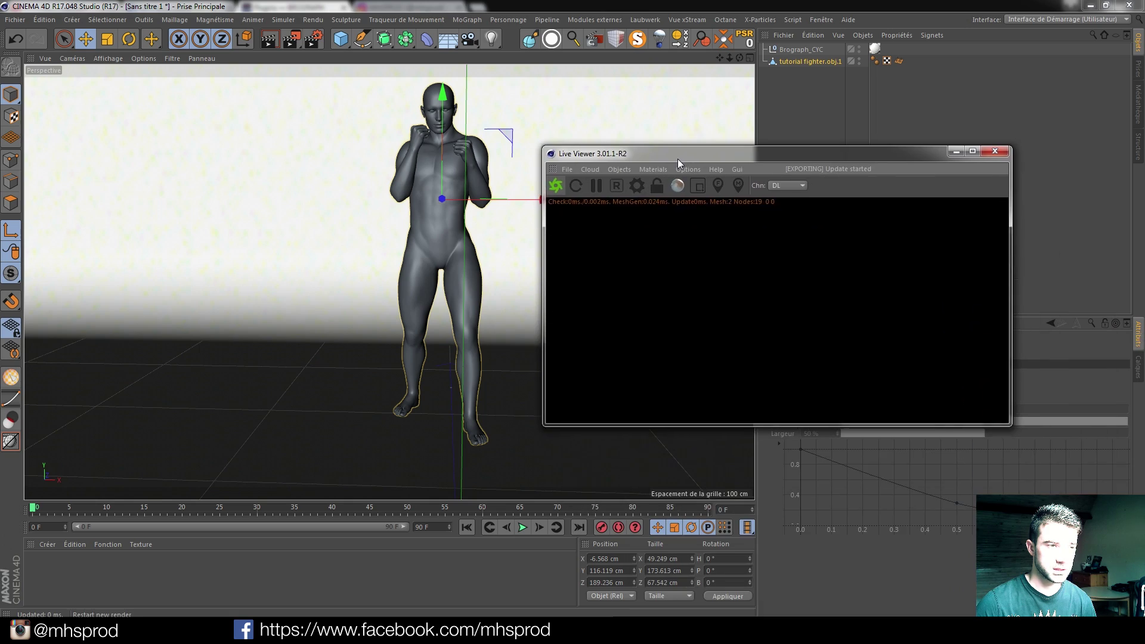
pyautogui.moveTo(545, 269); pyautogui.dragTo(680, 269)
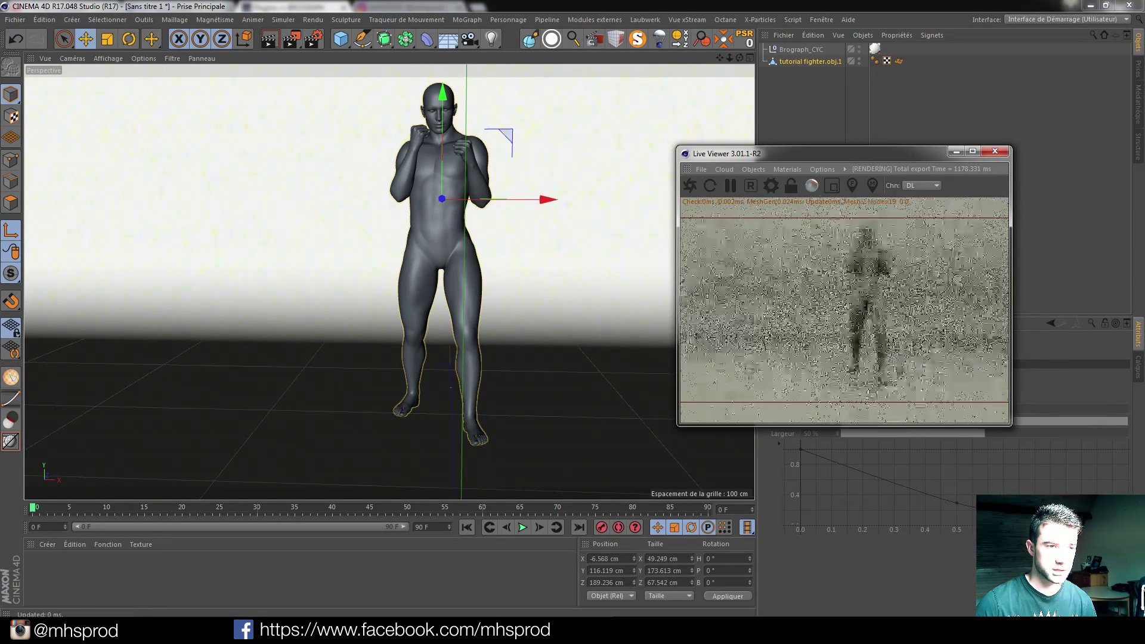
pyautogui.moveTo(861, 427); pyautogui.dragTo(861, 383)
pyautogui.keyDown('alt'); pyautogui.moveTo(465, 238); pyautogui.dragTo(393, 222); pyautogui.keyUp('alt')
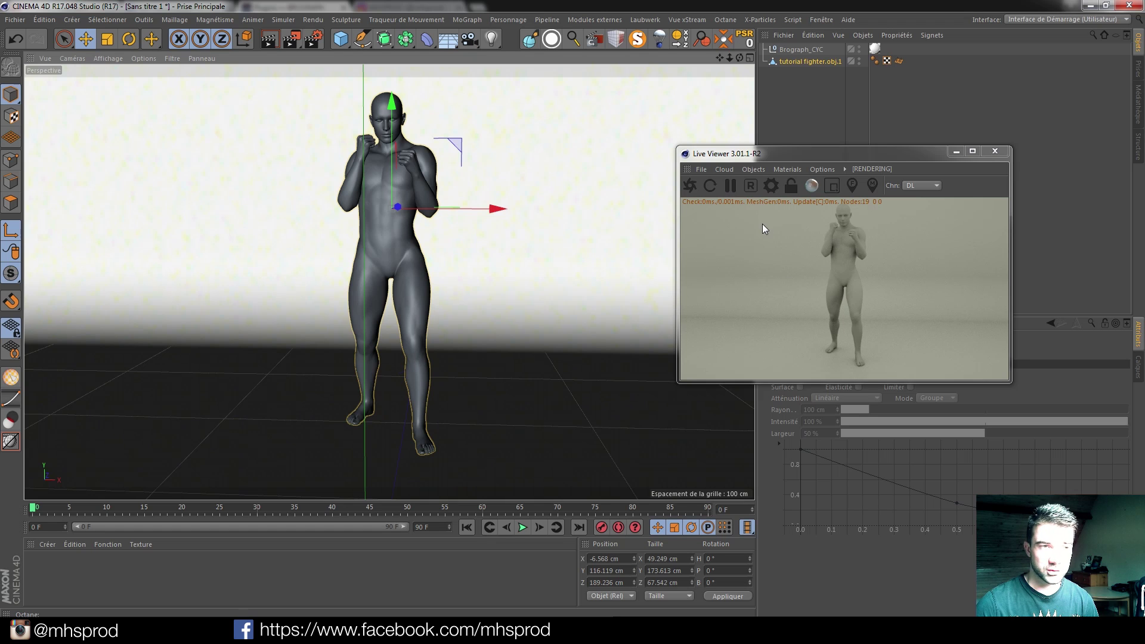
# Switch the Octane kernel to Pathtracing and set its maximum samples to 2048.
pyautogui.click(770, 185)
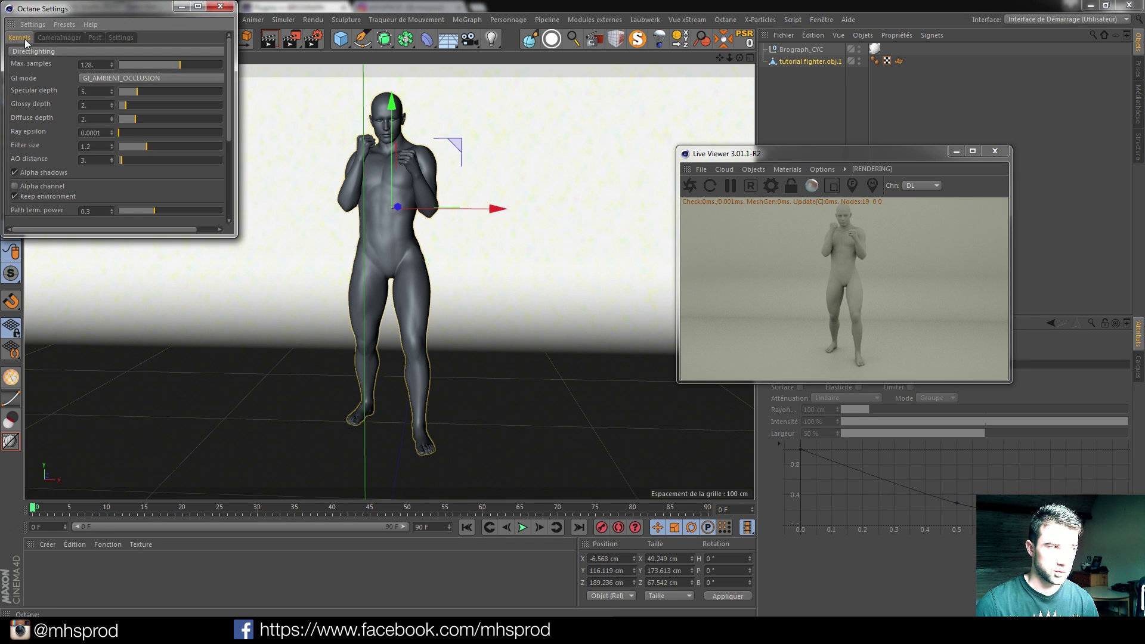
pyautogui.moveTo(84, 9); pyautogui.dragTo(508, 148)
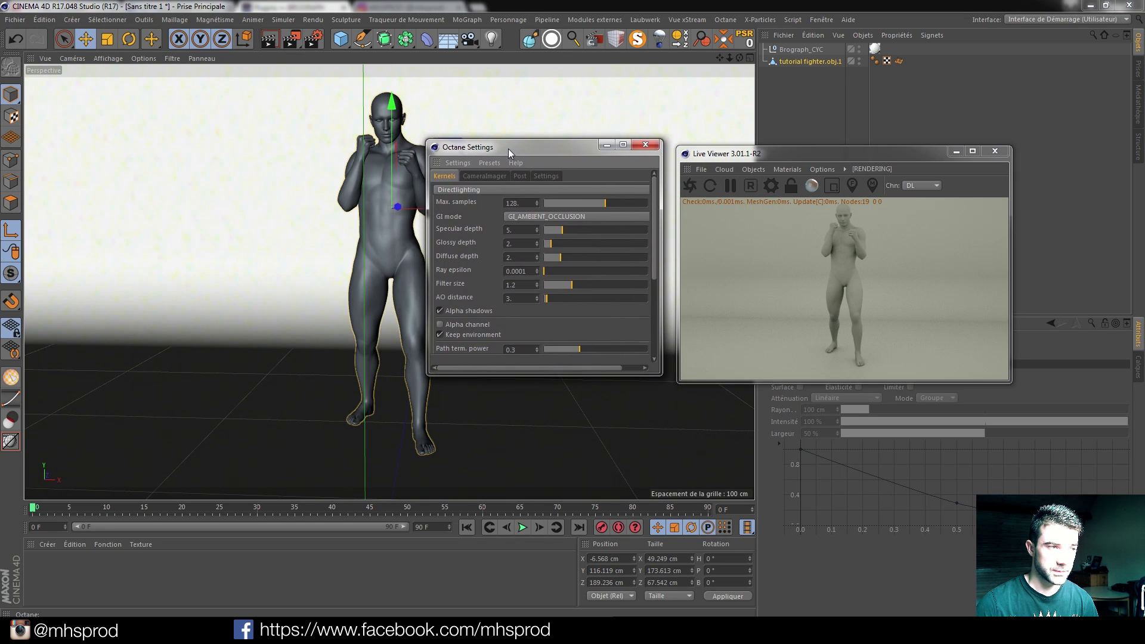
pyautogui.click(480, 190)
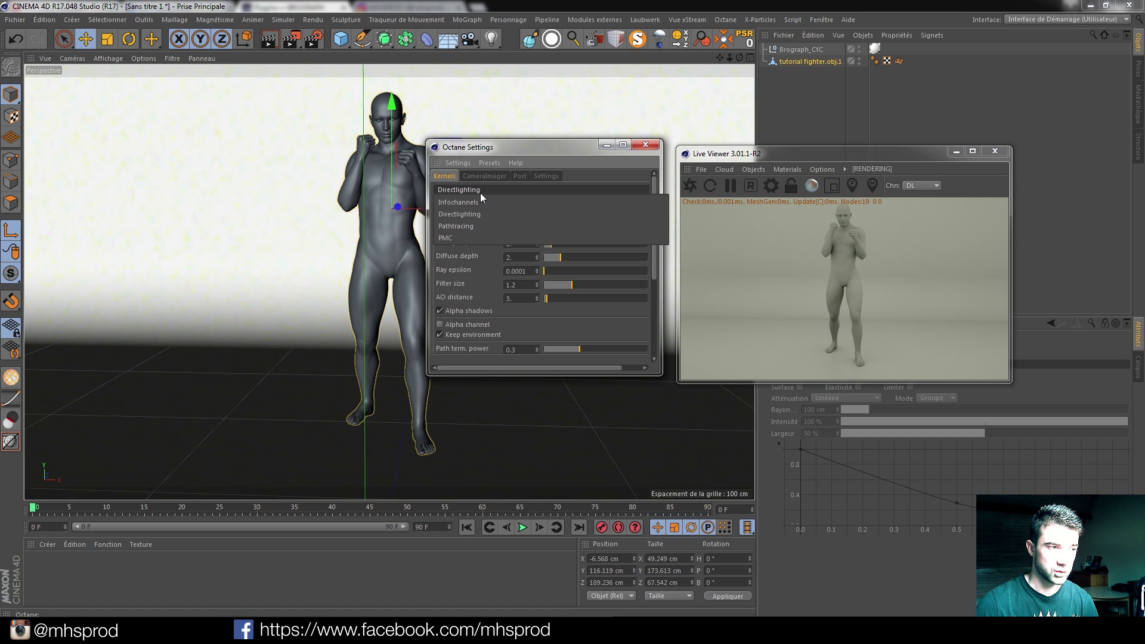
pyautogui.click(458, 227)
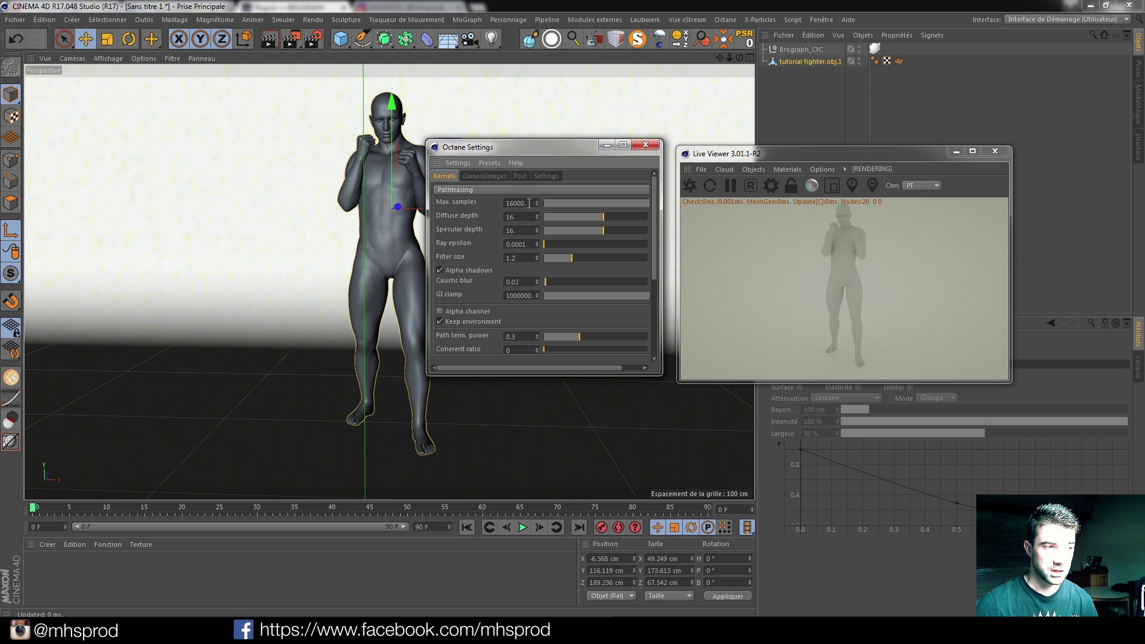
pyautogui.write('2048')
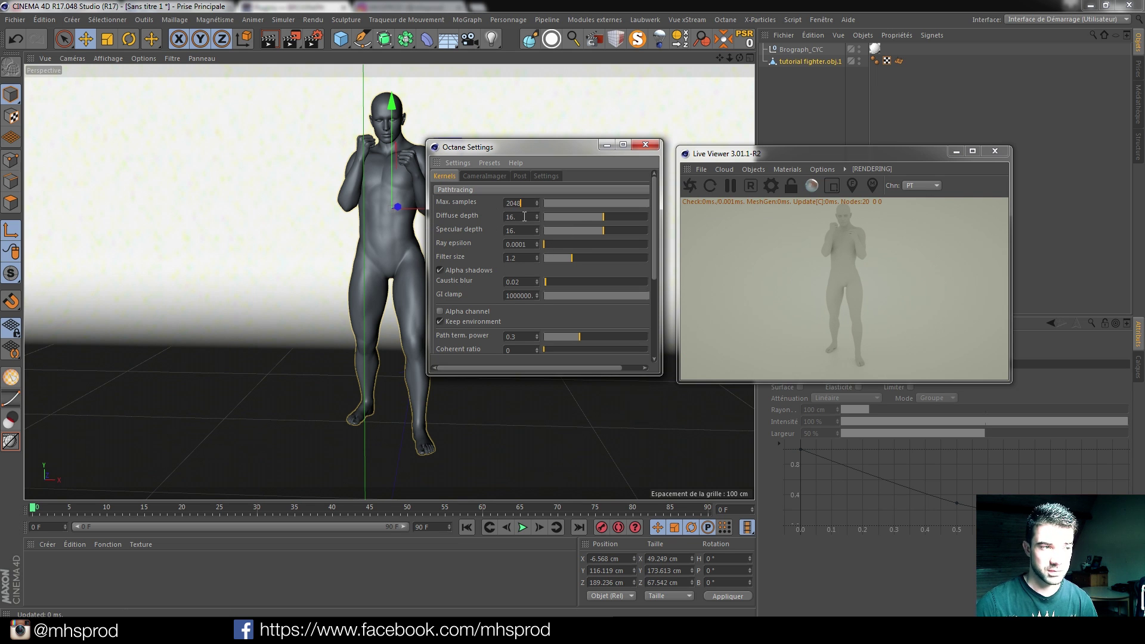
# Set both the diffuse depth and specular depth of the Pathtracing kernel to 8.
pyautogui.press('Tab')
pyautogui.write('8')
pyautogui.press('Tab')
pyautogui.write('8')
pyautogui.press('Return')
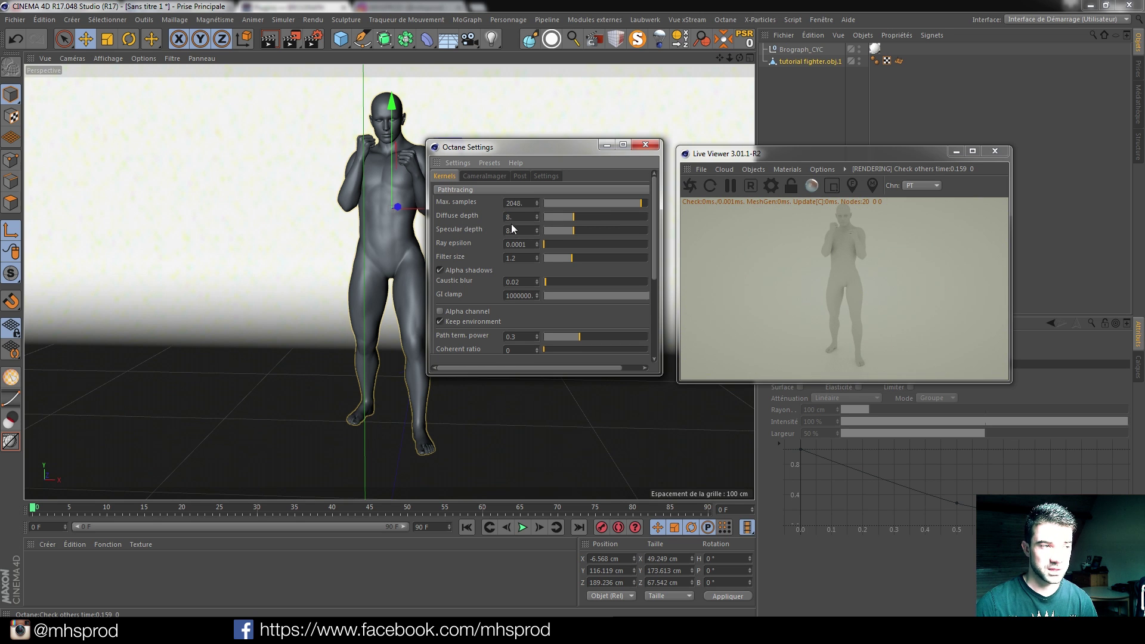
# Set the kernel's GI clamp to 0.7.
pyautogui.doubleClick(535, 296)
pyautogui.write('0')
pyautogui.press('Return')
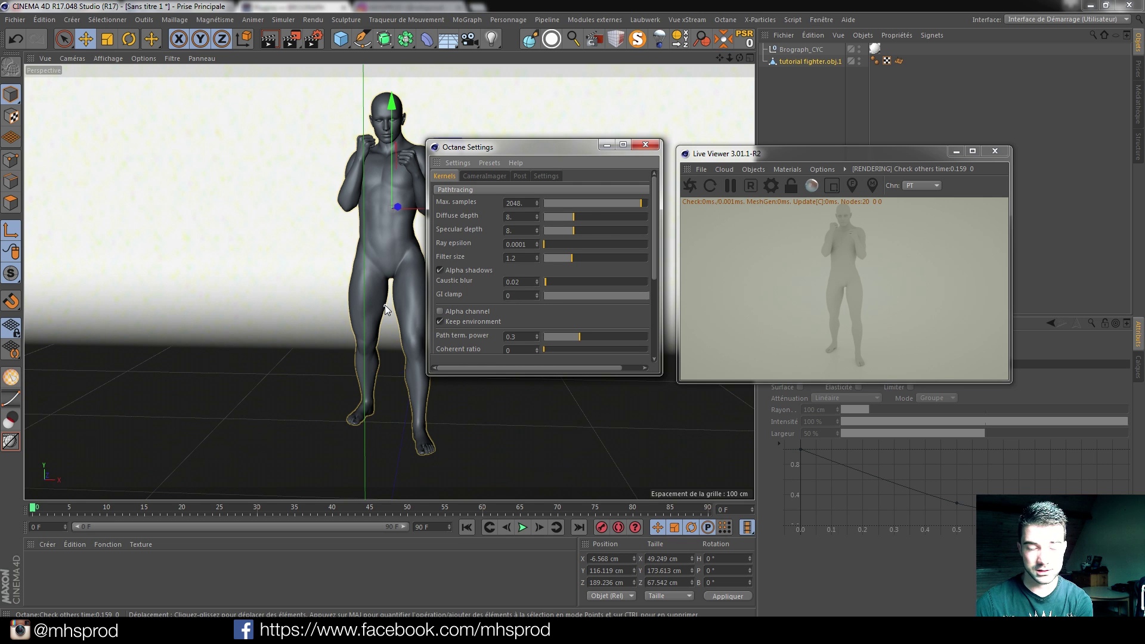
pyautogui.write('.7')
pyautogui.press('Return')
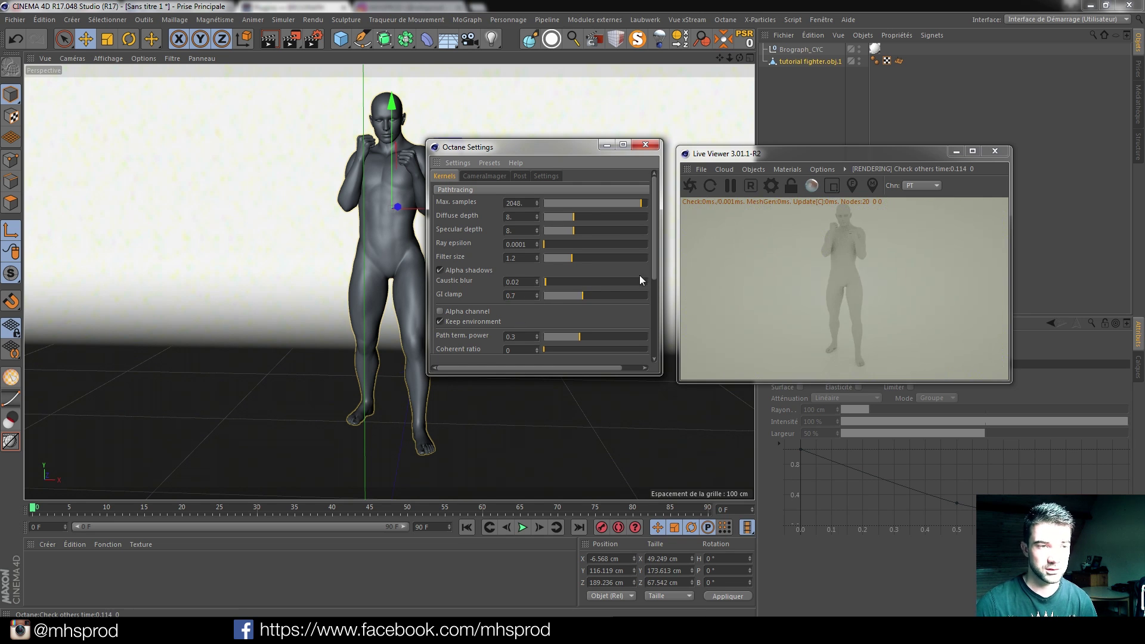
# Set coherent ratio to 0.45, parallel samples to 16 and max tile samples to 32, and close the Octane settings.
pyautogui.moveTo(654, 249); pyautogui.dragTo(648, 284)
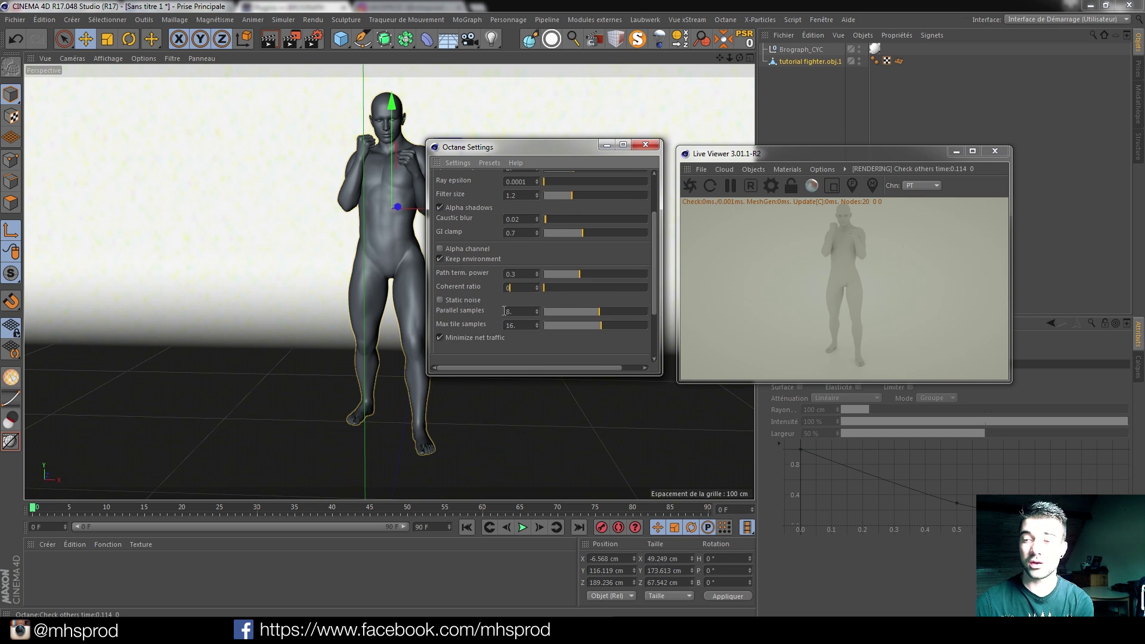
pyautogui.write('0.45')
pyautogui.press('Return')
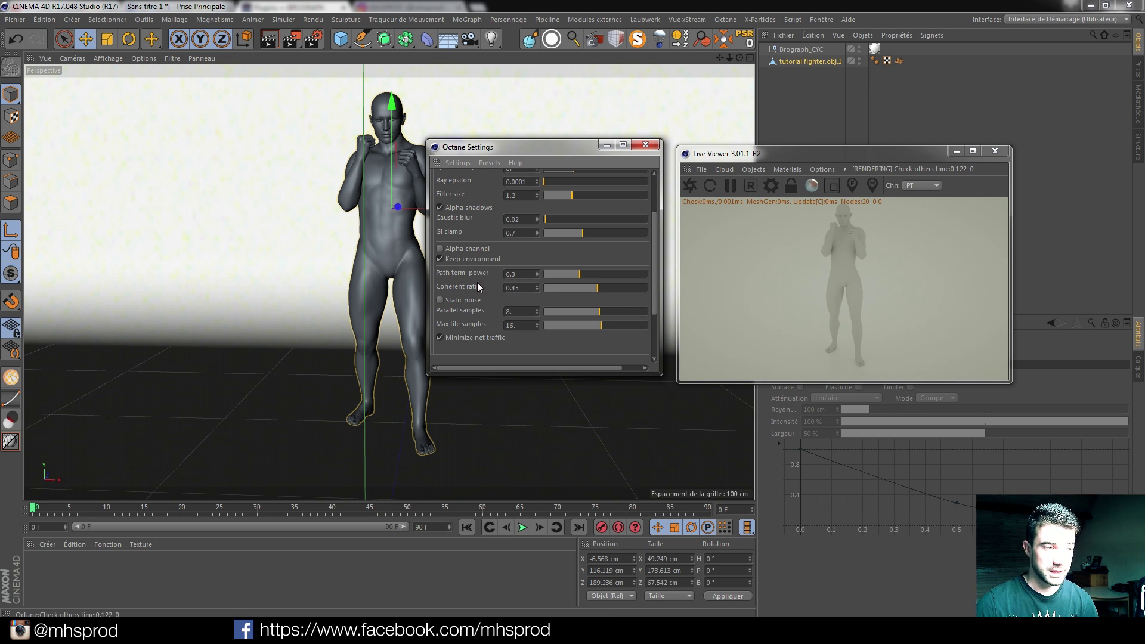
pyautogui.moveTo(589, 313); pyautogui.dragTo(838, 318)
pyautogui.moveTo(595, 325); pyautogui.dragTo(806, 336)
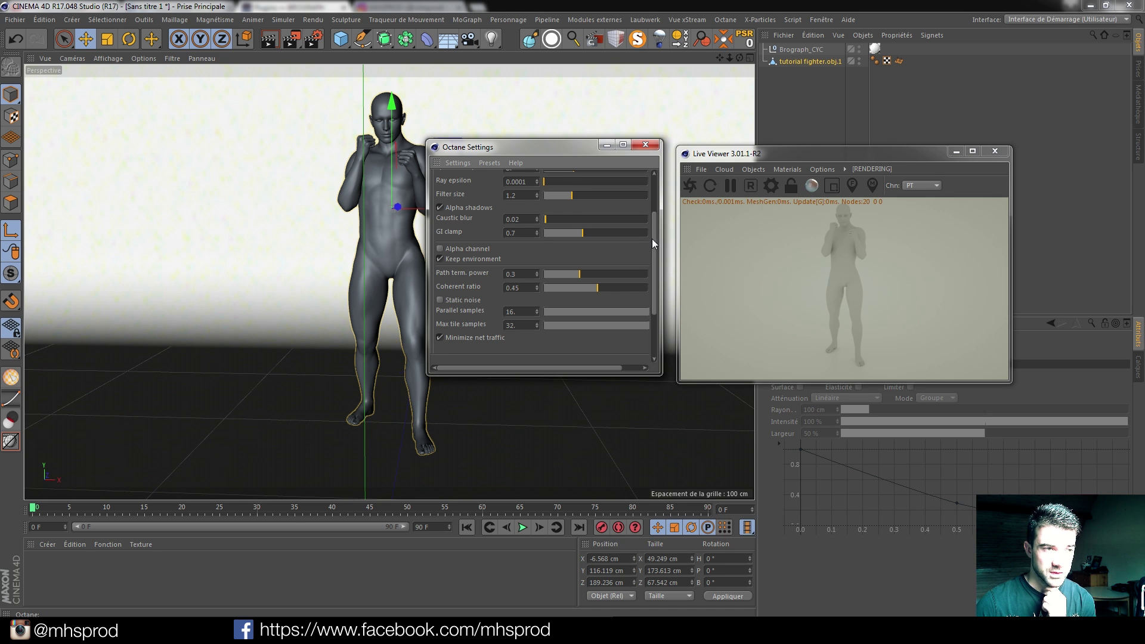
pyautogui.moveTo(653, 239); pyautogui.dragTo(654, 197)
pyautogui.click(645, 144)
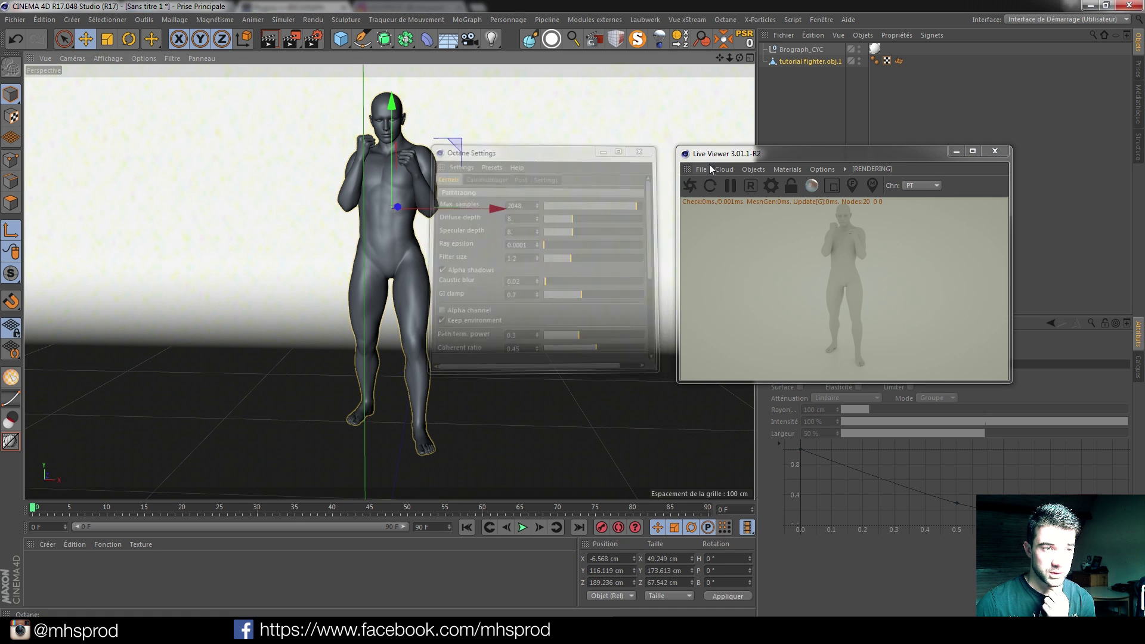
# Add an Octane Camera to the scene.
pyautogui.click(753, 169)
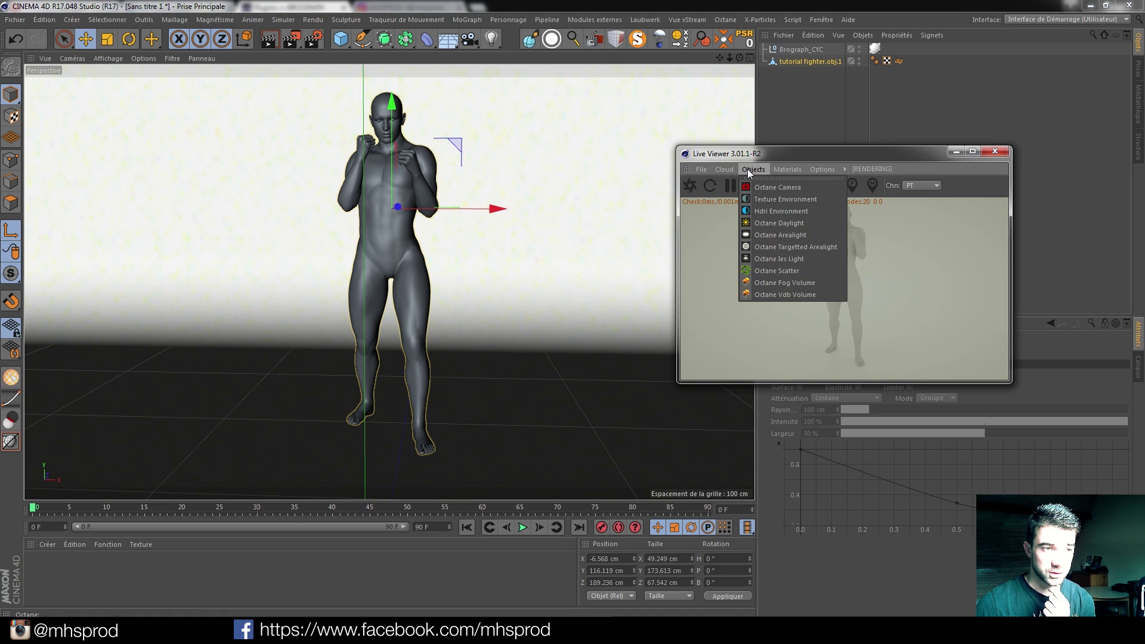
pyautogui.click(774, 187)
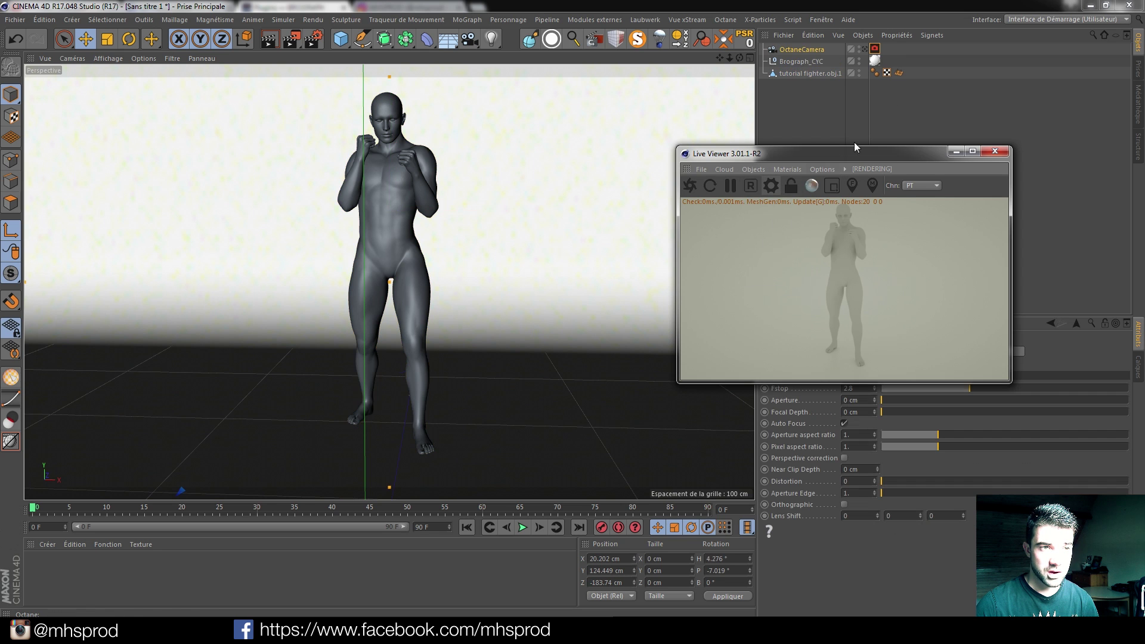
pyautogui.doubleClick(859, 48)
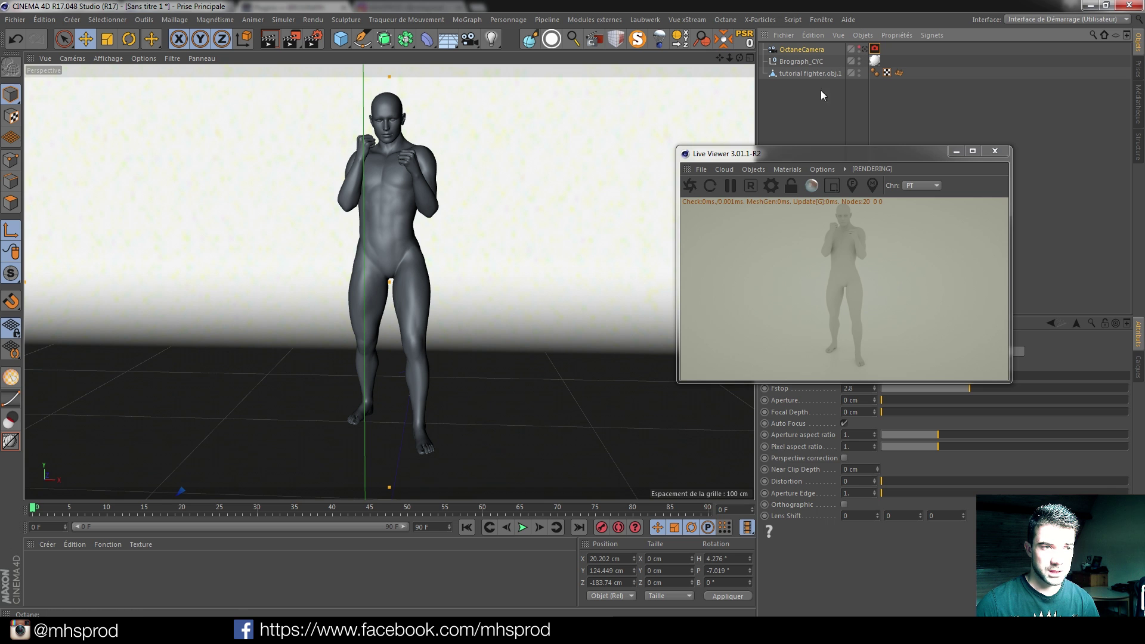
# Add an Octane HDRI Environment to the scene and move the Live Viewer clear of the object attributes.
pyautogui.click(752, 172)
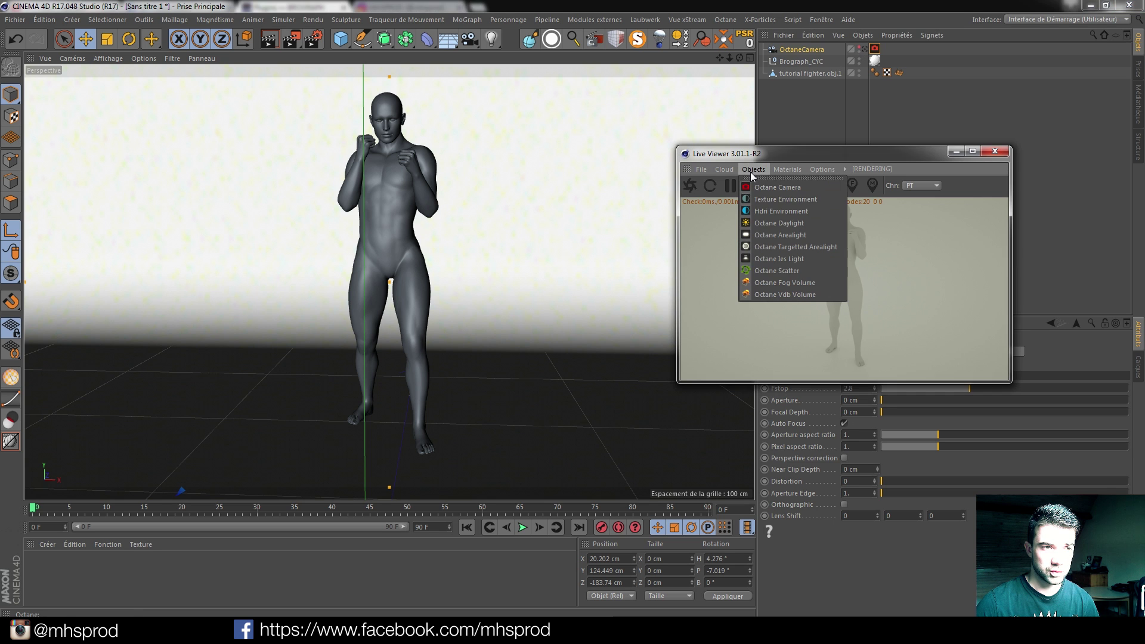
pyautogui.click(767, 207)
pyautogui.moveTo(862, 157); pyautogui.dragTo(632, 122)
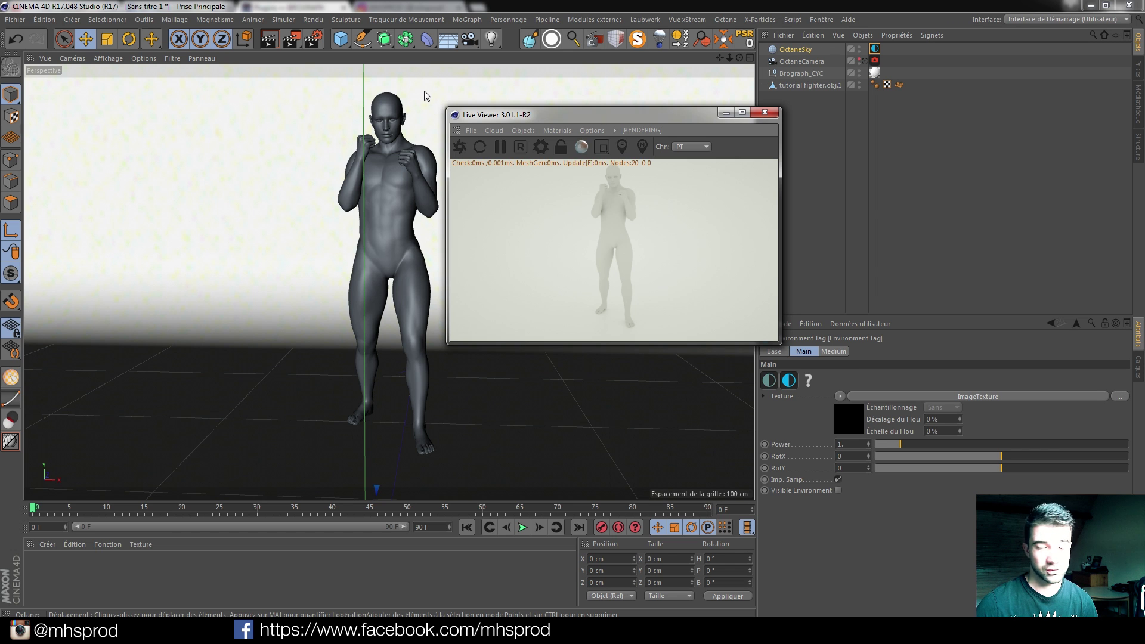
pyautogui.click(316, 45)
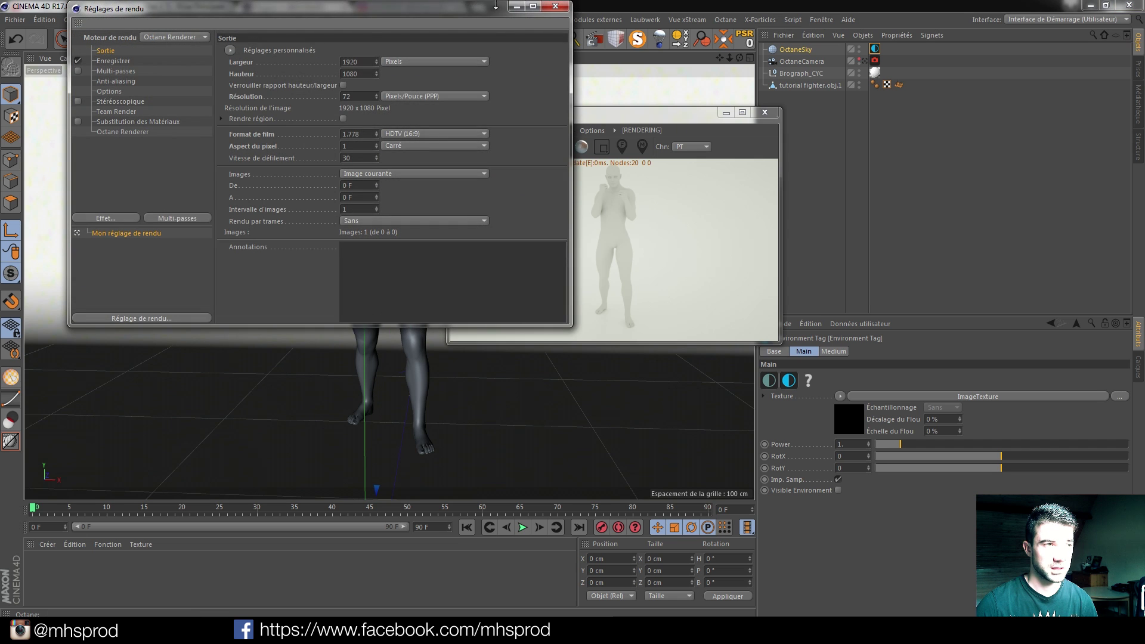
pyautogui.click(554, 7)
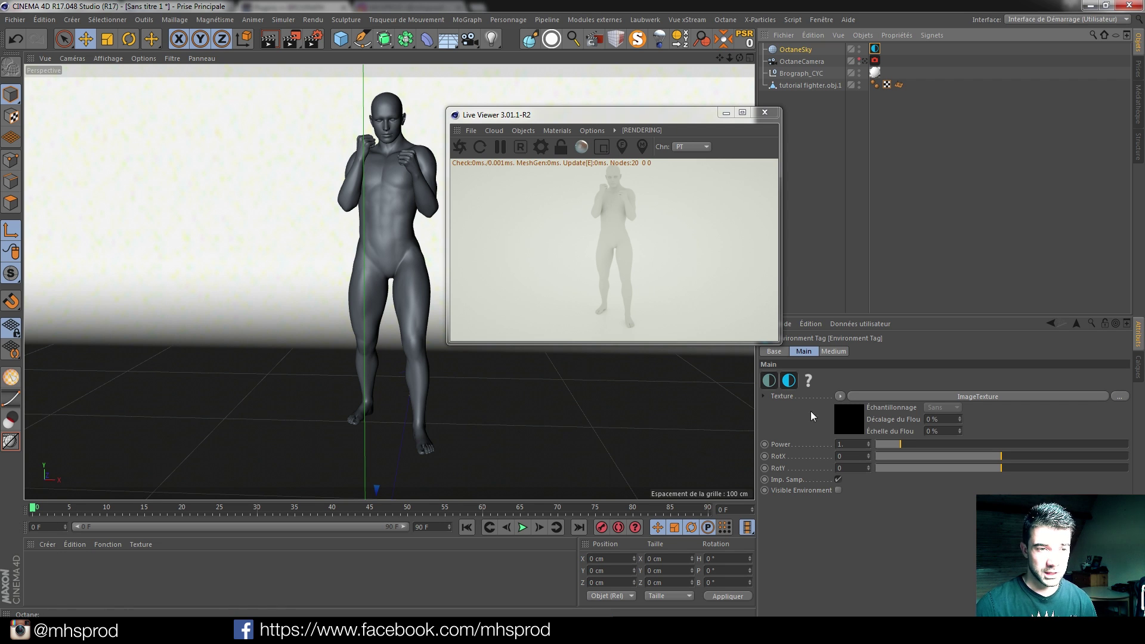
# Load McDonaldsParkingLot.hdr from the GSG HDR Files Collection as the sky environment's image texture.
pyautogui.click(997, 395)
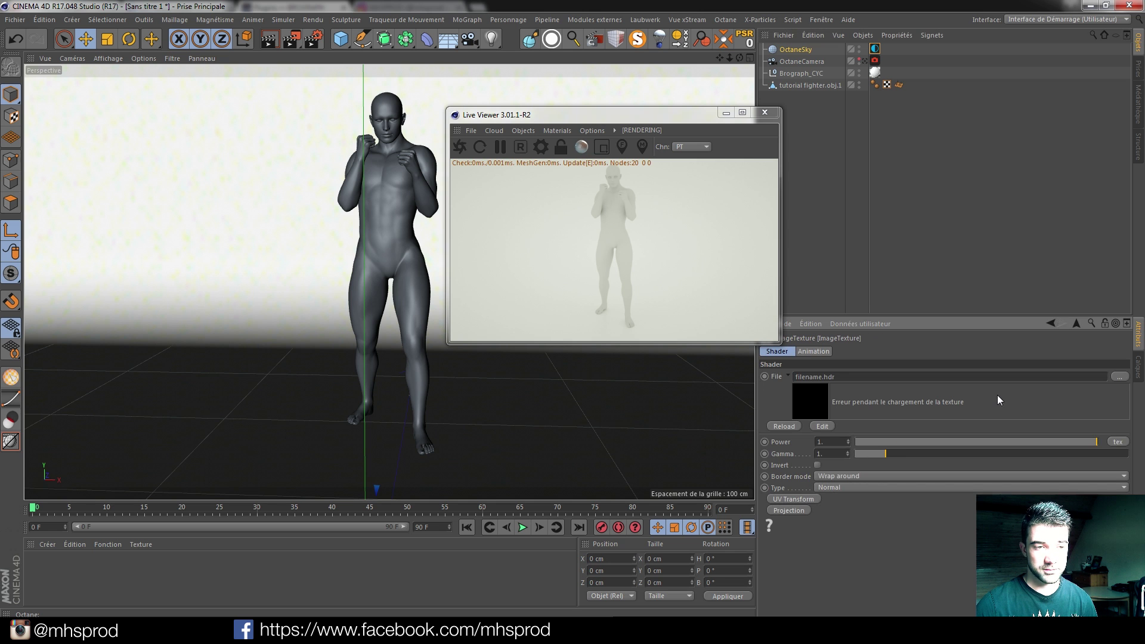
pyautogui.click(1120, 380)
pyautogui.moveTo(713, 98); pyautogui.dragTo(713, 224)
pyautogui.doubleClick(276, 318)
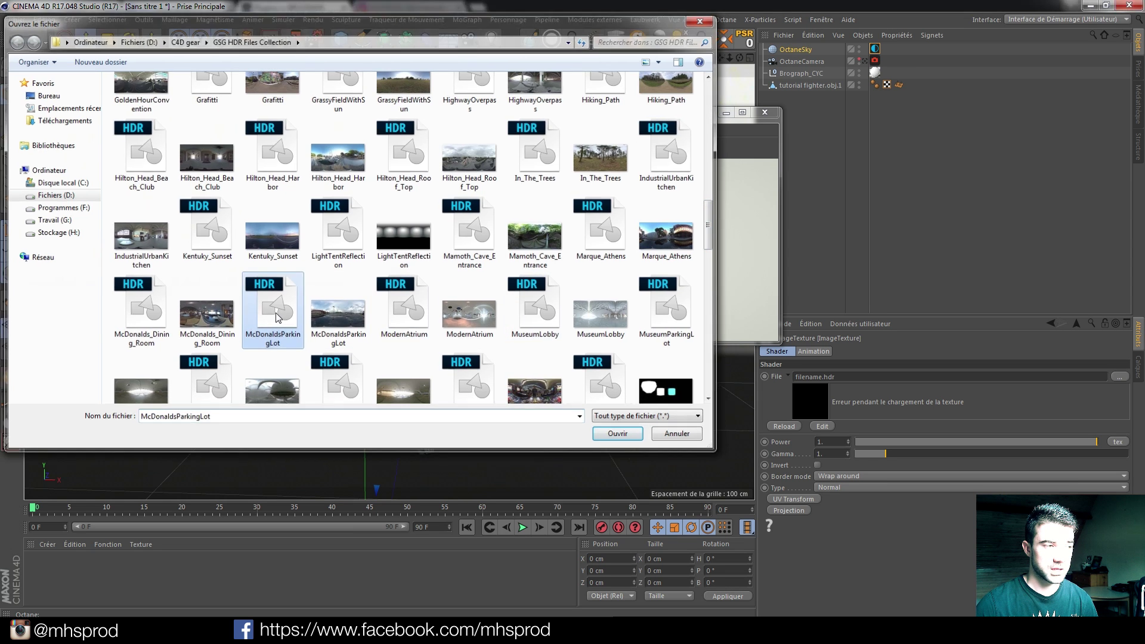
pyautogui.click(657, 356)
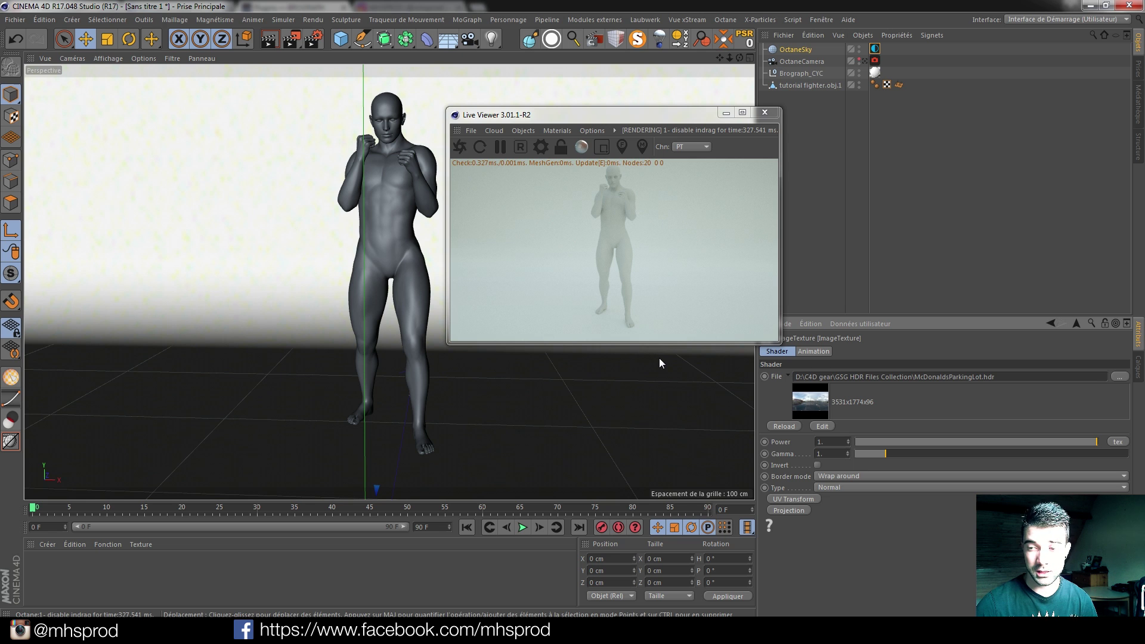
# Set the power of the HDR image texture to 0.25.
pyautogui.doubleClick(833, 443)
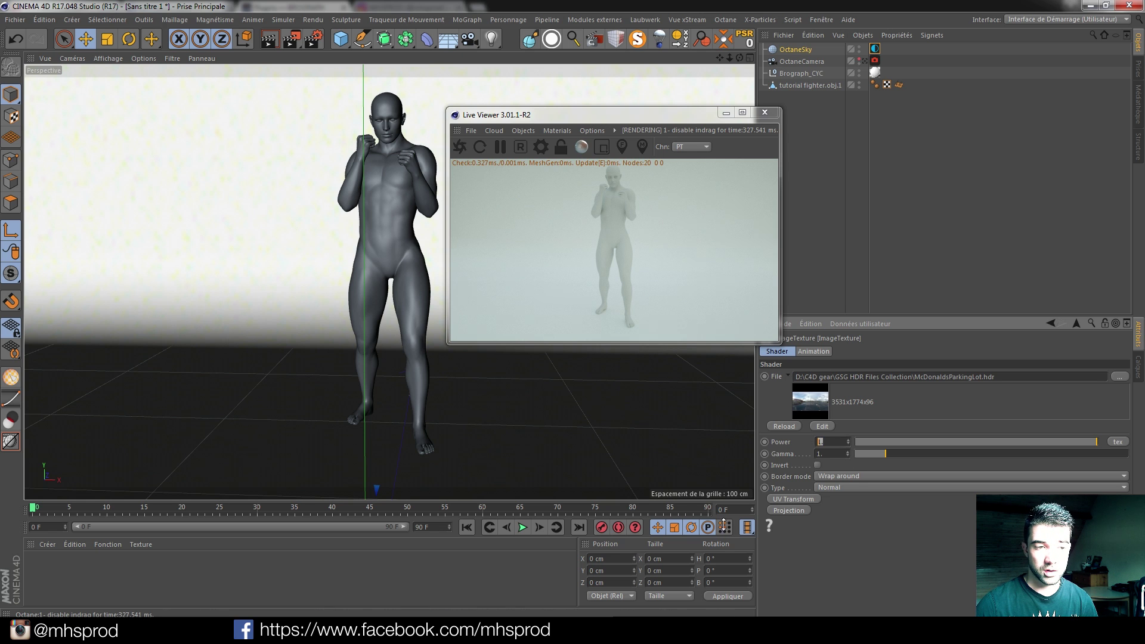
pyautogui.write('0')
pyautogui.press('Return')
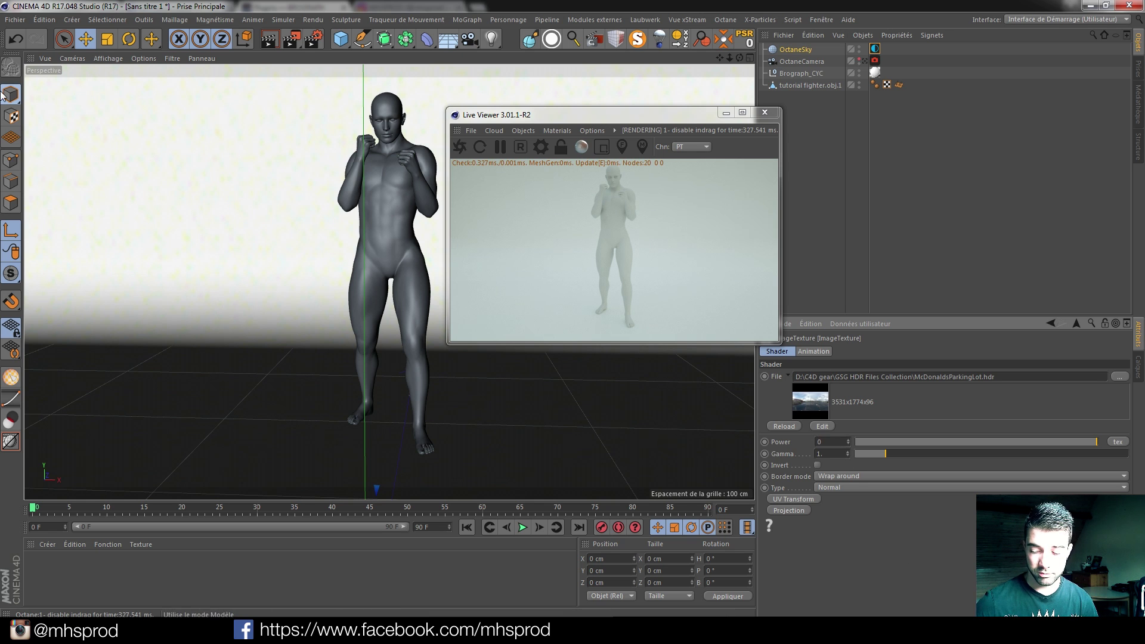
pyautogui.write('.25')
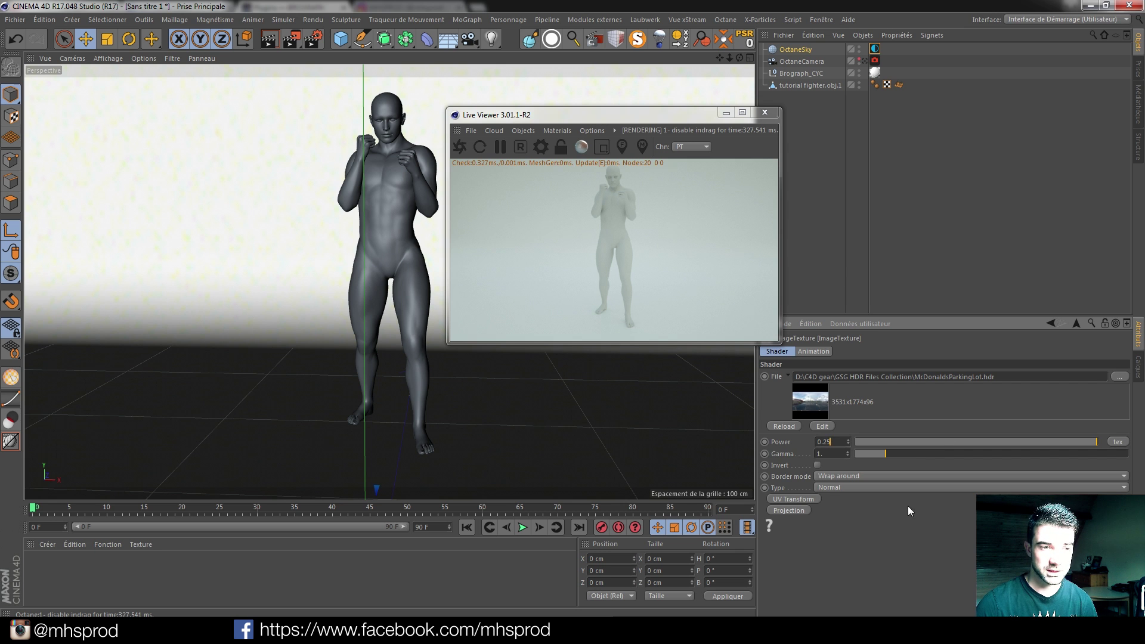
pyautogui.press('Return')
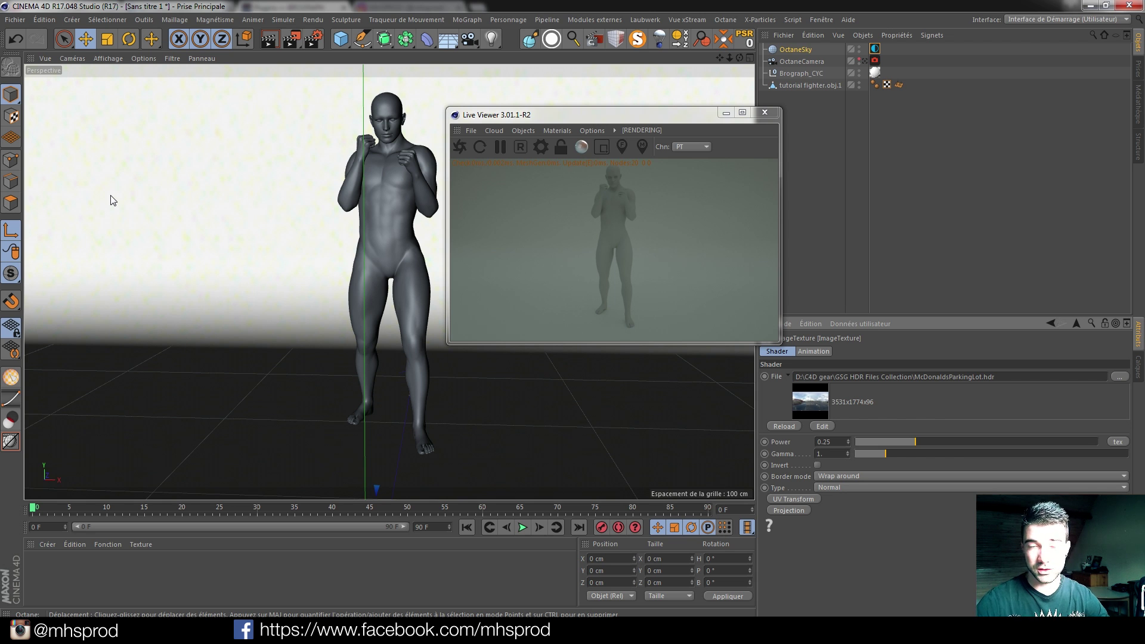
# Add the Brograph Softbox light from the content library and target it at the tutorial fighter.obj.1 object.
pyautogui.click(532, 131)
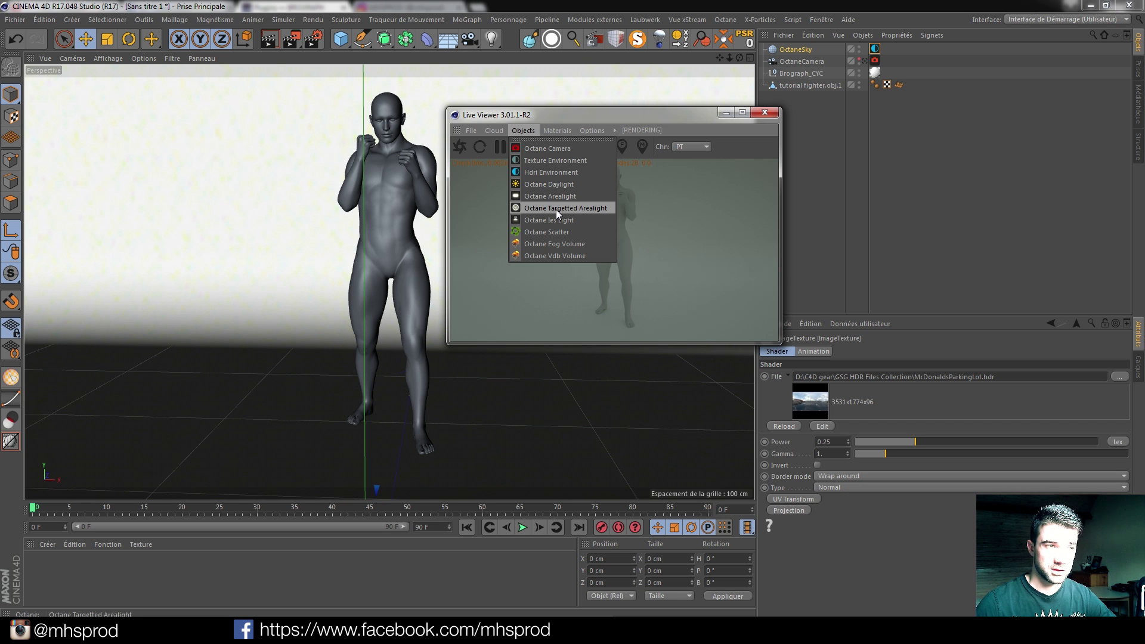
pyautogui.click(679, 230)
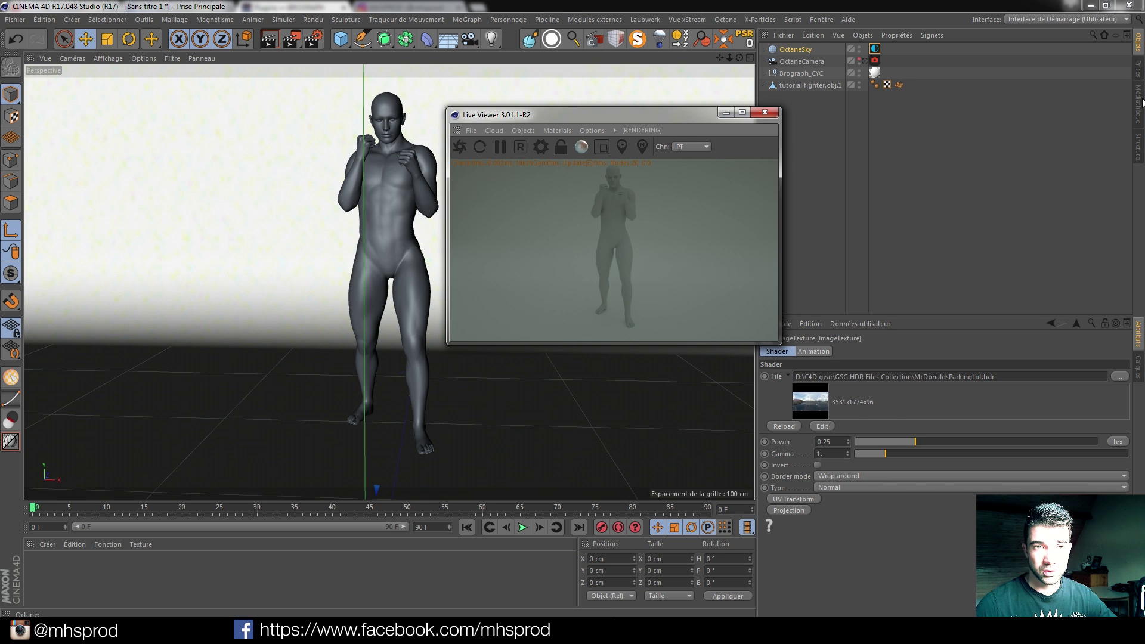
pyautogui.click(1139, 102)
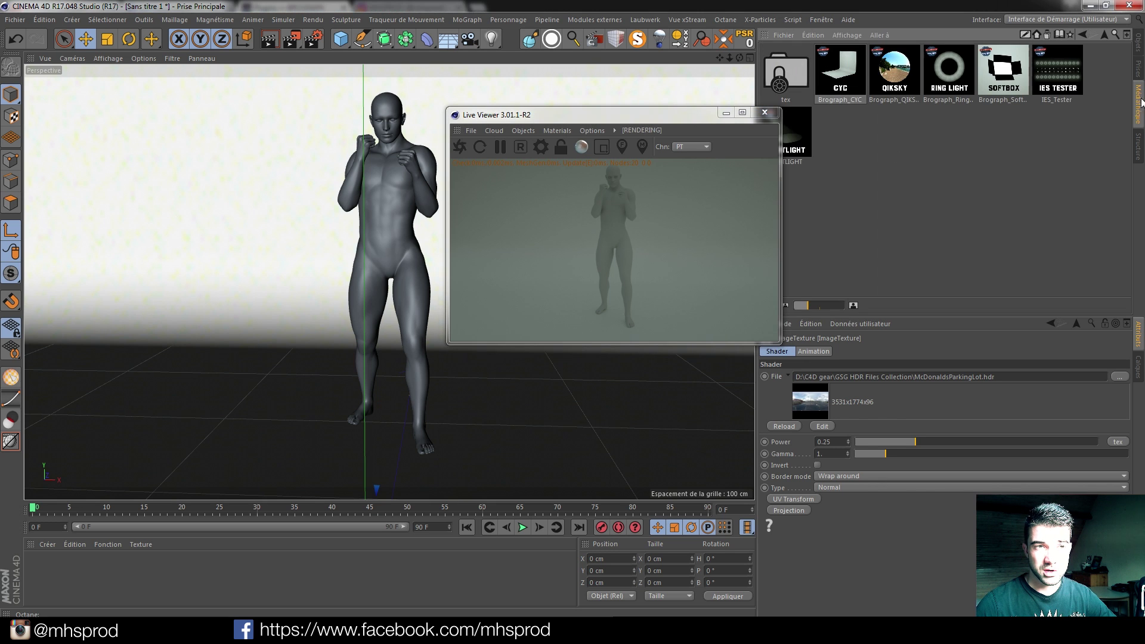
pyautogui.doubleClick(1003, 72)
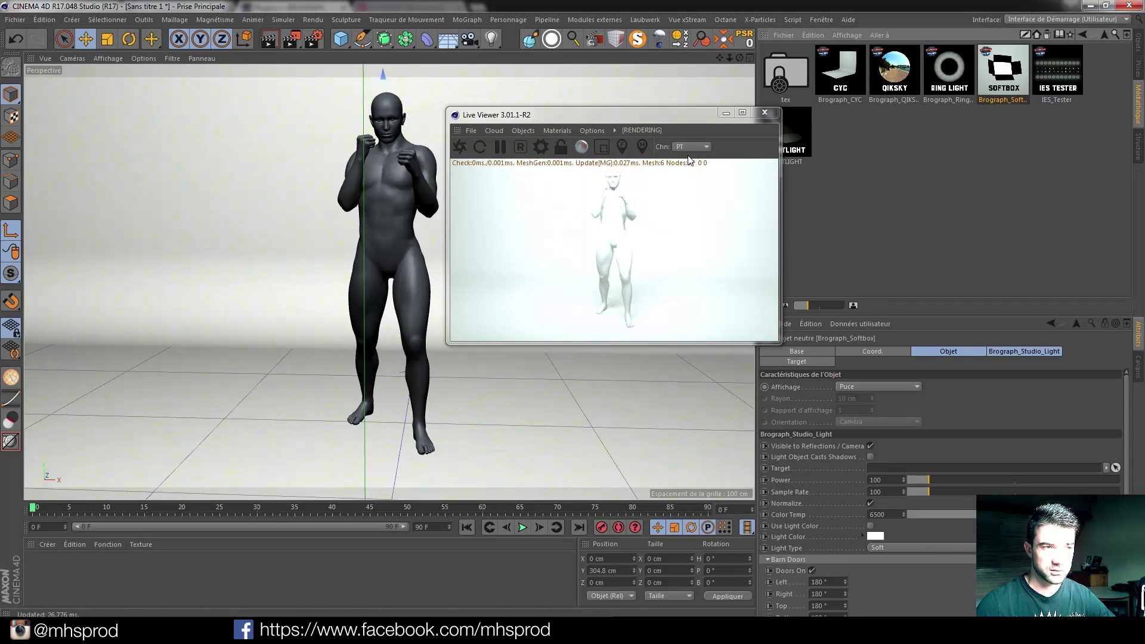
pyautogui.moveTo(630, 113); pyautogui.dragTo(217, 158)
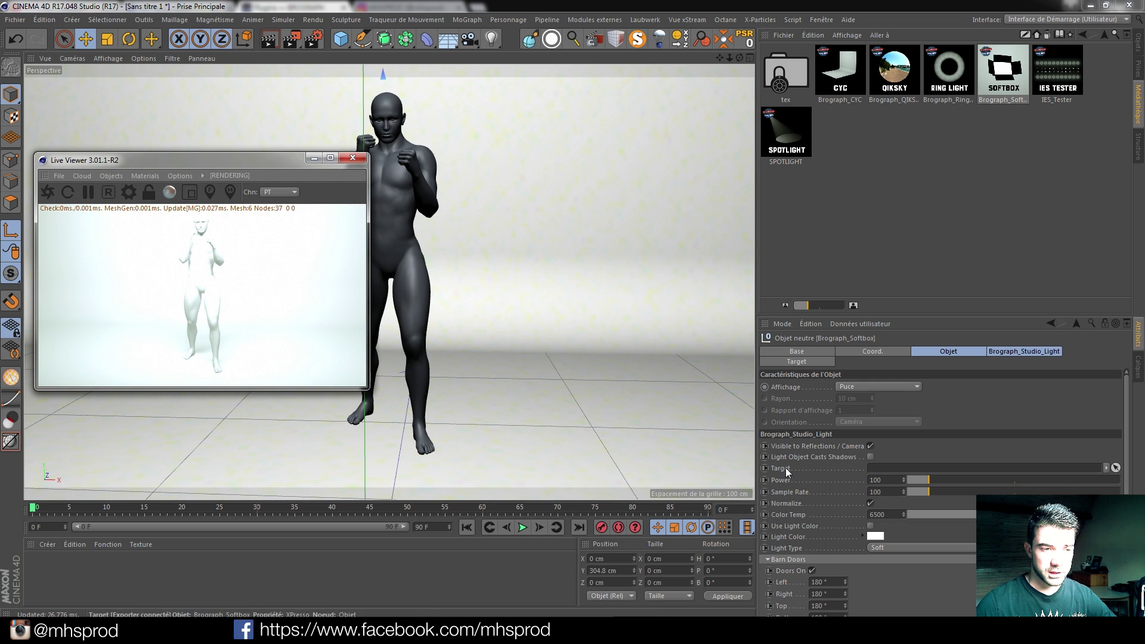
pyautogui.click(1137, 51)
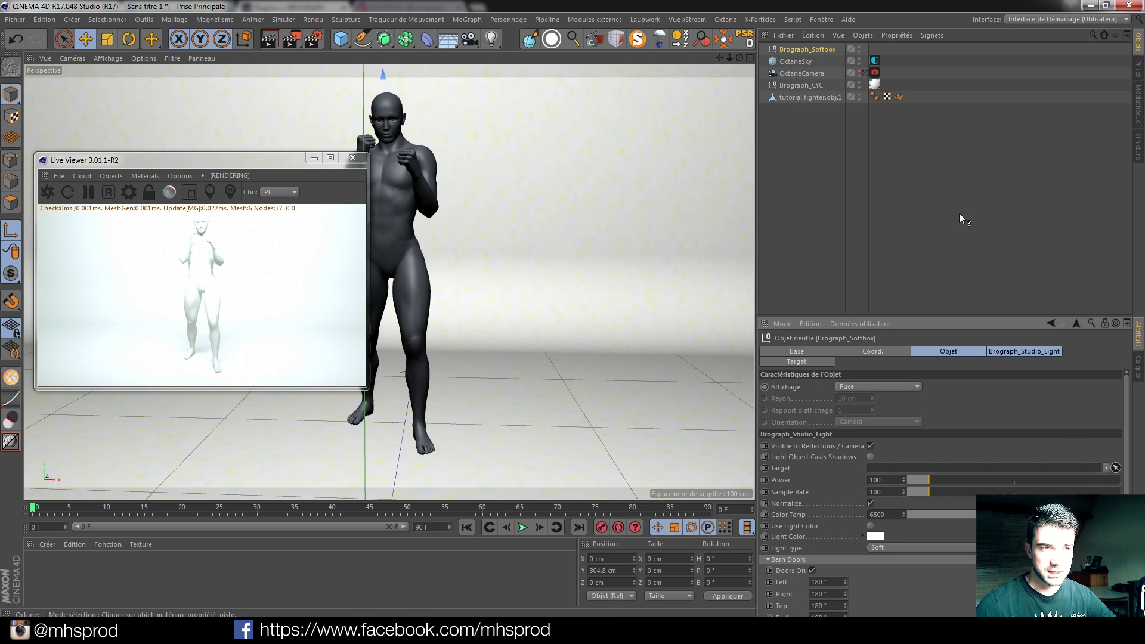
pyautogui.click(794, 98)
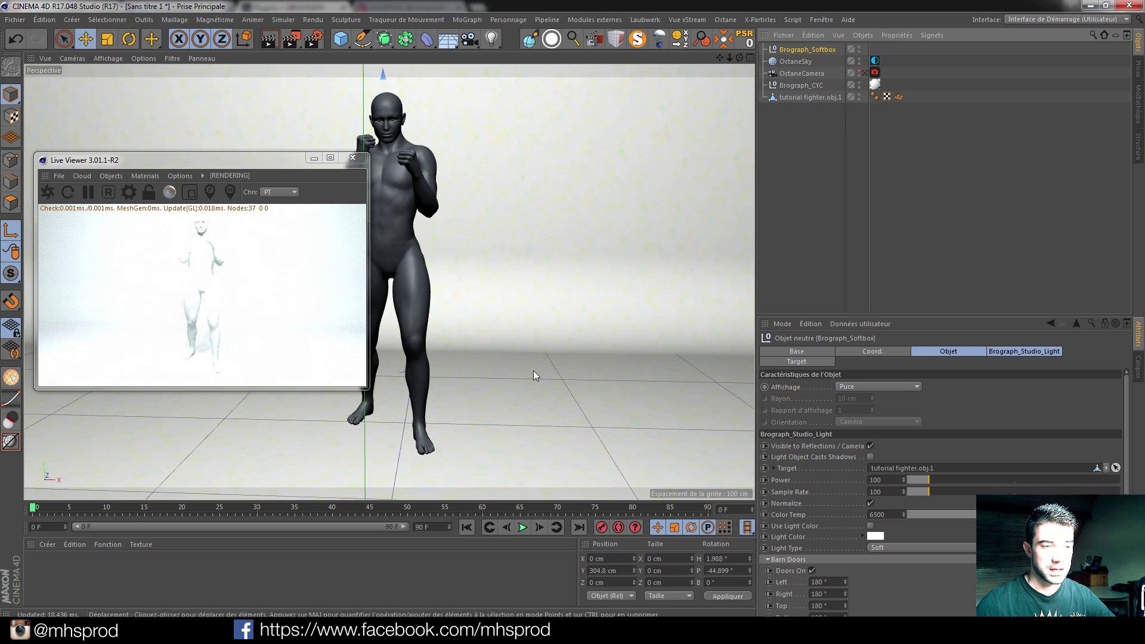
# Set the softbox's power to 10, its sample rate to 200 and its color temperature to 7500.
pyautogui.moveTo(882, 480); pyautogui.dragTo(858, 482)
pyautogui.write('10')
pyautogui.press('Tab')
pyautogui.write('20')
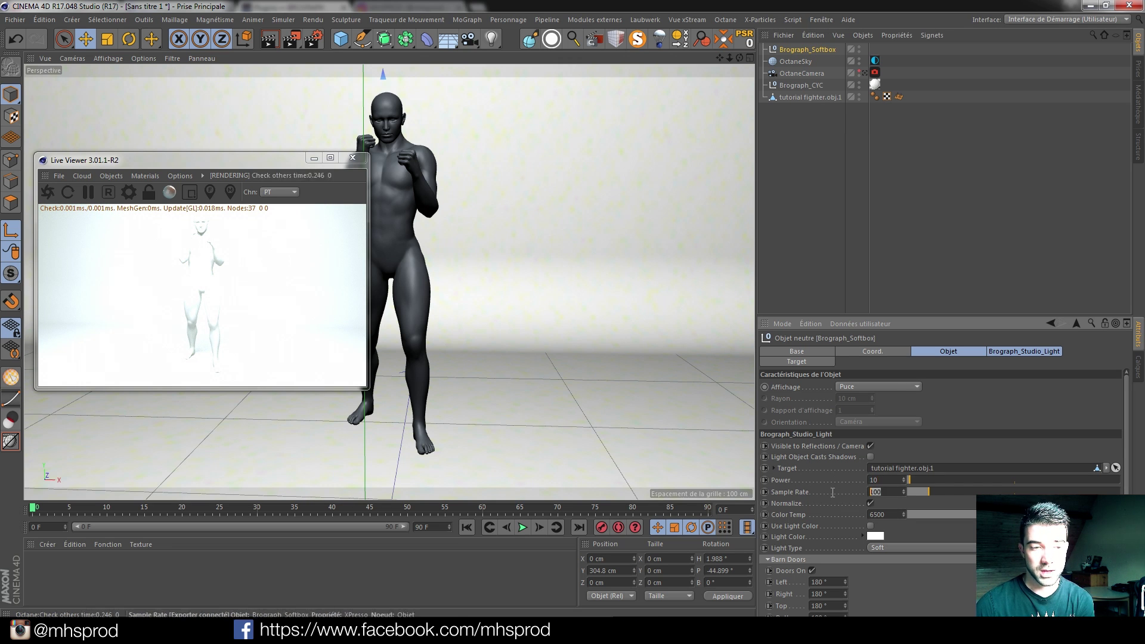
pyautogui.write('0')
pyautogui.press('Return')
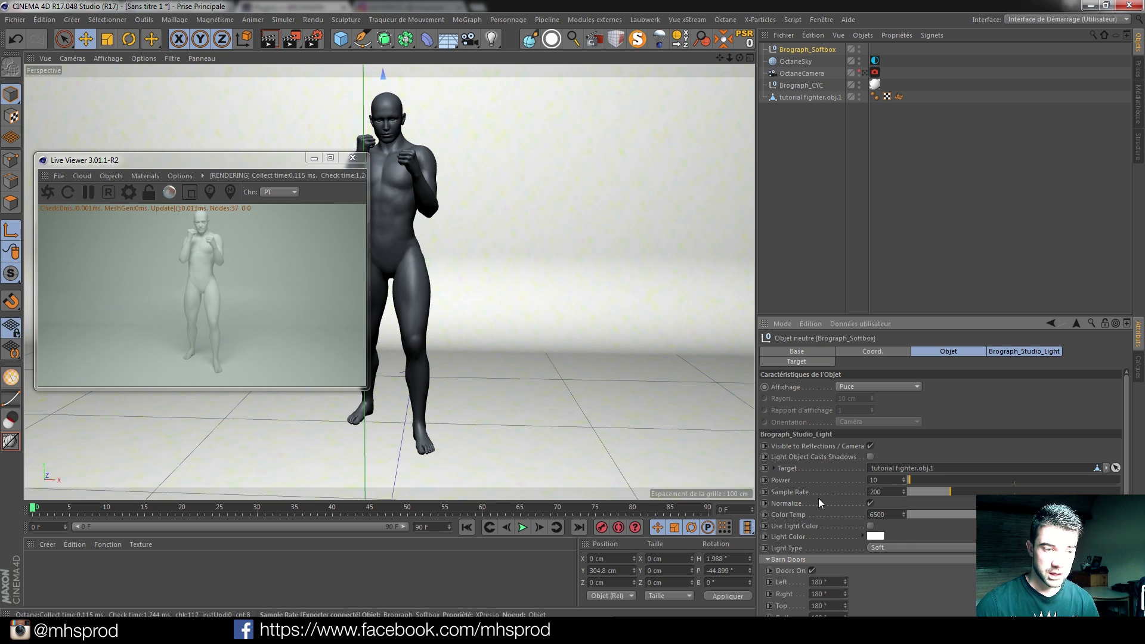
pyautogui.click(879, 514)
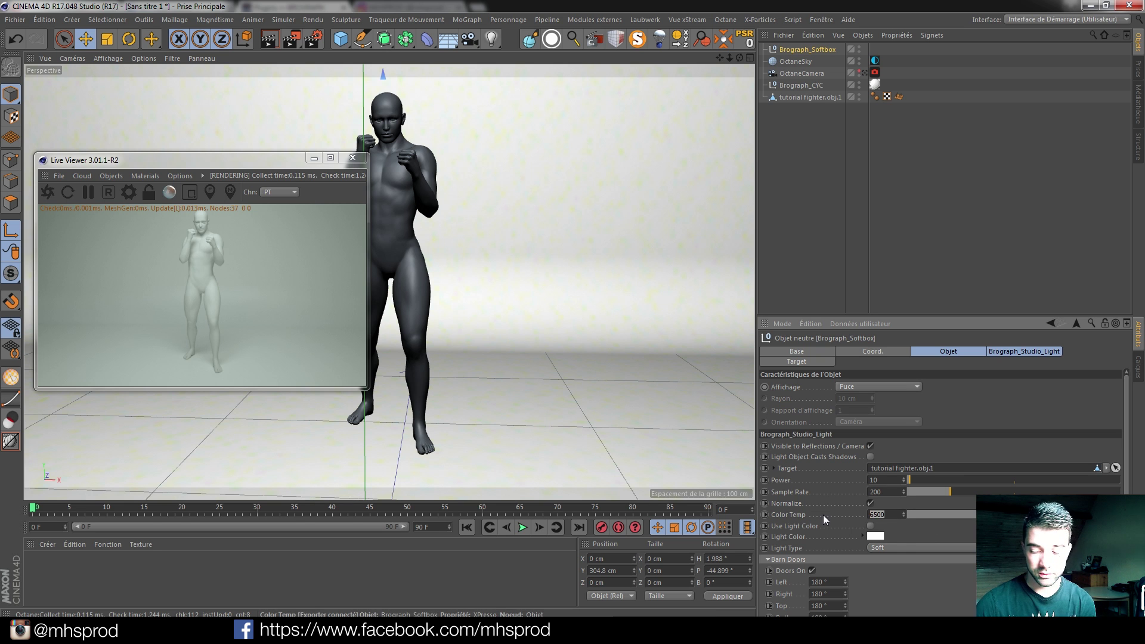
pyautogui.write('7500')
pyautogui.press('Return')
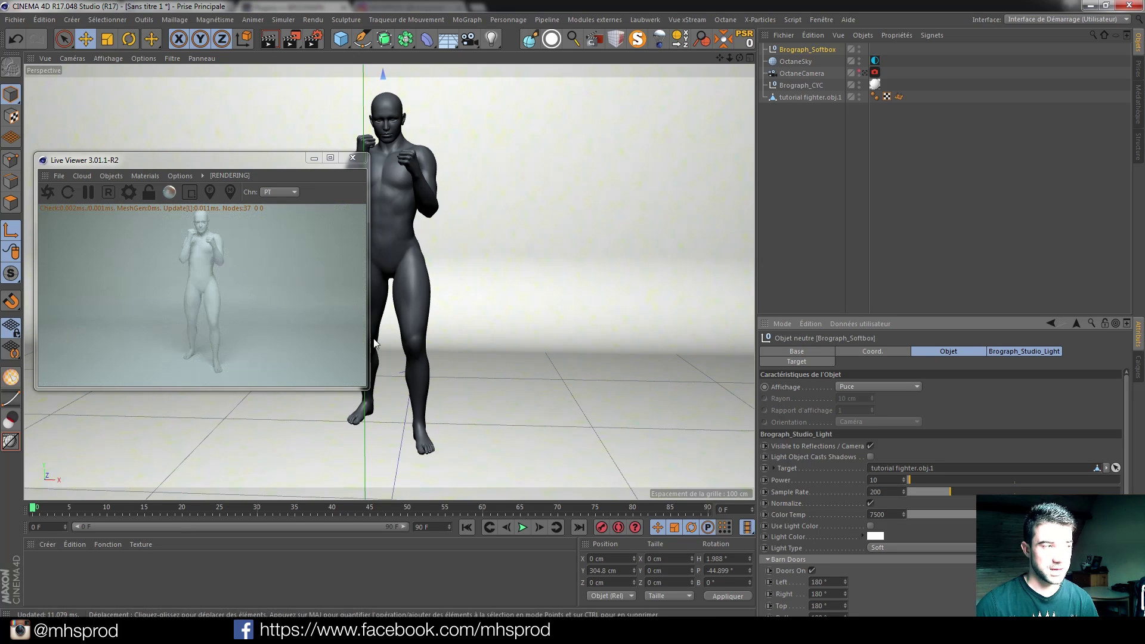
# Move the softbox to about X -55 cm, Z -2 cm and check the fighter's lighting up close in the live render.
pyautogui.moveTo(240, 166); pyautogui.dragTo(809, 156)
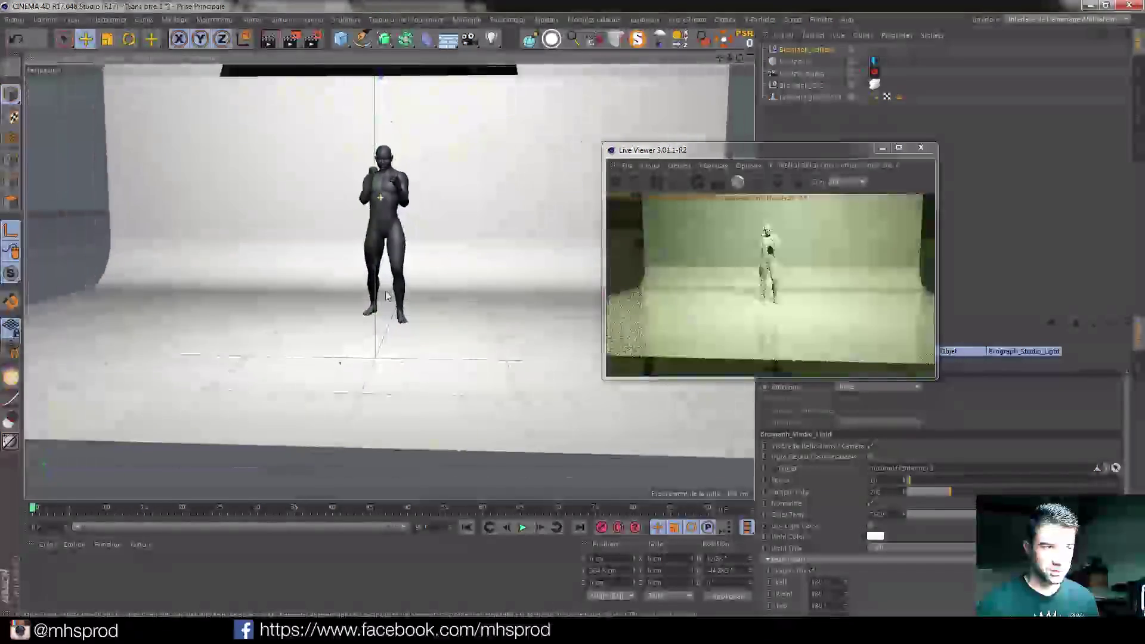
pyautogui.keyDown('alt'); pyautogui.moveTo(375, 202); pyautogui.dragTo(398, 280, button='middle'); pyautogui.keyUp('alt')
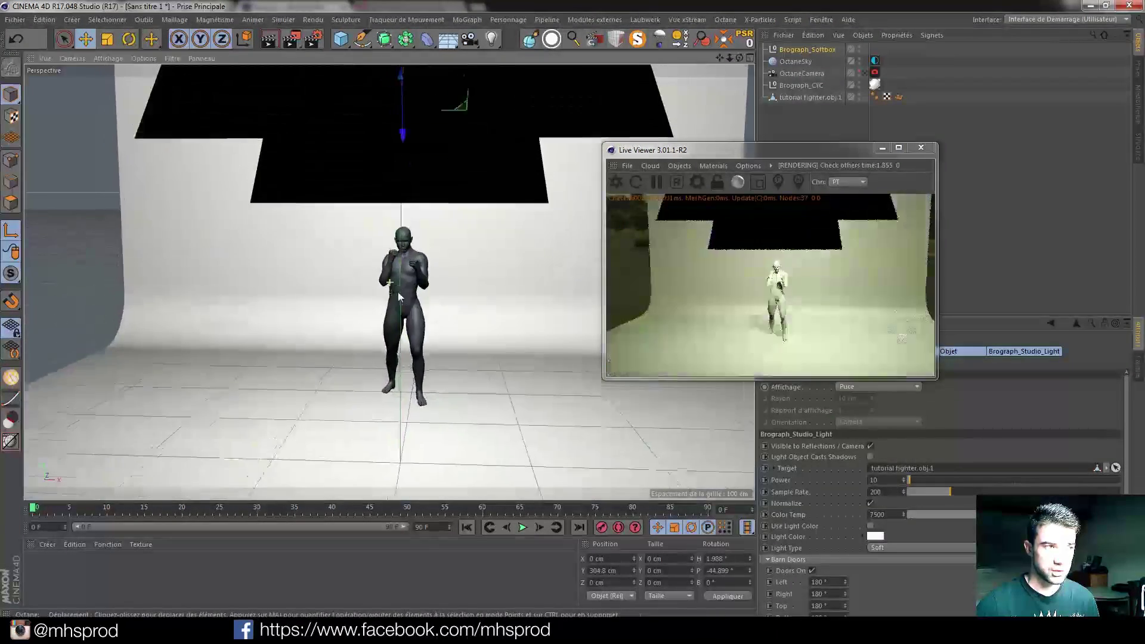
pyautogui.scroll(-2, 400, 275)
pyautogui.keyDown('alt'); pyautogui.moveTo(399, 264); pyautogui.dragTo(345, 268); pyautogui.keyUp('alt')
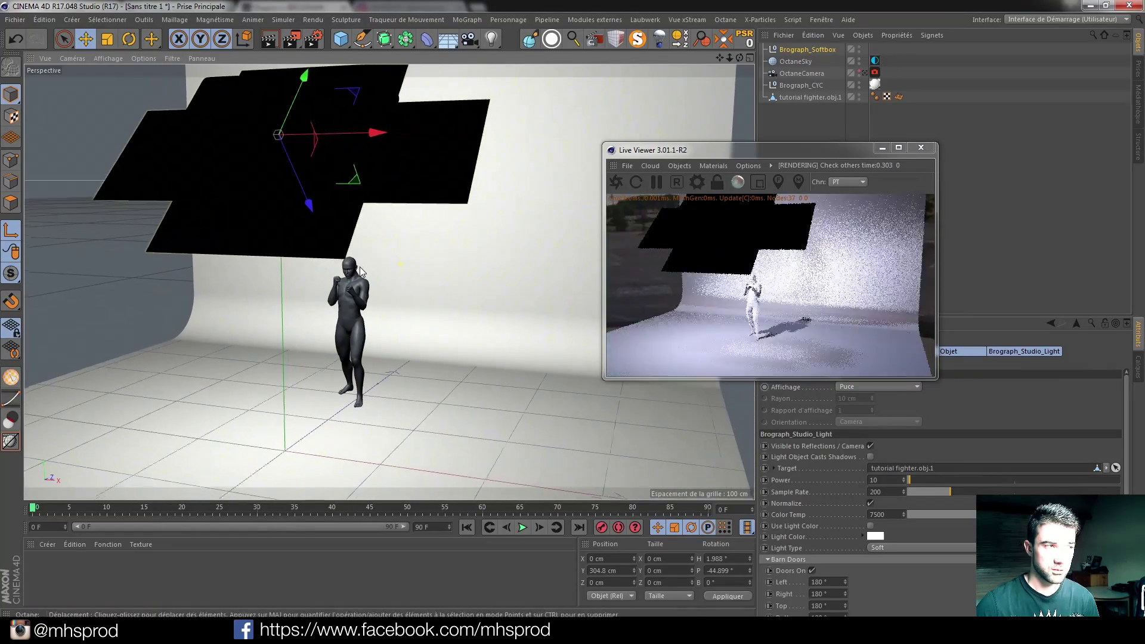
pyautogui.moveTo(370, 142); pyautogui.dragTo(314, 138)
pyautogui.keyDown('alt'); pyautogui.moveTo(349, 302); pyautogui.dragTo(341, 226, button='right'); pyautogui.keyUp('alt')
pyautogui.keyDown('alt'); pyautogui.moveTo(351, 307); pyautogui.dragTo(402, 294); pyautogui.keyUp('alt')
pyautogui.keyDown('alt'); pyautogui.moveTo(345, 312); pyautogui.dragTo(348, 284, button='right'); pyautogui.keyUp('alt')
pyautogui.keyDown('alt'); pyautogui.moveTo(341, 312); pyautogui.dragTo(364, 279, button='middle'); pyautogui.keyUp('alt')
pyautogui.keyDown('alt'); pyautogui.moveTo(363, 285); pyautogui.dragTo(361, 242, button='right'); pyautogui.keyUp('alt')
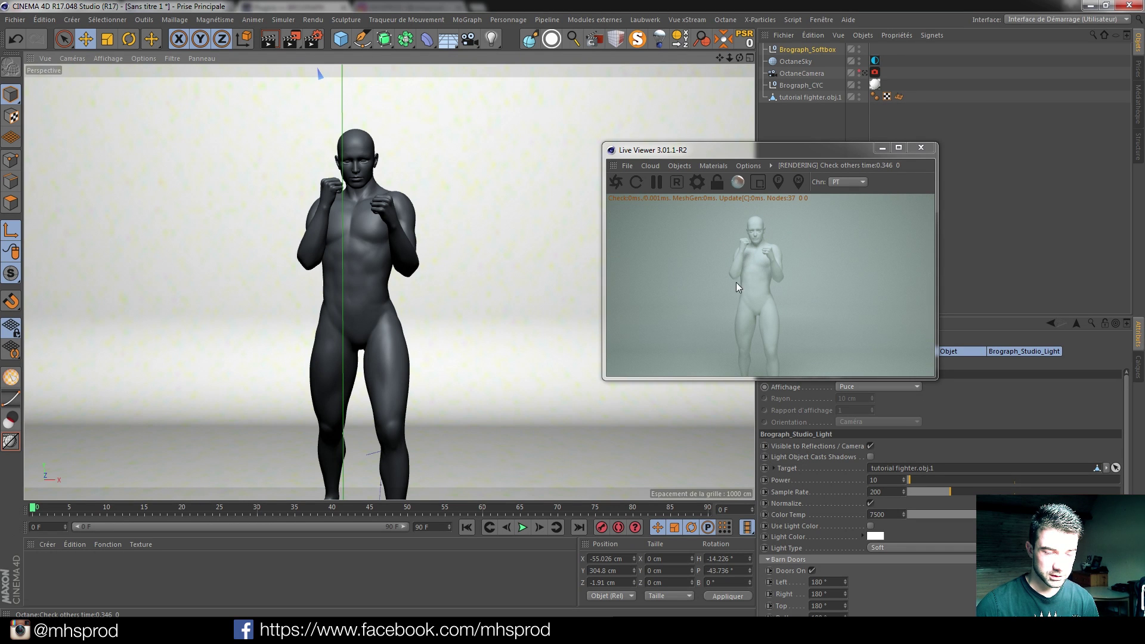
pyautogui.moveTo(767, 345); pyautogui.dragTo(750, 310, button='right')
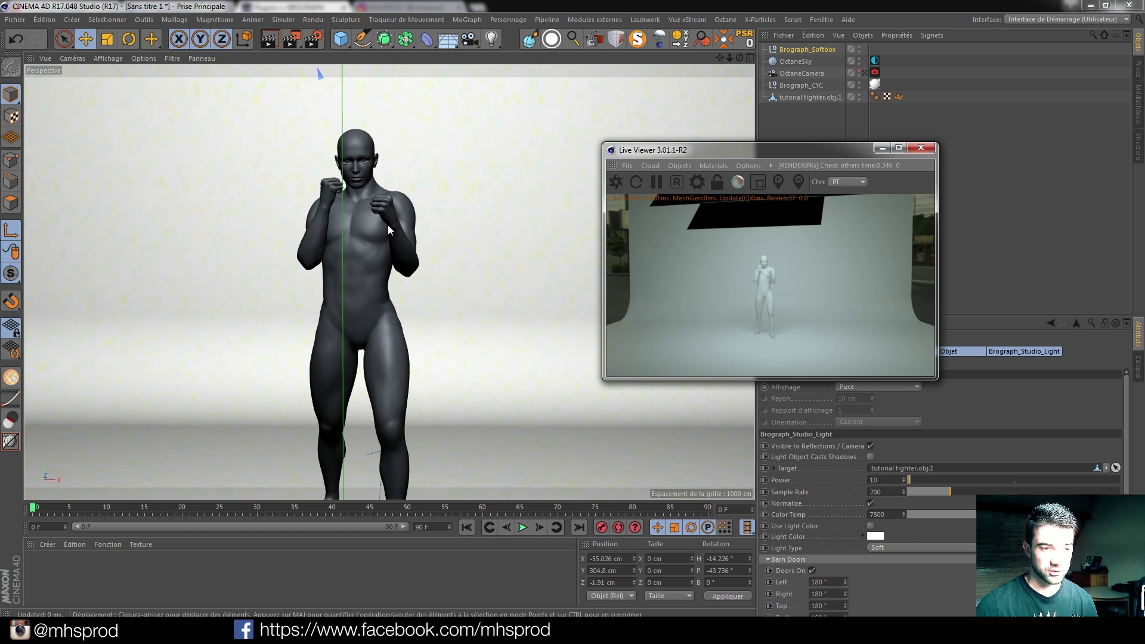
# Add a second Brograph Softbox from the content library and target it at the tutorial fighter.obj.1 object.
pyautogui.scroll(-5, 409, 230)
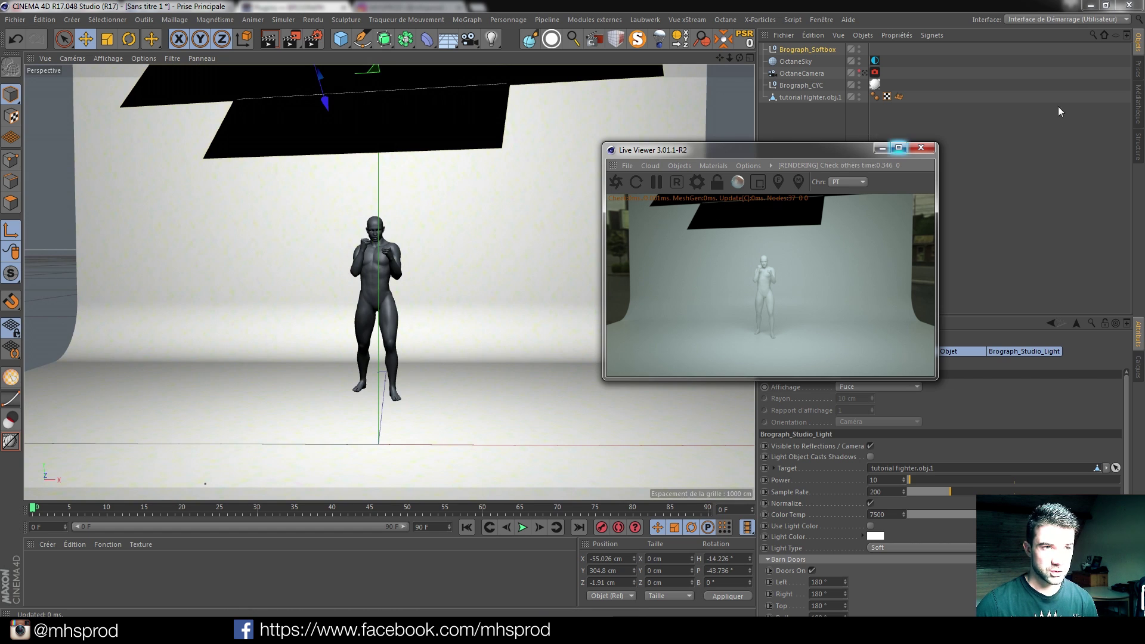
pyautogui.click(1137, 103)
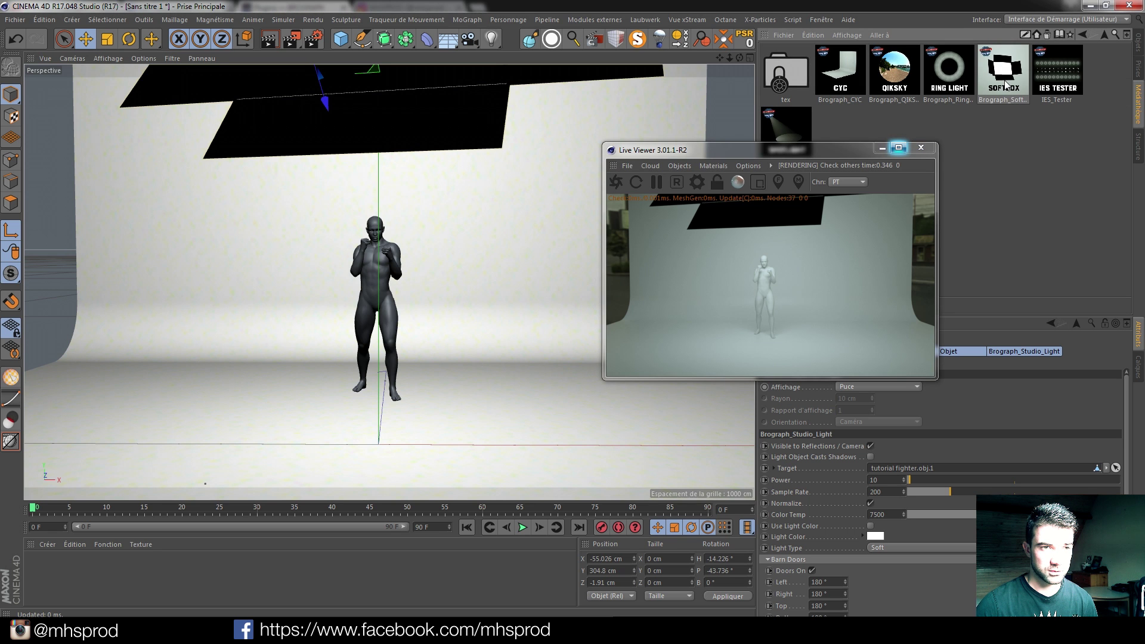
pyautogui.doubleClick(1005, 85)
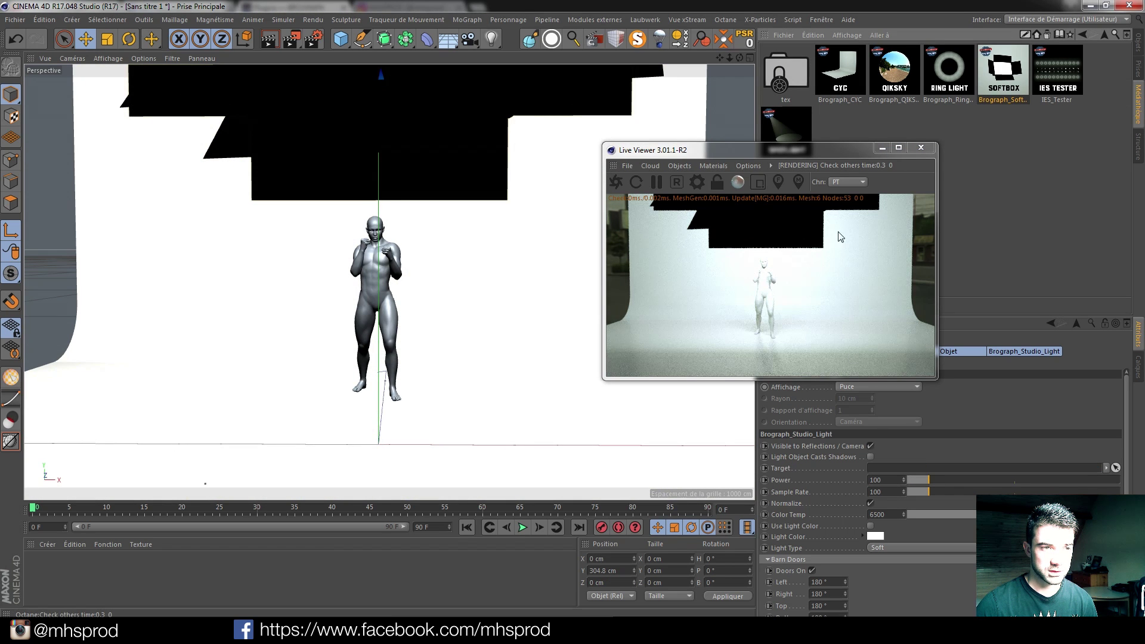
pyautogui.click(1137, 44)
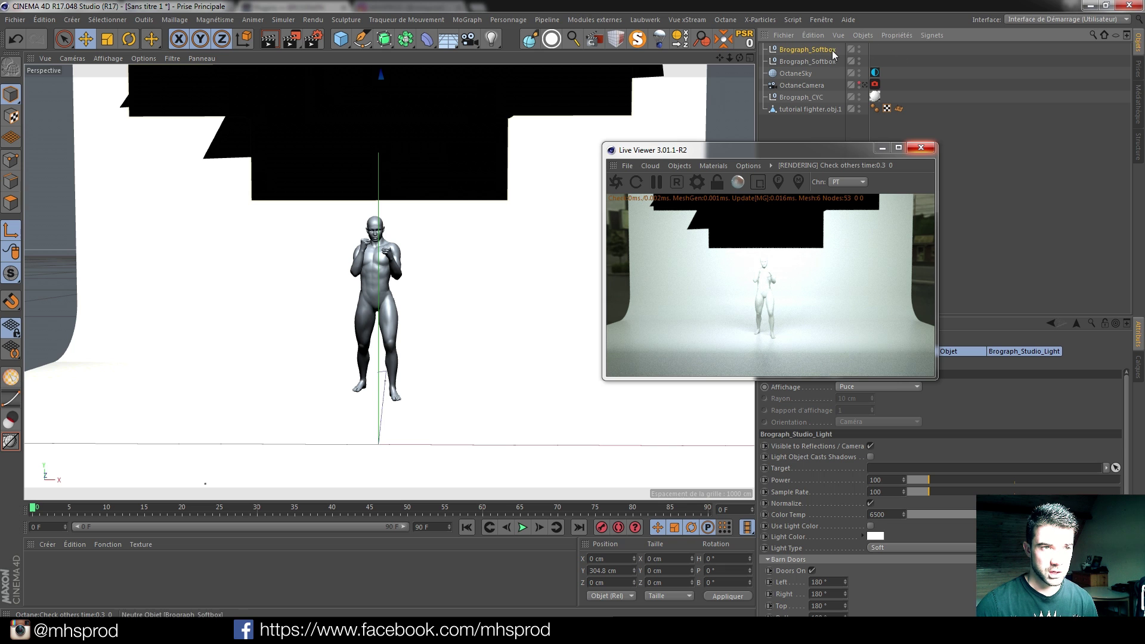
pyautogui.moveTo(799, 152); pyautogui.dragTo(237, 168)
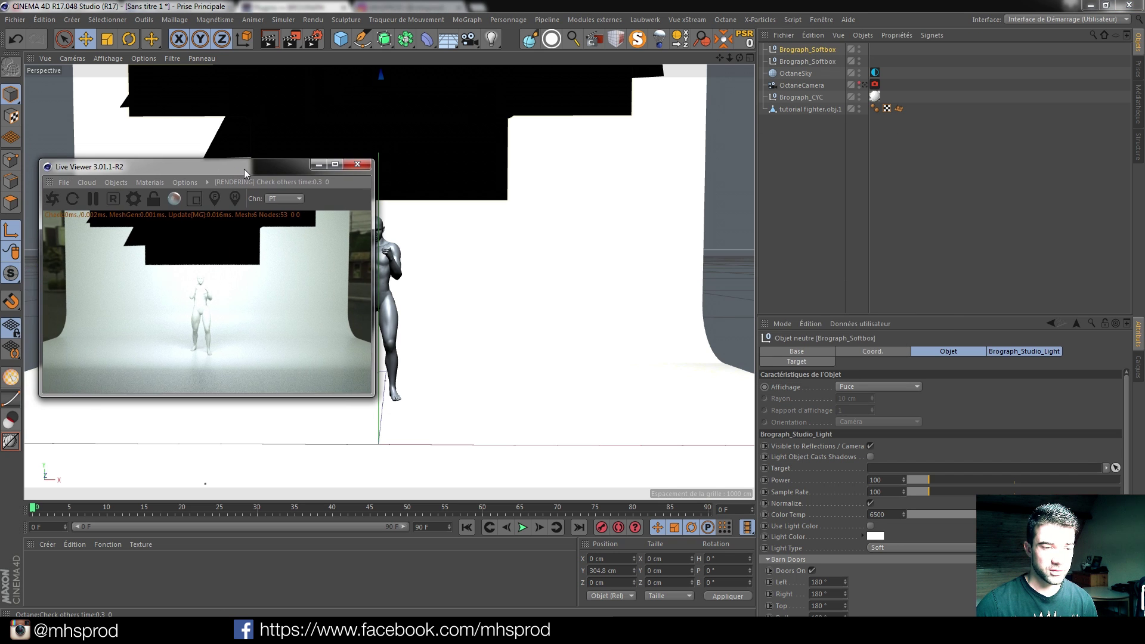
pyautogui.click(1115, 468)
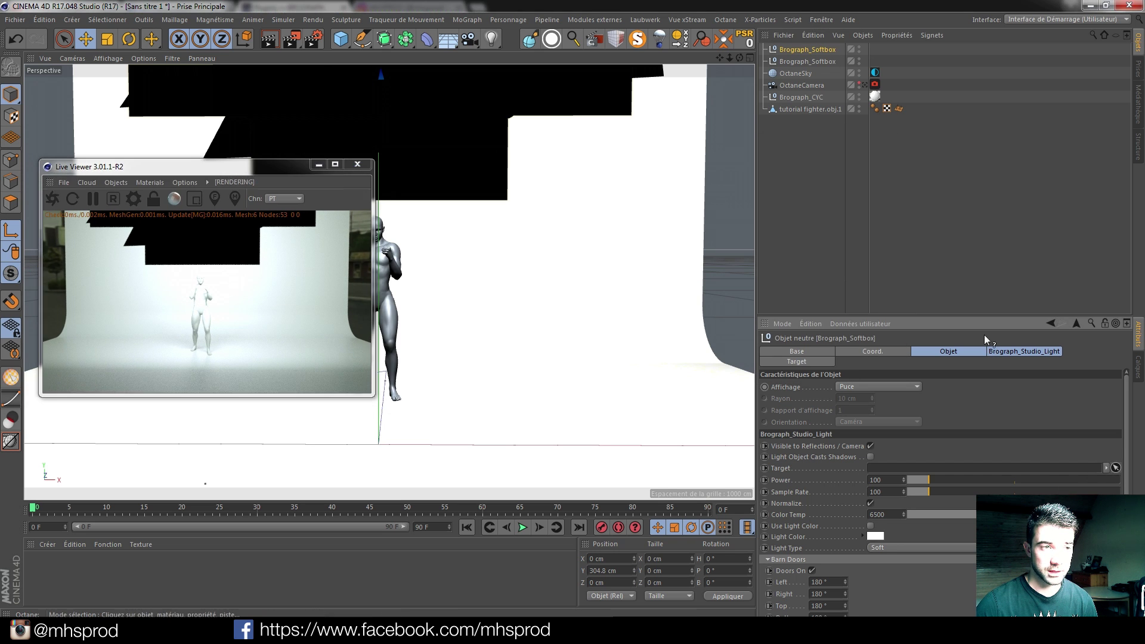
pyautogui.click(809, 110)
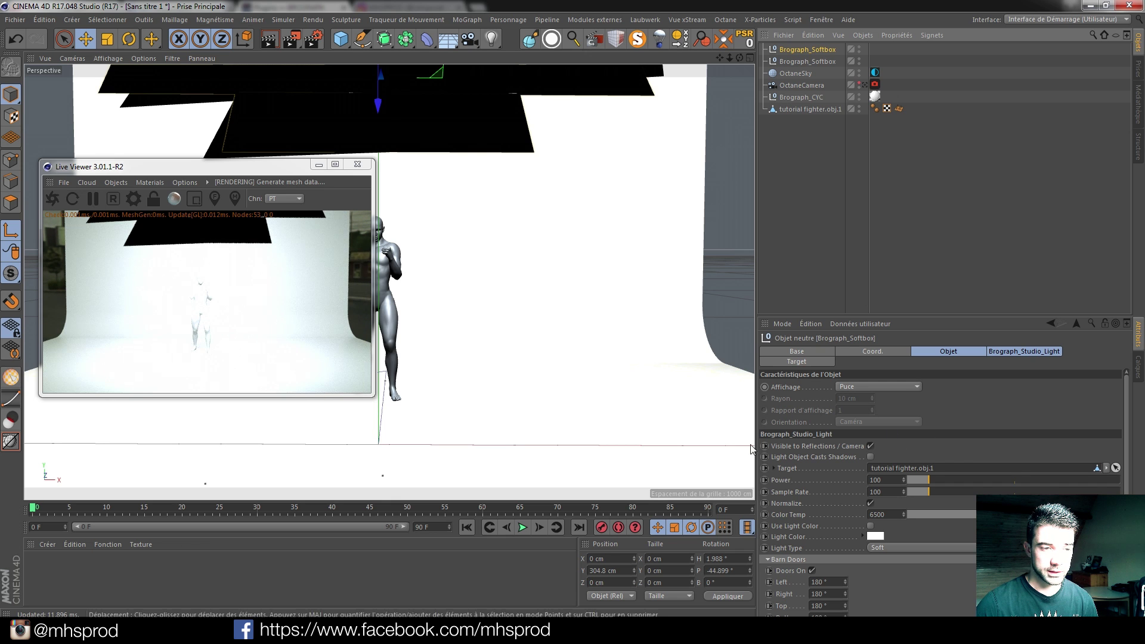
# Set the second softbox's power to 8 and its color temperature to 4500.
pyautogui.doubleClick(884, 480)
pyautogui.write('8')
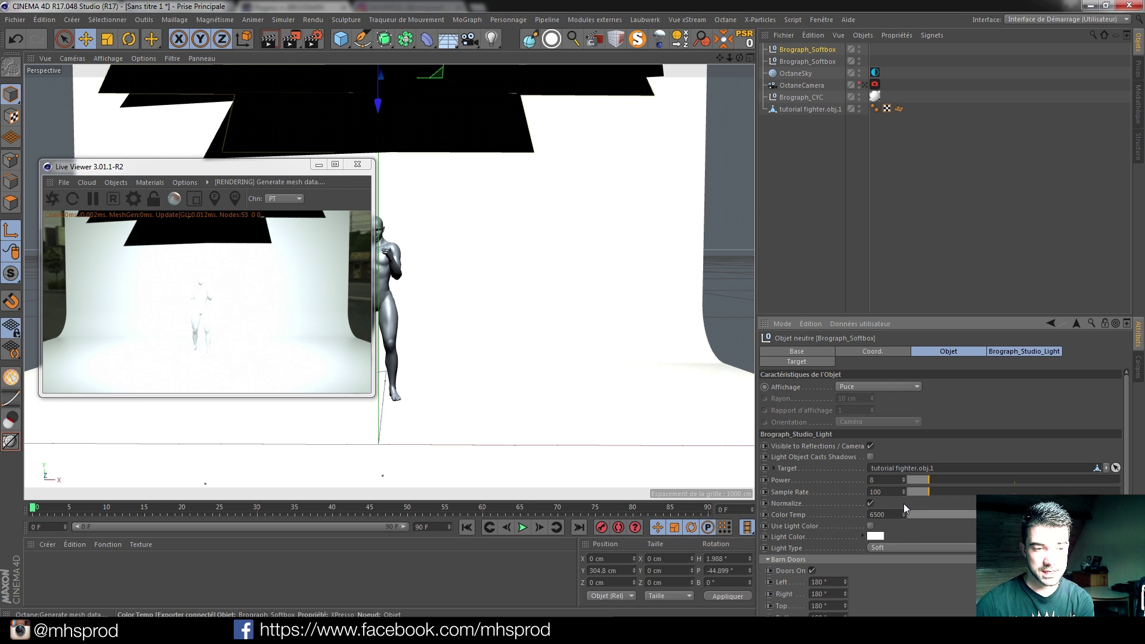
pyautogui.press('Return')
pyautogui.moveTo(890, 514); pyautogui.dragTo(811, 511)
pyautogui.write('4500')
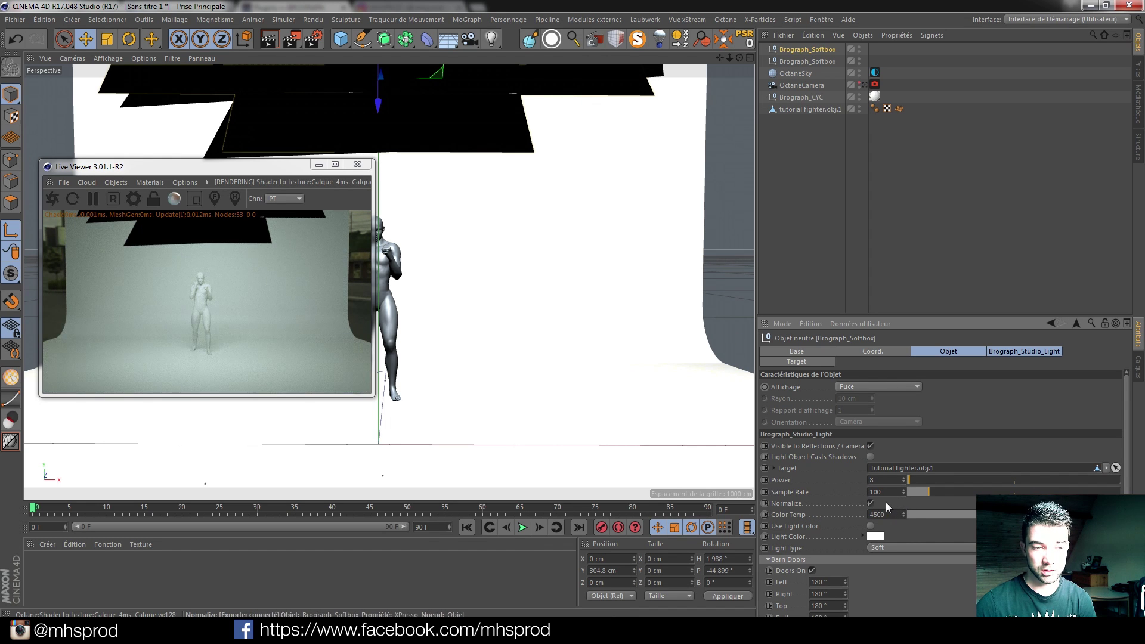
pyautogui.press('Return')
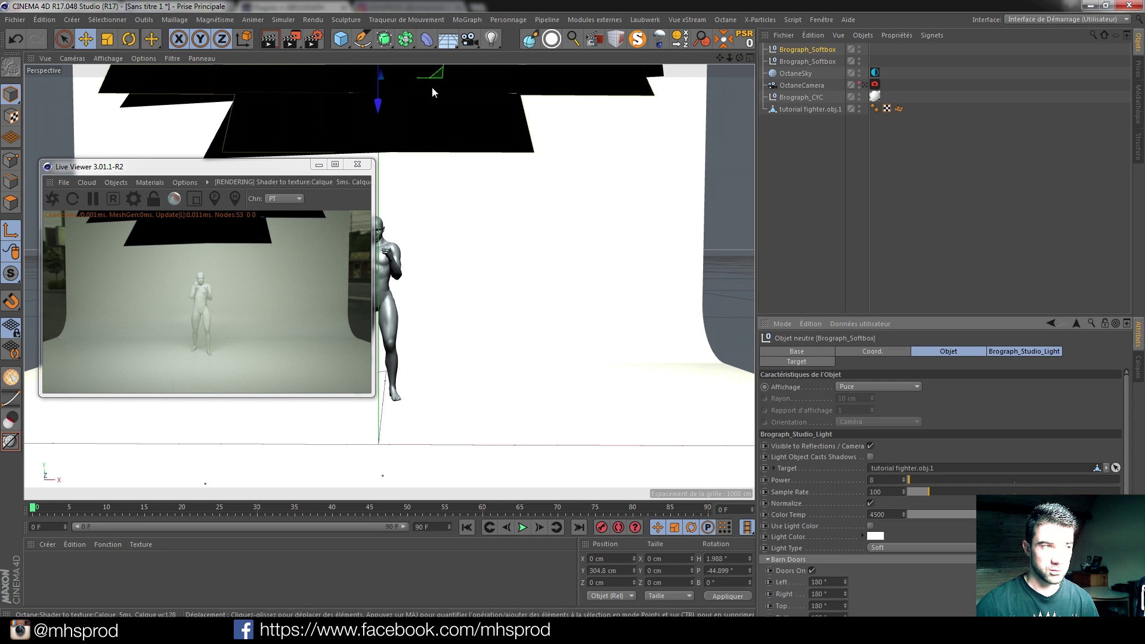
pyautogui.scroll(-5, 439, 145)
pyautogui.keyDown('alt'); pyautogui.moveTo(427, 168); pyautogui.dragTo(443, 257, button='middle'); pyautogui.keyUp('alt')
pyautogui.moveTo(528, 215); pyautogui.dragTo(835, 216)
pyautogui.hotkey('ctrl', 'z')
pyautogui.moveTo(540, 216); pyautogui.dragTo(855, 216)
pyautogui.moveTo(642, 252); pyautogui.dragTo(477, 281)
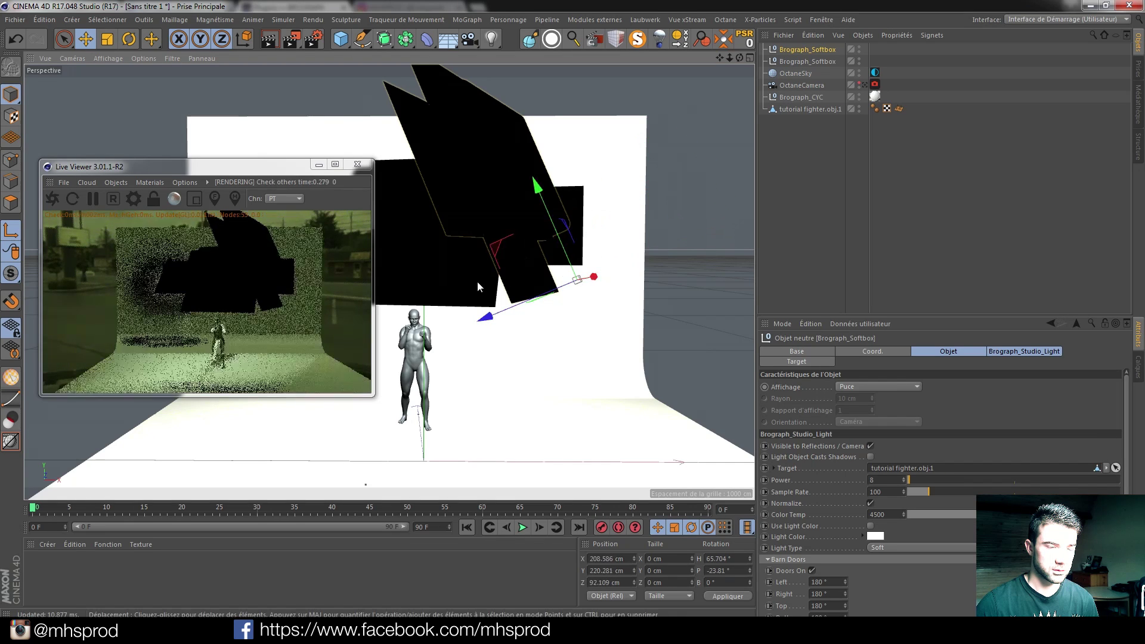
pyautogui.hotkey('ctrl', 'z')
pyautogui.hotkey('ctrl', 'z')
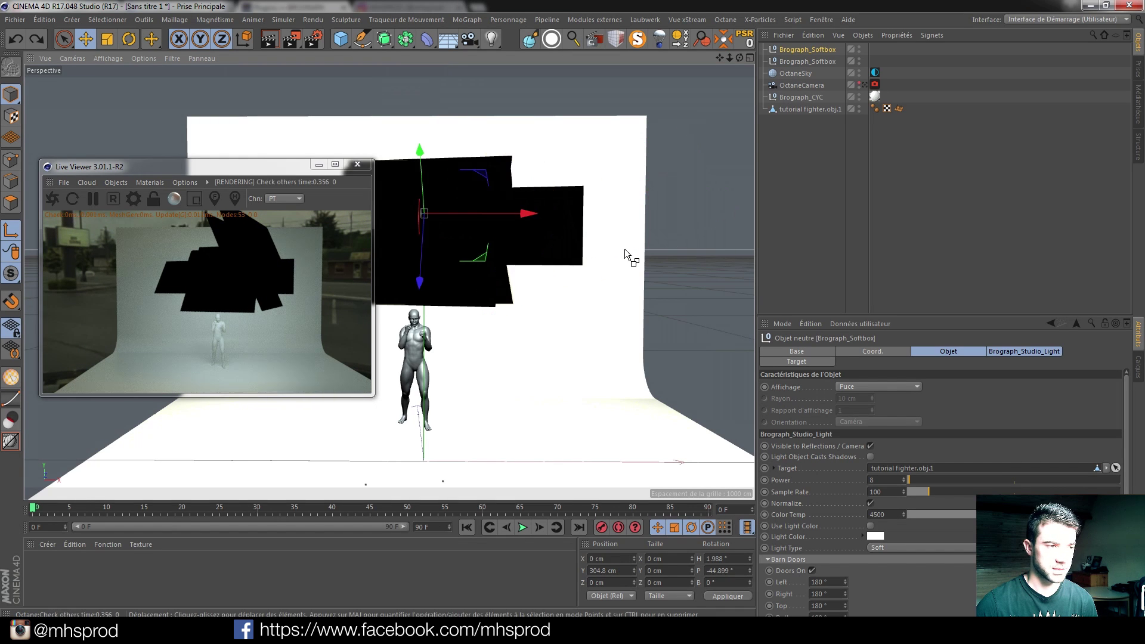
# Turn off axis modification and move the second softbox beside the fighter to about X 417, Y 123, Z 292 cm.
pyautogui.click(13, 232)
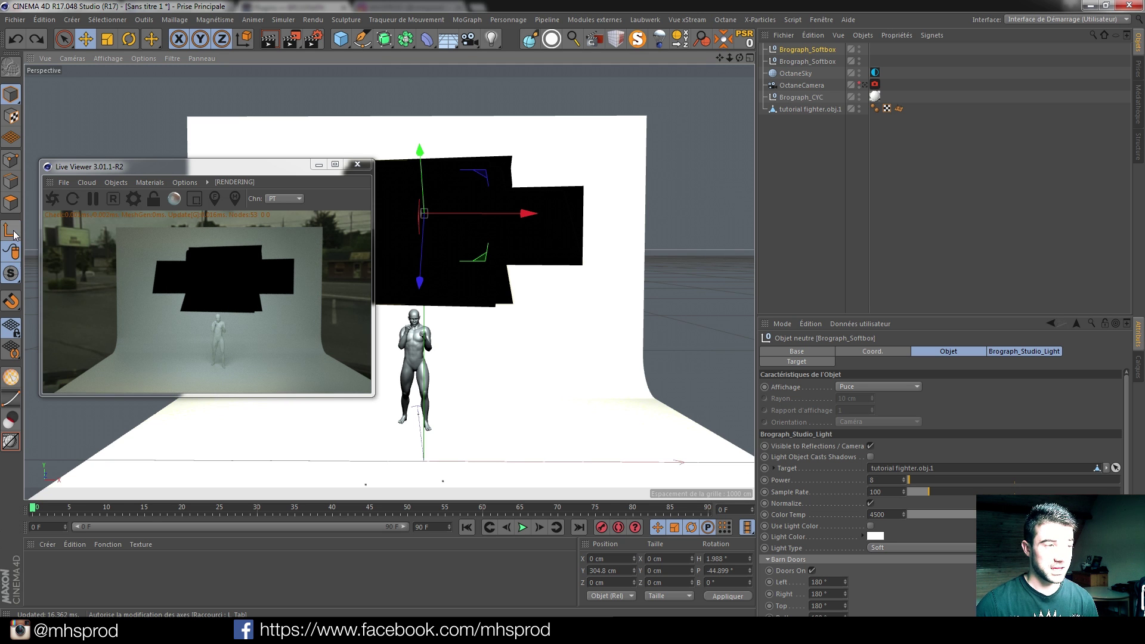
pyautogui.moveTo(529, 214); pyautogui.dragTo(776, 212)
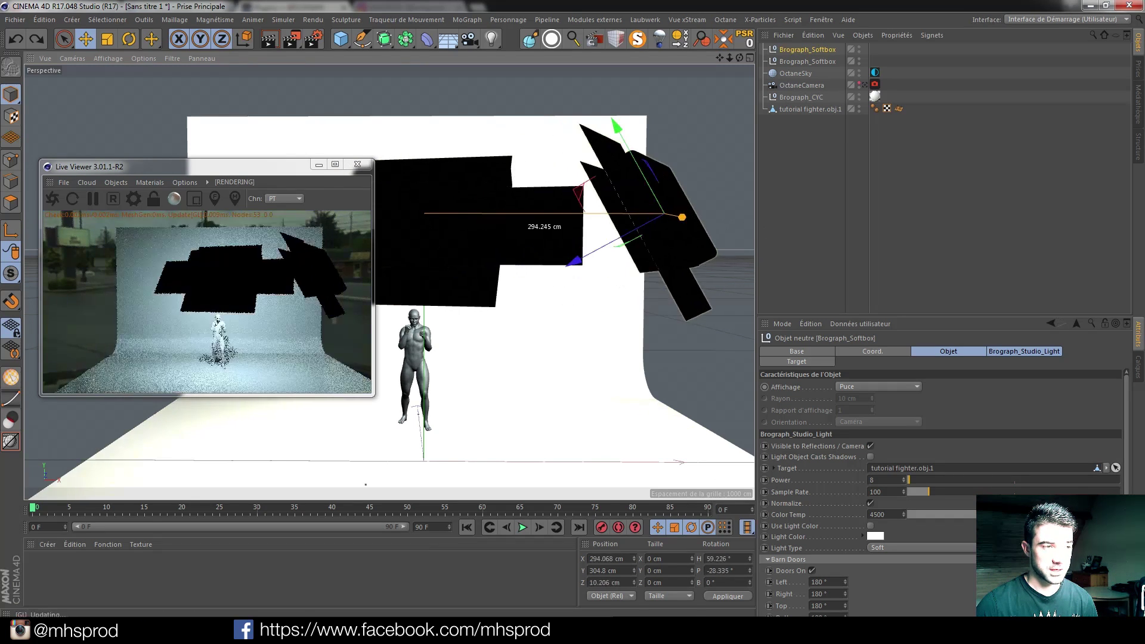
pyautogui.moveTo(681, 216); pyautogui.dragTo(720, 220)
pyautogui.moveTo(643, 251)
pyautogui.mouseDown()
pyautogui.moveTo(609, 262)
pyautogui.moveTo(617, 227)
pyautogui.moveTo(645, 204)
pyautogui.moveTo(663, 249)
pyautogui.mouseUp()
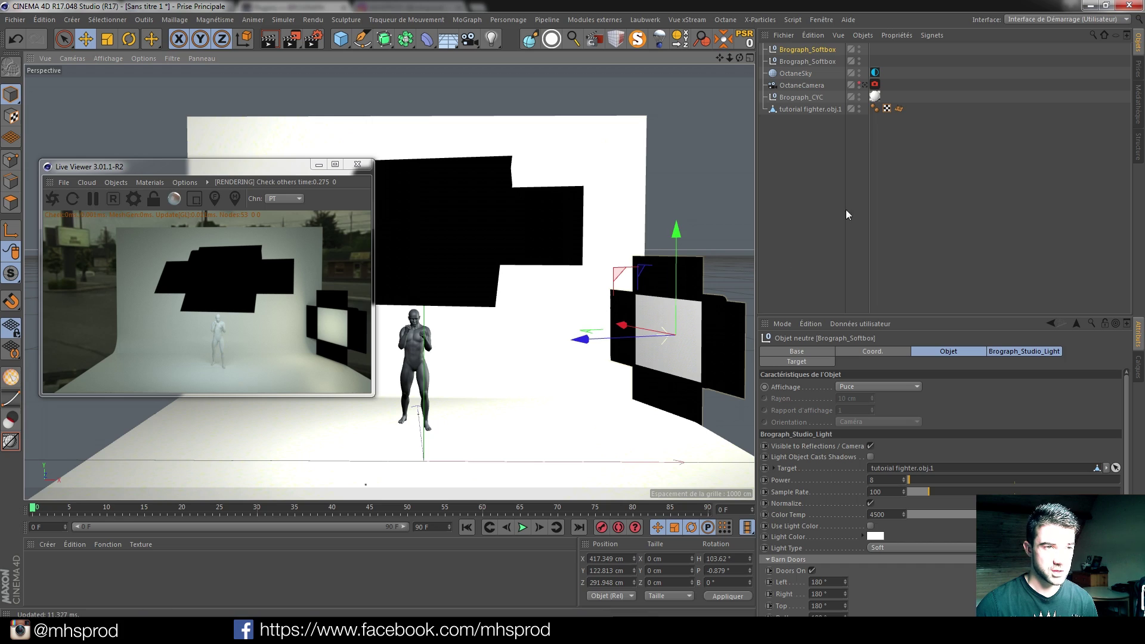
# Look through the OctaneCamera and reframe the fighter from head to feet.
pyautogui.click(863, 85)
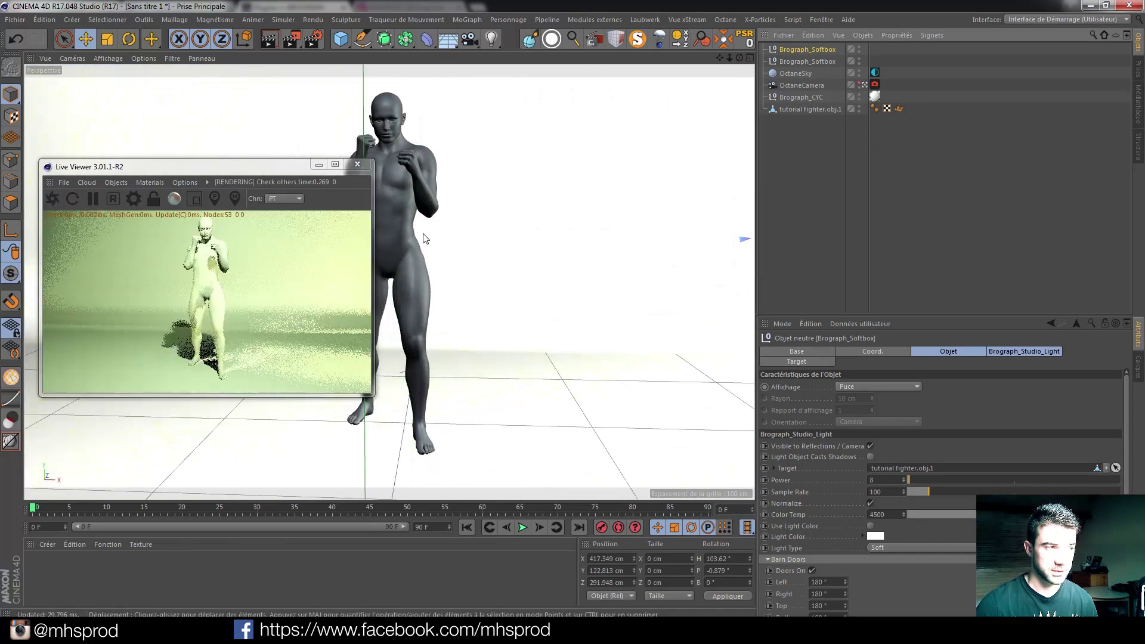
pyautogui.keyDown('alt'); pyautogui.moveTo(391, 213); pyautogui.dragTo(404, 217, button='middle'); pyautogui.keyUp('alt')
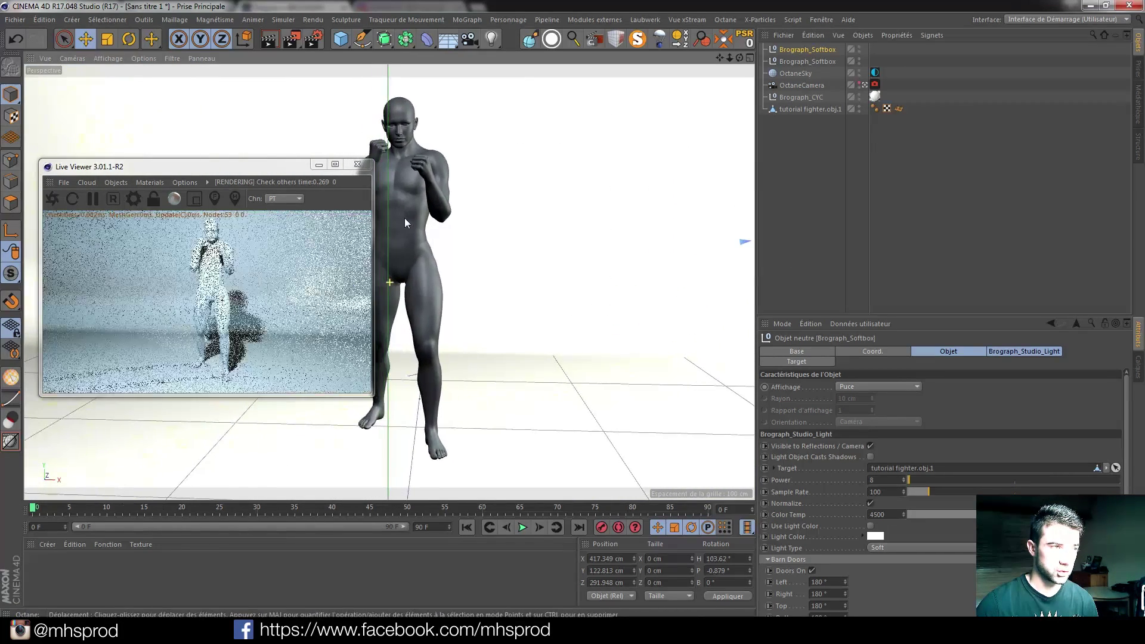
pyautogui.keyDown('alt'); pyautogui.moveTo(404, 217); pyautogui.dragTo(419, 214, button='right'); pyautogui.keyUp('alt')
pyautogui.keyDown('alt'); pyautogui.moveTo(418, 217); pyautogui.dragTo(408, 217); pyautogui.keyUp('alt')
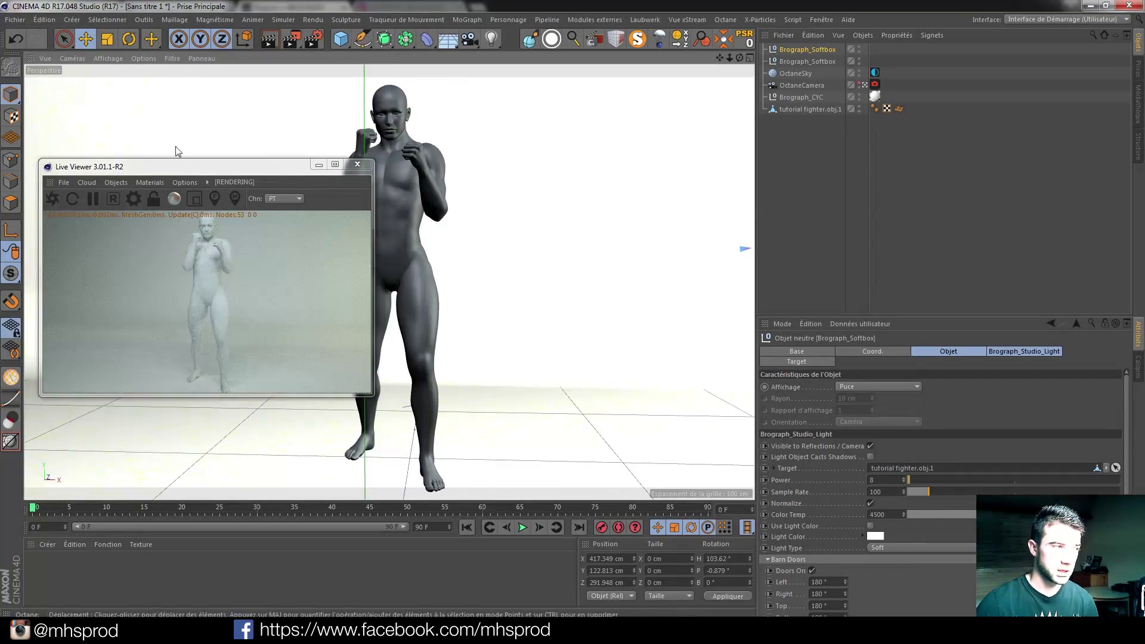
# Enlarge the Live Viewer window and fine-tune the camera framing so the whole fighter fits inside the render frame.
pyautogui.moveTo(178, 173); pyautogui.dragTo(520, 145)
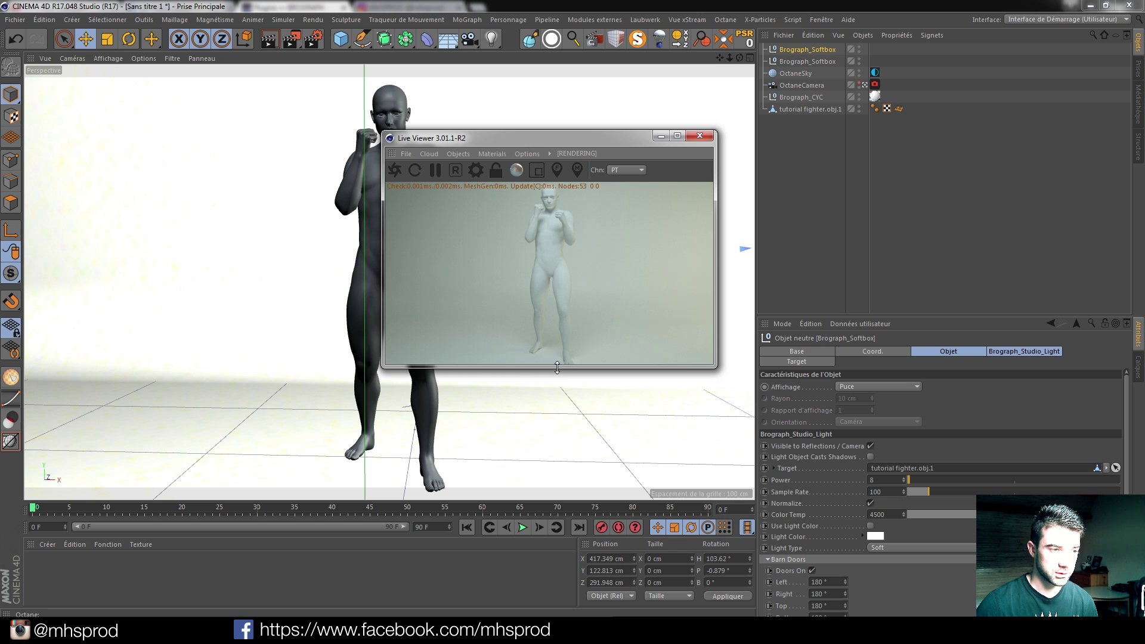
pyautogui.moveTo(556, 367); pyautogui.dragTo(557, 385)
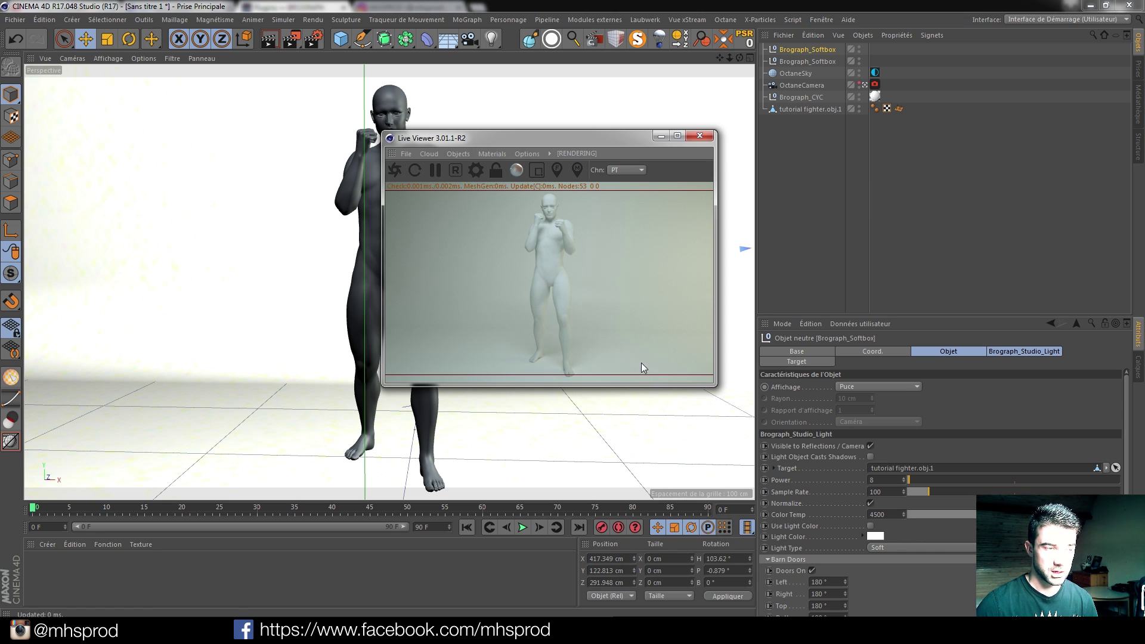
pyautogui.keyDown('alt'); pyautogui.moveTo(357, 213); pyautogui.dragTo(358, 211); pyautogui.keyUp('alt')
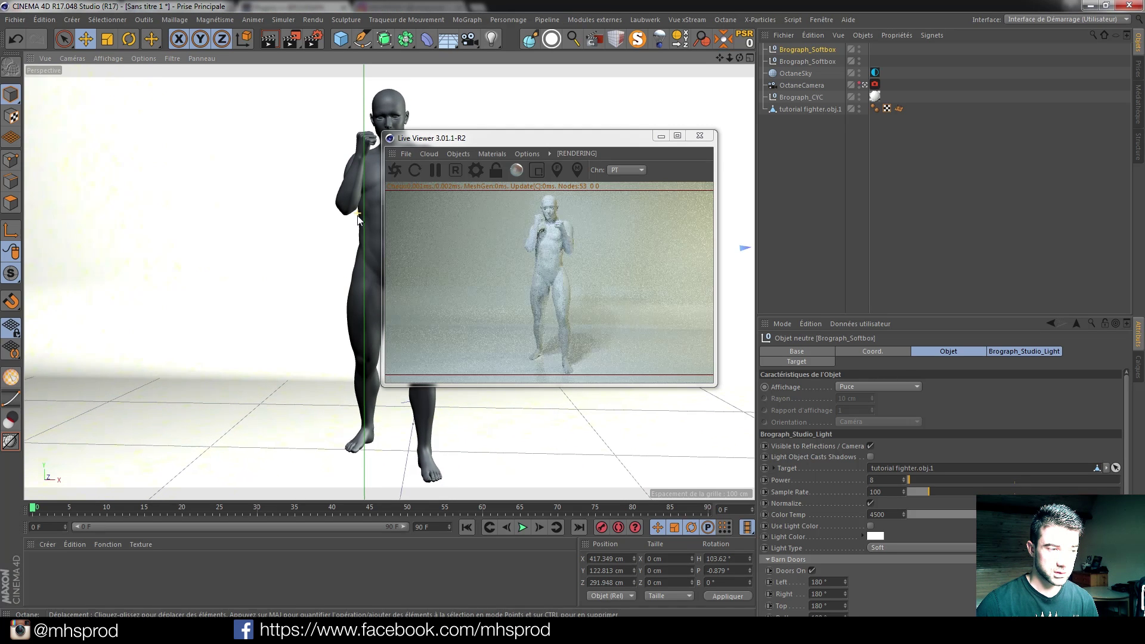
pyautogui.moveTo(546, 281); pyautogui.dragTo(530, 279)
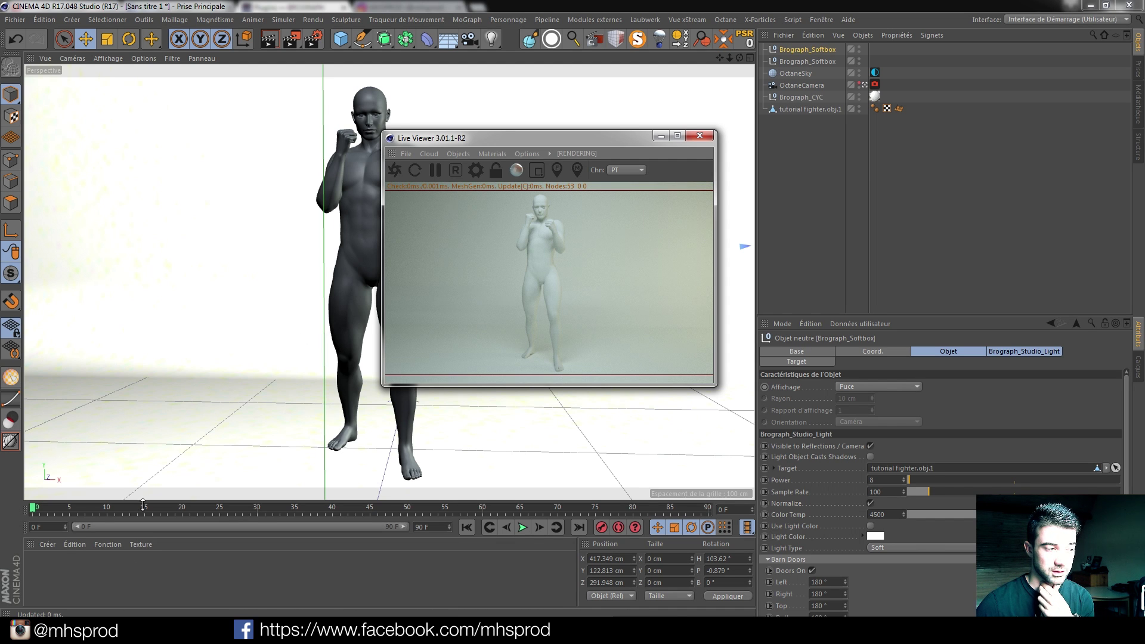
# Switch to the browser, view the Polyman artwork post on Instagram, and search YouTube for dagoba.
pyautogui.click(136, 630)
pyautogui.click(370, 11)
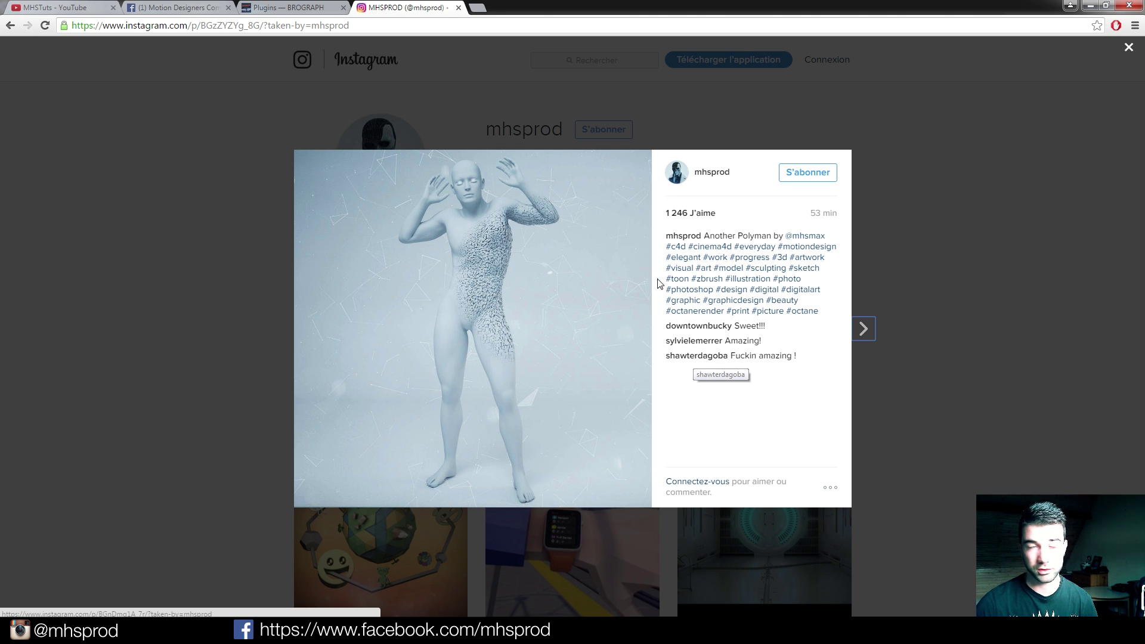
pyautogui.click(41, 6)
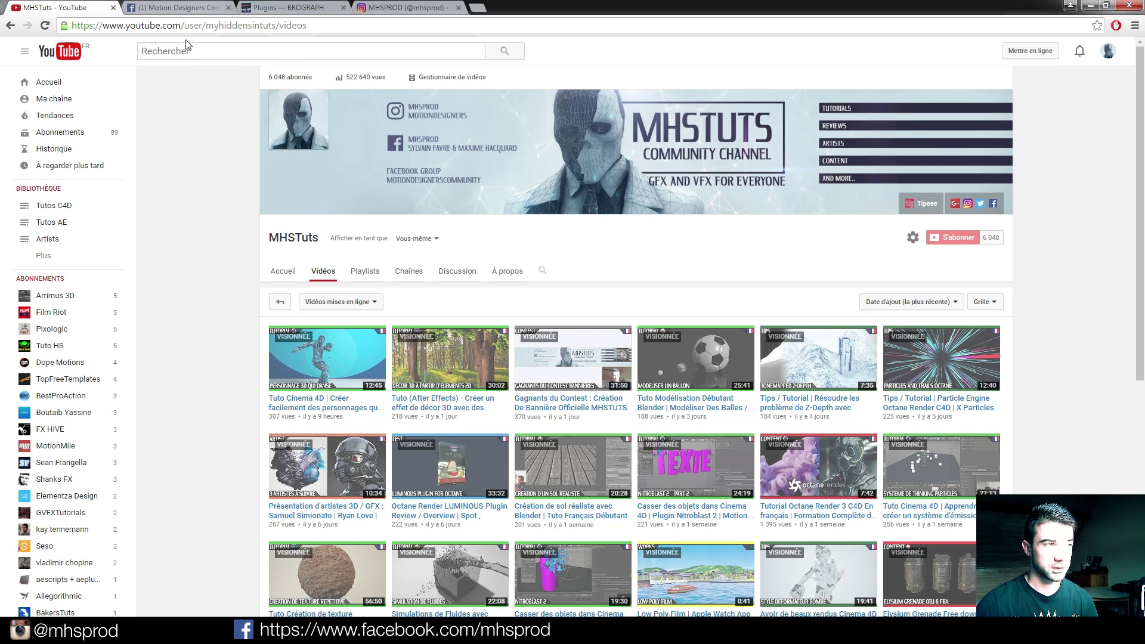
pyautogui.write('dagoba')
pyautogui.press('Return')
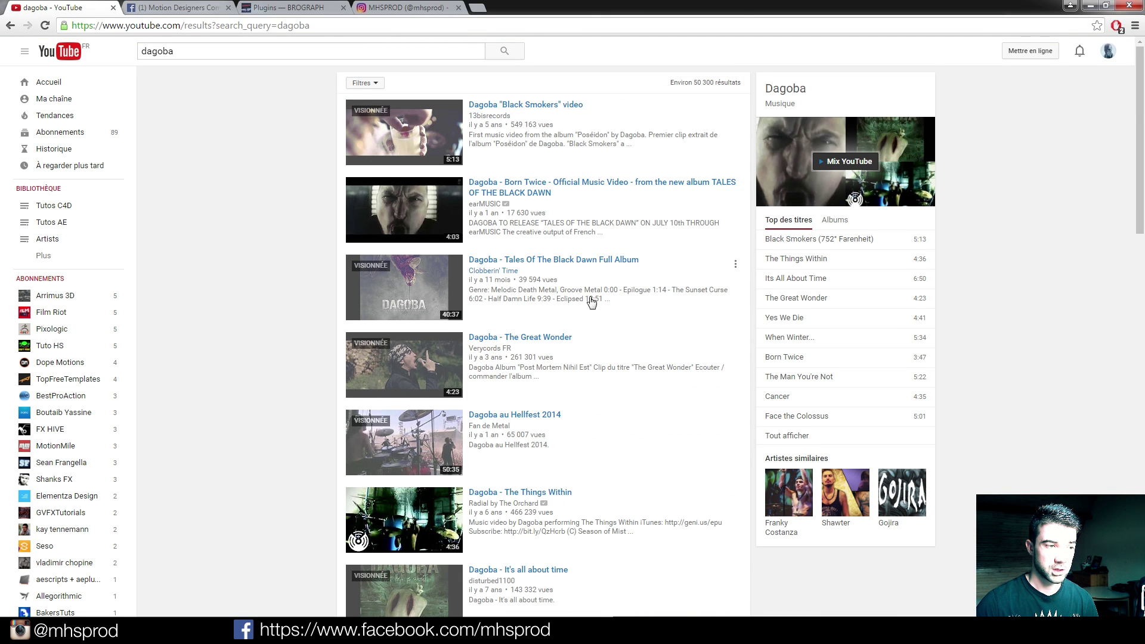
pyautogui.scroll(-4, 626, 316)
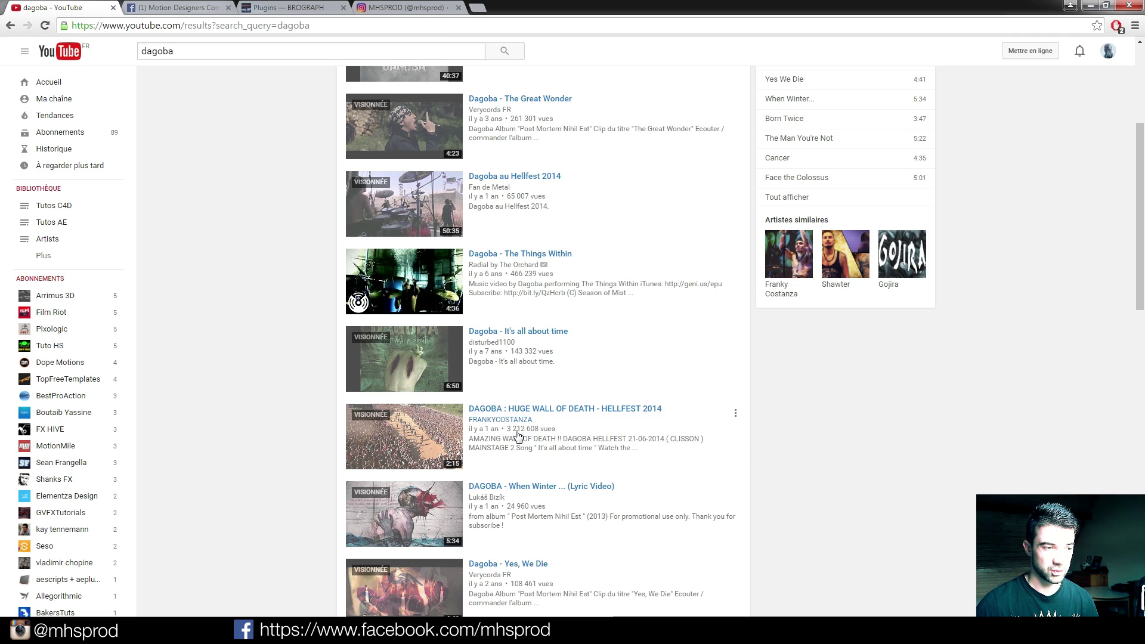
# Browse the Instagram profile of the Dagoba singer who commented on the Polyman post, and return to Cinema 4D.
pyautogui.click(396, 7)
pyautogui.click(690, 356)
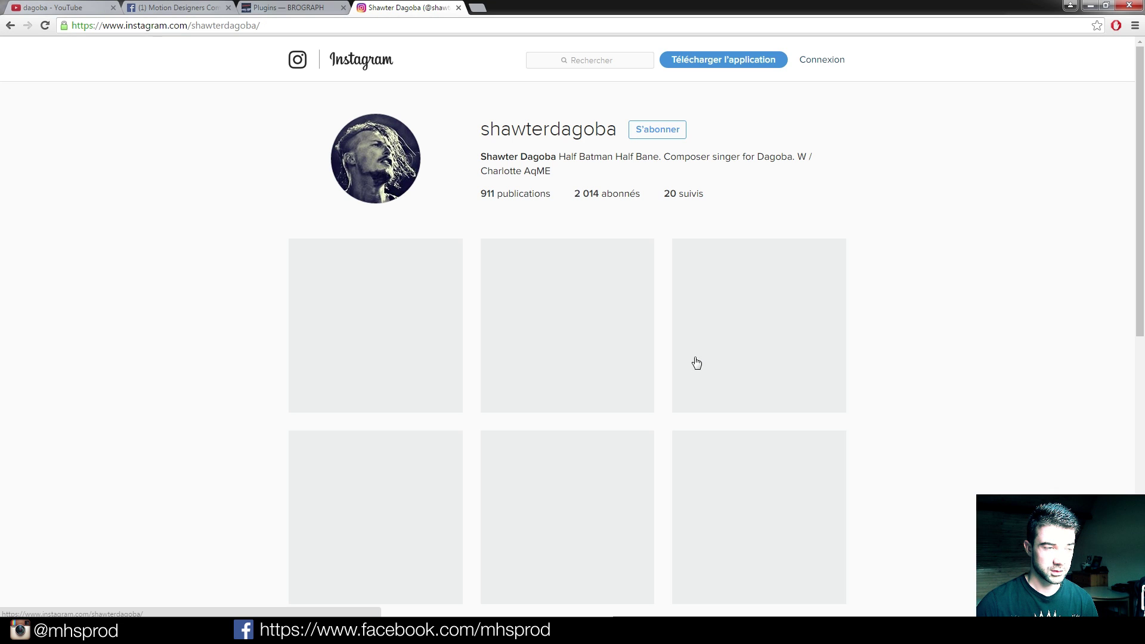
pyautogui.scroll(-4, 284, 245)
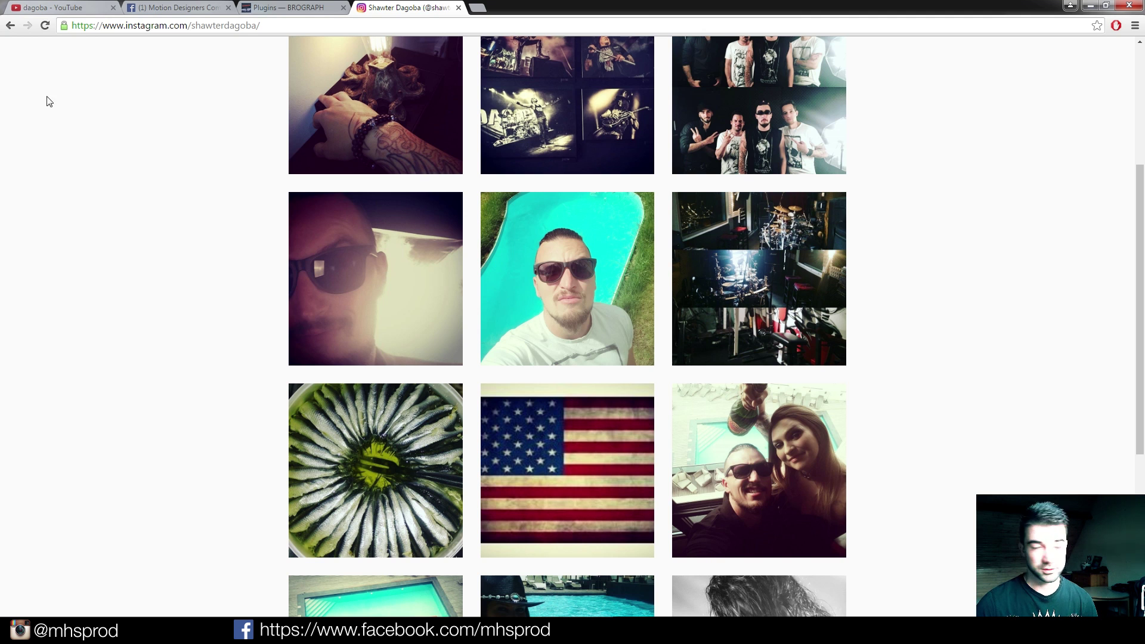
pyautogui.click(10, 25)
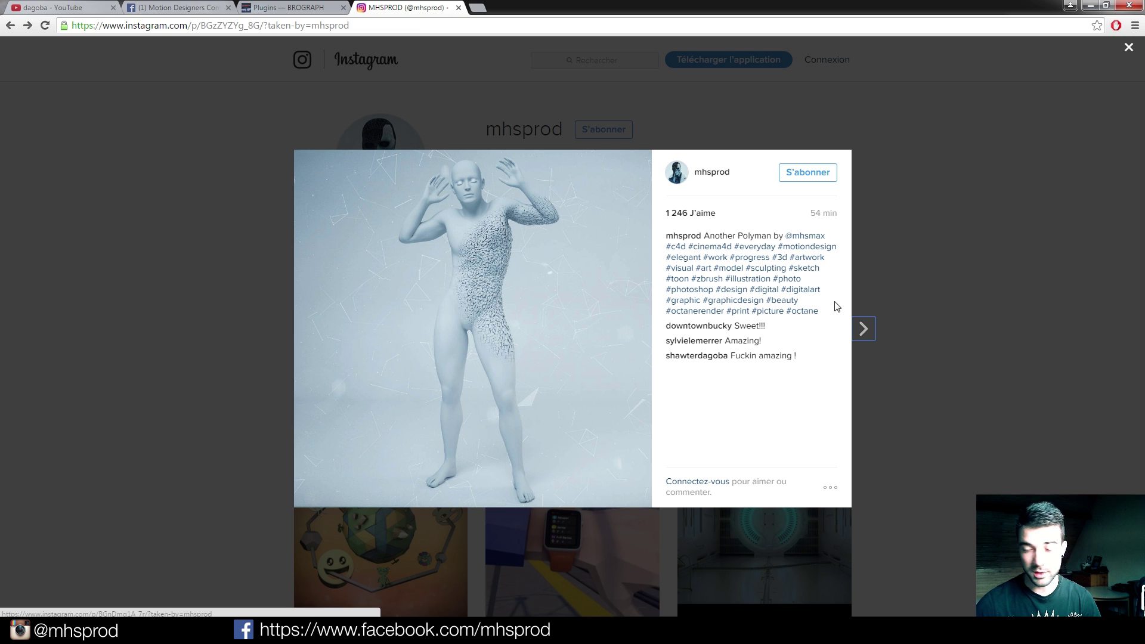
pyautogui.click(298, 629)
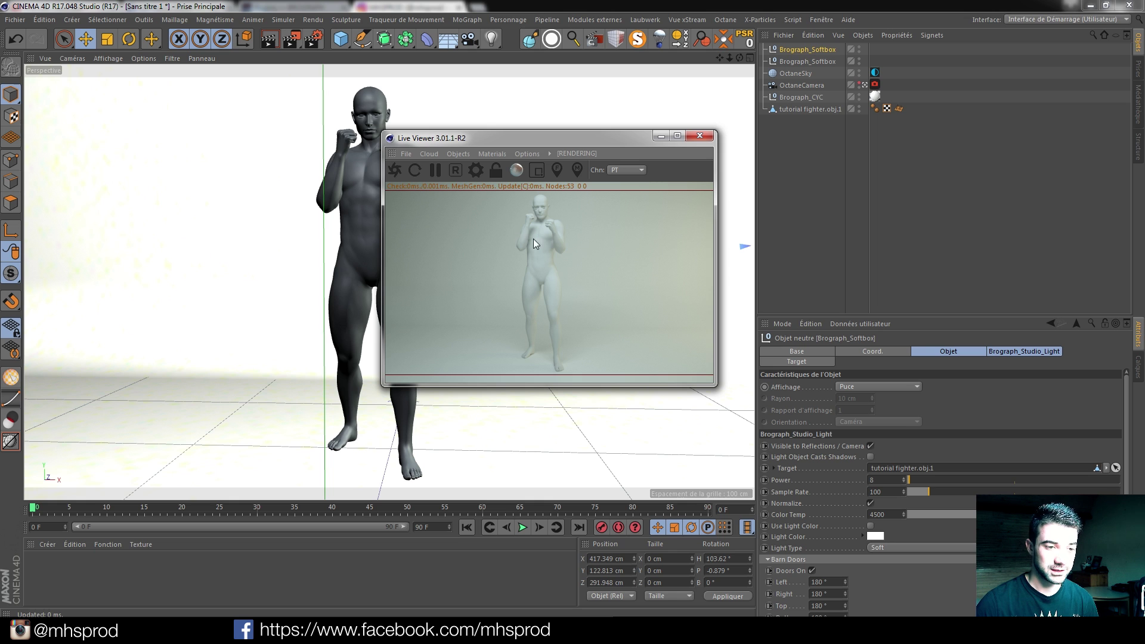
# Add a MoGraph PolyFX object and make it a child of the tutorial fighter.obj.1 mesh.
pyautogui.click(799, 109)
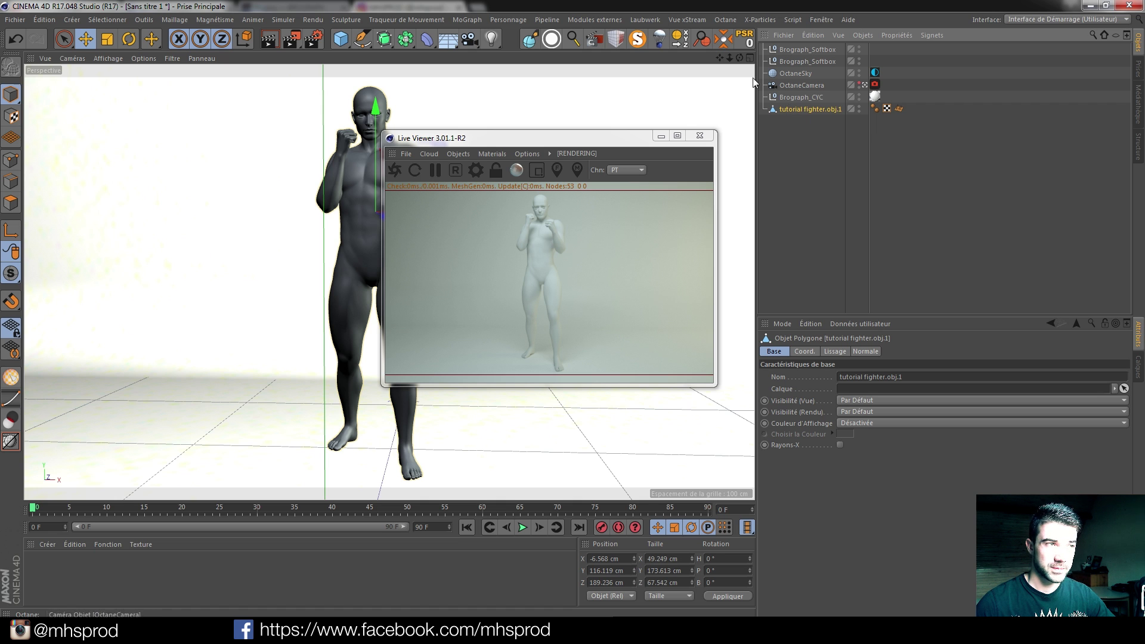
pyautogui.click(466, 19)
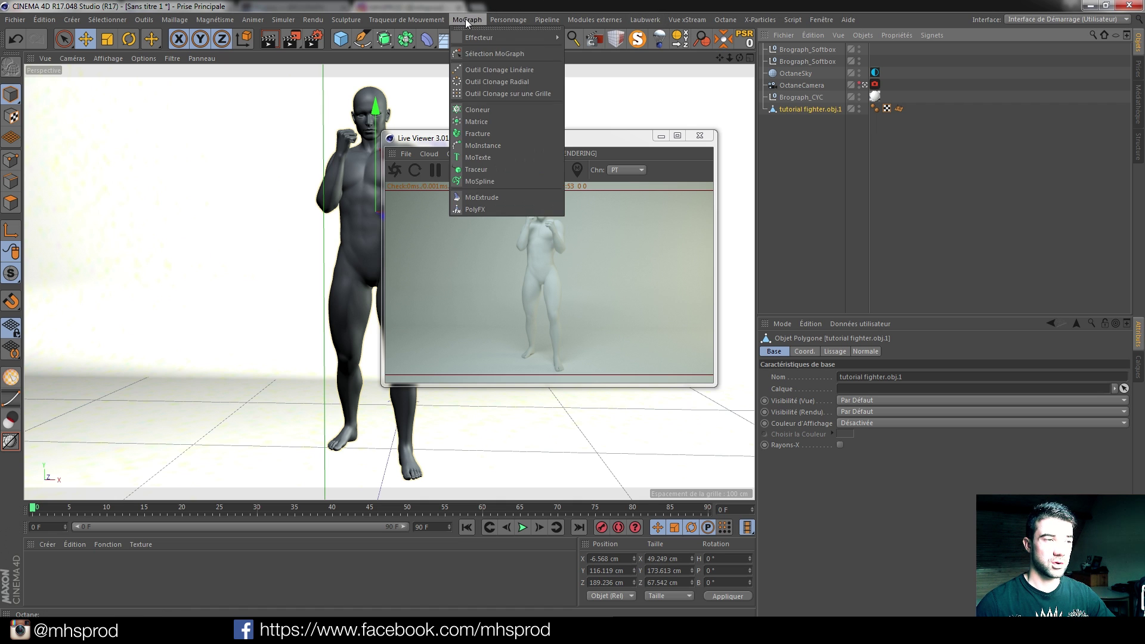
pyautogui.click(479, 210)
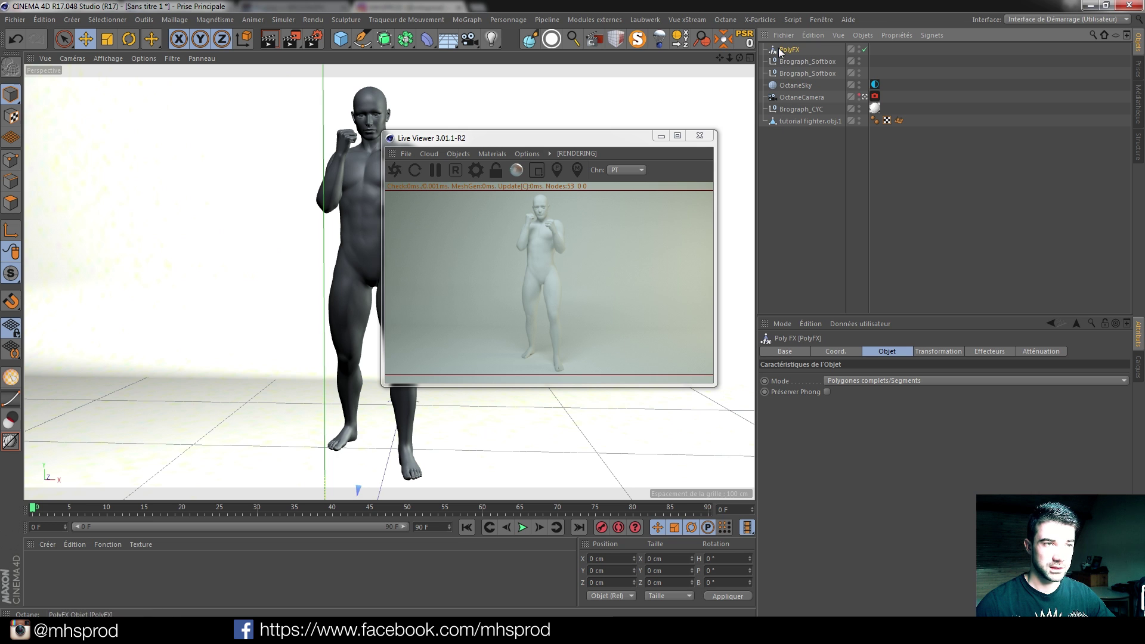
pyautogui.moveTo(802, 122); pyautogui.dragTo(801, 121)
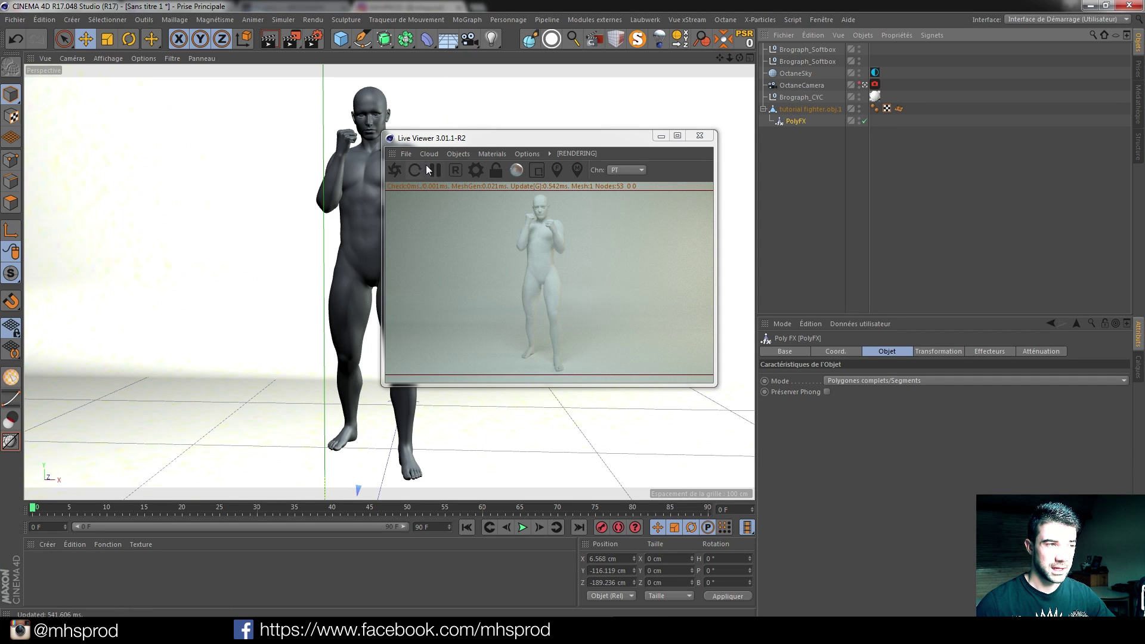
# Add a MoGraph Random effector (Effecteur Randomisation) to the PolyFX object.
pyautogui.click(480, 19)
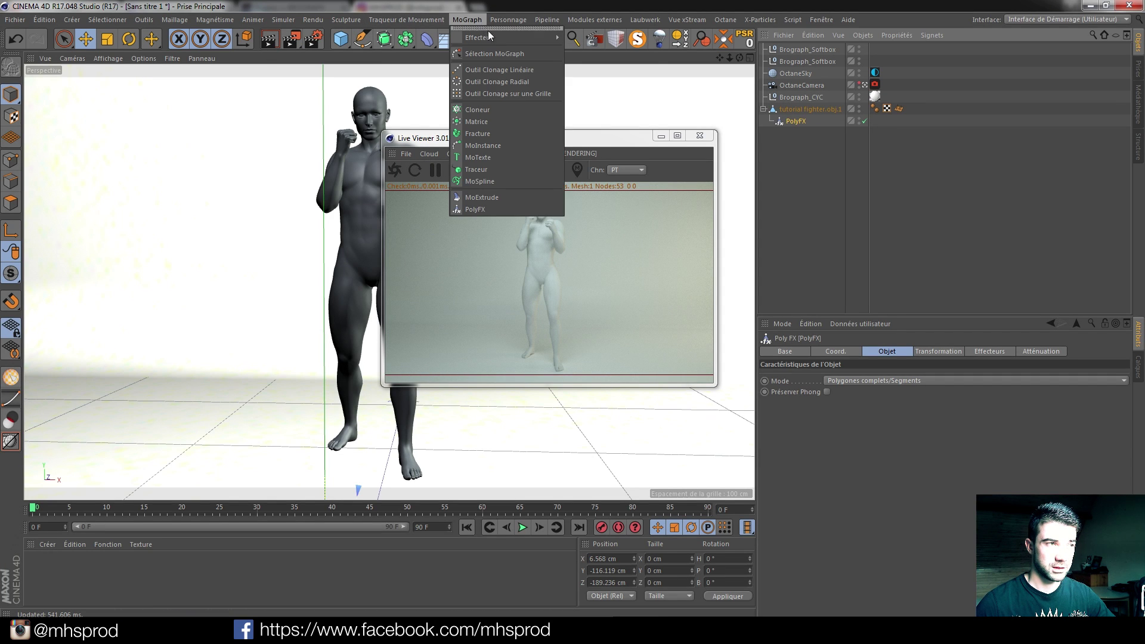
pyautogui.moveTo(490, 37)
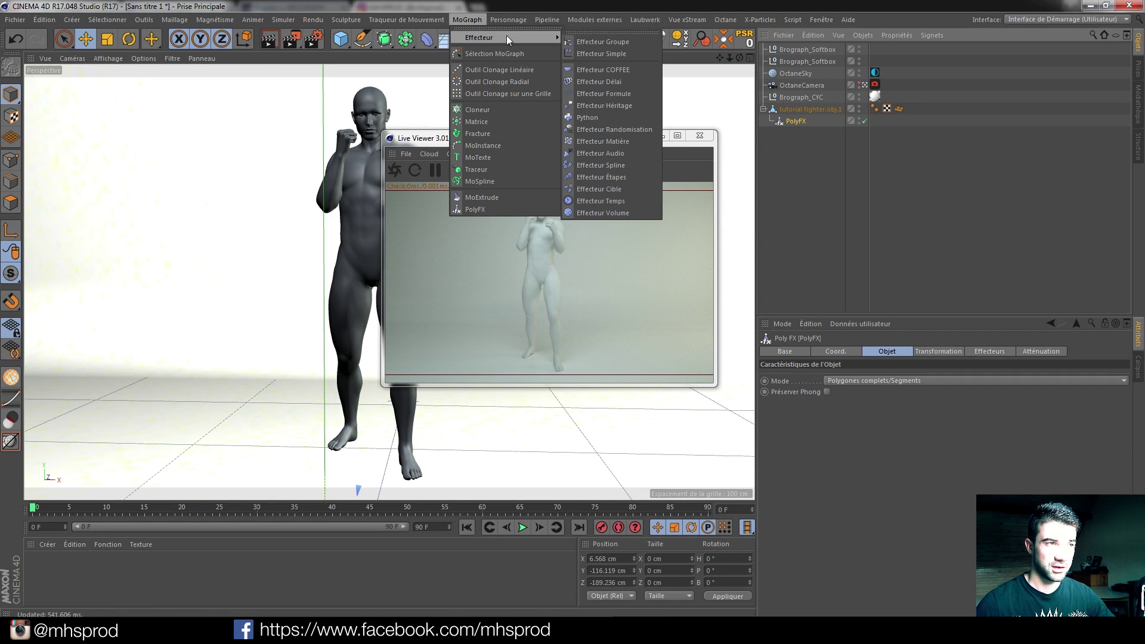
pyautogui.click(622, 129)
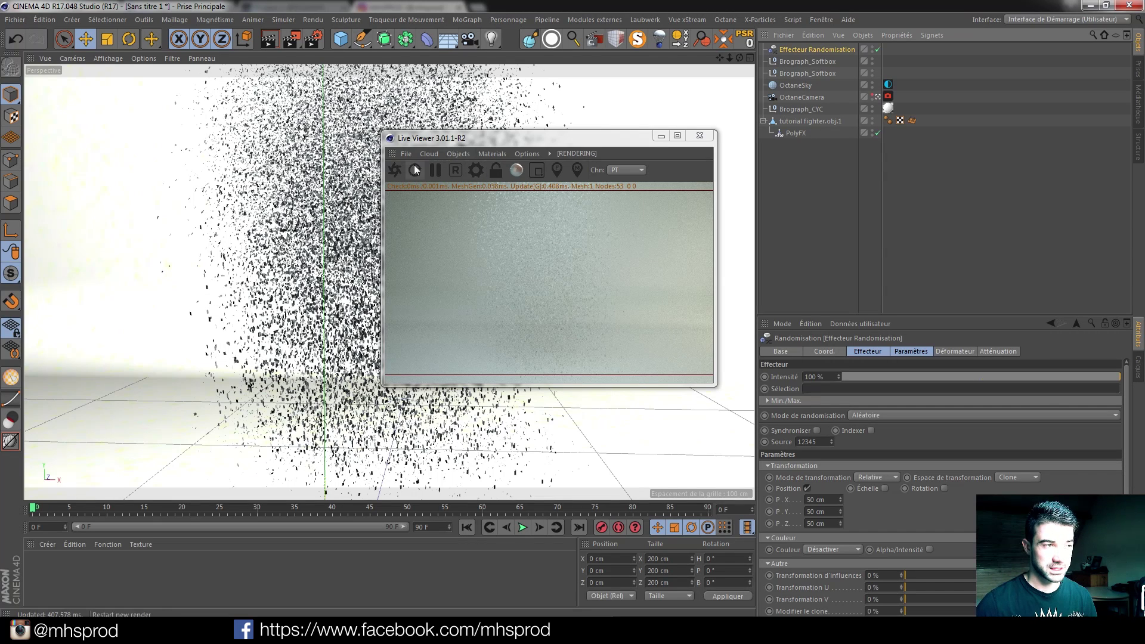
# Pause the Octane render and close the Live Viewer to uncover the viewport.
pyautogui.click(435, 171)
pyautogui.moveTo(489, 141); pyautogui.dragTo(250, 128)
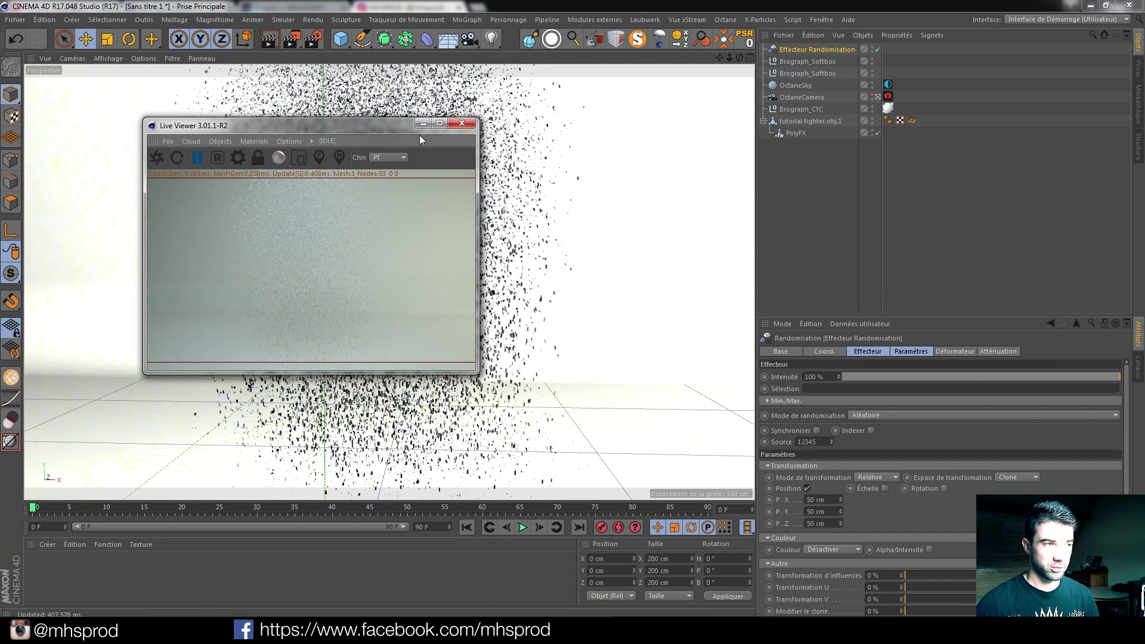
pyautogui.click(461, 124)
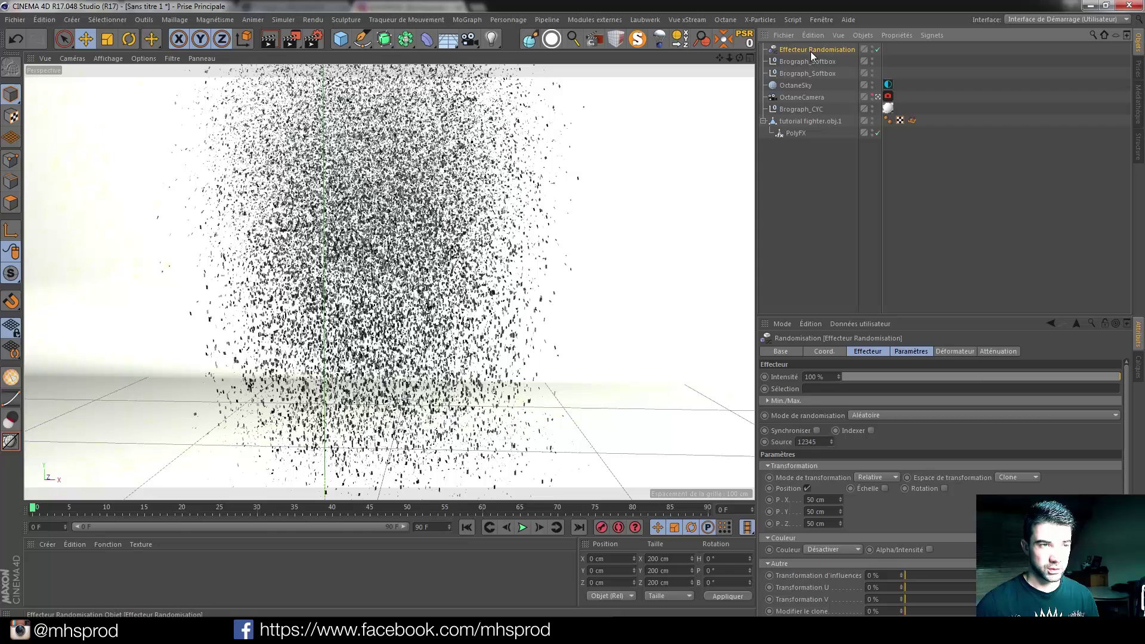
# Set the falloff shape of the Random effector to Sphère.
pyautogui.click(1004, 351)
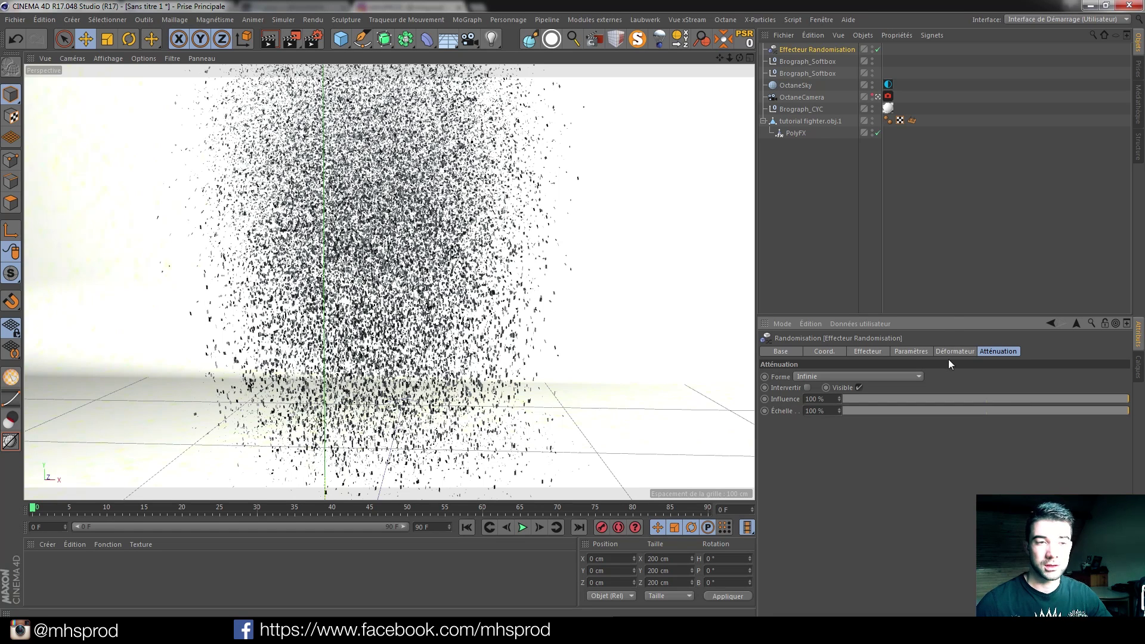
pyautogui.click(919, 376)
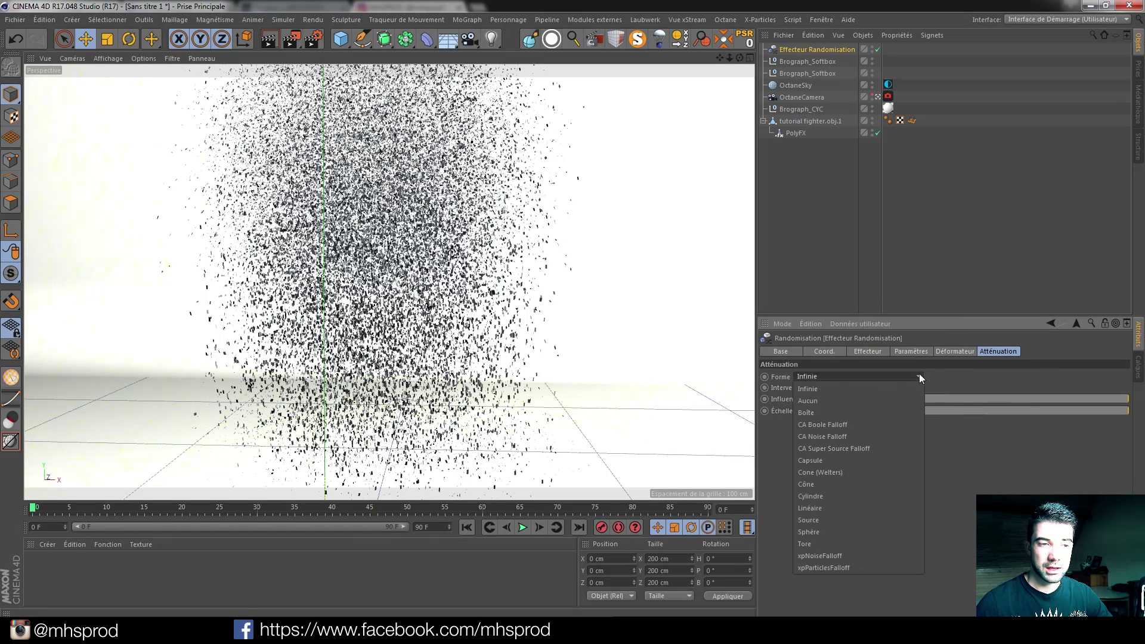
pyautogui.click(814, 532)
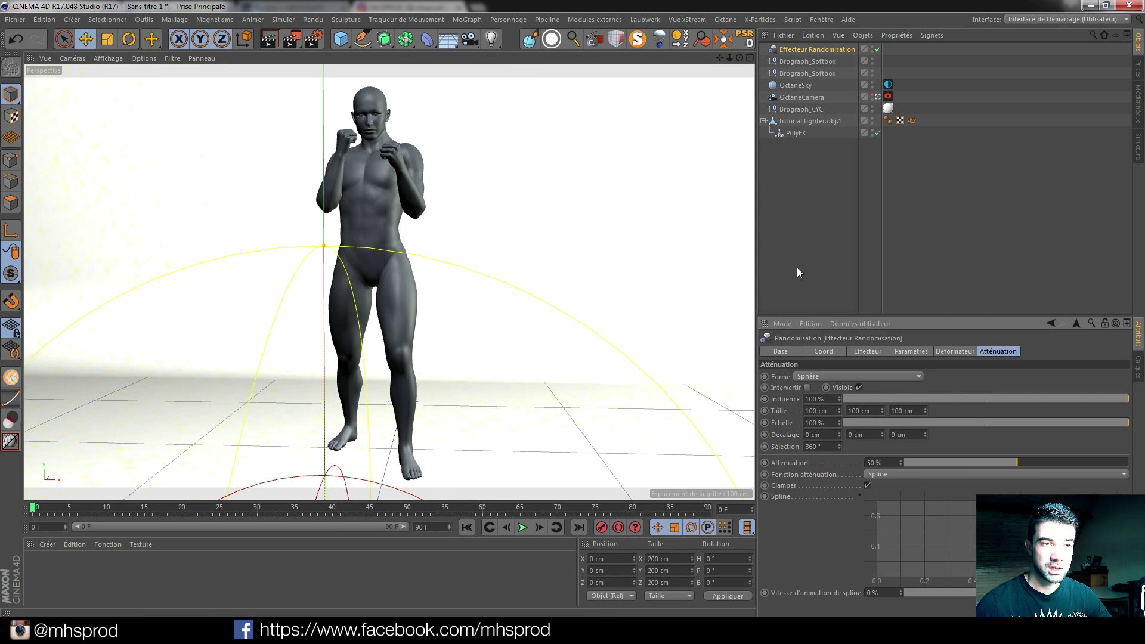
# Leave the OctaneCamera view, move the Random effector beside the fighter's upper body at about X 78, Y 128, Z 217 cm, and return to the camera.
pyautogui.click(877, 96)
pyautogui.moveTo(424, 358); pyautogui.dragTo(425, 254)
pyautogui.moveTo(527, 357); pyautogui.dragTo(591, 356)
pyautogui.moveTo(480, 348); pyautogui.dragTo(471, 326)
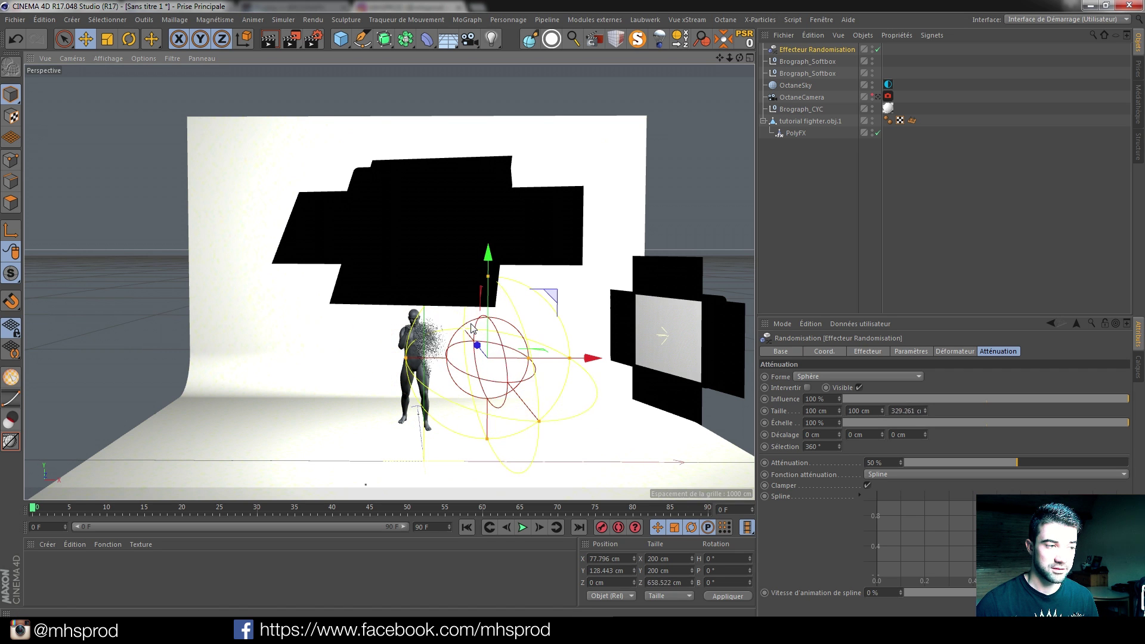
pyautogui.hotkey('ctrl', 'z')
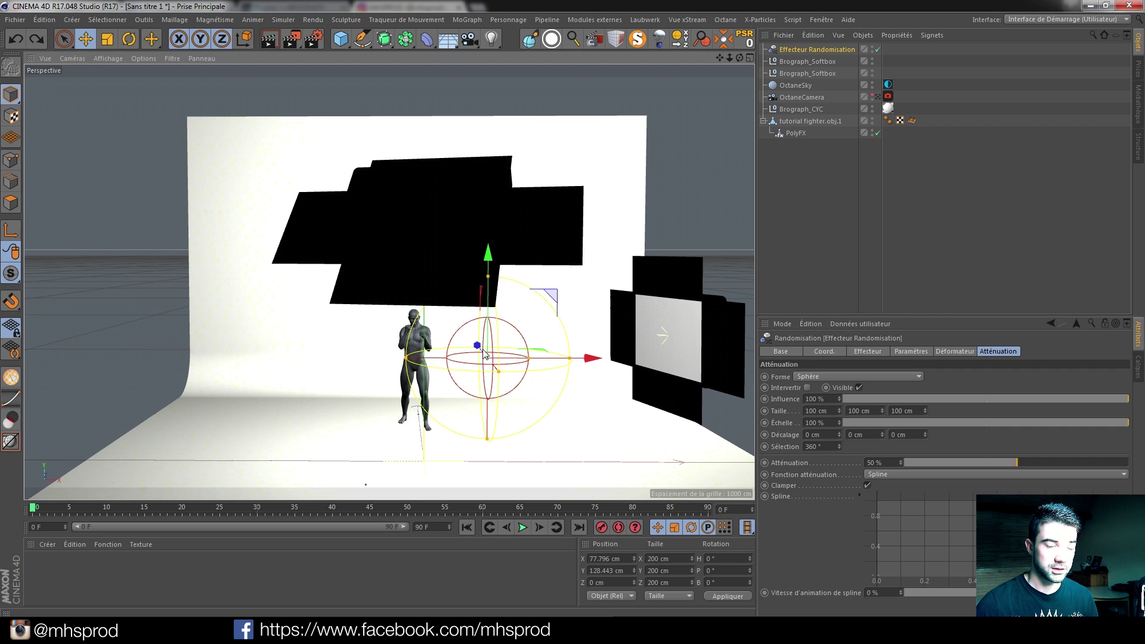
pyautogui.keyDown('alt'); pyautogui.moveTo(478, 387); pyautogui.dragTo(475, 329); pyautogui.keyUp('alt')
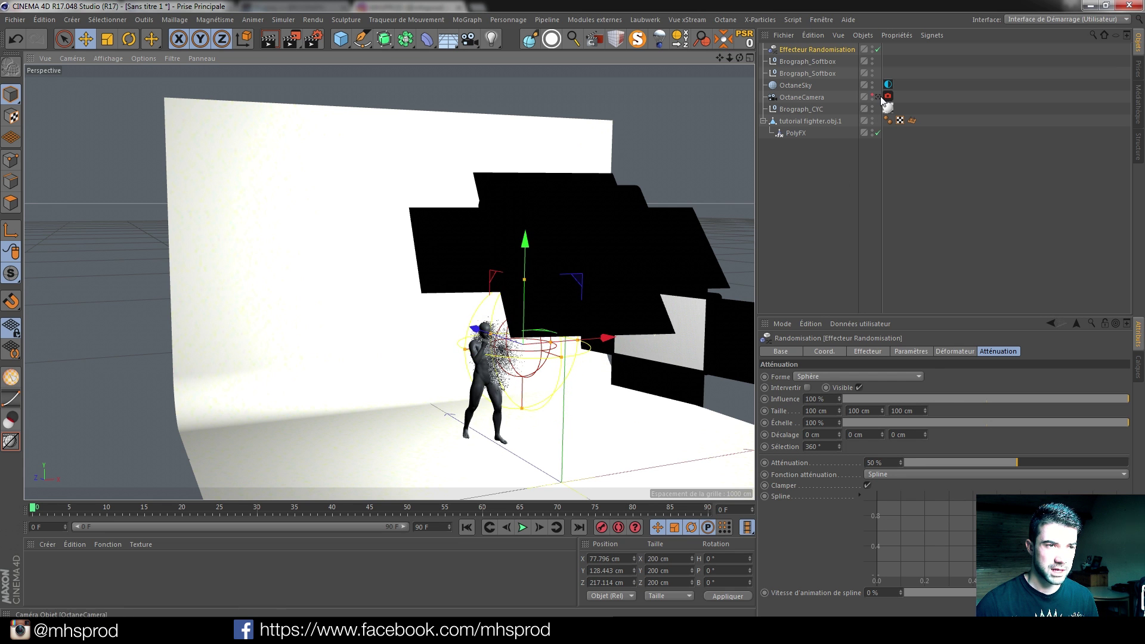
pyautogui.click(878, 98)
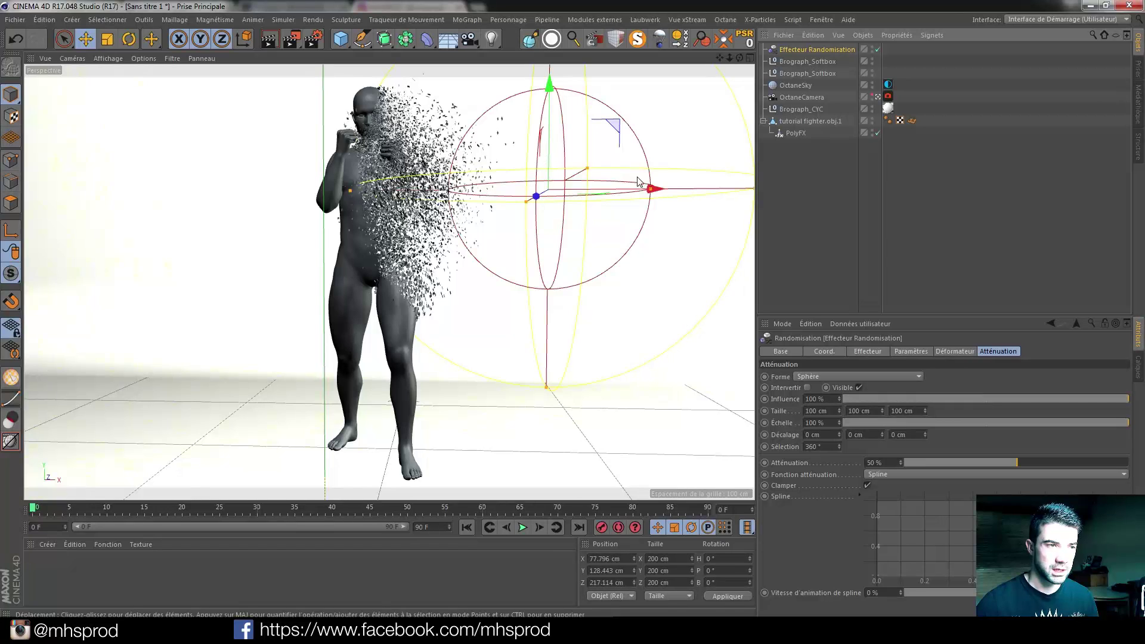
# Set the Random effector's position offsets on X, Y and Z to 5 cm each.
pyautogui.click(871, 349)
pyautogui.click(903, 353)
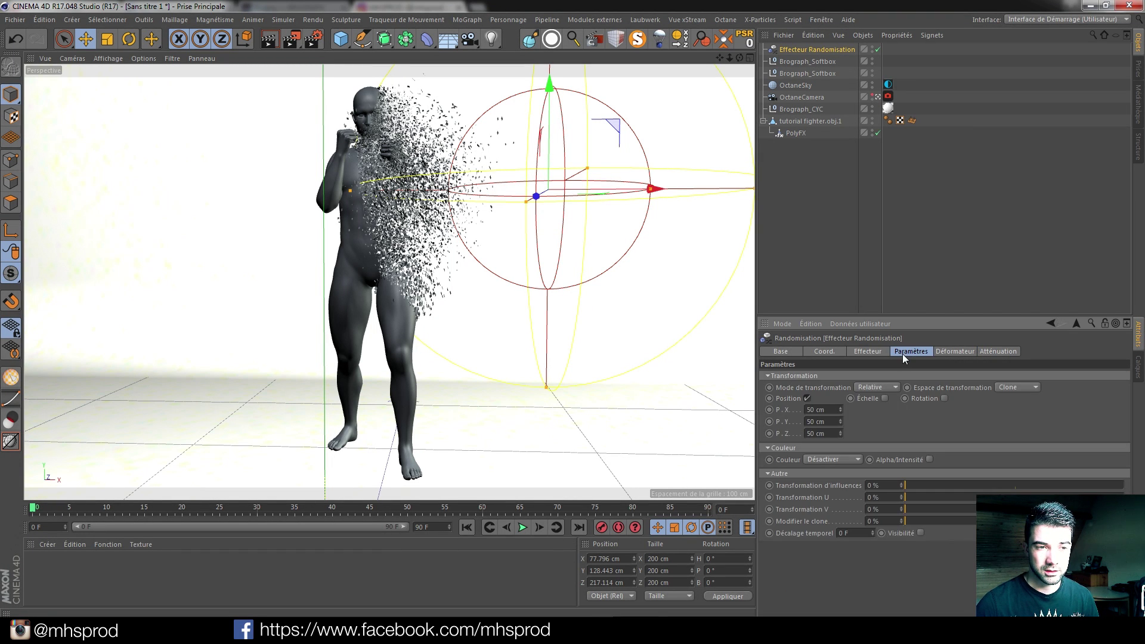
pyautogui.doubleClick(809, 410)
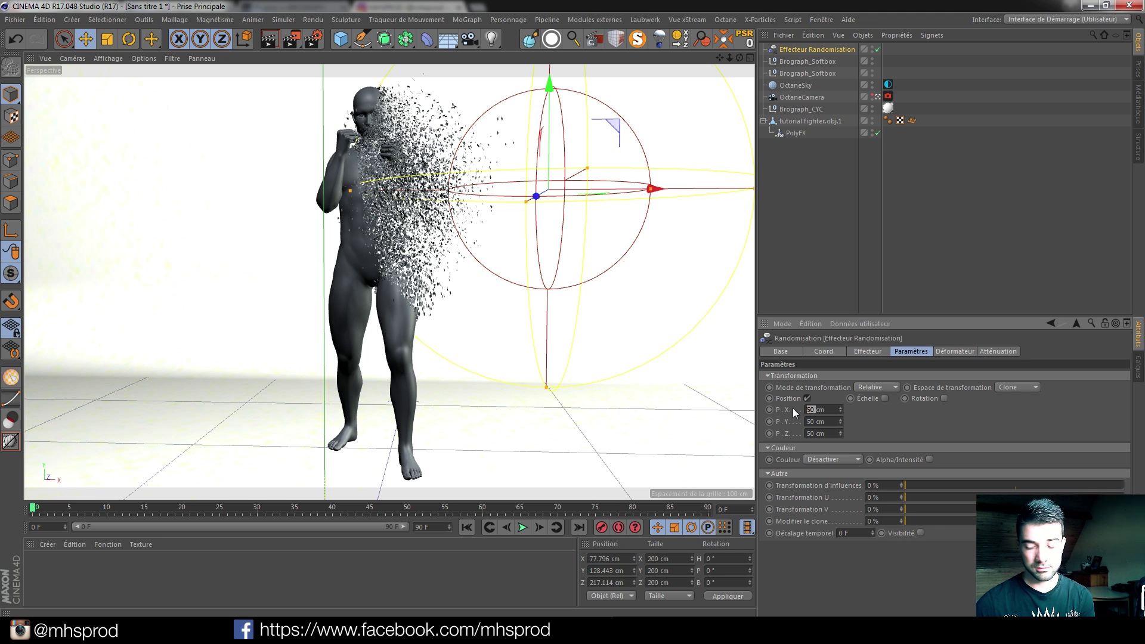
pyautogui.write('5')
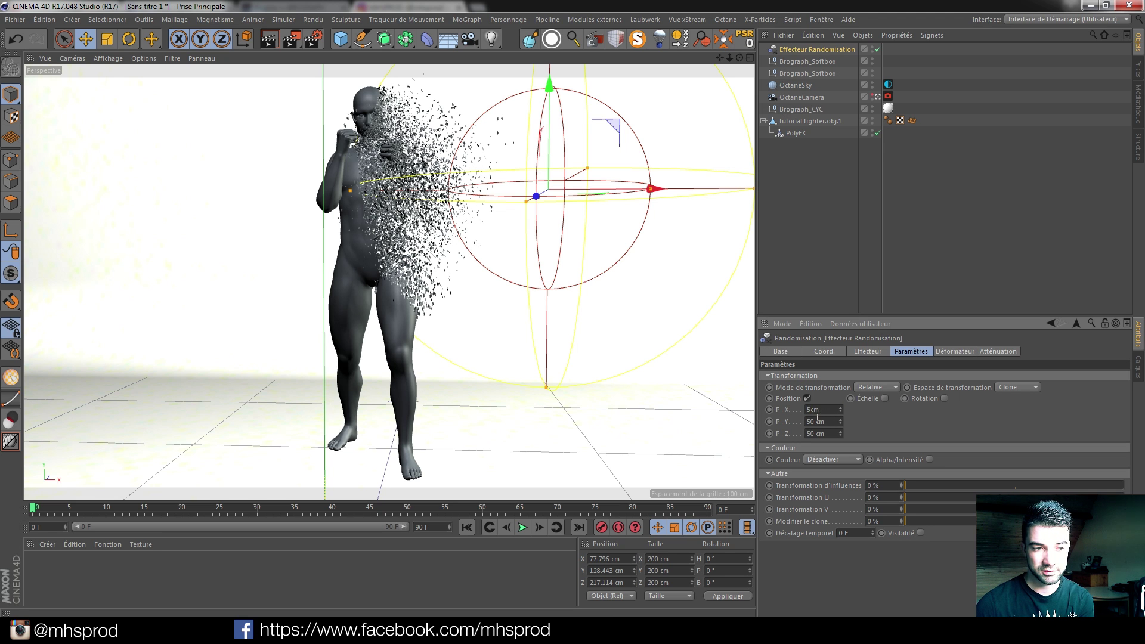
pyautogui.doubleClick(812, 422)
pyautogui.write('5')
pyautogui.write('5')
pyautogui.press('Return')
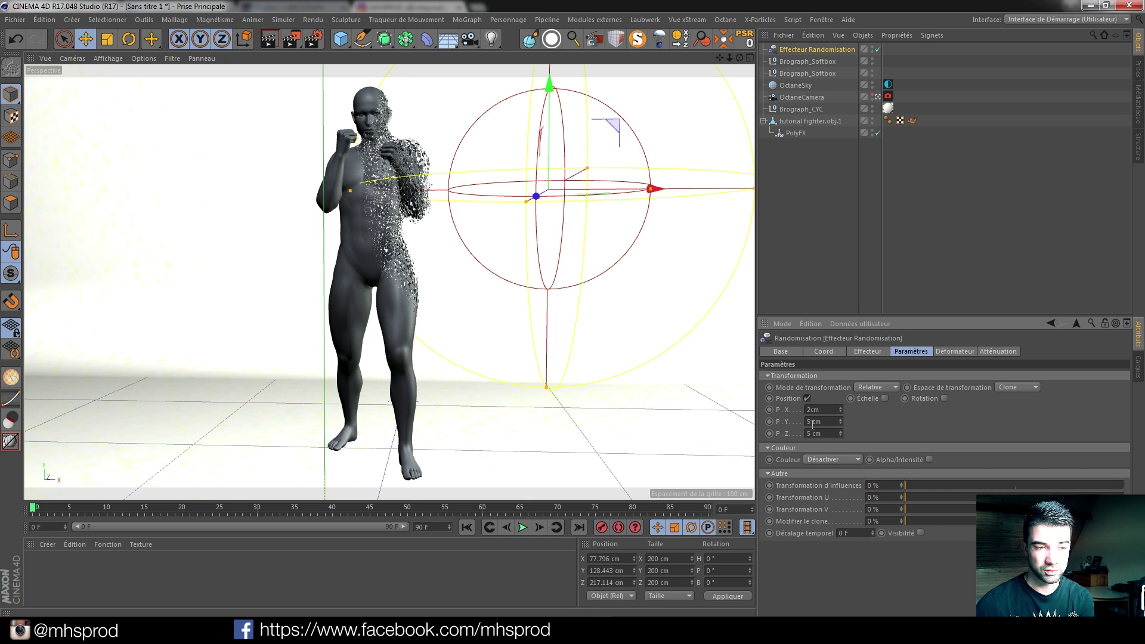
# Set the Random effector's Y and Z position transformation values to 2 cm.
pyautogui.doubleClick(809, 433)
pyautogui.write('2')
pyautogui.press('Return')
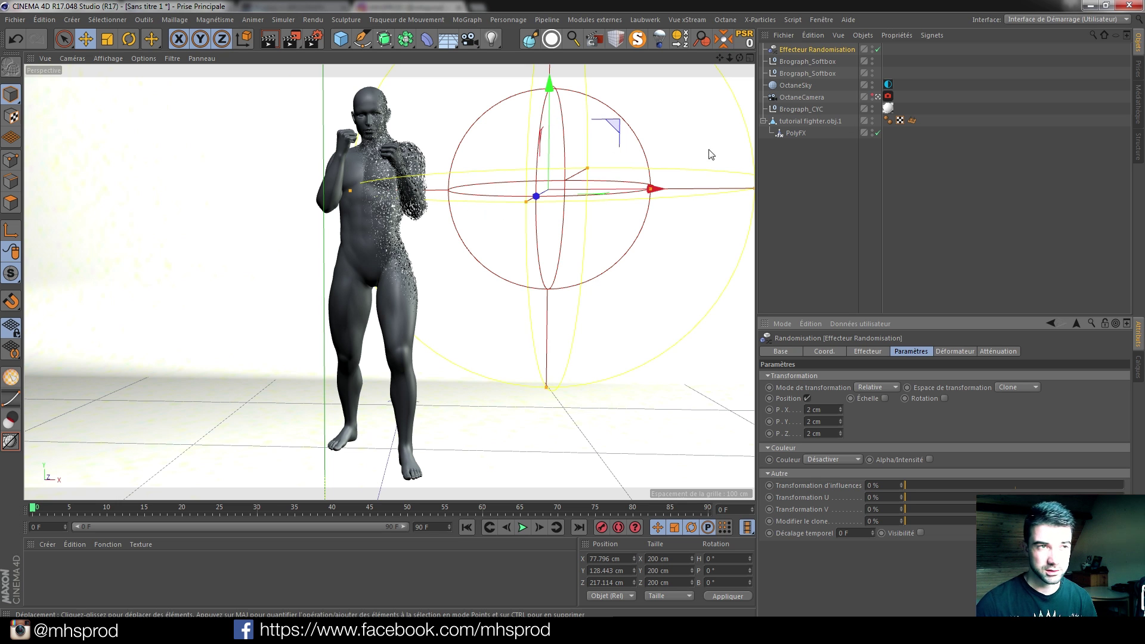
# Render the fighter scene in the Octane Live Viewer, placed beside the fighter.
pyautogui.click(725, 20)
pyautogui.click(732, 49)
pyautogui.click(246, 260)
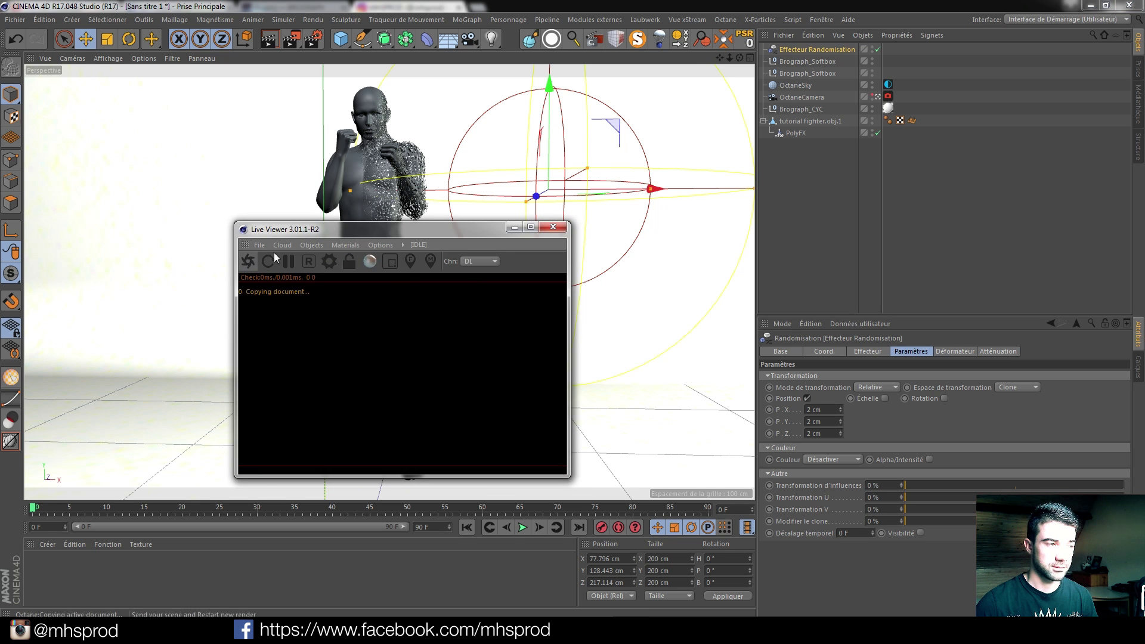
pyautogui.moveTo(342, 231); pyautogui.dragTo(600, 146)
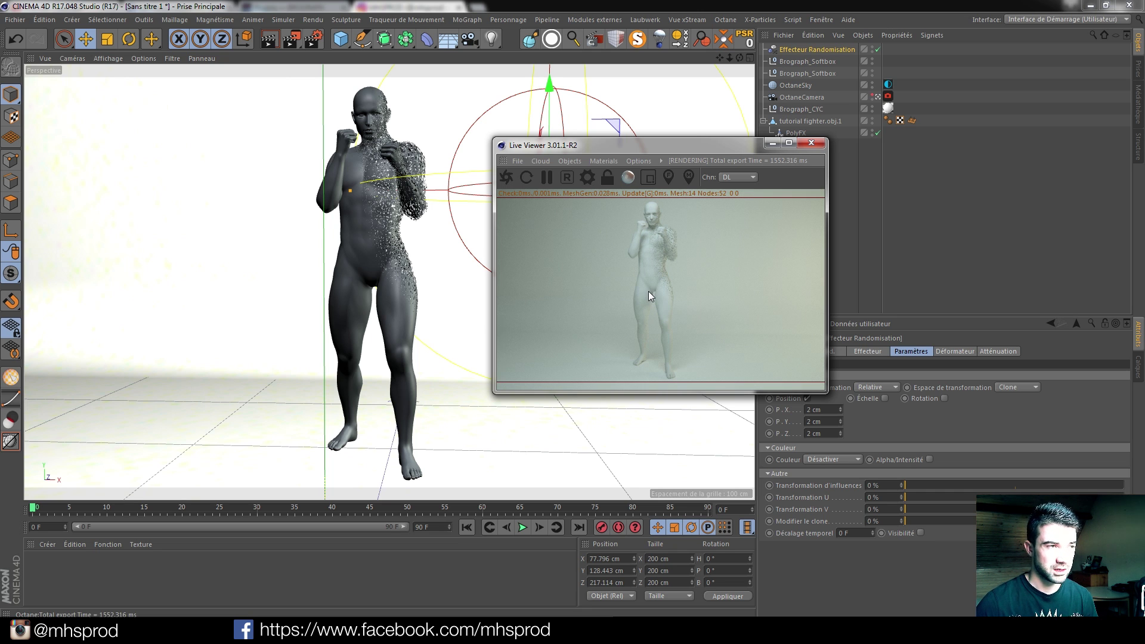
# Widen the Random effector's falloff toward the fighter to about 209 cm in X, and close the Live Viewer.
pyautogui.moveTo(351, 189); pyautogui.dragTo(341, 186)
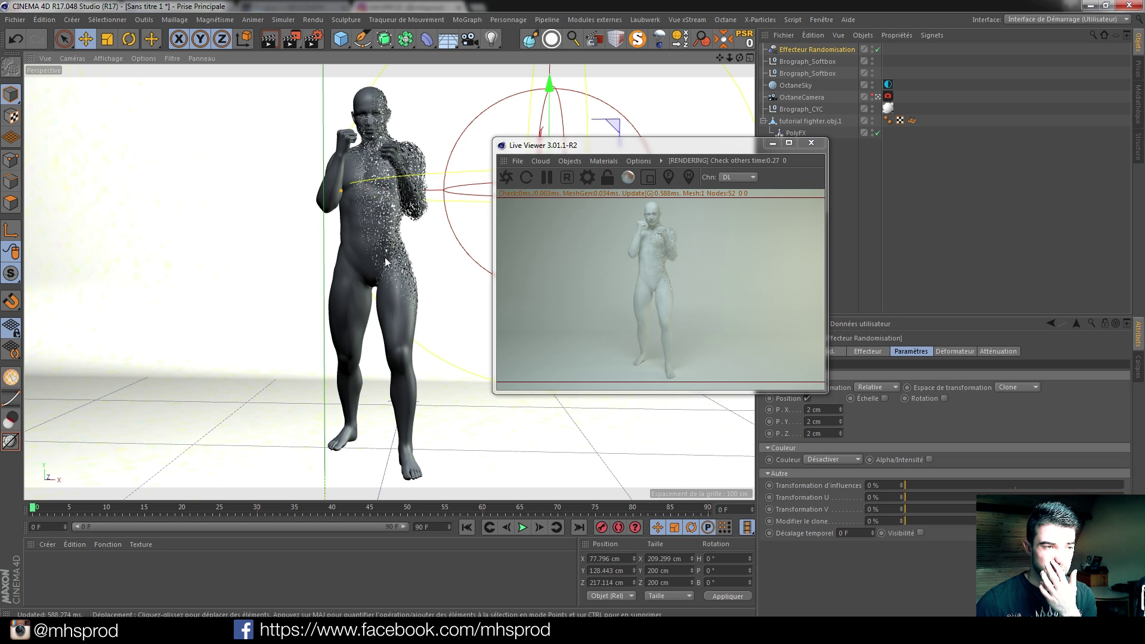
pyautogui.click(809, 145)
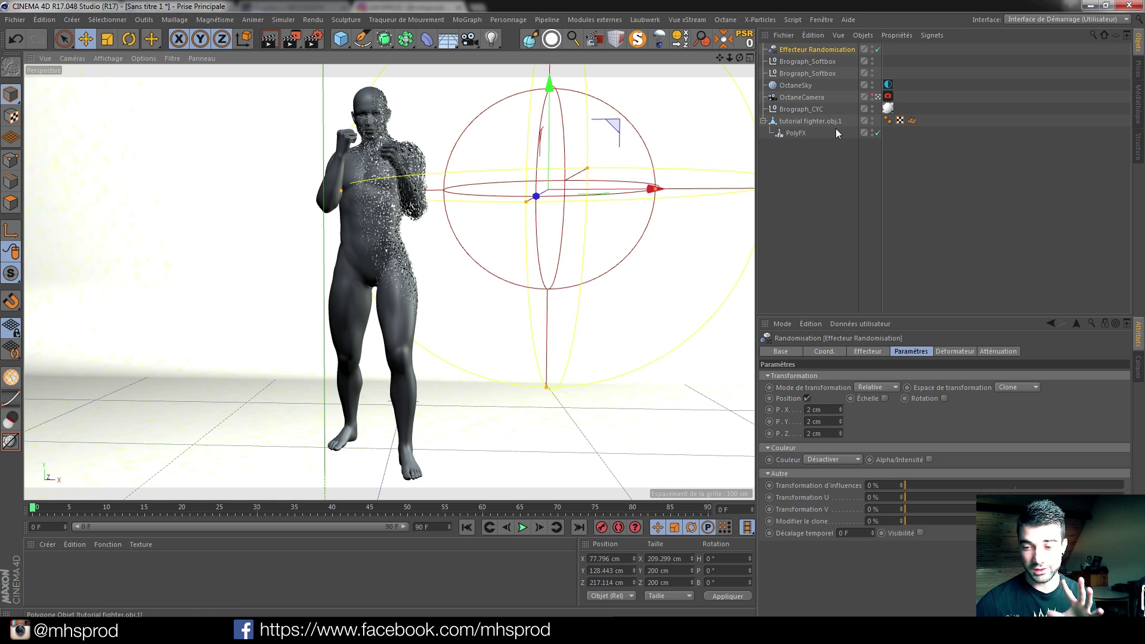
# Disable the PolyFX deformer and the Random effector, and clear the object selection.
pyautogui.click(876, 132)
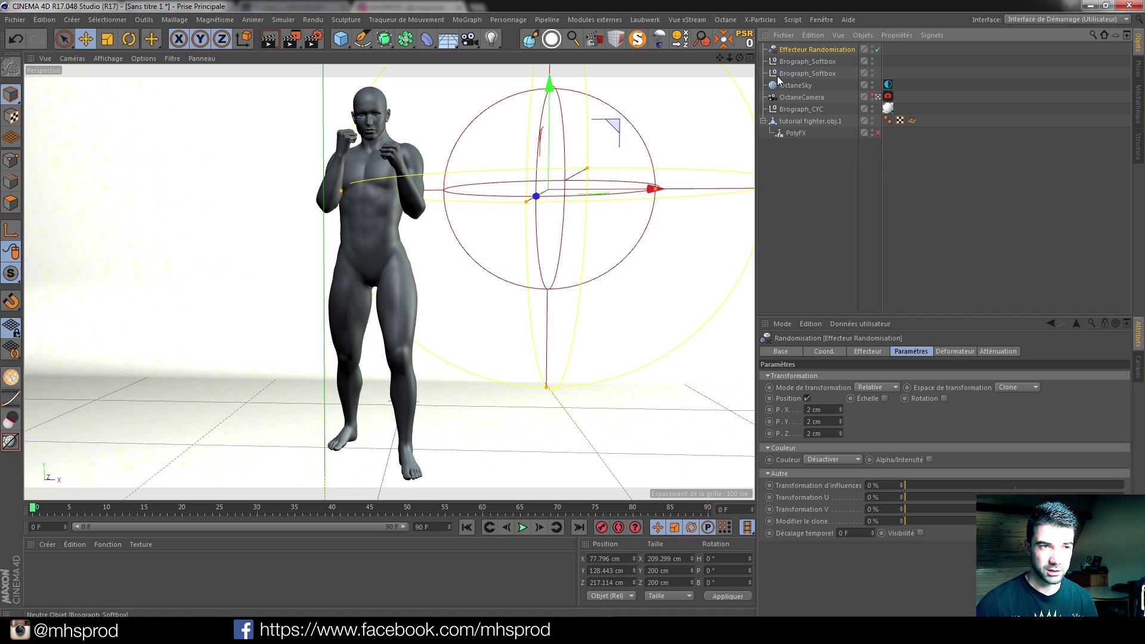
pyautogui.click(877, 49)
pyautogui.click(820, 185)
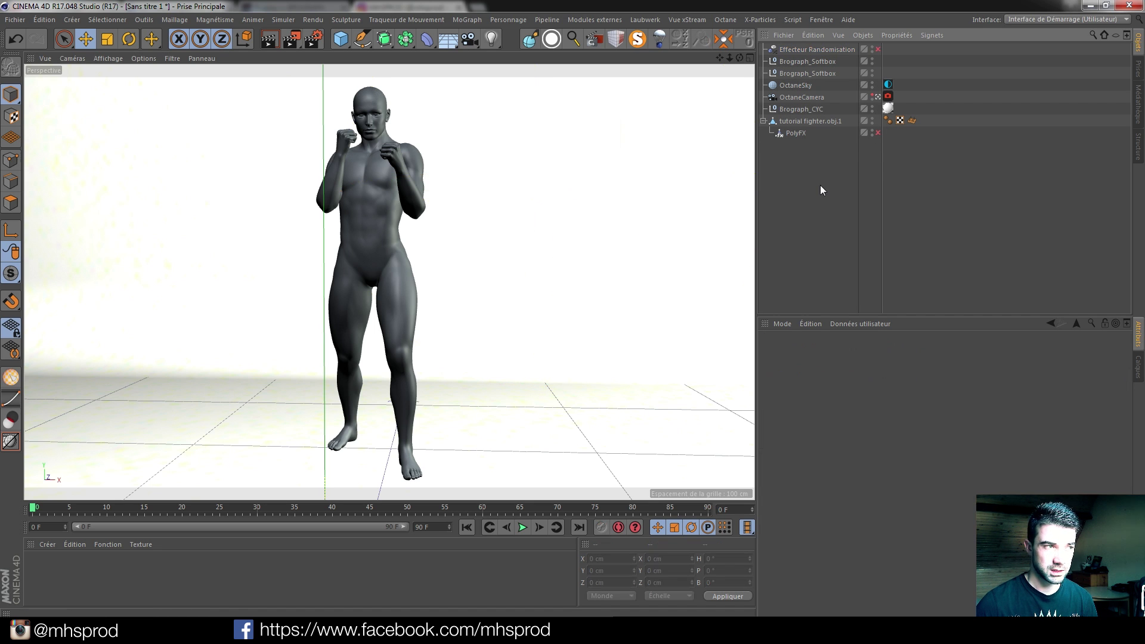
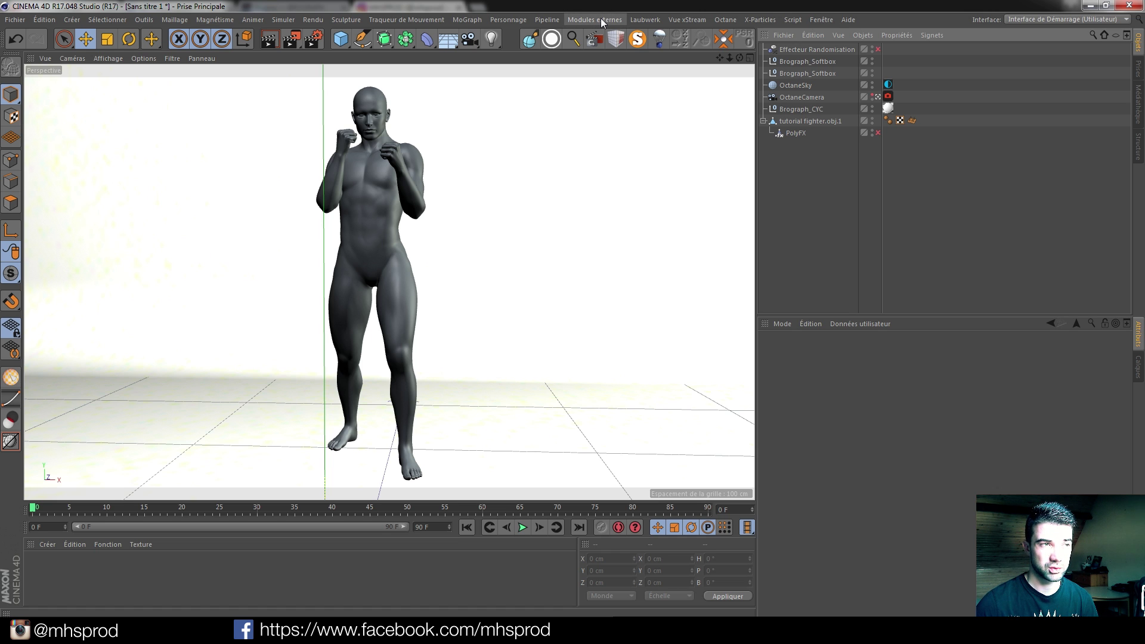
# Add an X-Particles xpSystem and hide the tutorial fighter.obj.1 mesh in both the viewport and the render.
pyautogui.click(757, 21)
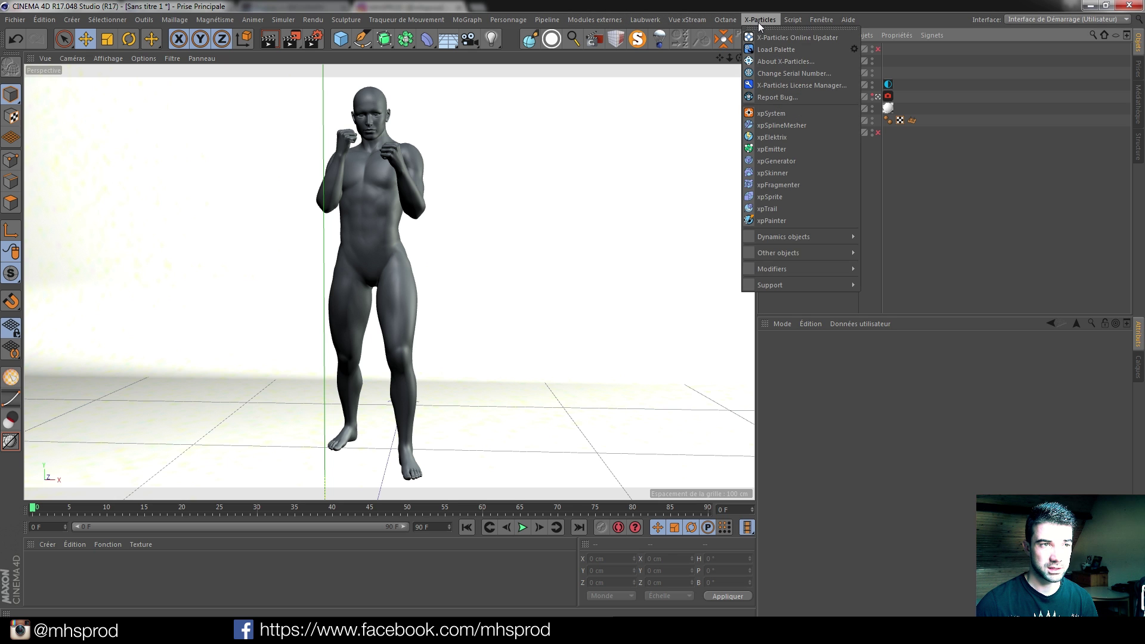
pyautogui.click(788, 112)
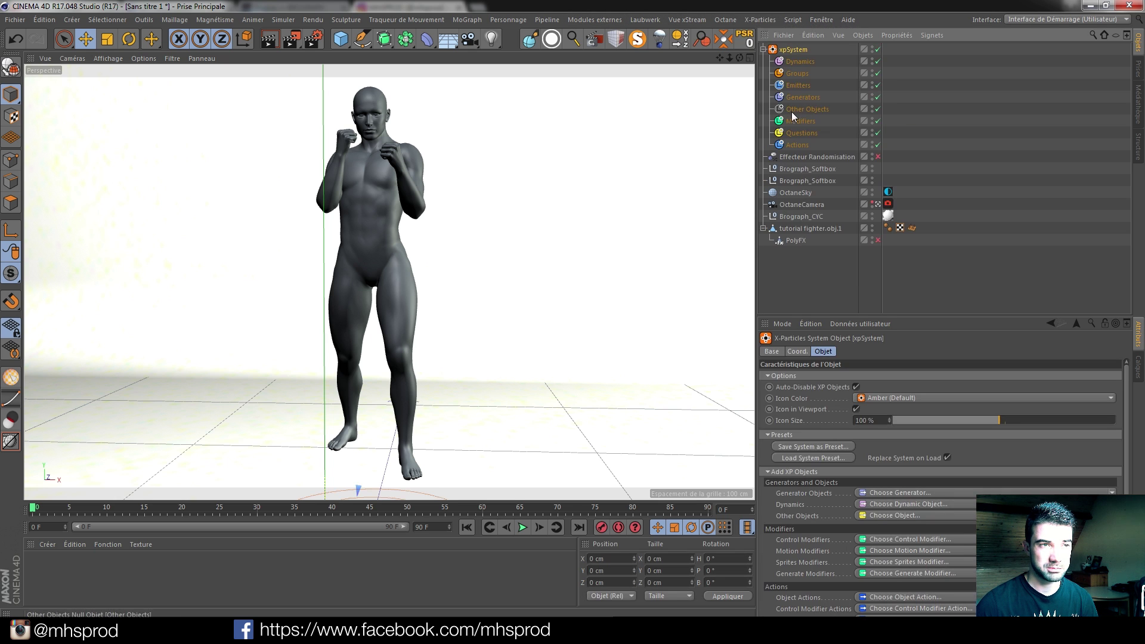
pyautogui.keyDown('alt'); pyautogui.doubleClick(872, 228); pyautogui.keyUp('alt')
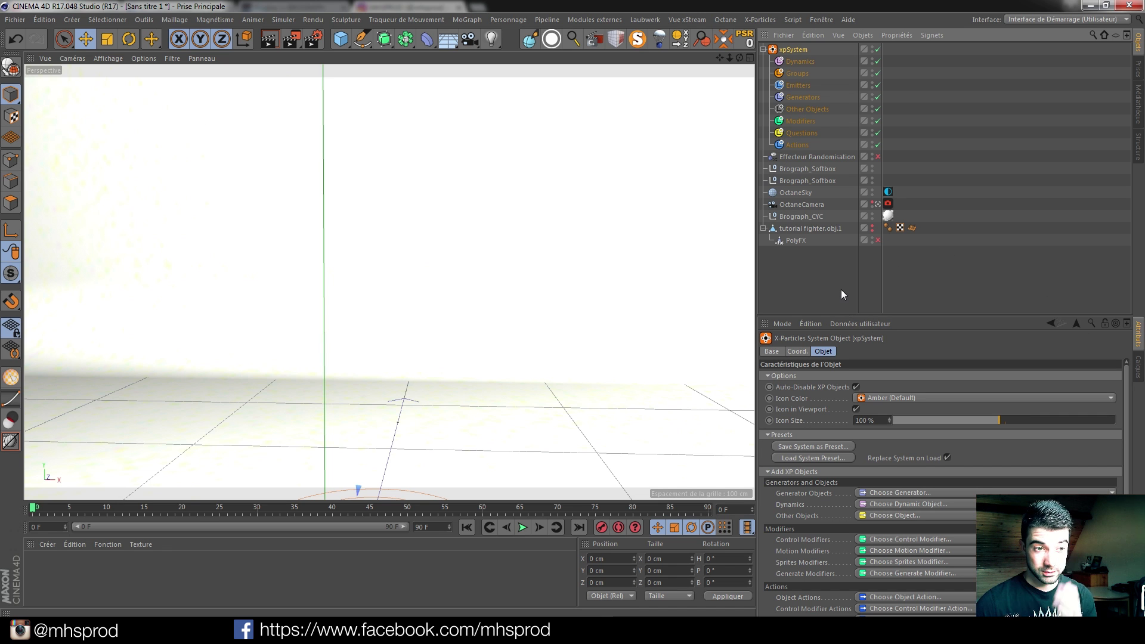
# Add an Emitter generator object to the xpSystem.
pyautogui.click(1023, 539)
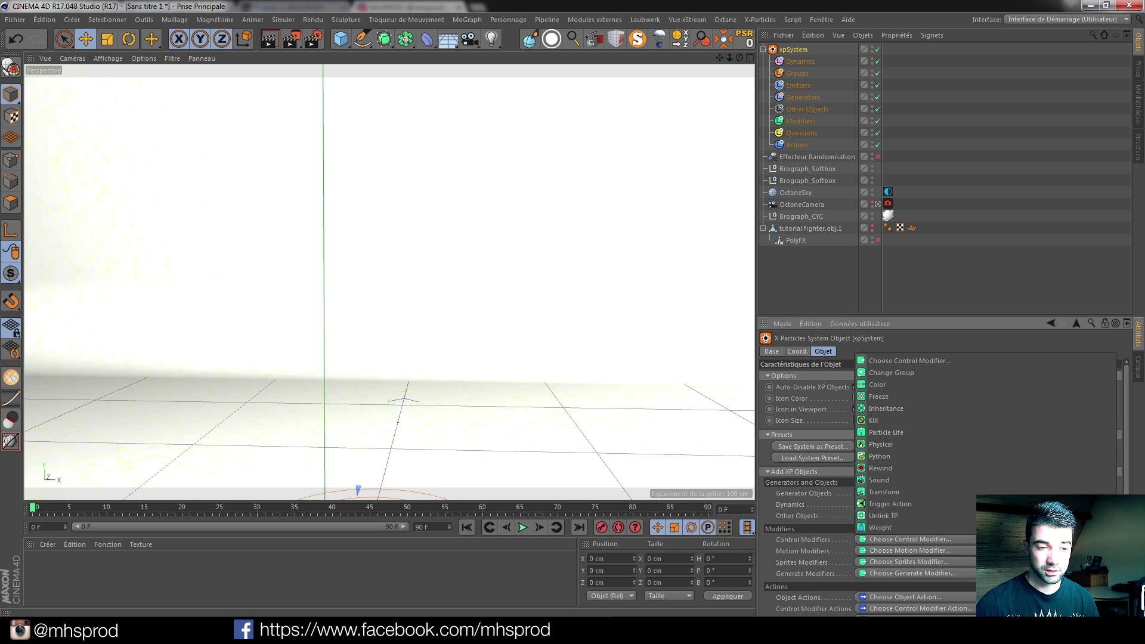
pyautogui.click(1022, 551)
pyautogui.click(1023, 551)
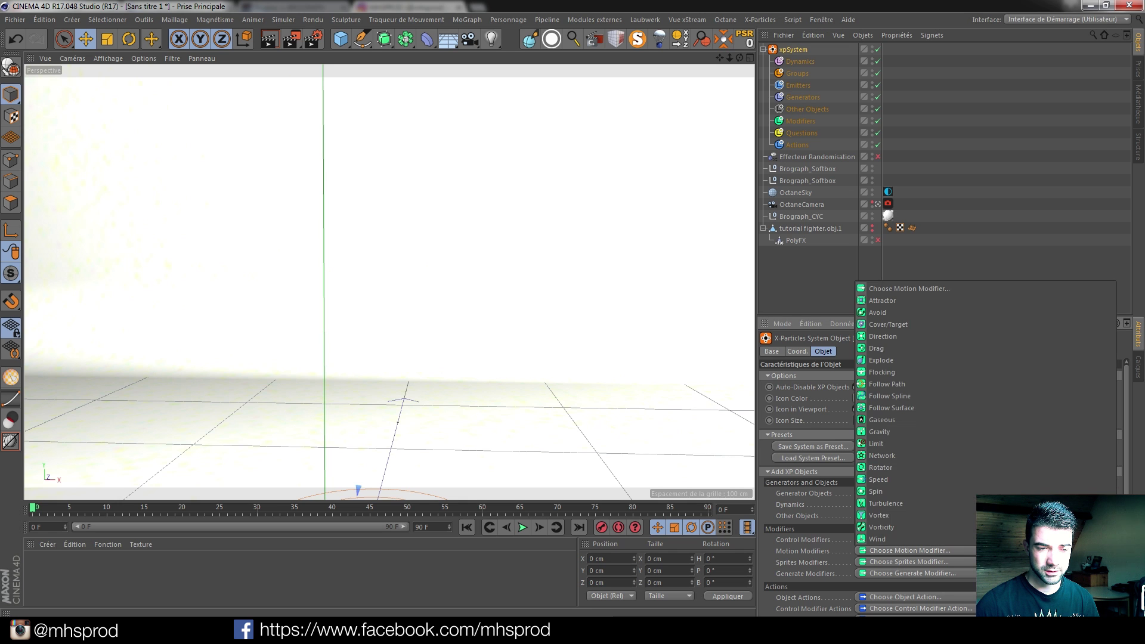
pyautogui.click(1022, 562)
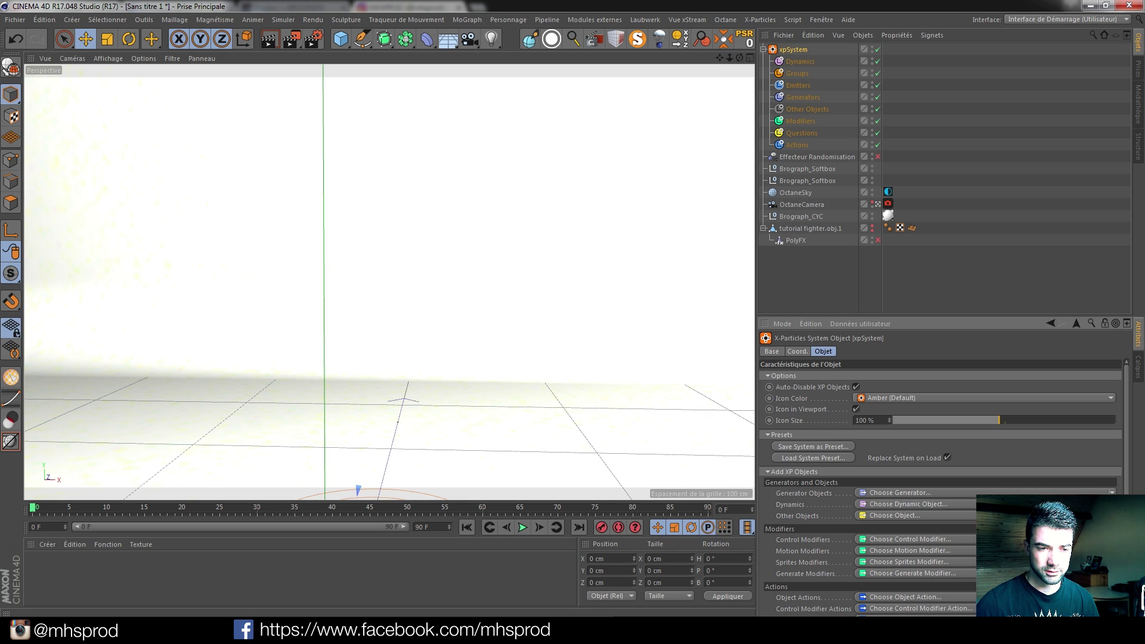
pyautogui.click(900, 492)
pyautogui.click(881, 539)
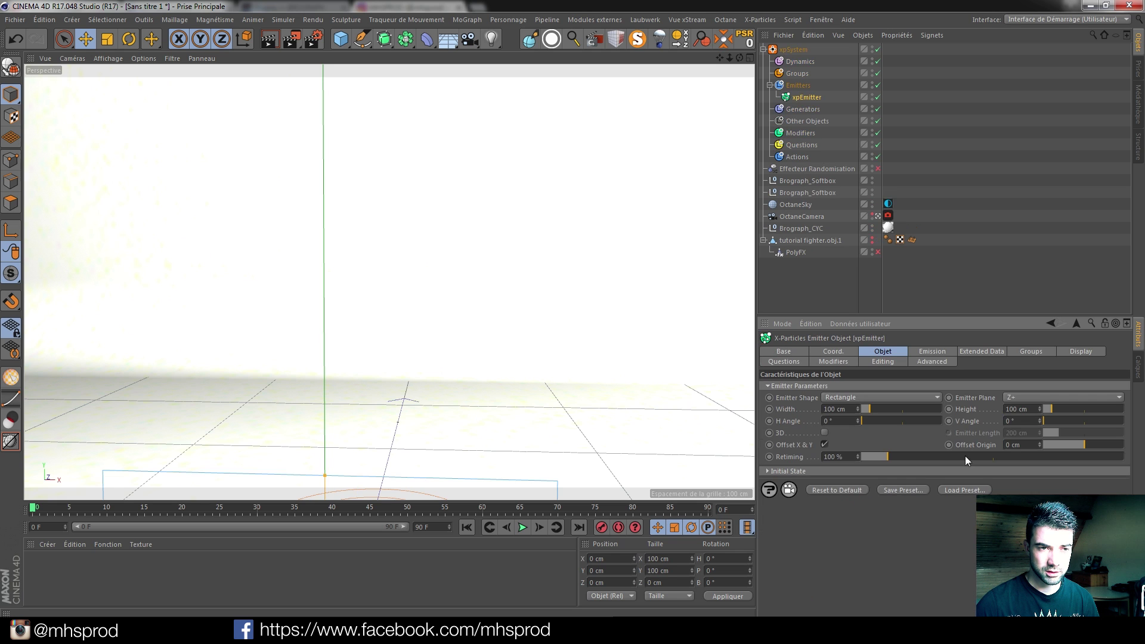
# Set the emitter shape to Object with tutorial fighter.obj.1 as source, and enable One Particle Per Source Element.
pyautogui.click(937, 399)
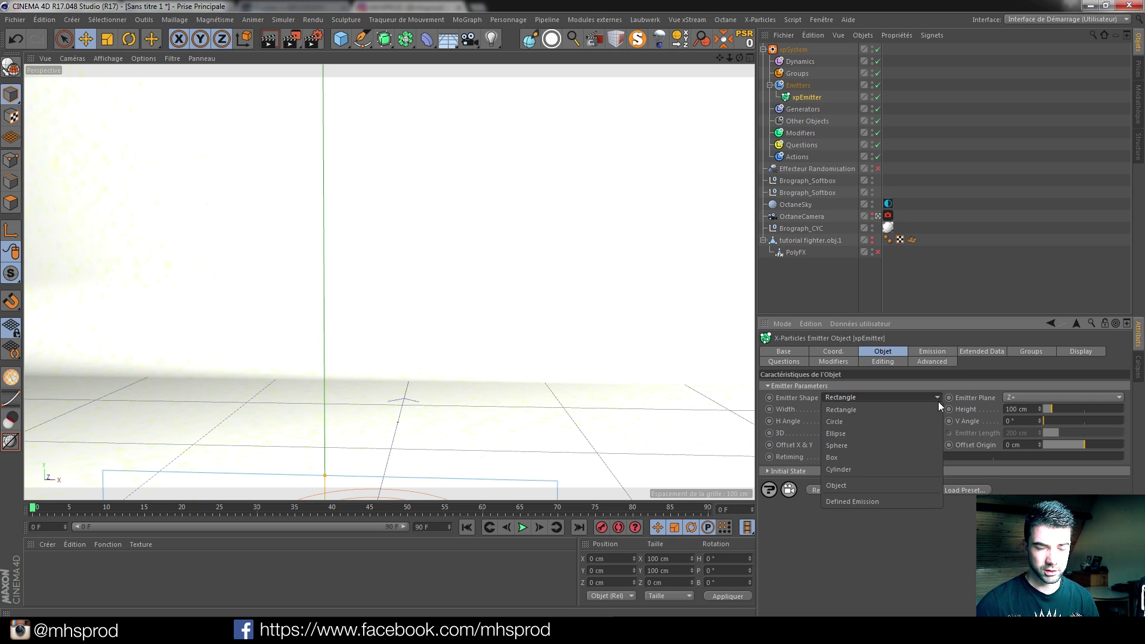
pyautogui.click(853, 485)
pyautogui.click(1119, 421)
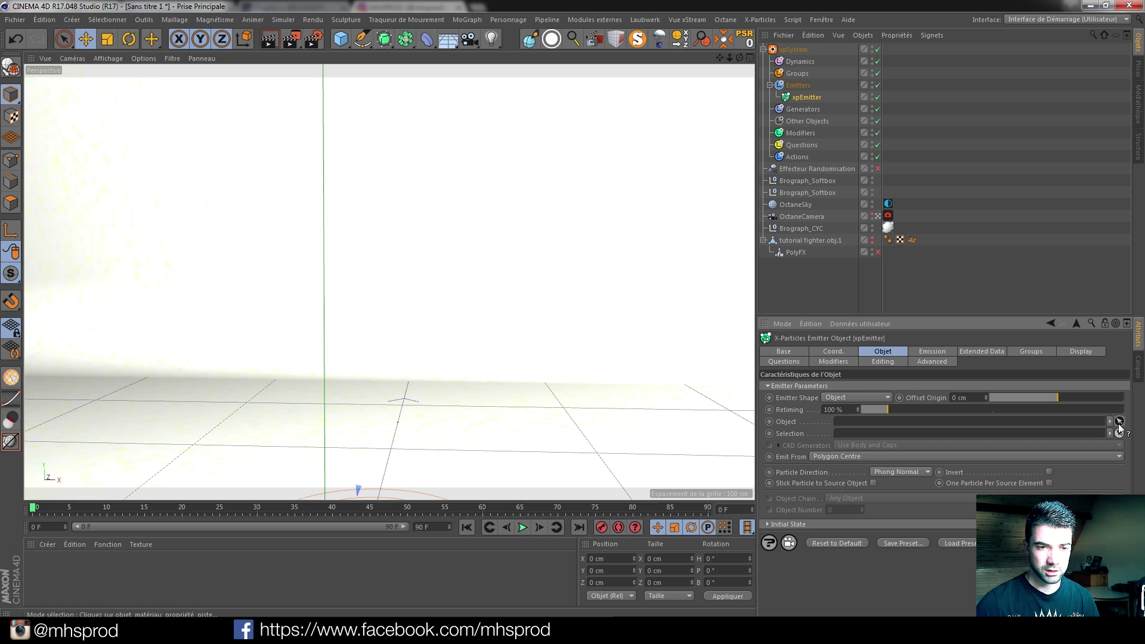
pyautogui.click(808, 240)
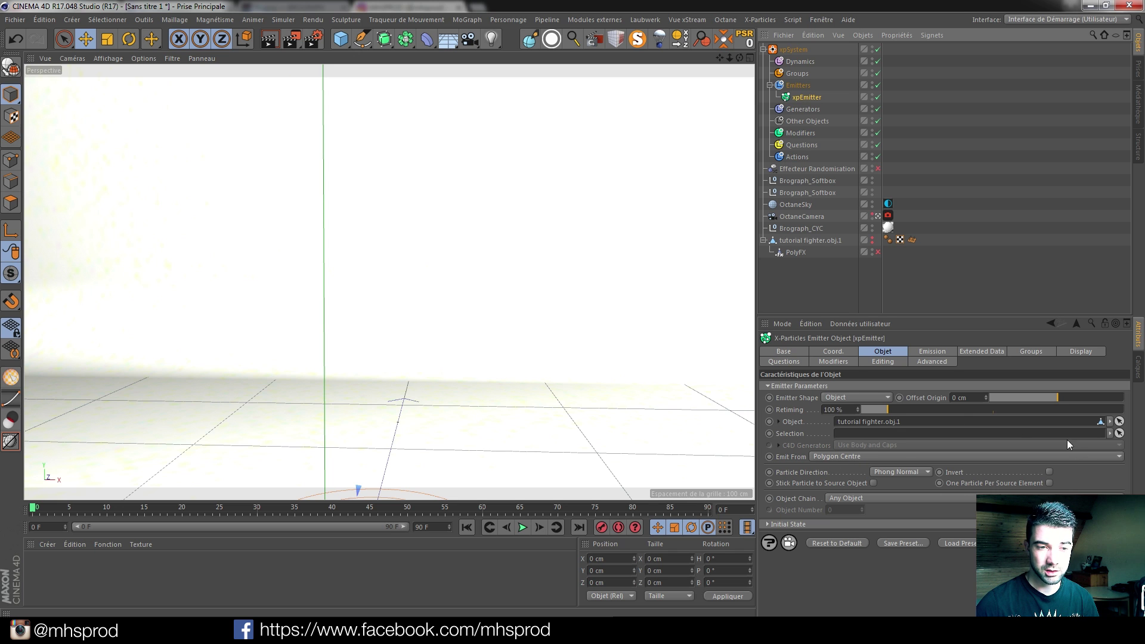
pyautogui.click(1048, 483)
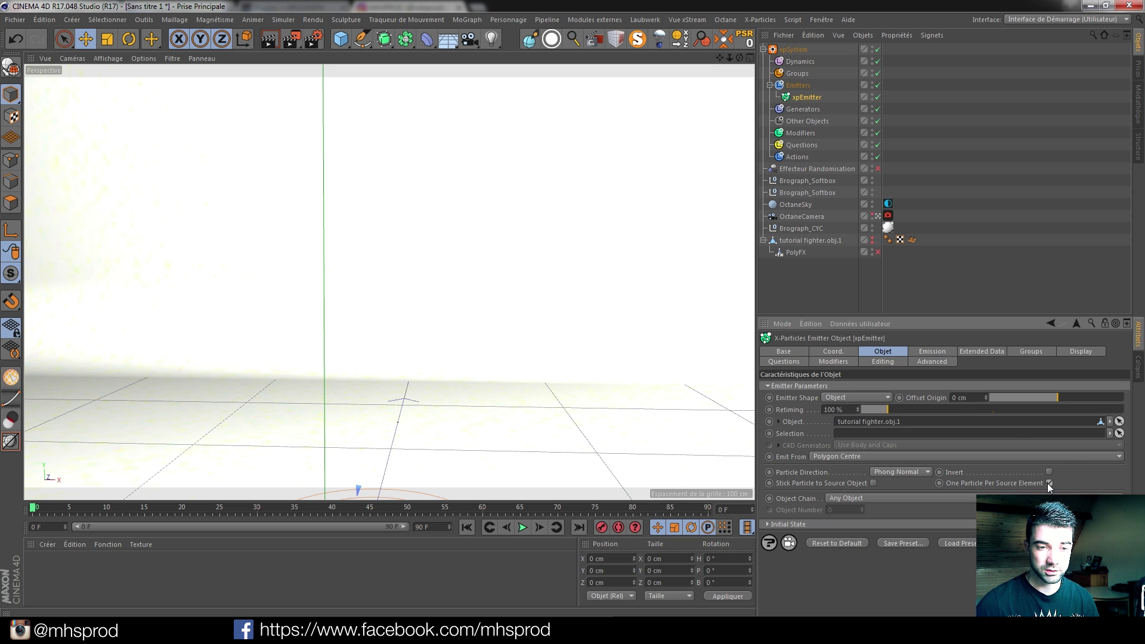
# Turn off Emit all Frames, set the emitter's End Emit to 1 F and reduce the particle speed to 0 cm.
pyautogui.click(932, 351)
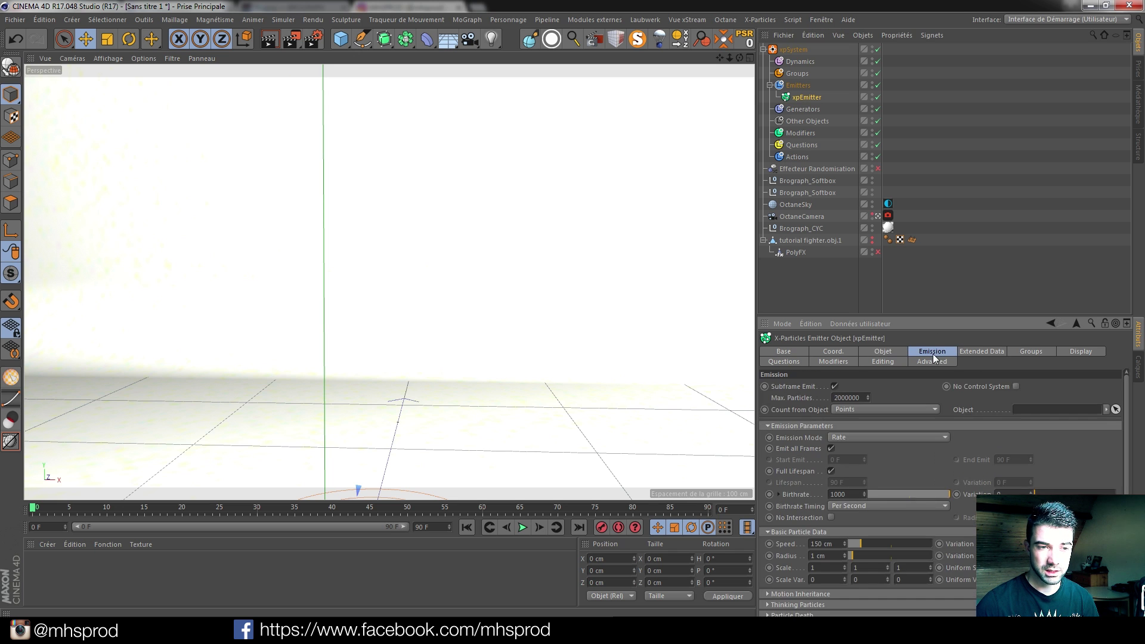
pyautogui.click(831, 448)
pyautogui.write('1')
pyautogui.press('Return')
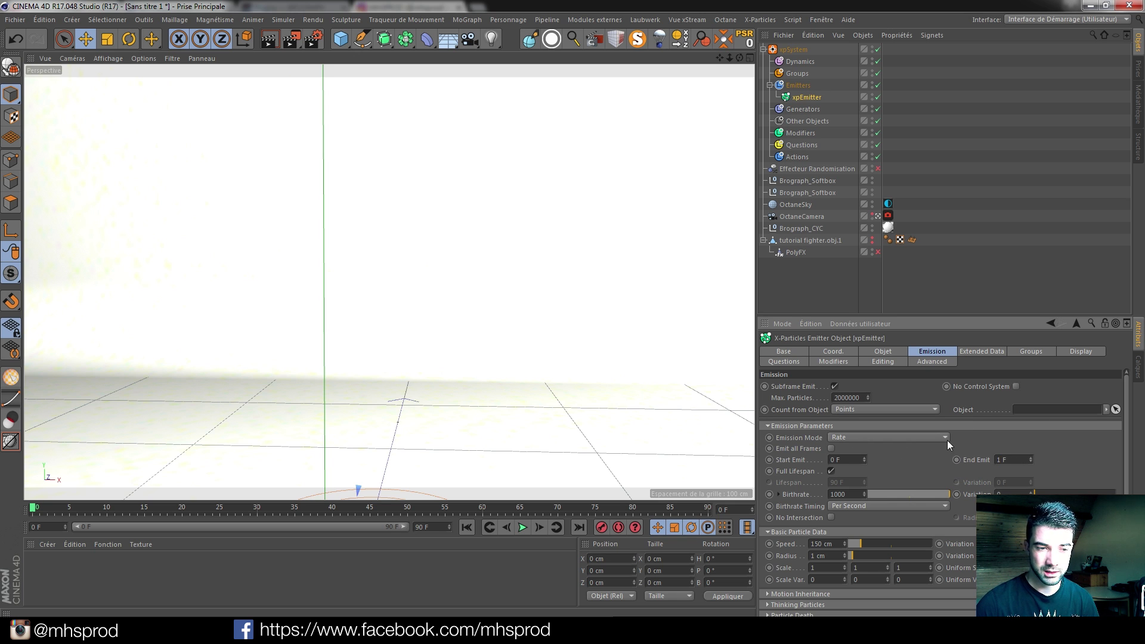
pyautogui.moveTo(859, 543); pyautogui.dragTo(825, 539)
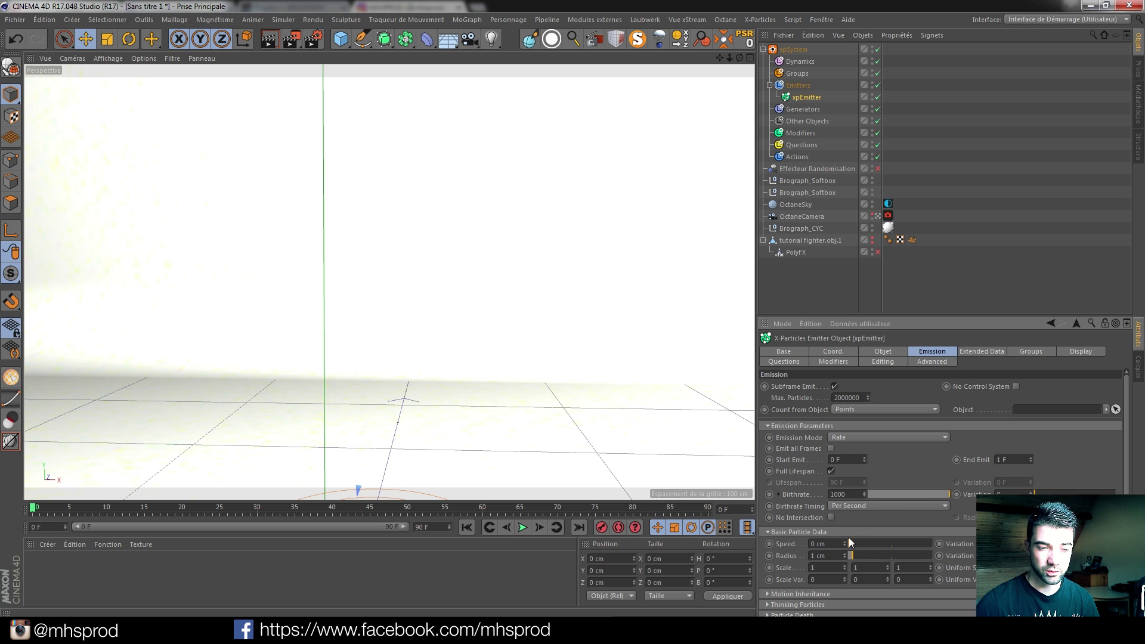
# Play the first frames to check the emitted particles, and return the timeline to frame 0.
pyautogui.click(523, 528)
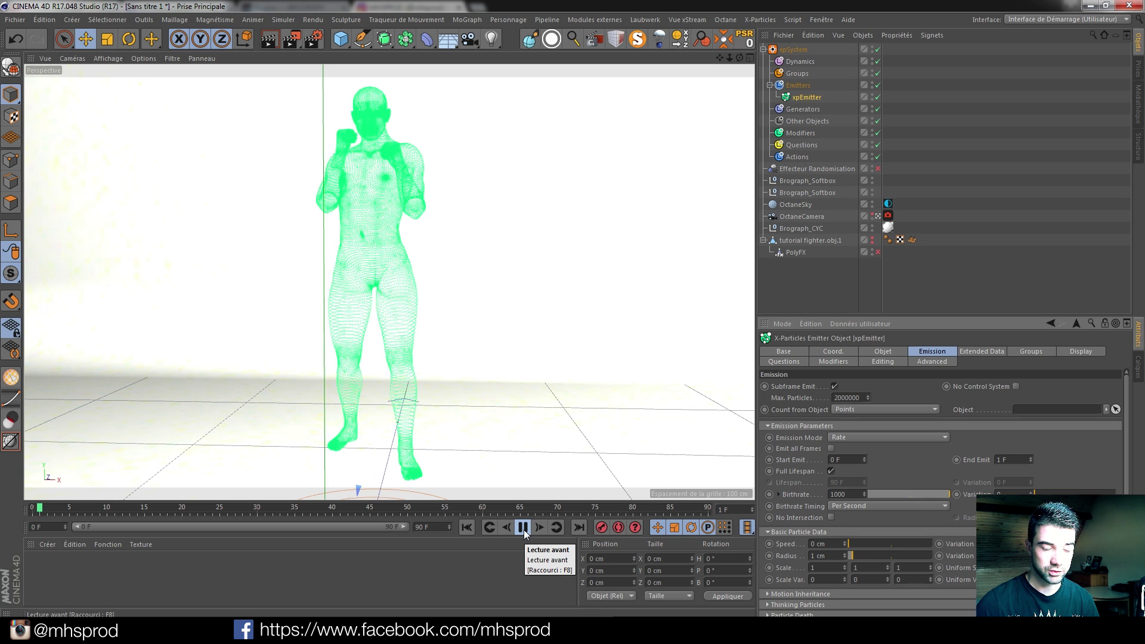
pyautogui.click(523, 528)
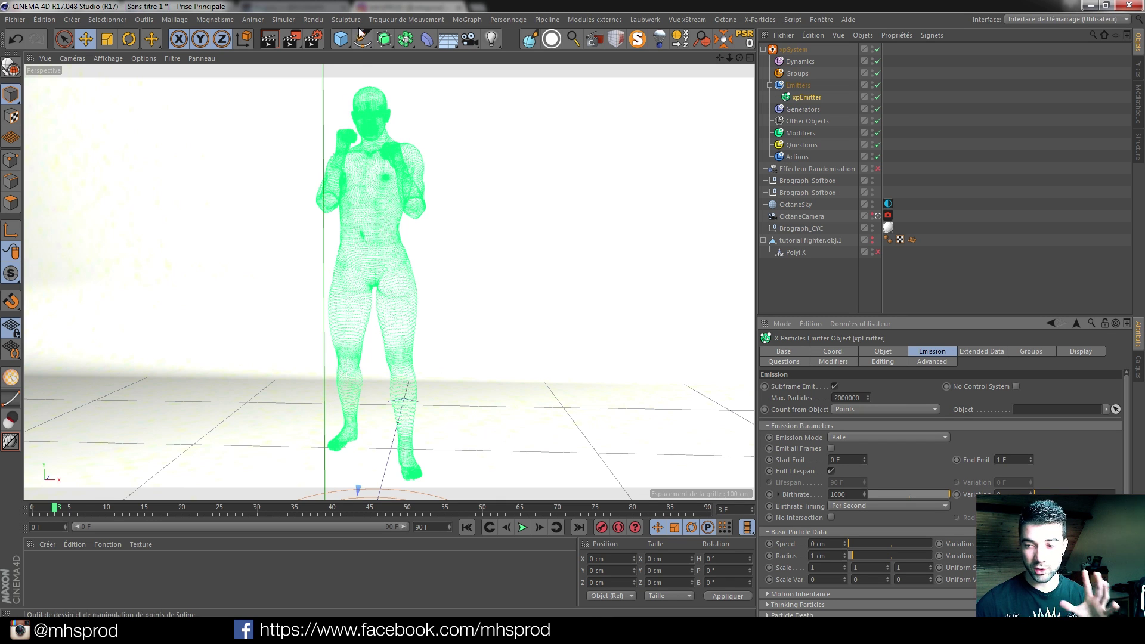
pyautogui.click(466, 526)
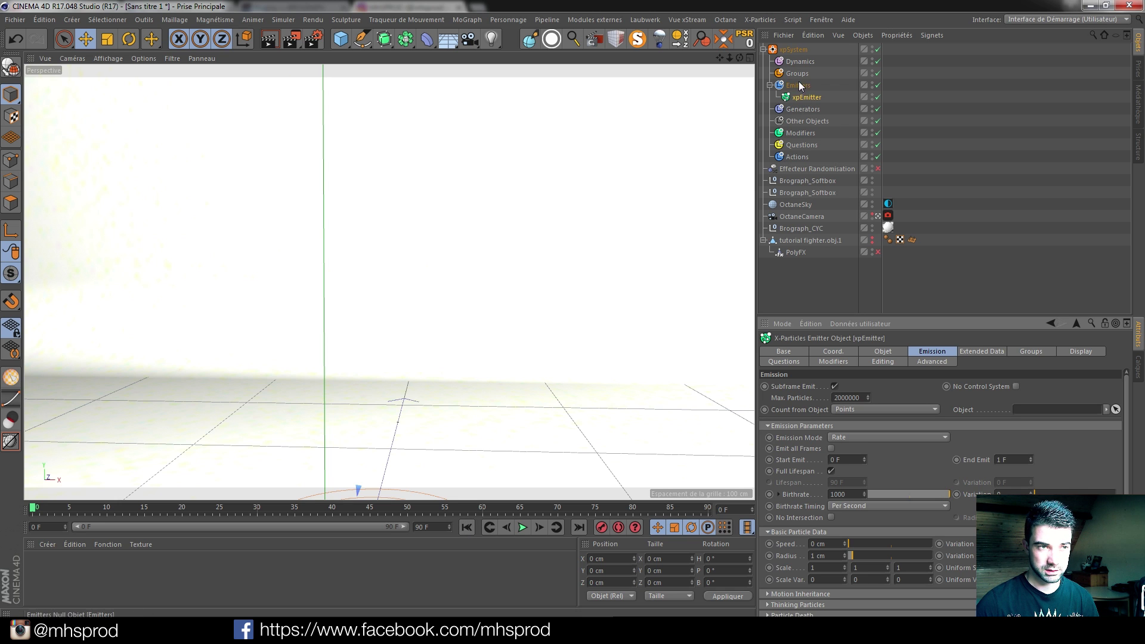
# Add a Fragmenter generator object to the xpSystem.
pyautogui.click(793, 49)
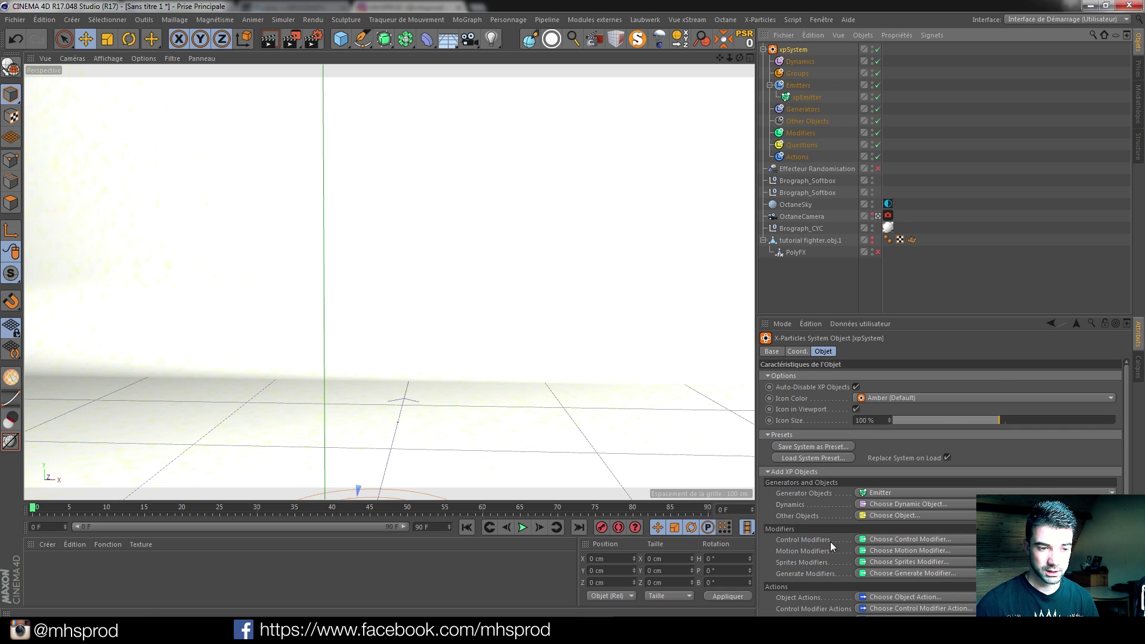
pyautogui.click(1001, 493)
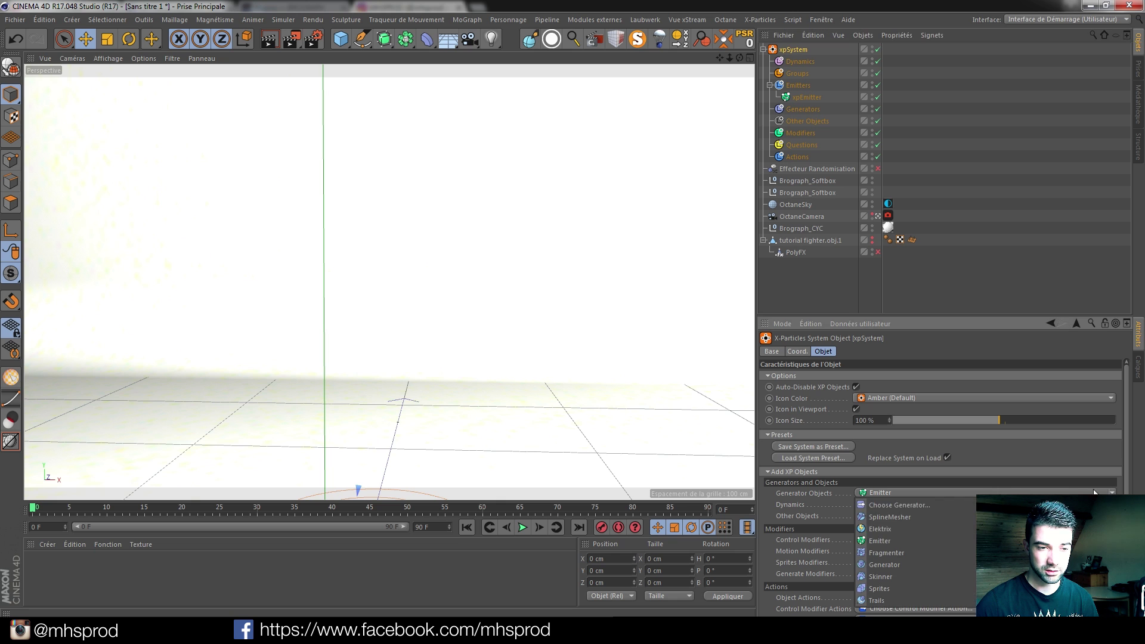
pyautogui.click(893, 551)
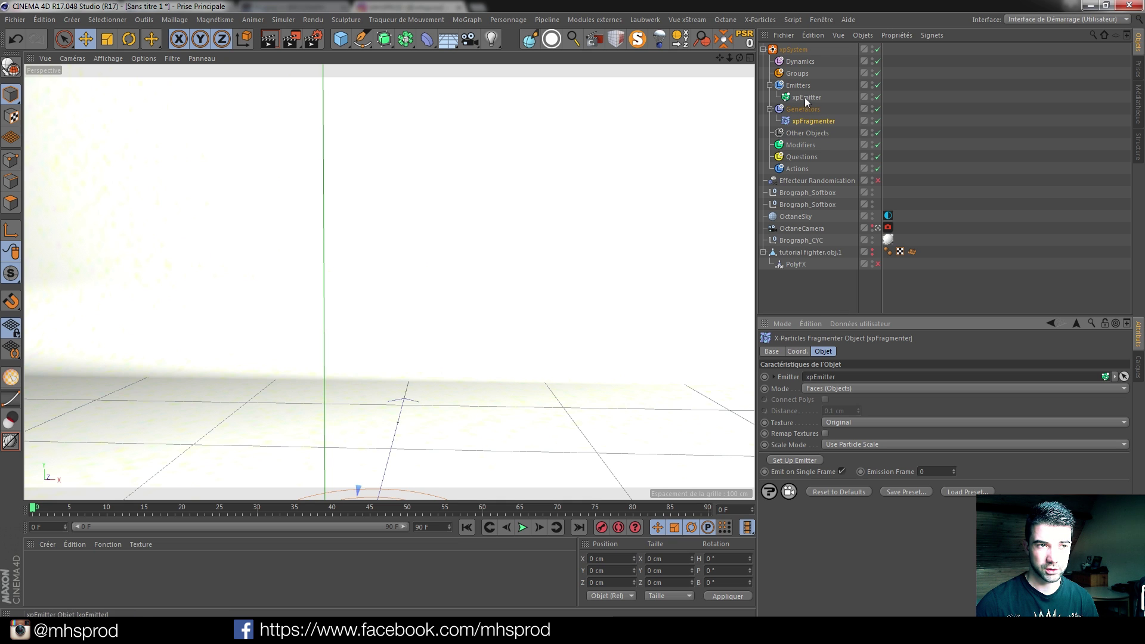
# Set the Fragmenter mode to Faces (Polys) and enable Connect Polys.
pyautogui.click(803, 121)
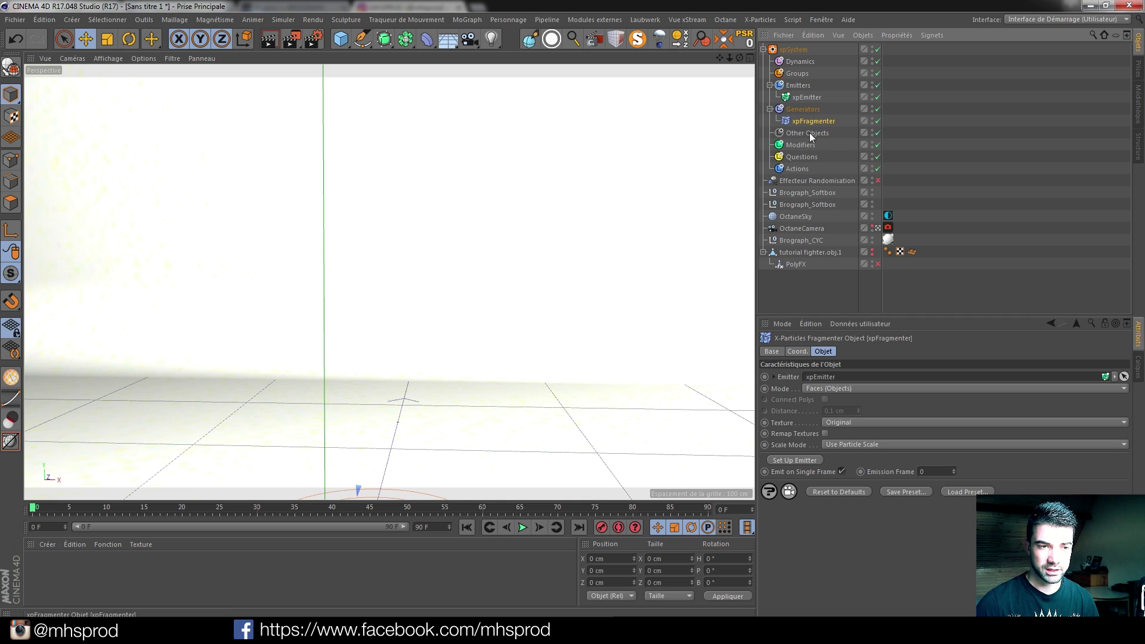
pyautogui.click(834, 388)
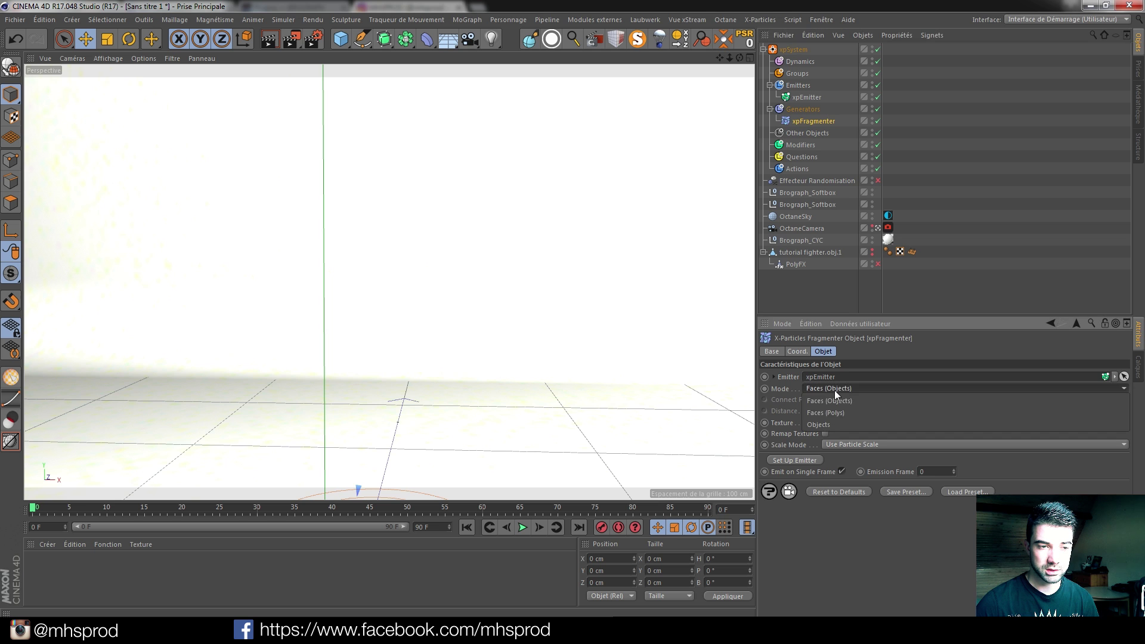
pyautogui.click(828, 413)
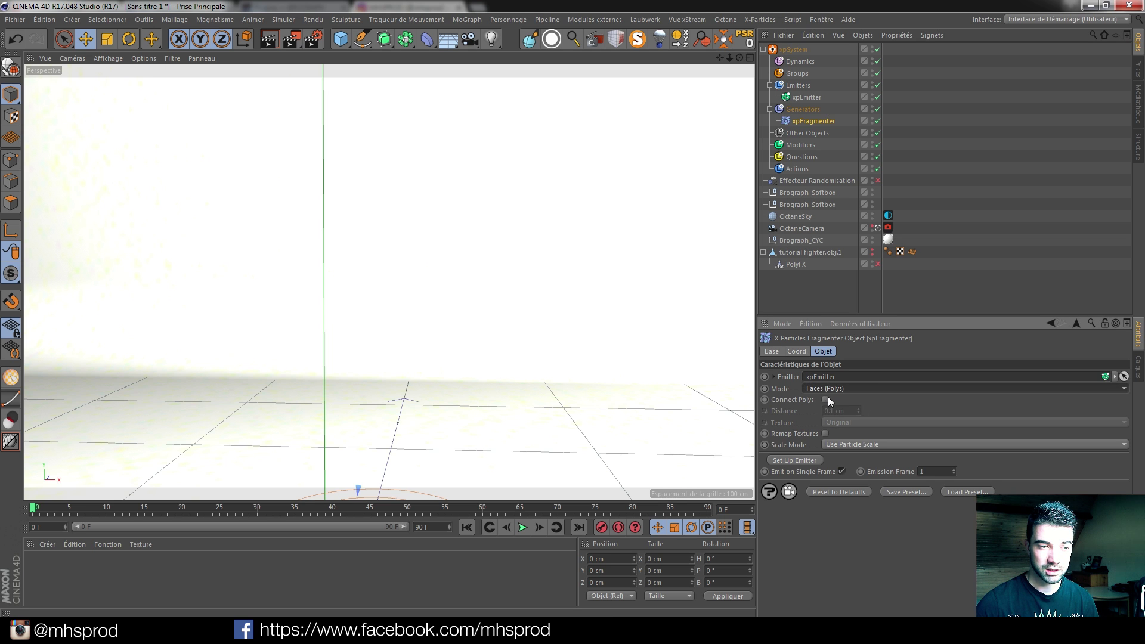
pyautogui.click(826, 400)
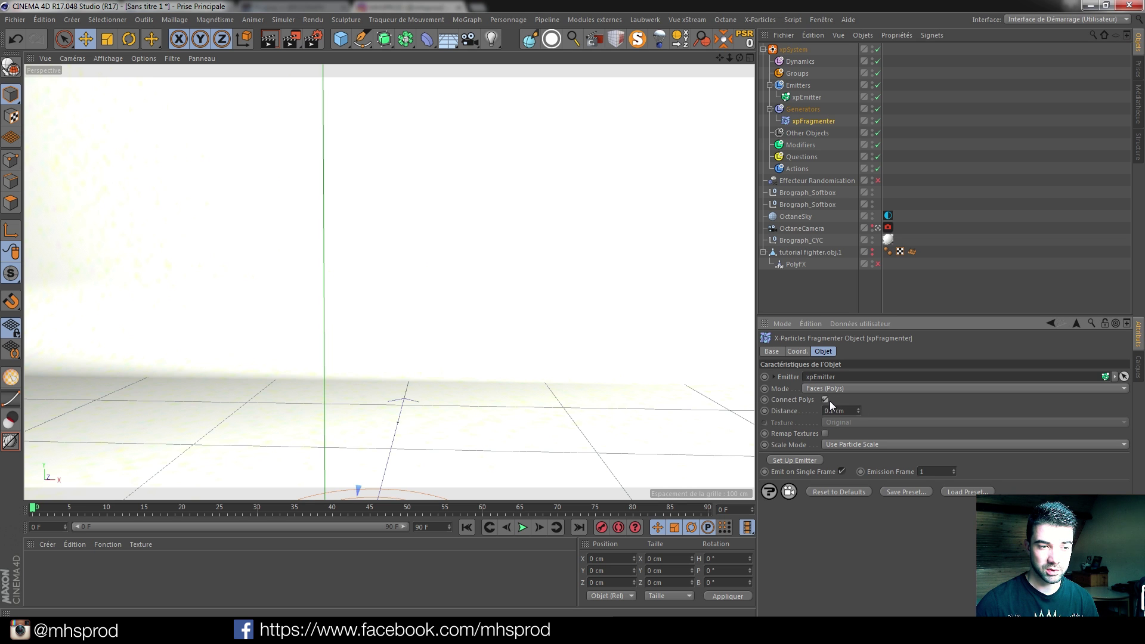
# Play the fragmented simulation to frame 2 and start rendering it in the Octane Live Viewer.
pyautogui.click(525, 529)
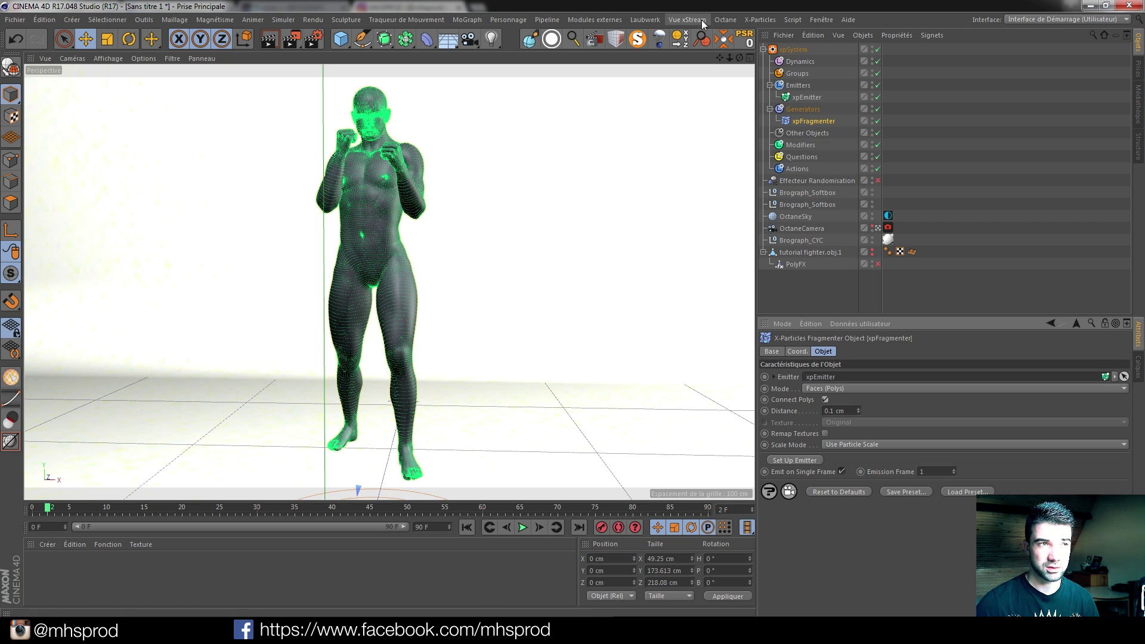
pyautogui.click(760, 20)
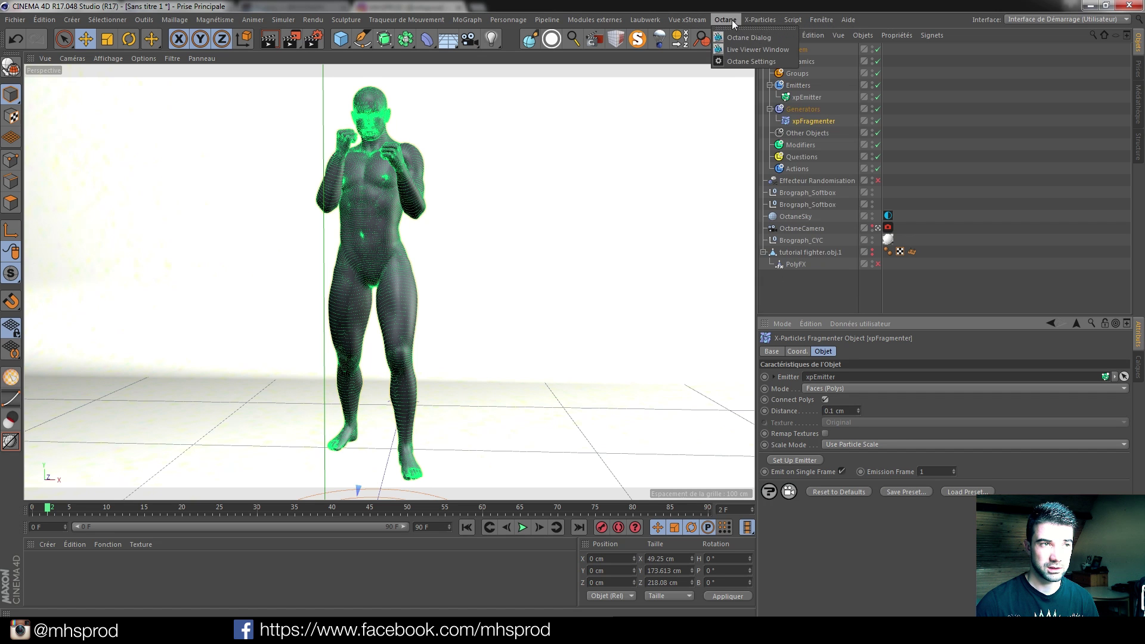
pyautogui.click(743, 47)
pyautogui.click(245, 264)
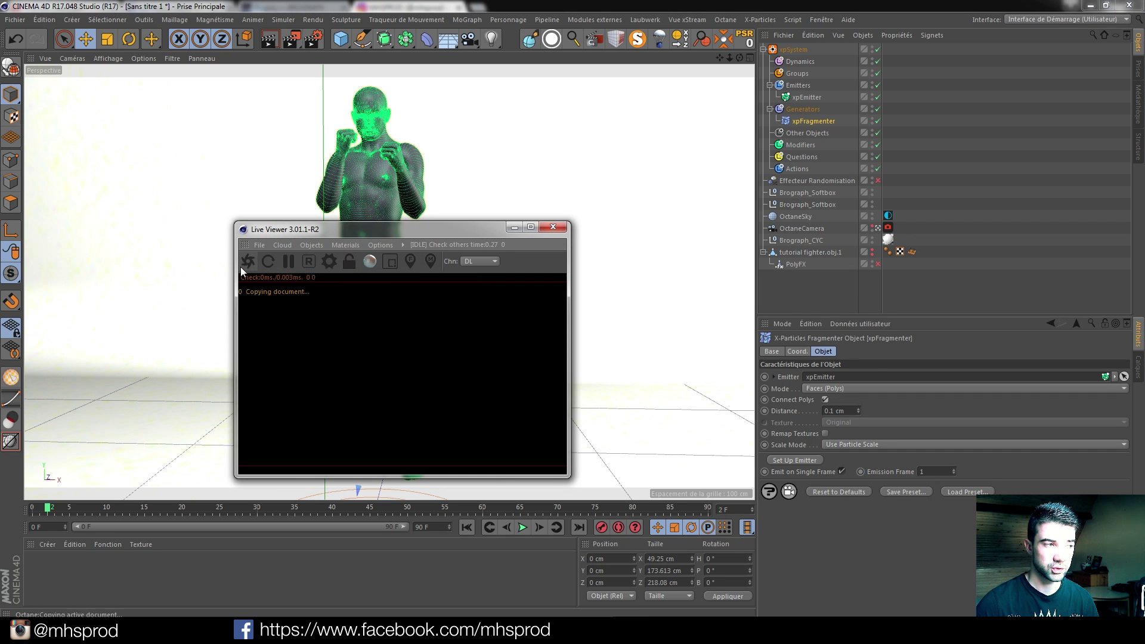
# Check the fragmented fighter's render in the Octane Live Viewer and close the viewer.
pyautogui.moveTo(372, 230); pyautogui.dragTo(659, 106)
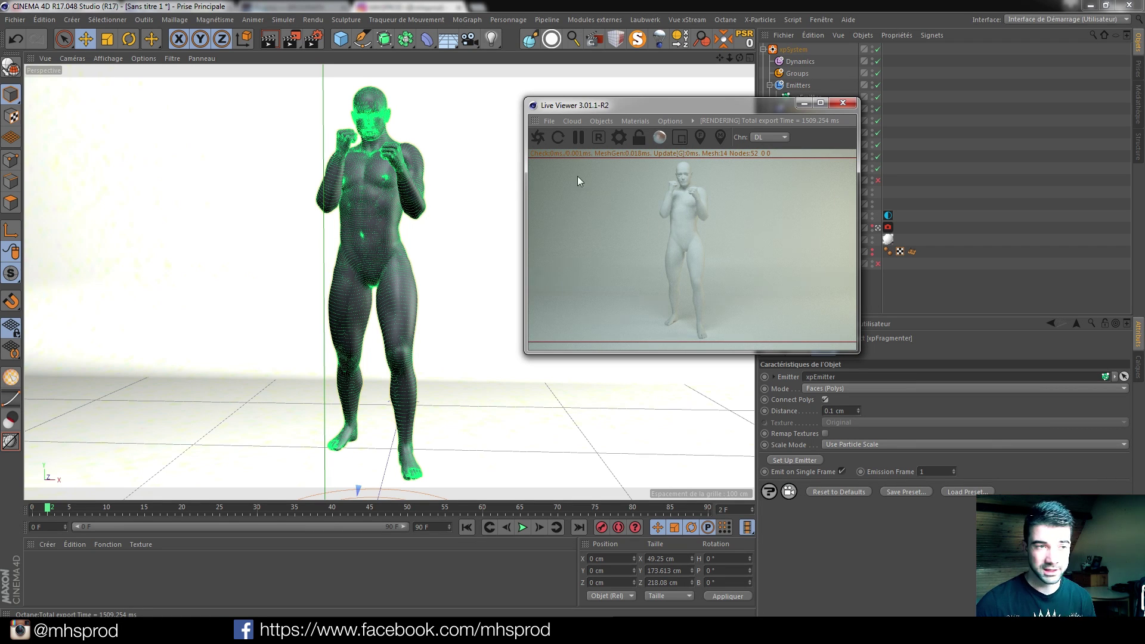
pyautogui.click(843, 102)
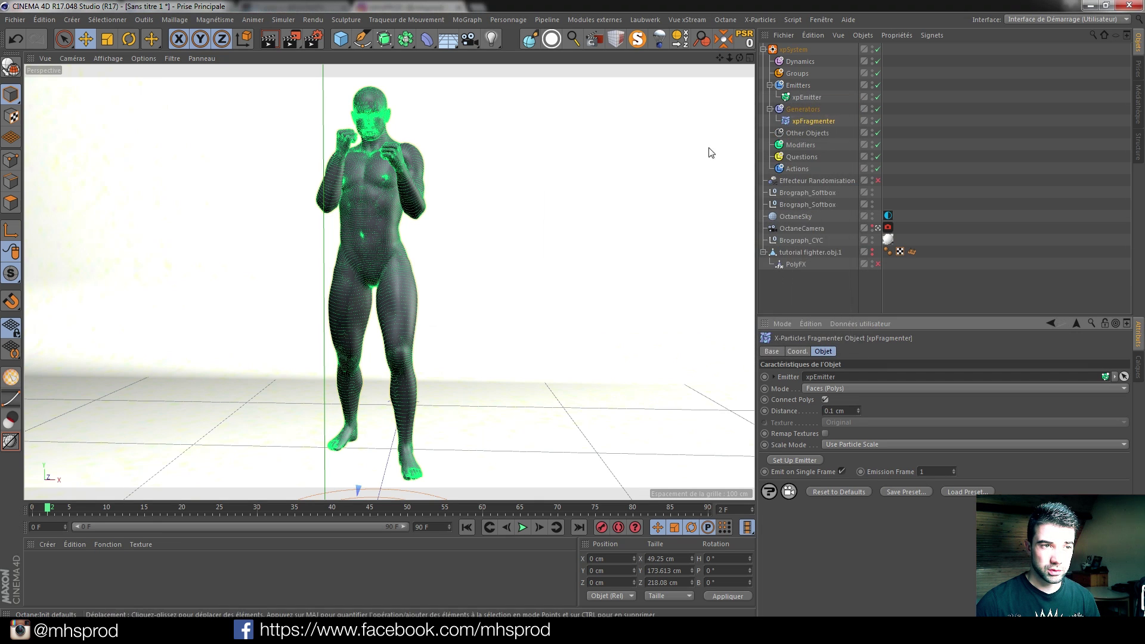
# Add a Turbulence motion modifier to the xpSystem and set its strength to 330.
pyautogui.click(803, 148)
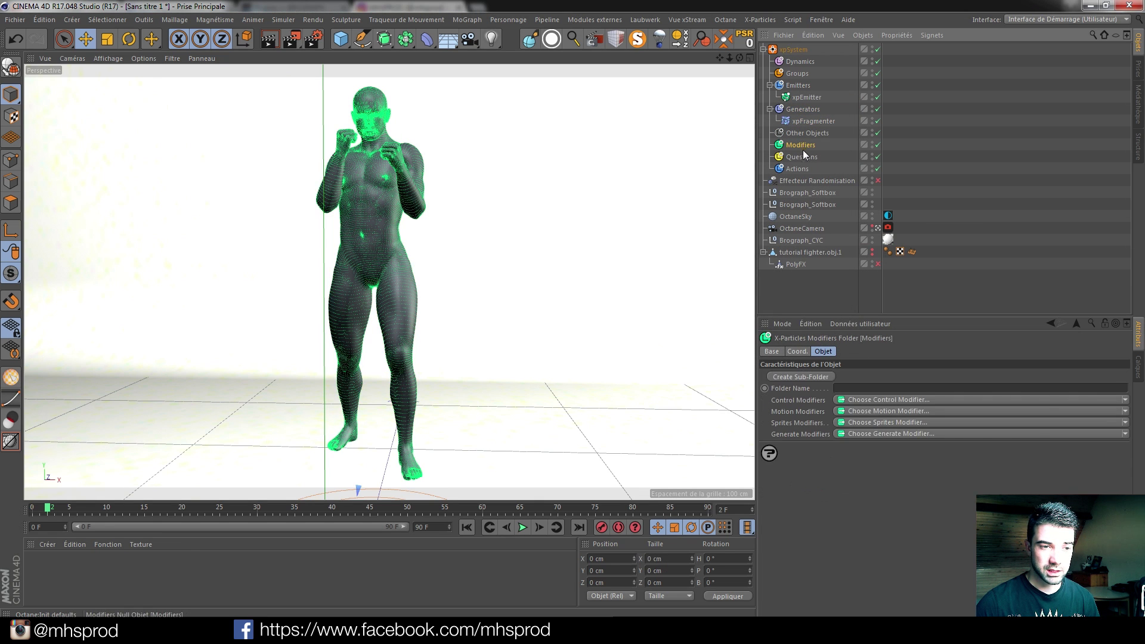
pyautogui.click(1123, 400)
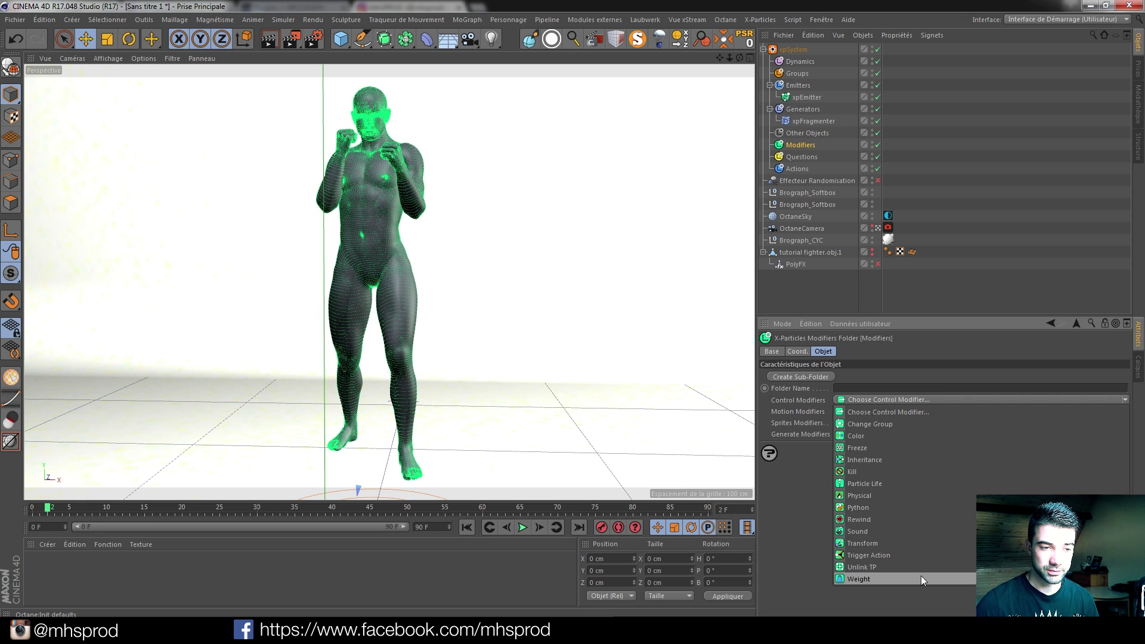
pyautogui.click(799, 506)
pyautogui.click(1116, 413)
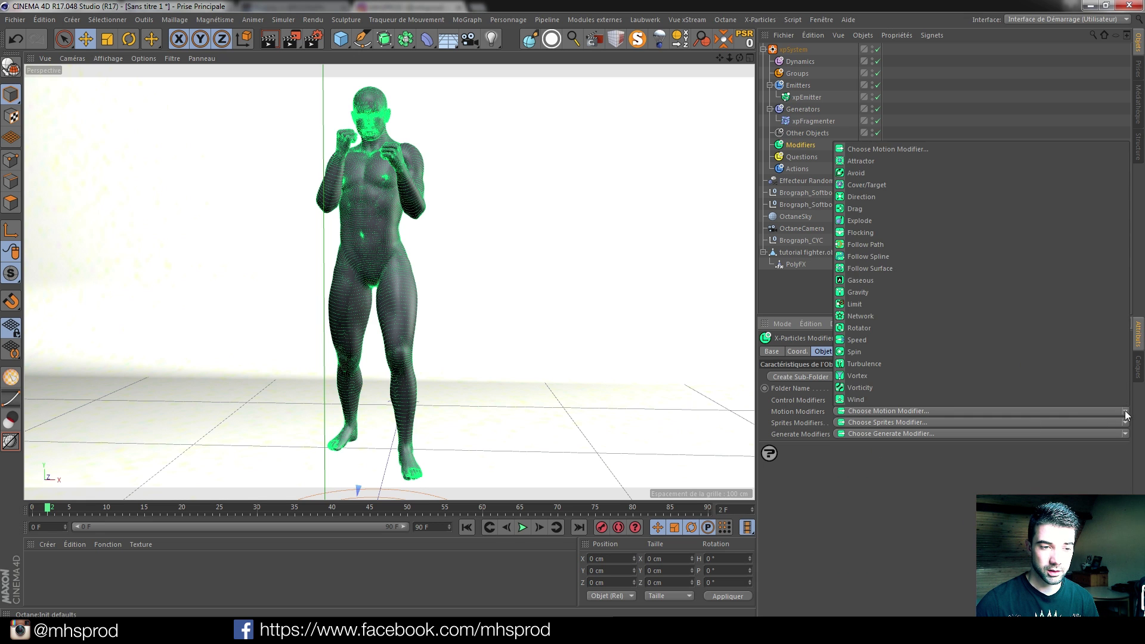
pyautogui.click(859, 364)
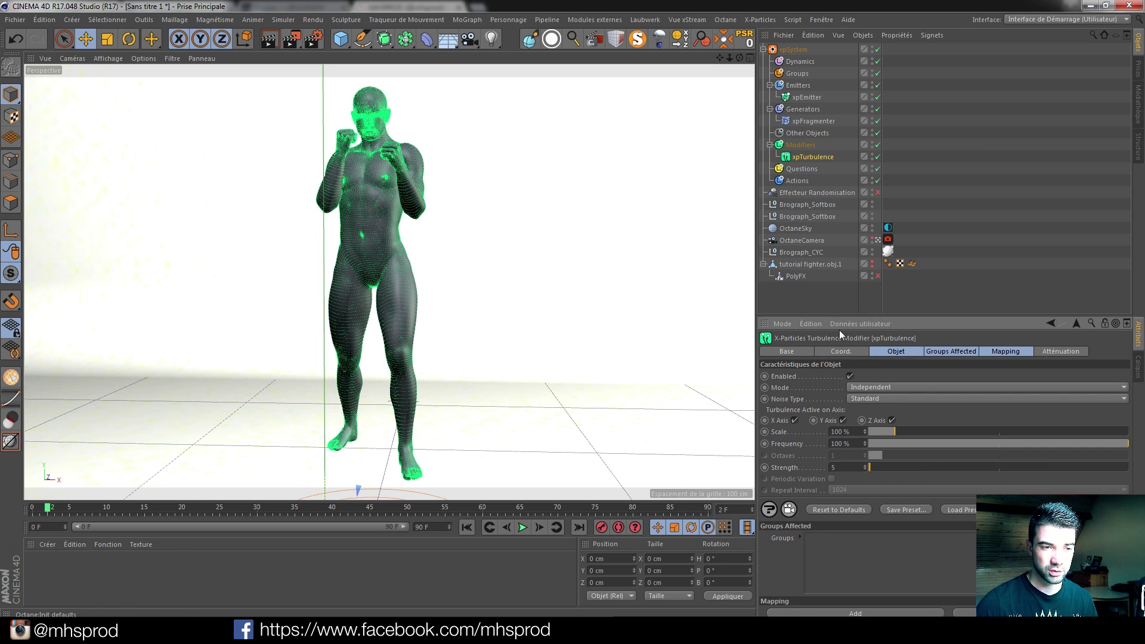
pyautogui.moveTo(940, 467); pyautogui.dragTo(954, 468)
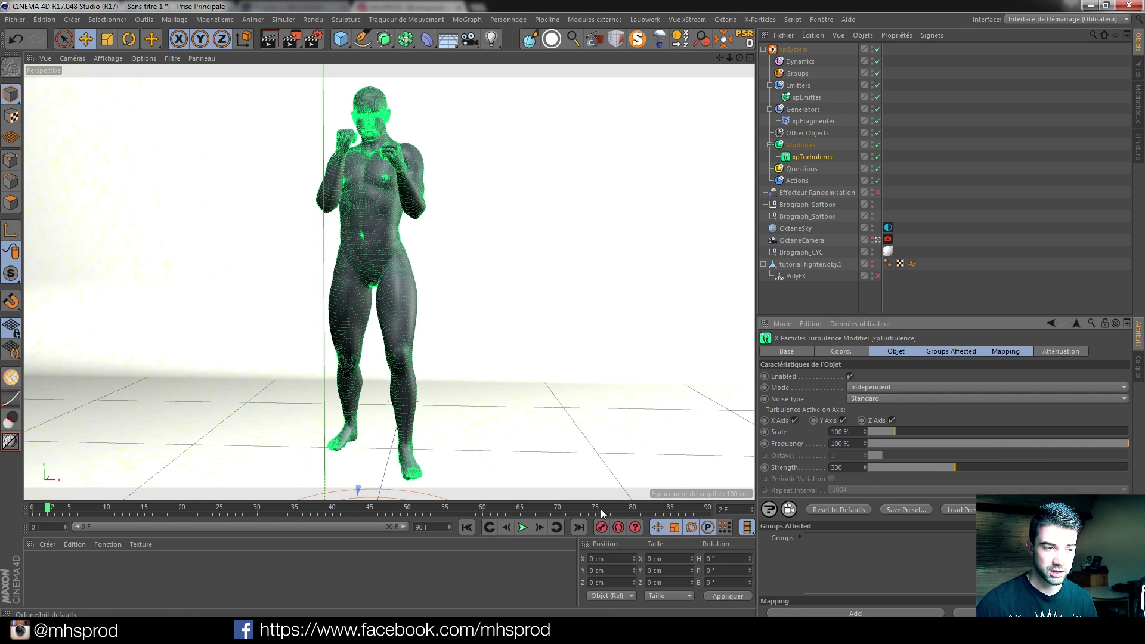
# Play the simulation from frame 0 to frame 11 to check how the turbulence scatters the fragments.
pyautogui.click(467, 527)
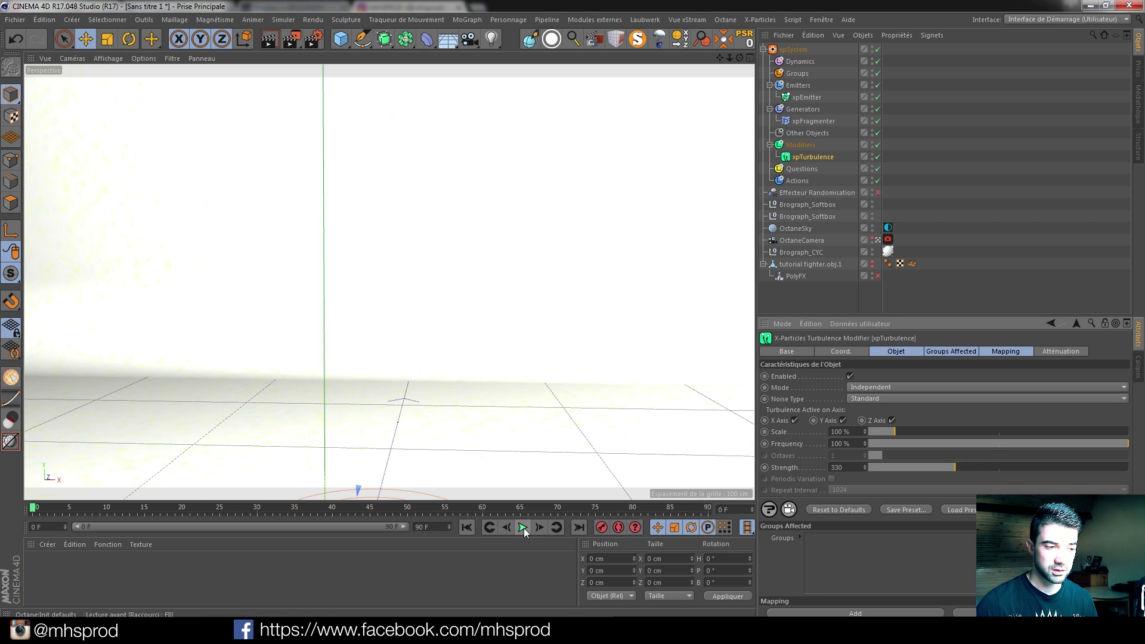
pyautogui.click(522, 527)
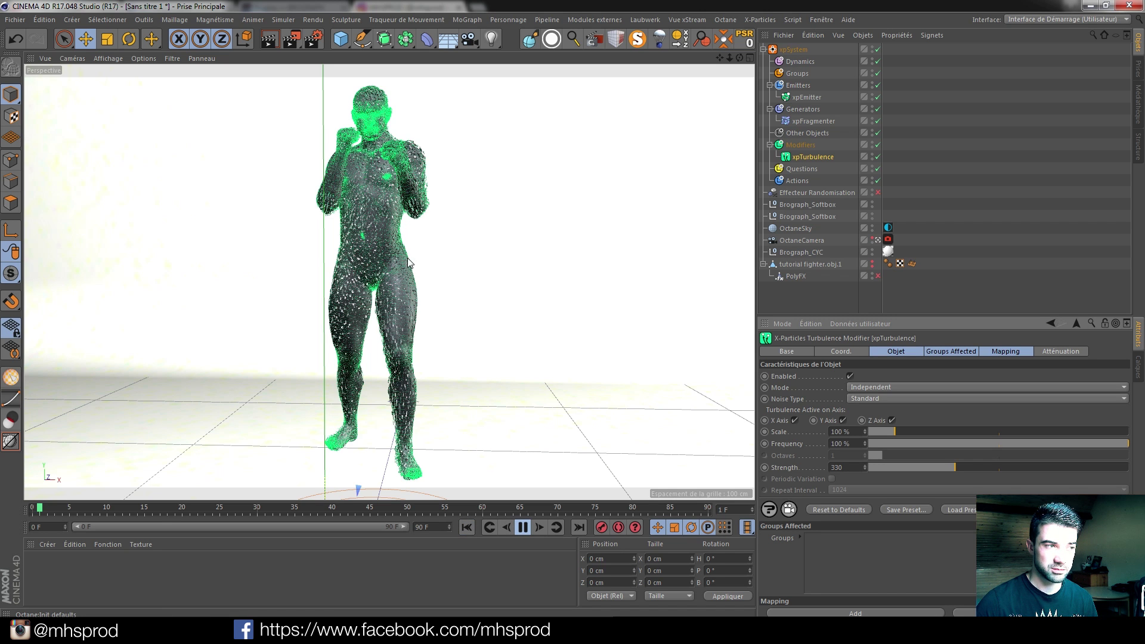
pyautogui.click(524, 527)
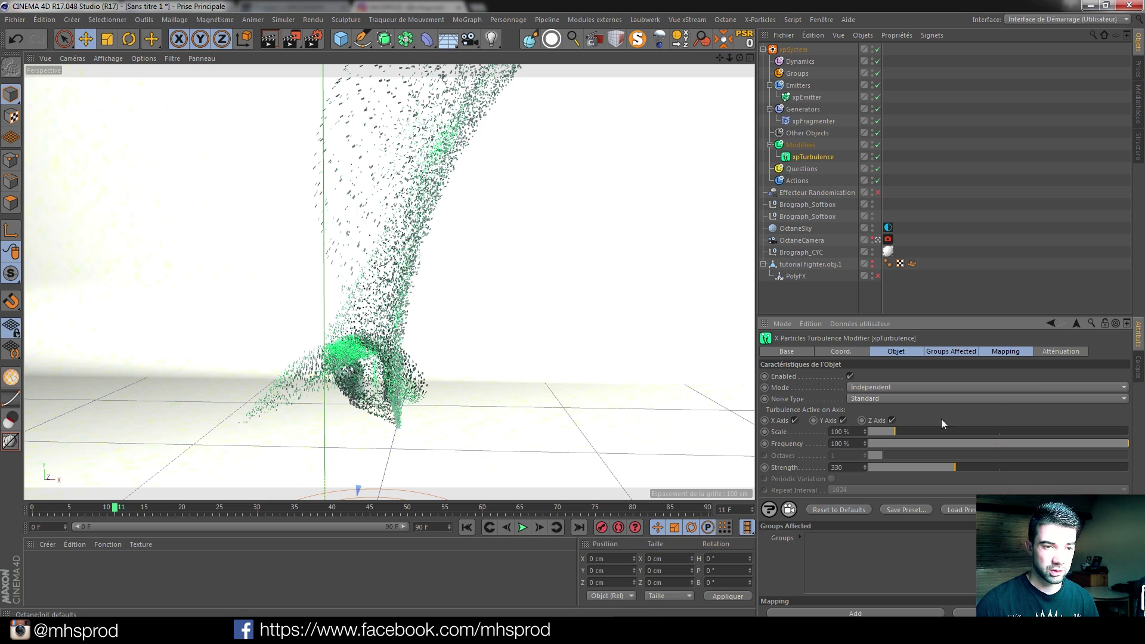
# Set the turbulence falloff shape to Sphère and replay the simulation from frame 0 to frame 4.
pyautogui.click(1055, 352)
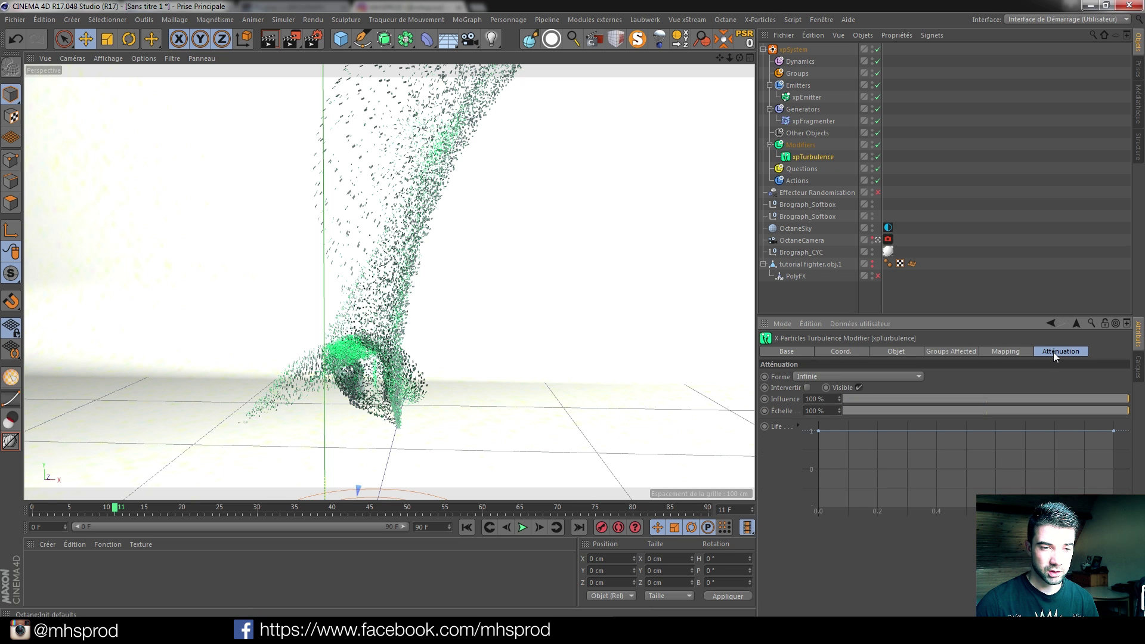
pyautogui.click(466, 528)
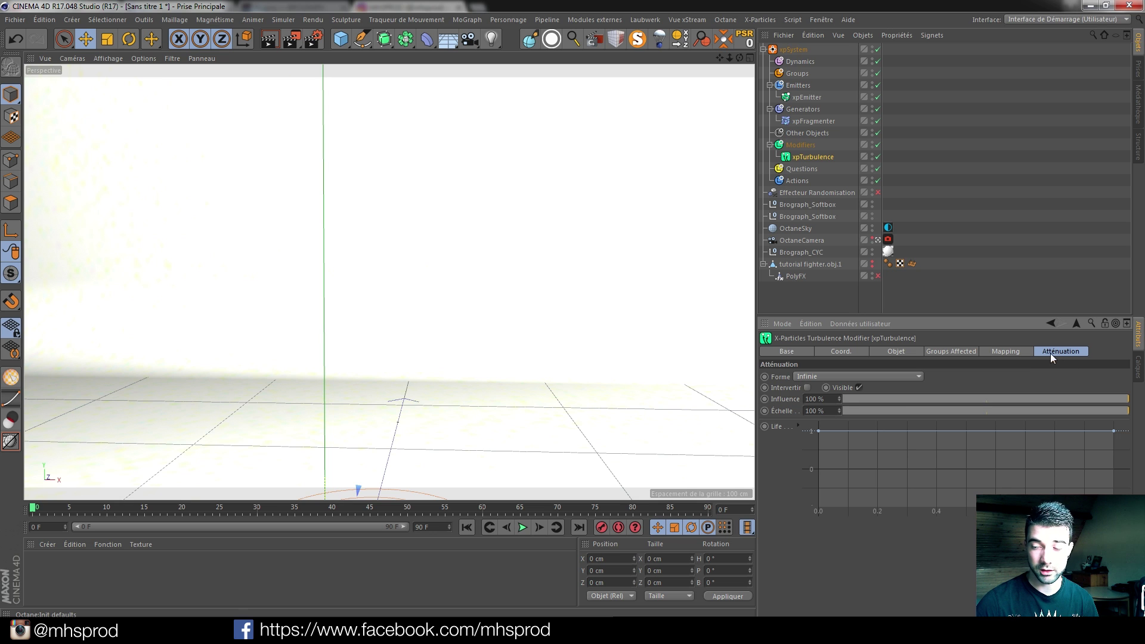
pyautogui.click(909, 375)
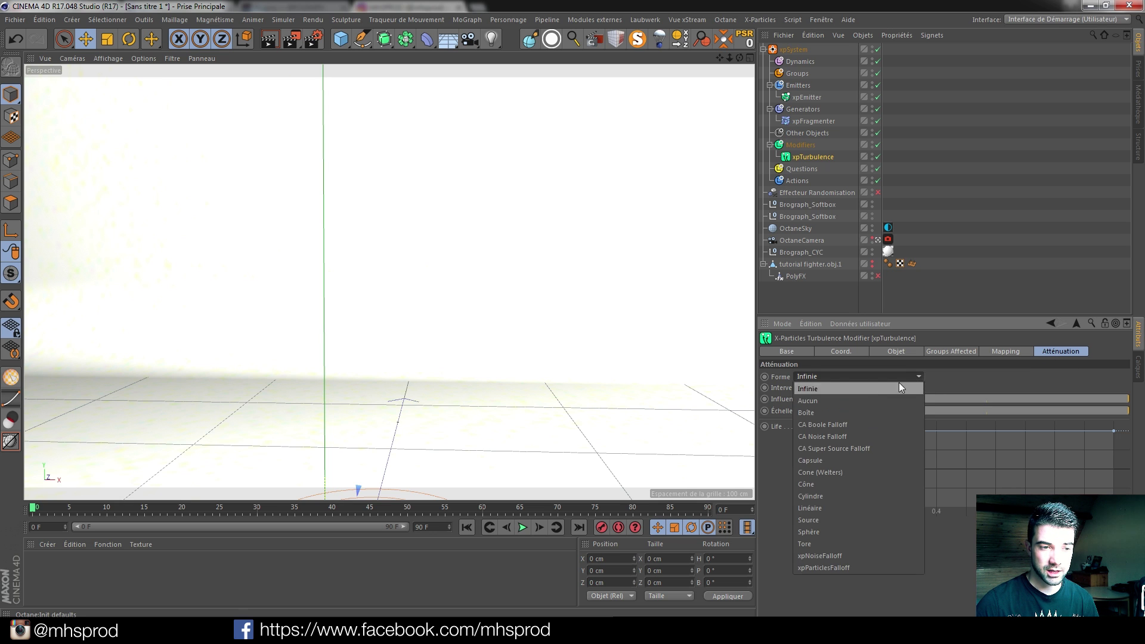
pyautogui.click(813, 529)
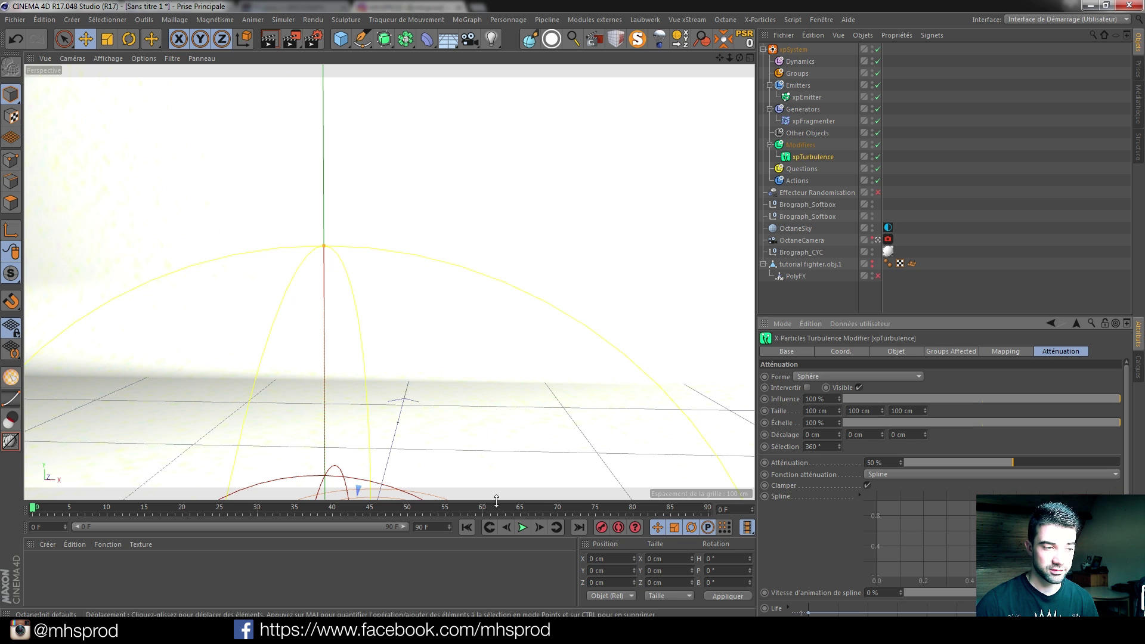
pyautogui.click(521, 527)
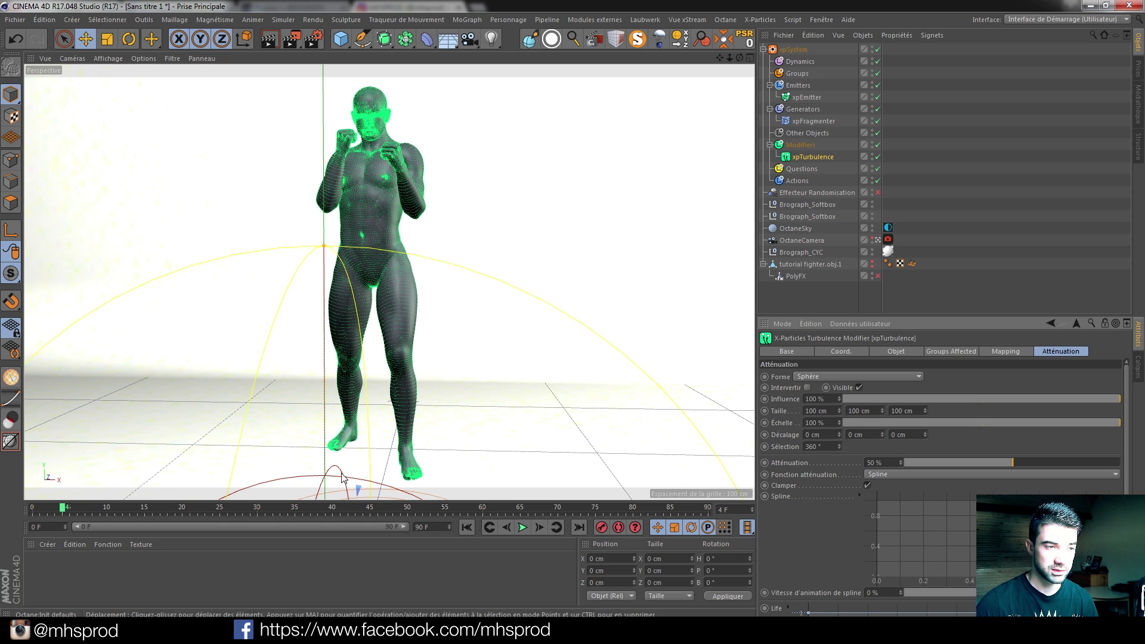
# Move the turbulence sphere above the fighter, to about Y 248 cm and Z 191 cm, and return to the OctaneCamera view.
pyautogui.click(875, 238)
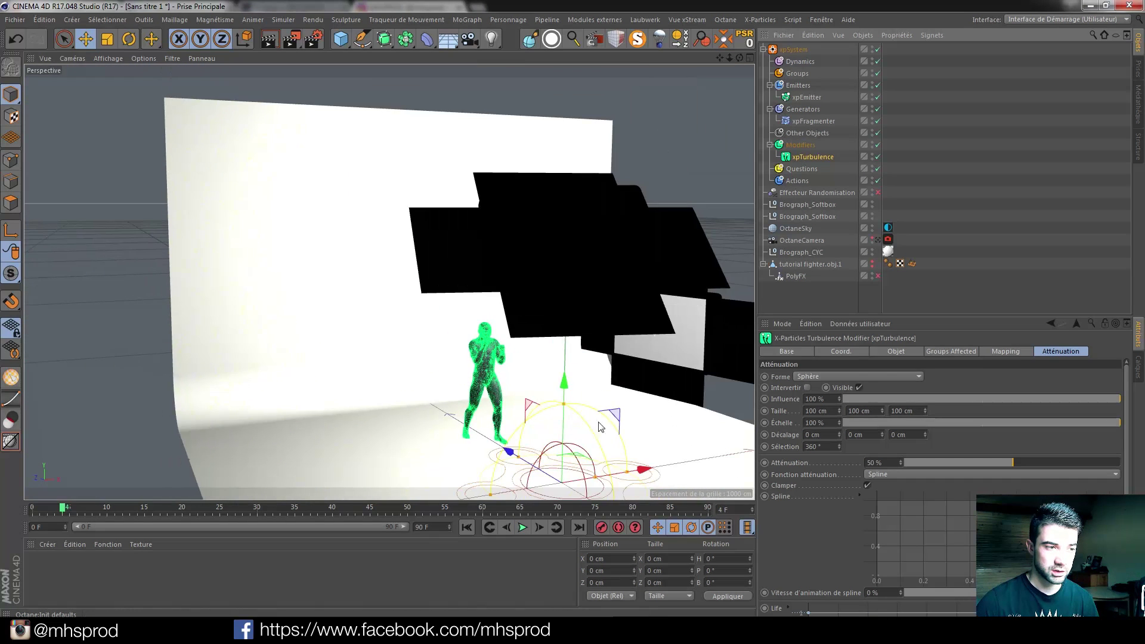
pyautogui.moveTo(564, 389); pyautogui.dragTo(449, 258)
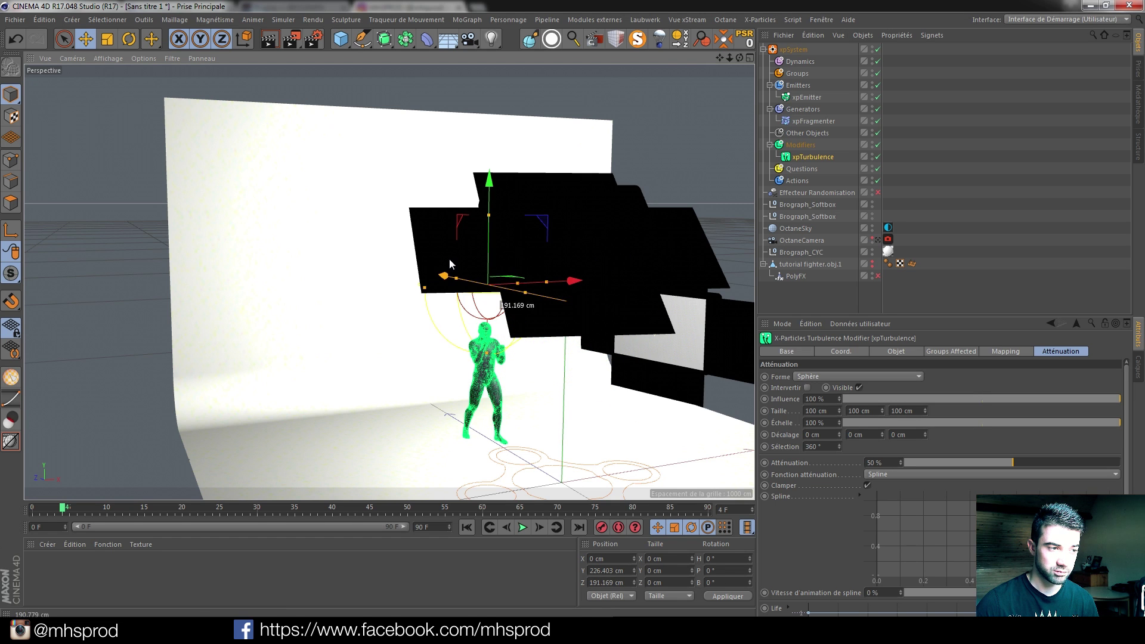
pyautogui.moveTo(494, 191); pyautogui.dragTo(493, 173)
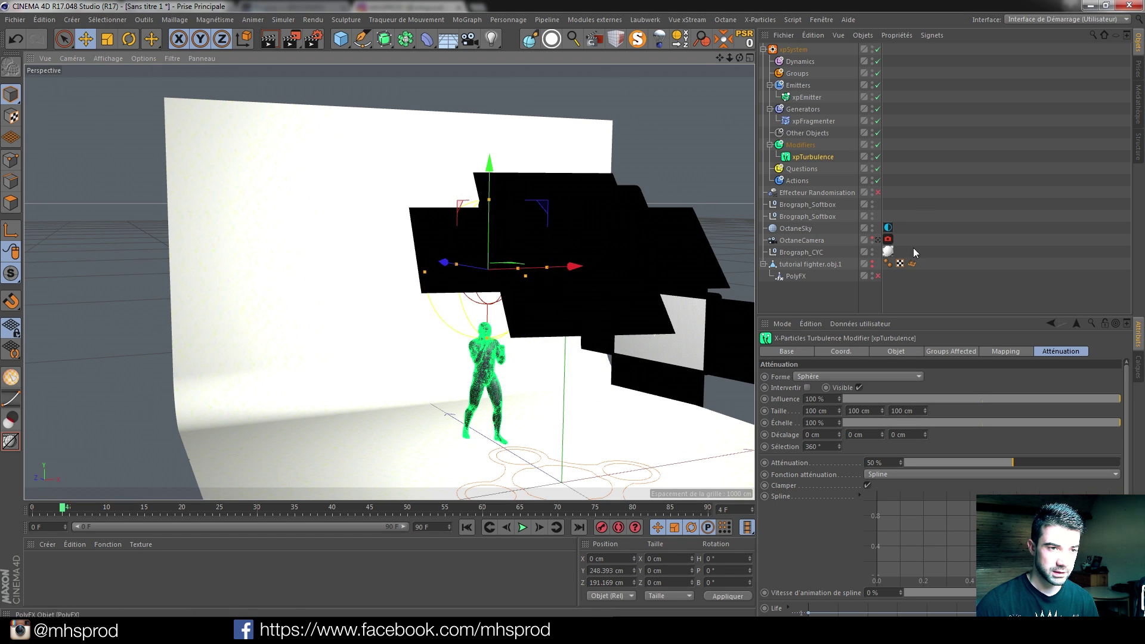
pyautogui.click(878, 241)
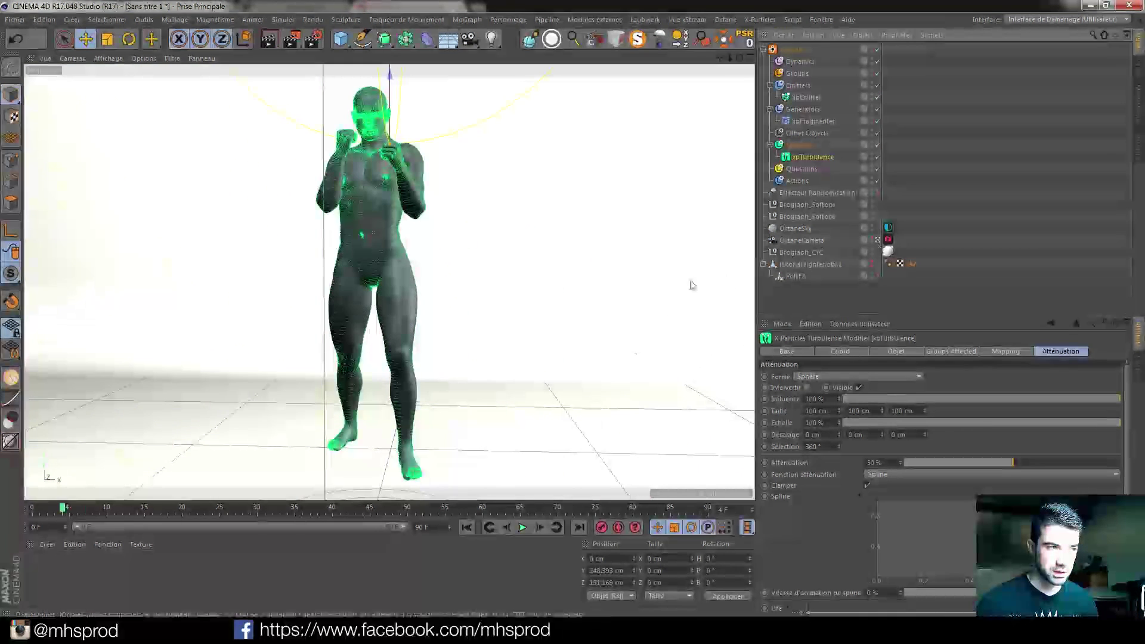
# Play the simulation to frame 13 and examine the fighter's fragments up close from outside the camera view.
pyautogui.click(523, 527)
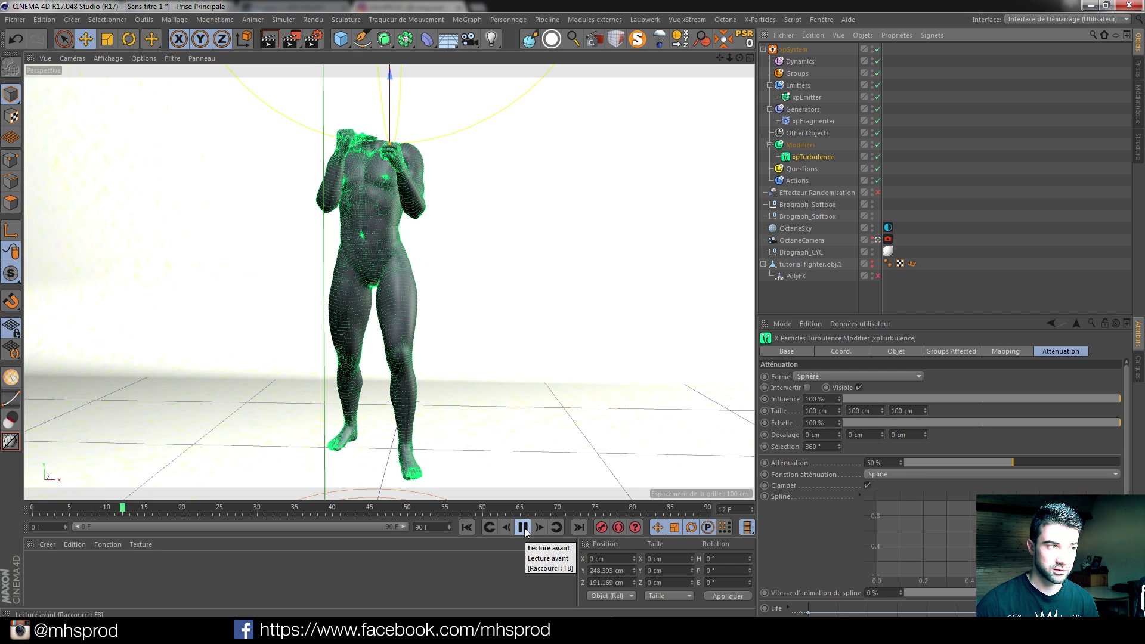
pyautogui.click(523, 527)
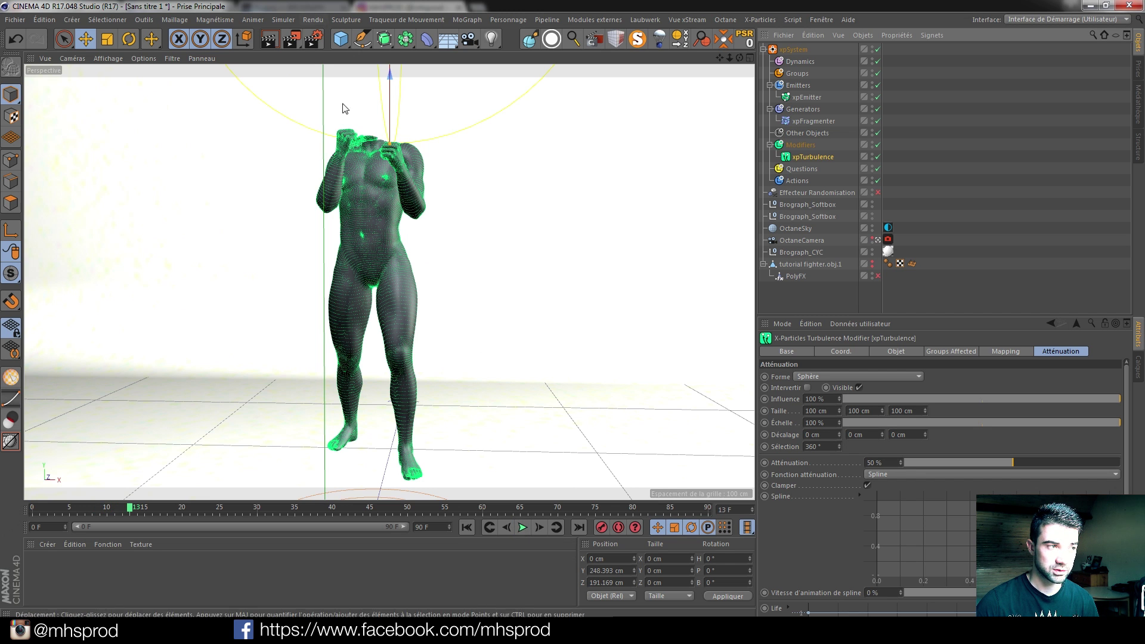
pyautogui.click(876, 239)
pyautogui.keyDown('alt'); pyautogui.moveTo(486, 342); pyautogui.dragTo(480, 314); pyautogui.keyUp('alt')
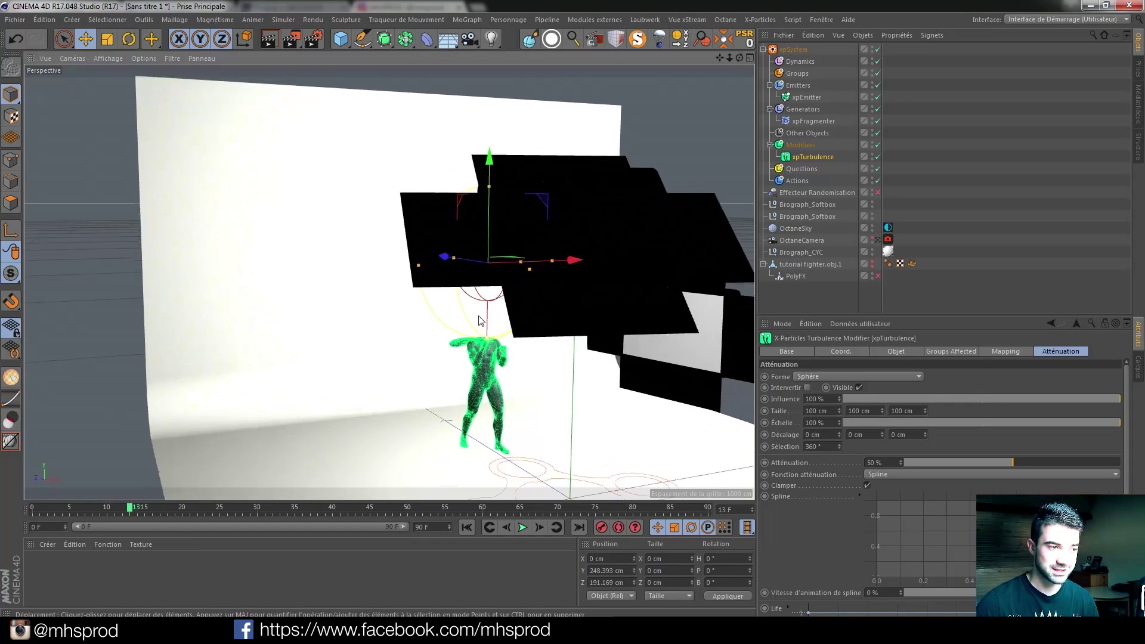
pyautogui.keyDown('alt'); pyautogui.moveTo(483, 334); pyautogui.dragTo(488, 169, button='right'); pyautogui.keyUp('alt')
pyautogui.keyDown('alt'); pyautogui.moveTo(419, 331); pyautogui.dragTo(449, 327); pyautogui.keyUp('alt')
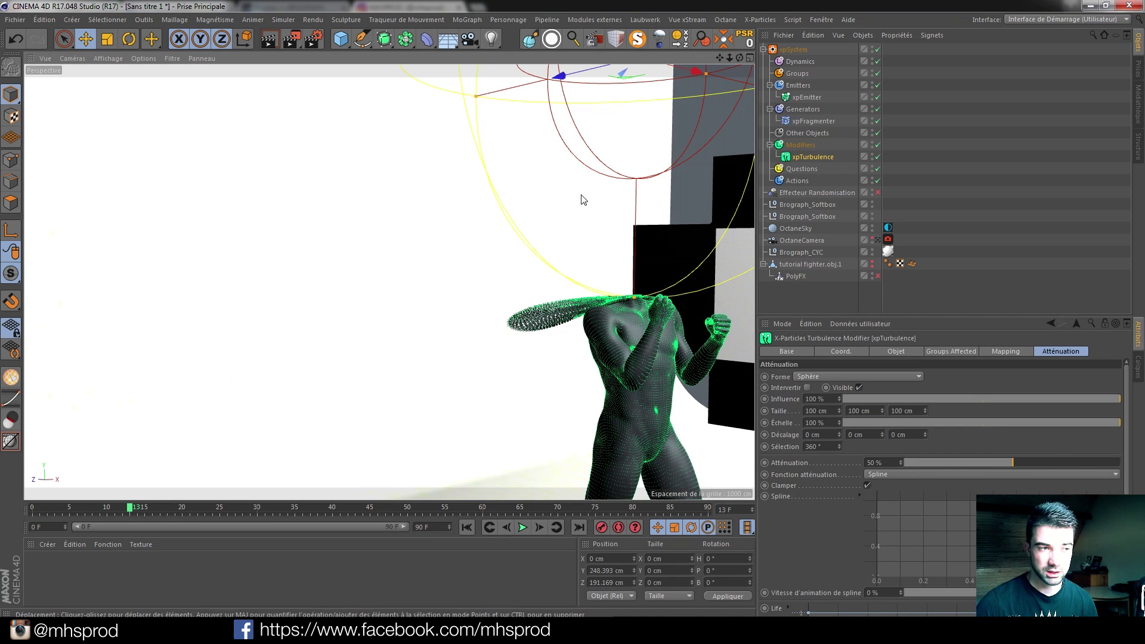
pyautogui.click(809, 143)
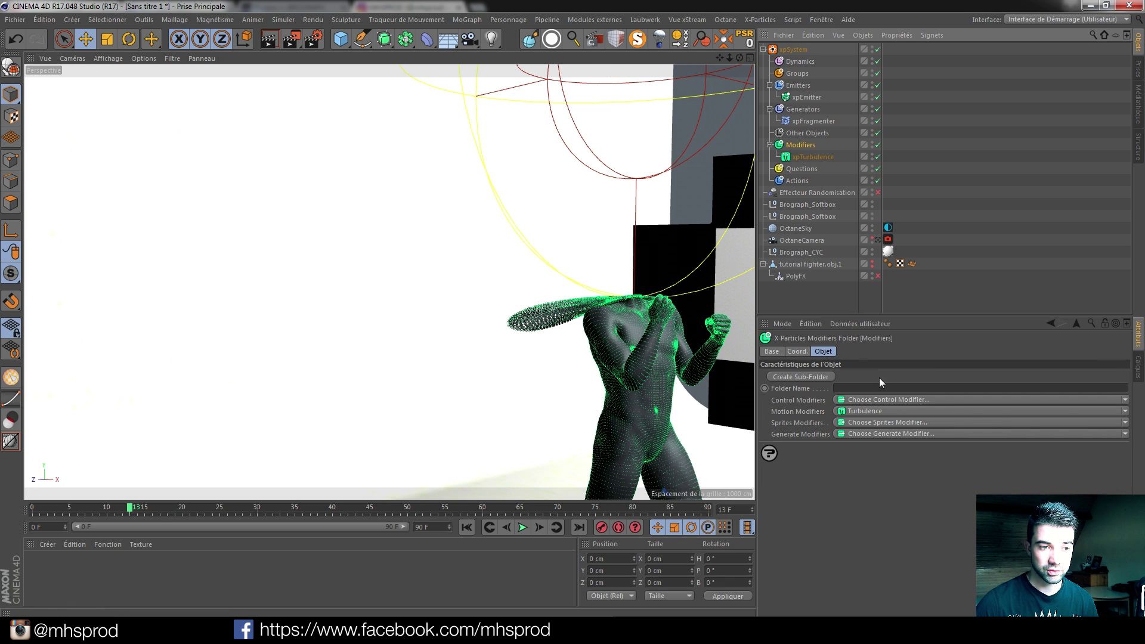
pyautogui.click(1118, 411)
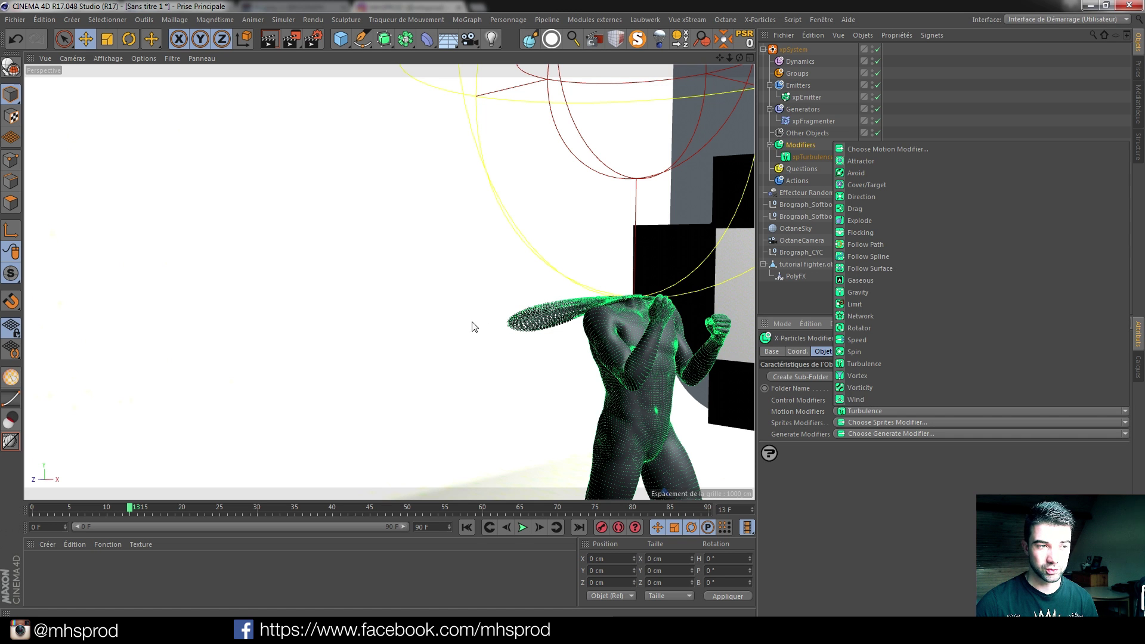
pyautogui.click(890, 487)
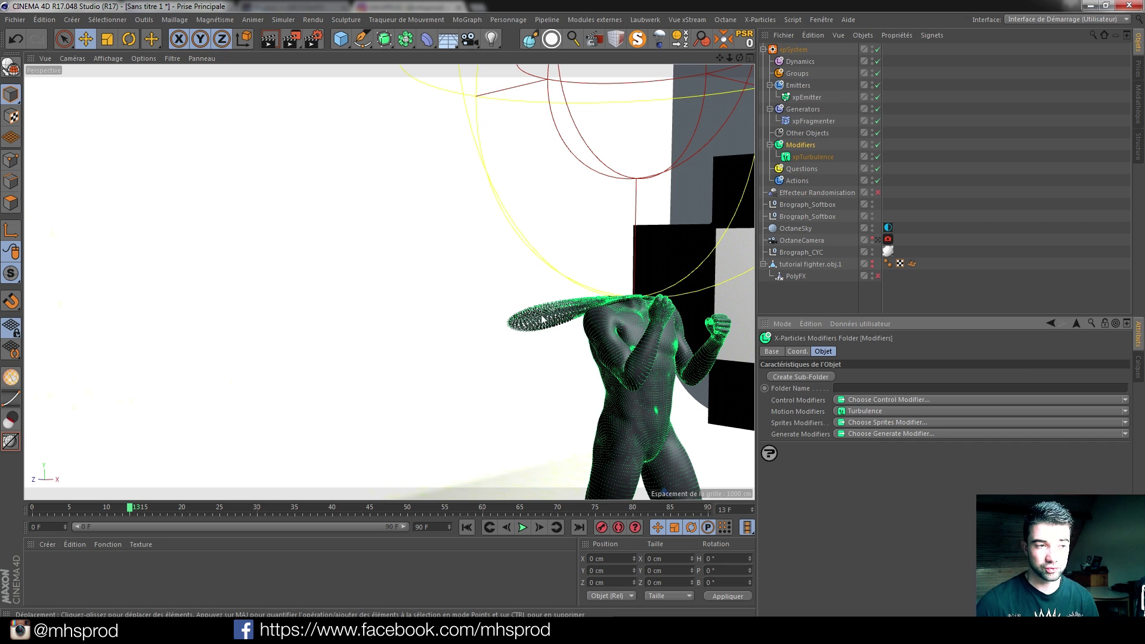
# Delete the xpSystem, and re-enable the Random effector and PolyFX in the OctaneCamera view.
pyautogui.click(788, 50)
pyautogui.press('Delete')
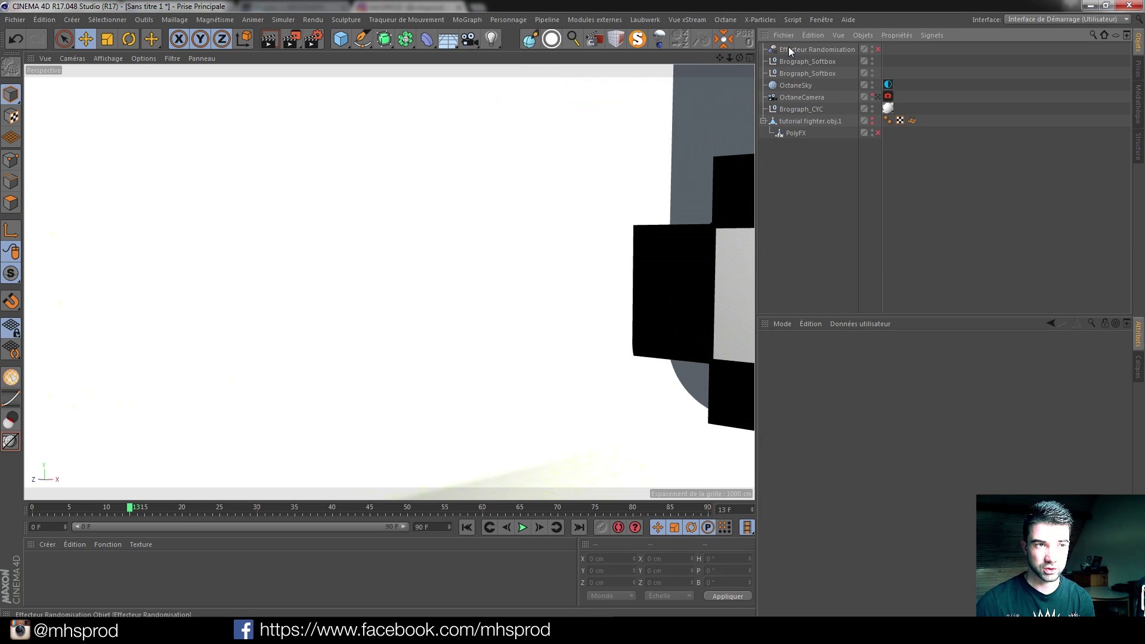
pyautogui.click(877, 96)
pyautogui.click(877, 49)
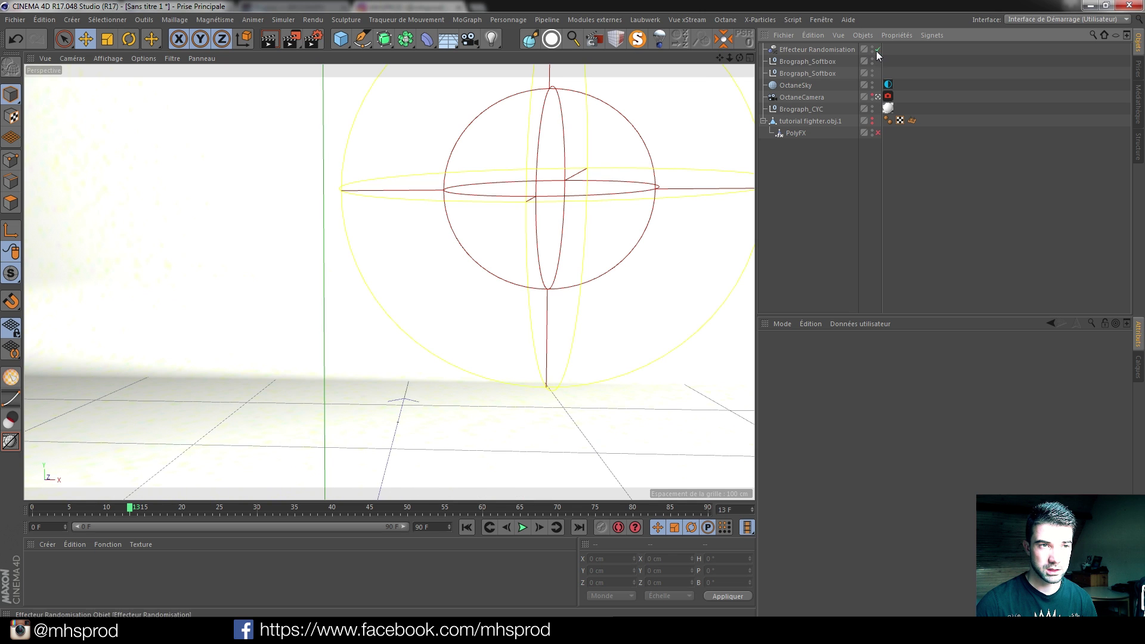
pyautogui.click(876, 132)
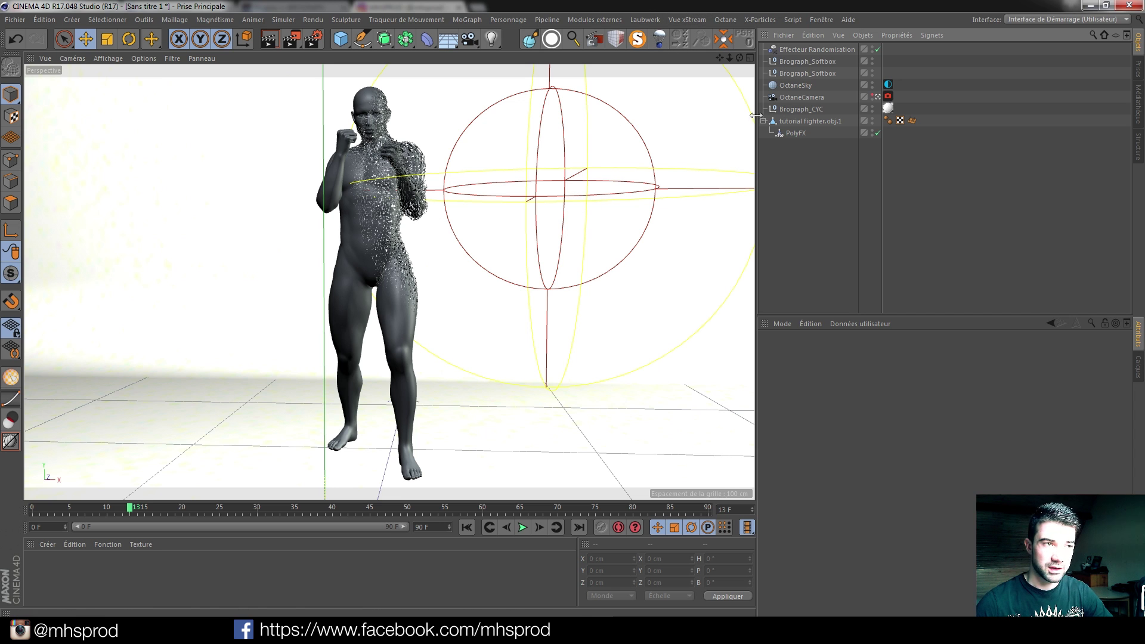
# Set the render's saved image format to PNG and choose its bit depth in the render settings.
pyautogui.click(313, 39)
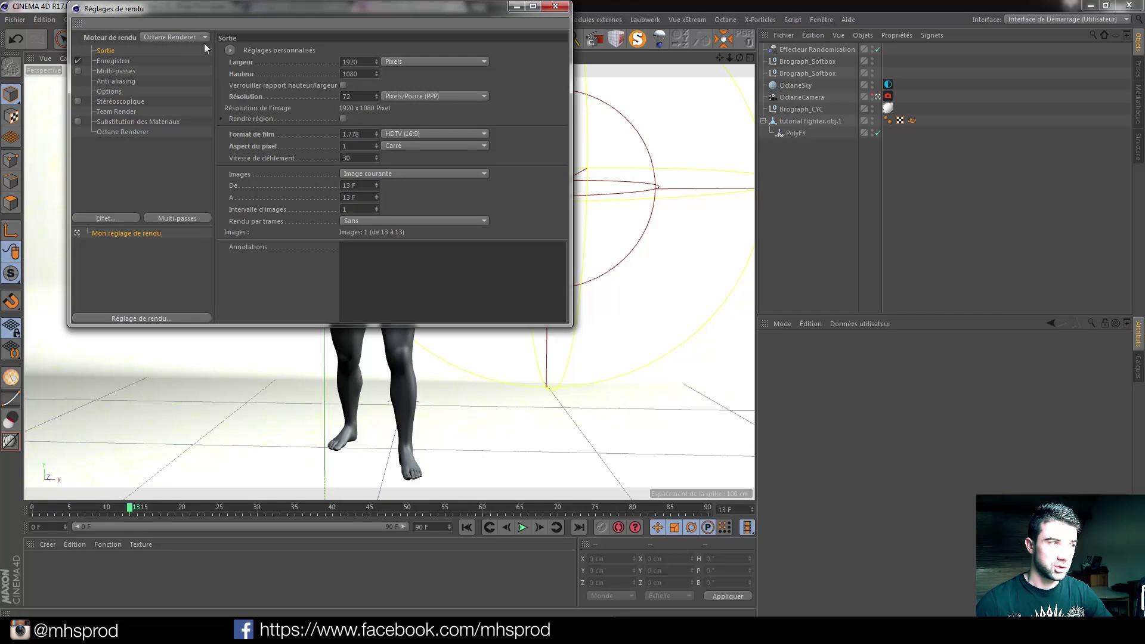
pyautogui.click(112, 62)
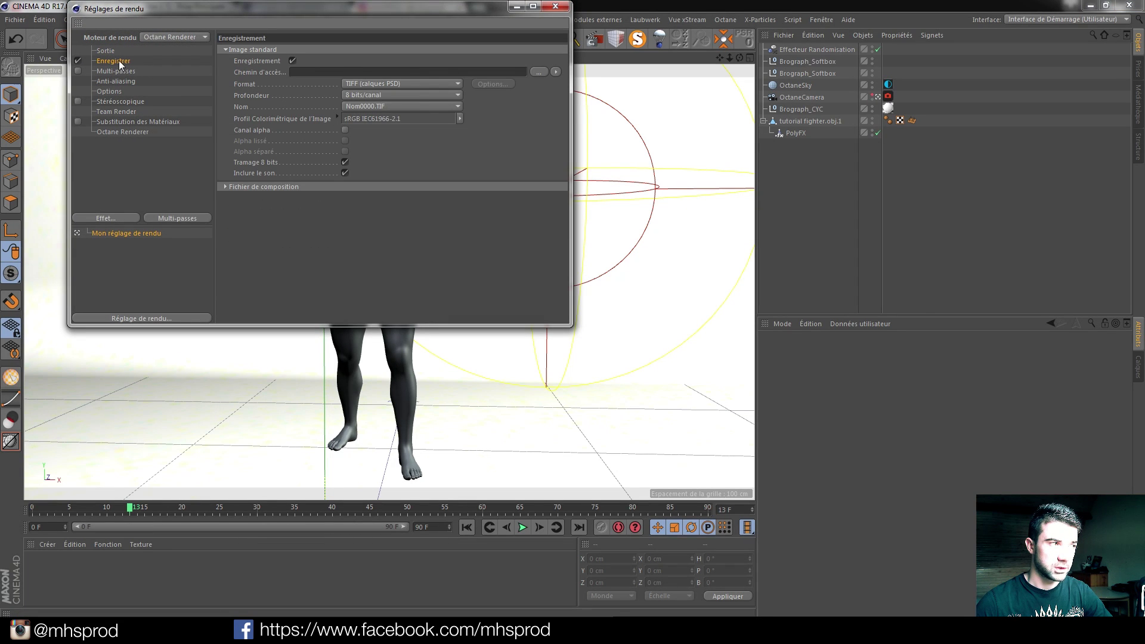
pyautogui.click(450, 85)
pyautogui.click(366, 202)
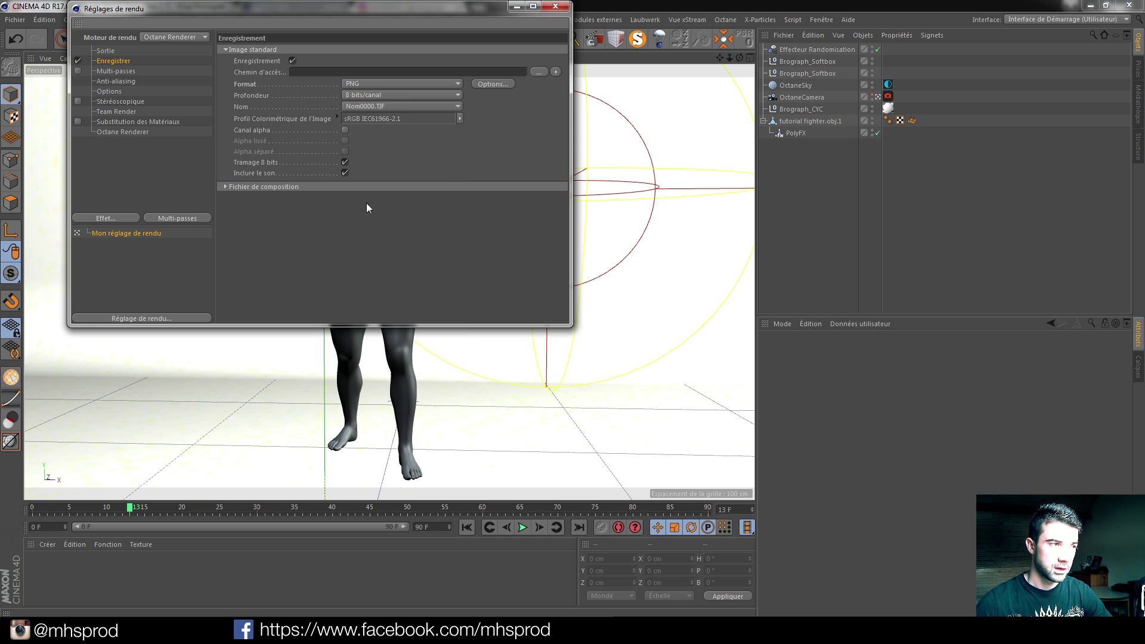
pyautogui.click(398, 95)
pyautogui.click(375, 118)
pyautogui.click(539, 72)
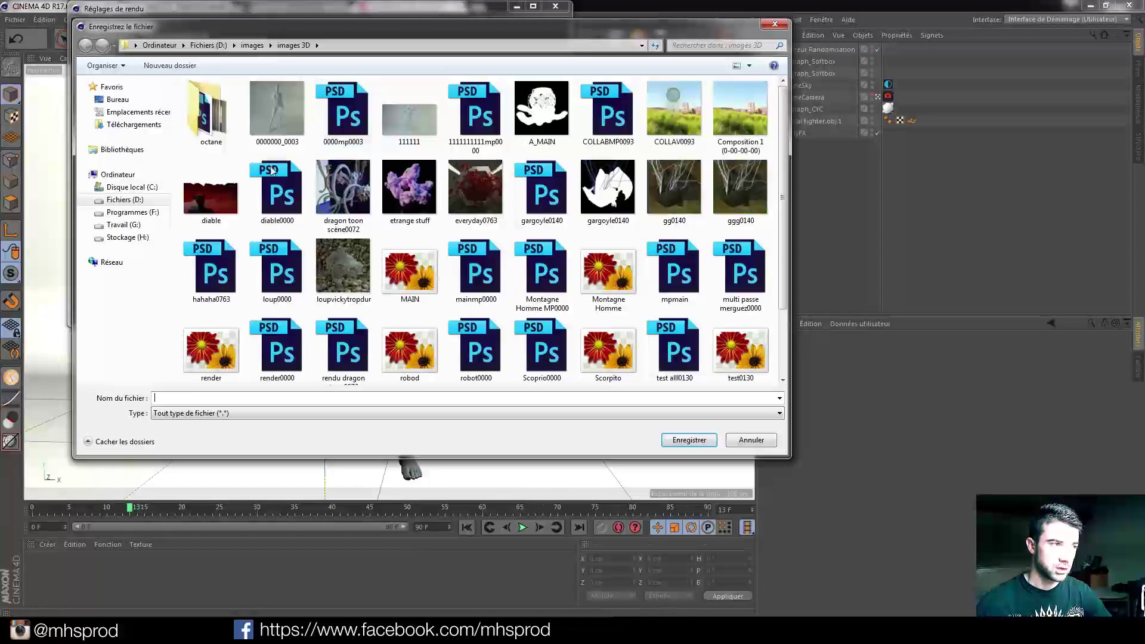
pyautogui.click(184, 398)
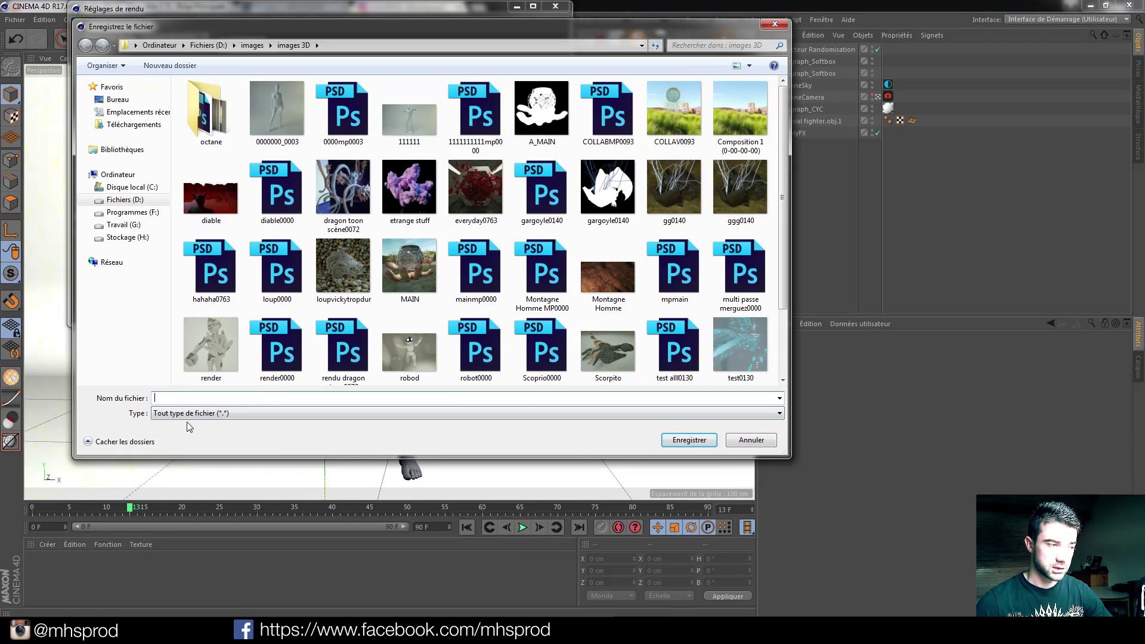
pyautogui.write('222222222222222222')
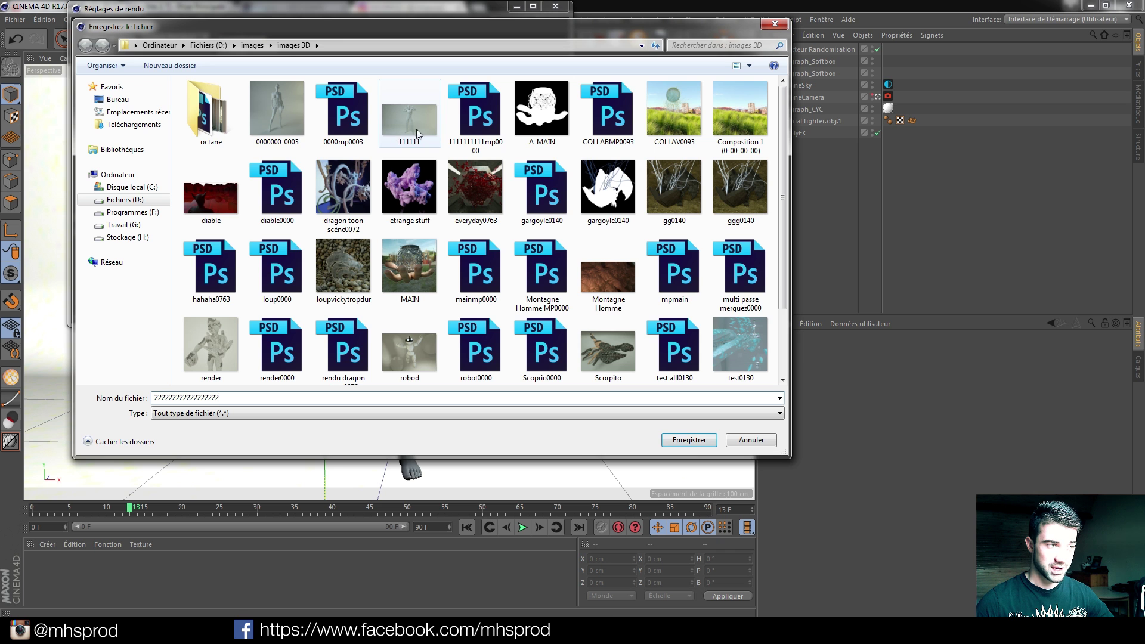
pyautogui.click(700, 446)
# Enable Octane's render passes and set their output to PSD format with 16 Bit/Channel depth.
pyautogui.click(133, 129)
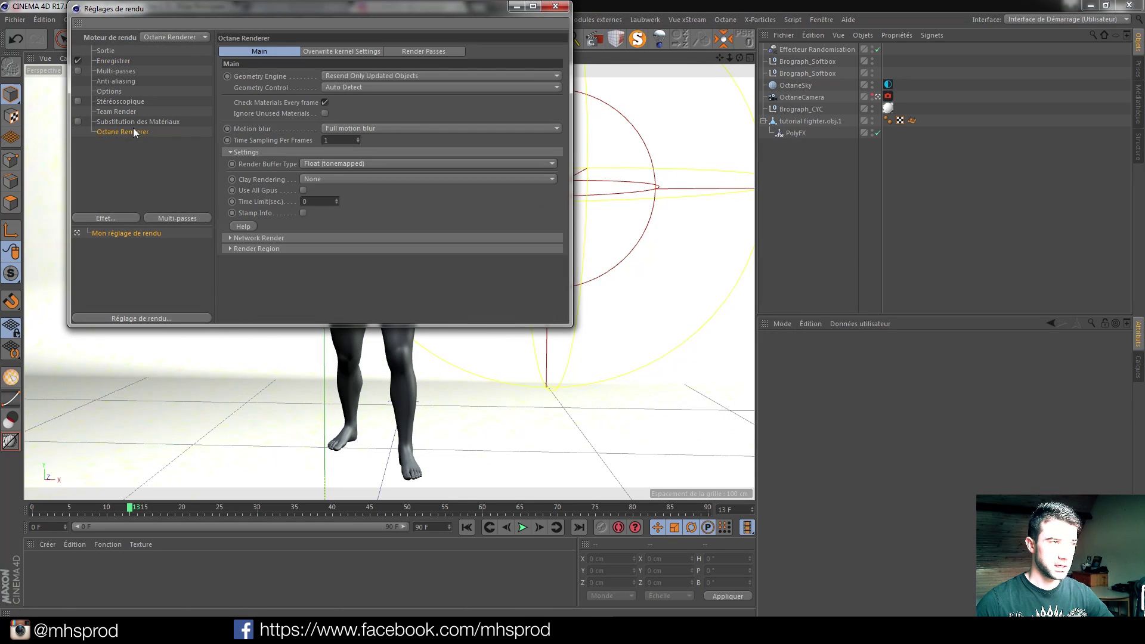
pyautogui.click(426, 50)
pyautogui.click(262, 77)
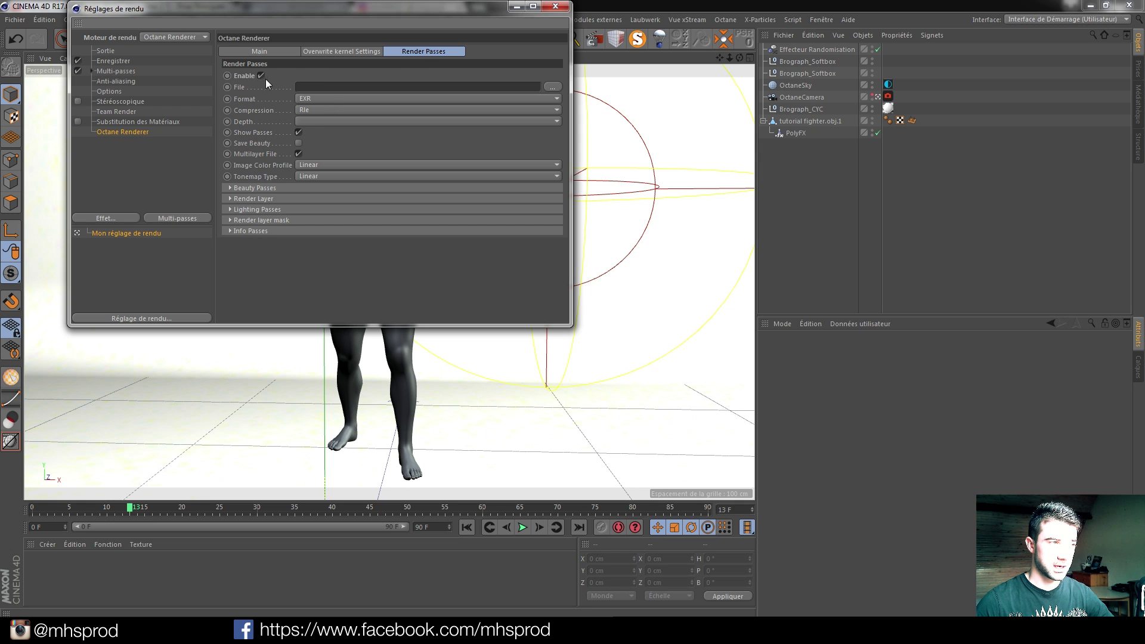
pyautogui.click(331, 98)
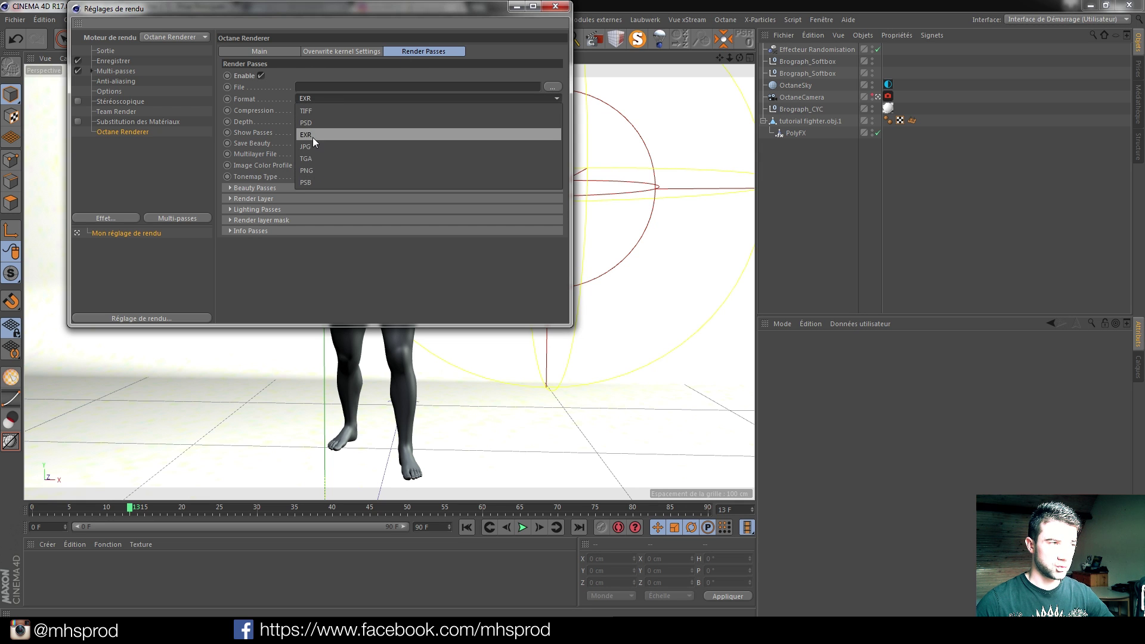
pyautogui.click(316, 122)
pyautogui.click(476, 109)
pyautogui.click(374, 134)
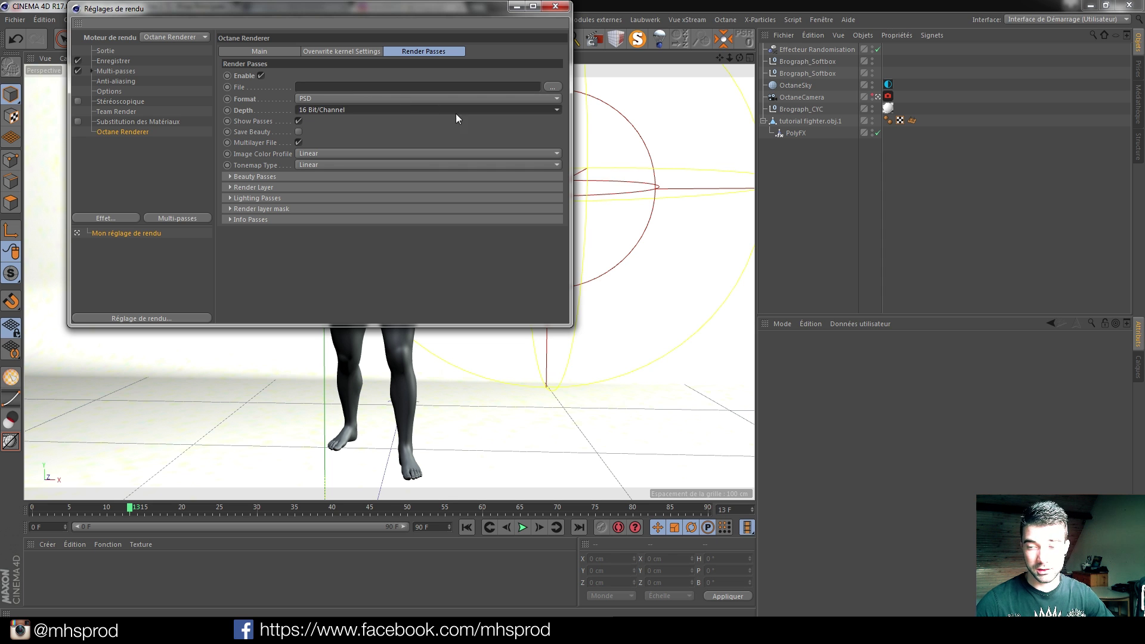
pyautogui.click(551, 88)
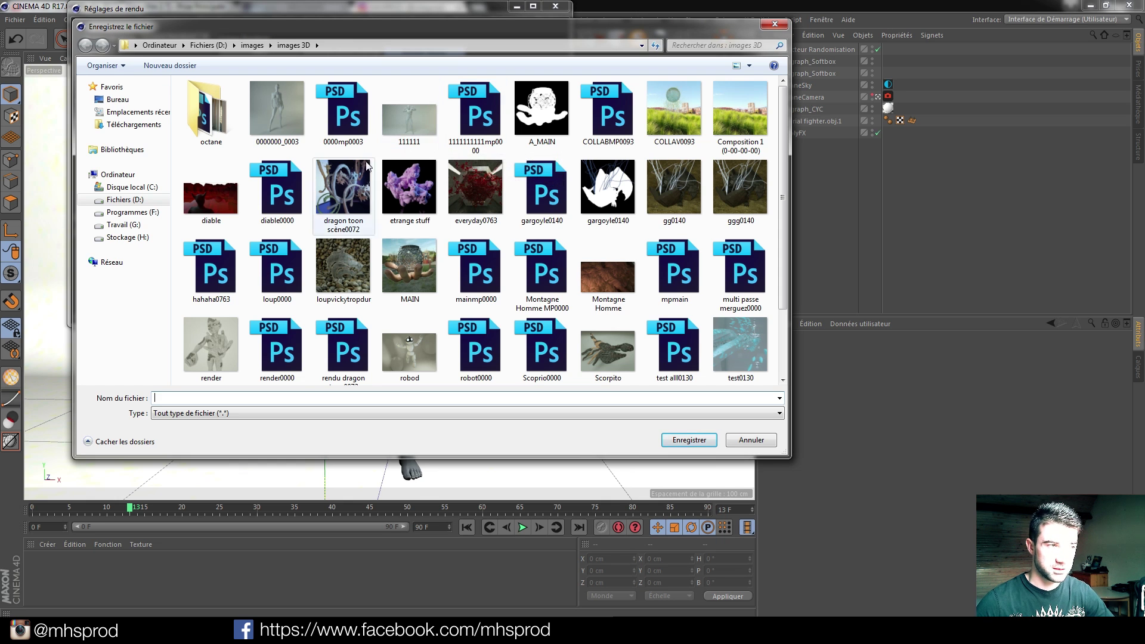
pyautogui.write('22222222222222222222')
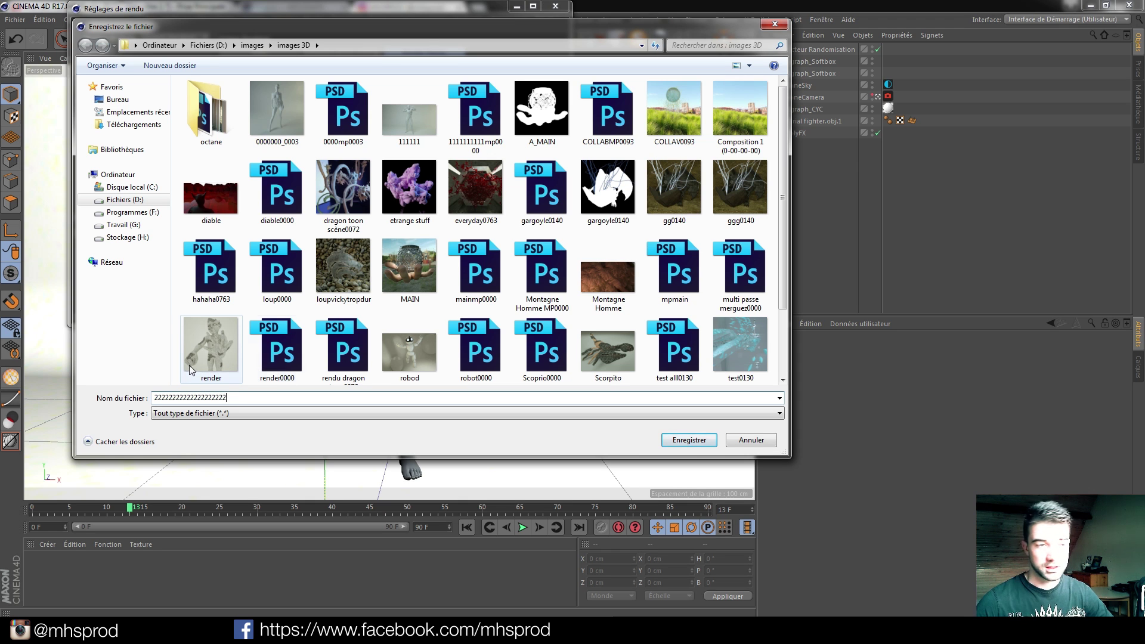
pyautogui.click(699, 441)
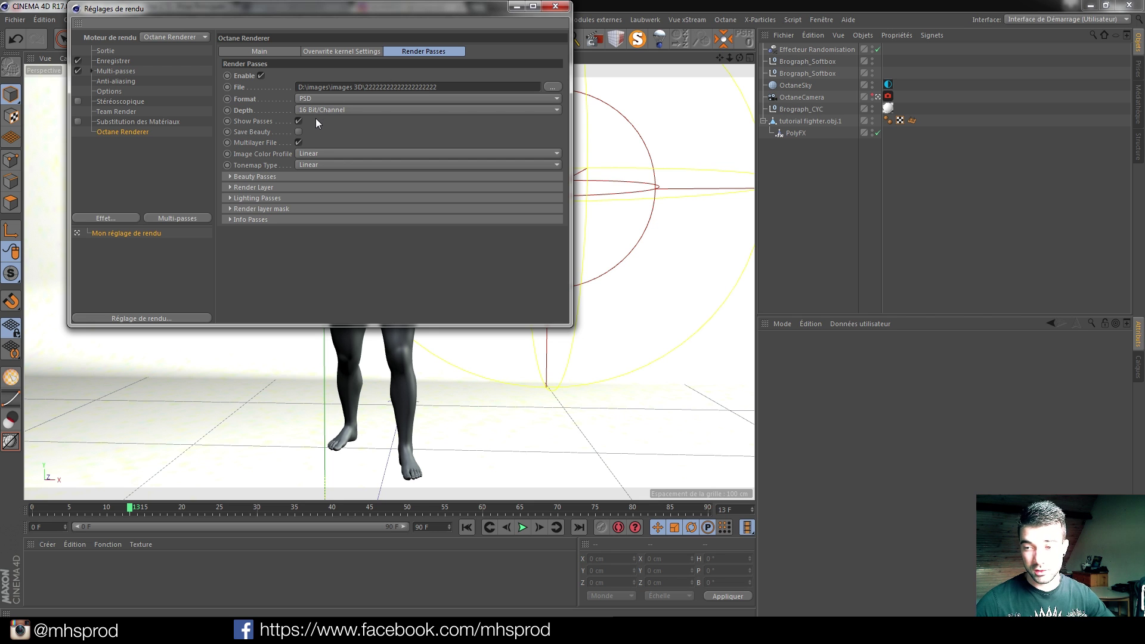
# Enable the Z-depth and AO passes among Octane's info passes.
pyautogui.click(233, 220)
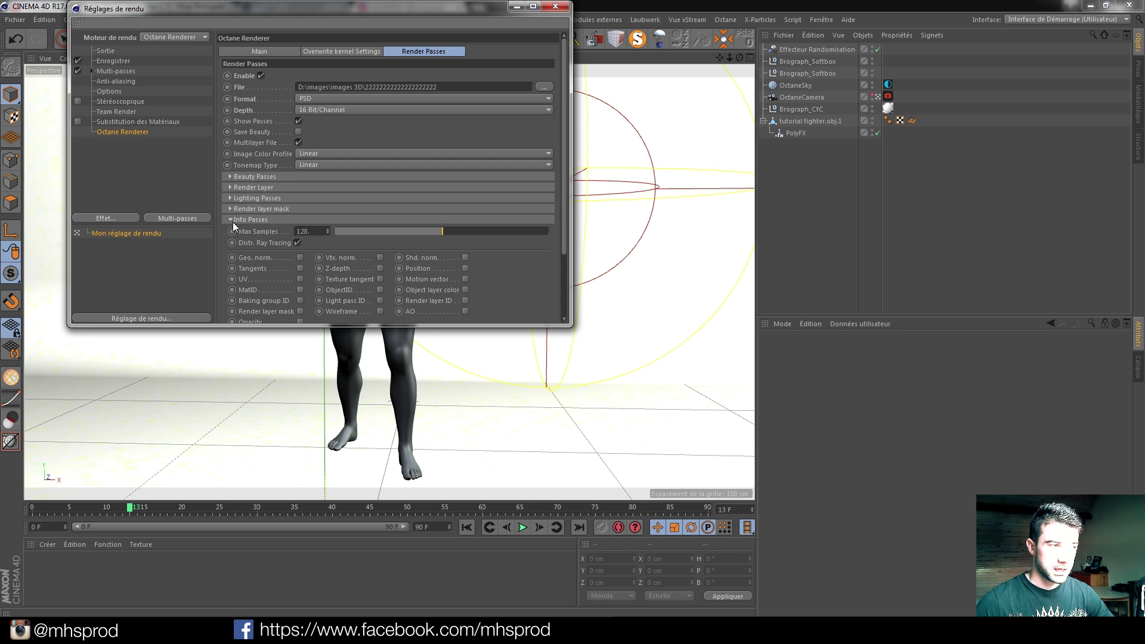
pyautogui.moveTo(564, 133); pyautogui.dragTo(567, 186)
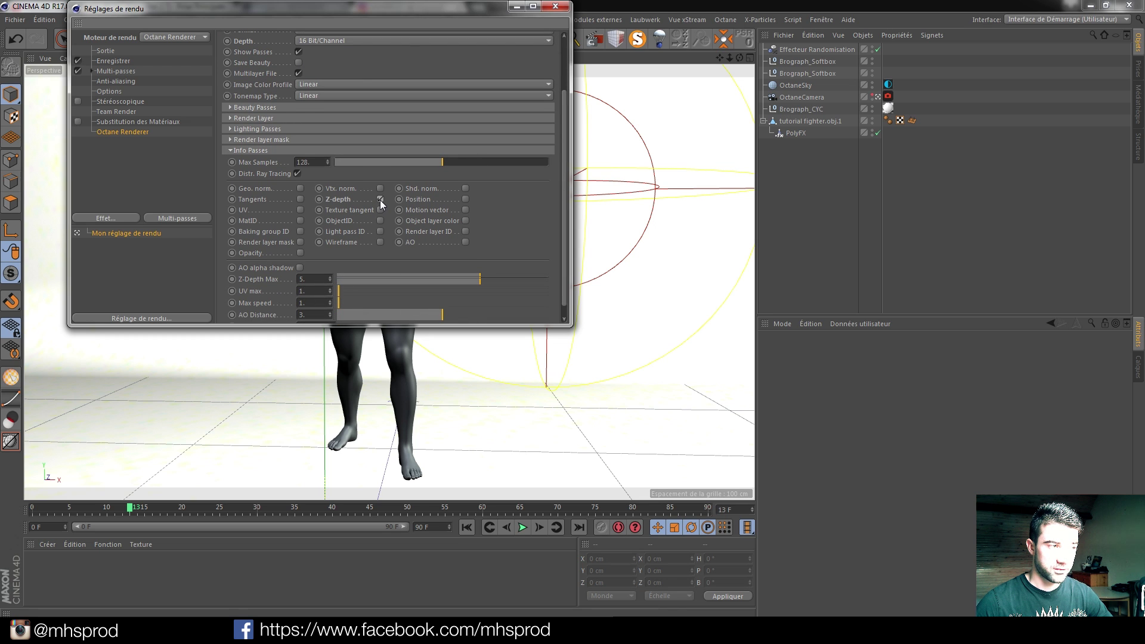
pyautogui.click(465, 242)
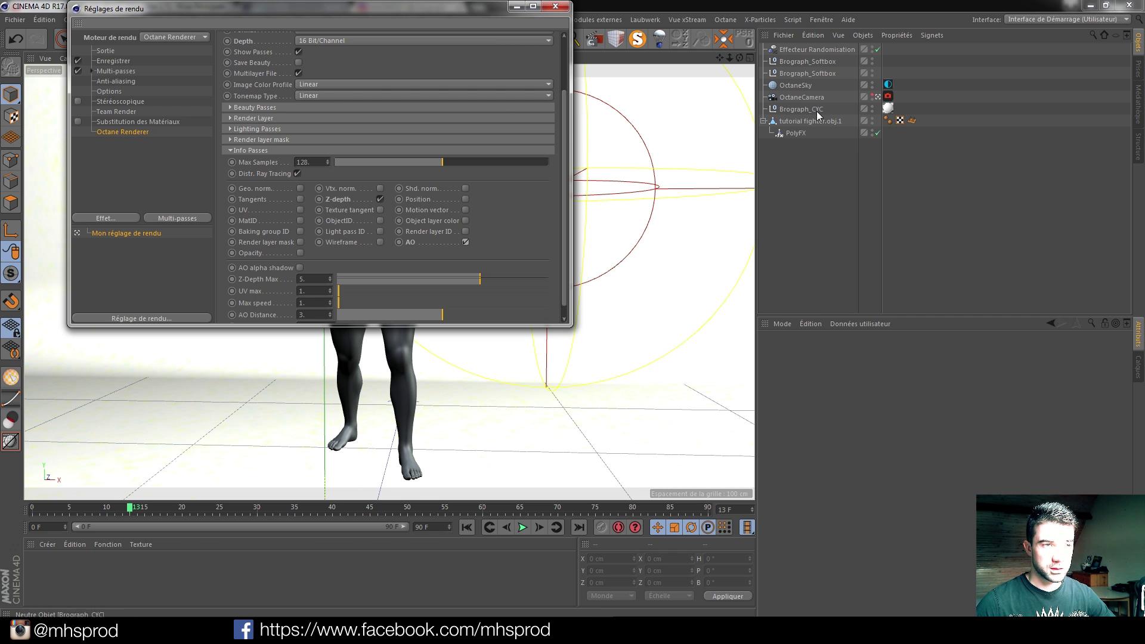
# Add an Octane ObjectTag to the tutorial fighter object and set its object layer's Layer ID to 2.
pyautogui.rightClick(802, 120)
pyautogui.moveTo(896, 51)
pyautogui.moveTo(933, 41)
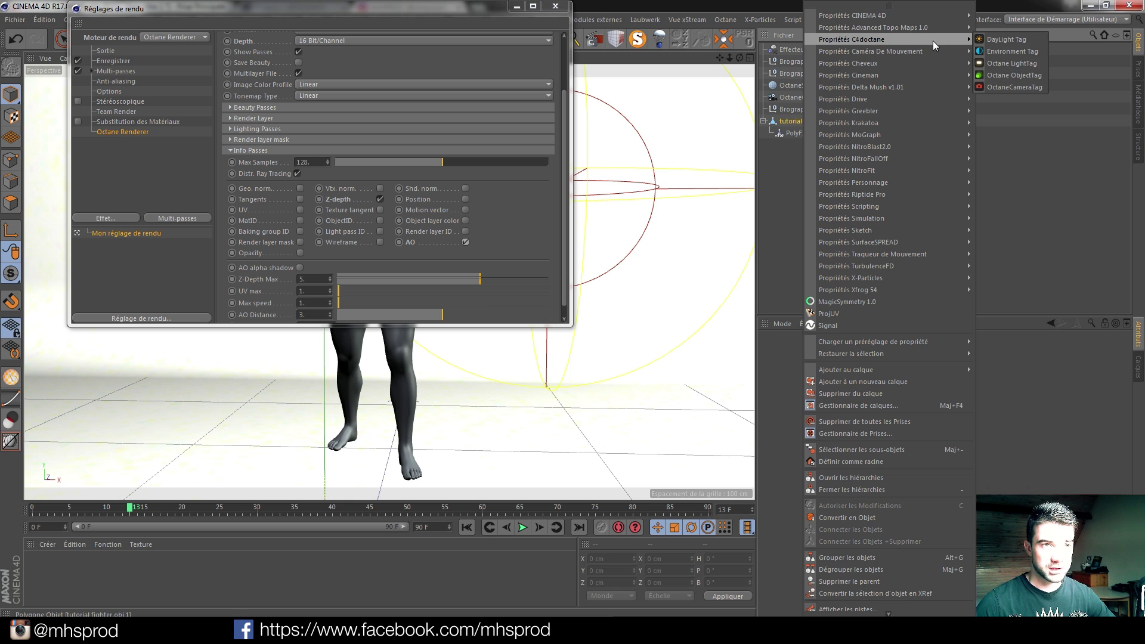
pyautogui.click(1027, 73)
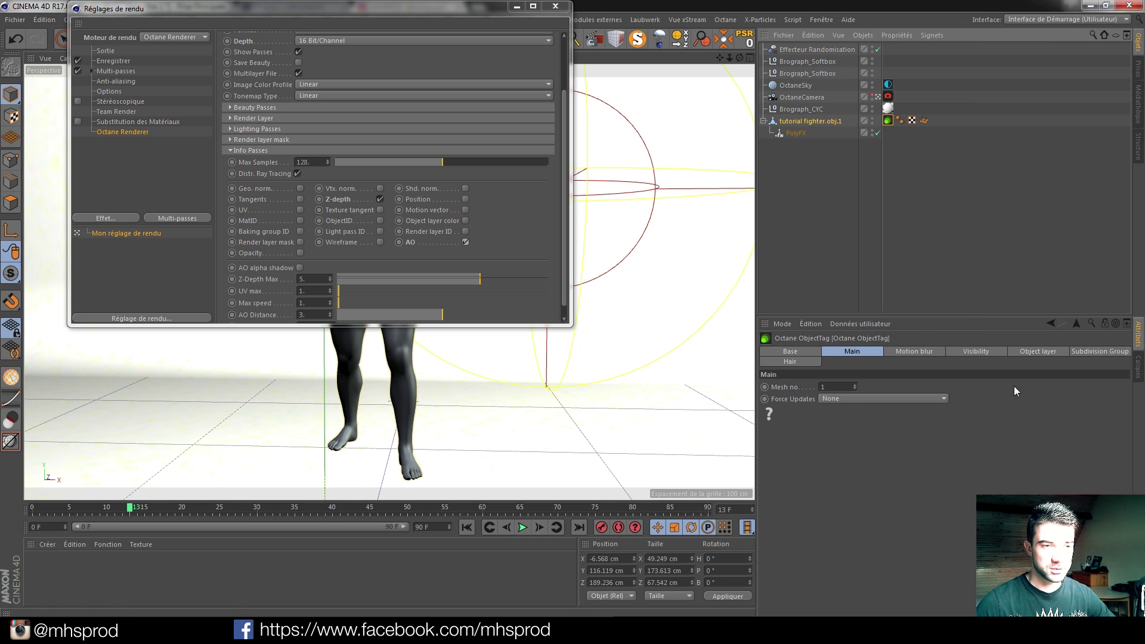
pyautogui.click(1035, 353)
pyautogui.click(857, 395)
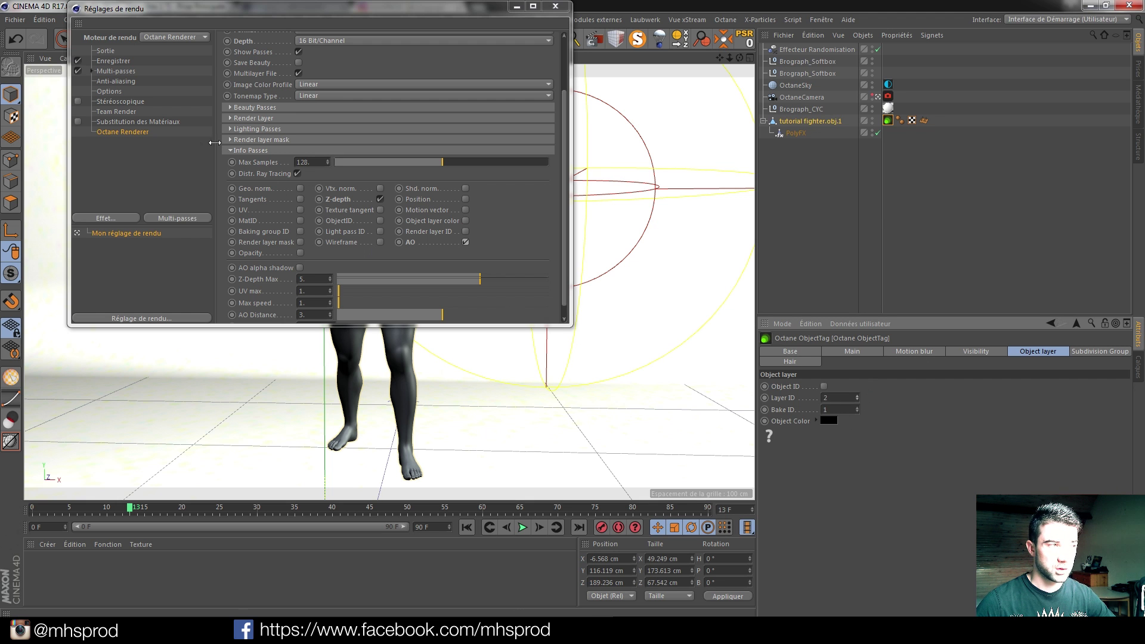
# Enable the ID2 render layer mask in the Octane render passes.
pyautogui.click(230, 141)
pyautogui.click(296, 150)
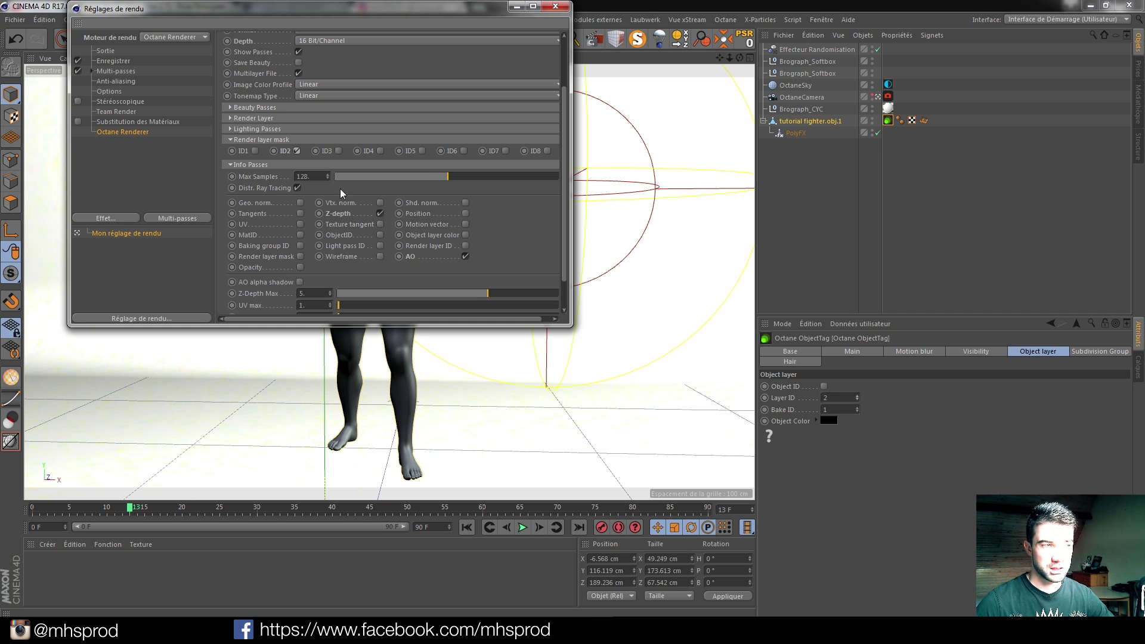
pyautogui.moveTo(568, 112); pyautogui.dragTo(569, 129)
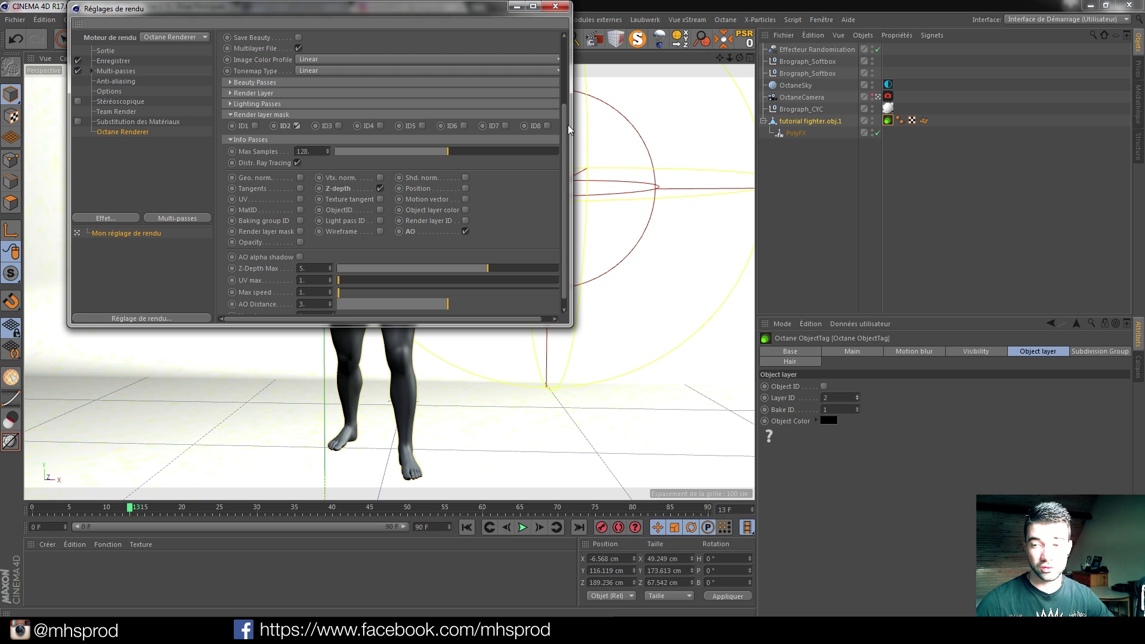
# Set the render passes' tonemap type to Tonemapped, check the Octane main settings and close the render settings.
pyautogui.moveTo(565, 127); pyautogui.dragTo(563, 65)
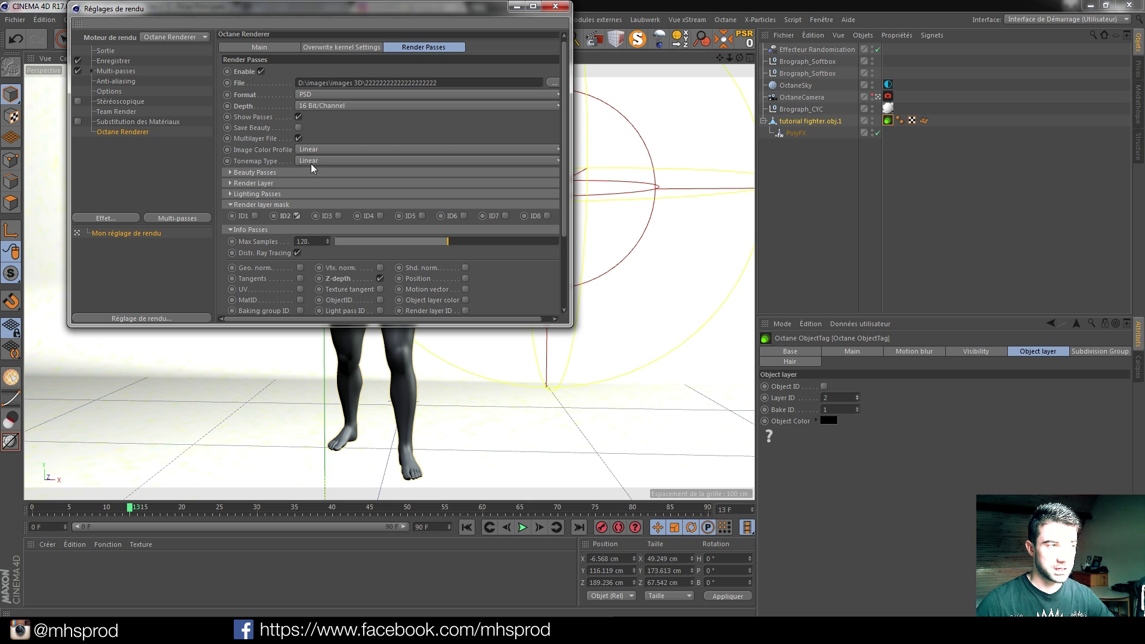
pyautogui.click(554, 161)
pyautogui.click(351, 173)
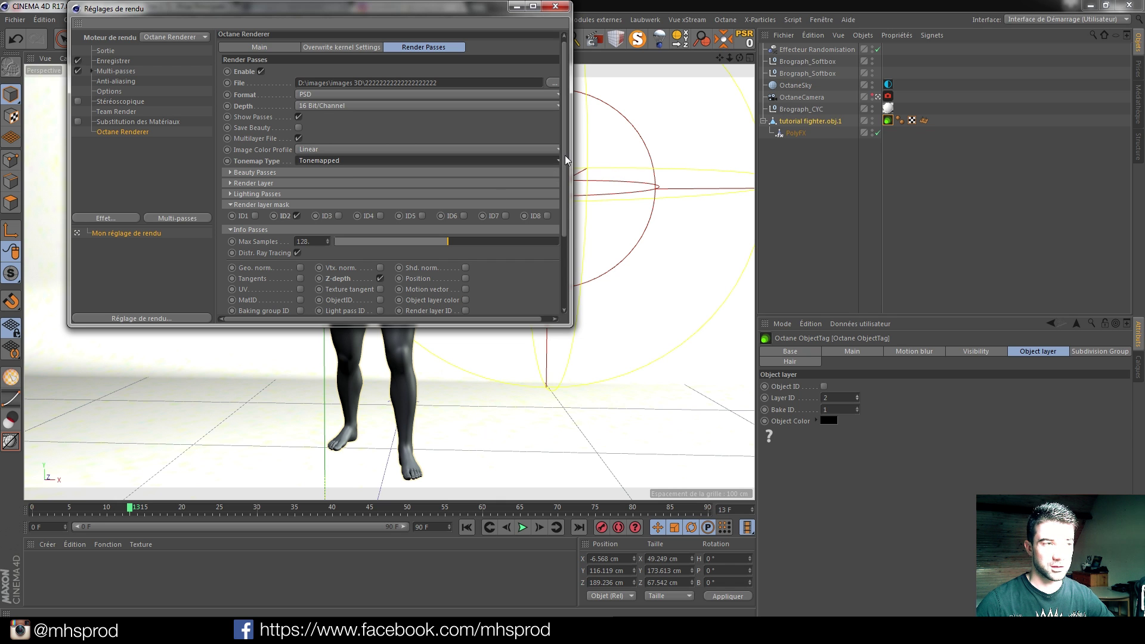
pyautogui.moveTo(564, 156); pyautogui.dragTo(574, 230)
pyautogui.moveTo(565, 177); pyautogui.dragTo(565, 98)
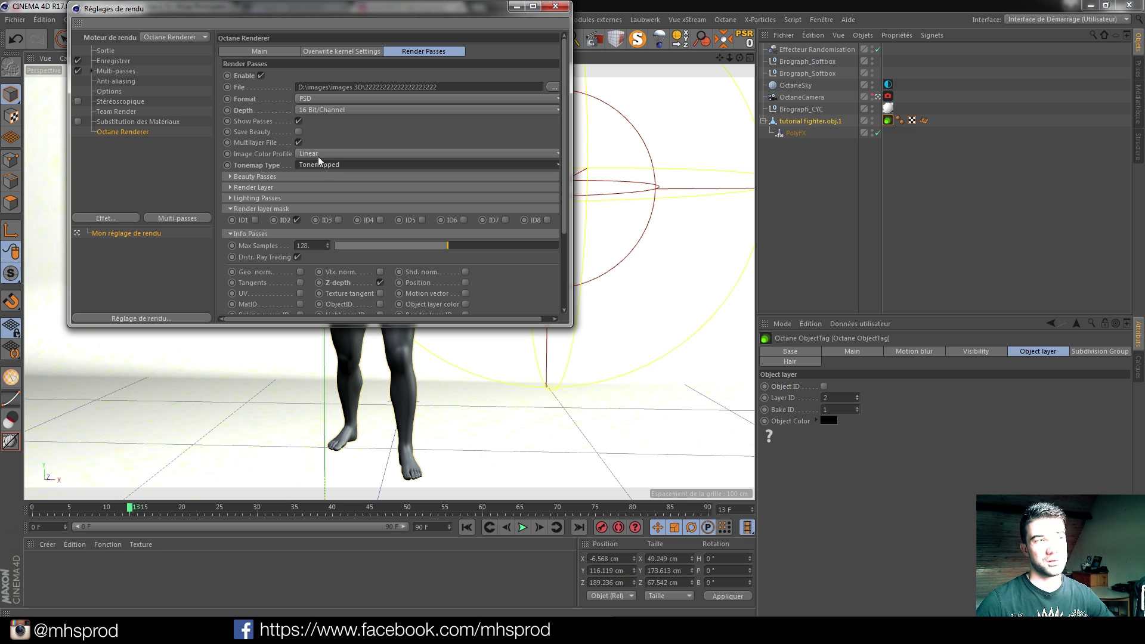
pyautogui.click(264, 52)
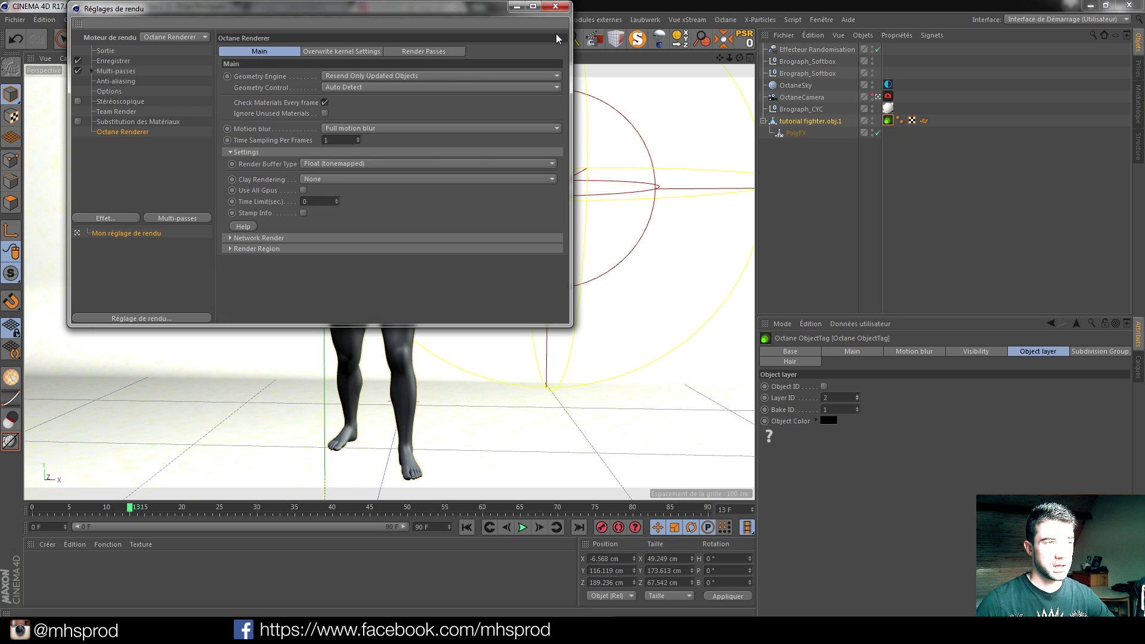
pyautogui.click(555, 5)
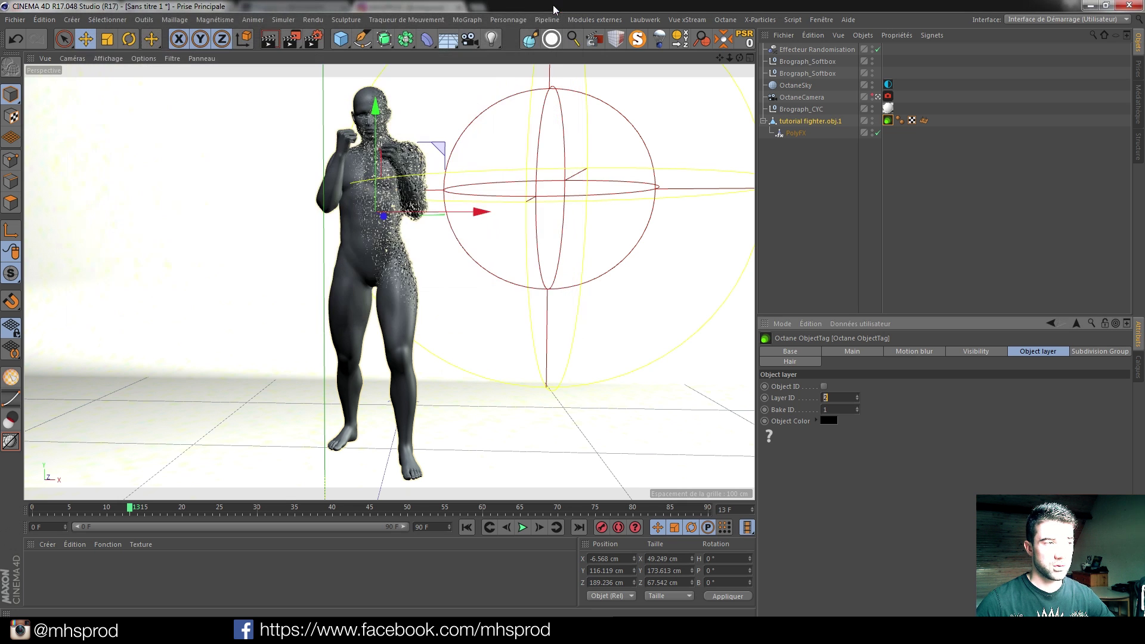
# Render the current frame to the picture viewer, and close the viewer and Cinema 4D once it is finished.
pyautogui.click(295, 43)
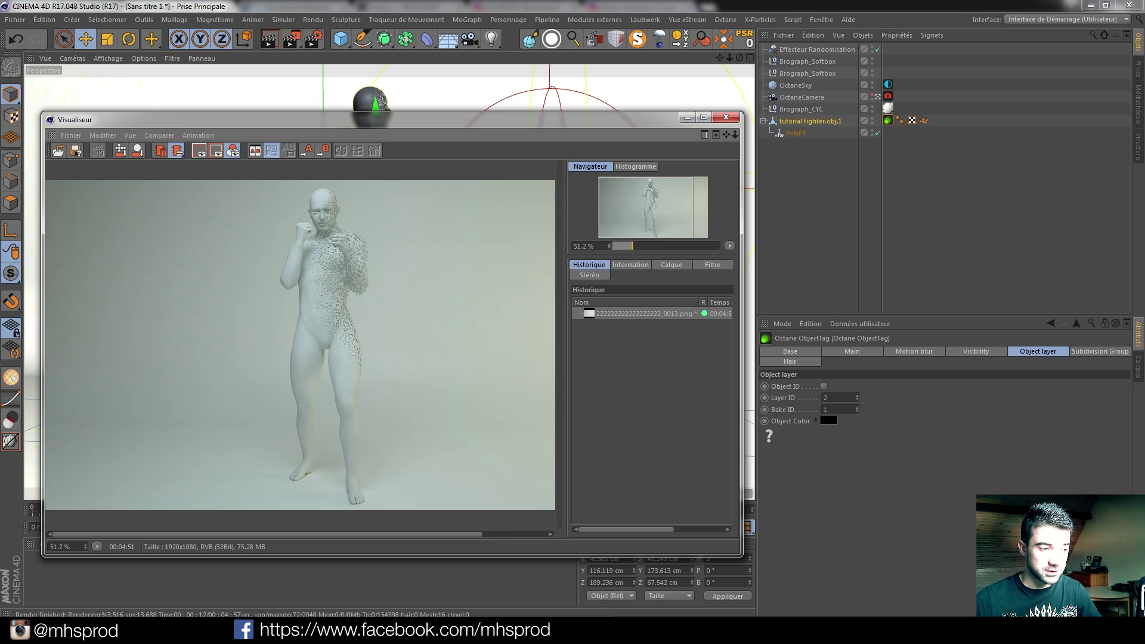
pyautogui.click(718, 121)
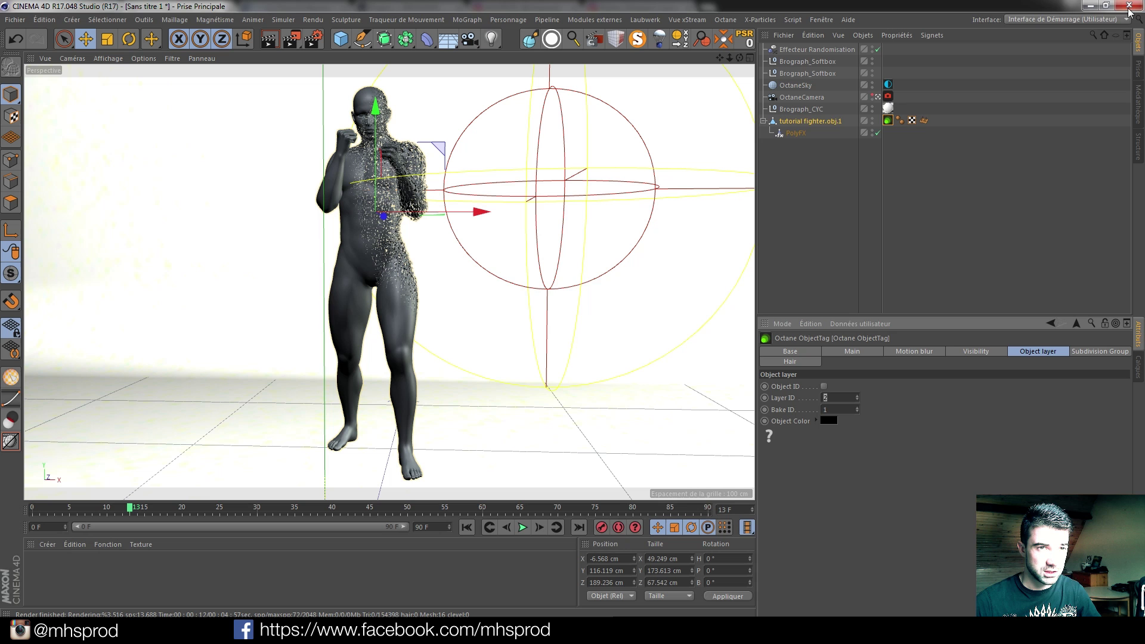
pyautogui.click(1128, 6)
pyautogui.click(624, 359)
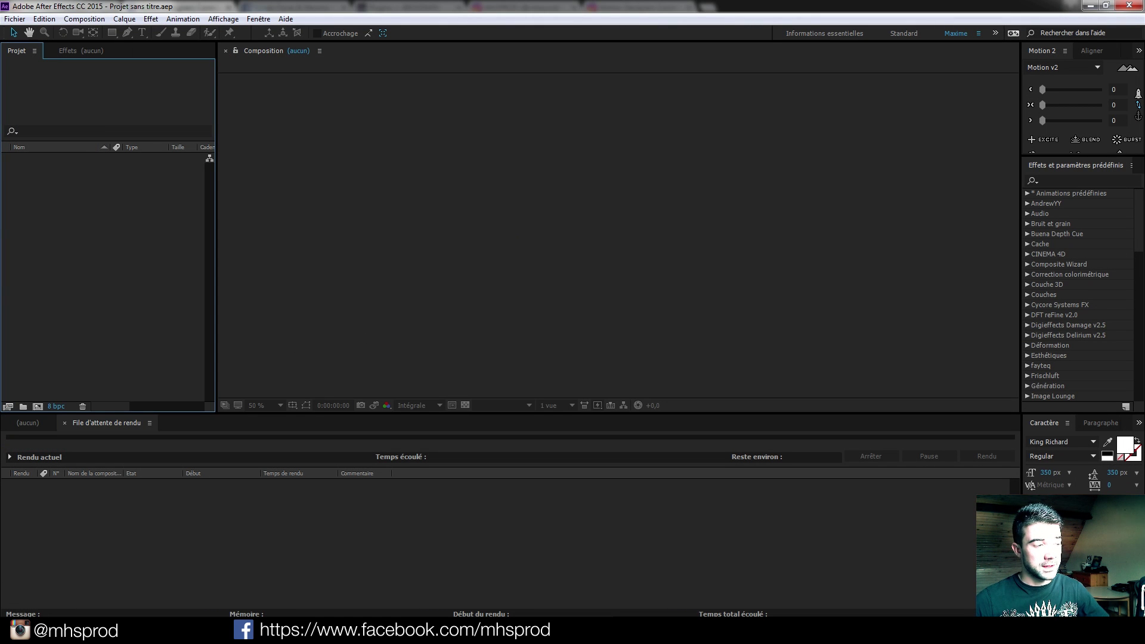
# Import the rendered PNG ending in _0013 into the empty After Effects project and create a composition from it.
pyautogui.click(143, 631)
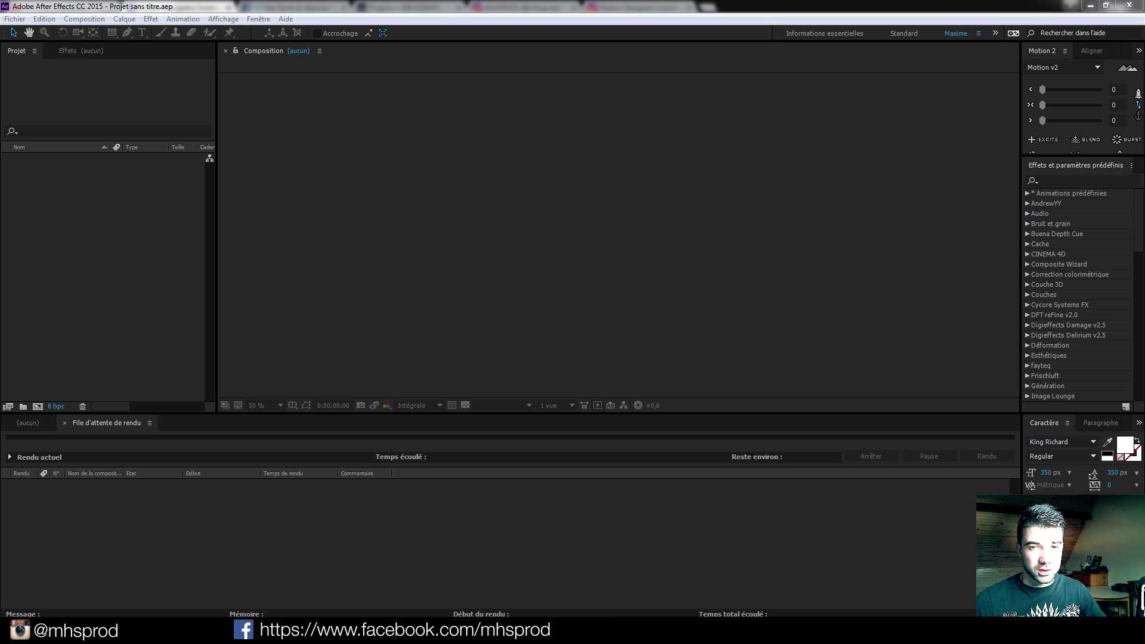
pyautogui.moveTo(1144, 66)
pyautogui.mouseDown()
pyautogui.moveTo(899, 100)
pyautogui.moveTo(1144, 48)
pyautogui.mouseUp()
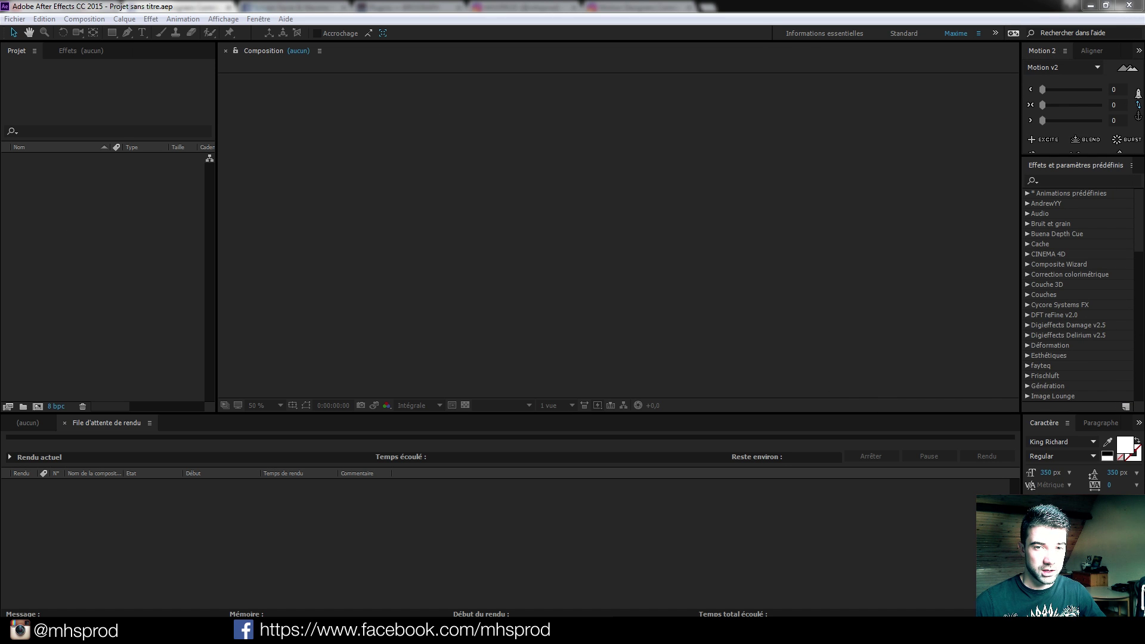
pyautogui.moveTo(1143, 221); pyautogui.dragTo(98, 225)
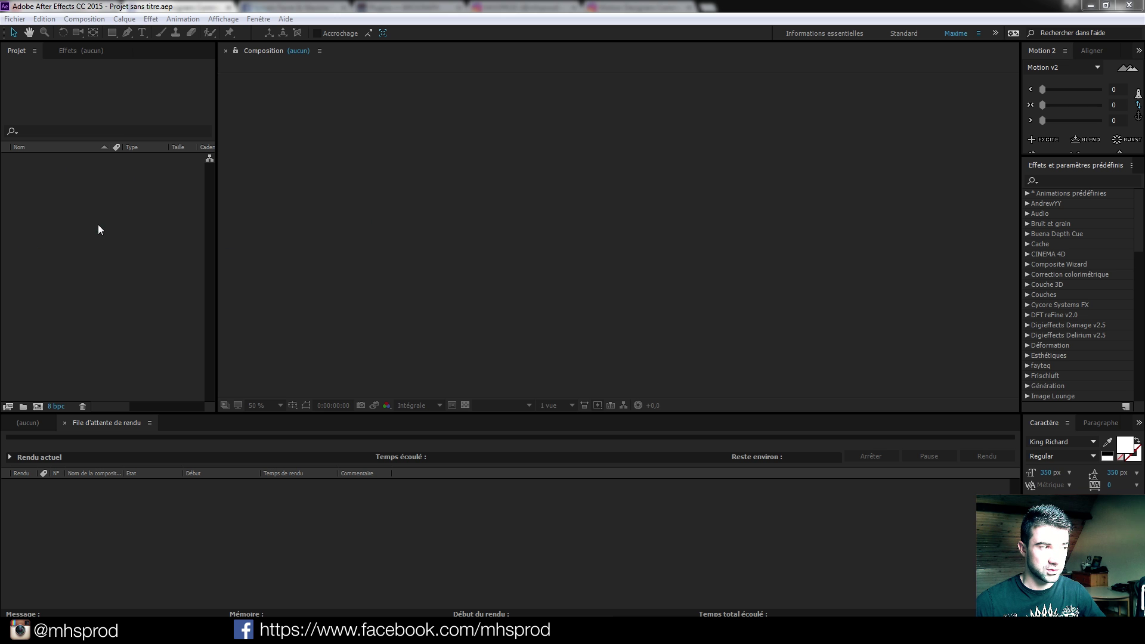
pyautogui.moveTo(77, 162); pyautogui.dragTo(627, 220)
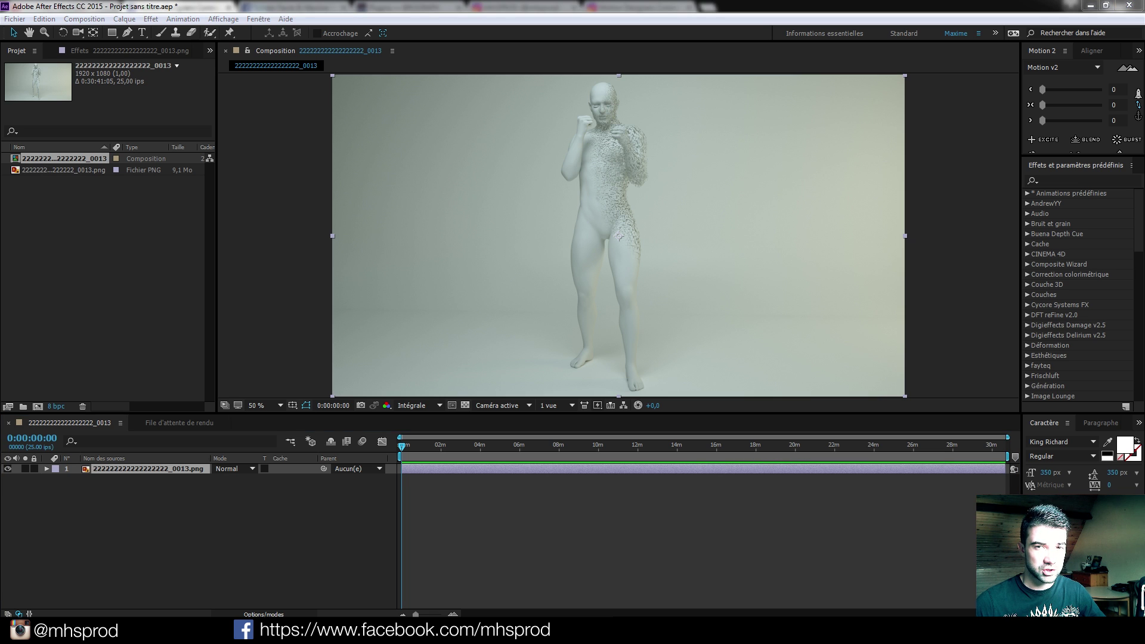
# Examine the earlier render 111111 and the alternative fighter render in Windows Photo Viewer, and return to After Effects.
pyautogui.moveTo(1144, 2); pyautogui.dragTo(748, 1)
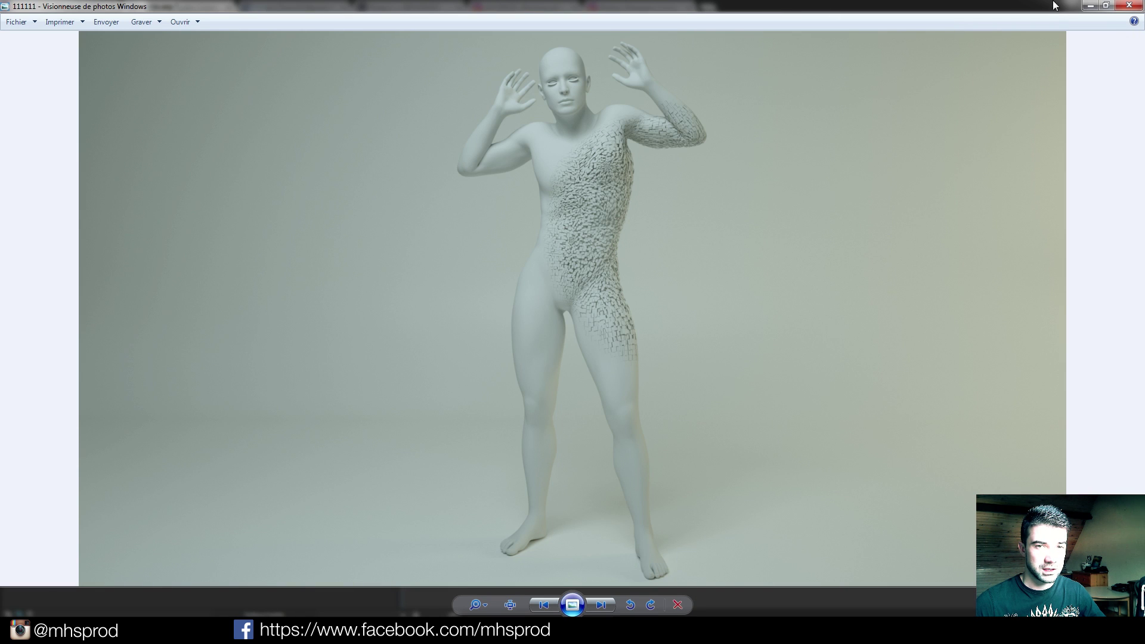
pyautogui.click(1131, 6)
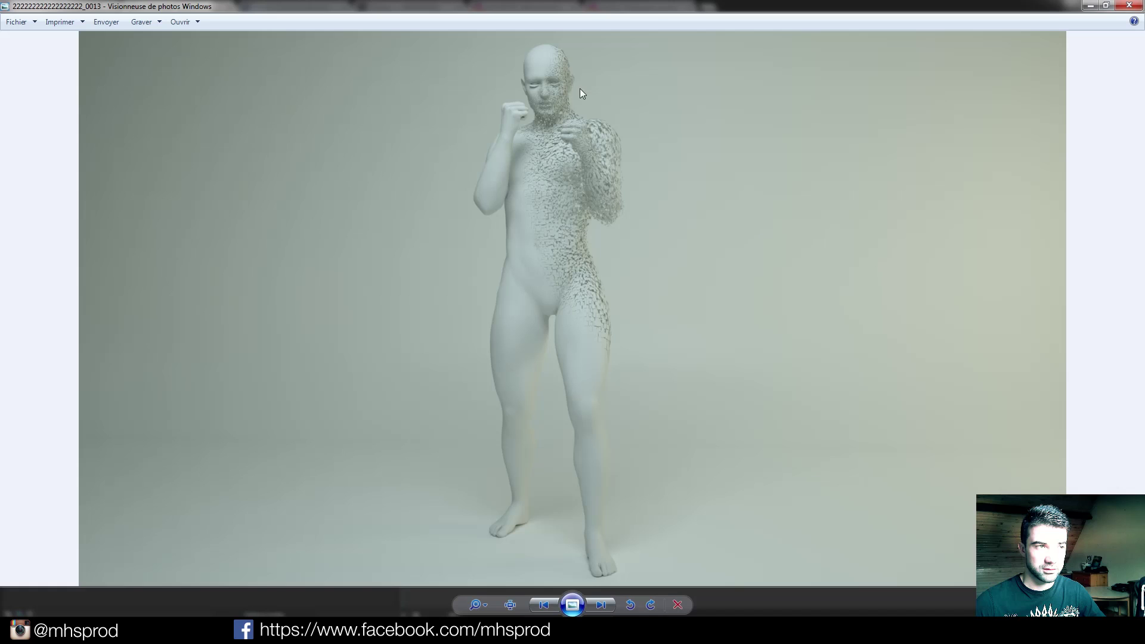
pyautogui.click(1129, 5)
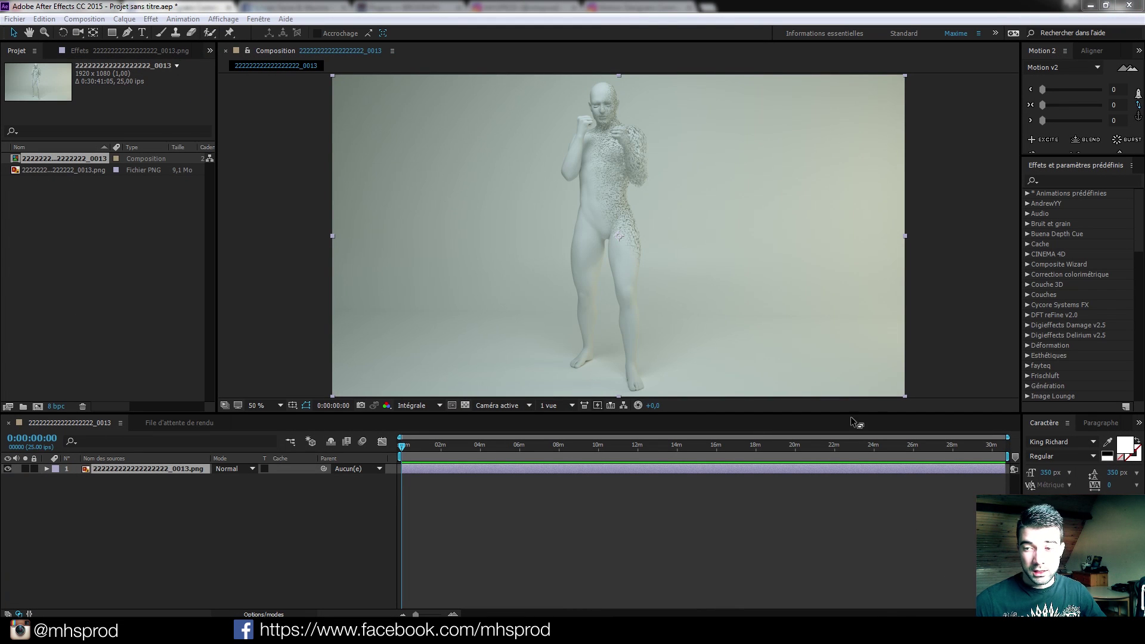
# Set the project to 16 bpc, import the multi-pass PSD as a composition with editable layer styles and open that composition.
pyautogui.keyDown('alt'); pyautogui.click(55, 407); pyautogui.keyUp('alt')
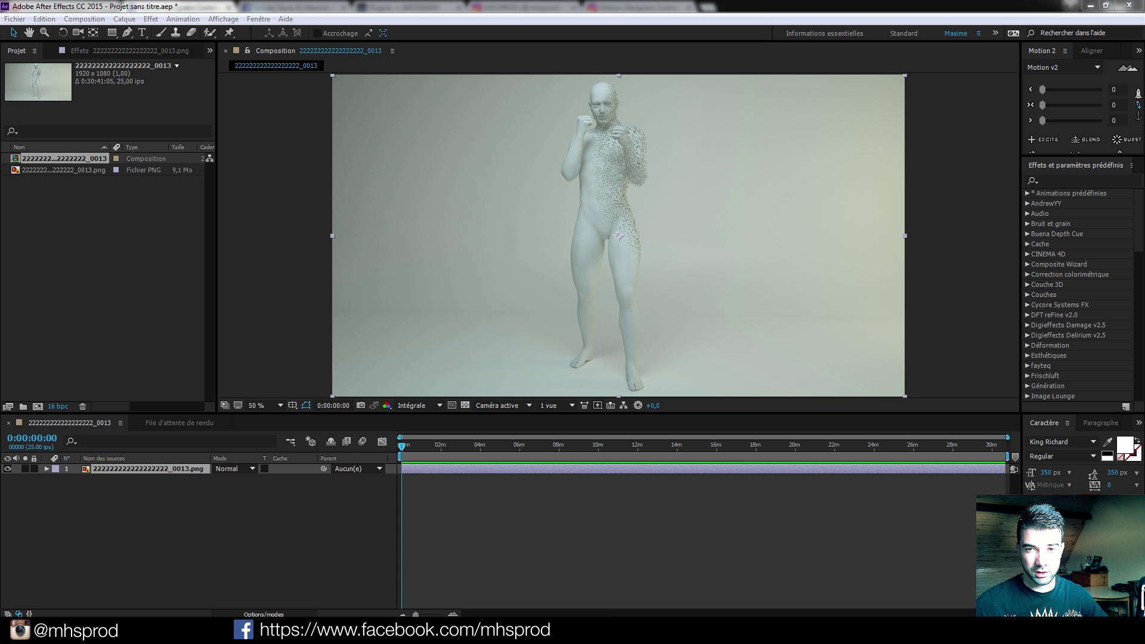
pyautogui.moveTo(1144, 179); pyautogui.dragTo(70, 240)
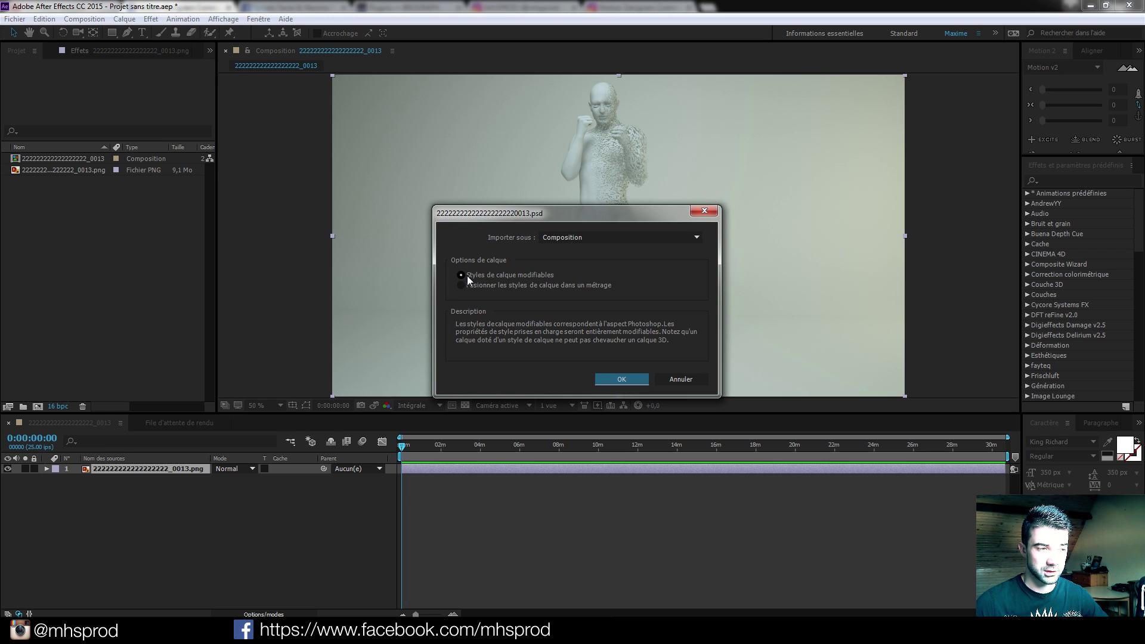
pyautogui.click(644, 378)
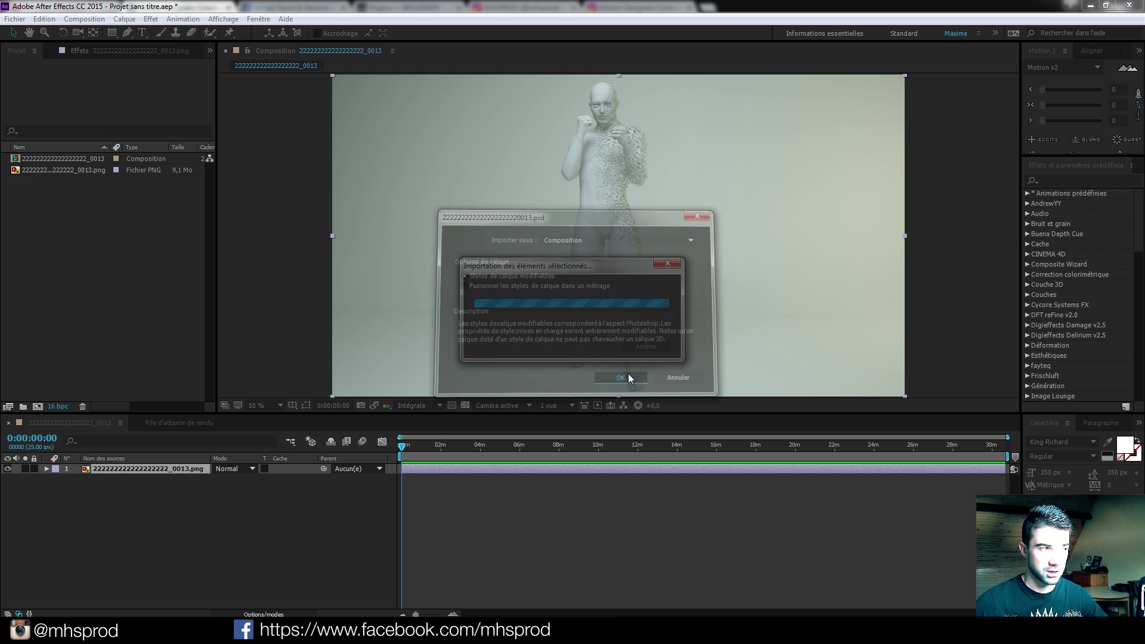
pyautogui.doubleClick(47, 180)
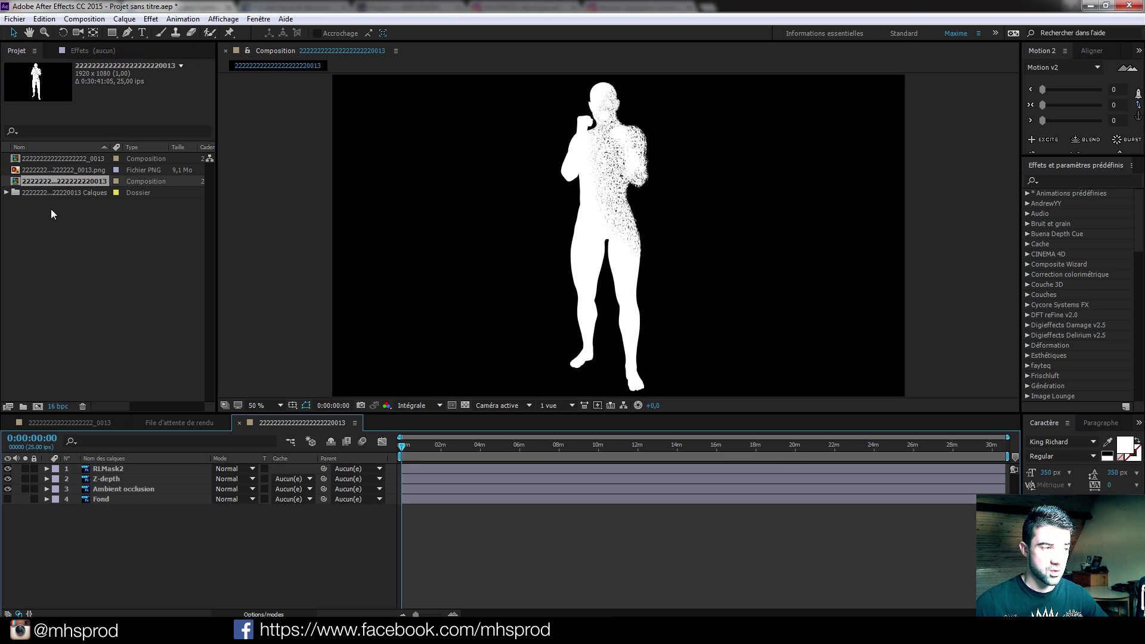
# Copy the RLMask2, Z-depth and Ambient occlusion layers into the _0013 composition, and hide its Ambient occlusion and Z-depth layers.
pyautogui.click(106, 470)
pyautogui.click(25, 476)
pyautogui.click(25, 475)
pyautogui.click(125, 488)
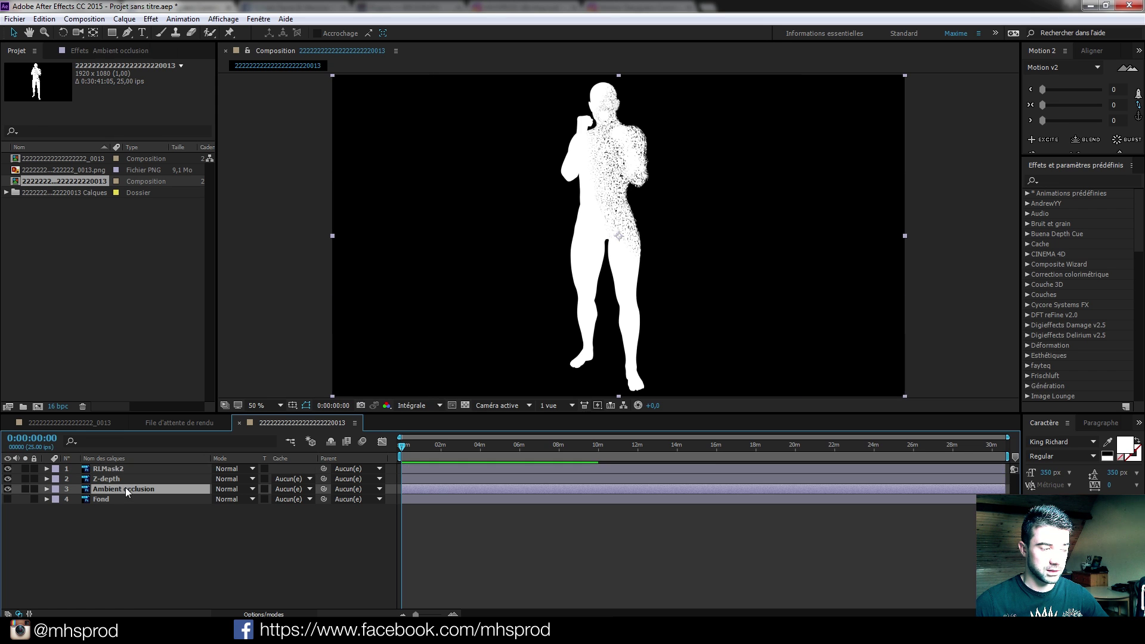
pyautogui.keyDown('shift'); pyautogui.click(101, 471); pyautogui.keyUp('shift')
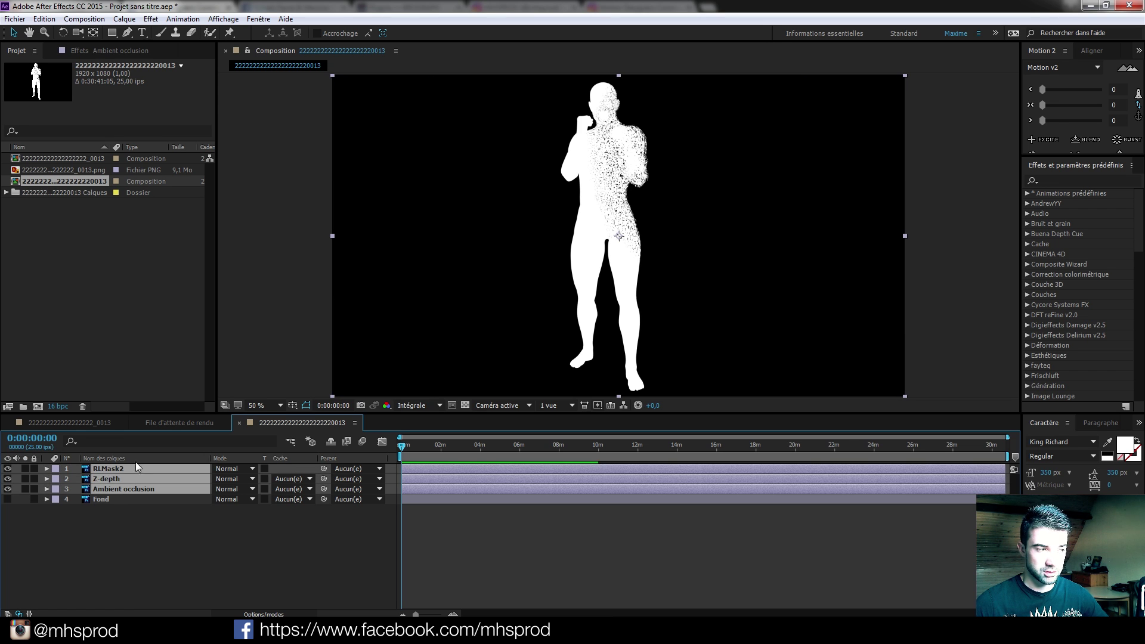
pyautogui.click(82, 423)
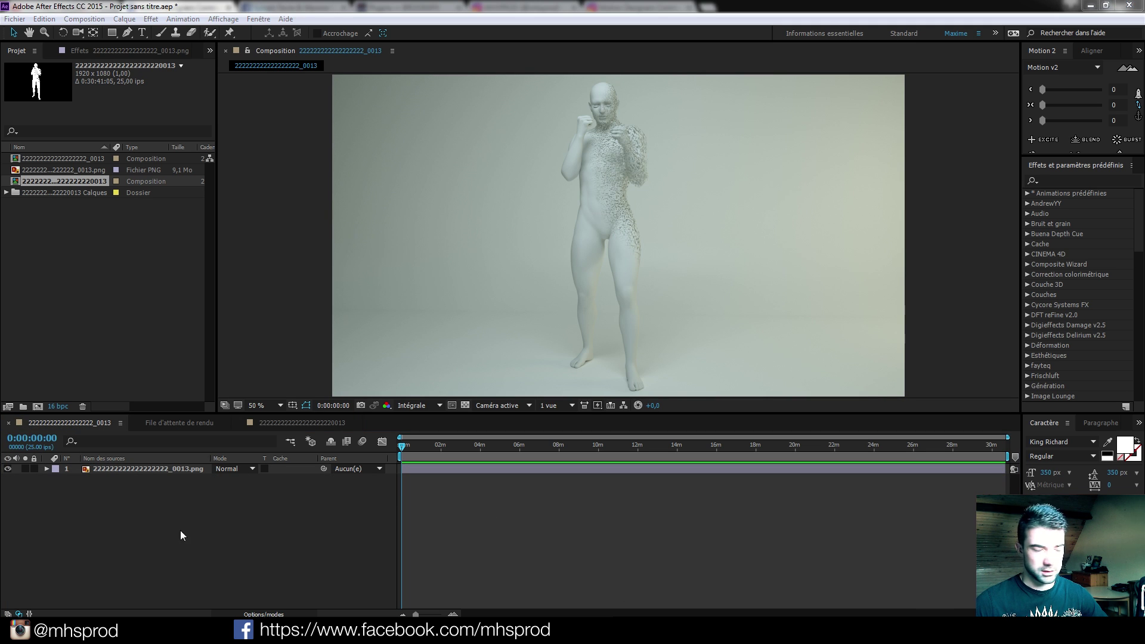
pyautogui.hotkey('ctrl', 'v')
pyautogui.click(102, 516)
pyautogui.click(7, 469)
pyautogui.click(7, 478)
# Duplicate the _0013 PNG layer and give the upper copy a Luminance track matte from the RLMask2 layer.
pyautogui.click(106, 499)
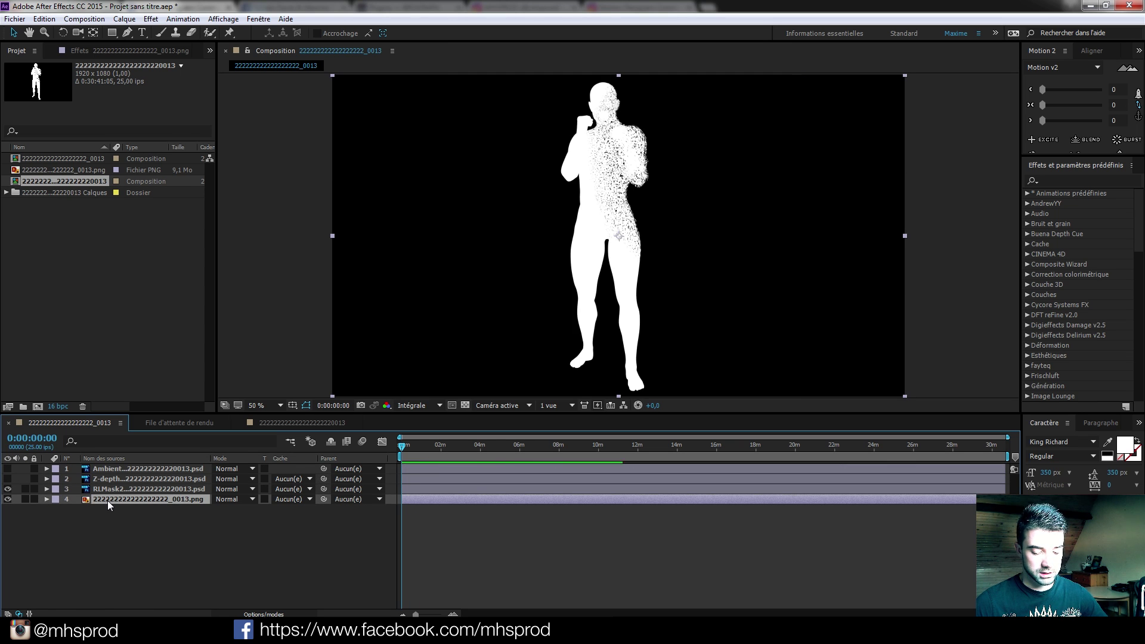
pyautogui.hotkey('ctrl', 'd')
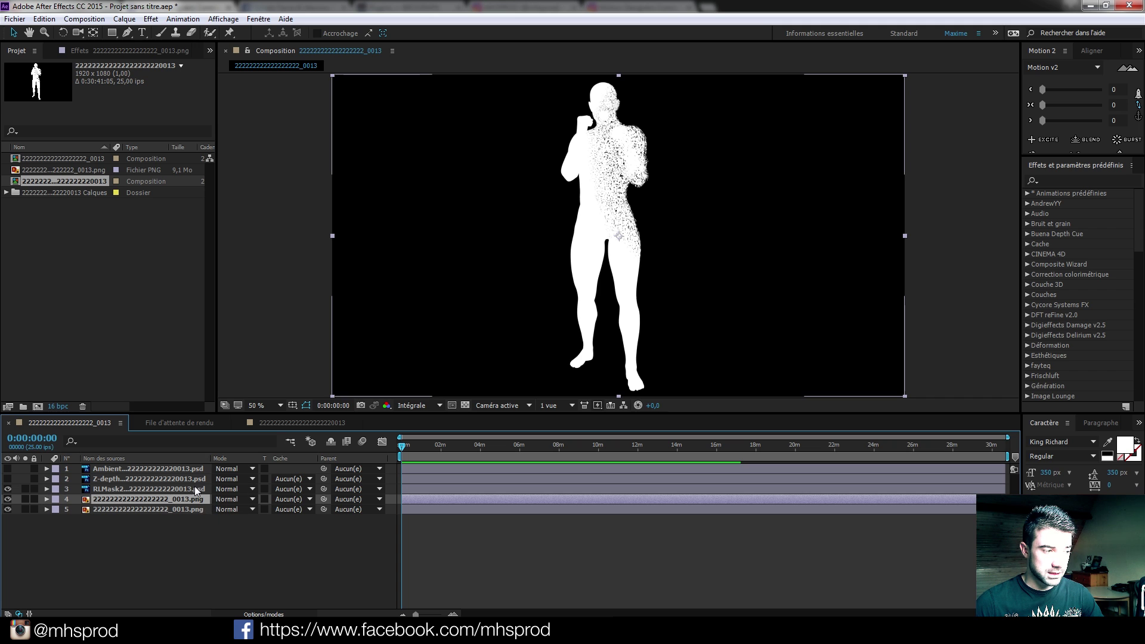
pyautogui.click(306, 499)
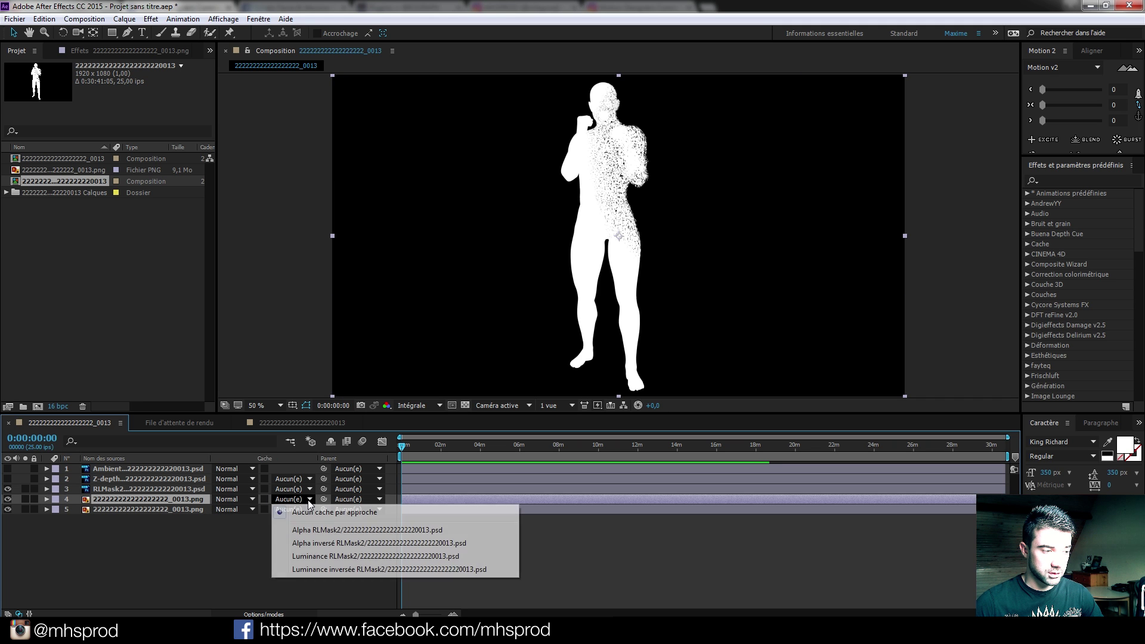
pyautogui.click(314, 563)
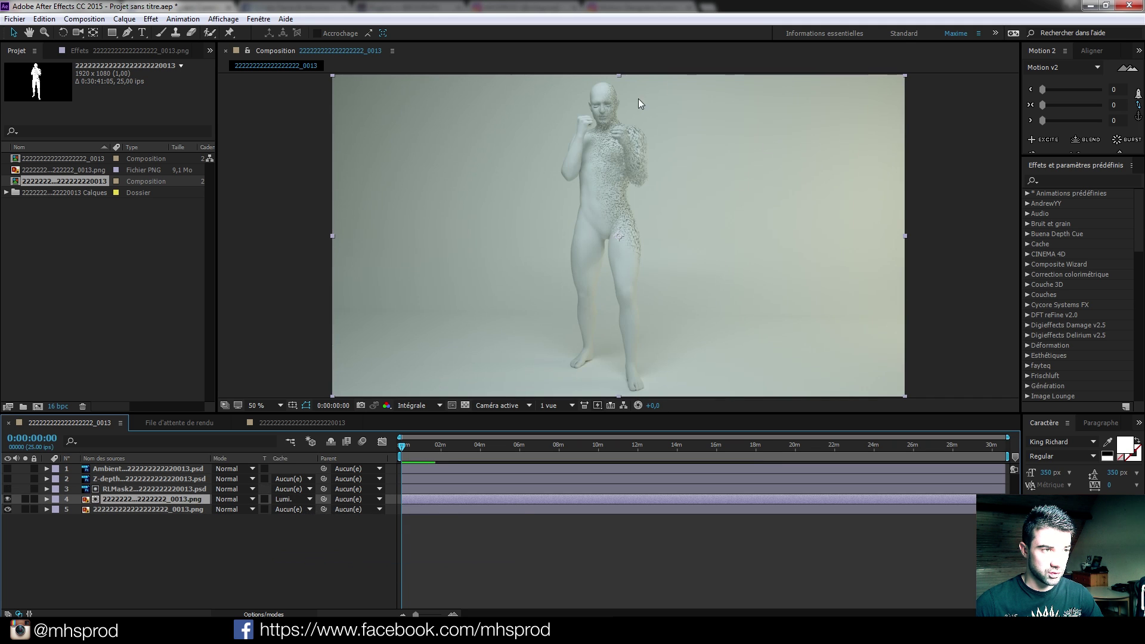
# Solo the matted PNG layer to inspect the isolated fighter against the transparency grid, and restore the normal view.
pyautogui.click(25, 499)
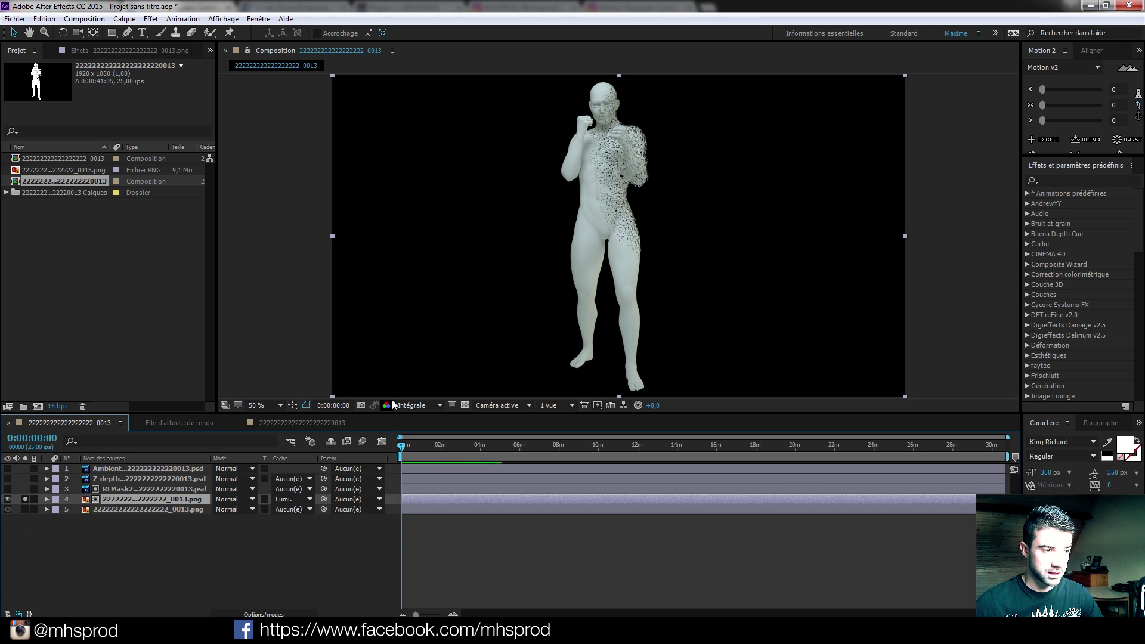
pyautogui.click(465, 405)
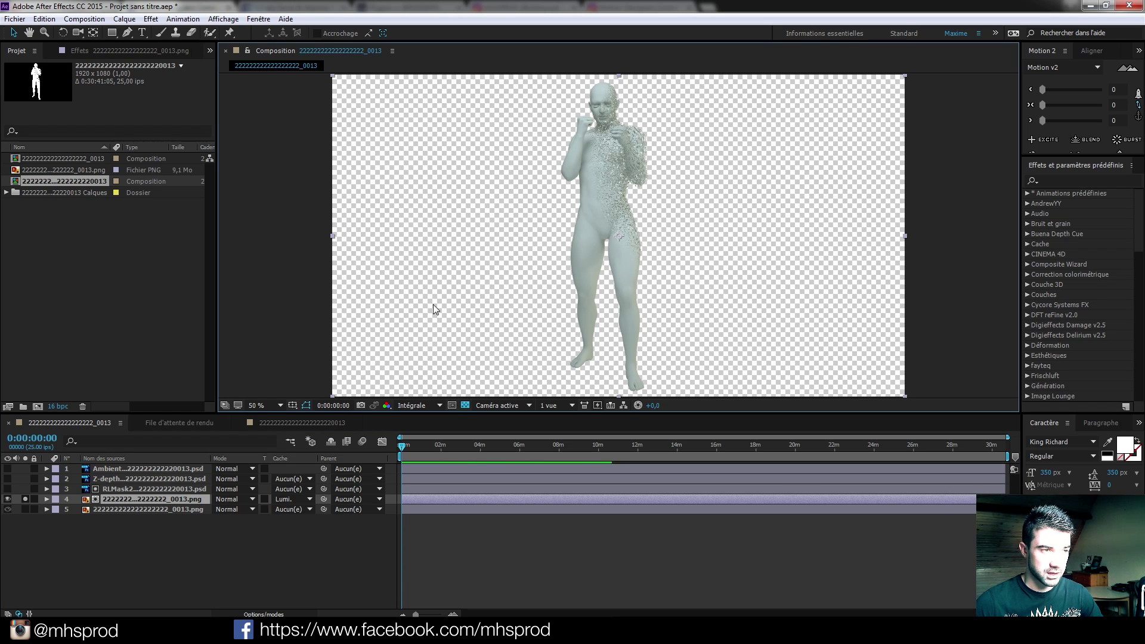
pyautogui.click(464, 406)
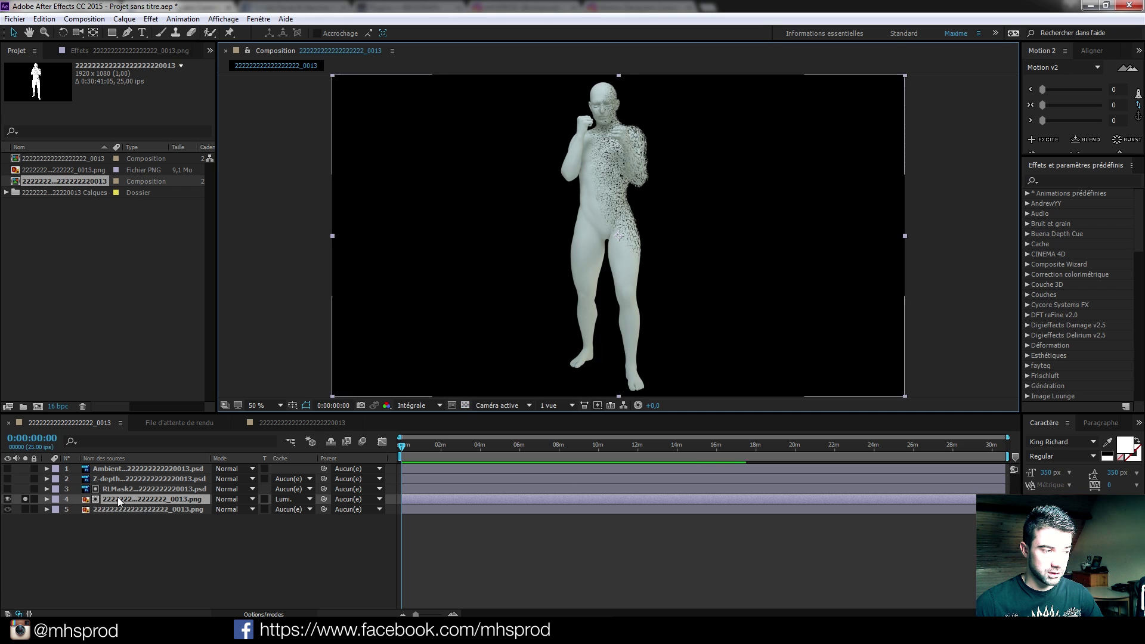
pyautogui.click(95, 509)
pyautogui.click(25, 499)
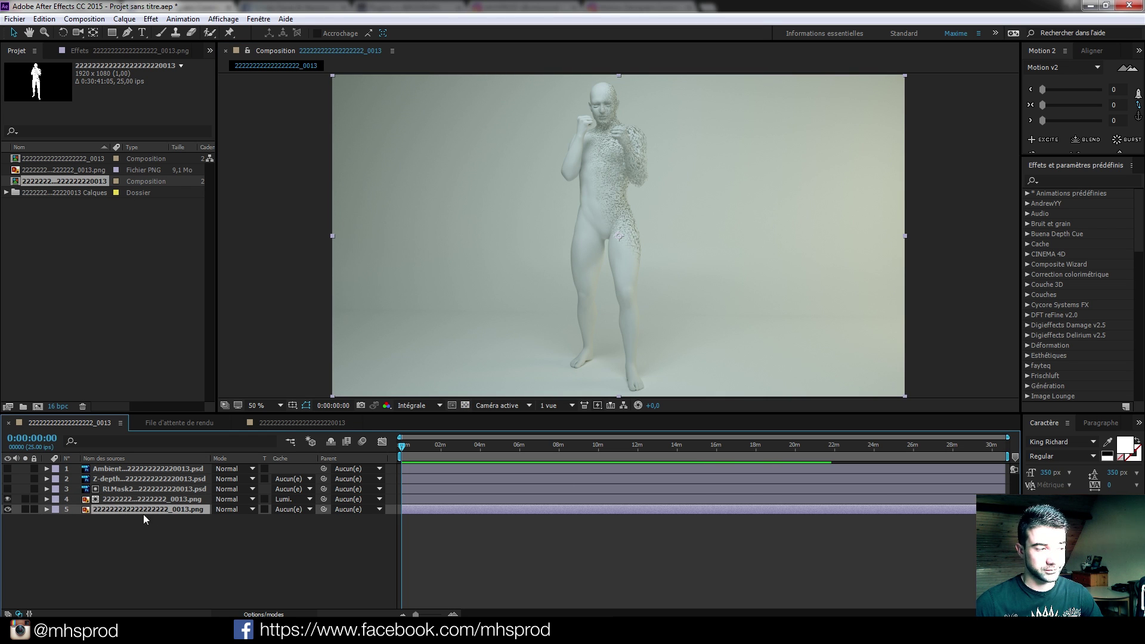
# Show the Ambient occlusion layer, place it below the Z-depth layer and set its blending mode to Produit.
pyautogui.click(7, 469)
pyautogui.moveTo(123, 470)
pyautogui.mouseDown()
pyautogui.moveTo(135, 492)
pyautogui.moveTo(138, 483)
pyautogui.mouseUp()
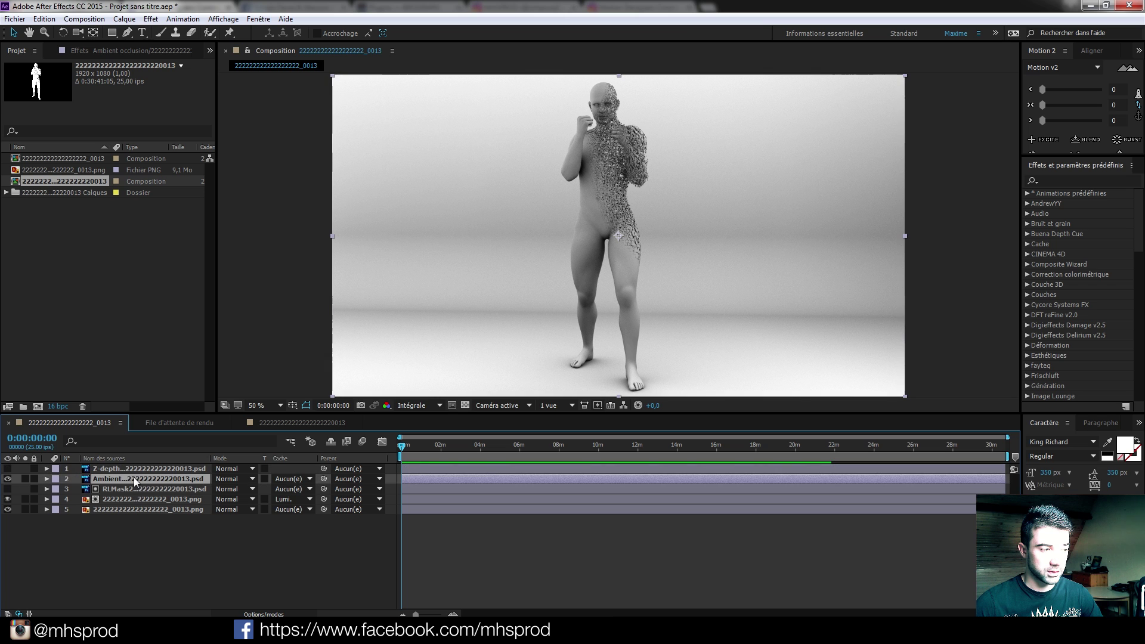
pyautogui.click(252, 478)
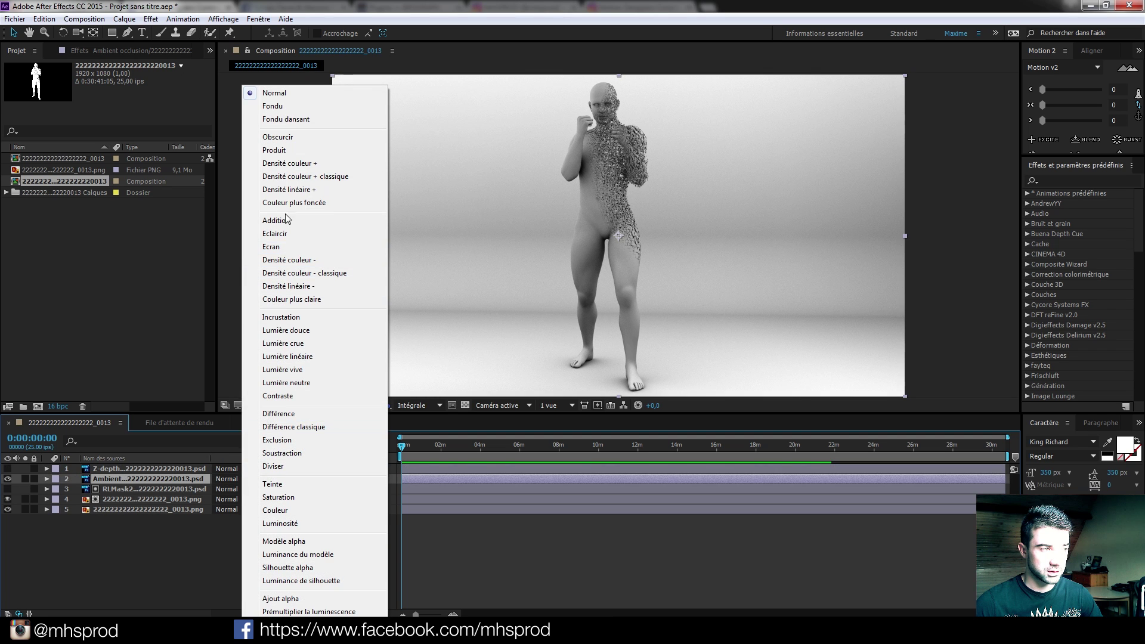
pyautogui.click(279, 151)
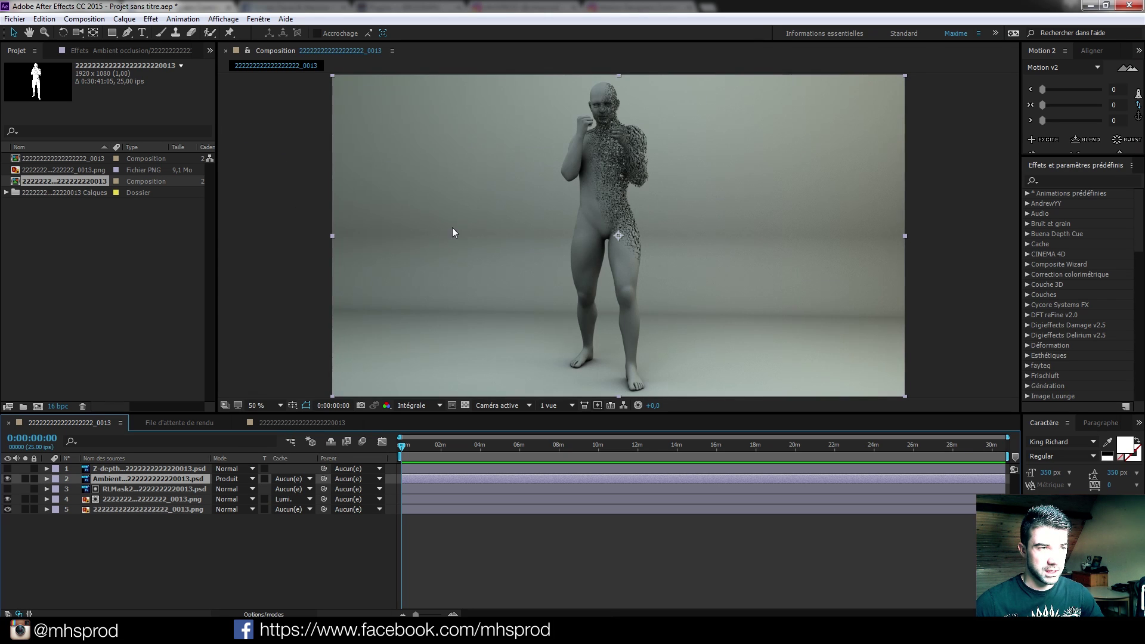
# Set the Ambient occlusion layer's opacity to 20%.
pyautogui.press('t')
pyautogui.click(218, 490)
pyautogui.write('20')
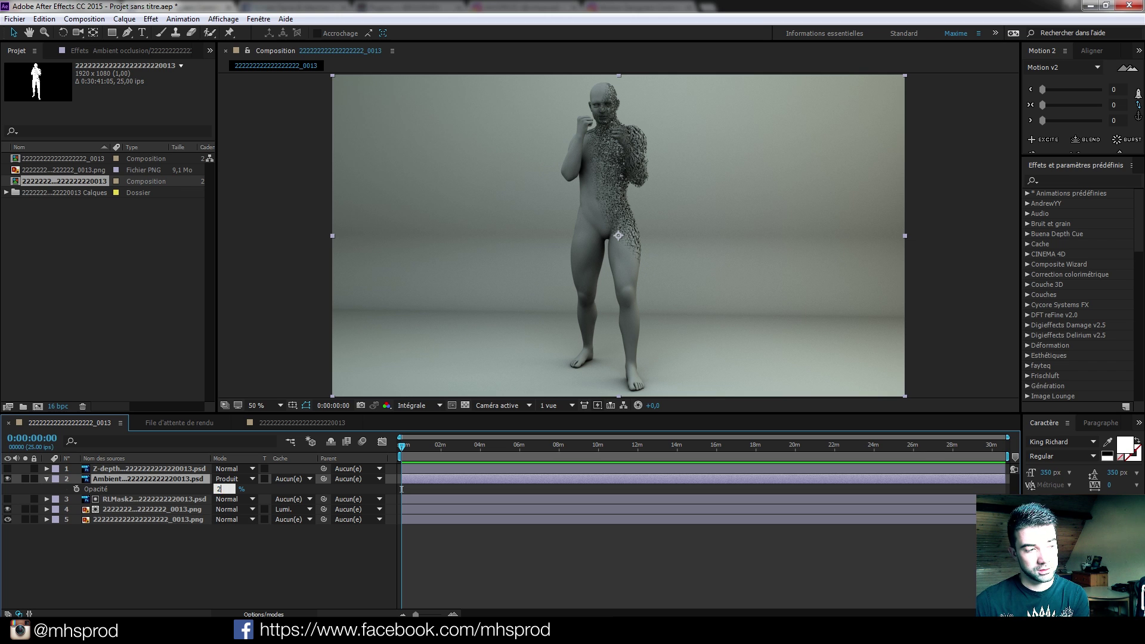
pyautogui.press('Return')
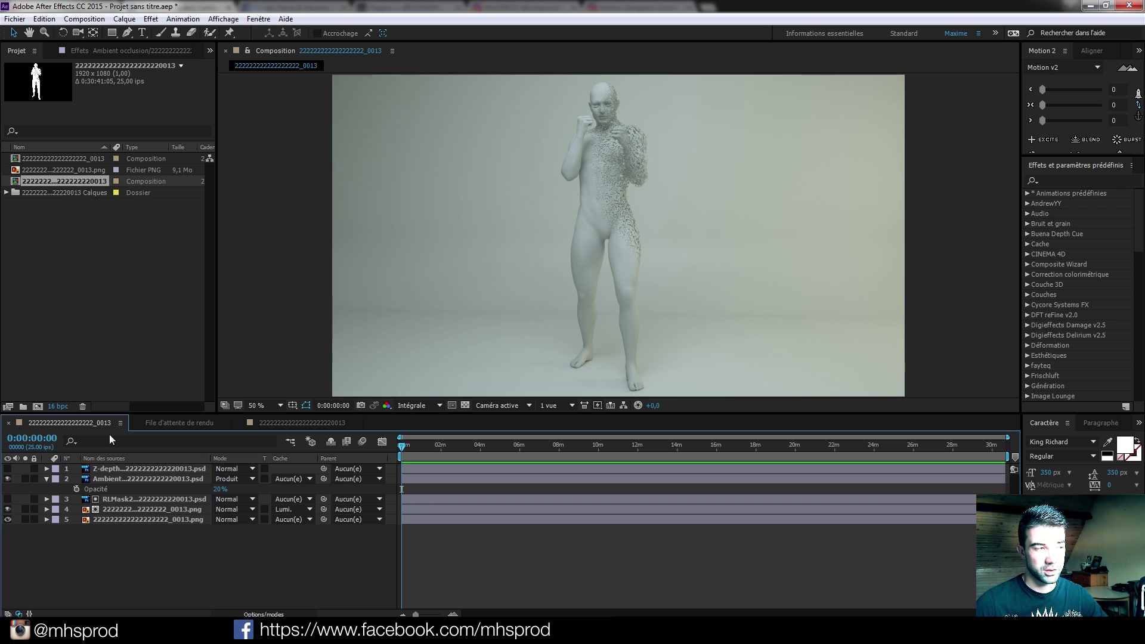
# Compare the image with and without the Ambient occlusion layer, leaving the layer visible.
pyautogui.click(8, 479)
pyautogui.click(8, 478)
pyautogui.click(7, 478)
pyautogui.click(8, 479)
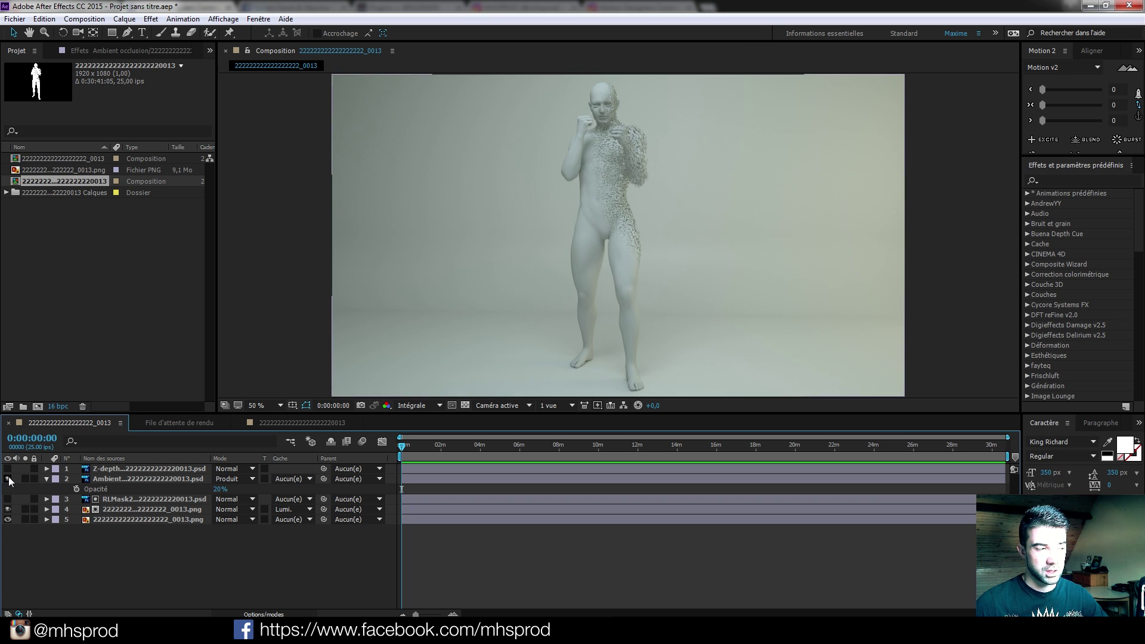
pyautogui.click(8, 479)
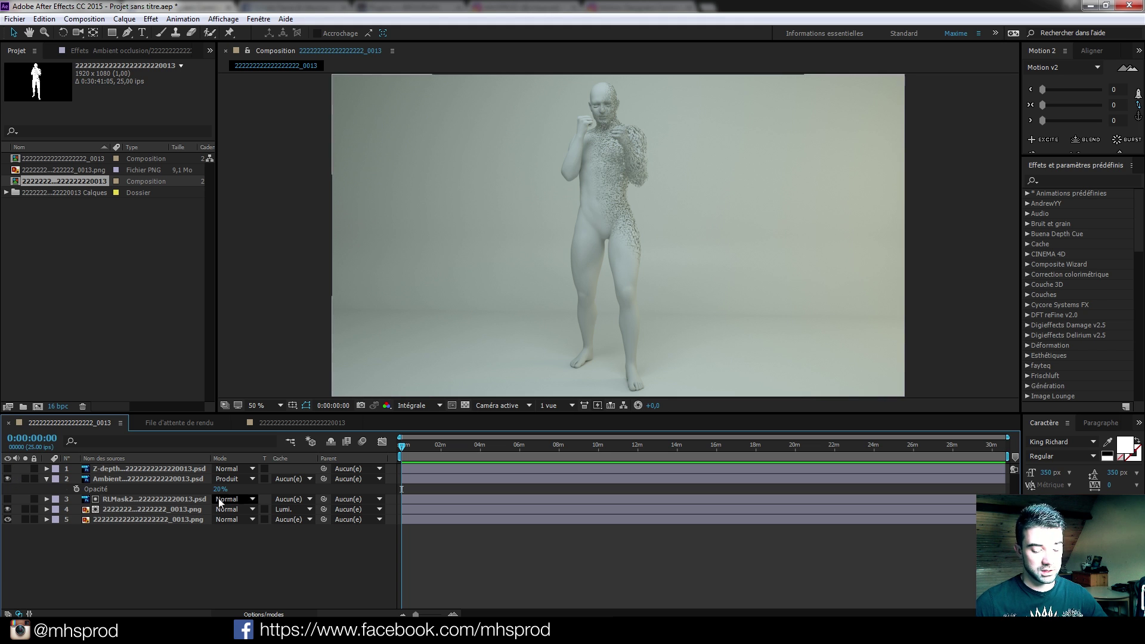
# Add an adjustment layer above all layers and apply the Magic Bullet Looks effect to it.
pyautogui.hotkey('ctrl', 'alt', 'y')
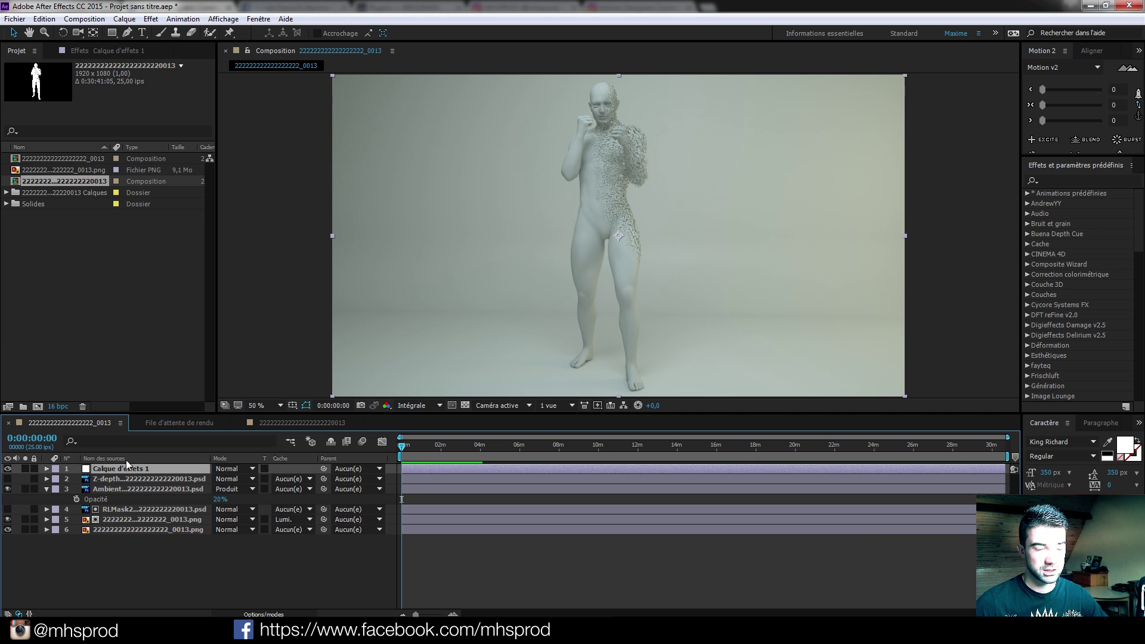
pyautogui.click(1055, 178)
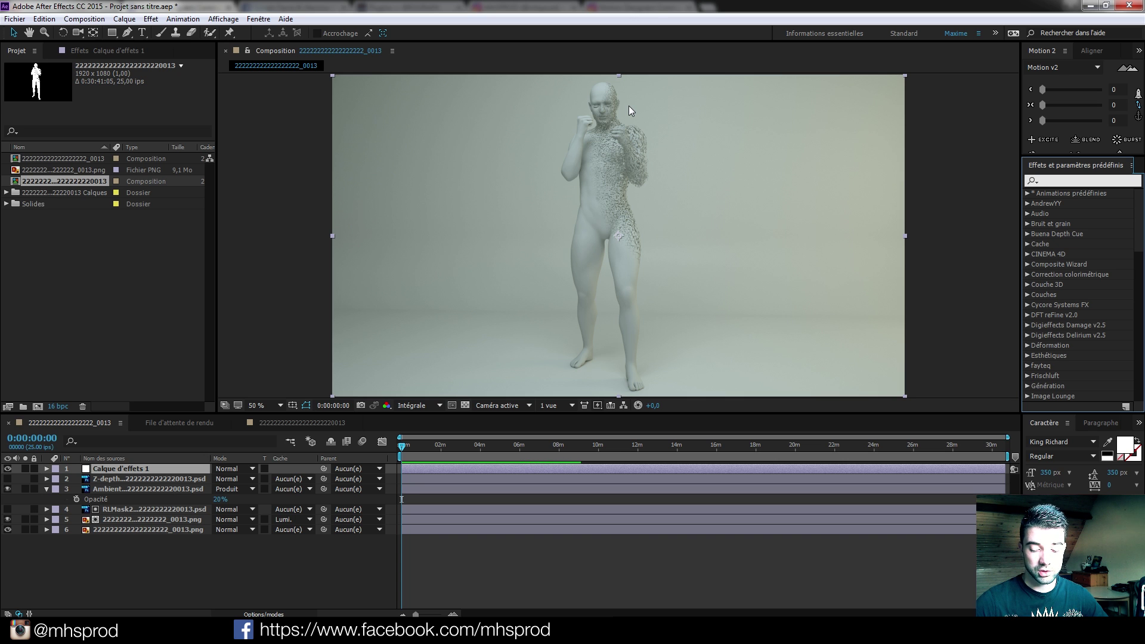
pyautogui.write('looks')
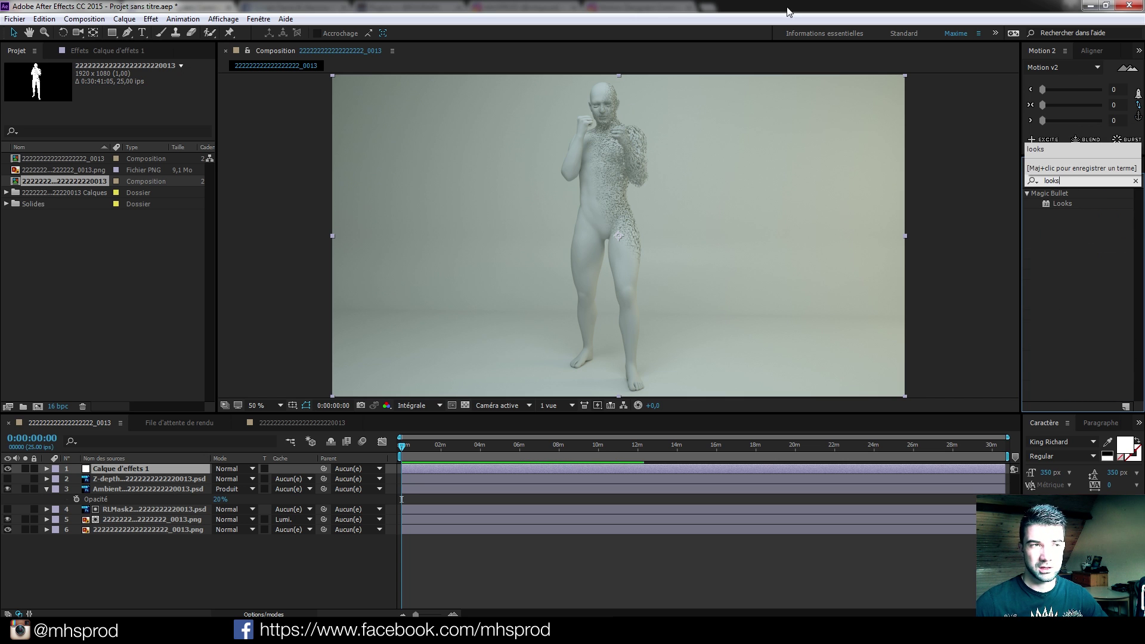
pyautogui.doubleClick(1061, 203)
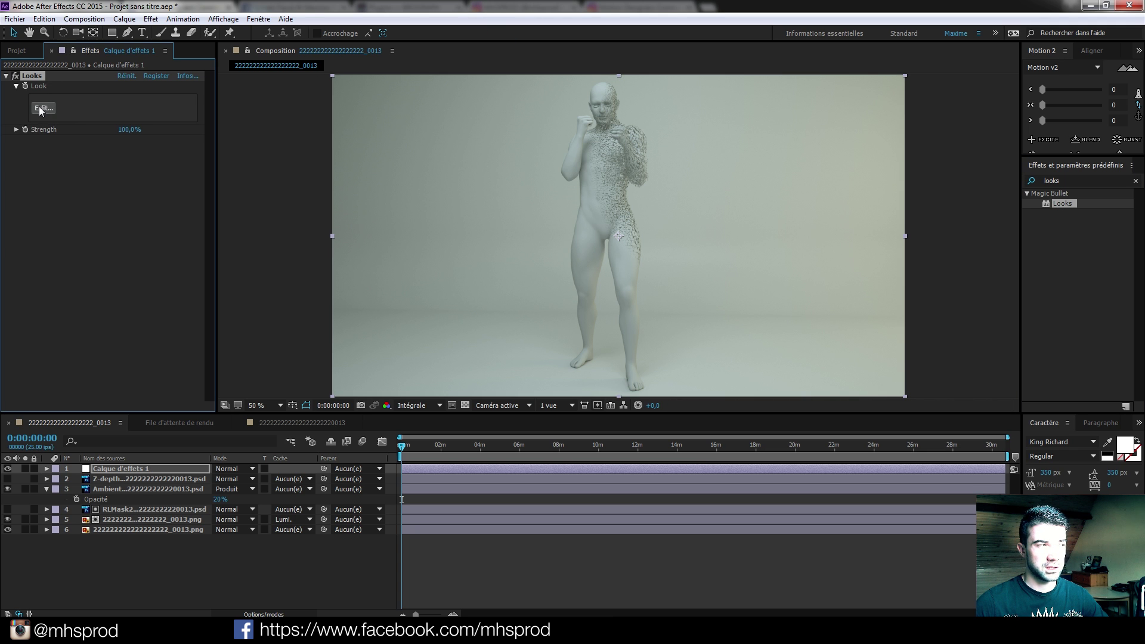
# Apply the Cat Eye look from the Filters category to the adjustment layer's Looks effect.
pyautogui.click(42, 107)
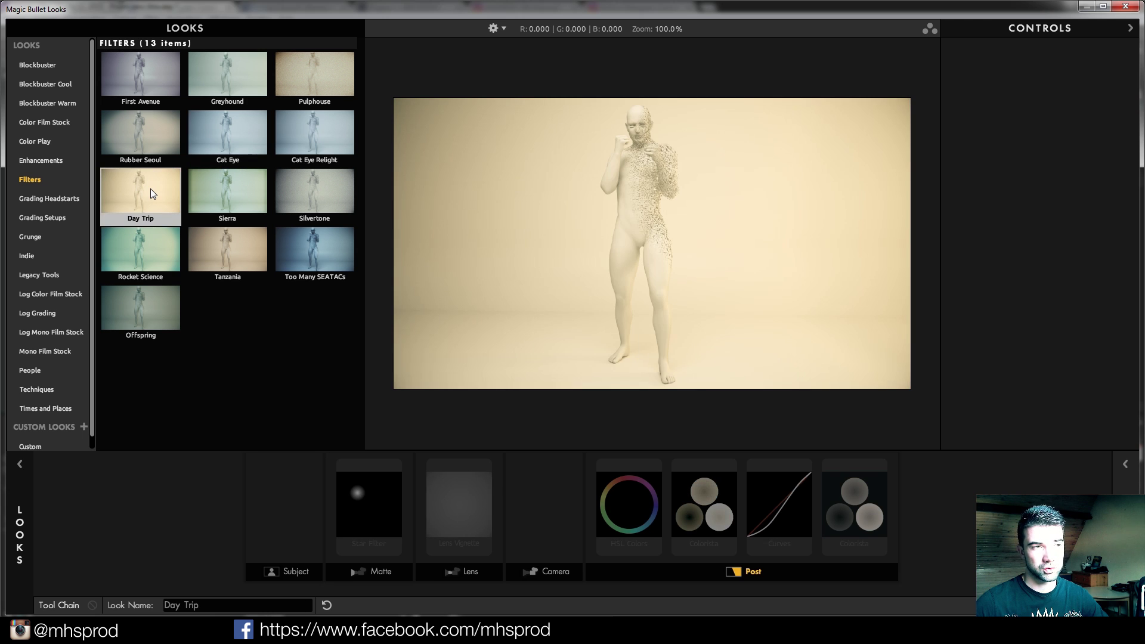
pyautogui.click(224, 123)
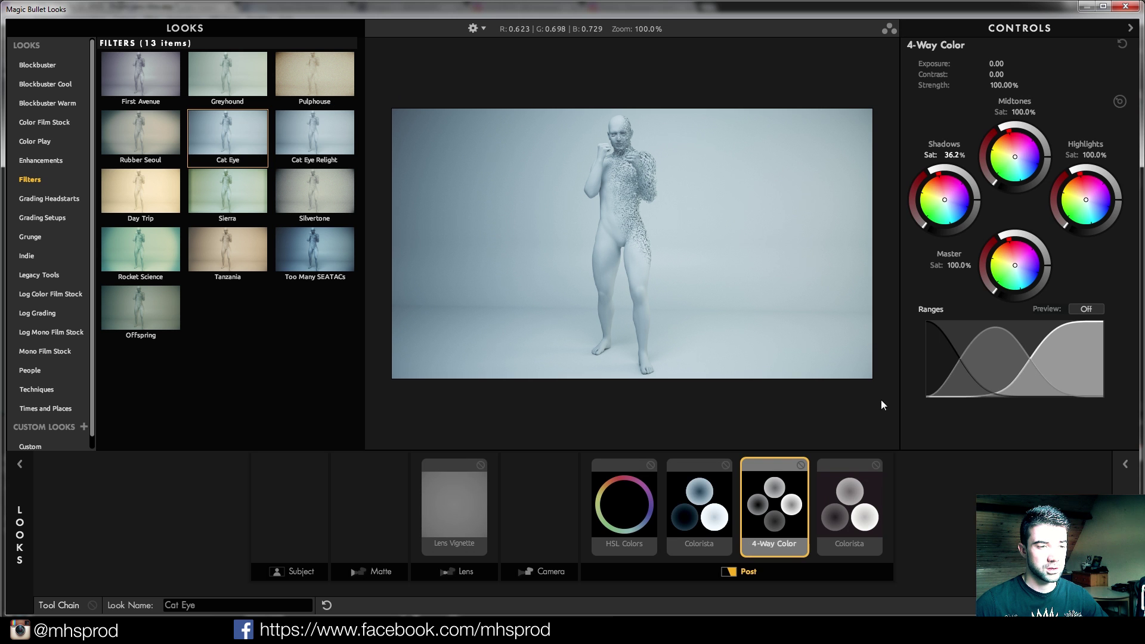
pyautogui.click(1112, 605)
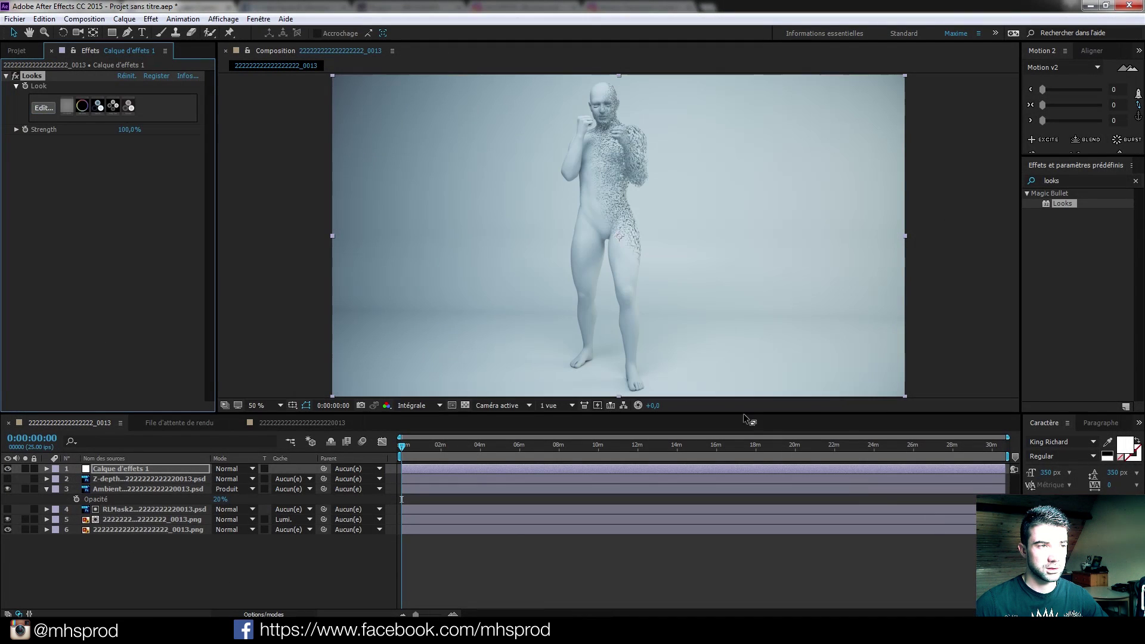
# Display the title and action safe guides to check the framing, and hide them again.
pyautogui.click(292, 404)
pyautogui.click(325, 417)
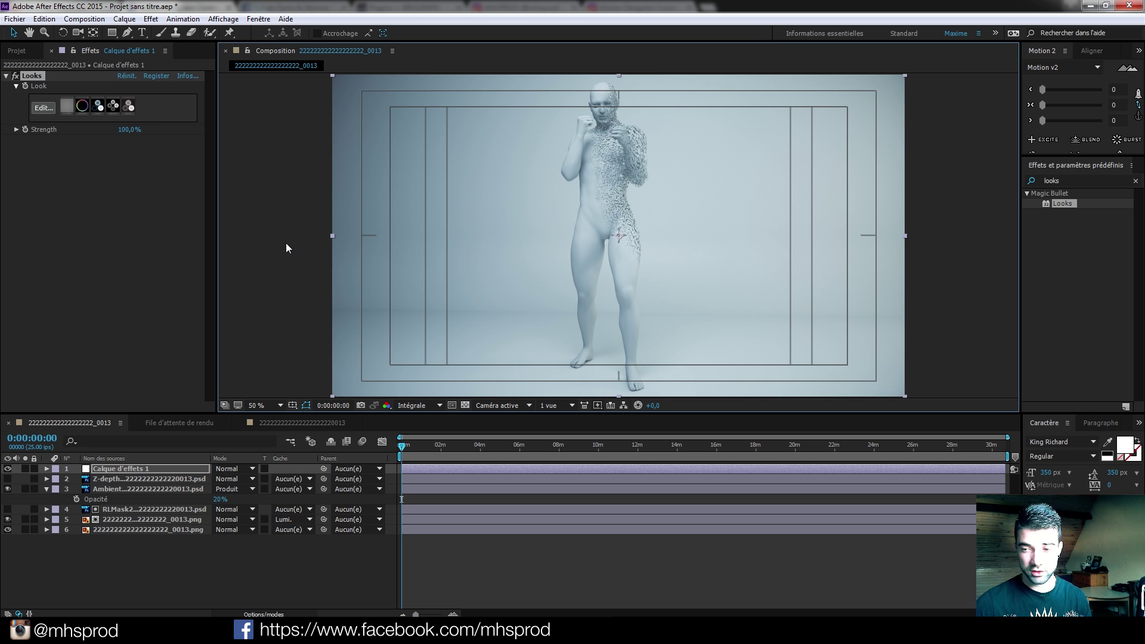
pyautogui.click(298, 407)
pyautogui.click(322, 418)
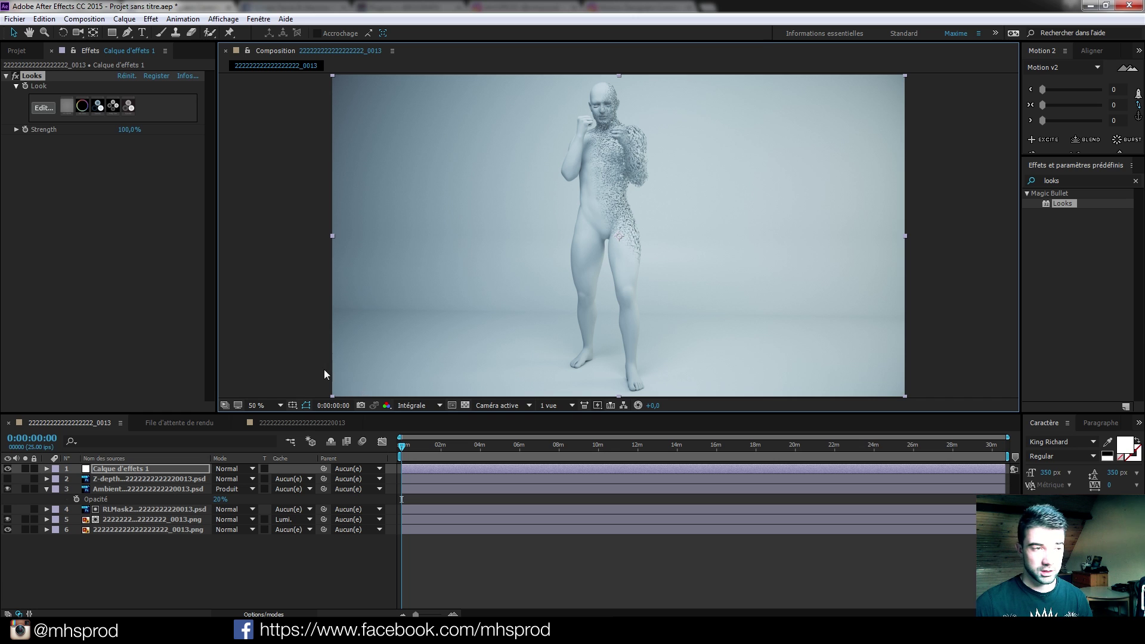
pyautogui.click(145, 555)
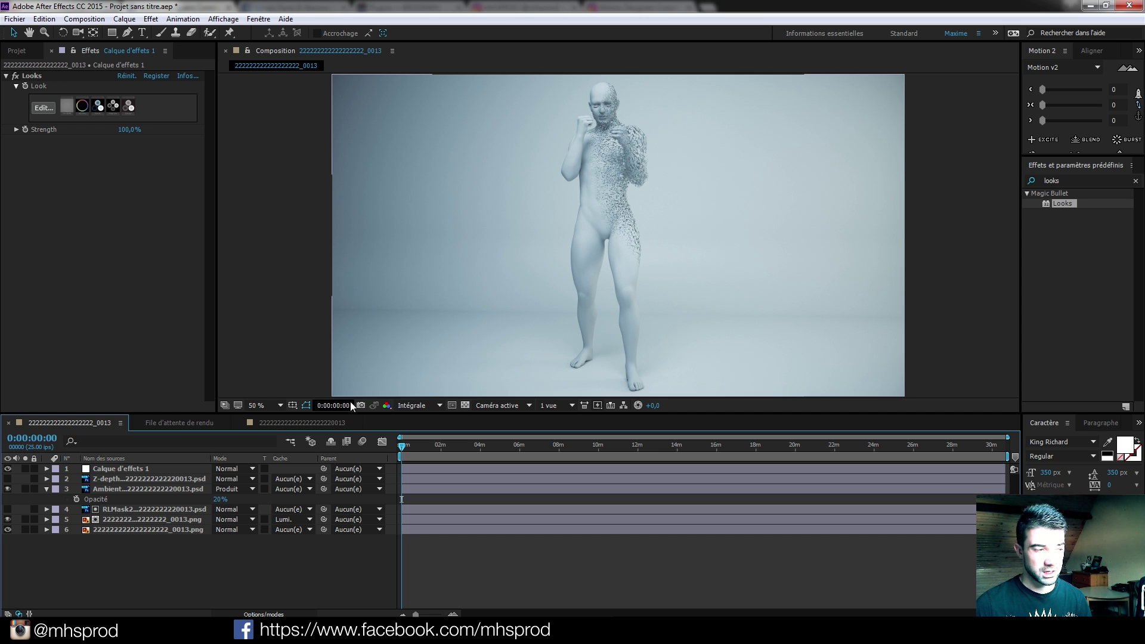
pyautogui.click(134, 470)
pyautogui.click(147, 548)
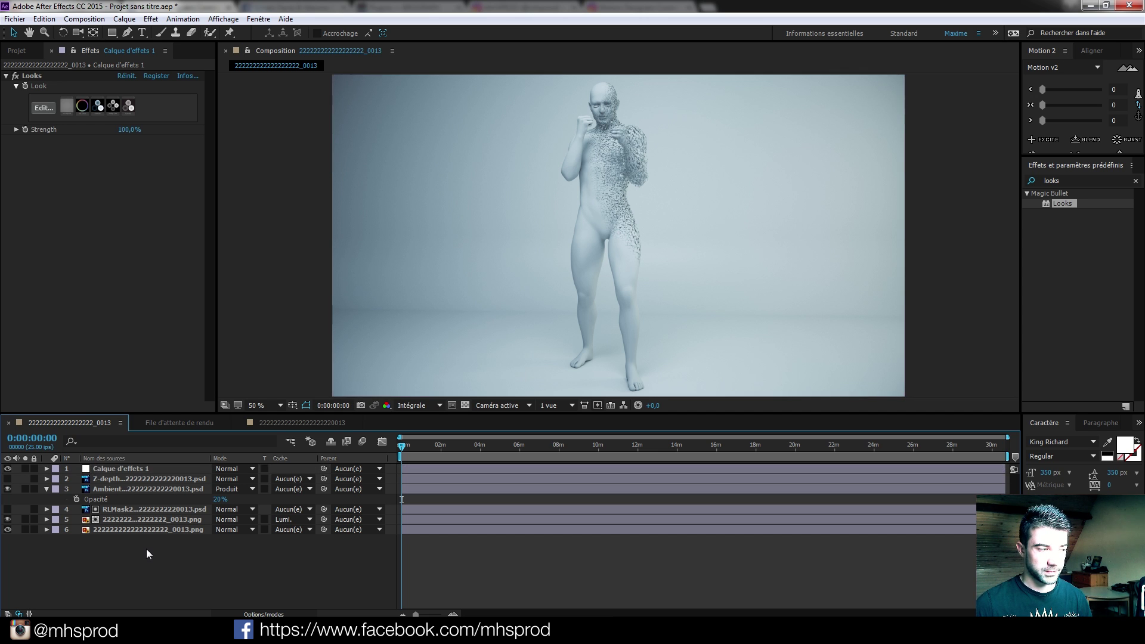
pyautogui.click(121, 468)
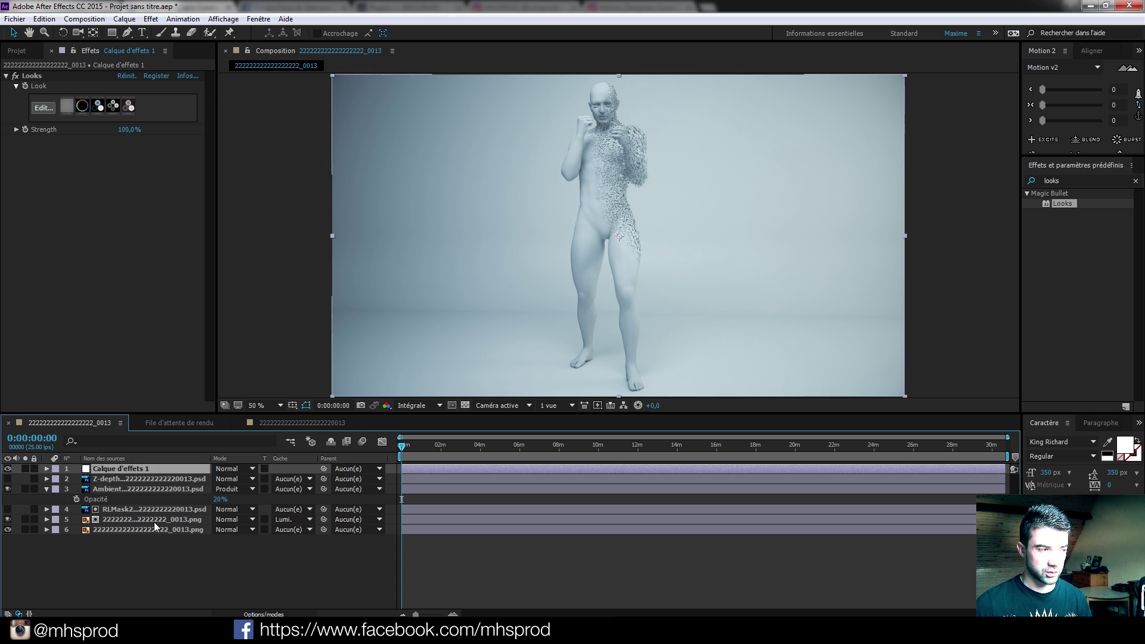
# Create a 1920 x 1080 solid in black (000000) and place it directly below the adjustment layer.
pyautogui.click(158, 546)
pyautogui.hotkey('ctrl', 'y')
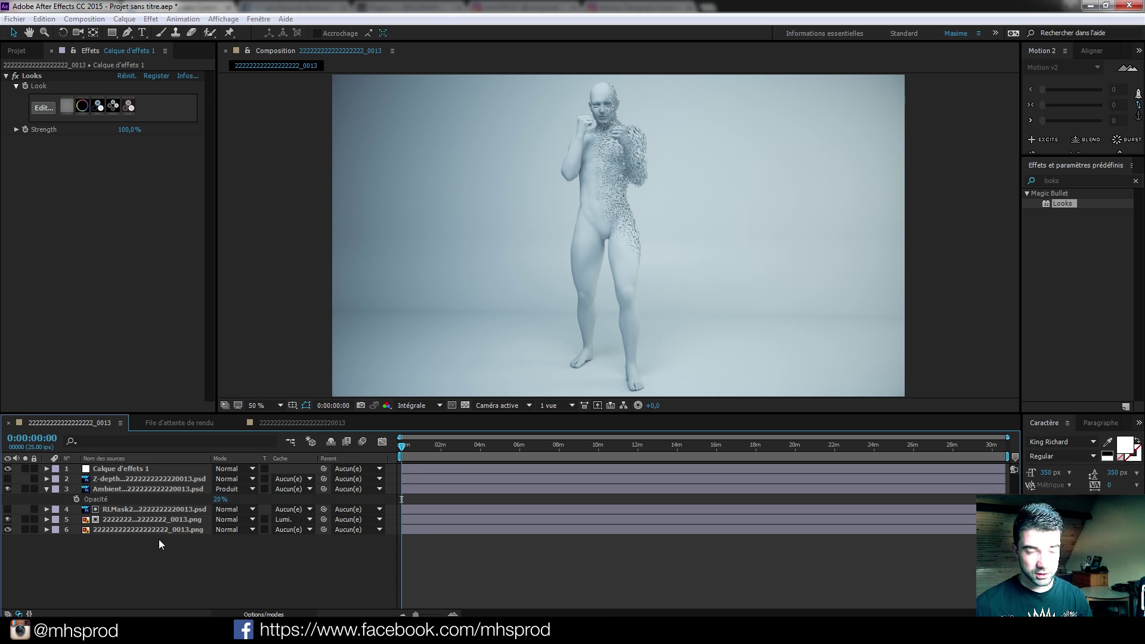
pyautogui.click(776, 339)
pyautogui.moveTo(276, 277); pyautogui.dragTo(3, 409)
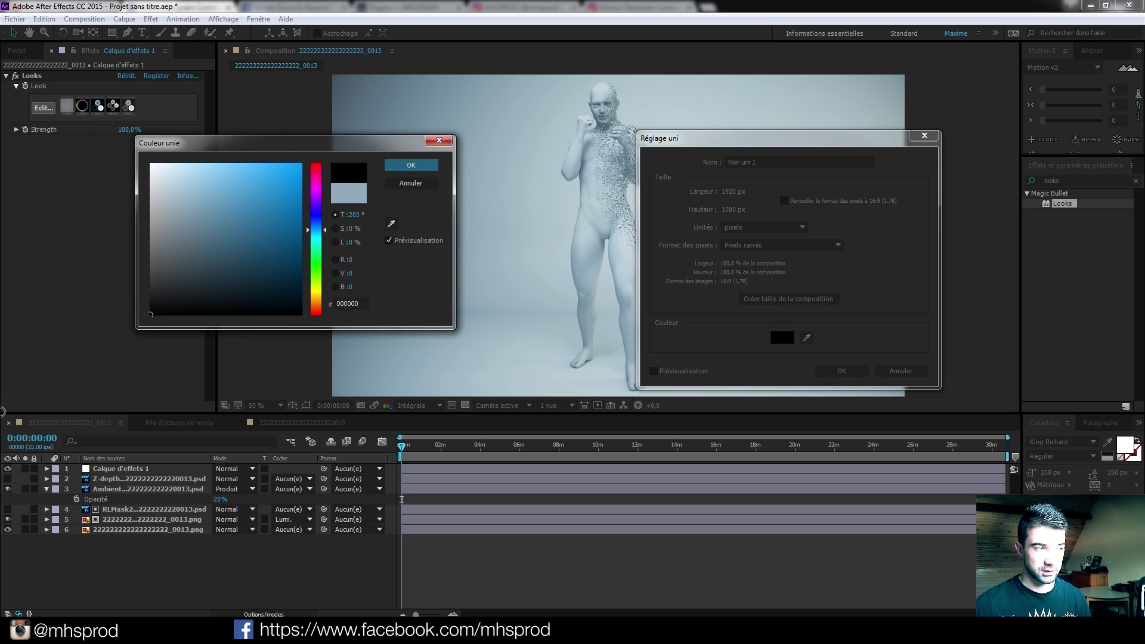
pyautogui.click(412, 167)
pyautogui.click(838, 370)
pyautogui.moveTo(124, 467)
pyautogui.mouseDown()
pyautogui.moveTo(117, 489)
pyautogui.moveTo(109, 480)
pyautogui.mouseUp()
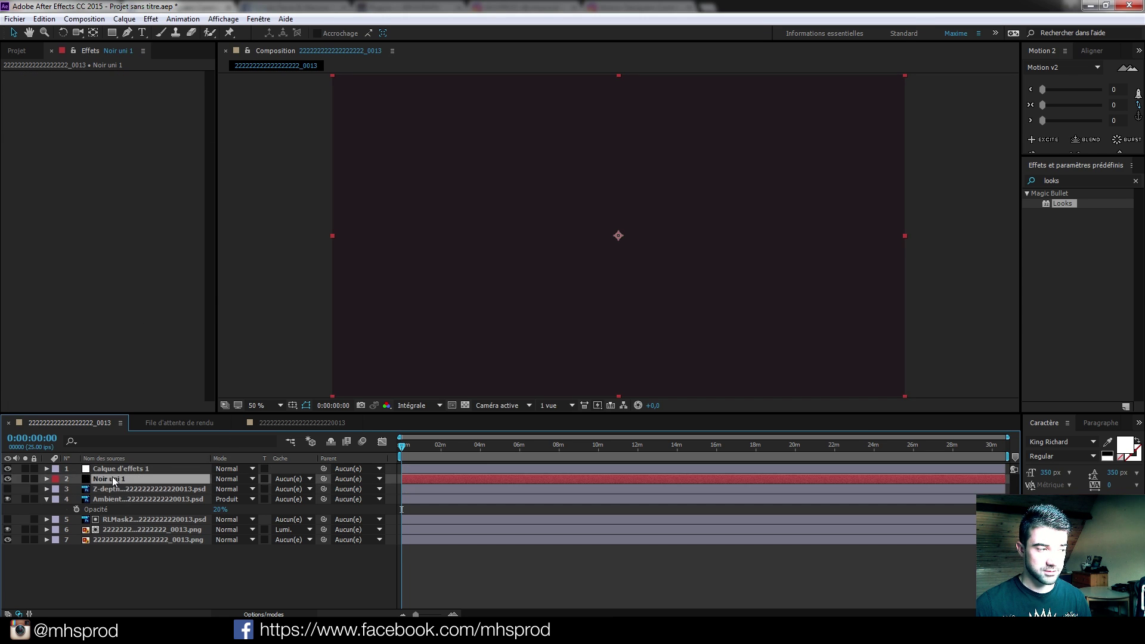
# Apply the Optical Flares effect to the black solid and load the Beam preset from the Light category.
pyautogui.click(1076, 180)
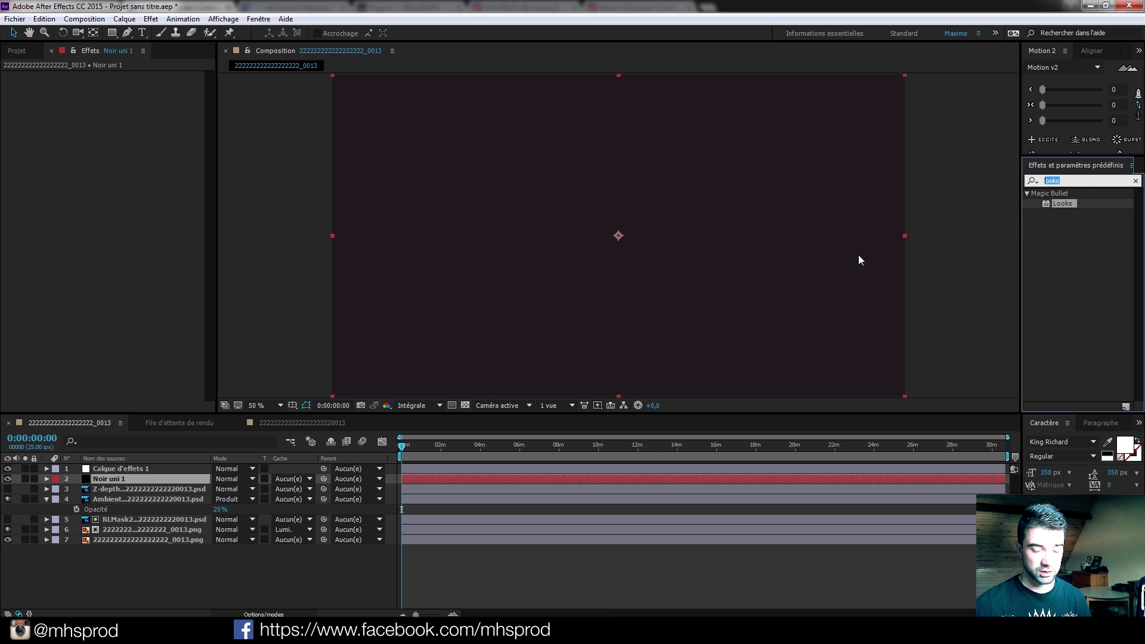
pyautogui.write('optical')
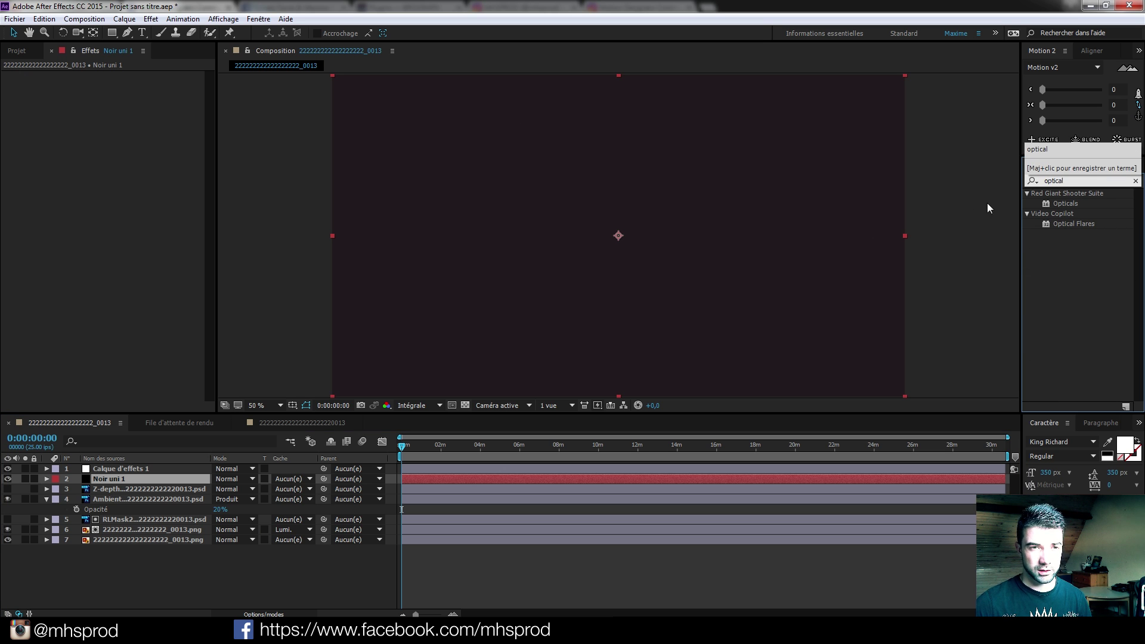
pyautogui.doubleClick(1062, 224)
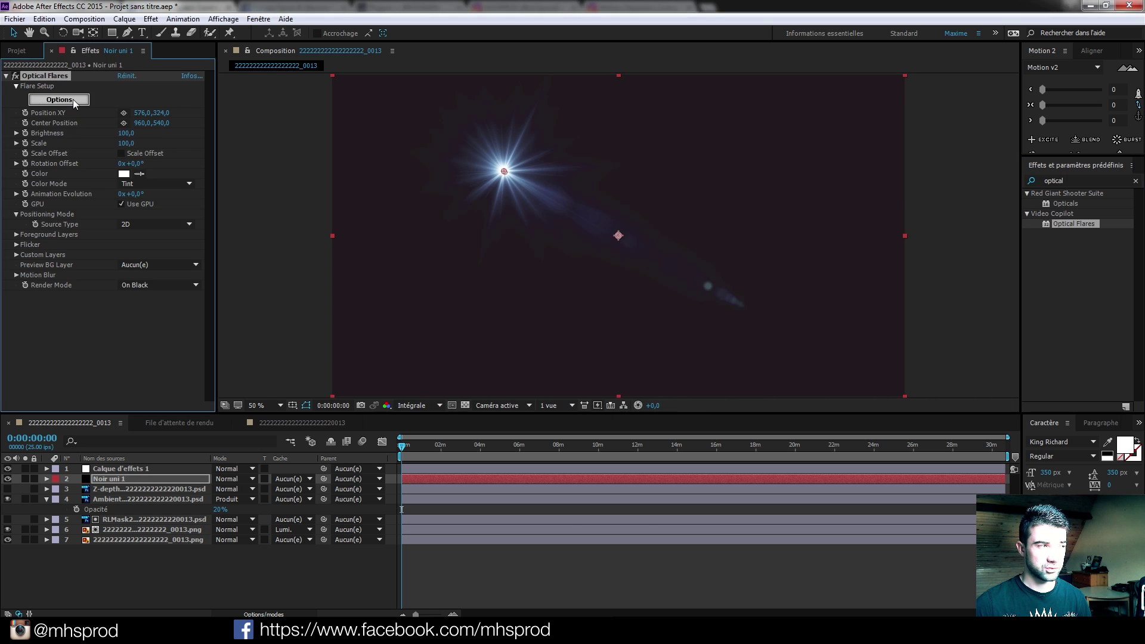
pyautogui.click(74, 103)
pyautogui.doubleClick(769, 445)
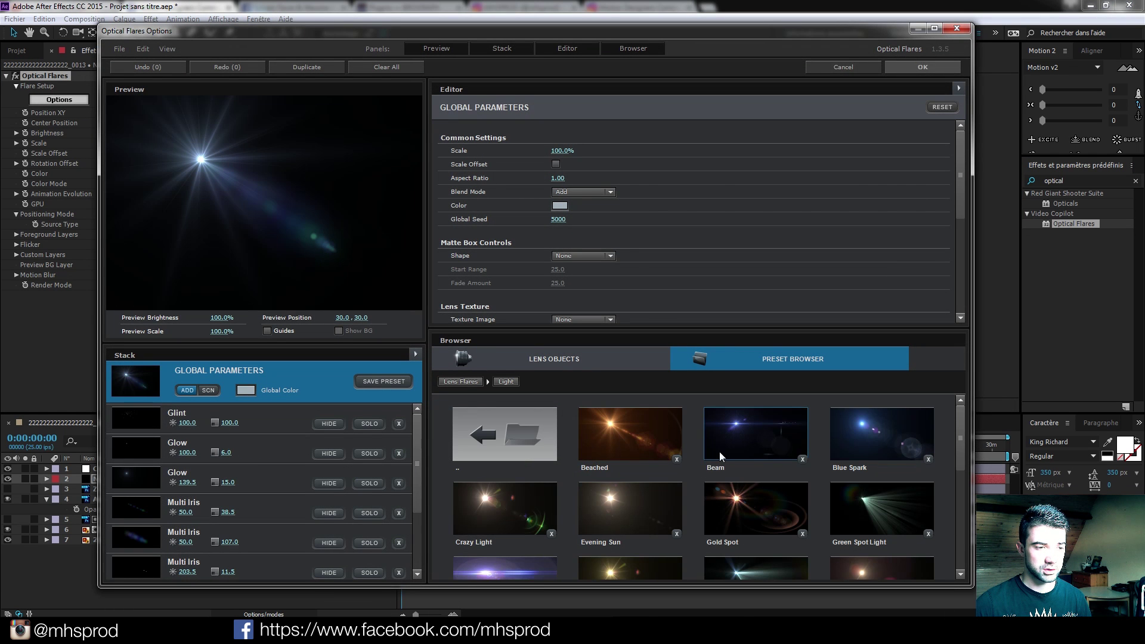
pyautogui.click(749, 452)
pyautogui.click(922, 66)
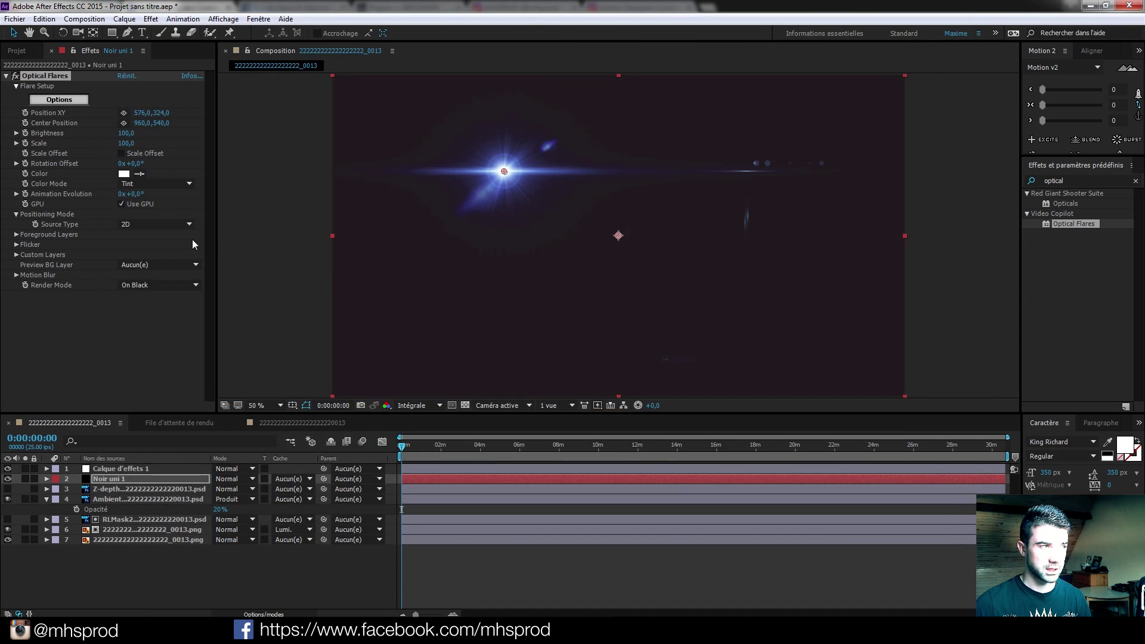
# Set the flare solid's blending mode to Ecran and move the flare beyond the image's upper right edge, to about 2080, 60.
pyautogui.click(230, 479)
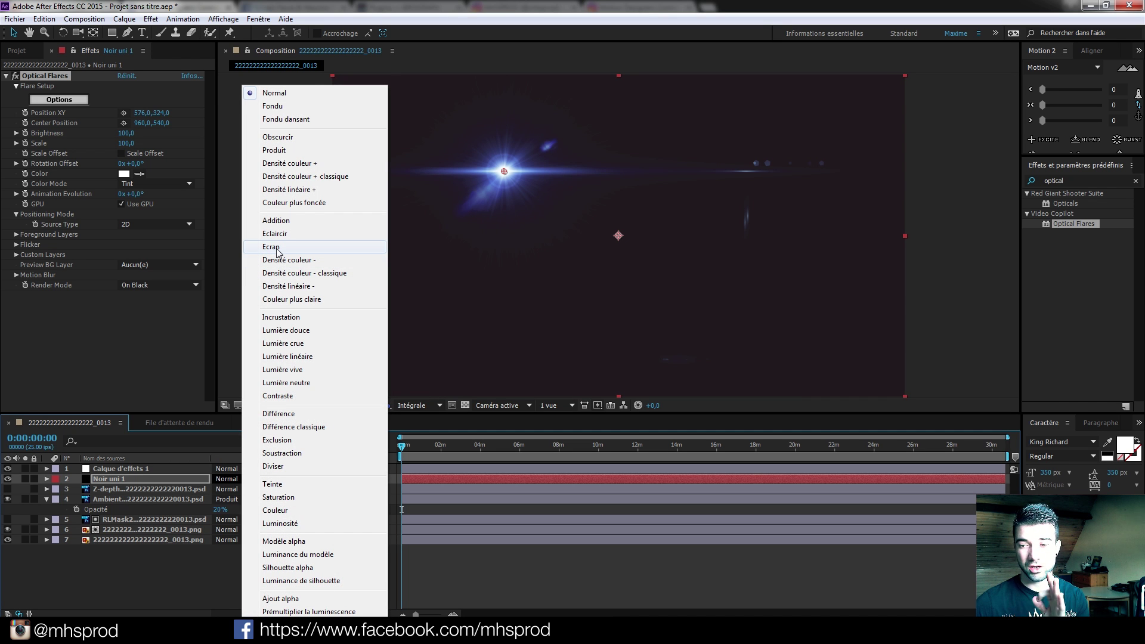
pyautogui.click(272, 247)
pyautogui.moveTo(503, 171); pyautogui.dragTo(953, 92)
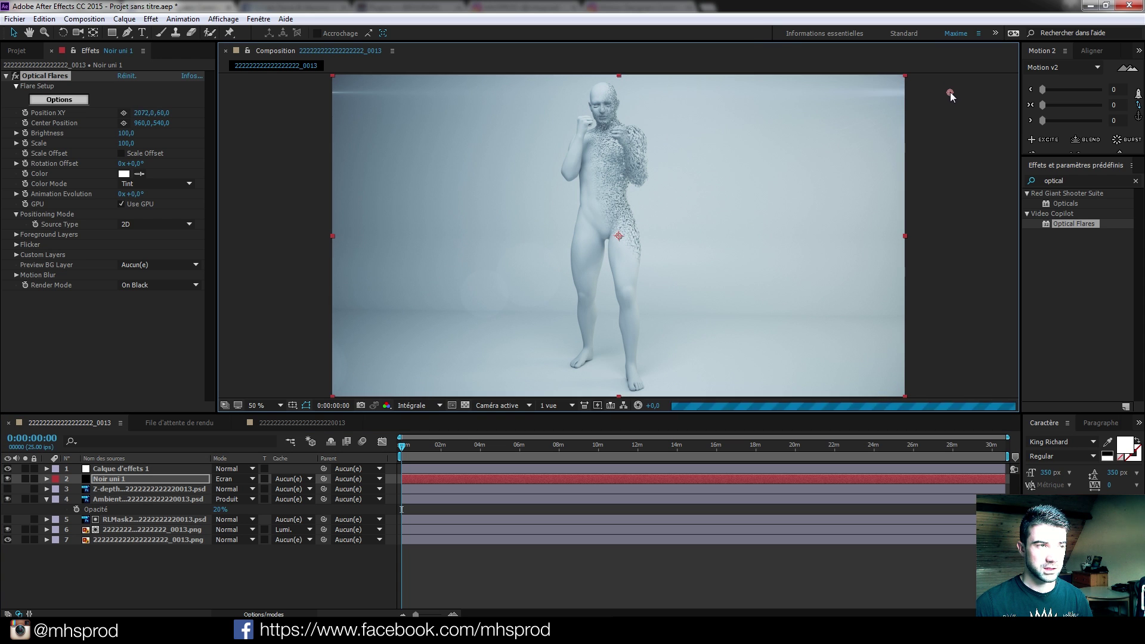
# Duplicate the flare solid, move the copy's flare beyond the image's lower left edge to about -280, 1008, and compare both flares' visibility.
pyautogui.click(111, 478)
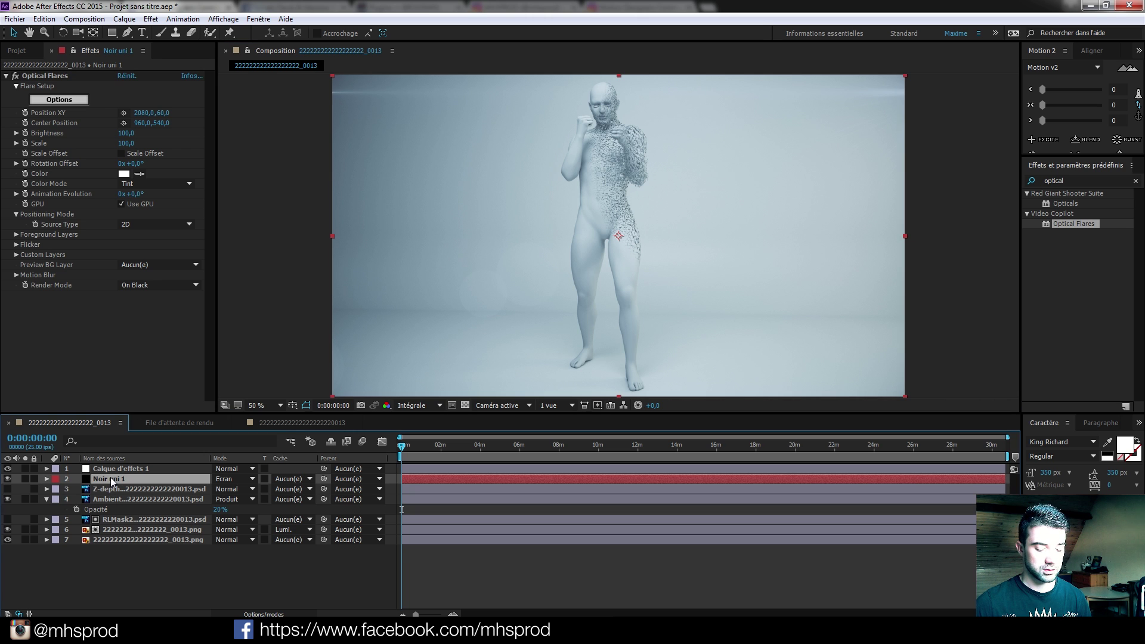
pyautogui.hotkey('ctrl', 'd')
pyautogui.click(46, 75)
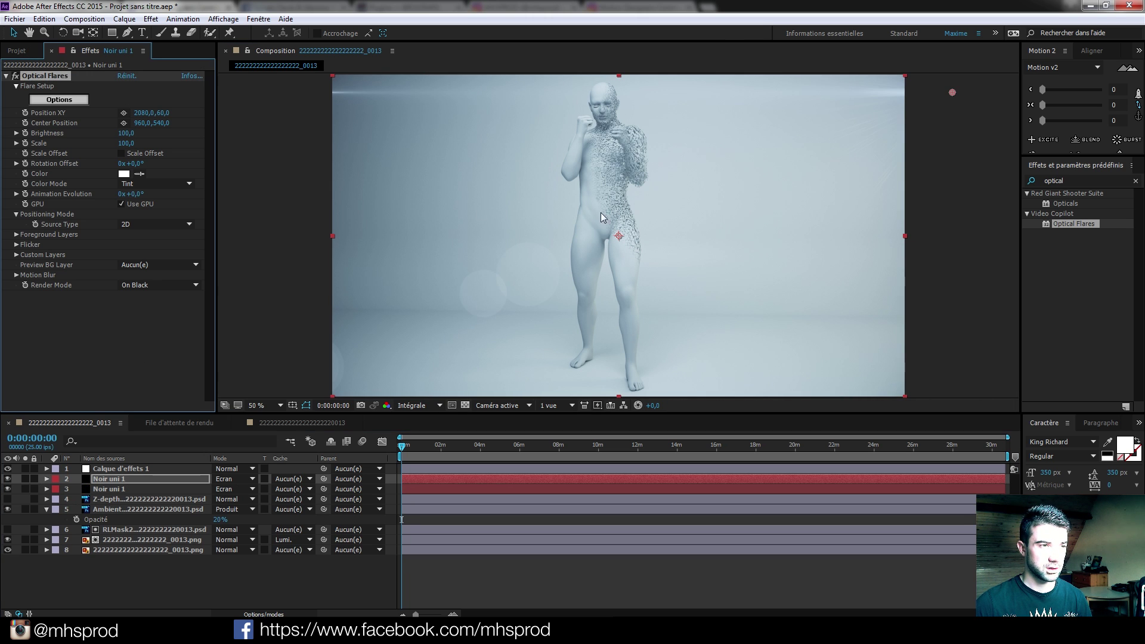
pyautogui.moveTo(953, 92); pyautogui.dragTo(249, 376)
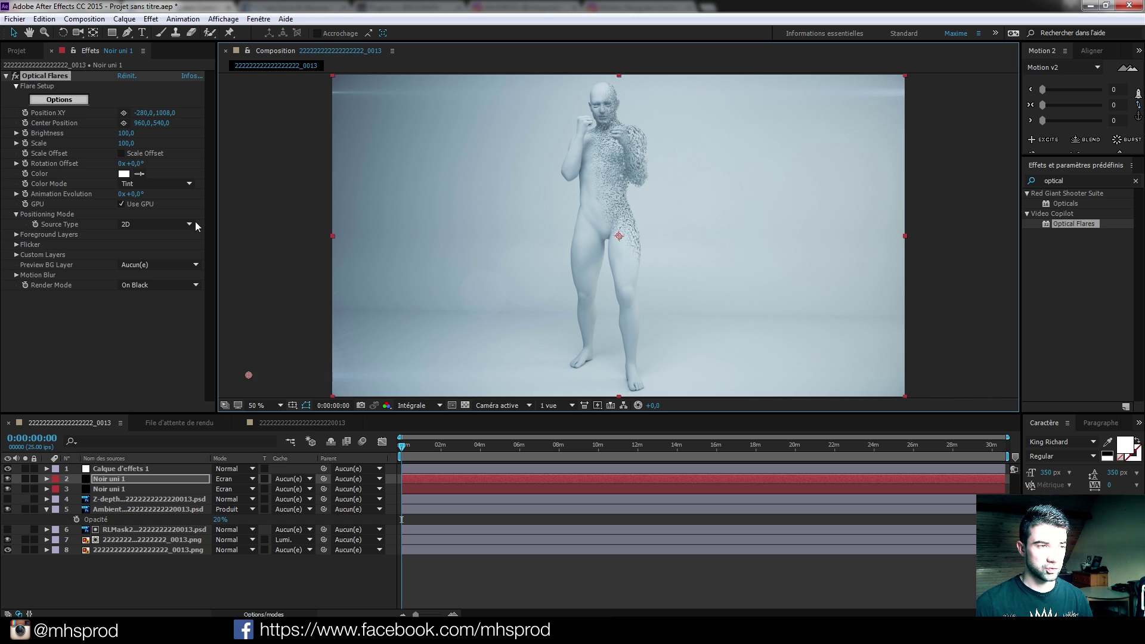
pyautogui.moveTo(7, 489); pyautogui.dragTo(7, 479)
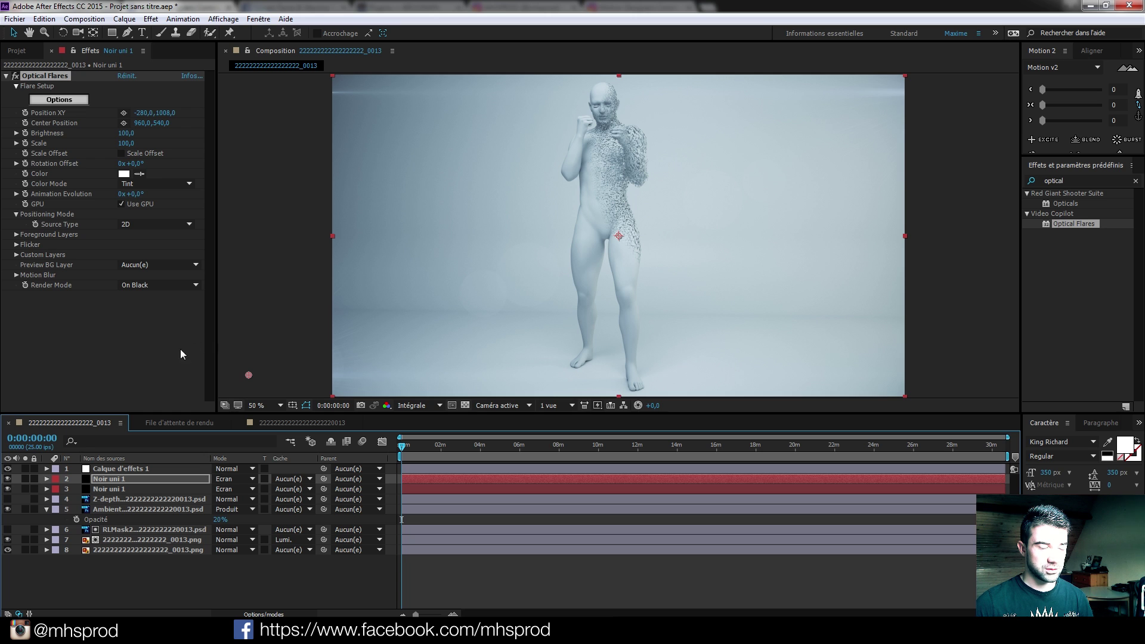
pyautogui.click(121, 572)
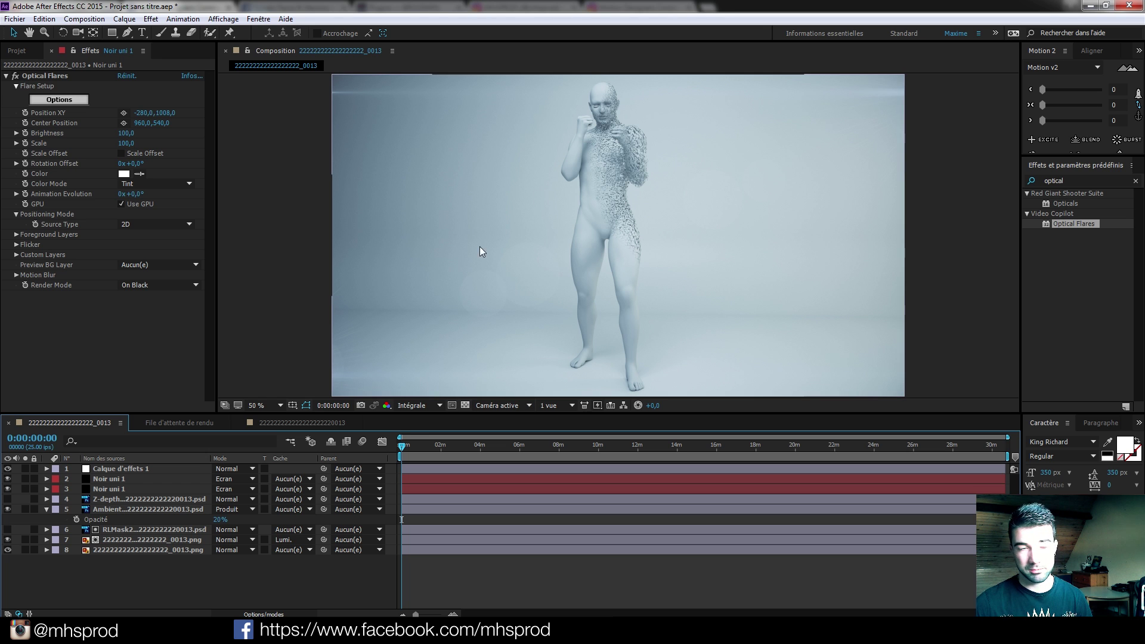
# Add mDust_025.mov between the masked figure layer and the background with Ecran blending, and move the current time to 0:00:07:07.
pyautogui.click(117, 549)
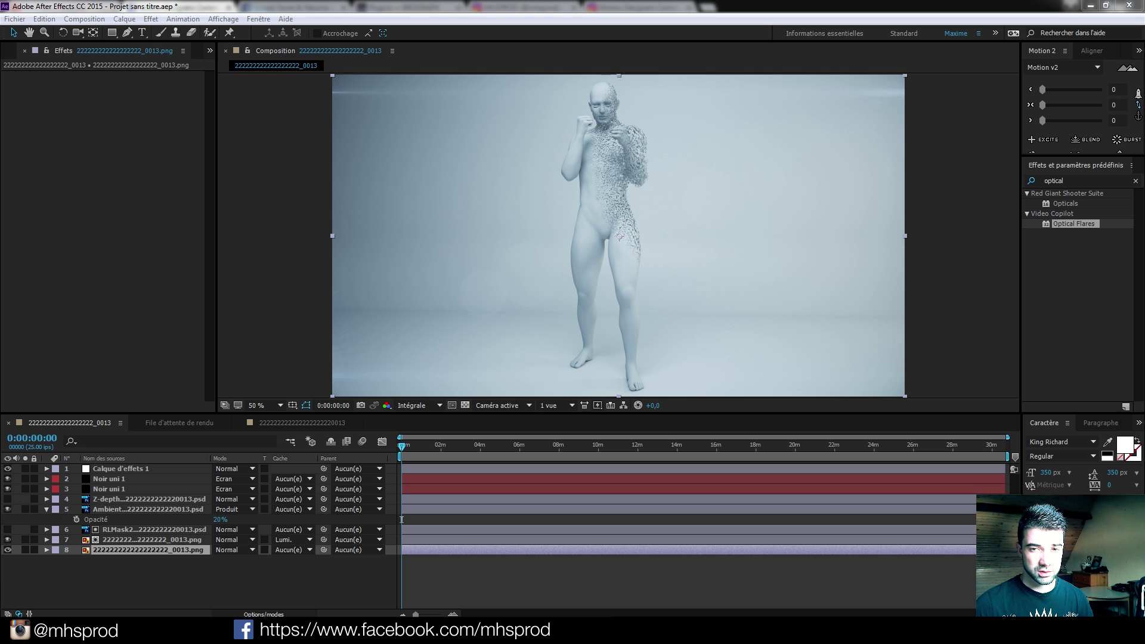
pyautogui.moveTo(1144, 227); pyautogui.dragTo(129, 62)
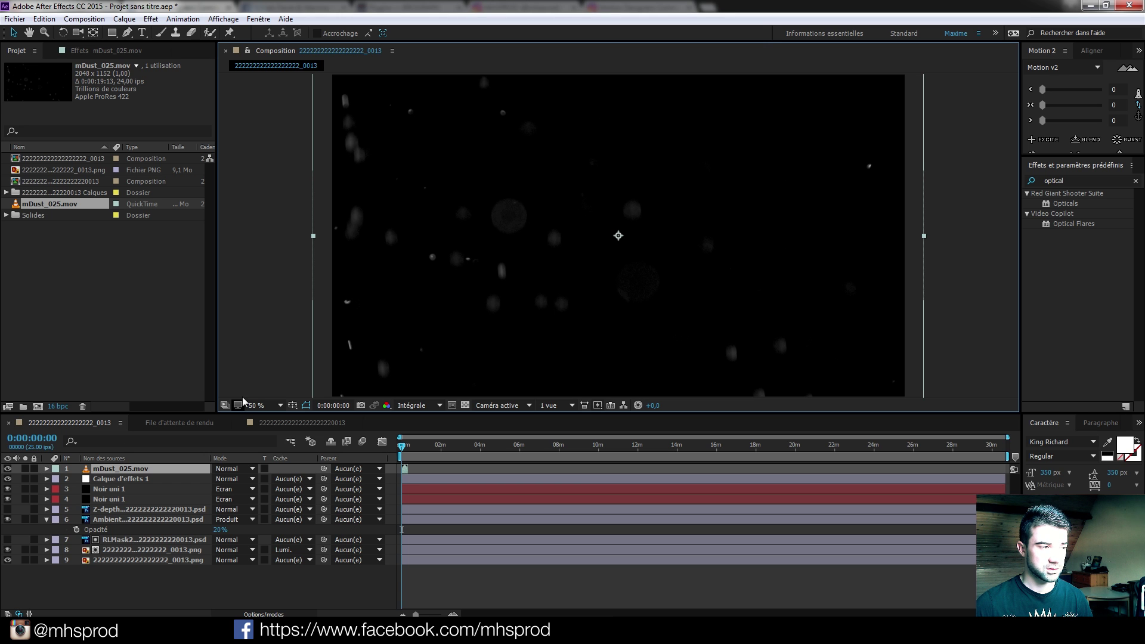
pyautogui.moveTo(113, 470); pyautogui.dragTo(119, 484)
pyautogui.moveTo(148, 551); pyautogui.dragTo(147, 553)
pyautogui.click(239, 553)
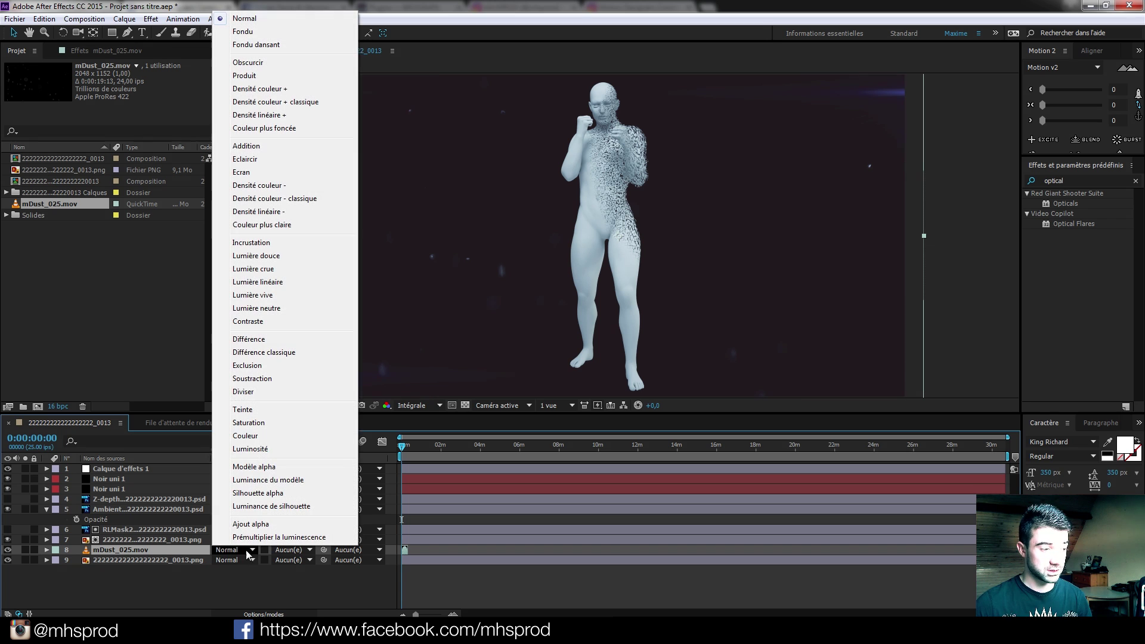
pyautogui.click(240, 172)
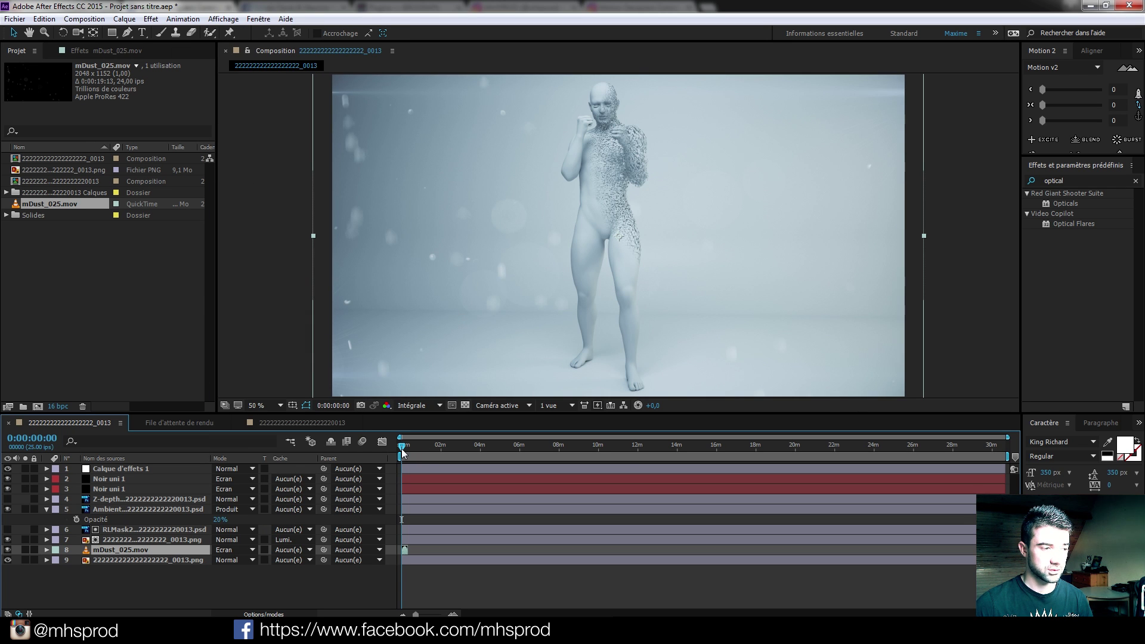
pyautogui.moveTo(402, 451); pyautogui.dragTo(404, 452)
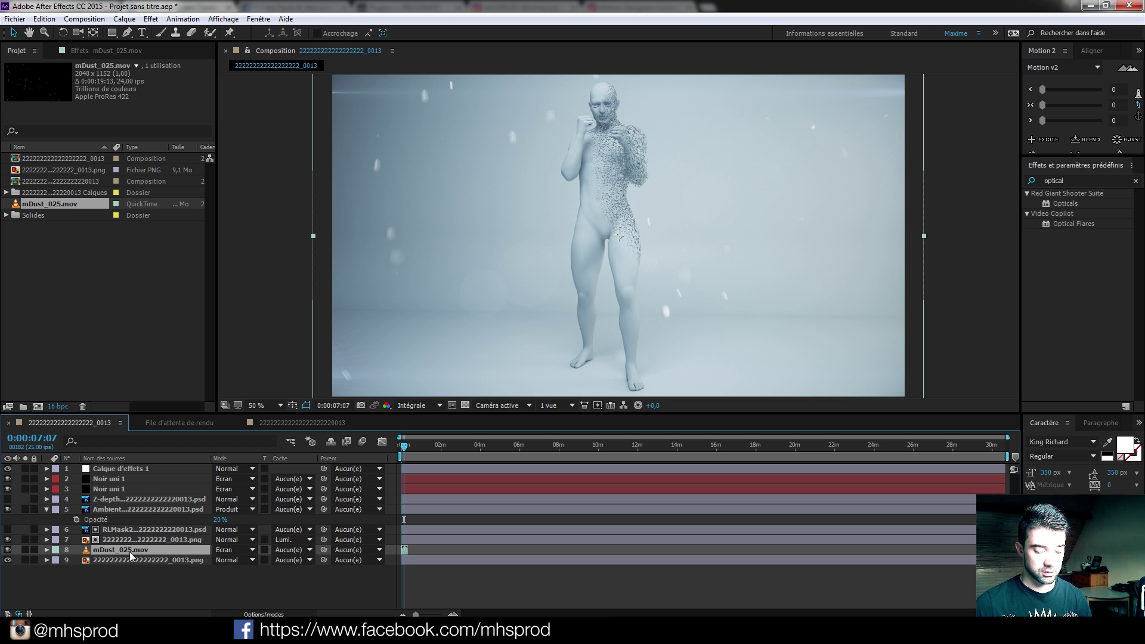
# Create a black solid named Plexus above the dust layer and apply the Rowbyte Plexus effect to it.
pyautogui.hotkey('ctrl', 'y')
pyautogui.write('Plexu')
pyautogui.click(858, 372)
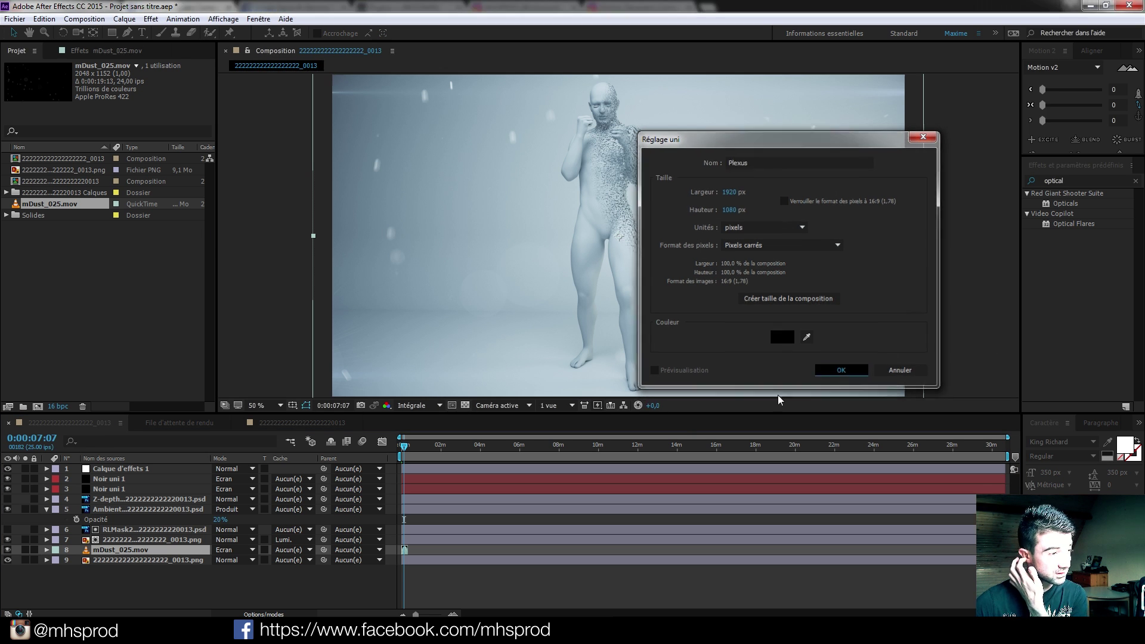
pyautogui.doubleClick(1069, 178)
pyautogui.write('plexus')
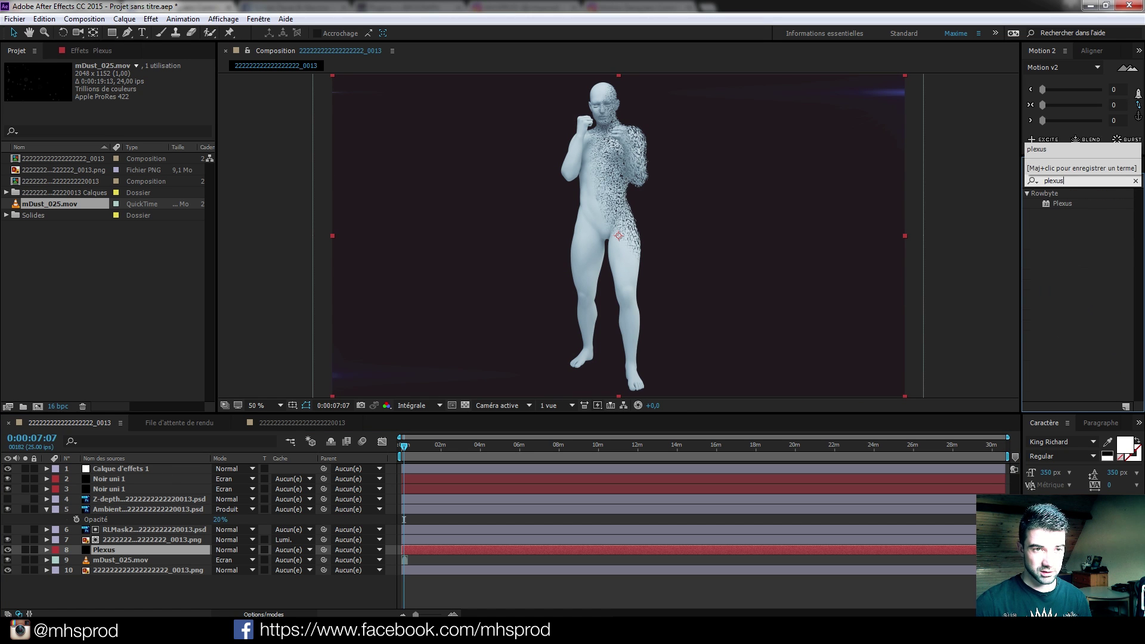
pyautogui.doubleClick(1061, 204)
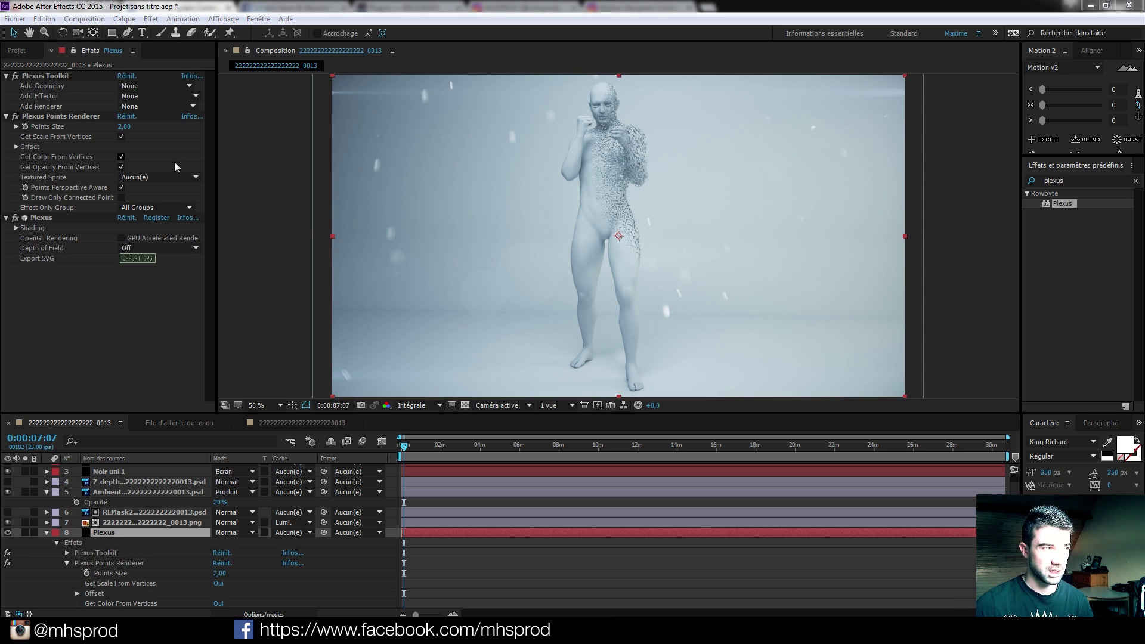
# Add a Primitives geometry to the Plexus effect and set its primitive type to Sphere.
pyautogui.click(189, 86)
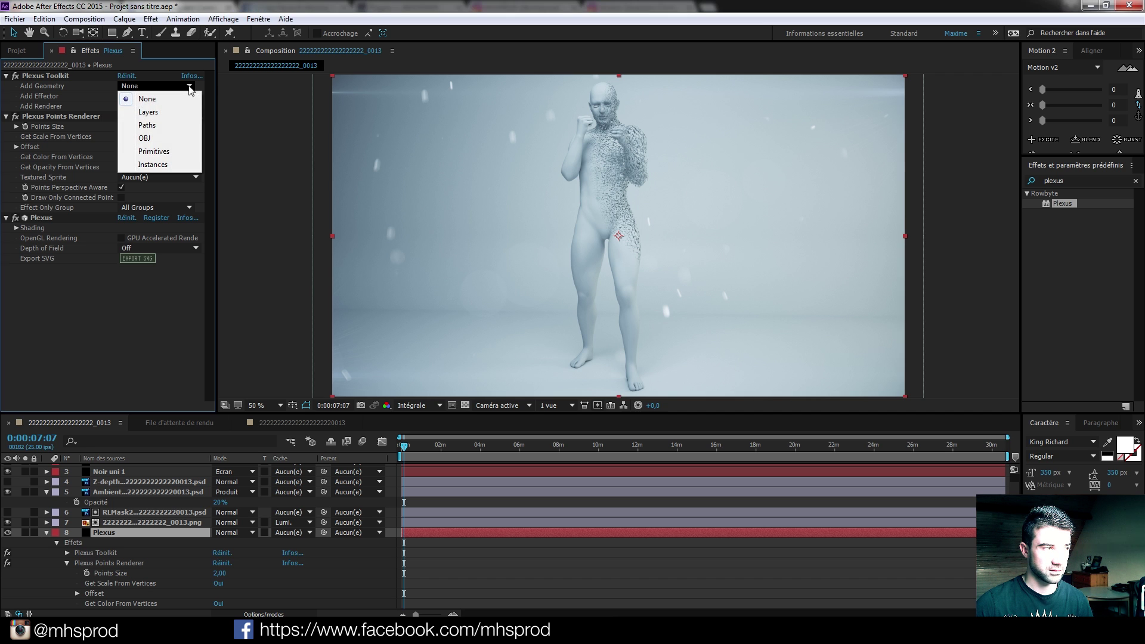
pyautogui.click(162, 151)
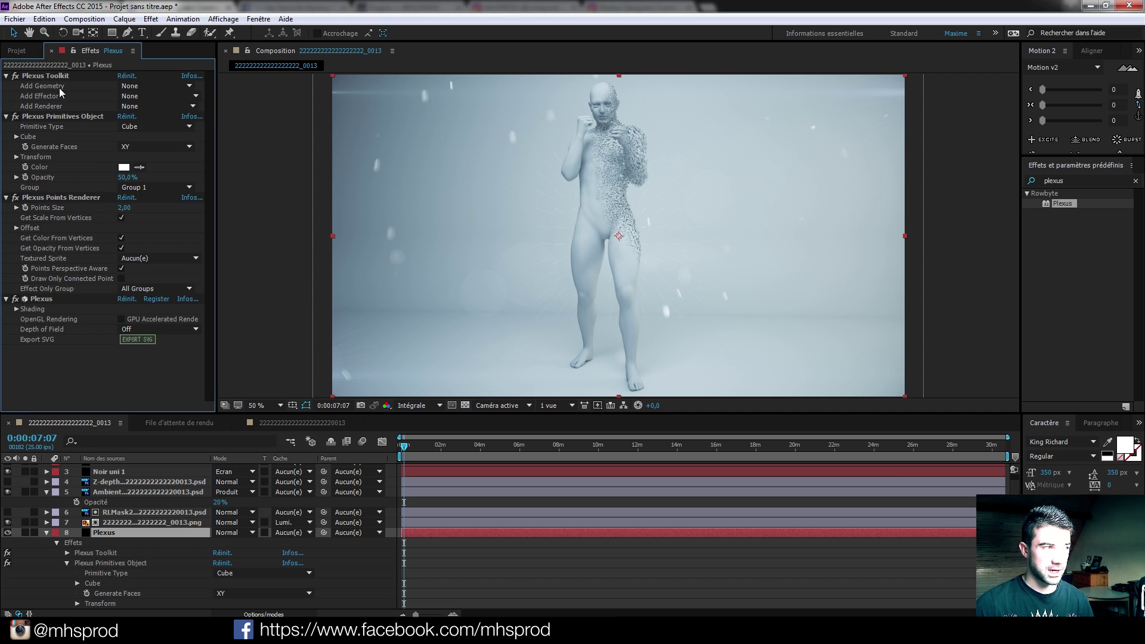
pyautogui.click(189, 126)
pyautogui.click(143, 147)
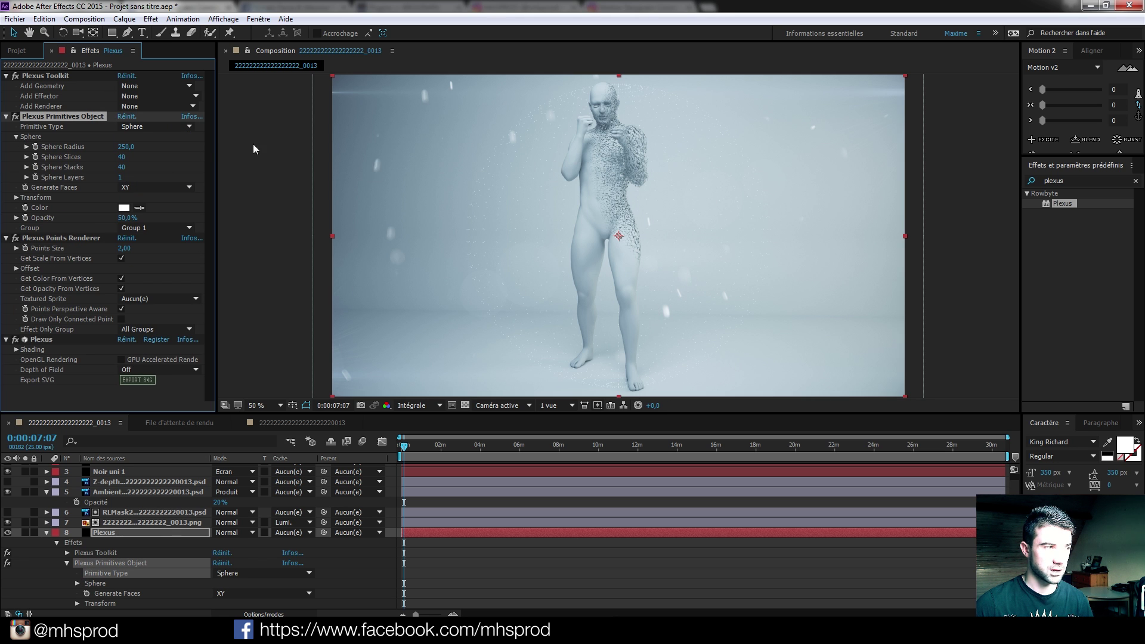
# Add a Lines renderer and a Facets renderer to the Plexus sphere.
pyautogui.click(192, 106)
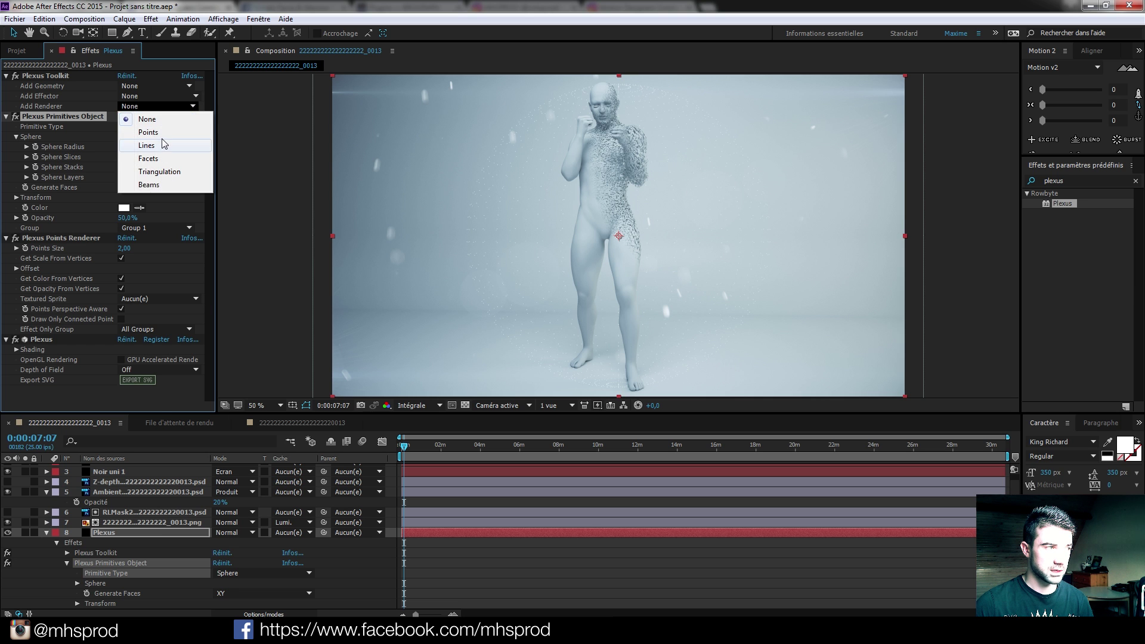
pyautogui.click(164, 145)
pyautogui.click(192, 106)
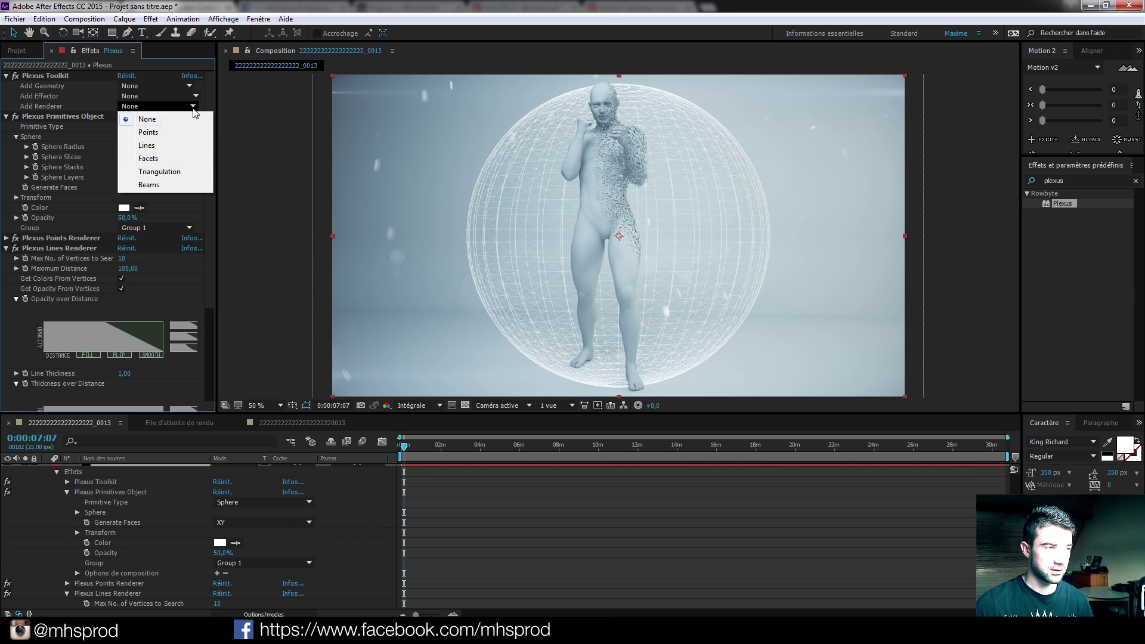
pyautogui.click(176, 158)
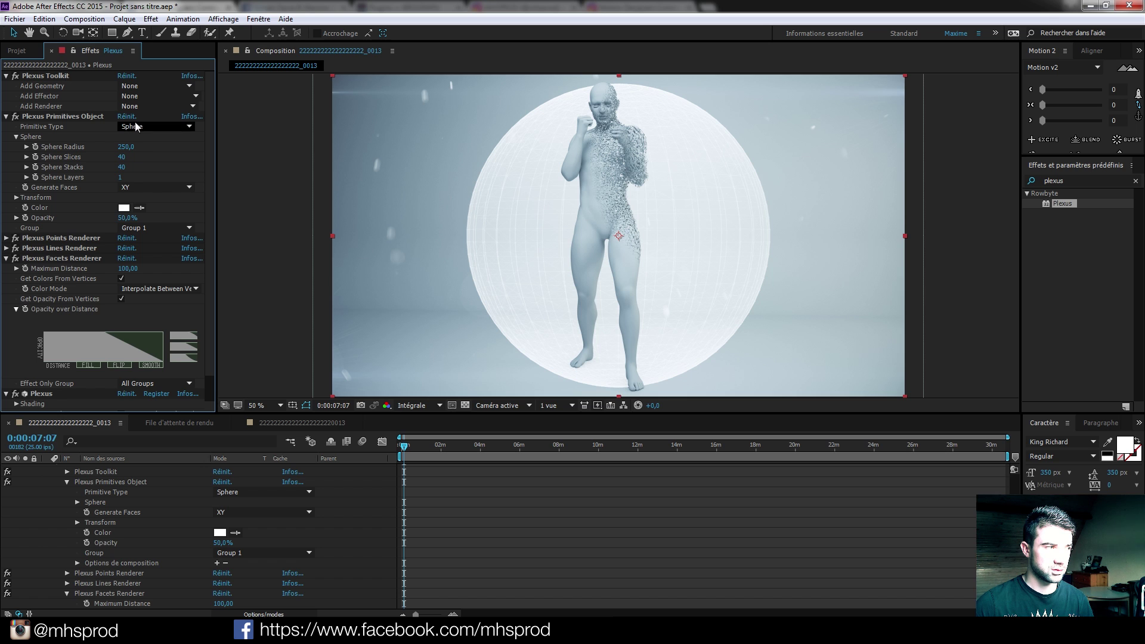
# Add a Noise effector to the Plexus effect, set its noise amplitude to 3672, and collapse the Plexus layer's properties in the timeline.
pyautogui.click(196, 96)
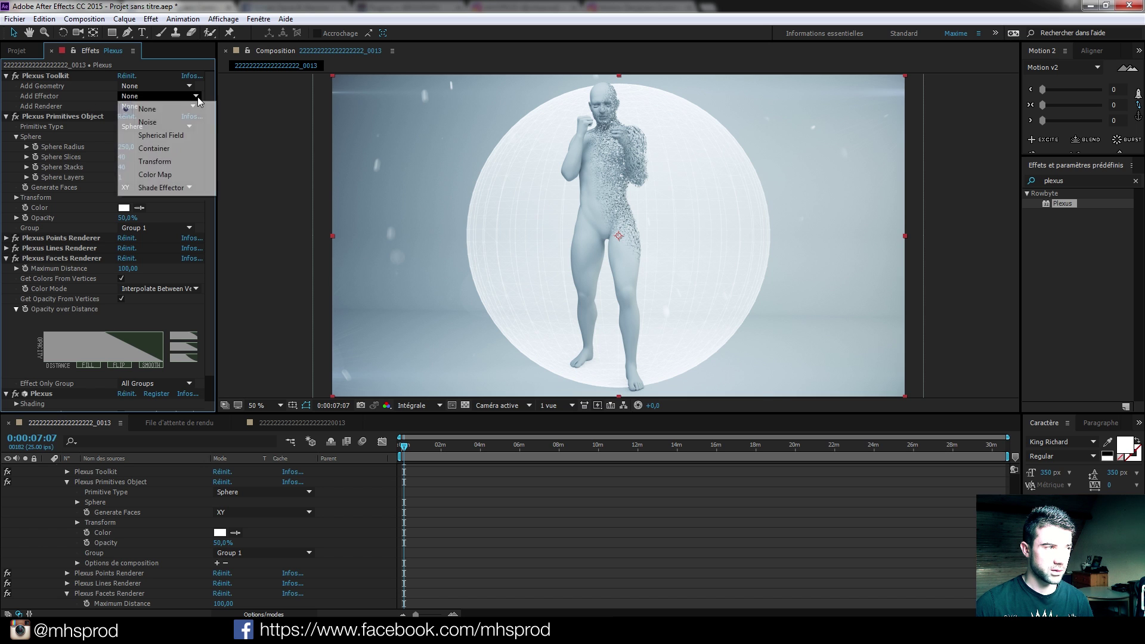
pyautogui.click(148, 122)
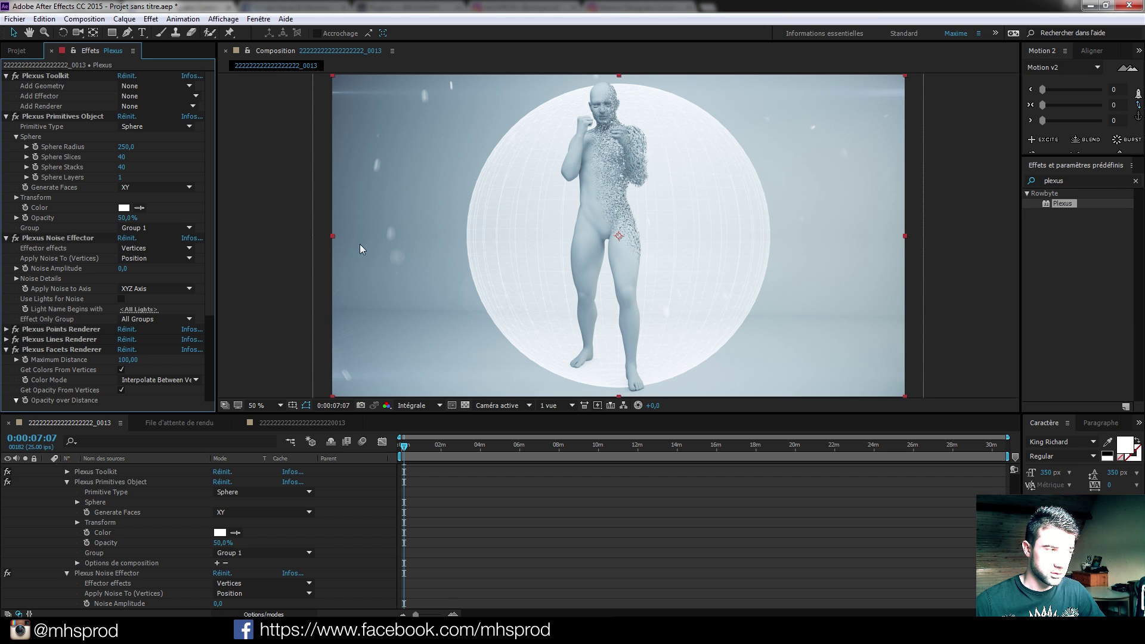
pyautogui.click(6, 117)
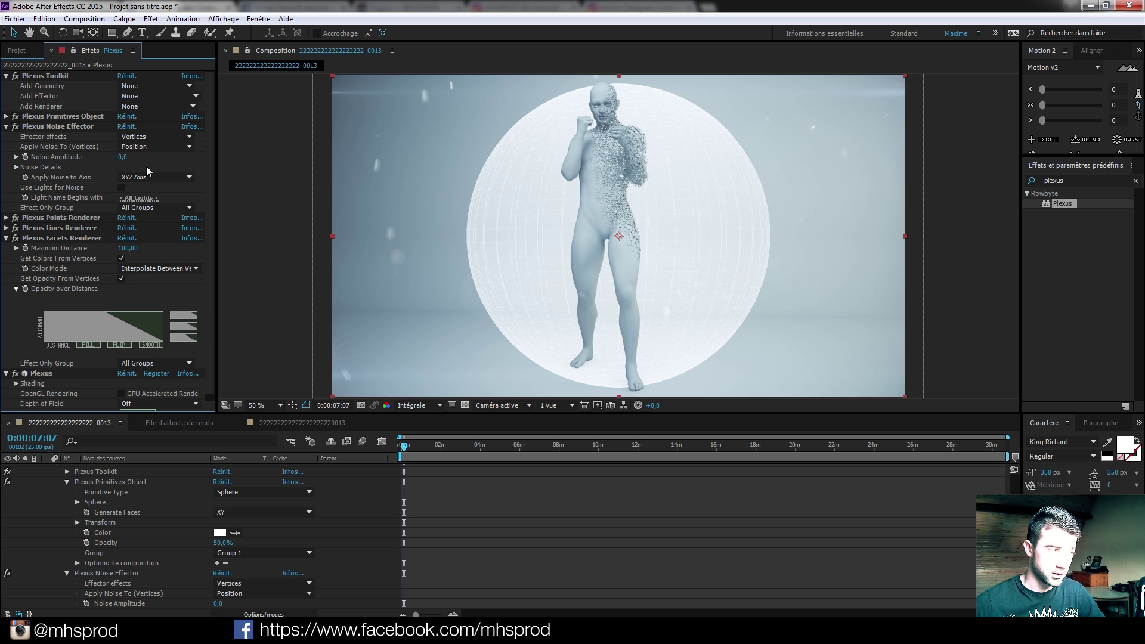
pyautogui.moveTo(124, 158); pyautogui.dragTo(377, 147)
pyautogui.moveTo(126, 157); pyautogui.dragTo(1144, 151)
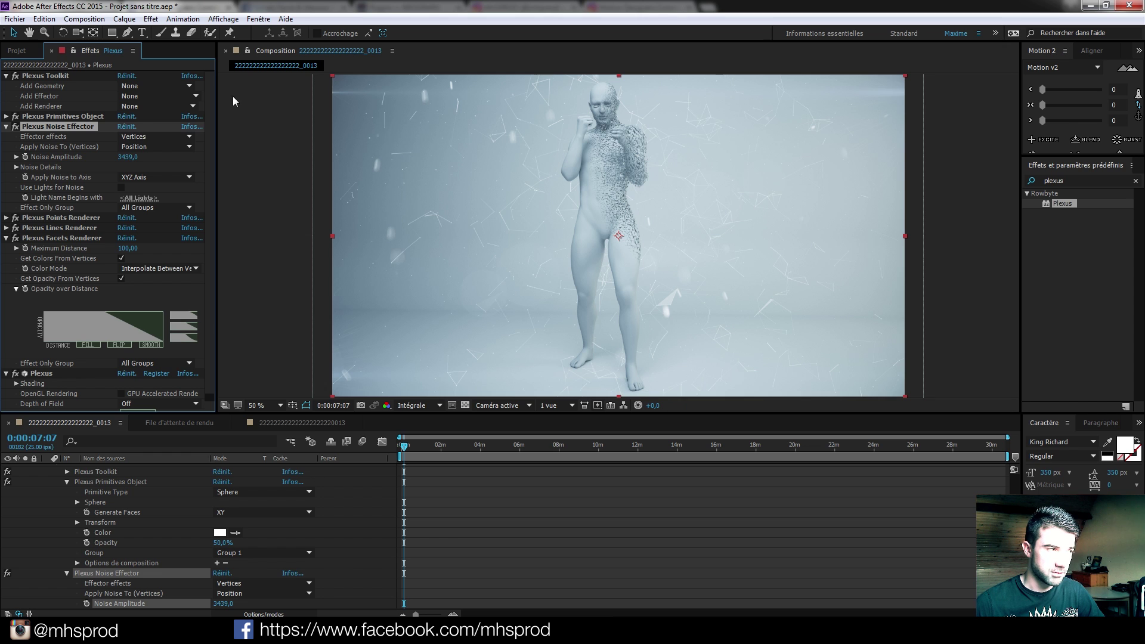
pyautogui.moveTo(127, 160); pyautogui.dragTo(268, 162)
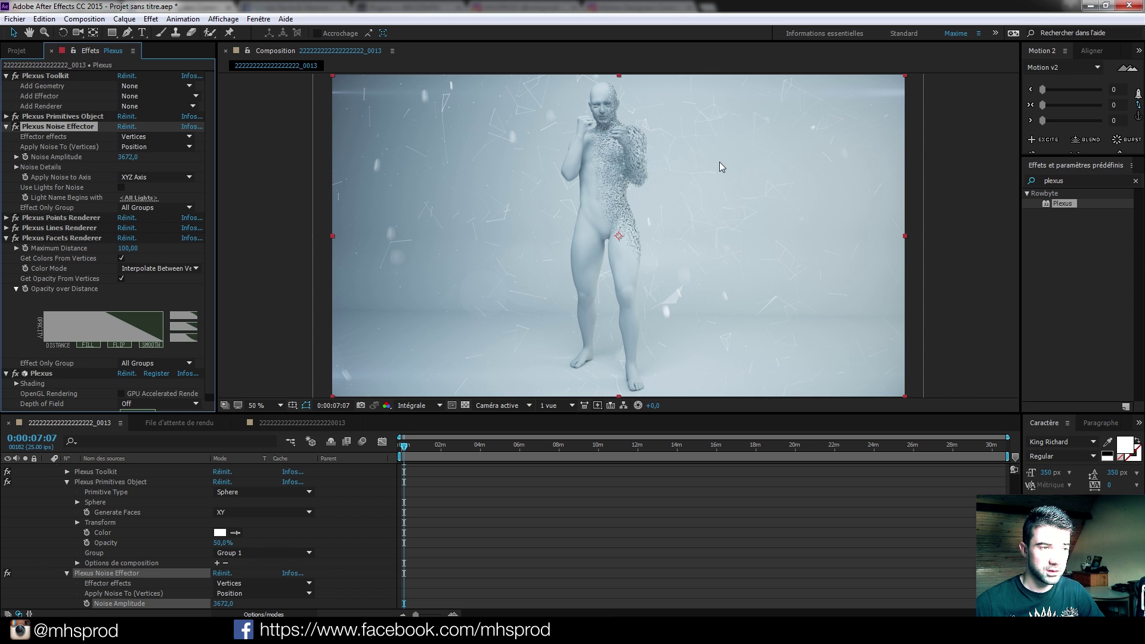
pyautogui.scroll(4, 48, 510)
pyautogui.click(46, 550)
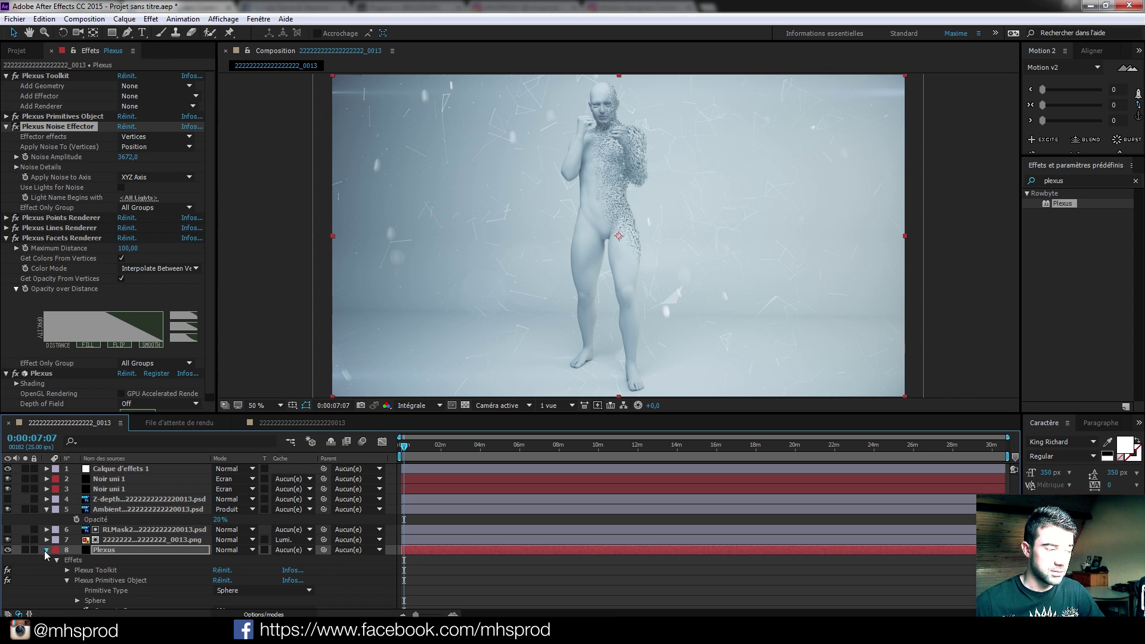
# Create a light blue solid coloured from the fighter's skin and place it between the Ambient pass and the RLMask layer.
pyautogui.click(95, 587)
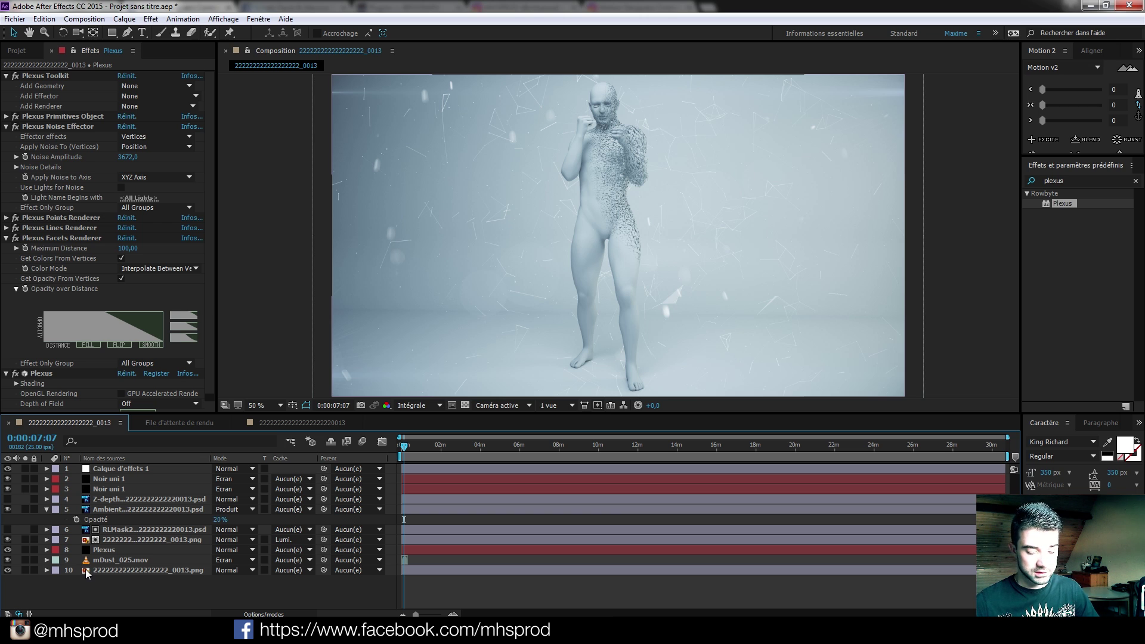
pyautogui.hotkey('ctrl', 'y')
pyautogui.click(805, 338)
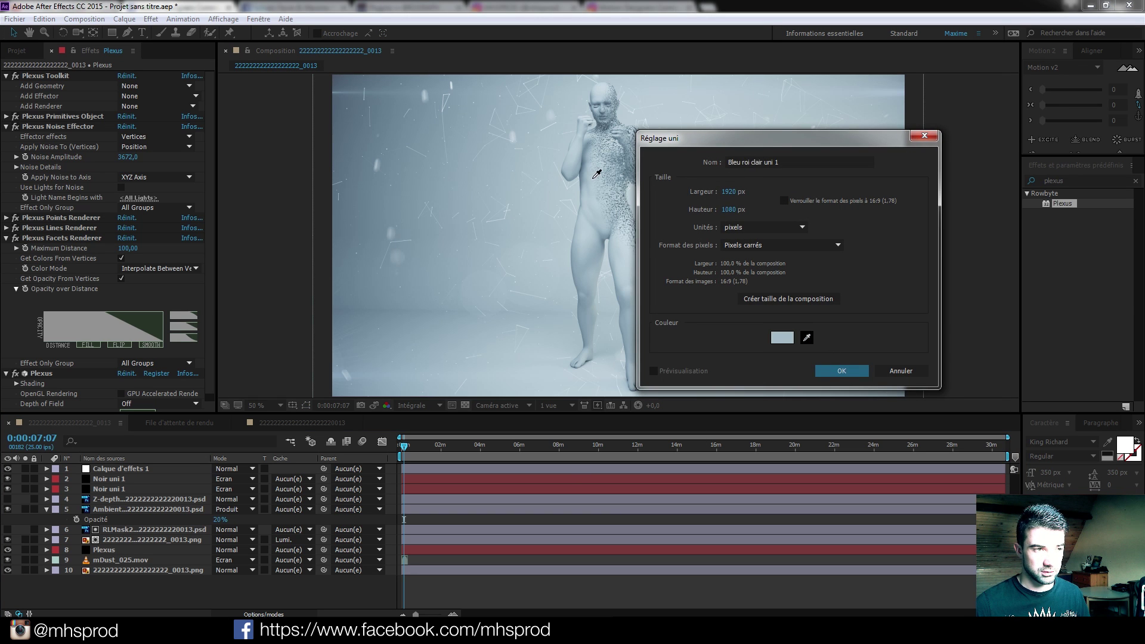
pyautogui.click(588, 178)
pyautogui.click(837, 370)
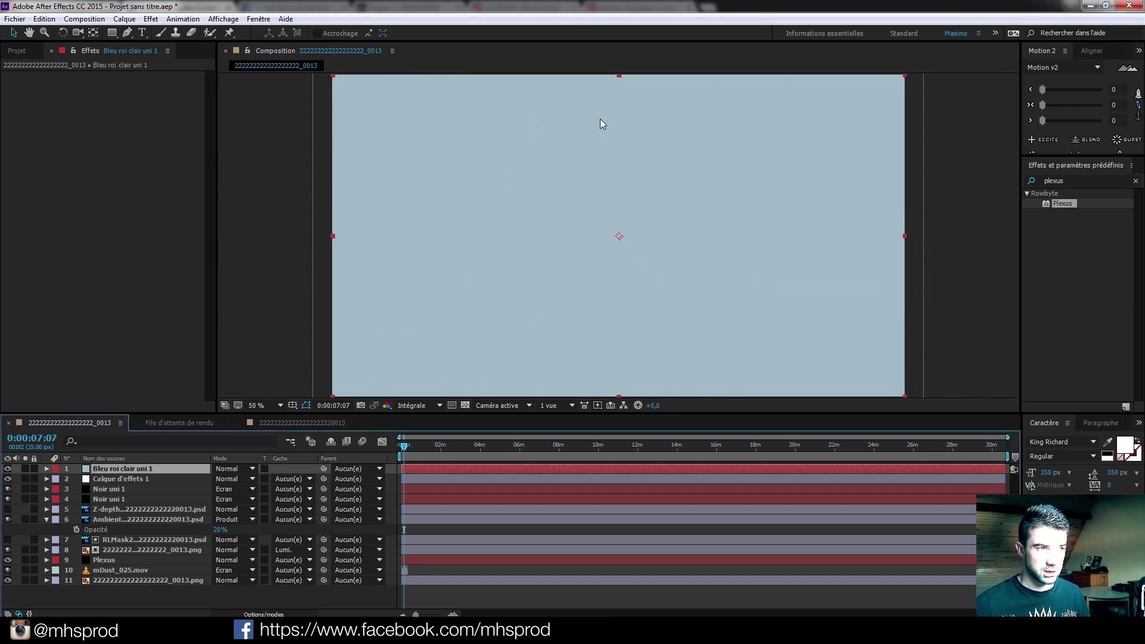
pyautogui.moveTo(111, 467); pyautogui.dragTo(143, 539)
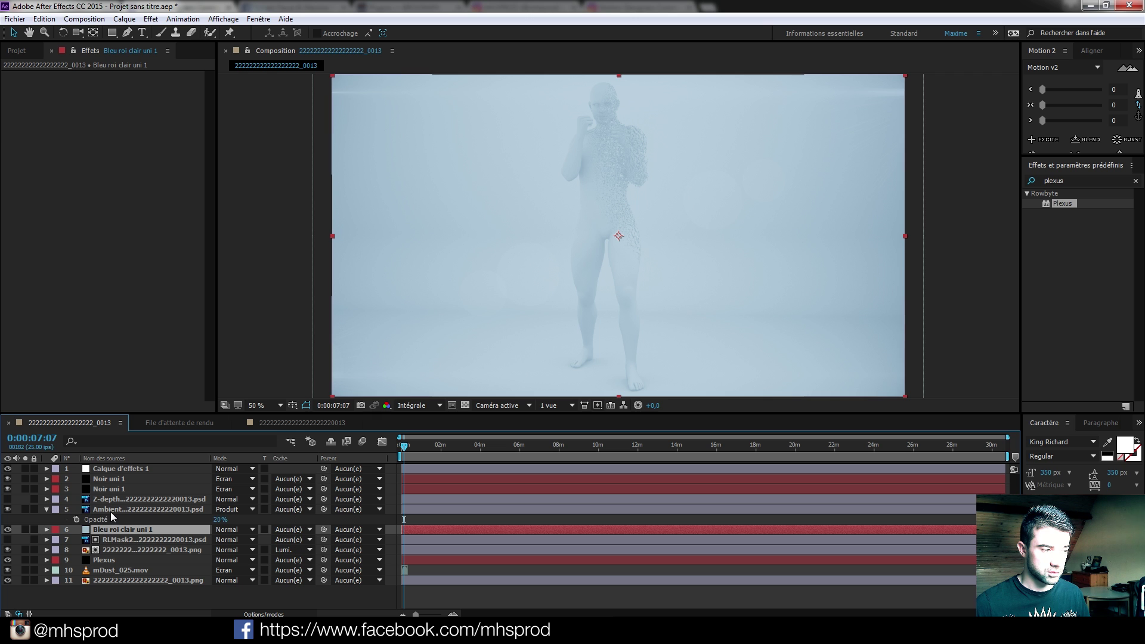
# Draw a Pen mask on the light blue solid around the eye on the smooth side of the fighter's face.
pyautogui.scroll(4, 601, 131)
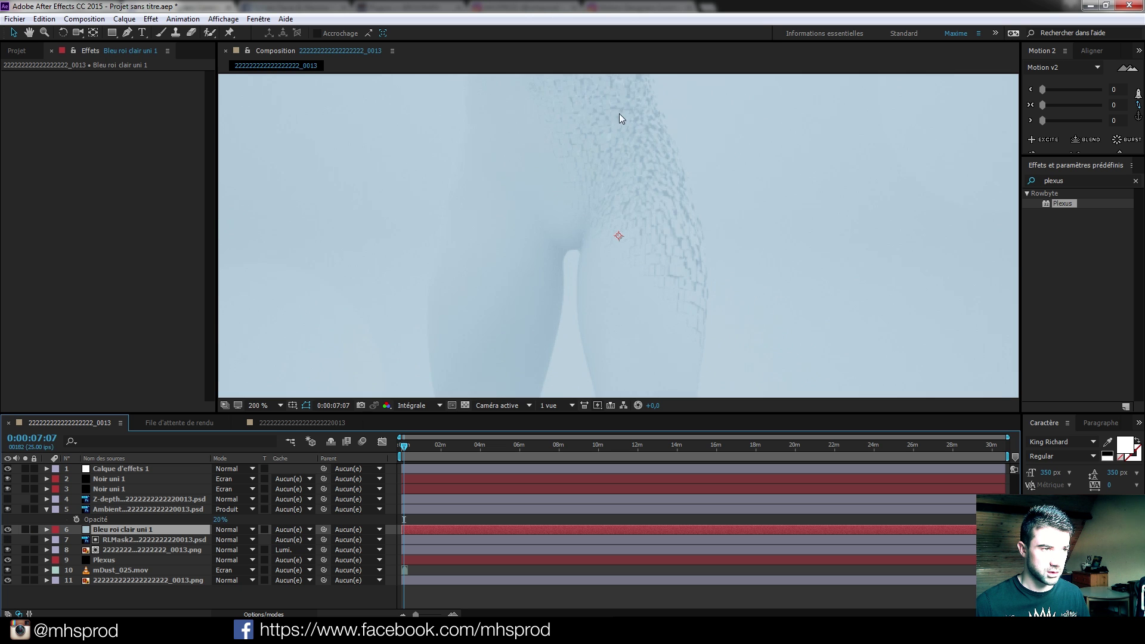
pyautogui.scroll(2, 596, 173)
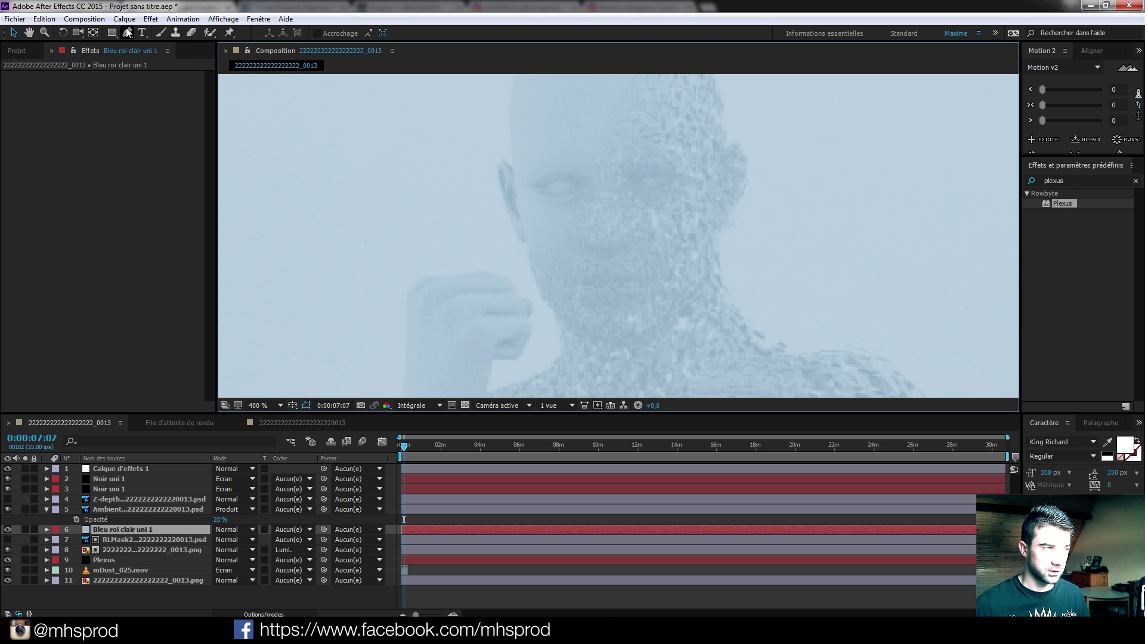
pyautogui.click(127, 33)
pyautogui.click(577, 174)
pyautogui.click(535, 175)
pyautogui.click(530, 185)
pyautogui.moveTo(537, 192); pyautogui.dragTo(544, 196)
pyautogui.moveTo(559, 201); pyautogui.dragTo(583, 192)
pyautogui.click(577, 175)
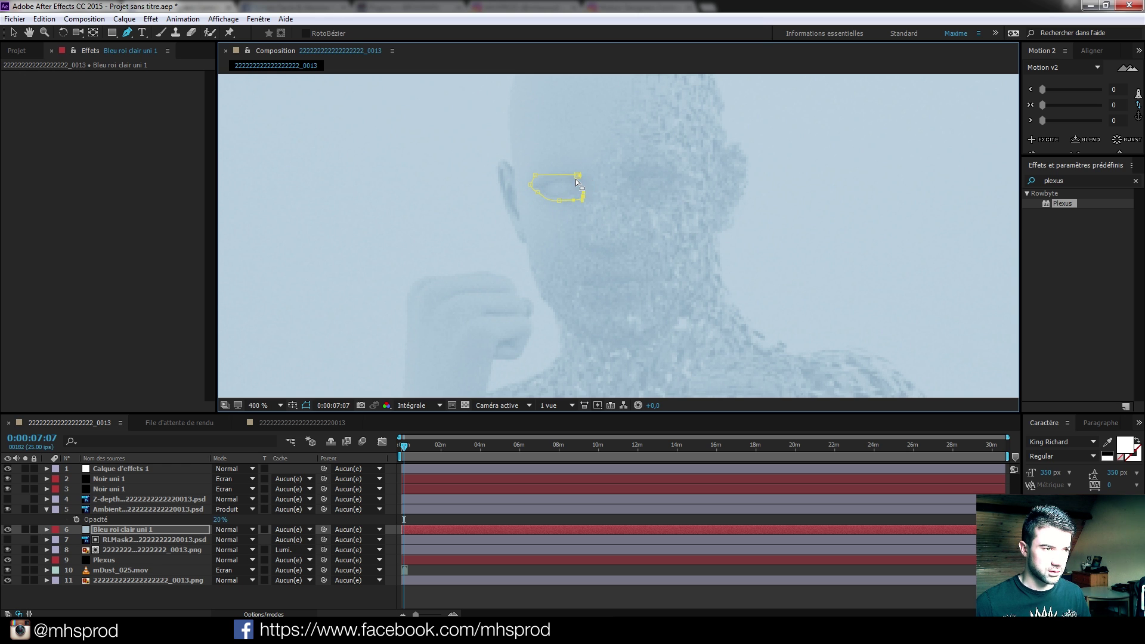
pyautogui.hotkey('ctrl', 'z')
pyautogui.hotkey('ctrl', 'z')
pyautogui.hotkey('ctrl', 'z')
pyautogui.moveTo(560, 174); pyautogui.dragTo(580, 193)
pyautogui.click(577, 174)
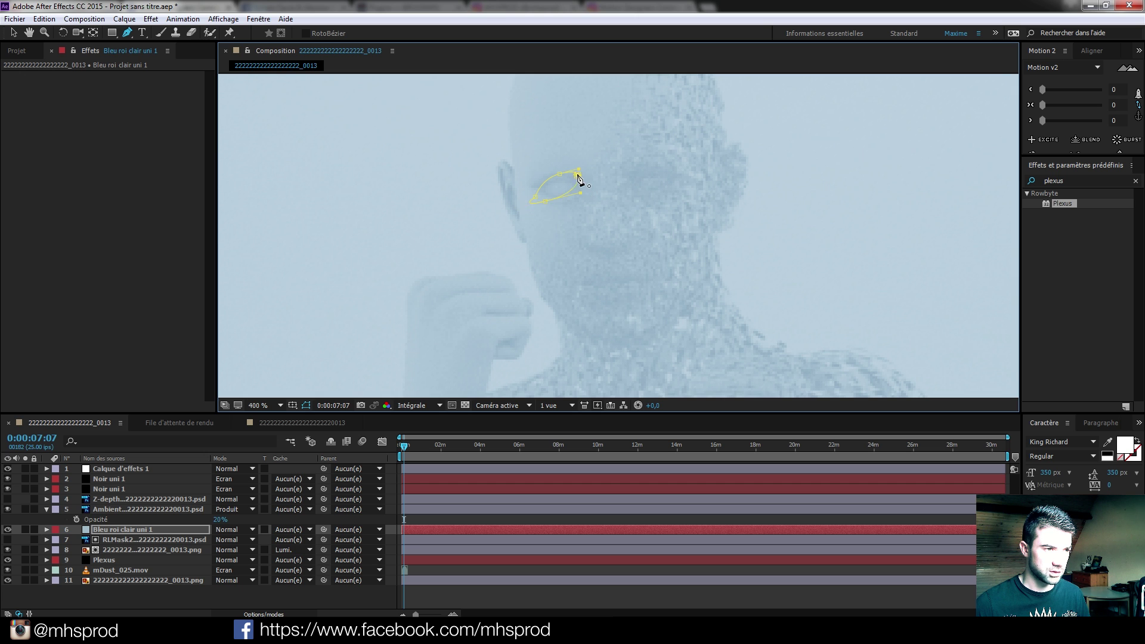
pyautogui.click(540, 187)
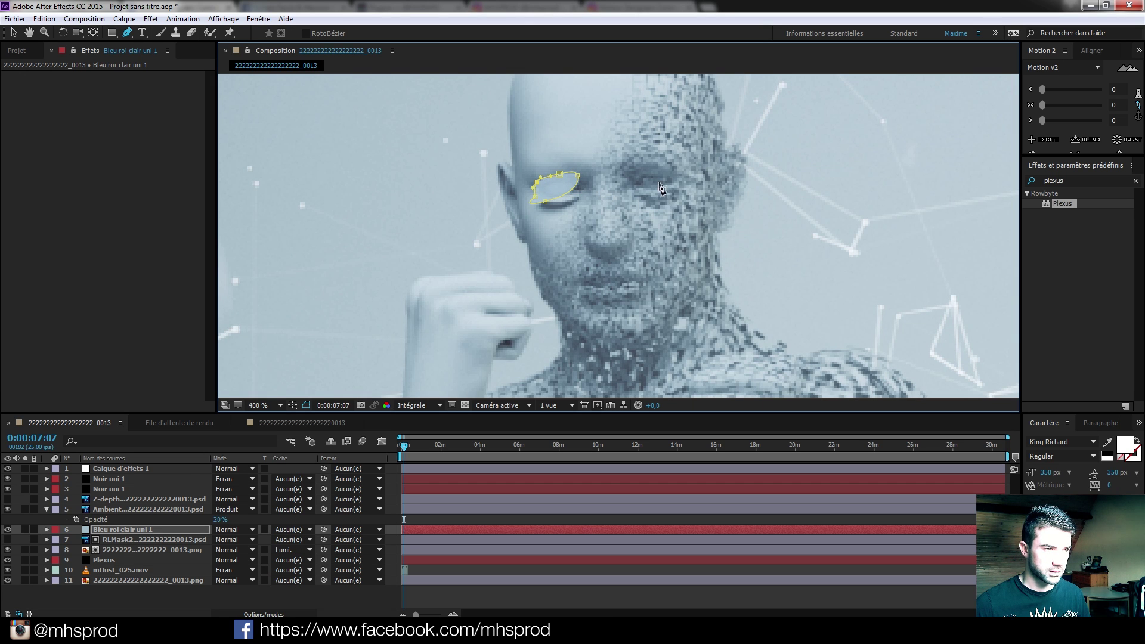
# Draw a second Pen mask on the solid around the eye on the disintegrating side of the face.
pyautogui.click(624, 181)
pyautogui.click(642, 175)
pyautogui.click(662, 173)
pyautogui.click(674, 178)
pyautogui.moveTo(667, 185); pyautogui.dragTo(649, 189)
pyautogui.click(640, 190)
pyautogui.click(625, 181)
pyautogui.click(642, 175)
# Set the feather of both eye masks to 5 pixels and collapse the light blue solid's properties.
pyautogui.click(114, 530)
pyautogui.click(32, 532)
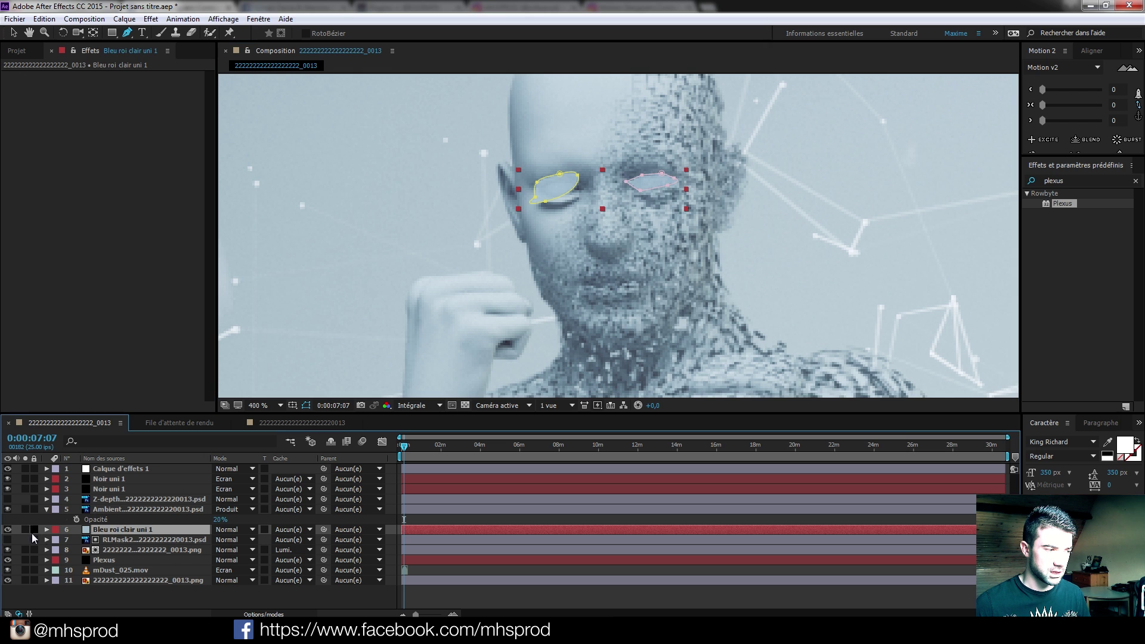
pyautogui.press('f')
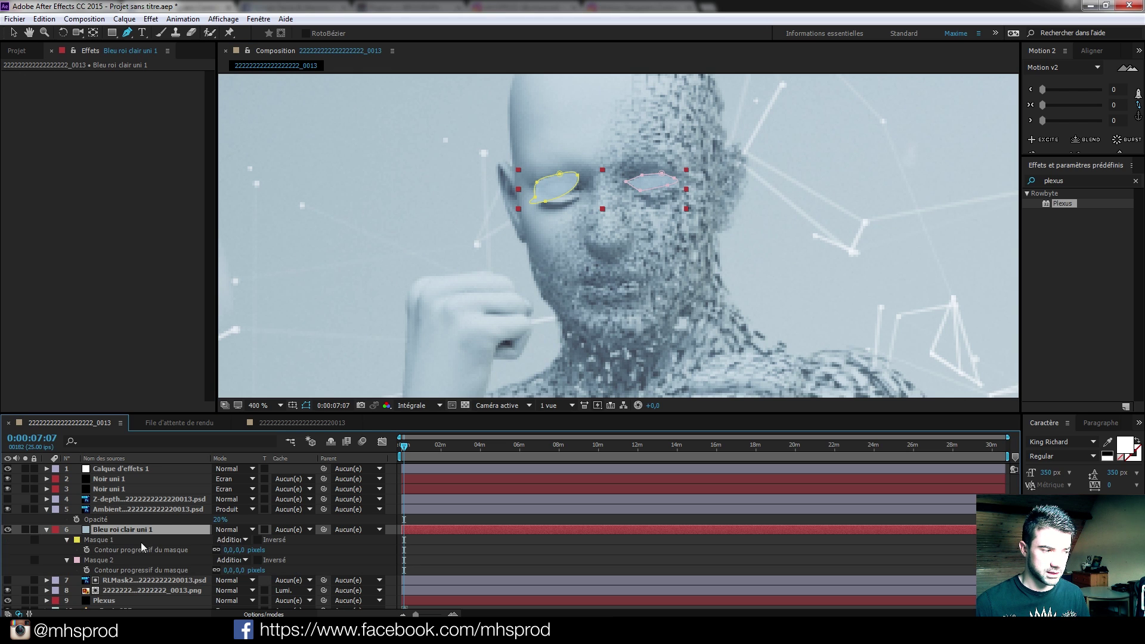
pyautogui.moveTo(230, 550); pyautogui.dragTo(232, 571)
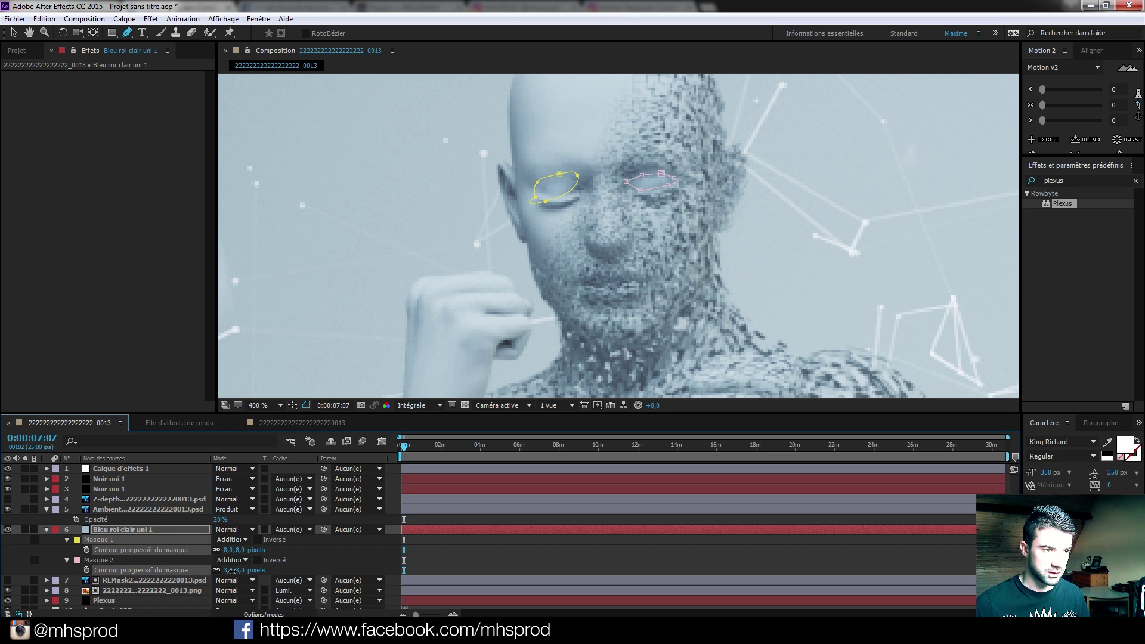
pyautogui.click(228, 549)
pyautogui.write('5')
pyautogui.click(227, 570)
pyautogui.write('5')
pyautogui.click(307, 561)
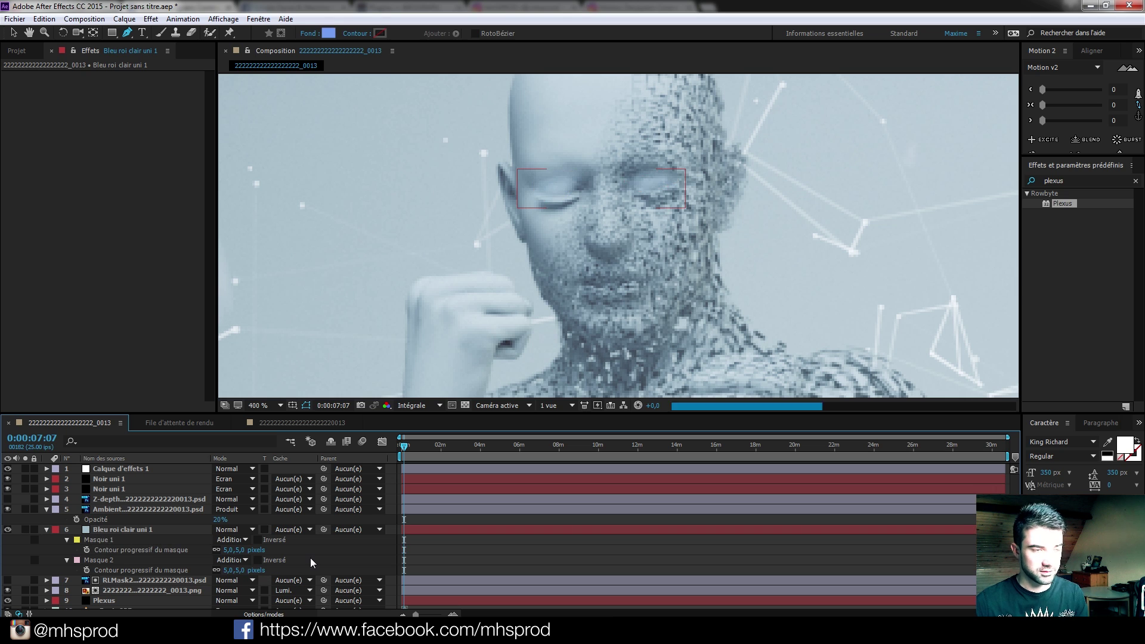
pyautogui.click(46, 529)
# Apply the Lueur diffuse effect to the light blue solid and set its intensity to 6.6.
pyautogui.click(203, 529)
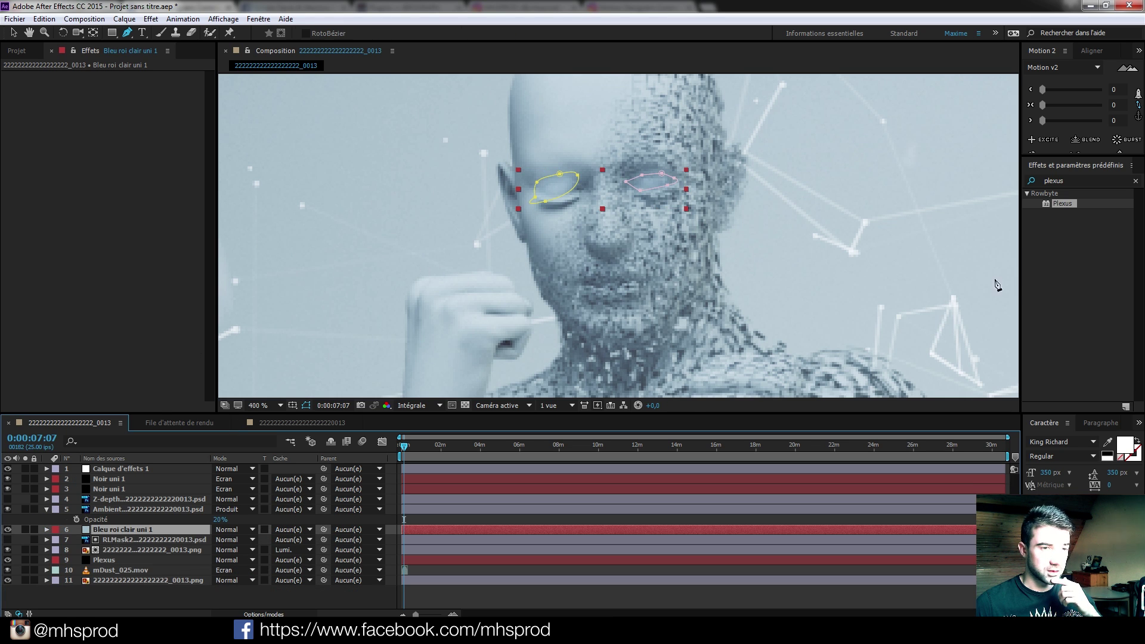
pyautogui.doubleClick(1079, 182)
pyautogui.write('lueur')
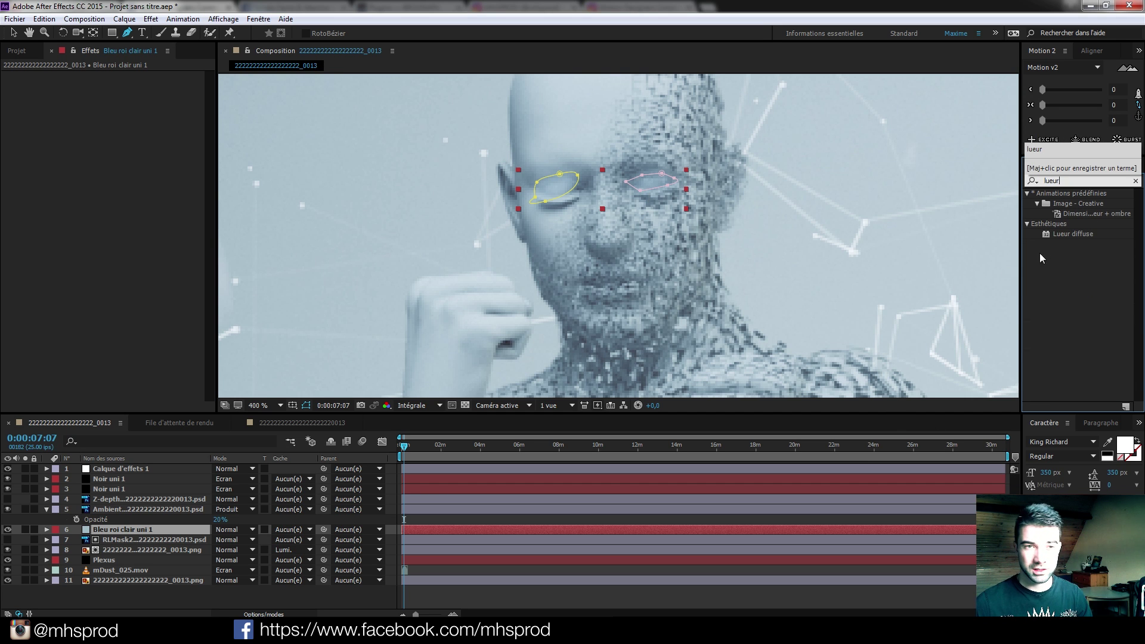
pyautogui.doubleClick(1055, 235)
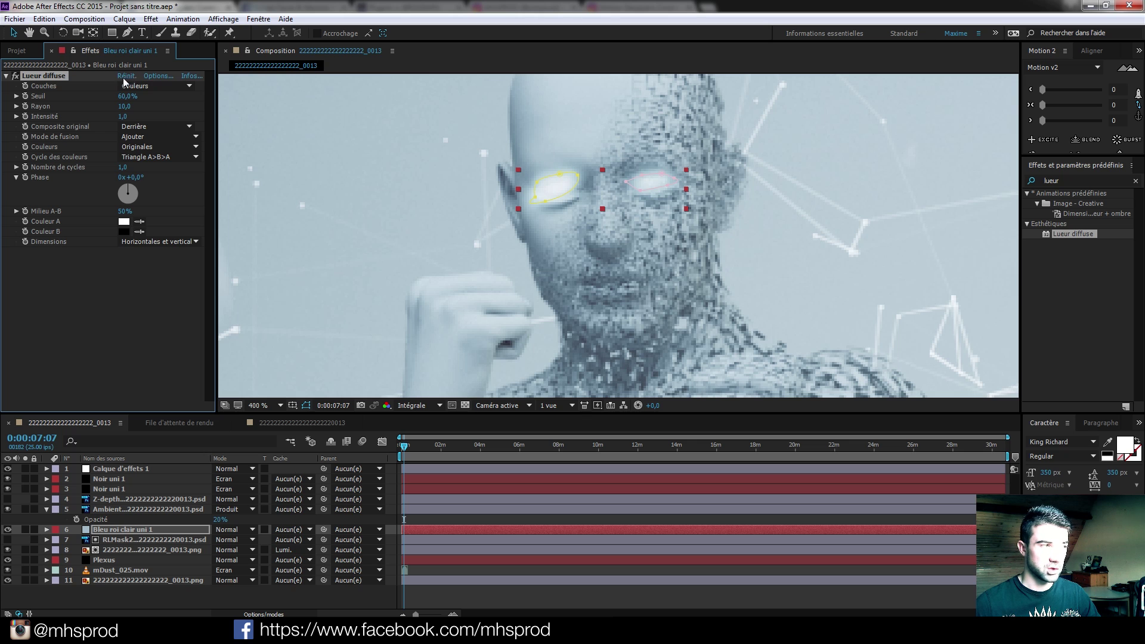
pyautogui.moveTo(123, 117); pyautogui.dragTo(155, 118)
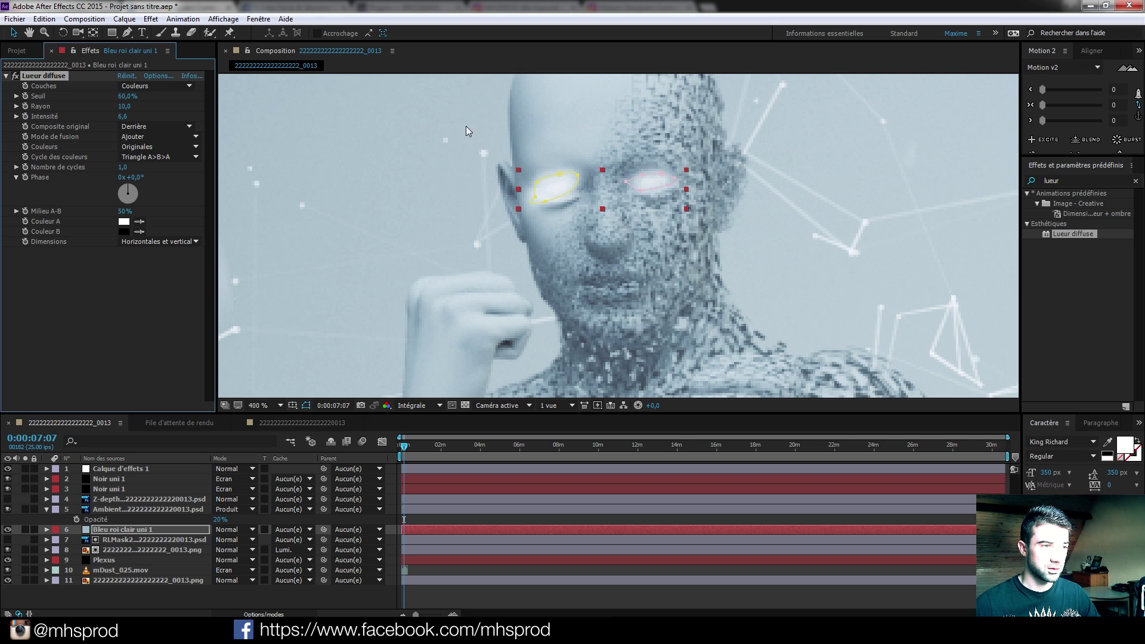
# Reshape the two eye masks by adjusting their points and curves to fit the fighter's eyes.
pyautogui.moveTo(633, 187); pyautogui.dragTo(634, 192)
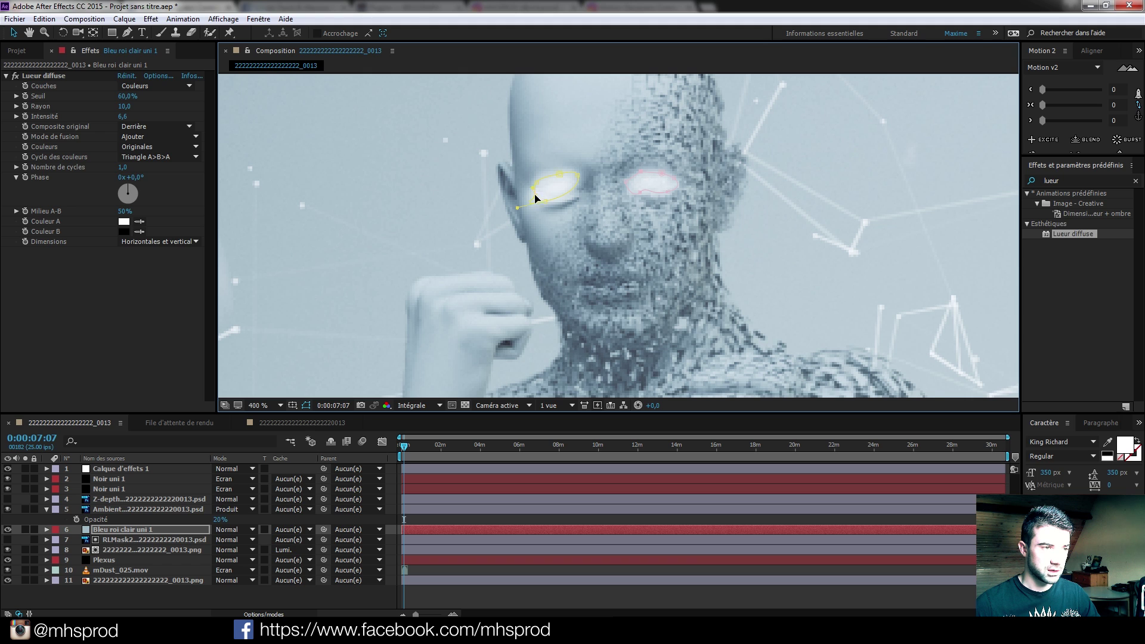
pyautogui.moveTo(545, 201)
pyautogui.mouseDown()
pyautogui.moveTo(580, 177)
pyautogui.moveTo(582, 187)
pyautogui.moveTo(542, 198)
pyautogui.moveTo(561, 195)
pyautogui.mouseUp()
pyautogui.click(633, 196)
pyautogui.moveTo(646, 195); pyautogui.dragTo(644, 195)
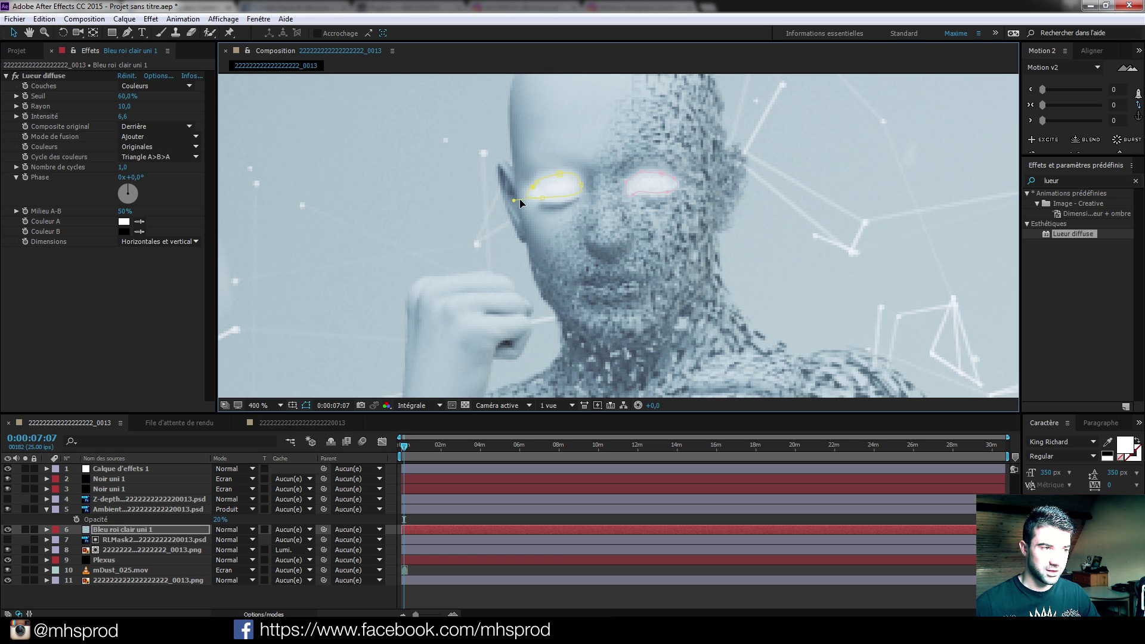
pyautogui.click(565, 177)
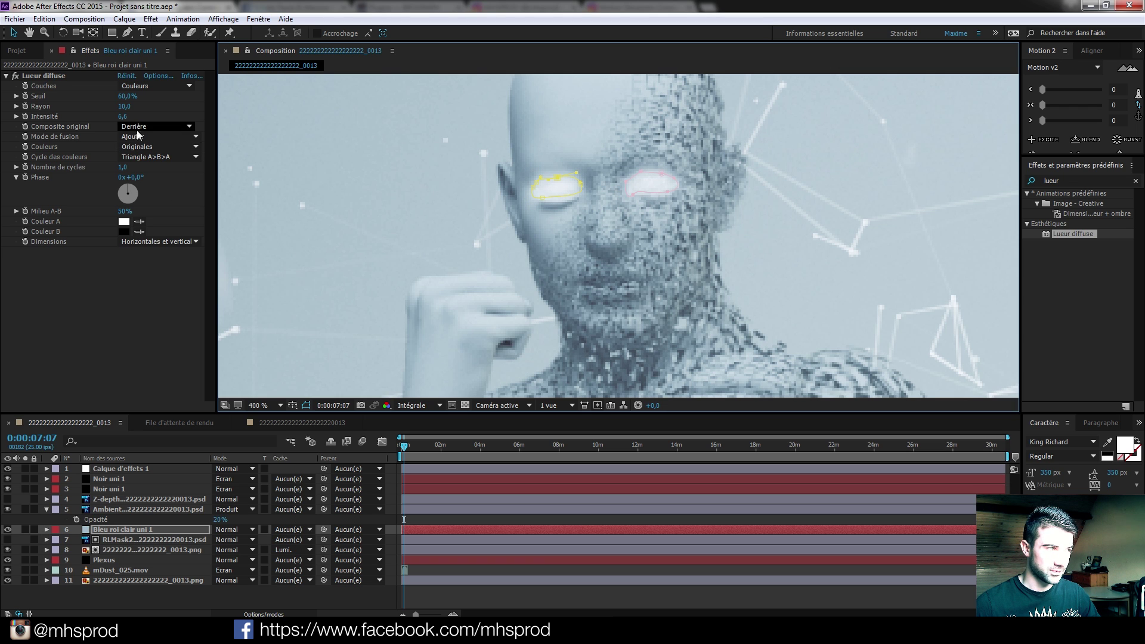
# Set the eye glow's intensity to 7.4 and its radius to 22, and check the result on the fighter.
pyautogui.moveTo(123, 116)
pyautogui.mouseDown()
pyautogui.moveTo(170, 118)
pyautogui.moveTo(129, 106)
pyautogui.mouseUp()
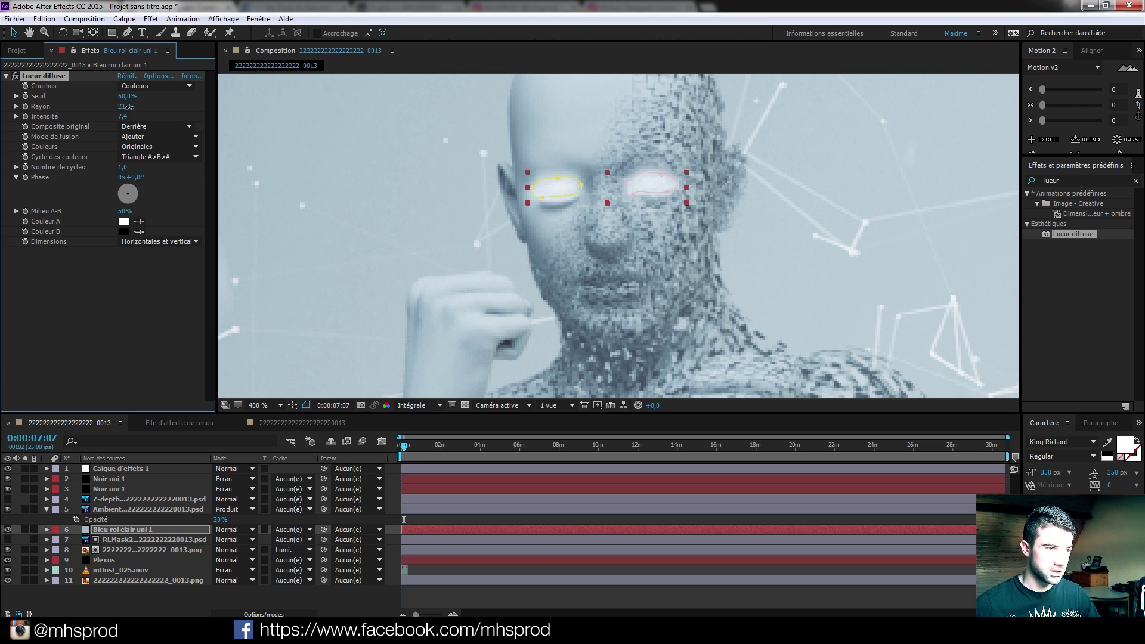
pyautogui.scroll(-4, 498, 223)
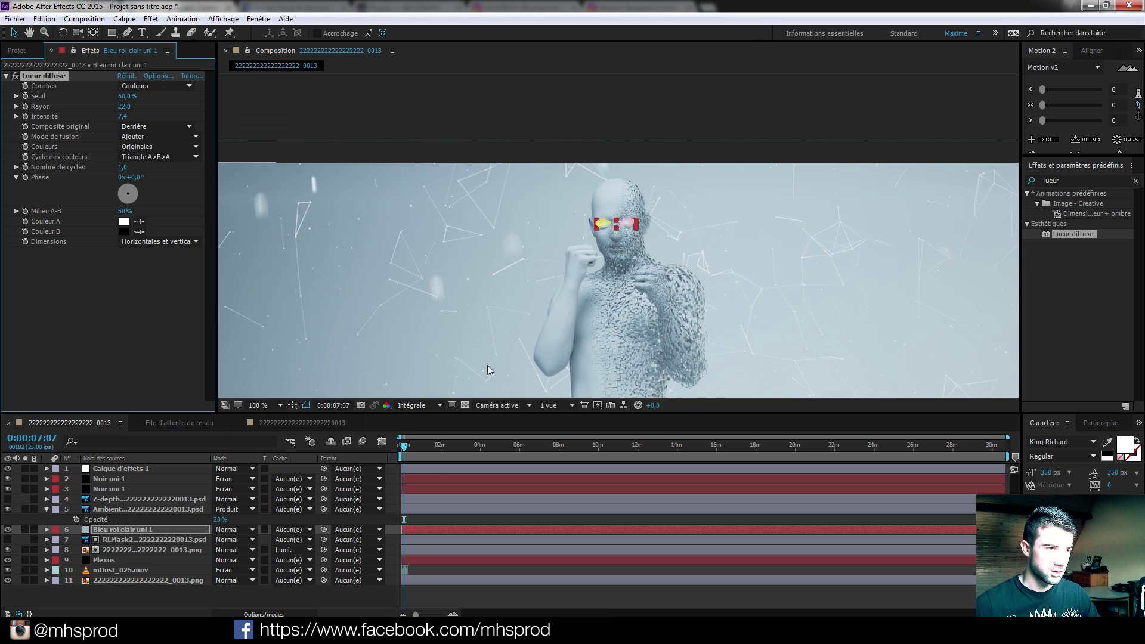
pyautogui.click(606, 247)
pyautogui.scroll(-2, 614, 262)
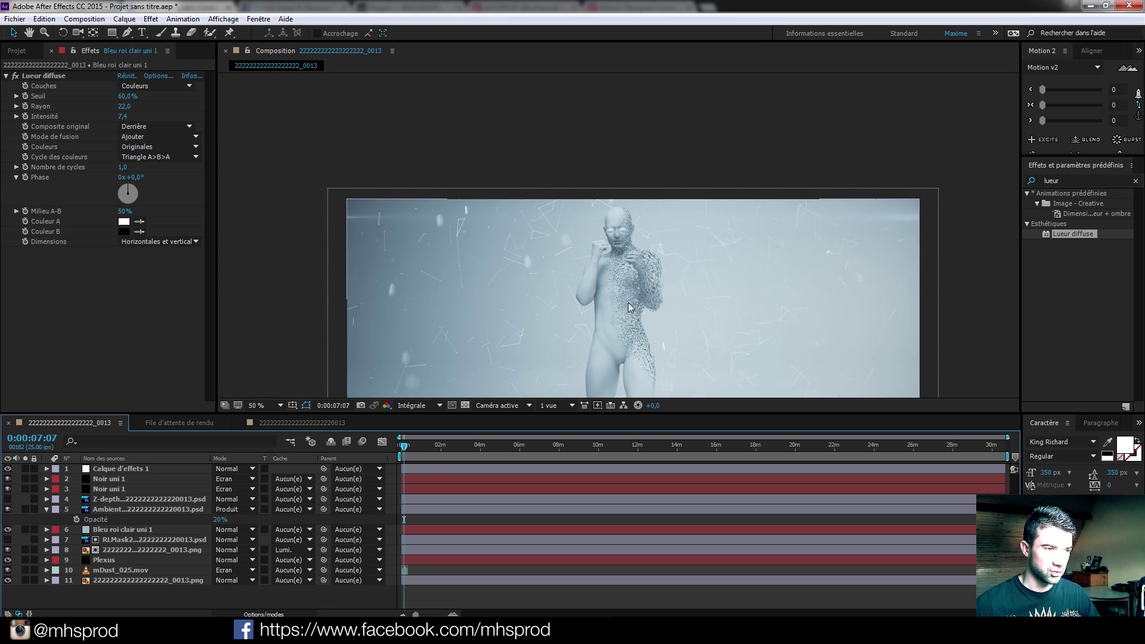
pyautogui.scroll(2, 586, 173)
pyautogui.scroll(2, 584, 168)
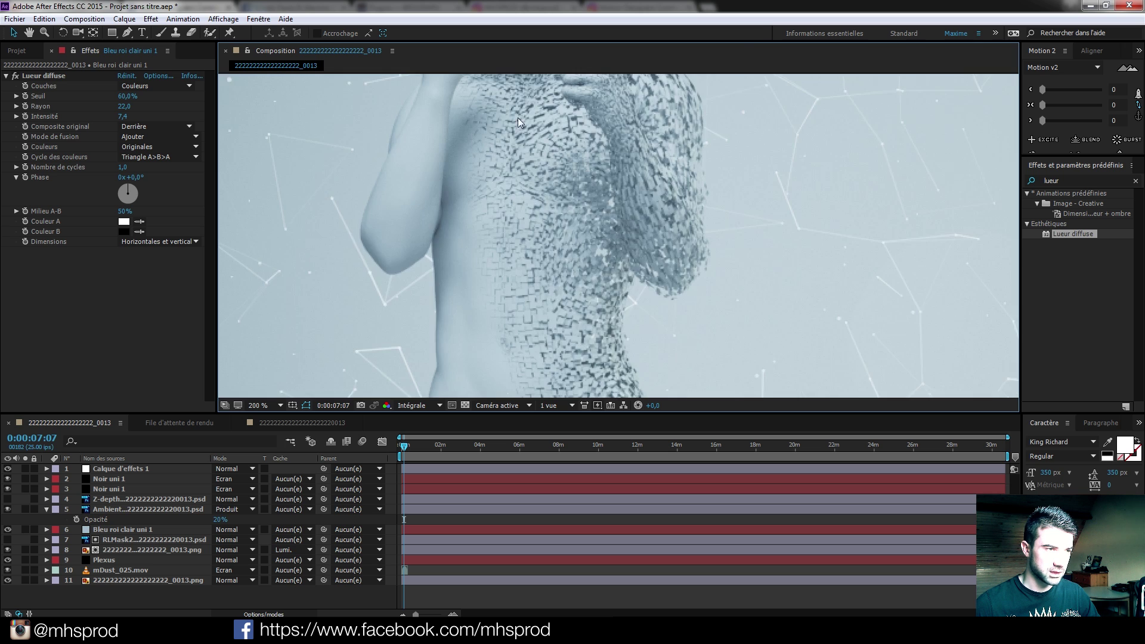
pyautogui.moveTo(517, 117); pyautogui.dragTo(598, 269)
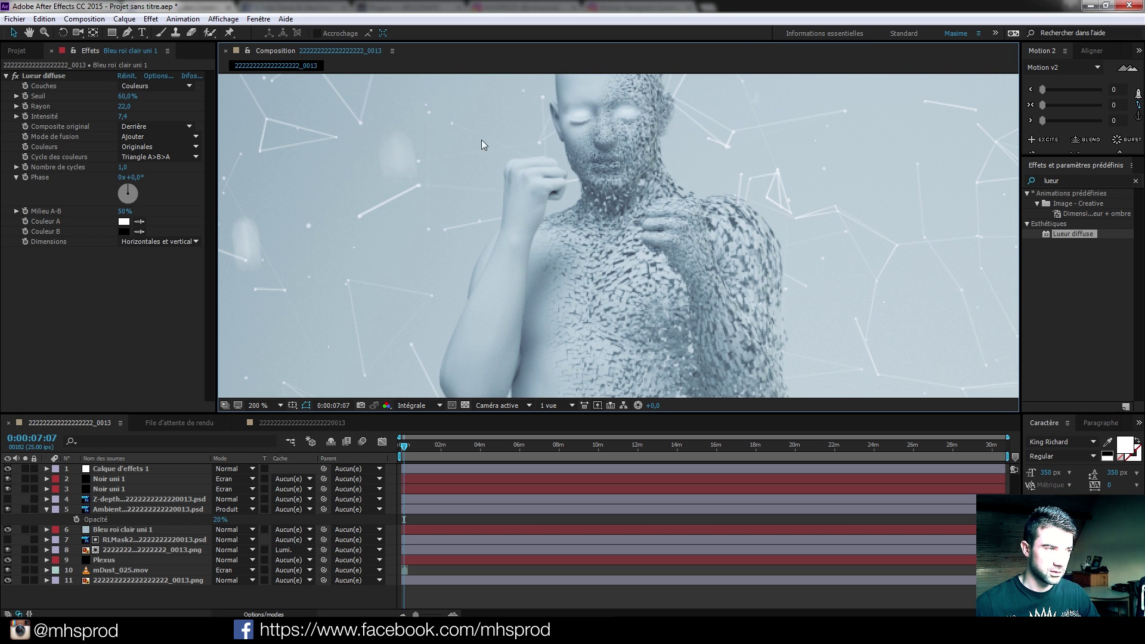
# Lower the light blue eye solid's opacity to 55% and collapse the properties of the solid and the Ambient layer.
pyautogui.click(142, 529)
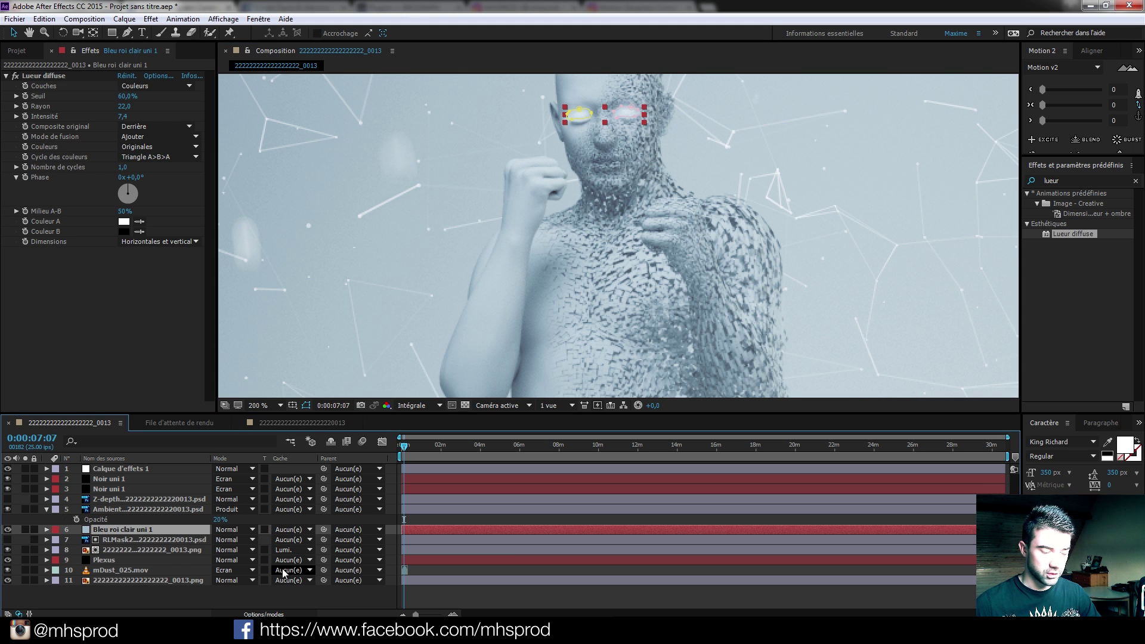
pyautogui.press('t')
pyautogui.click(216, 540)
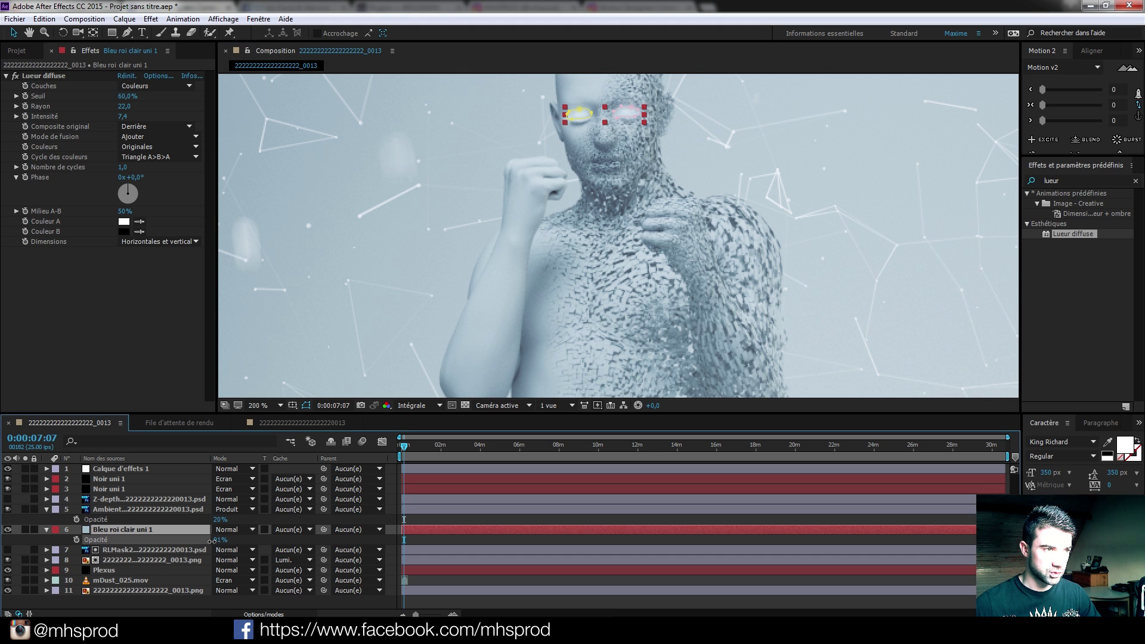
pyautogui.scroll(-2, 409, 286)
pyautogui.click(303, 253)
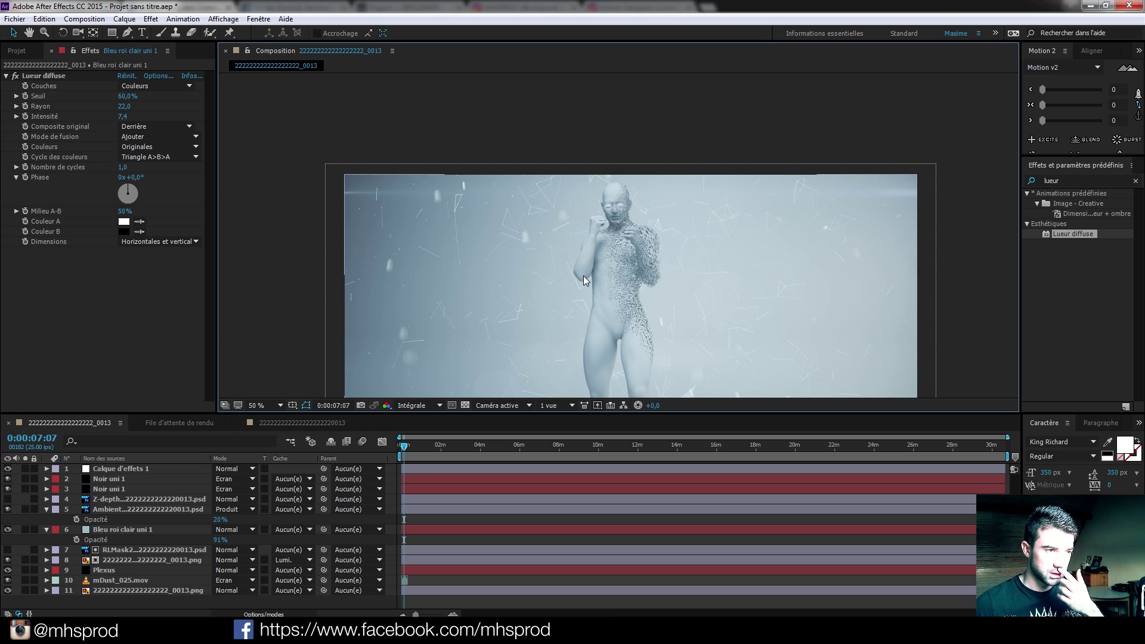
pyautogui.scroll(1, 596, 284)
pyautogui.scroll(-1, 630, 192)
pyautogui.moveTo(638, 278); pyautogui.dragTo(626, 212, button='middle')
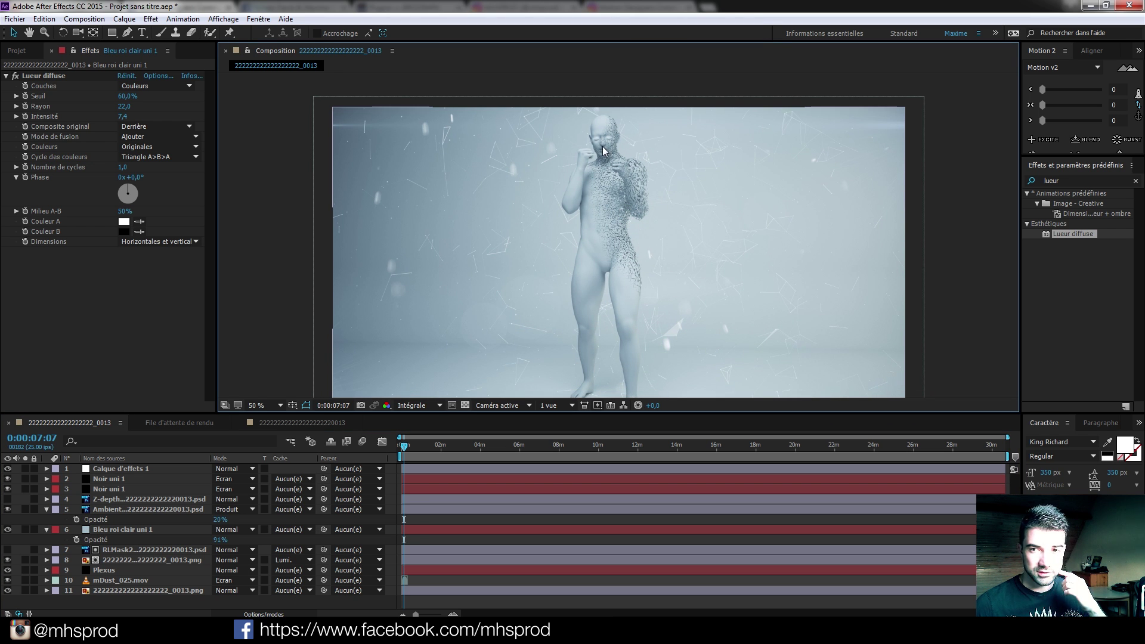
pyautogui.moveTo(221, 540); pyautogui.dragTo(190, 539)
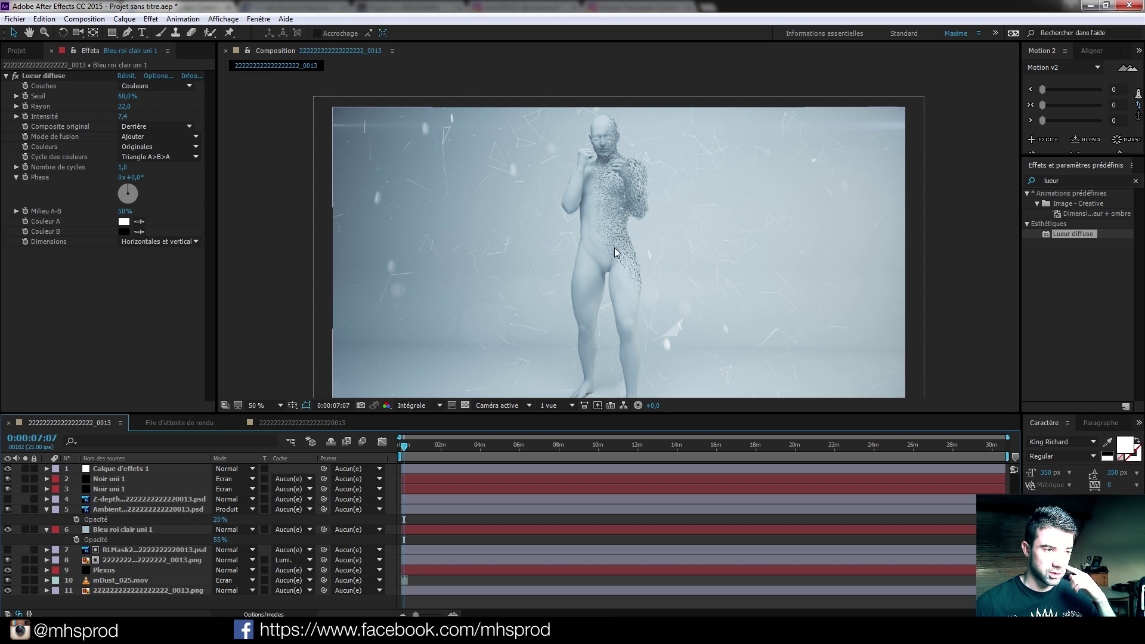
pyautogui.moveTo(615, 248); pyautogui.dragTo(617, 214, button='middle')
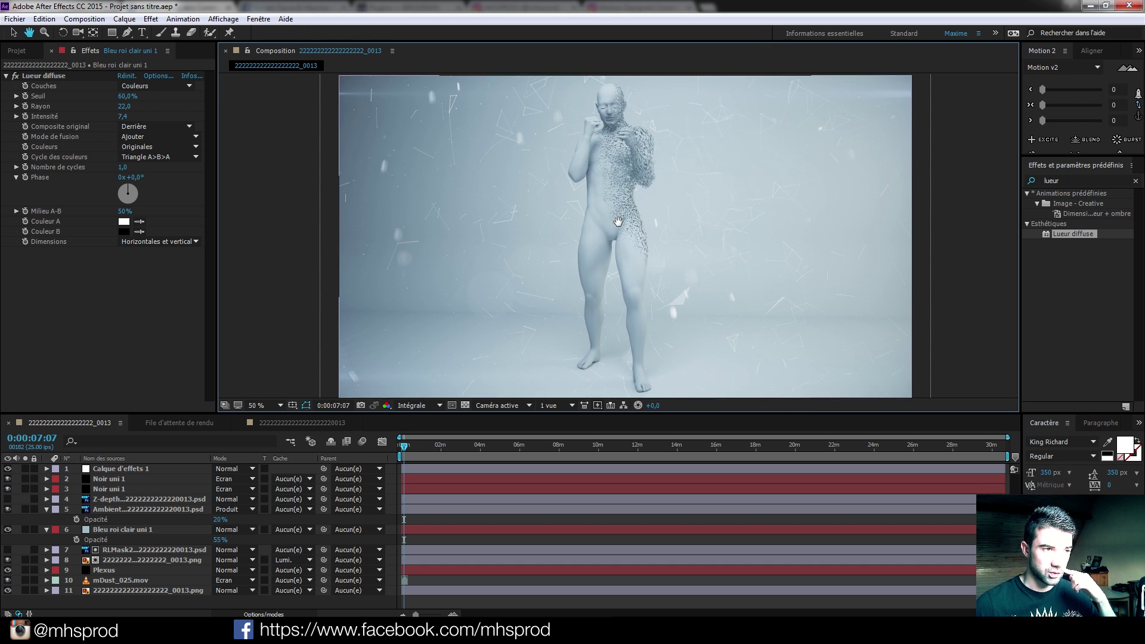
pyautogui.click(46, 510)
pyautogui.click(47, 520)
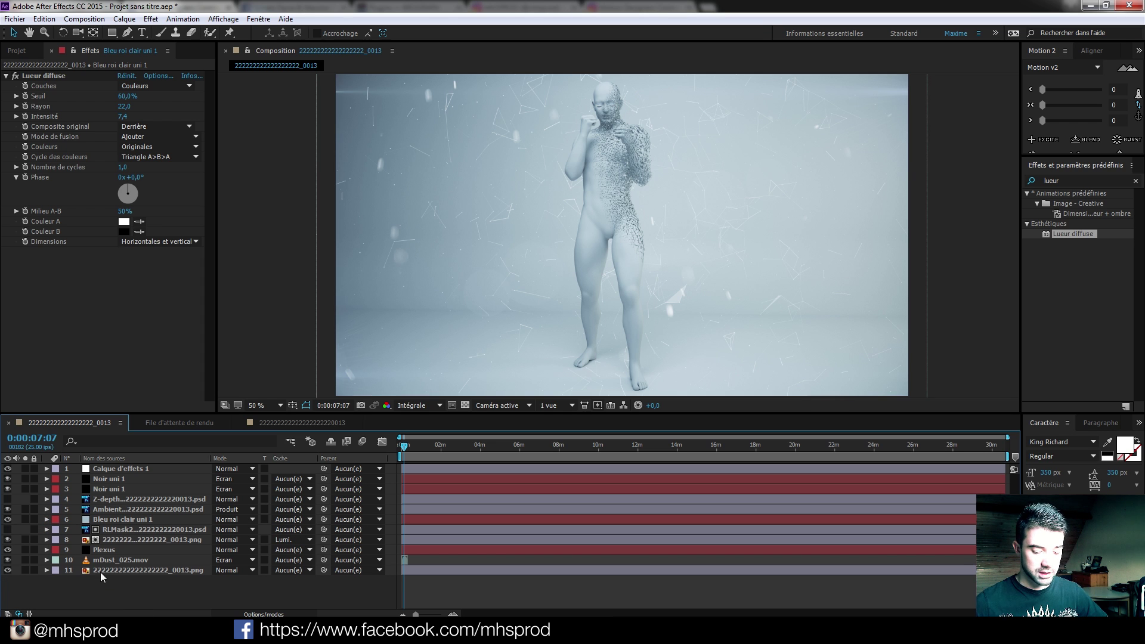
# Add a new adjustment layer above all layers and apply the Universe Stylize Carousel effect to it.
pyautogui.hotkey('ctrl', 'alt', 'y')
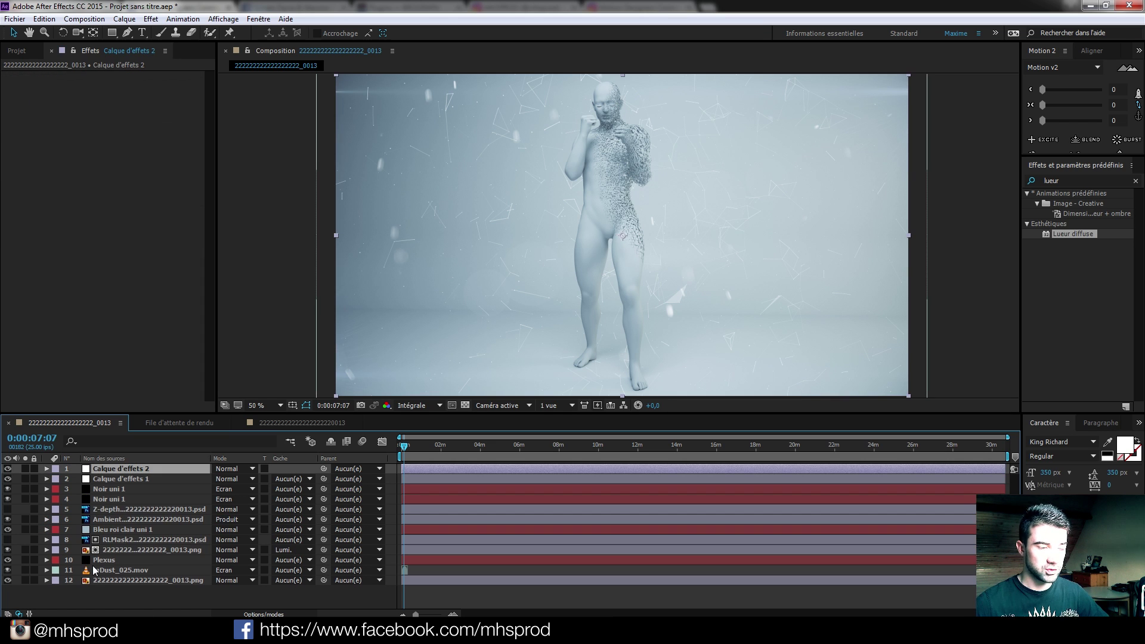
pyautogui.doubleClick(1086, 179)
pyautogui.write('univers')
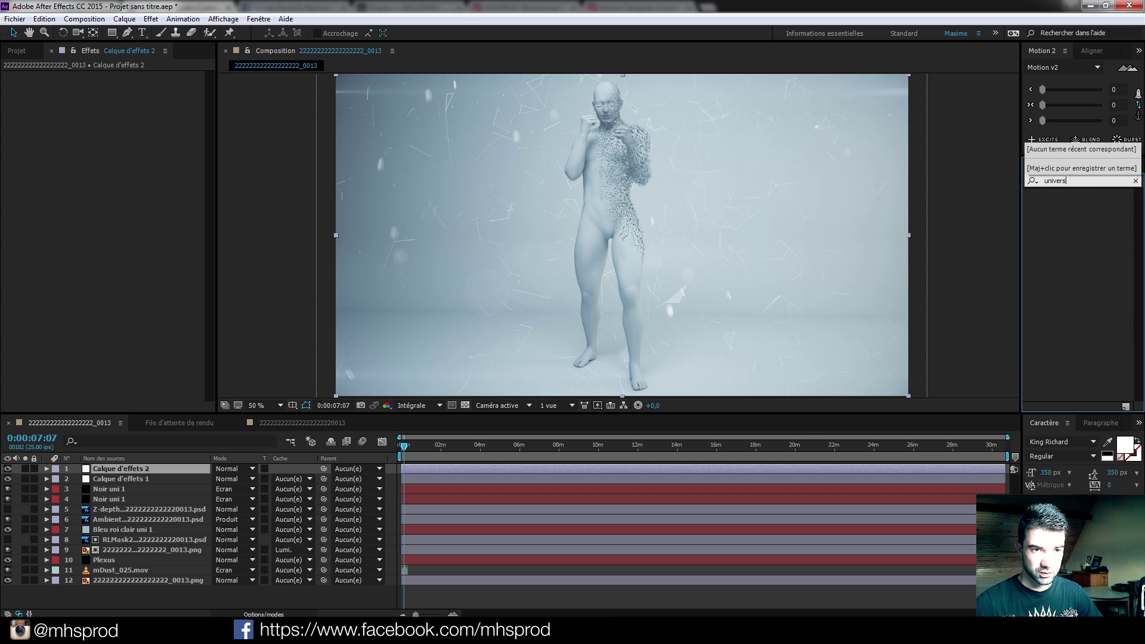
pyautogui.press('BackSpace')
pyautogui.press('BackSpace')
pyautogui.press('BackSpace')
pyautogui.press('BackSpace')
pyautogui.write('carou')
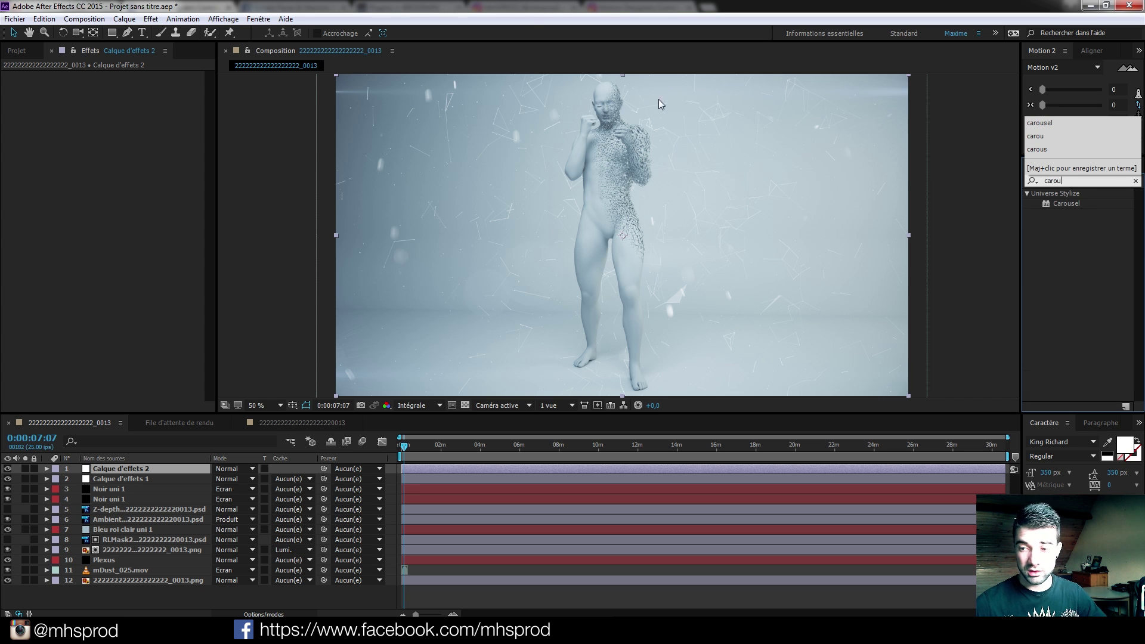
pyautogui.doubleClick(1064, 204)
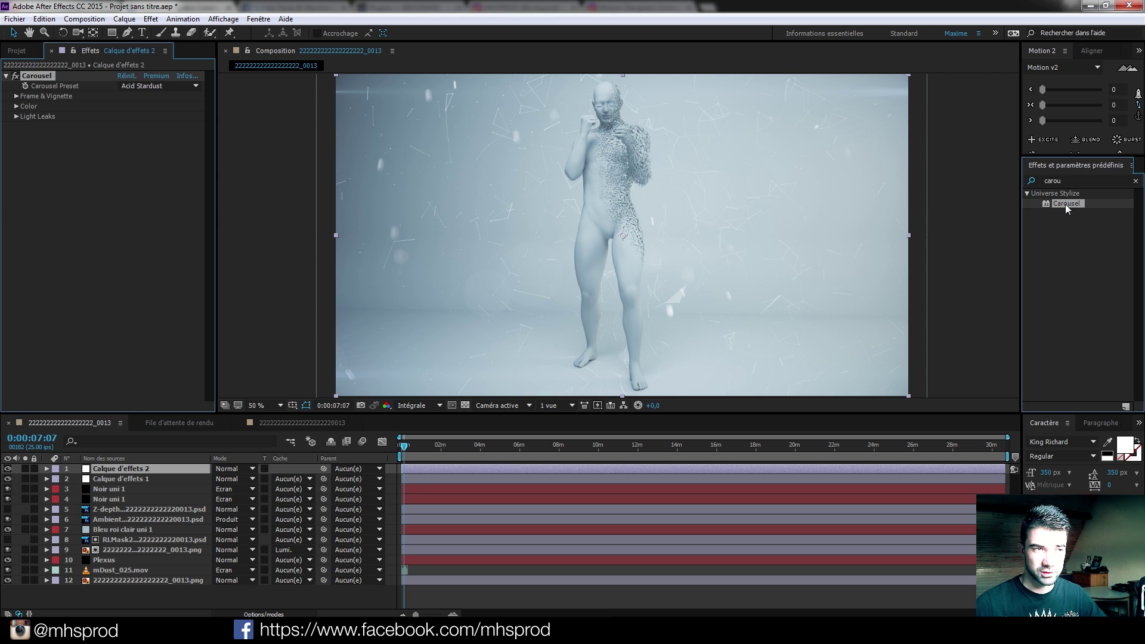
# Choose the Electric Vision preset for Carousel, set its frame style to None, and expand the color settings.
pyautogui.click(181, 86)
pyautogui.click(149, 107)
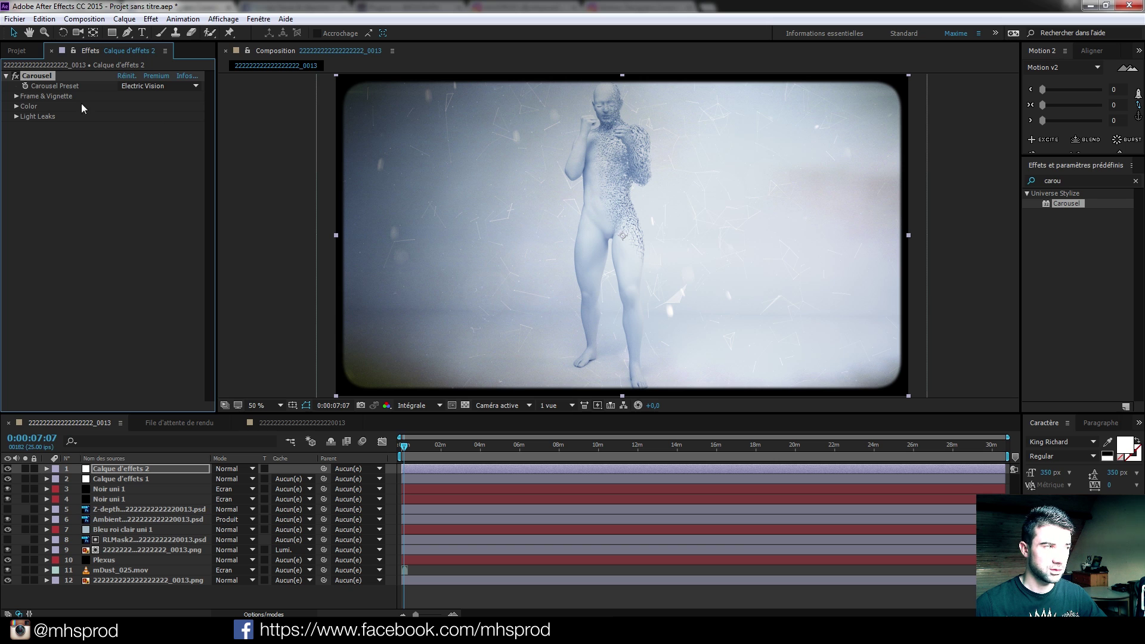
pyautogui.click(16, 96)
pyautogui.click(143, 106)
pyautogui.click(126, 116)
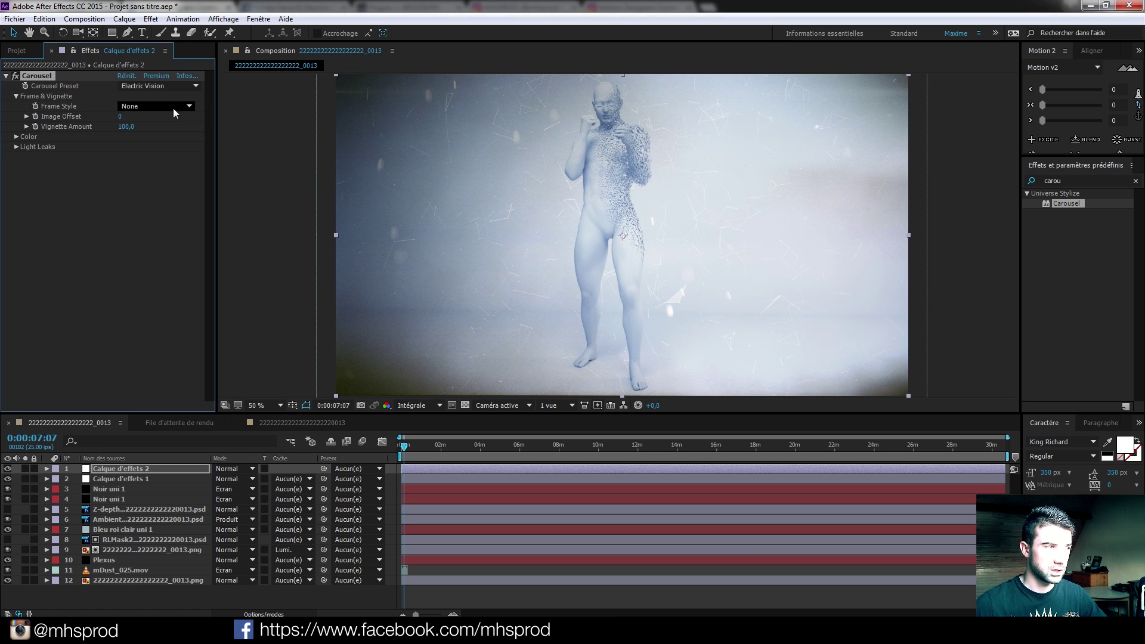
pyautogui.click(16, 136)
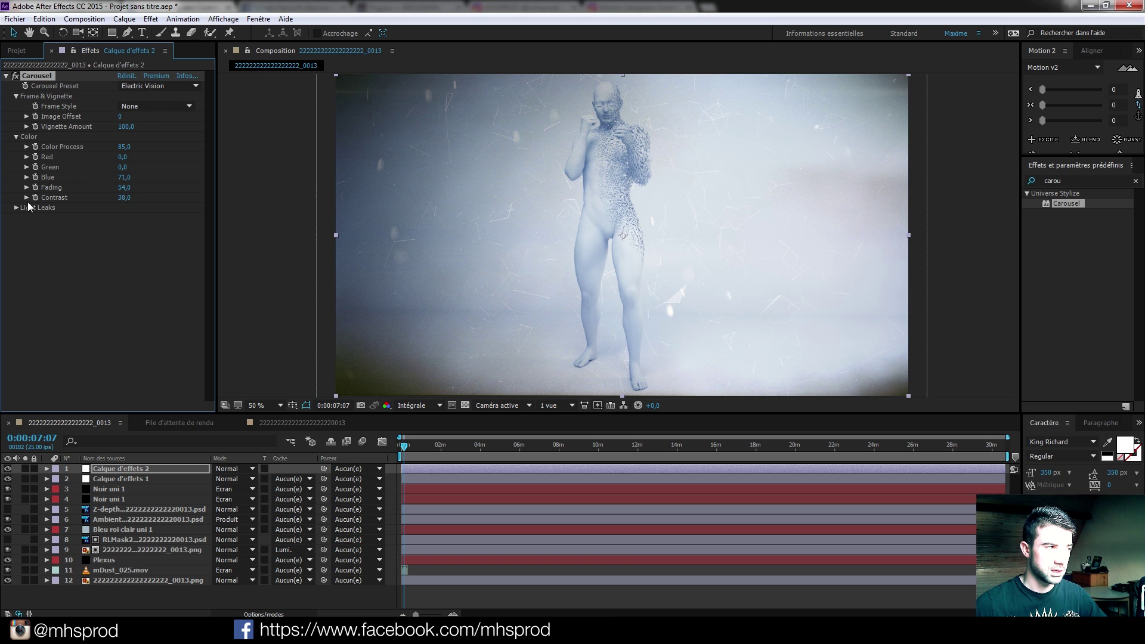
# Try 50% opacity on the Carousel adjustment layer, and settle on 35%.
pyautogui.click(122, 469)
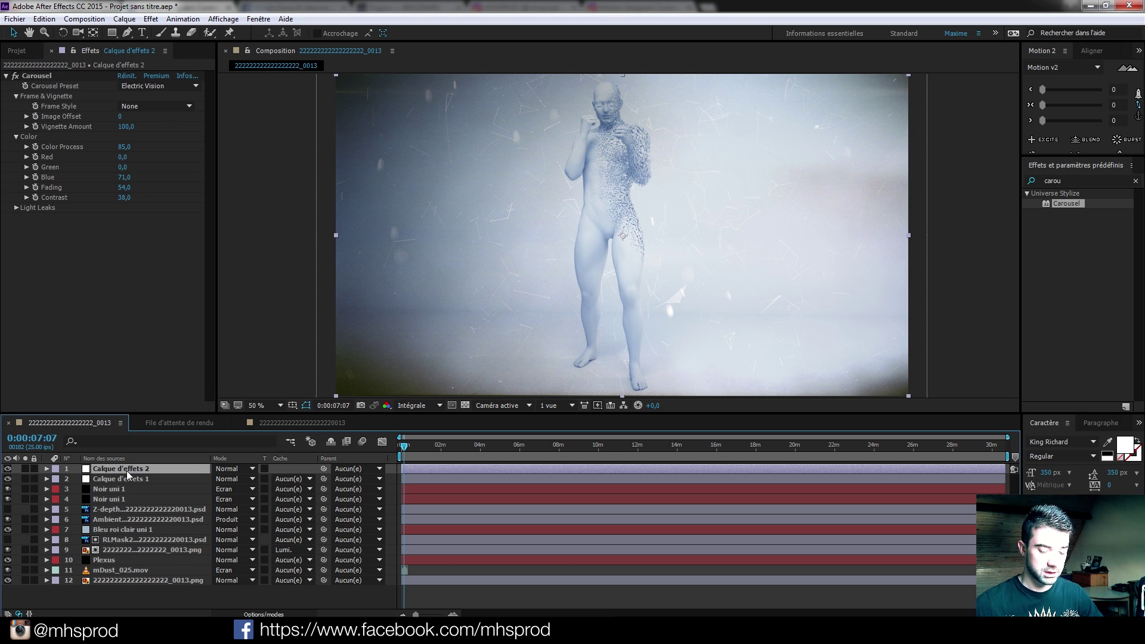
pyautogui.press('t')
pyautogui.click(220, 479)
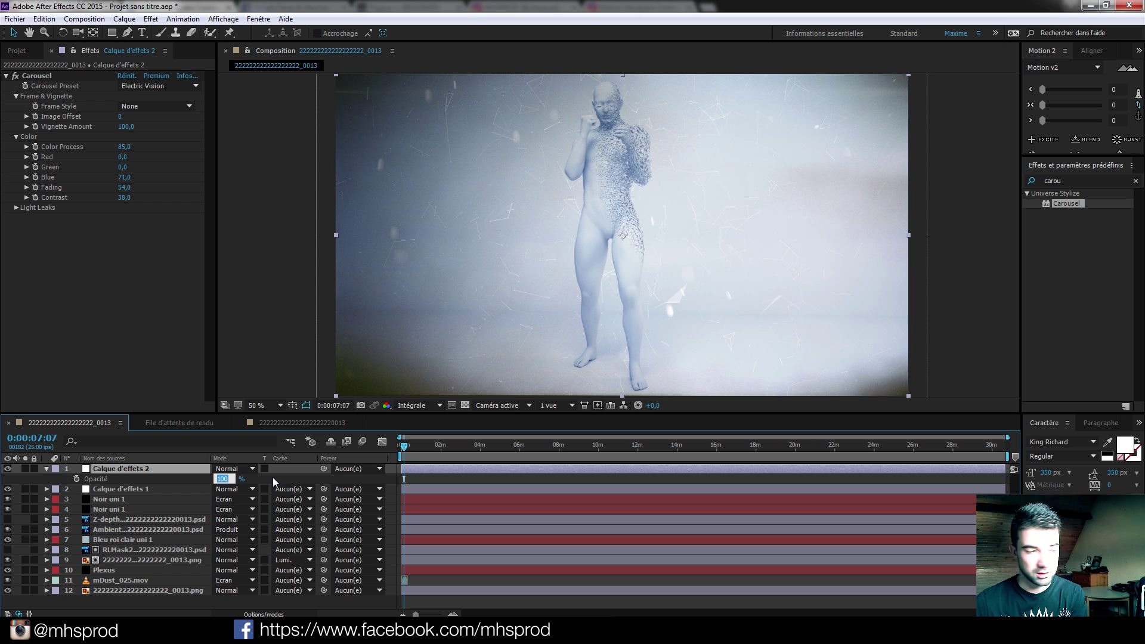
pyautogui.write('50')
pyautogui.press('Return')
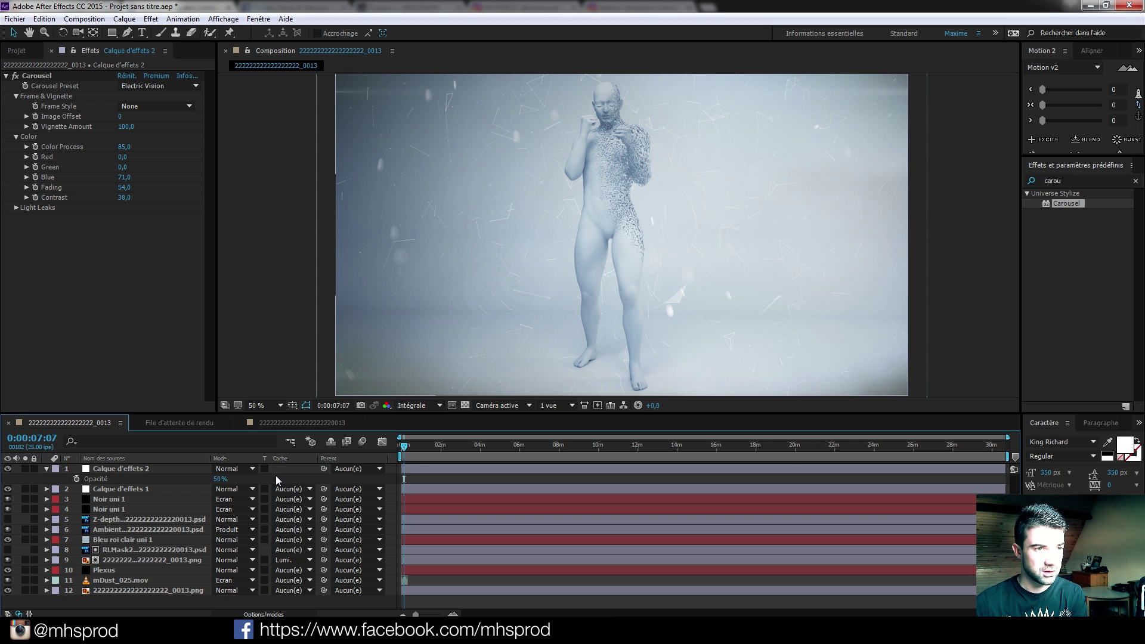
pyautogui.click(218, 480)
pyautogui.write('35')
pyautogui.press('Return')
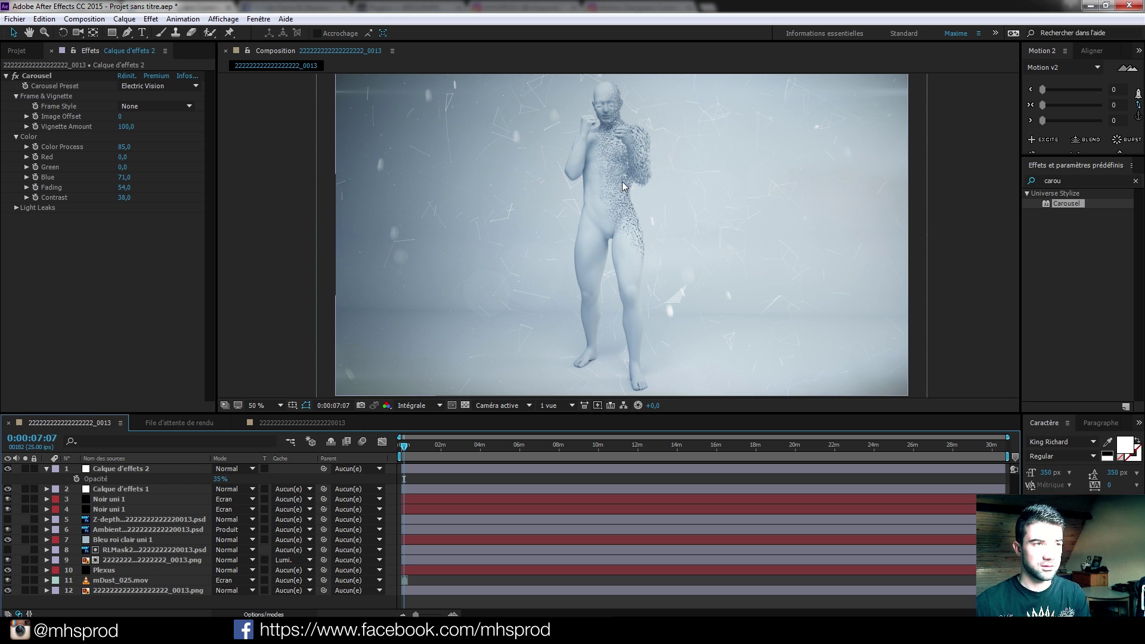
# Precompose all layers below the two adjustment layers into Précomp. 1, moving all attributes into the new composition.
pyautogui.scroll(2, 593, 136)
pyautogui.moveTo(628, 282); pyautogui.dragTo(620, 283)
pyautogui.moveTo(625, 177); pyautogui.dragTo(605, 220)
pyautogui.scroll(1, 614, 184)
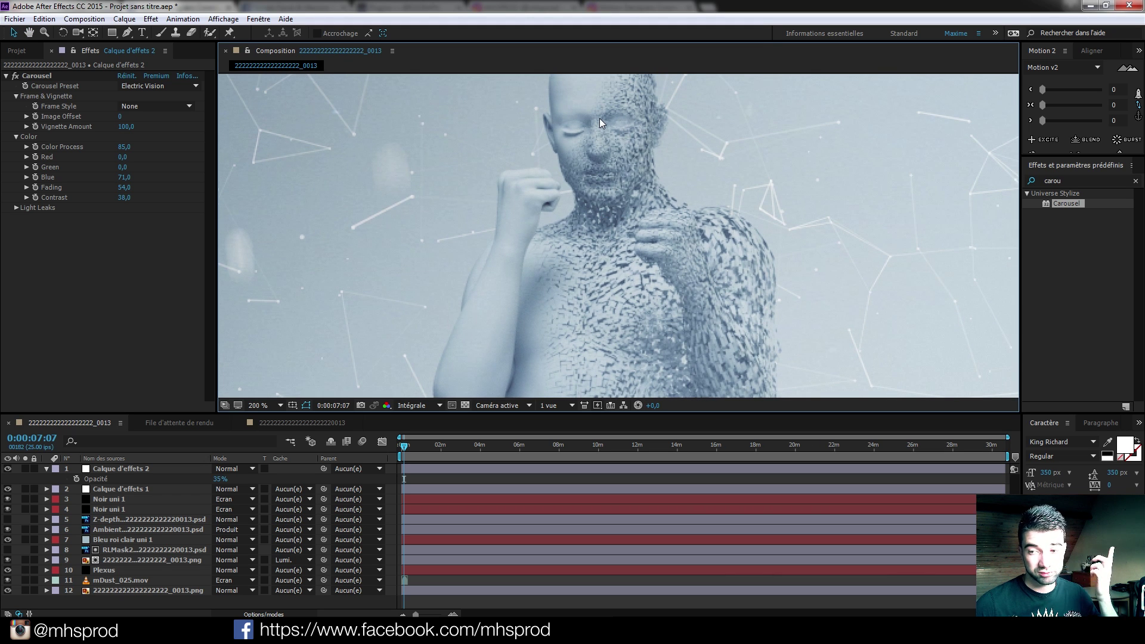
pyautogui.scroll(-4, 622, 212)
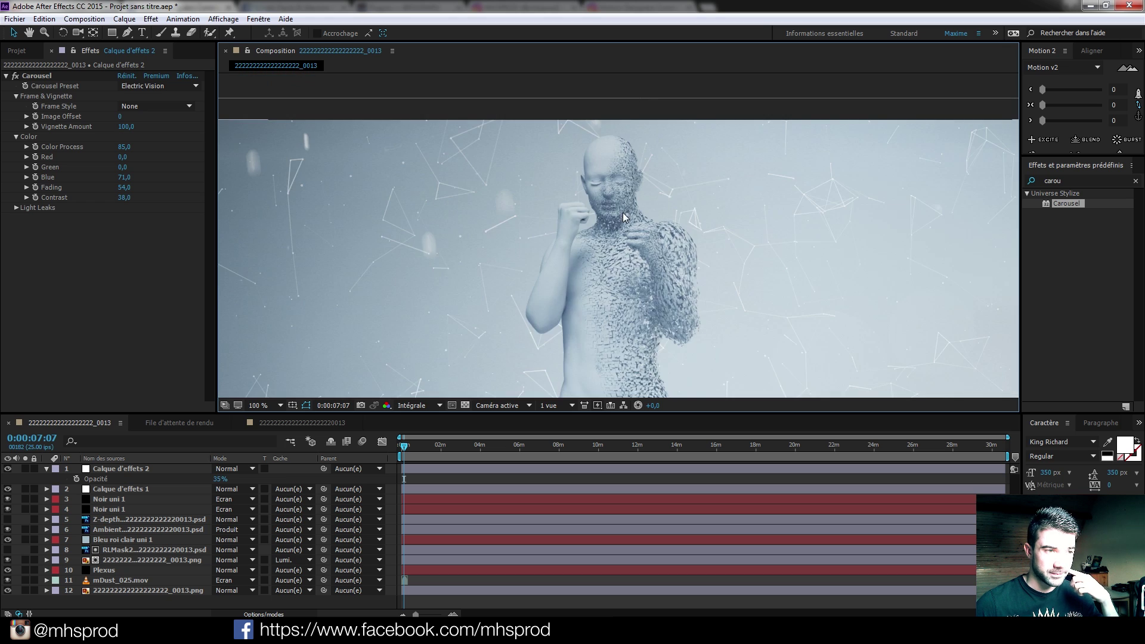
pyautogui.moveTo(606, 291); pyautogui.dragTo(586, 178)
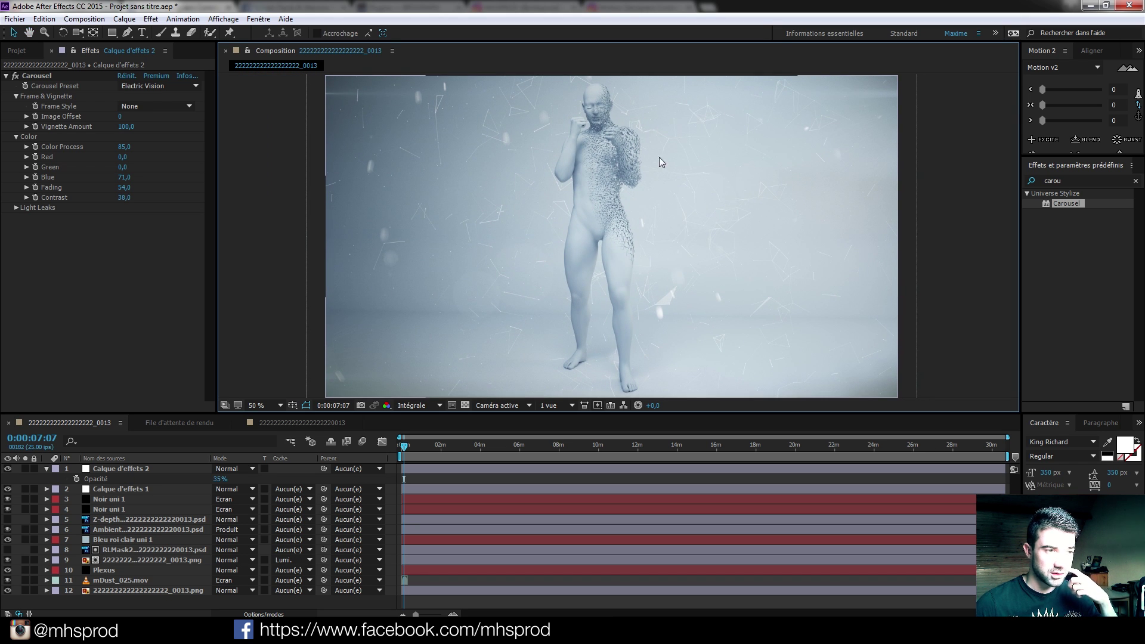
pyautogui.moveTo(120, 598); pyautogui.dragTo(105, 499)
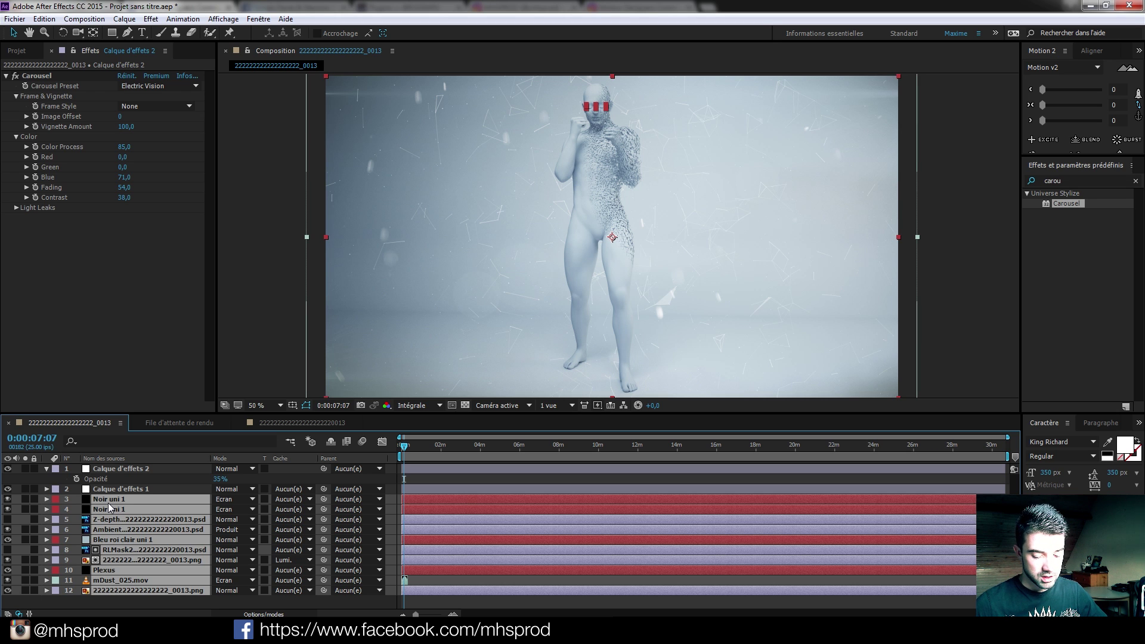
pyautogui.hotkey('ctrl', 'shift', 'c')
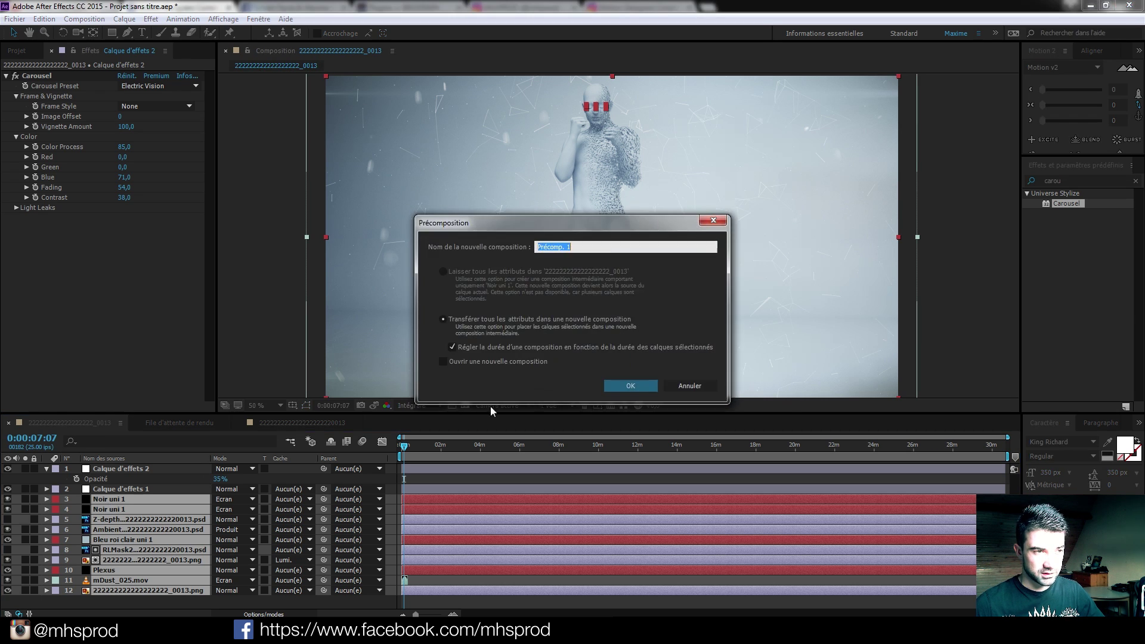
pyautogui.click(630, 385)
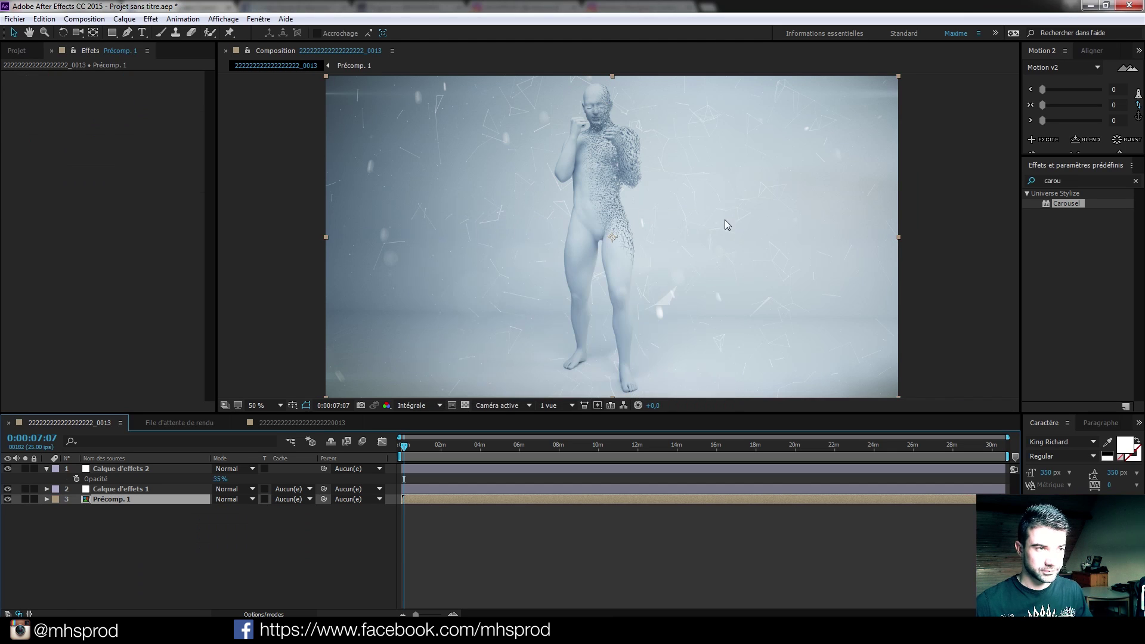
# Enlarge the Précomp. 1 layer slightly and shift it to the right, keeping the whole frame covered.
pyautogui.scroll(-2, 840, 328)
pyautogui.moveTo(758, 317); pyautogui.dragTo(764, 323)
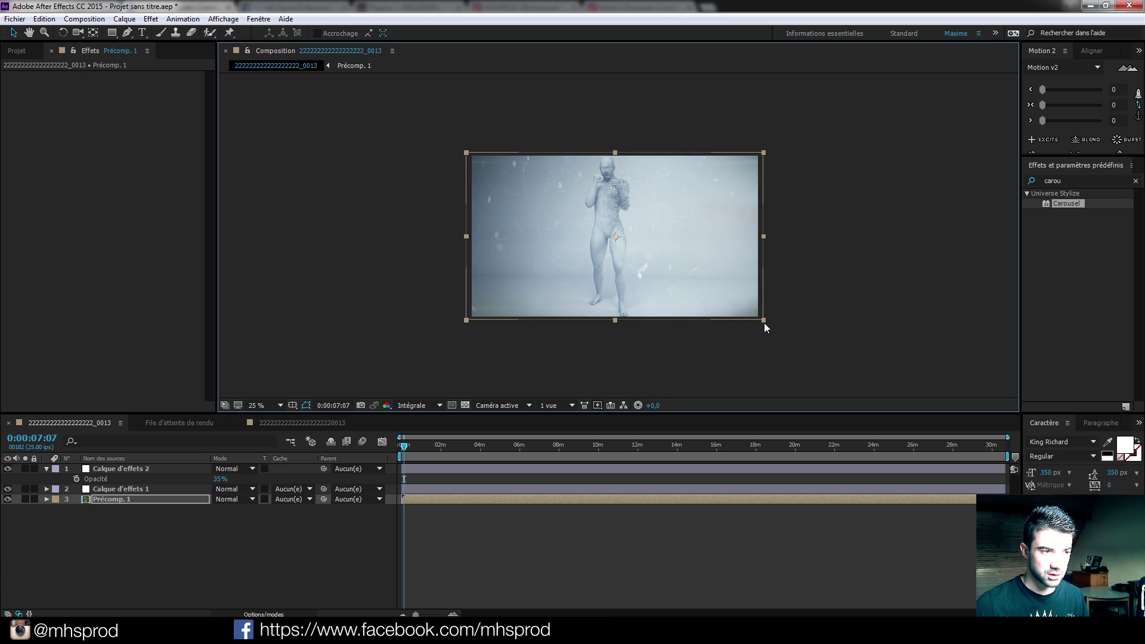
pyautogui.moveTo(700, 231); pyautogui.dragTo(707, 229)
pyautogui.moveTo(767, 320); pyautogui.dragTo(770, 322)
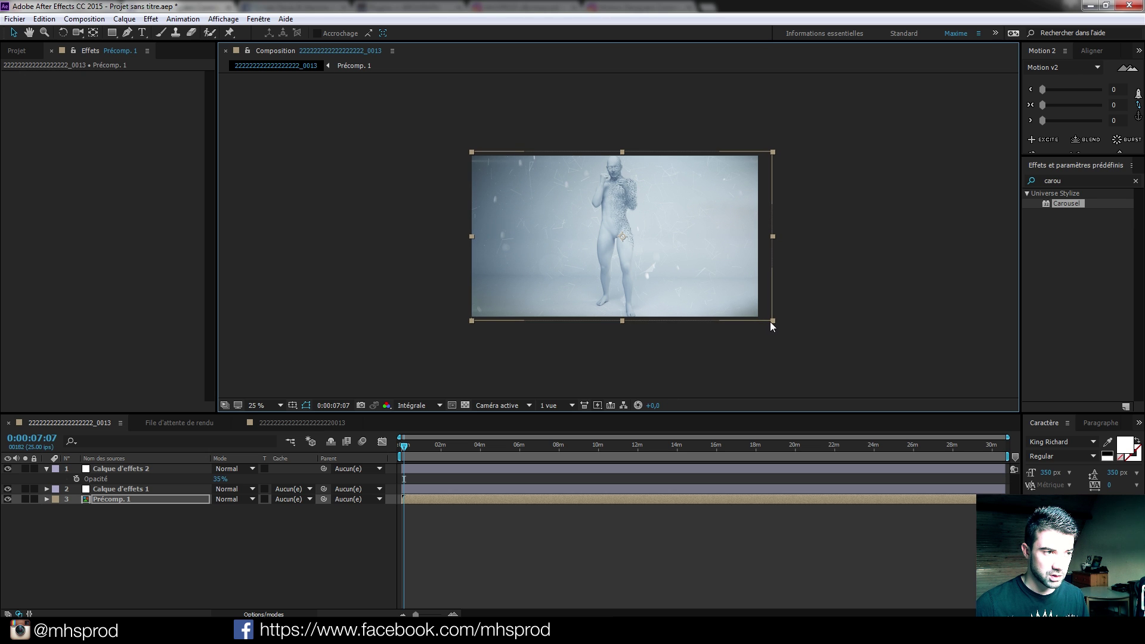
pyautogui.moveTo(678, 157); pyautogui.dragTo(628, 195)
pyautogui.scroll(2, 628, 201)
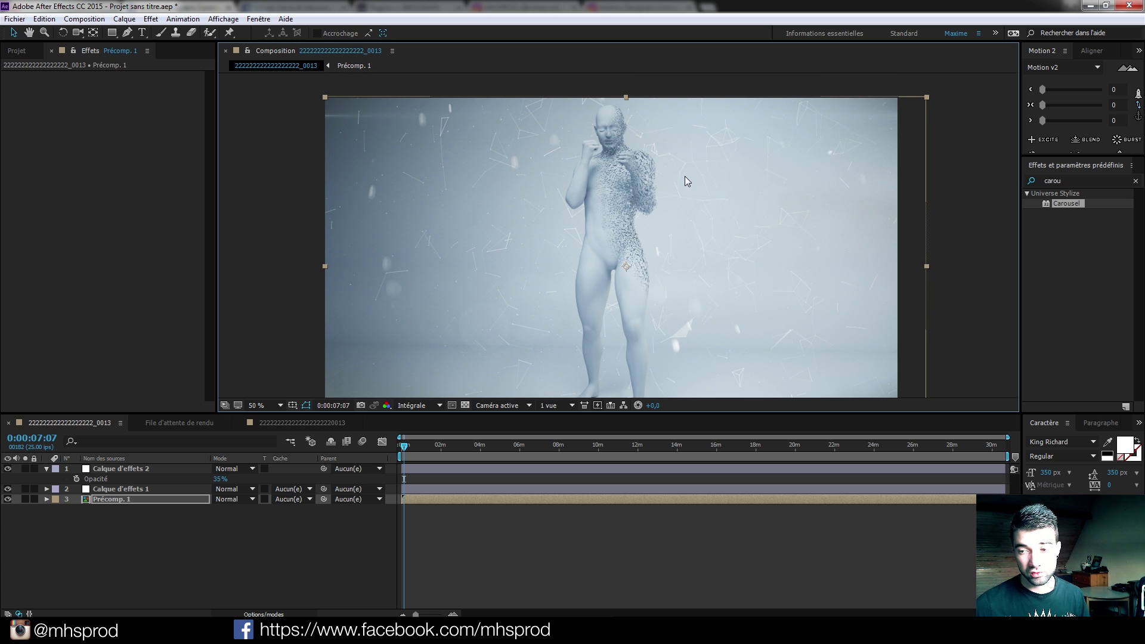
pyautogui.click(989, 194)
pyautogui.moveTo(610, 295); pyautogui.dragTo(608, 273, button='middle')
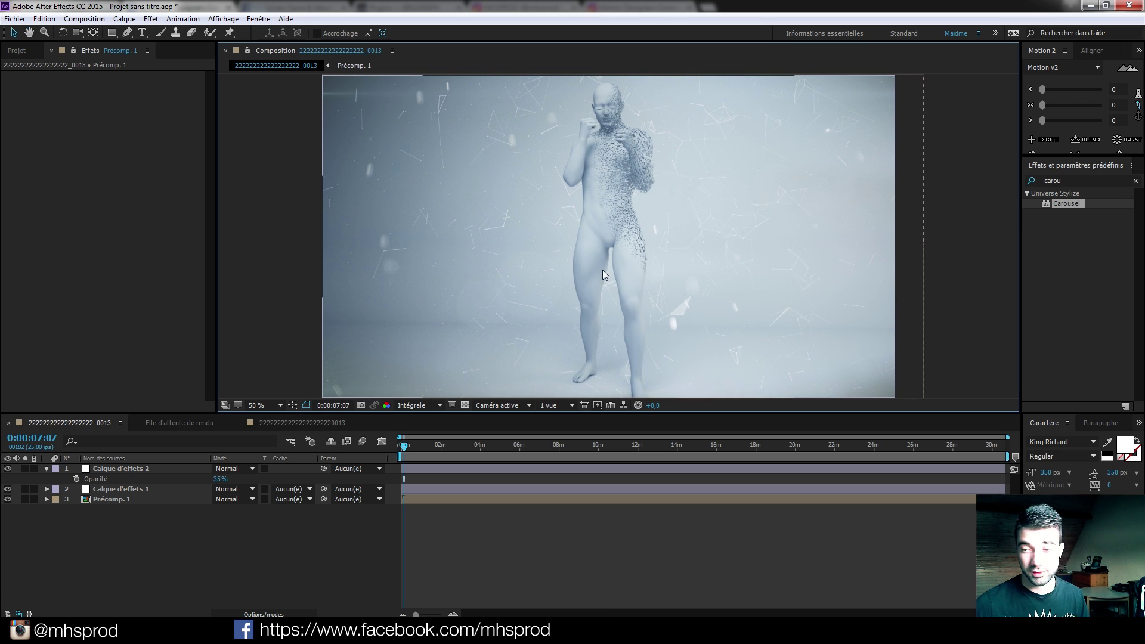
# Switch to the browser, open the newest post on the mhsprod Instagram profile, and compare it with the After Effects composition.
pyautogui.click(115, 630)
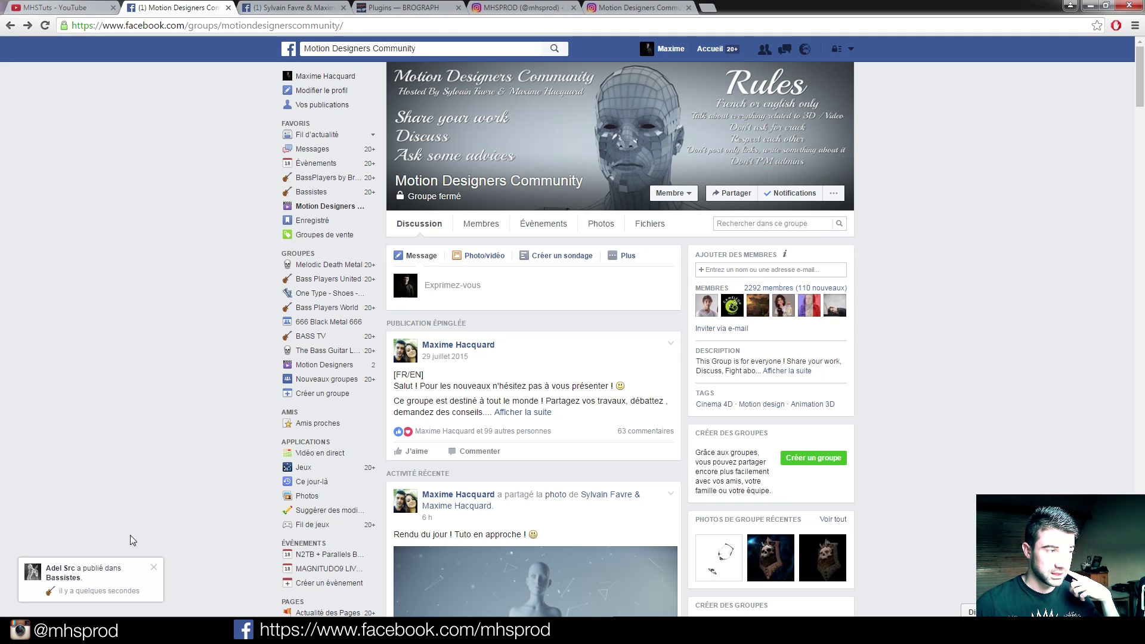
pyautogui.click(84, 7)
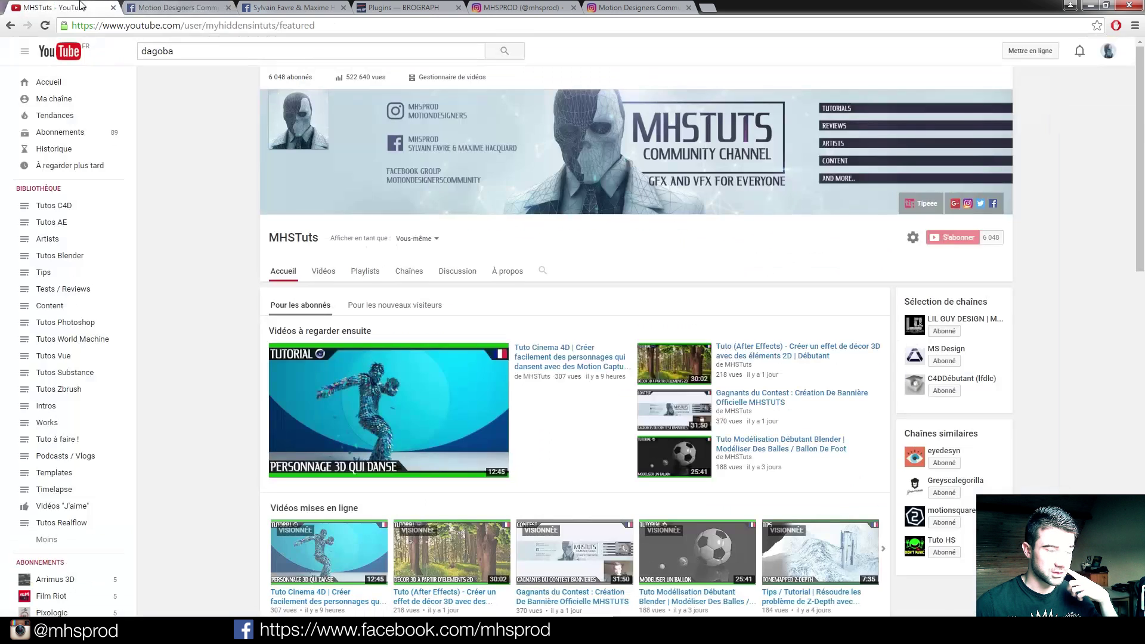
pyautogui.click(556, 13)
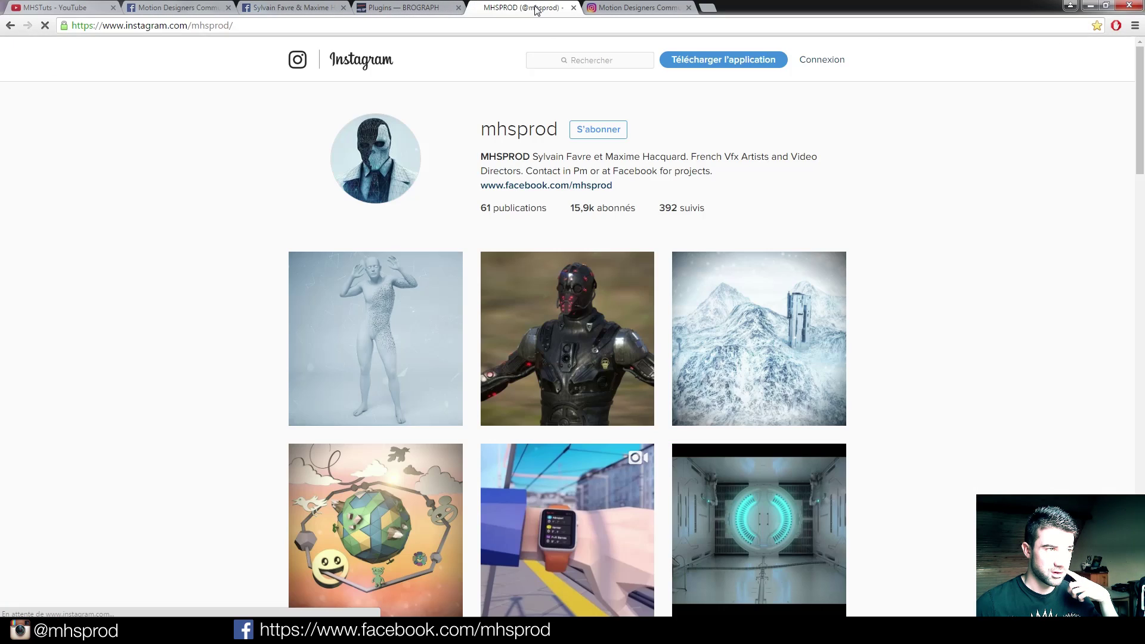
pyautogui.click(396, 329)
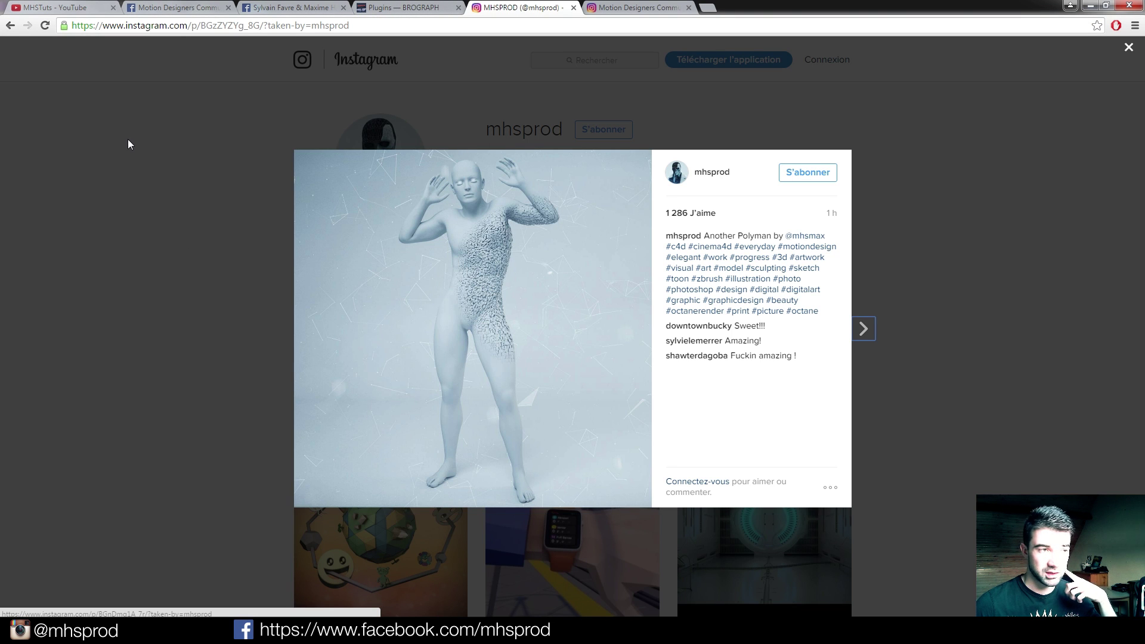
pyautogui.hotkey('alt', 'Tab')
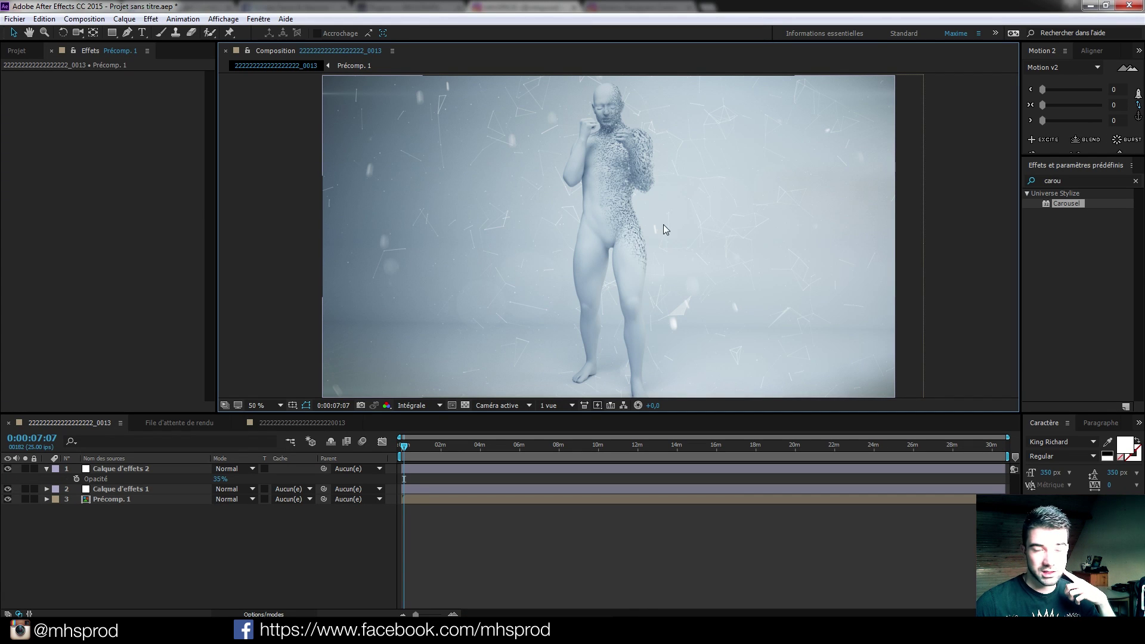
pyautogui.scroll(-2, 635, 190)
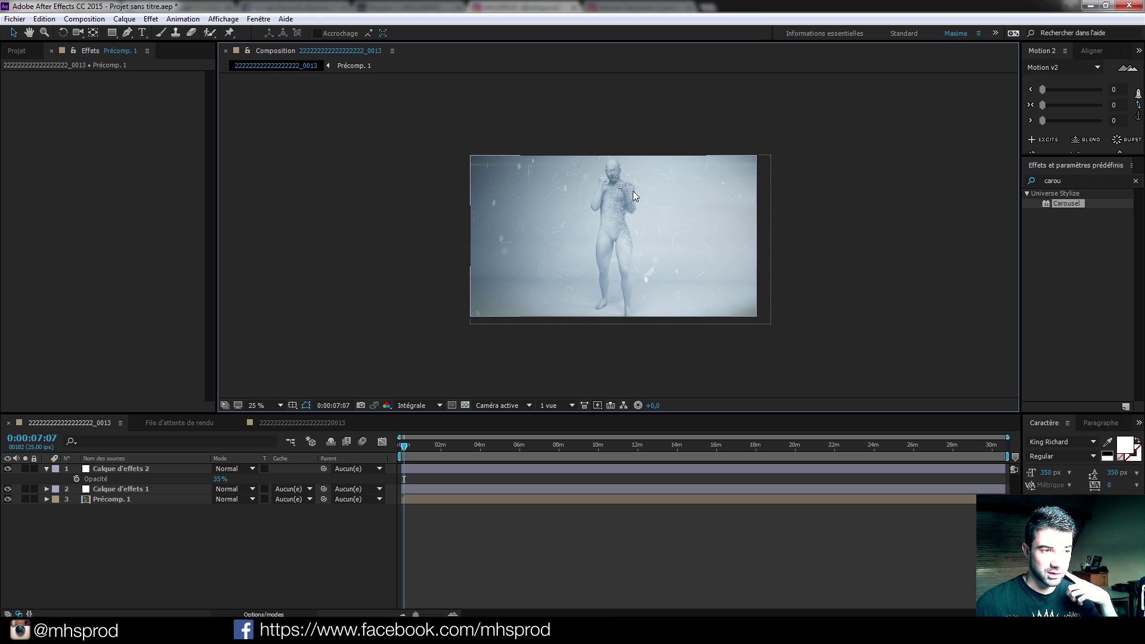
pyautogui.scroll(2, 633, 251)
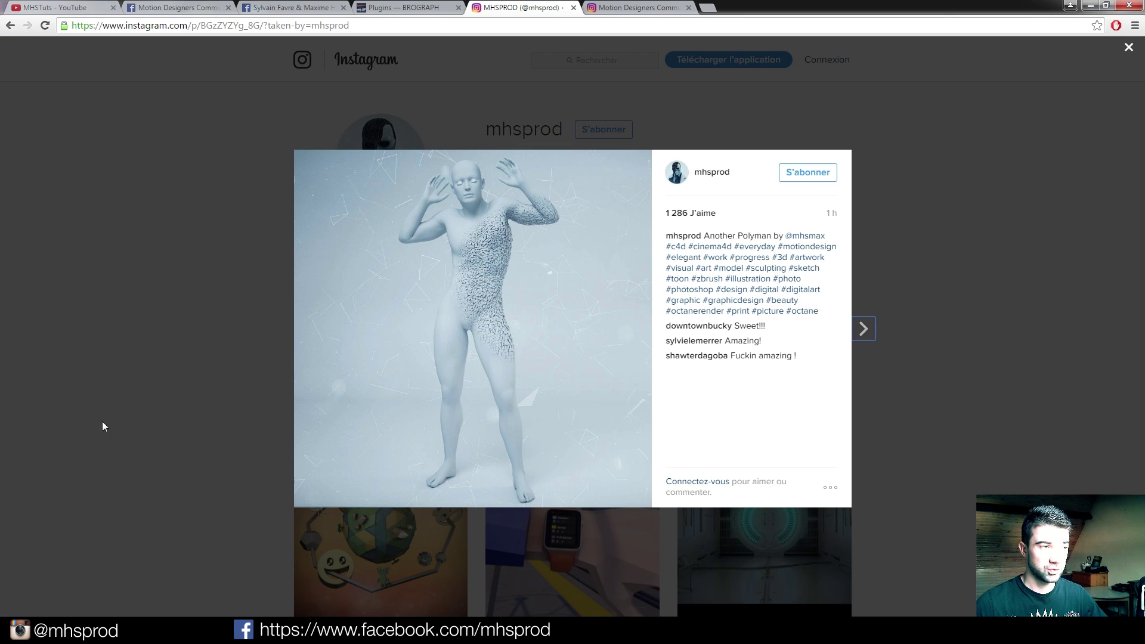
# Switch to the browser and browse the mhsprod and motiondesigners Instagram galleries, loading more posts on the latter.
pyautogui.click(186, 48)
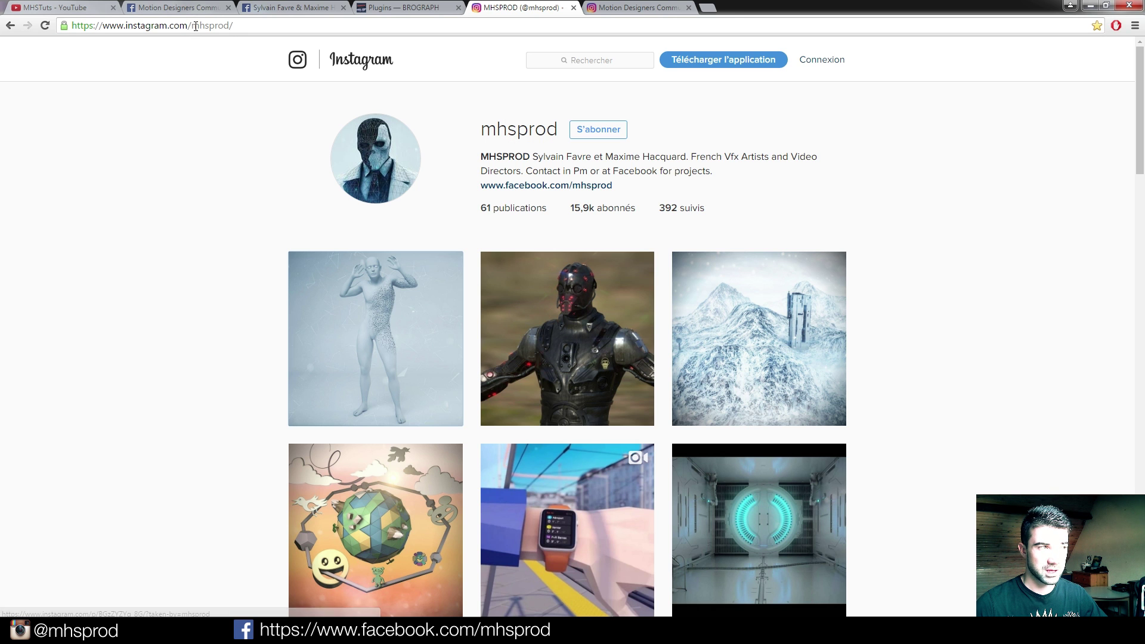
pyautogui.scroll(-3, 769, 337)
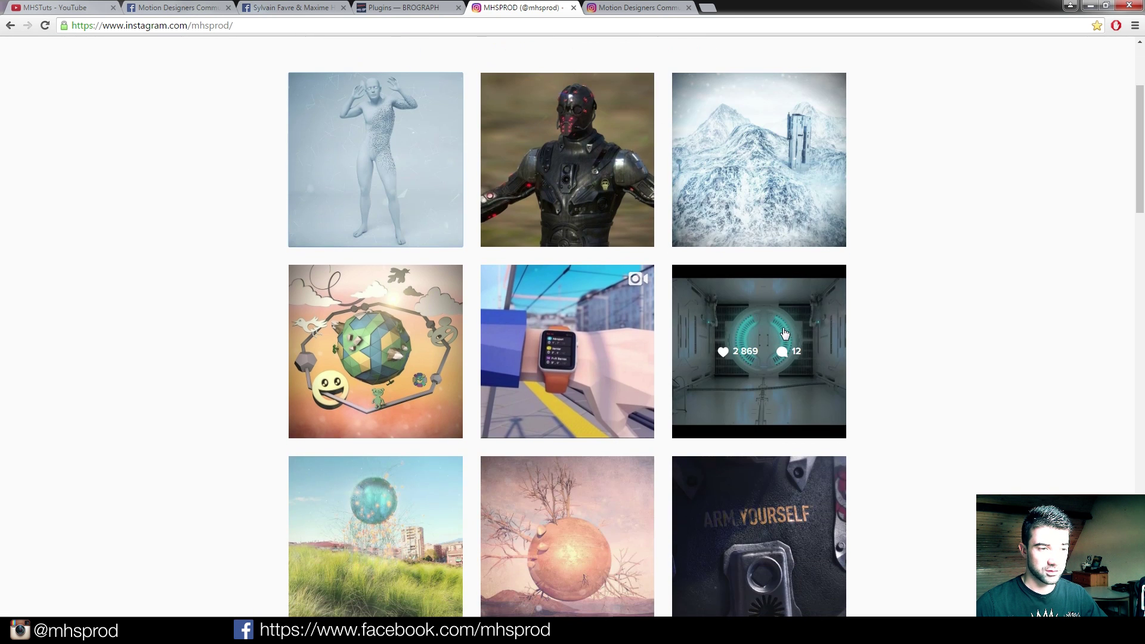
pyautogui.scroll(-3, 370, 339)
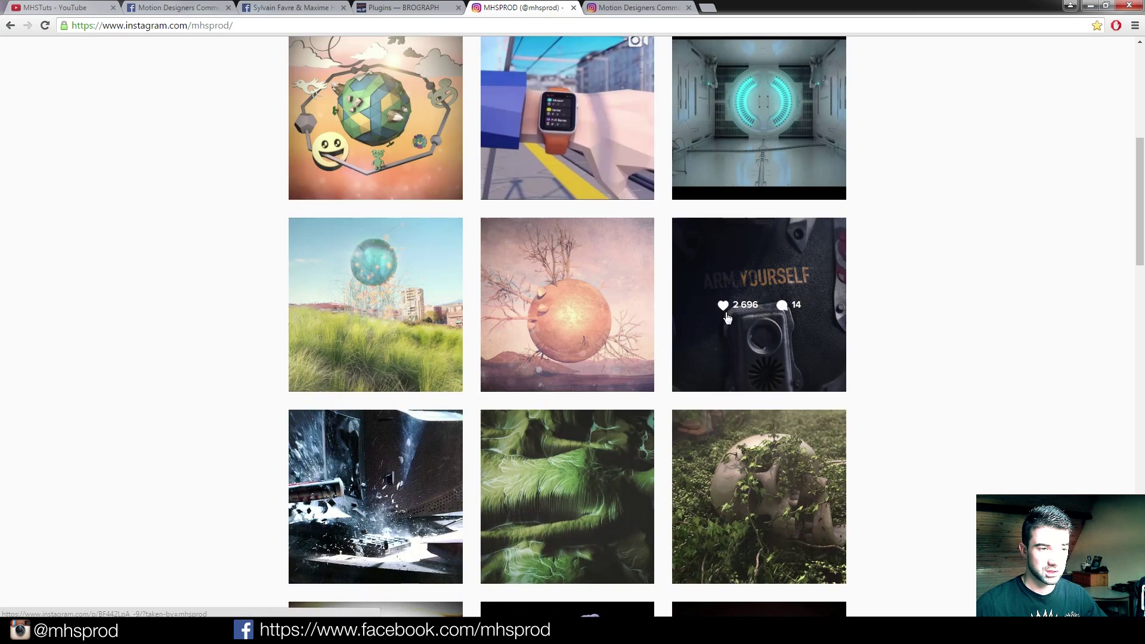
pyautogui.scroll(-3, 813, 390)
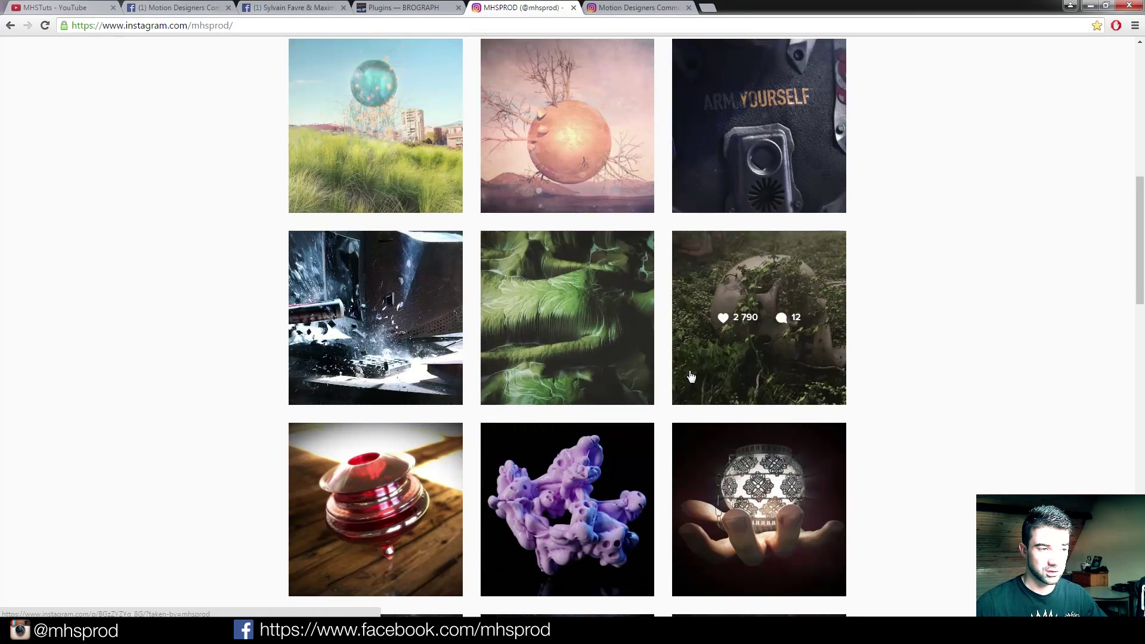
pyautogui.click(593, 13)
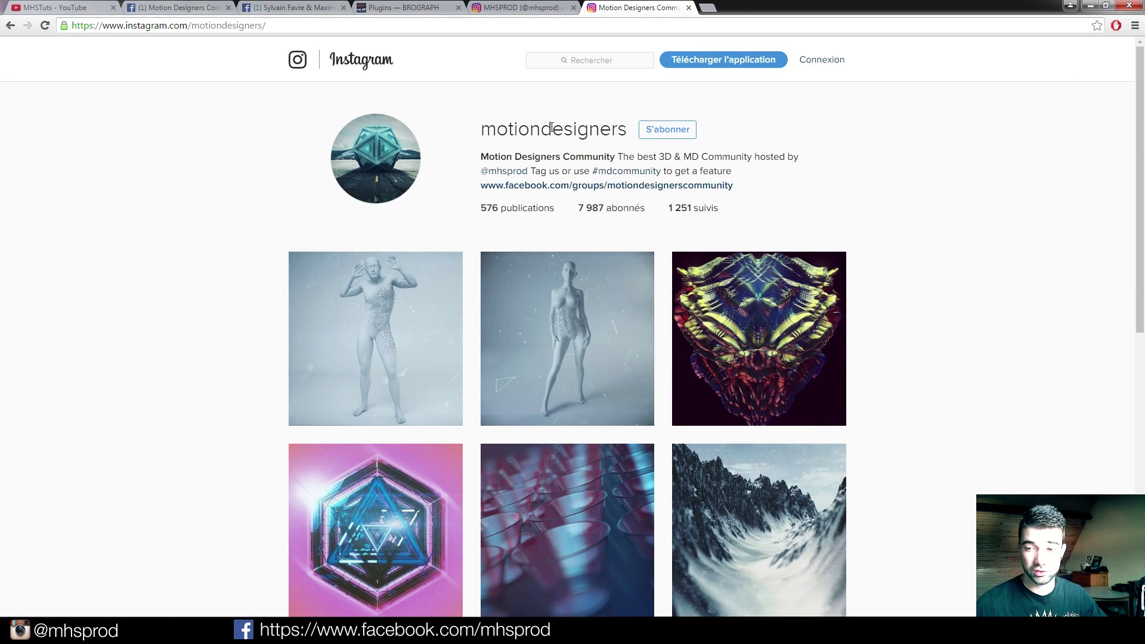
pyautogui.scroll(-10, 125, 215)
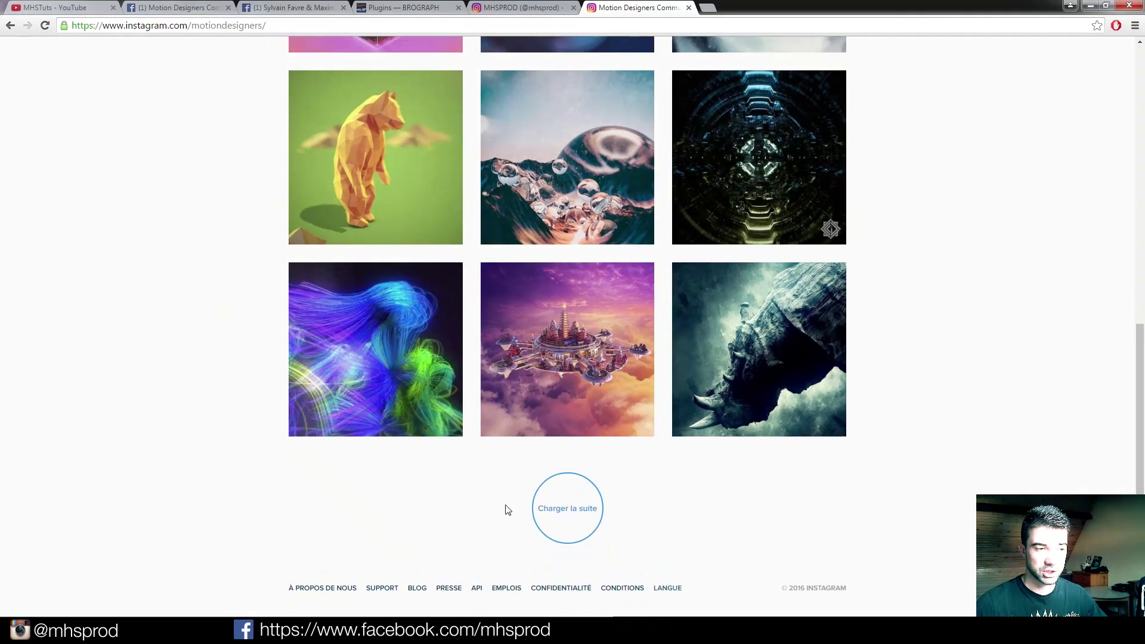
pyautogui.click(542, 504)
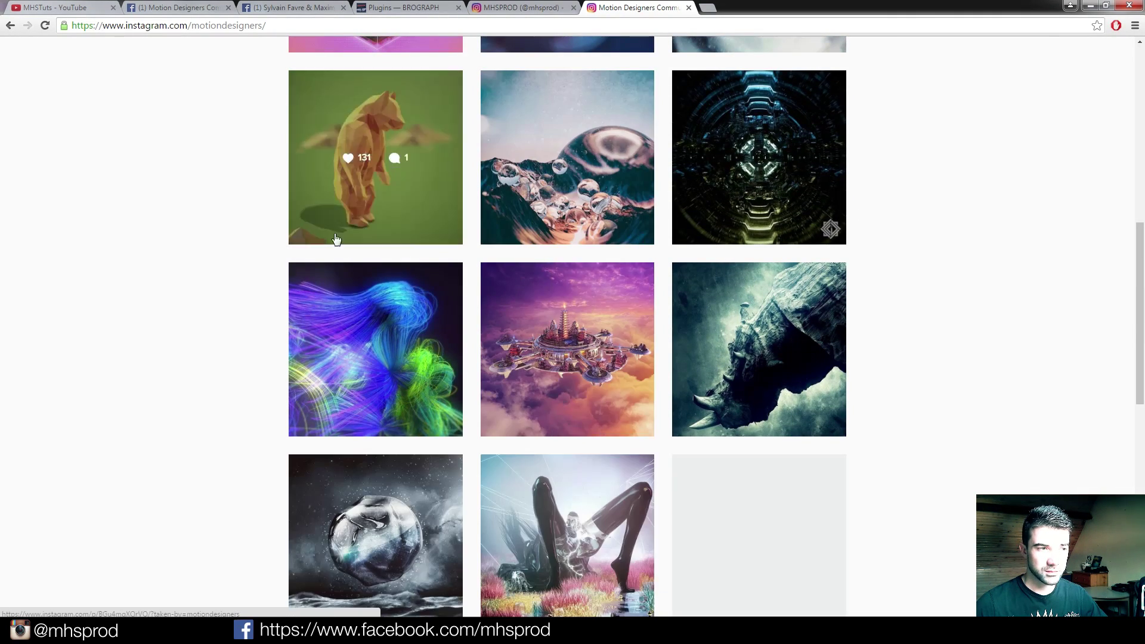
# Open the #mdcommunity hashtag page from the motiondesigners Instagram profile and browse its top and most recent posts.
pyautogui.scroll(-4, 712, 471)
pyautogui.scroll(14, 713, 471)
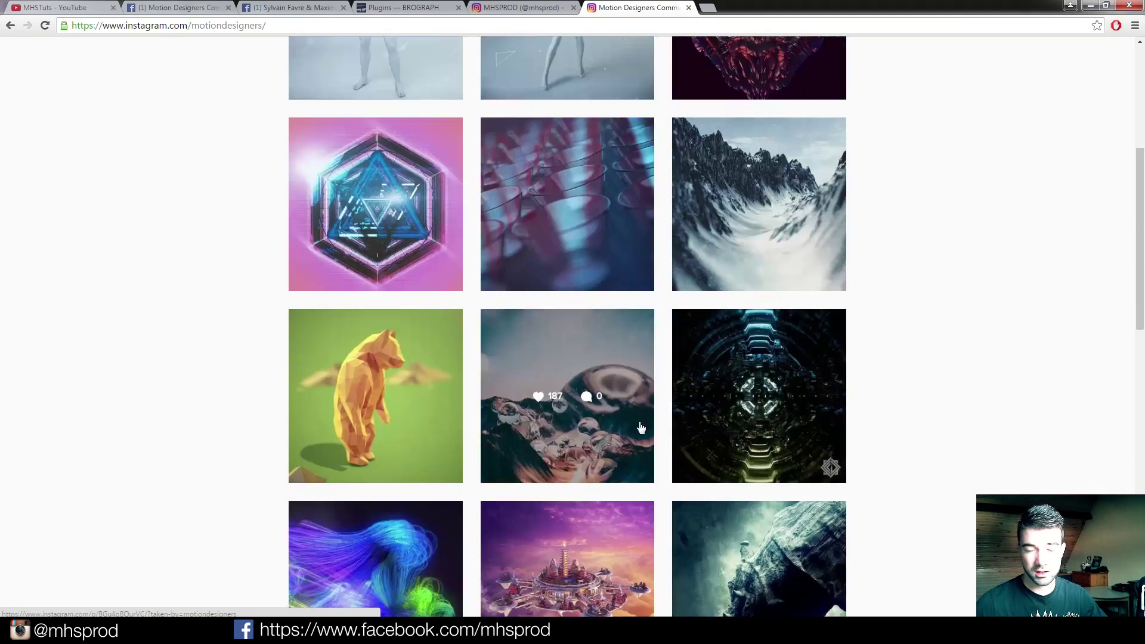
pyautogui.click(625, 177)
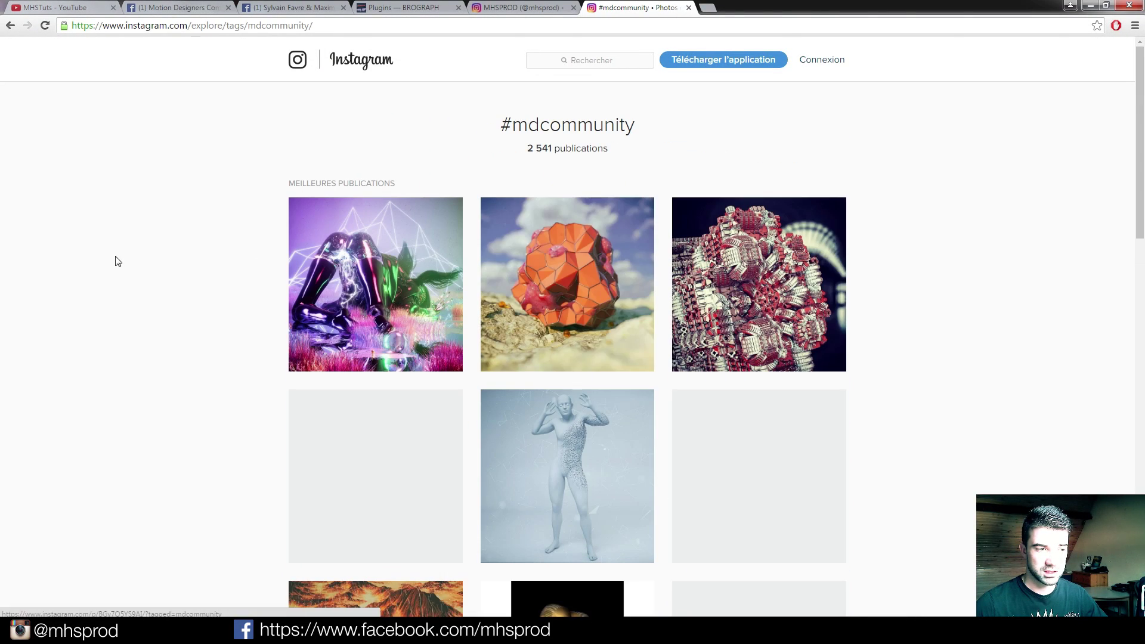
pyautogui.scroll(-2, 138, 254)
pyautogui.scroll(-4, 138, 254)
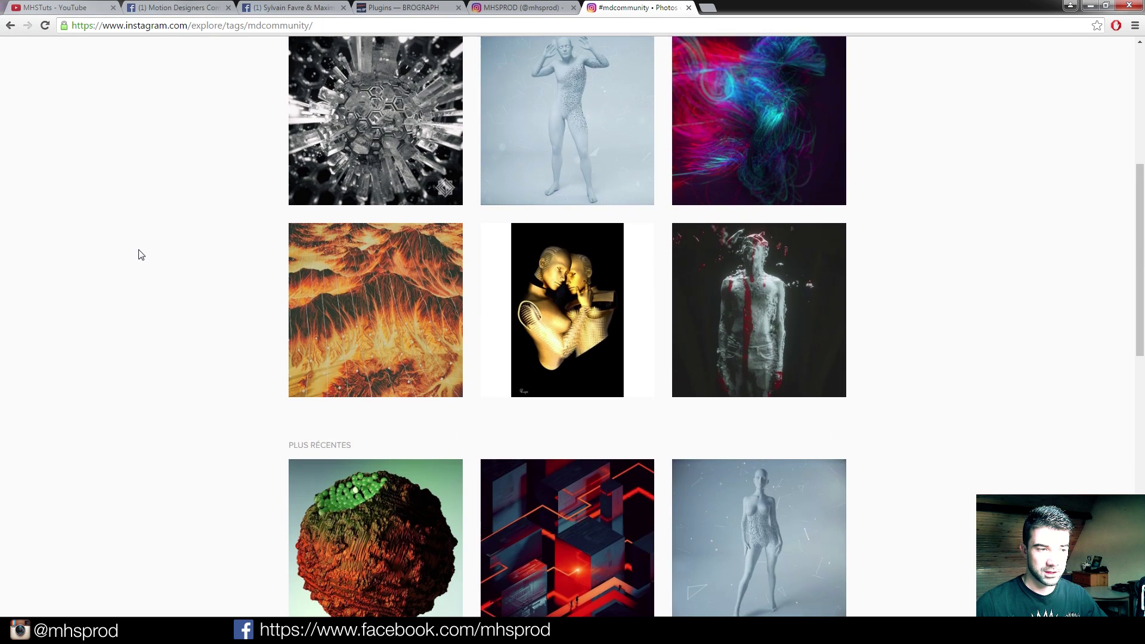
pyautogui.scroll(-5, 884, 298)
pyautogui.scroll(-6, 900, 310)
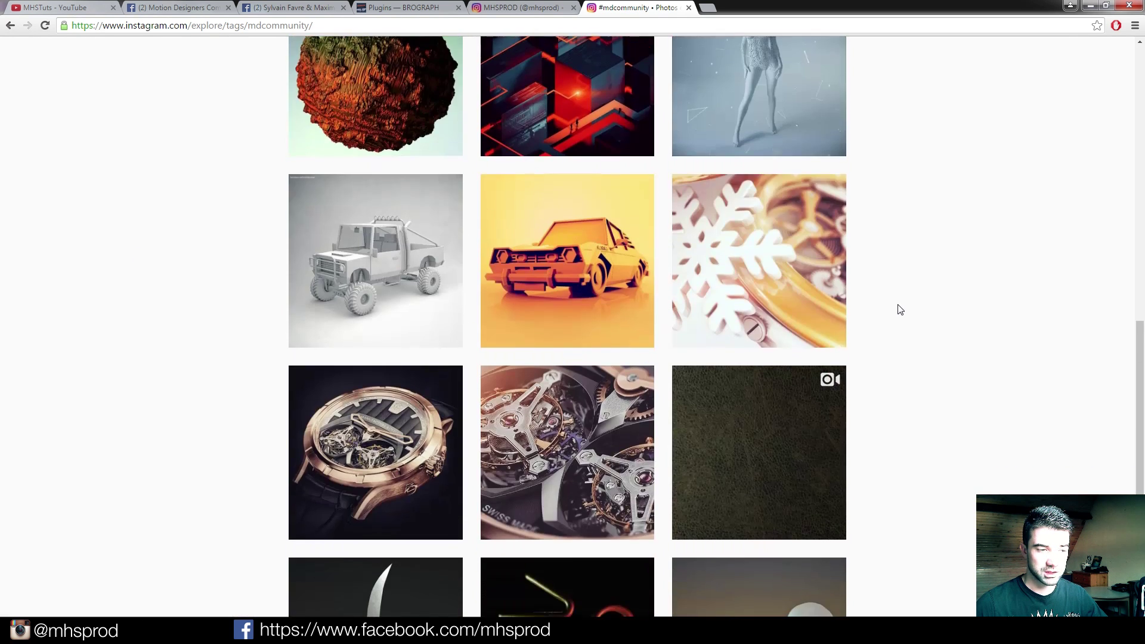
# View the close-up post of the watch mechanism among the recent #mdcommunity posts and close it again.
pyautogui.scroll(2, 897, 309)
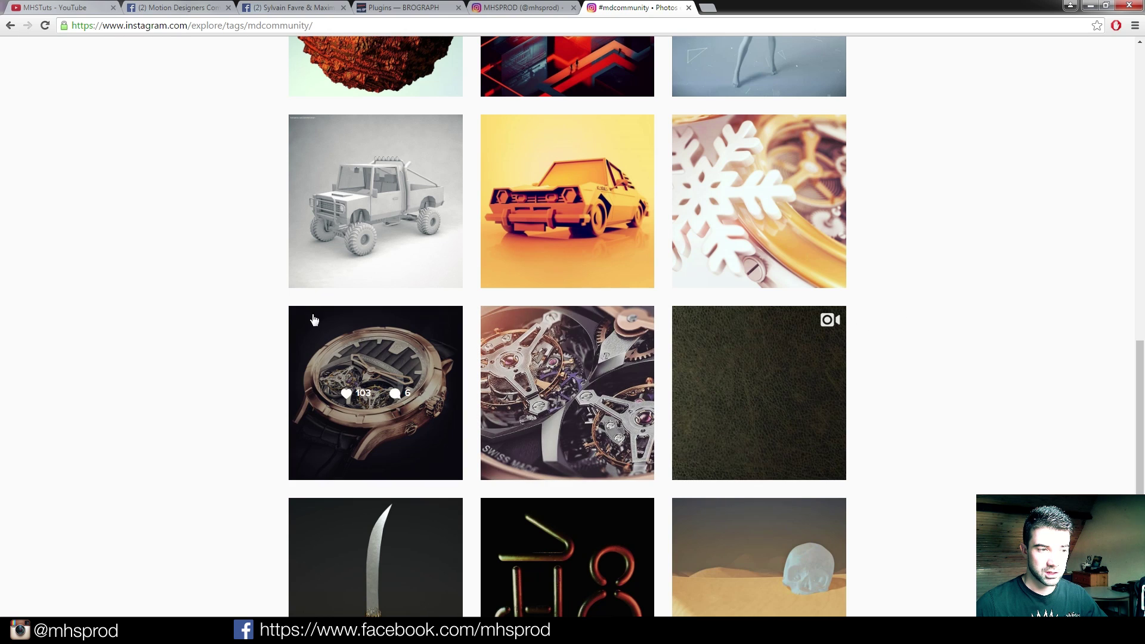
pyautogui.click(516, 348)
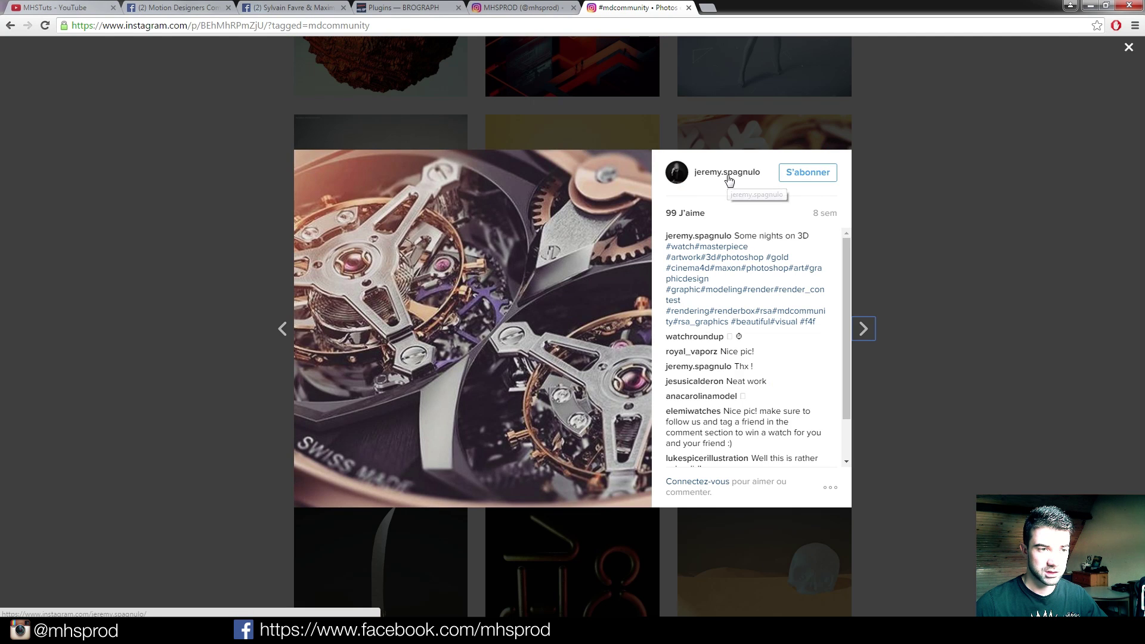
pyautogui.click(99, 238)
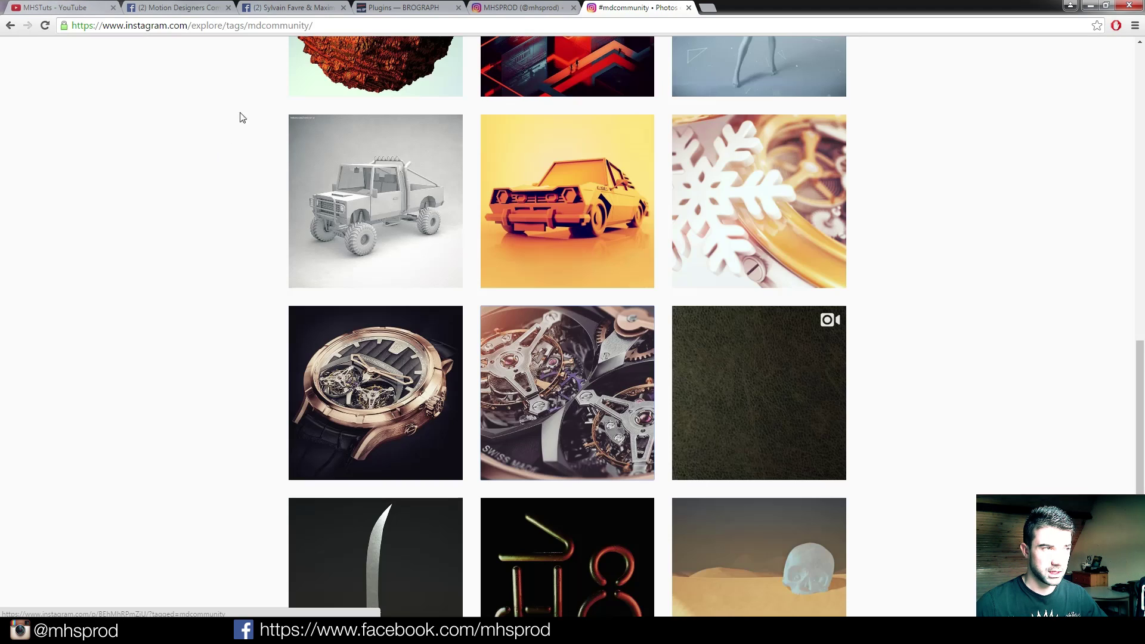
# Show the mhsprod Facebook page and look through its timeline of renders, room scenes and shoot photos.
pyautogui.click(279, 8)
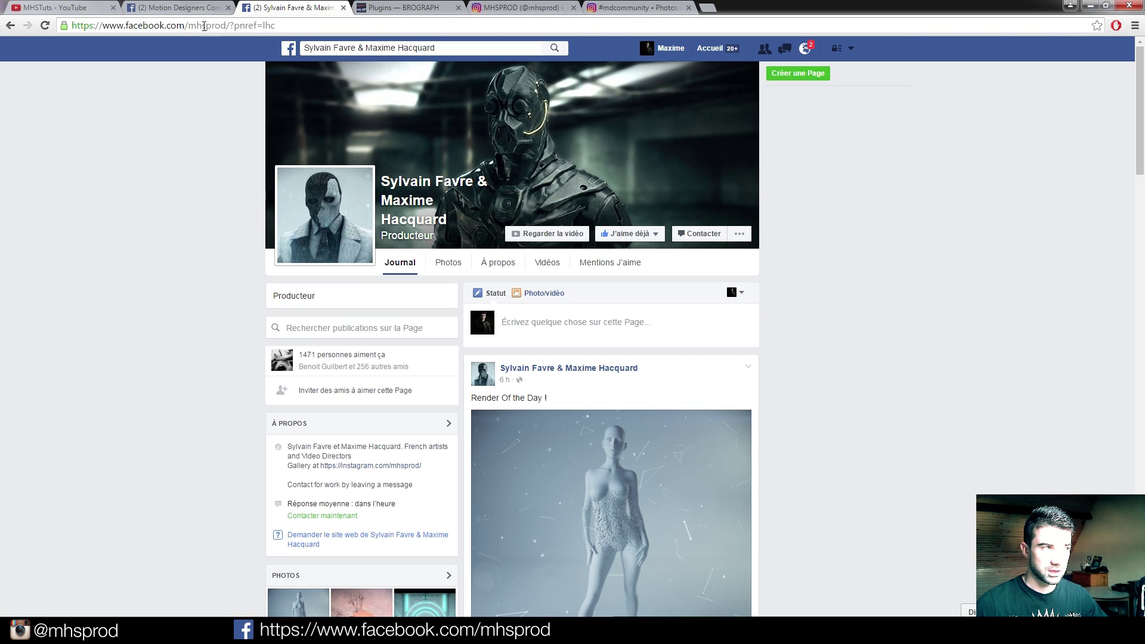
pyautogui.scroll(-8, 782, 307)
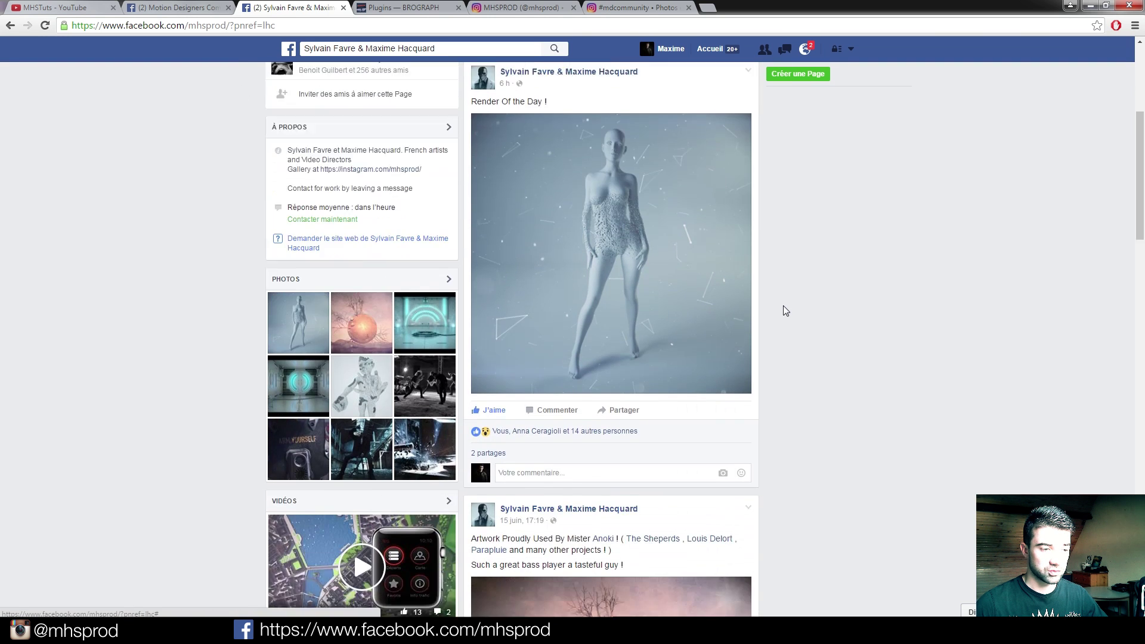
pyautogui.scroll(-14, 781, 306)
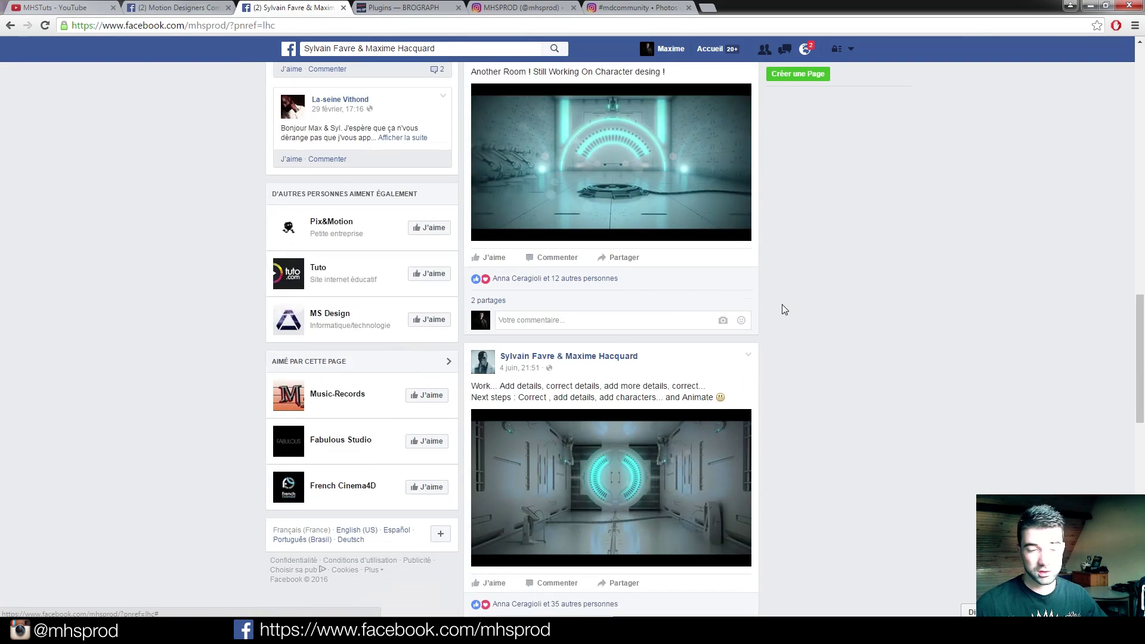
pyautogui.scroll(-4, 784, 308)
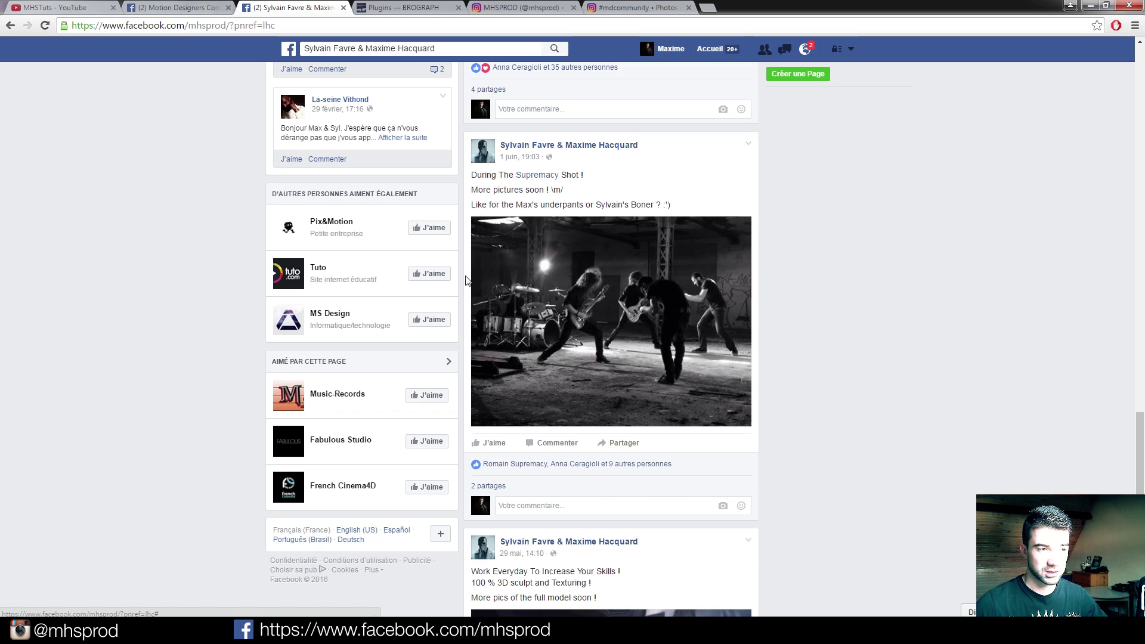
# Show the Motion Designers Community Facebook group and look through its members' posts down to the OctaneRender tutorial post.
pyautogui.click(183, 10)
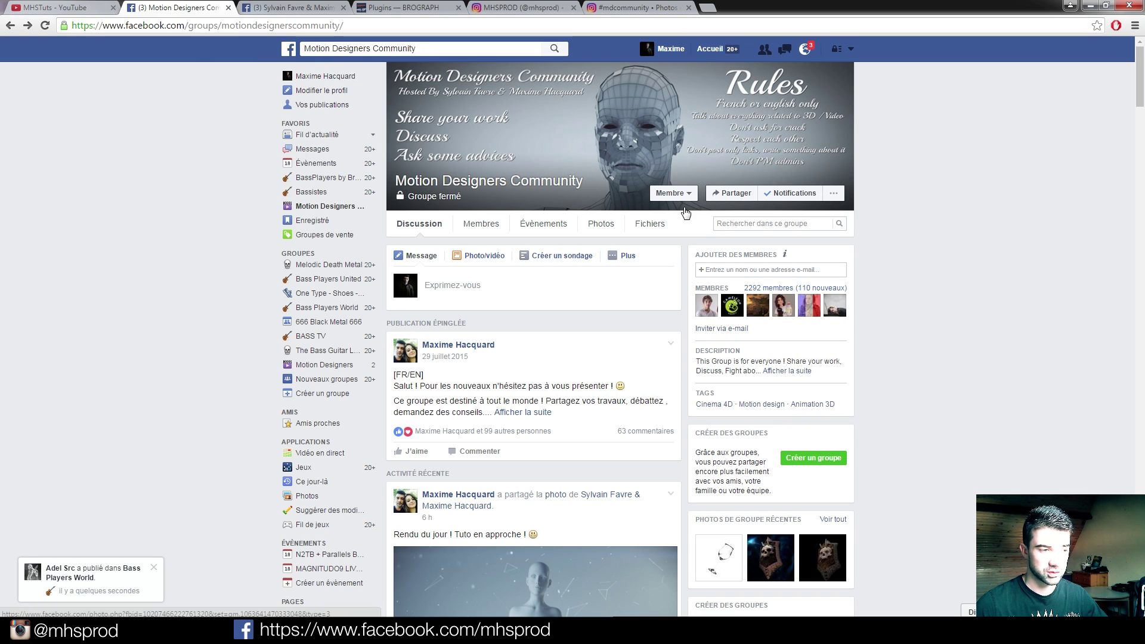
pyautogui.scroll(-12, 608, 239)
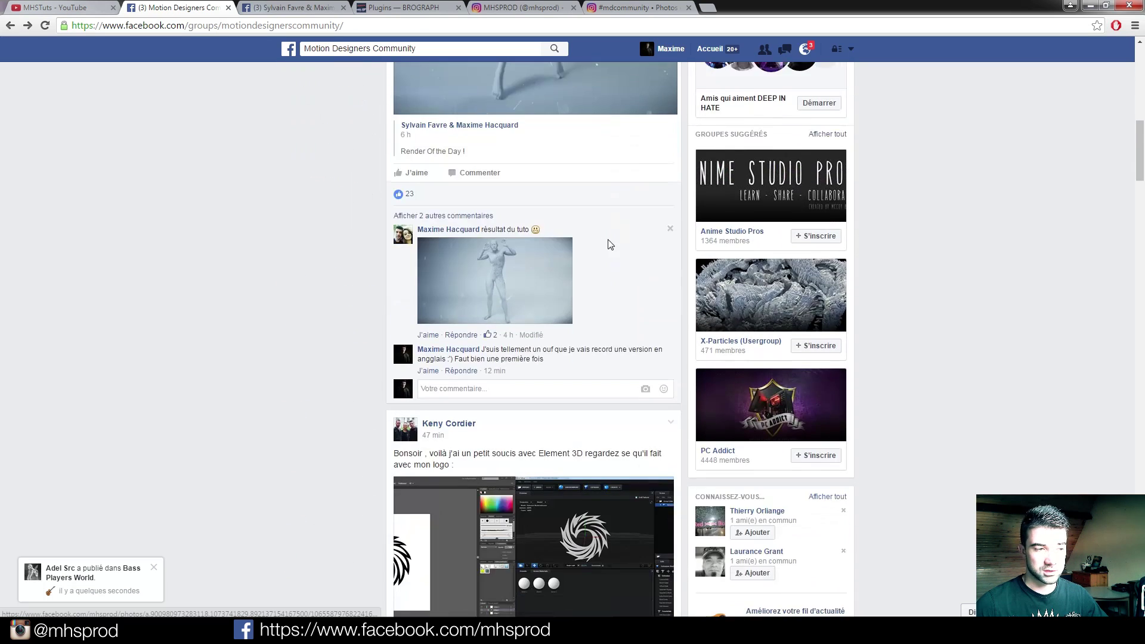
pyautogui.scroll(-15, 608, 250)
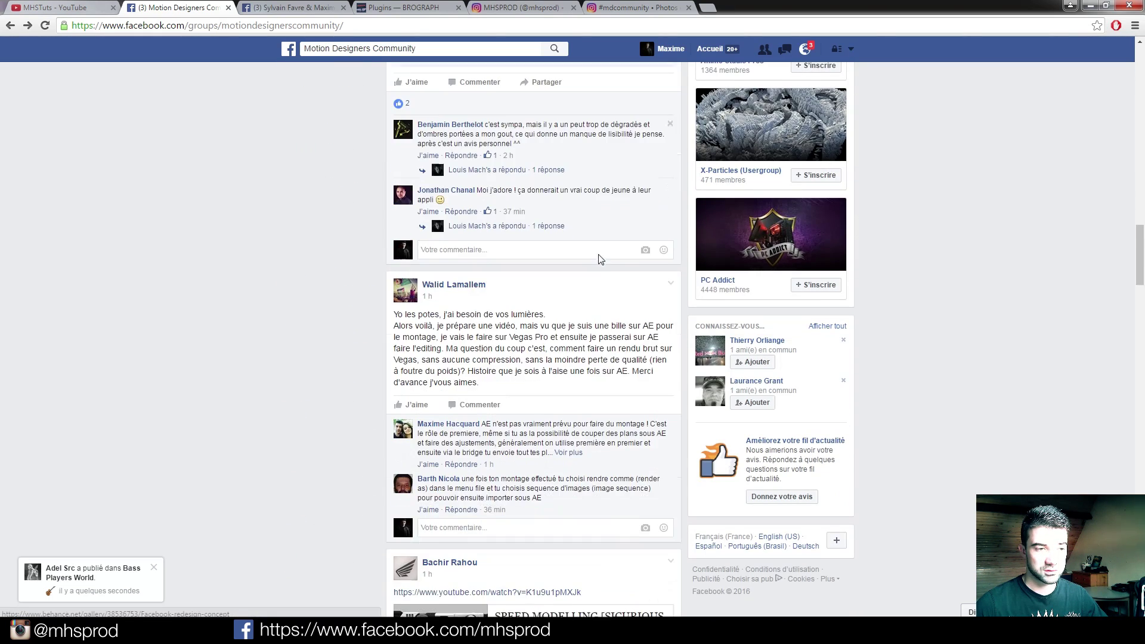
pyautogui.scroll(-15, 596, 257)
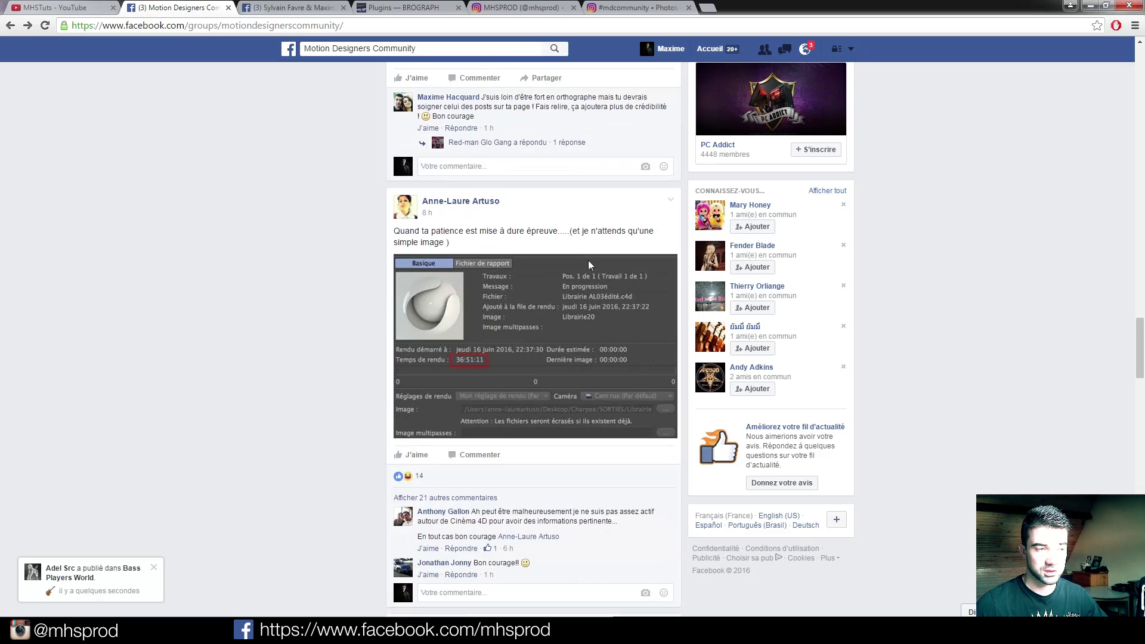
pyautogui.scroll(-15, 587, 260)
pyautogui.scroll(-9, 588, 278)
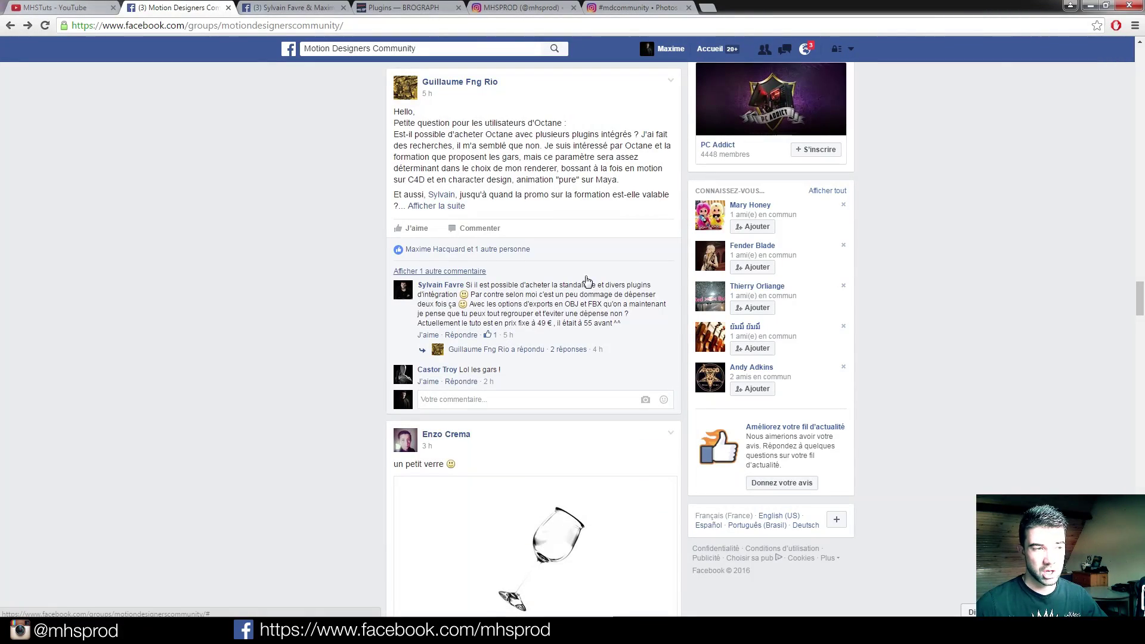
pyautogui.scroll(-13, 587, 280)
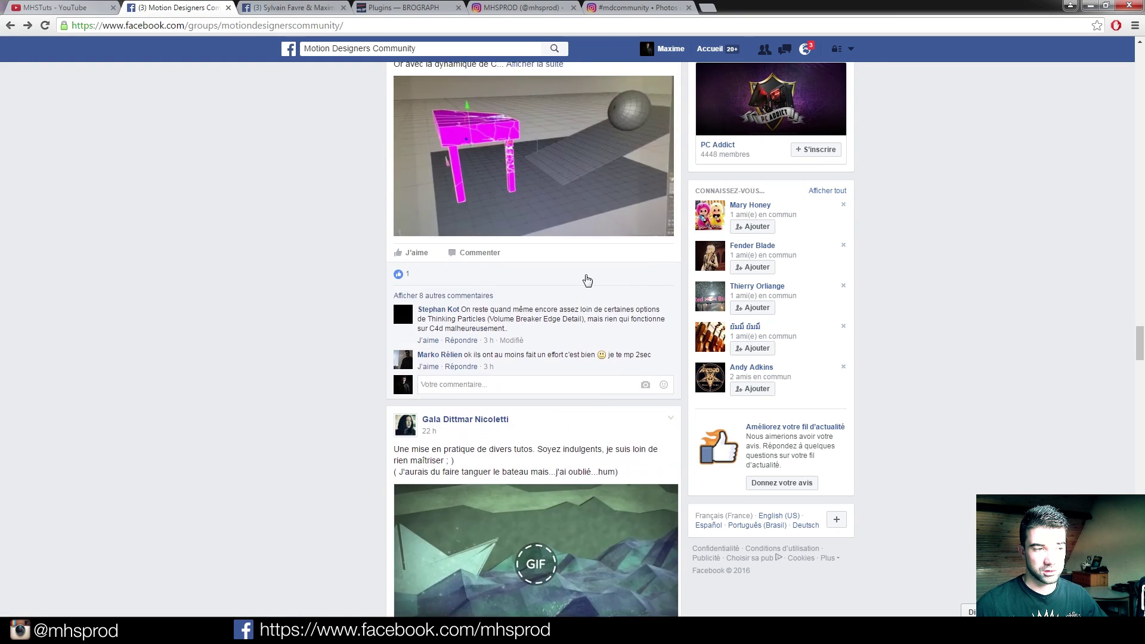
pyautogui.scroll(-15, 587, 280)
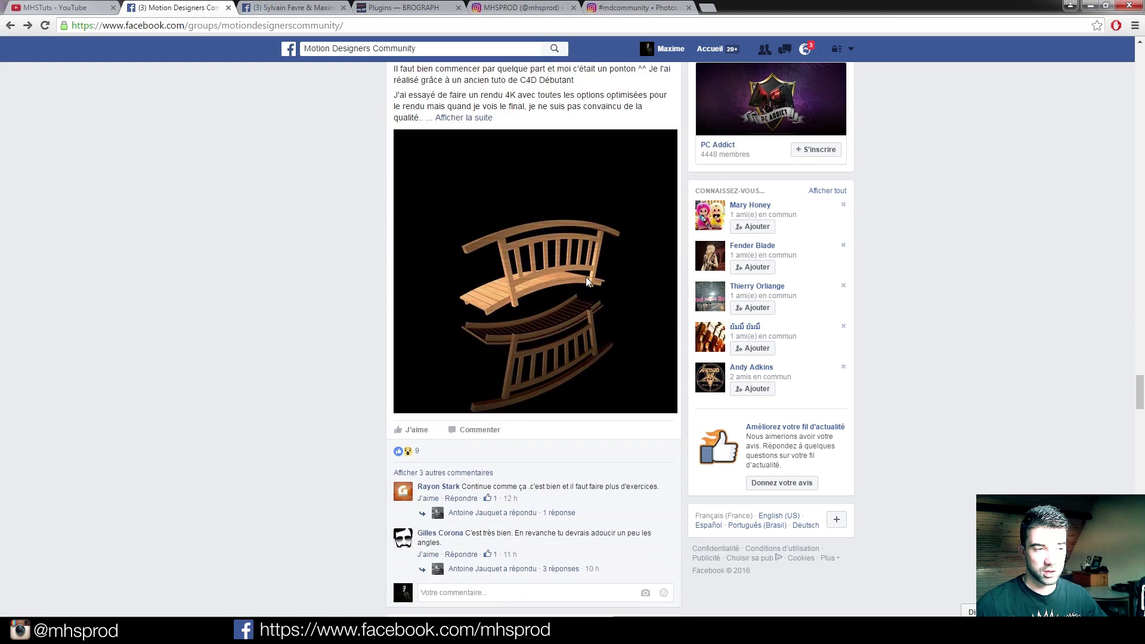
pyautogui.scroll(-5, 588, 281)
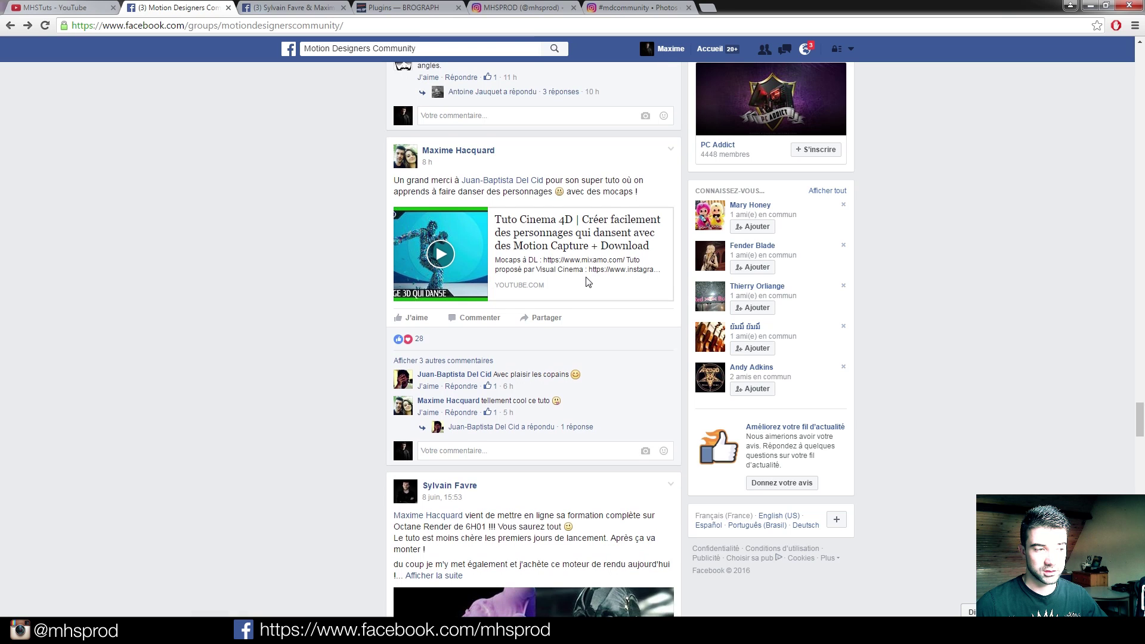
pyautogui.scroll(-9, 587, 282)
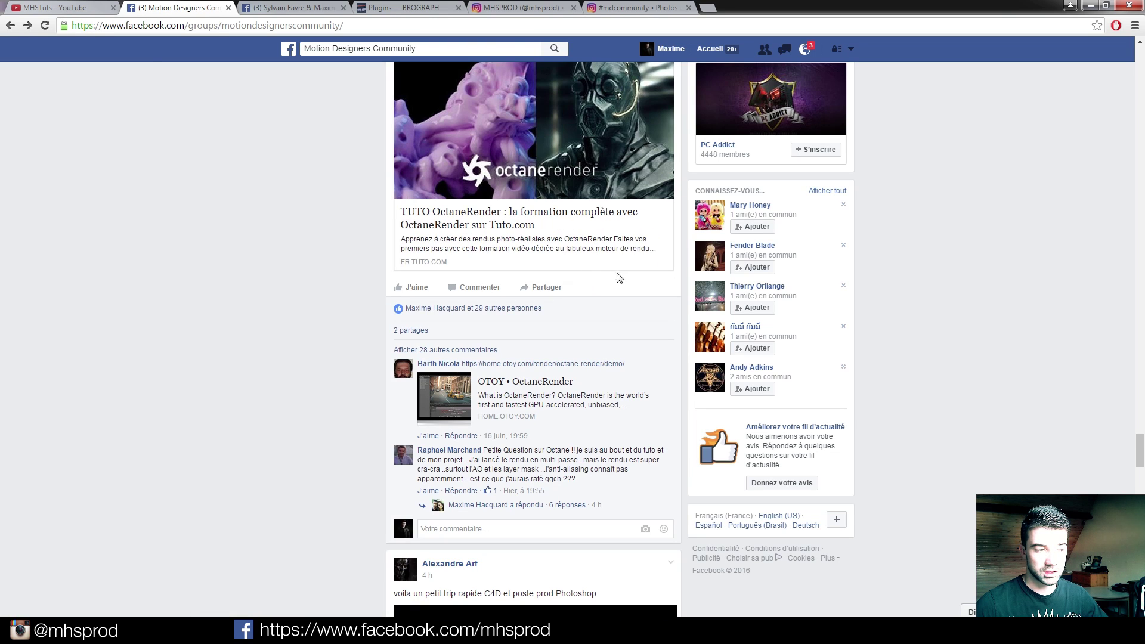
# Look over the MHSTuts YouTube channel's home page and switch back to the After Effects composition.
pyautogui.click(64, 8)
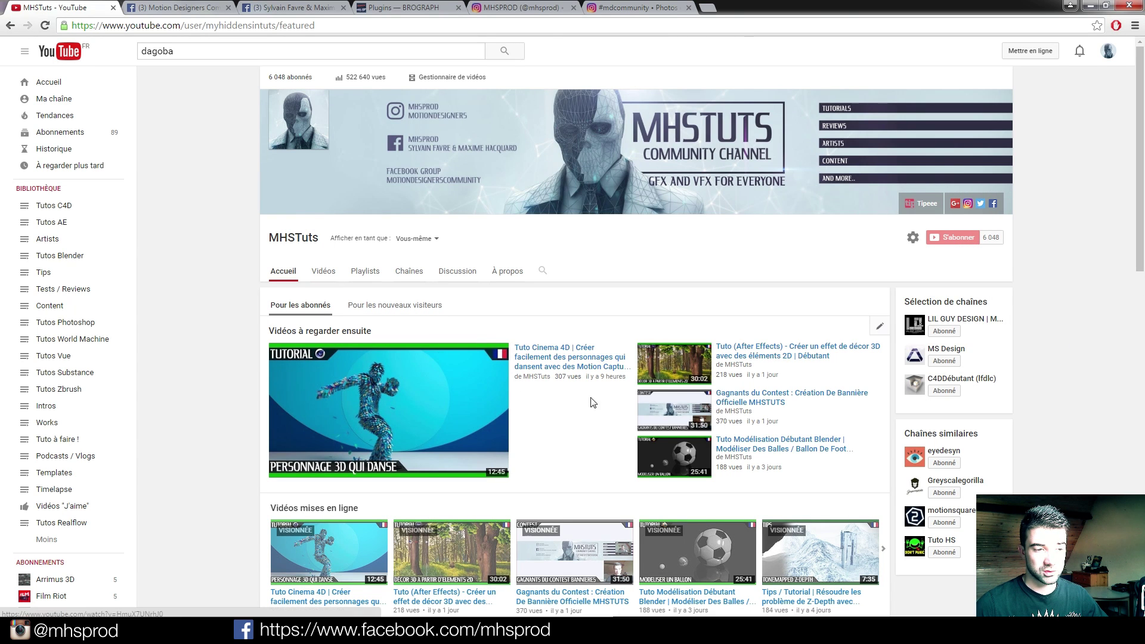
pyautogui.scroll(-3, 340, 290)
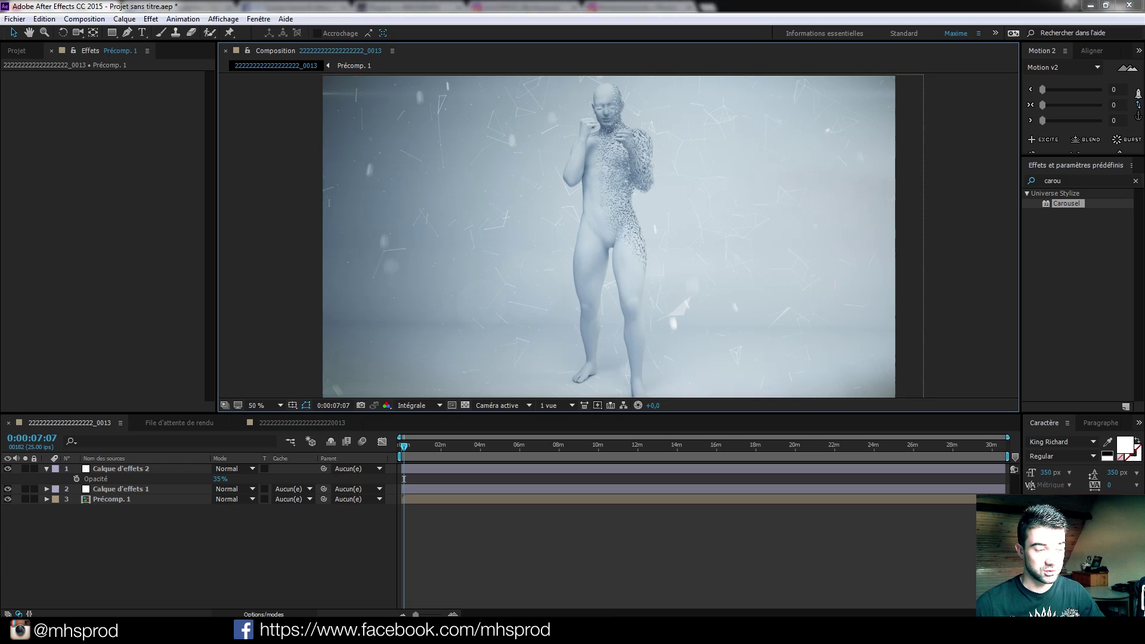
pyautogui.hotkey('alt', 'Tab')
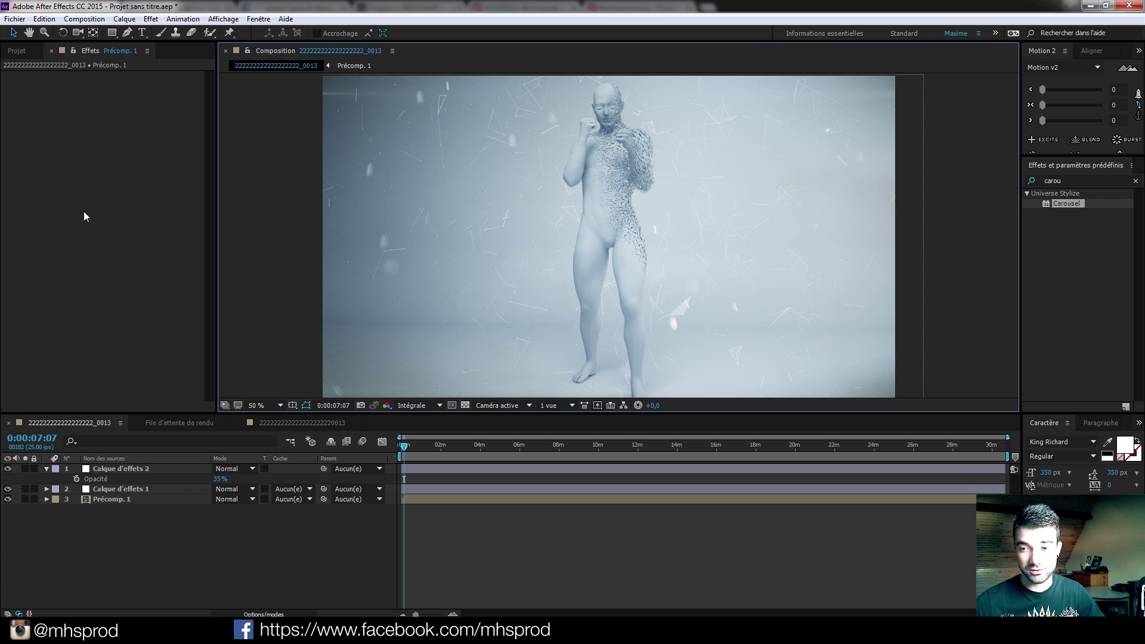